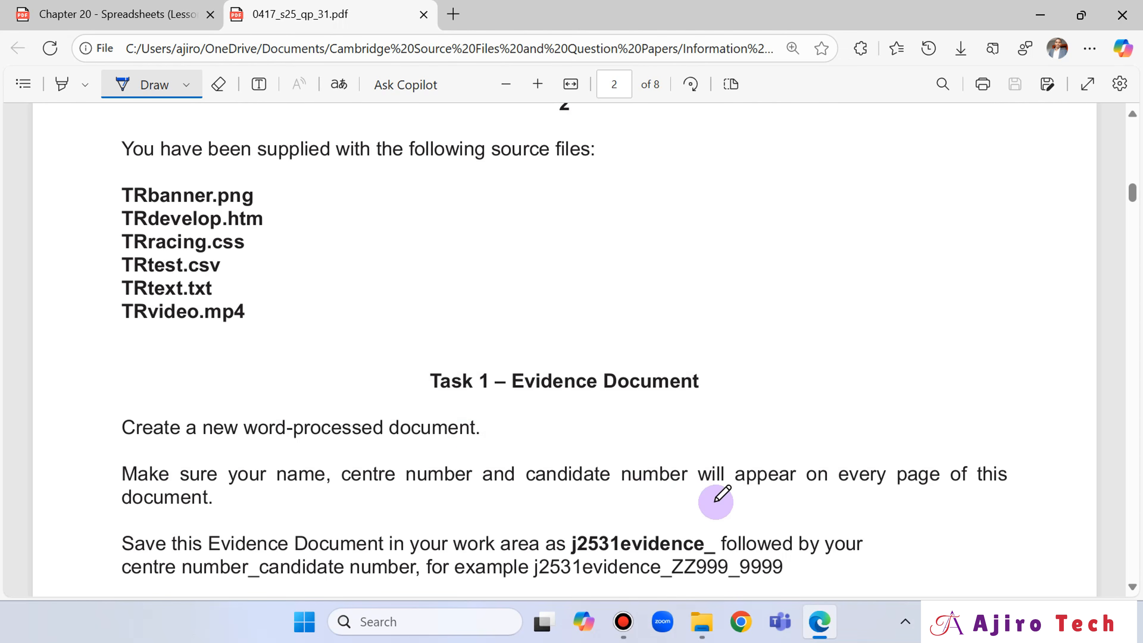
- Open the j2531evidence Word document from the June 2025 confidential source files in 0417_s25_sf_31 and look through its existing evidence
{"action": "left_click", "coordinate": [702, 622]}
{"action": "double_click", "coordinate": [249, 199]}
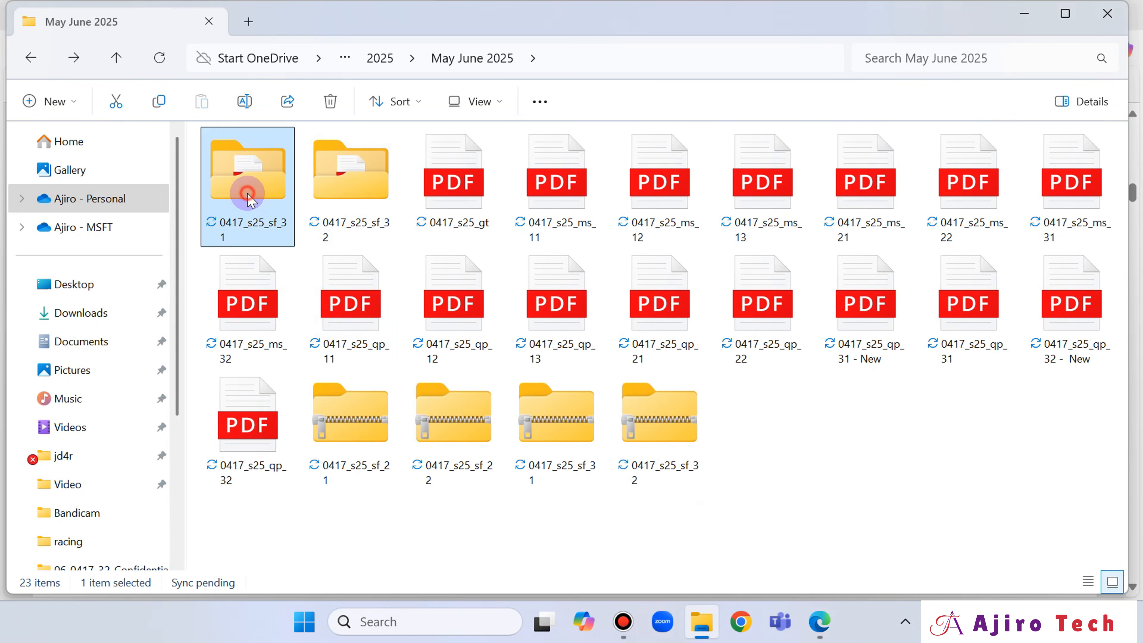
{"action": "double_click", "coordinate": [265, 166]}
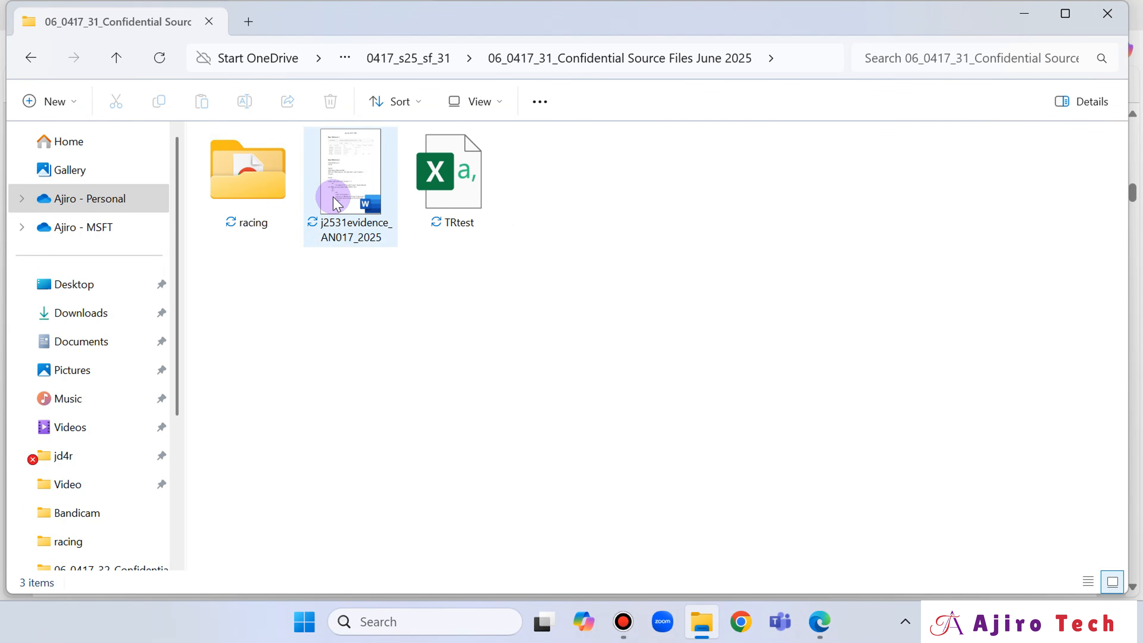
{"action": "double_click", "coordinate": [334, 199]}
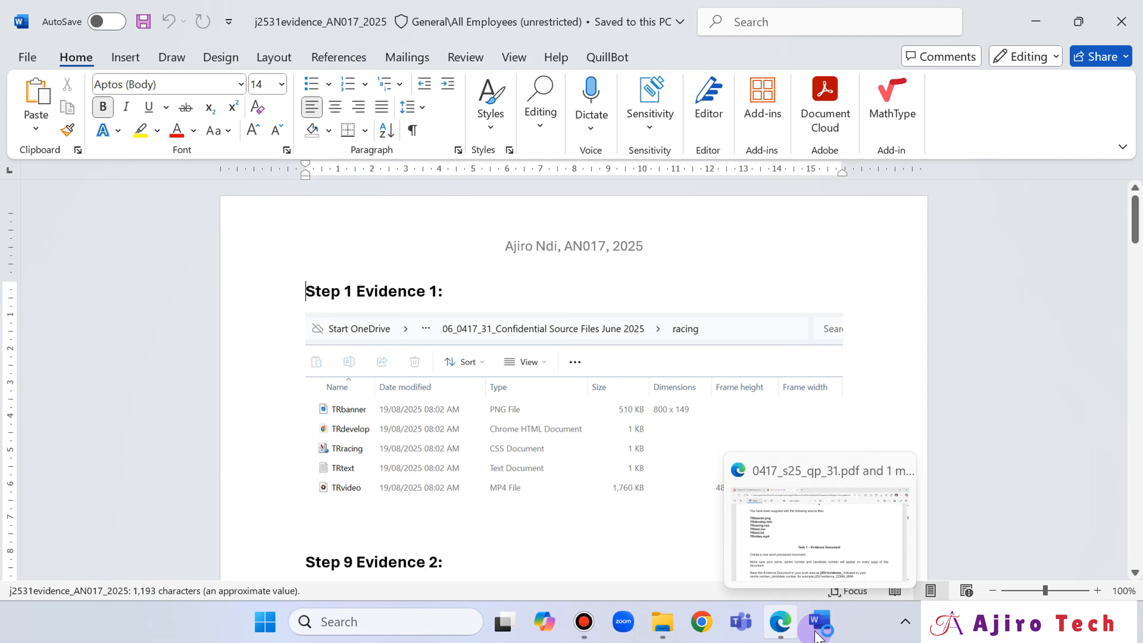
{"action": "mouse_move", "coordinate": [819, 633]}
{"action": "scroll", "coordinate": [791, 360], "scroll_direction": "down", "scroll_amount": 5}
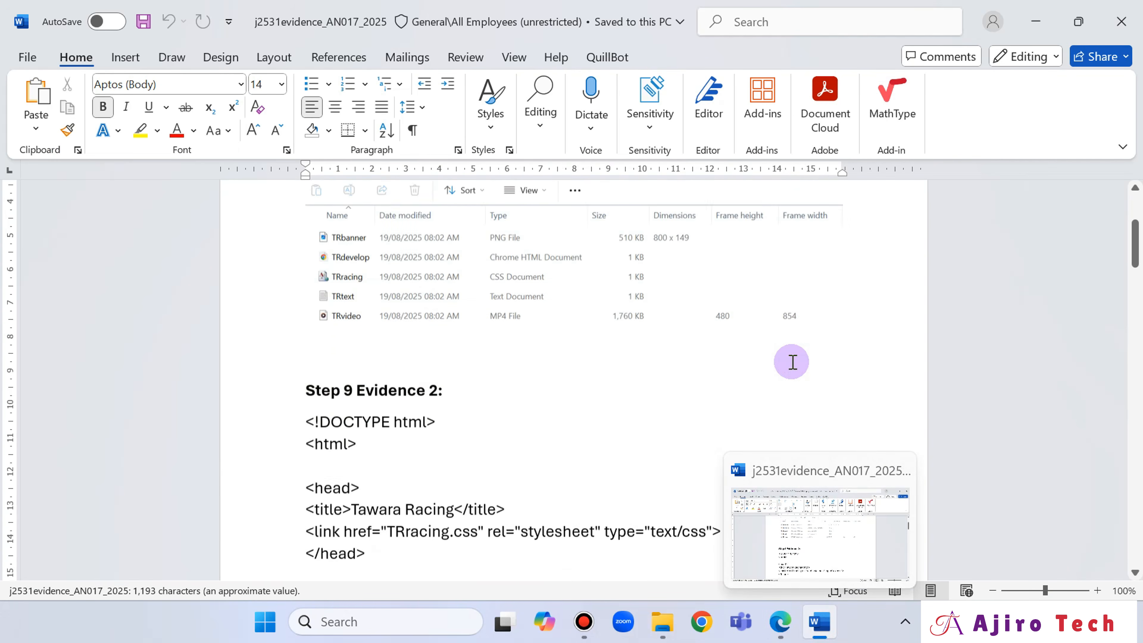
{"action": "scroll", "coordinate": [949, 258], "scroll_direction": "down", "scroll_amount": 6}
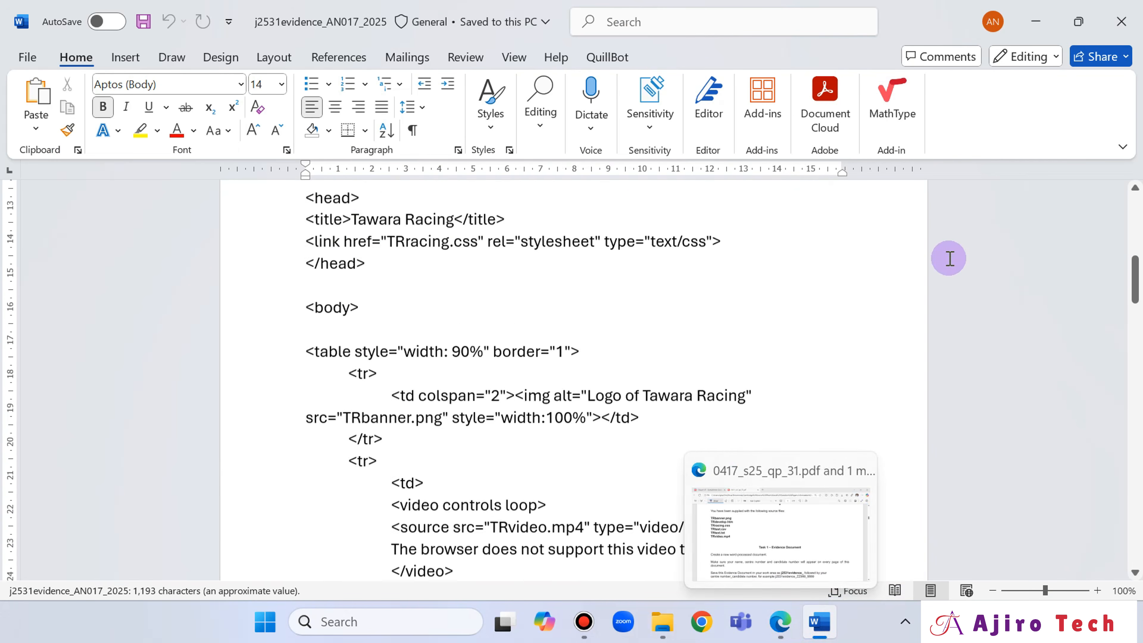
{"action": "left_click_drag", "start_coordinate": [1134, 308], "coordinate": [1128, 180]}
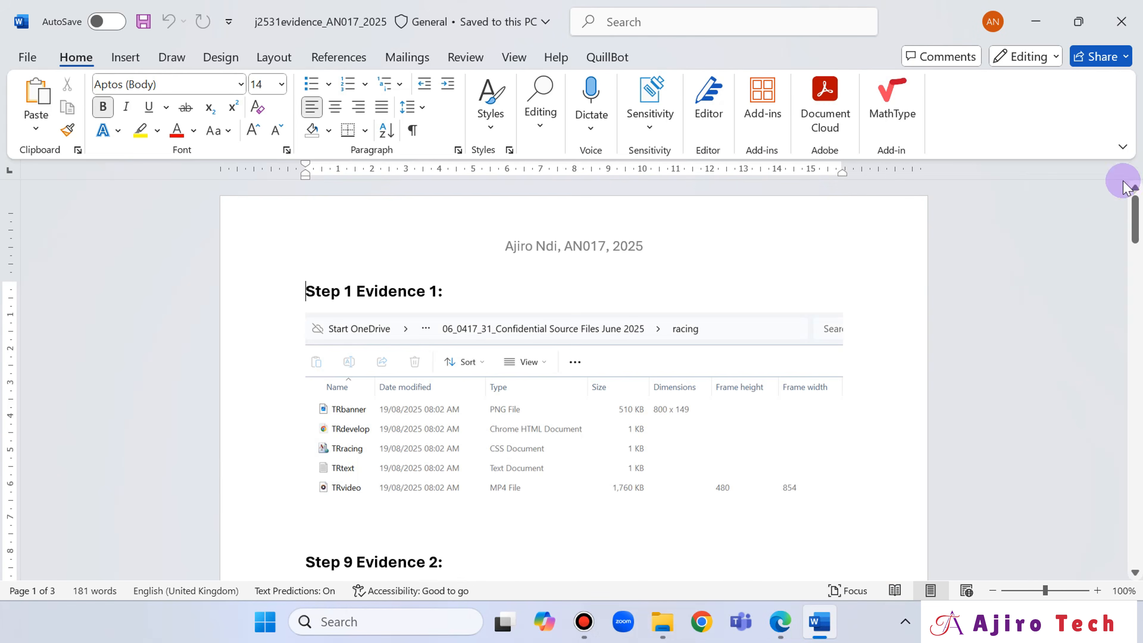
- Switch to the 0417_s25_qp_31 question paper in Edge and review the tasks up to Task 5 – Spreadsheet, question 10
{"action": "left_click", "coordinate": [781, 624]}
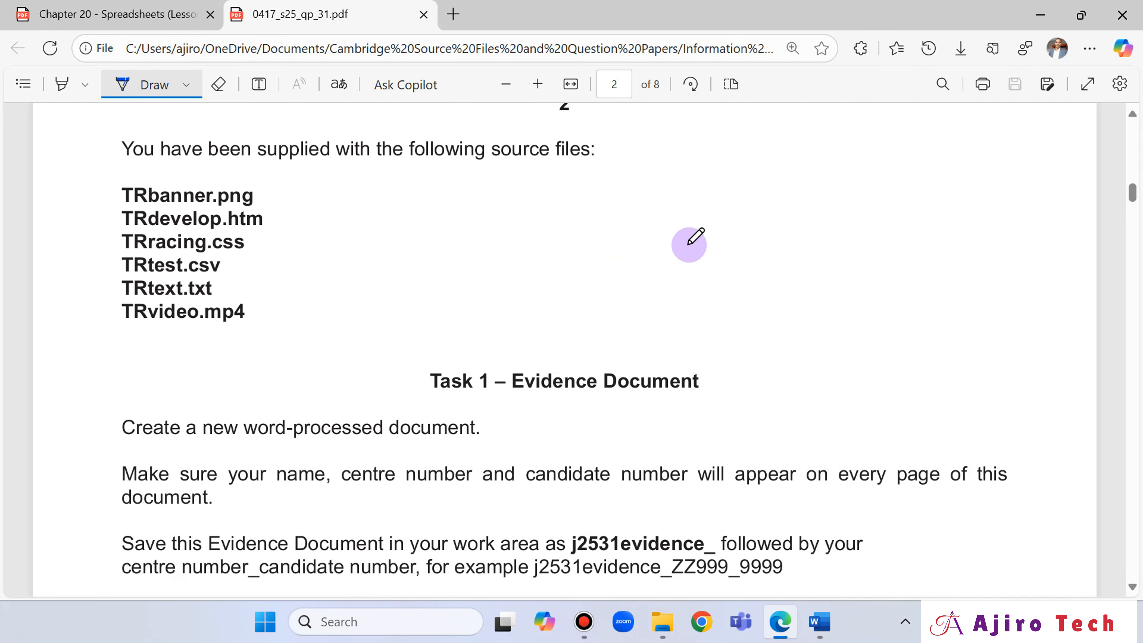
{"action": "scroll", "coordinate": [683, 273], "scroll_direction": "up", "scroll_amount": 2}
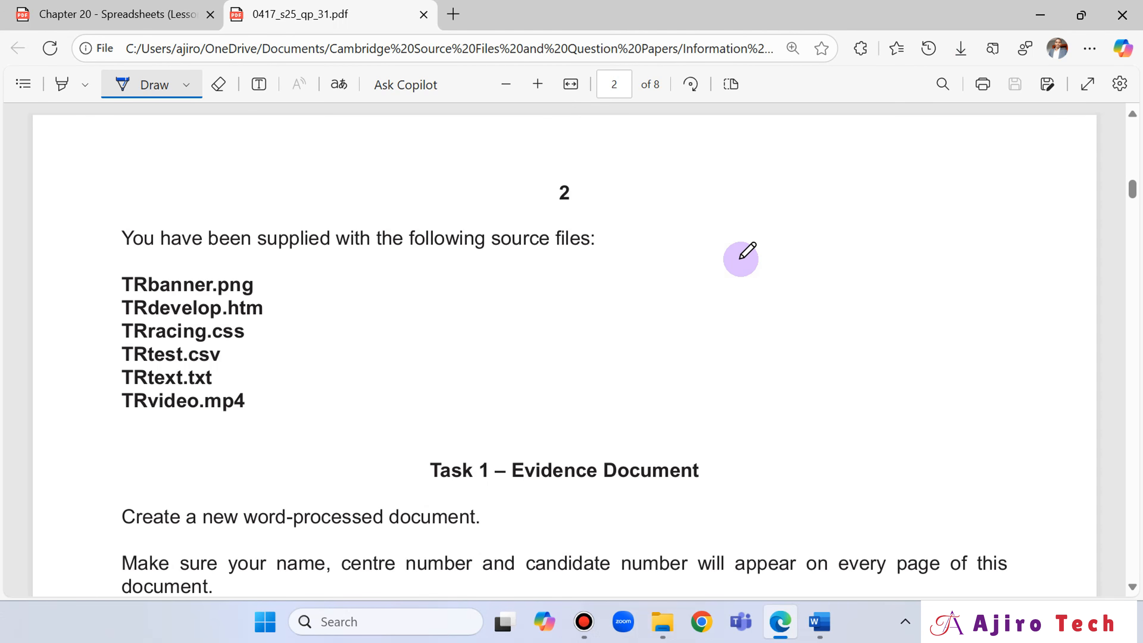
{"action": "scroll", "coordinate": [598, 382], "scroll_direction": "down", "scroll_amount": 5}
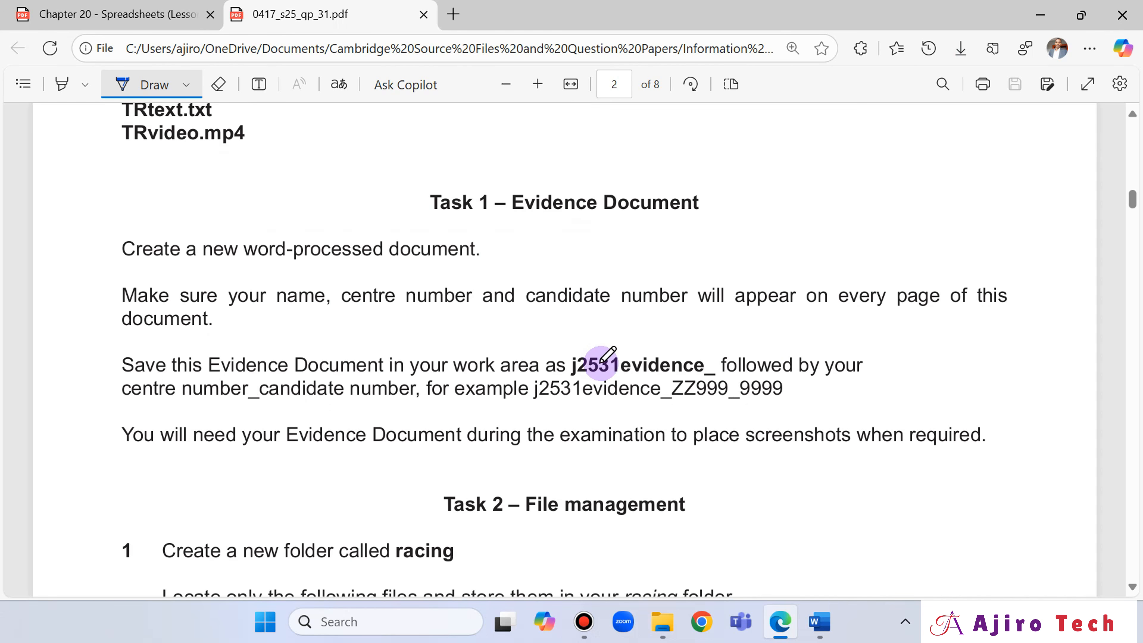
{"action": "scroll", "coordinate": [676, 358], "scroll_direction": "down", "scroll_amount": 3}
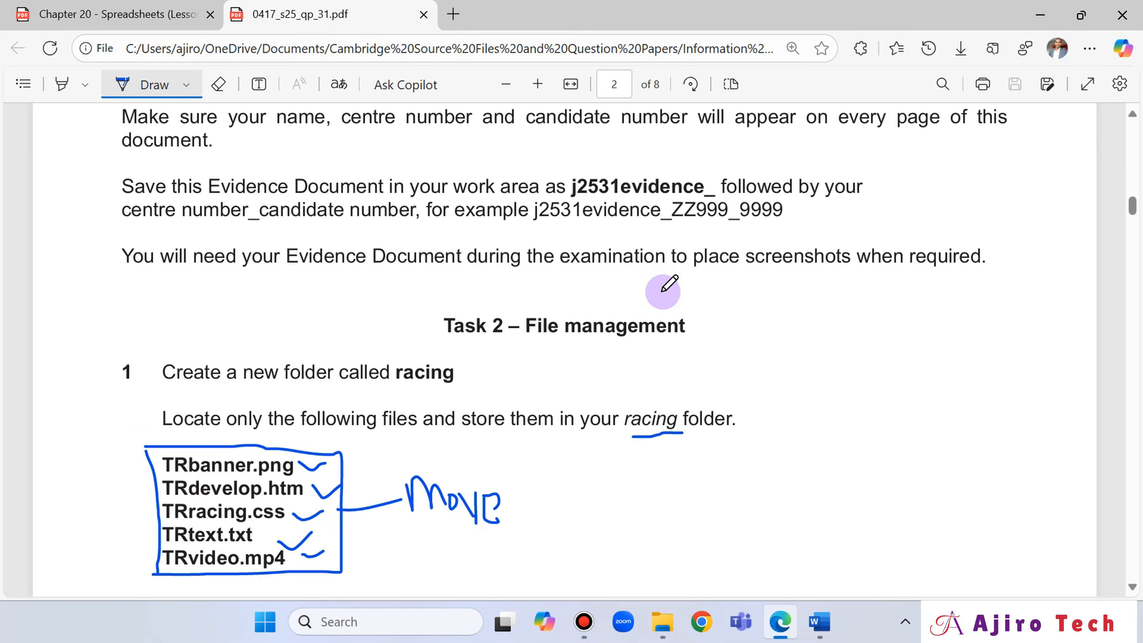
{"action": "scroll", "coordinate": [665, 288], "scroll_direction": "down", "scroll_amount": 20}
{"action": "scroll", "coordinate": [669, 271], "scroll_direction": "up", "scroll_amount": 8}
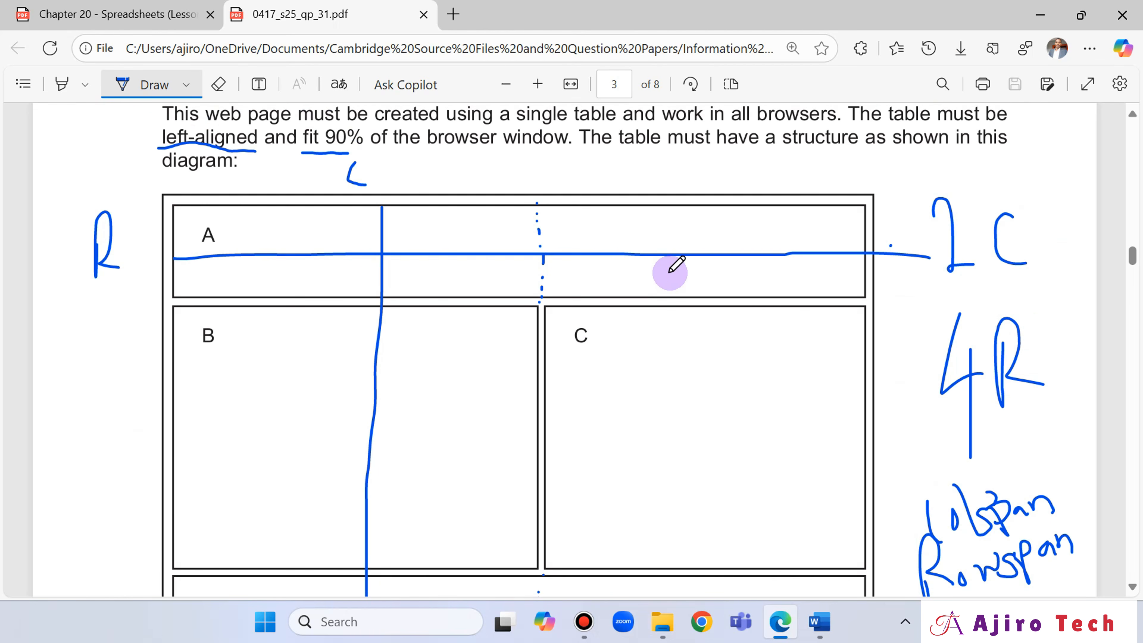
{"action": "scroll", "coordinate": [675, 263], "scroll_direction": "down", "scroll_amount": 6}
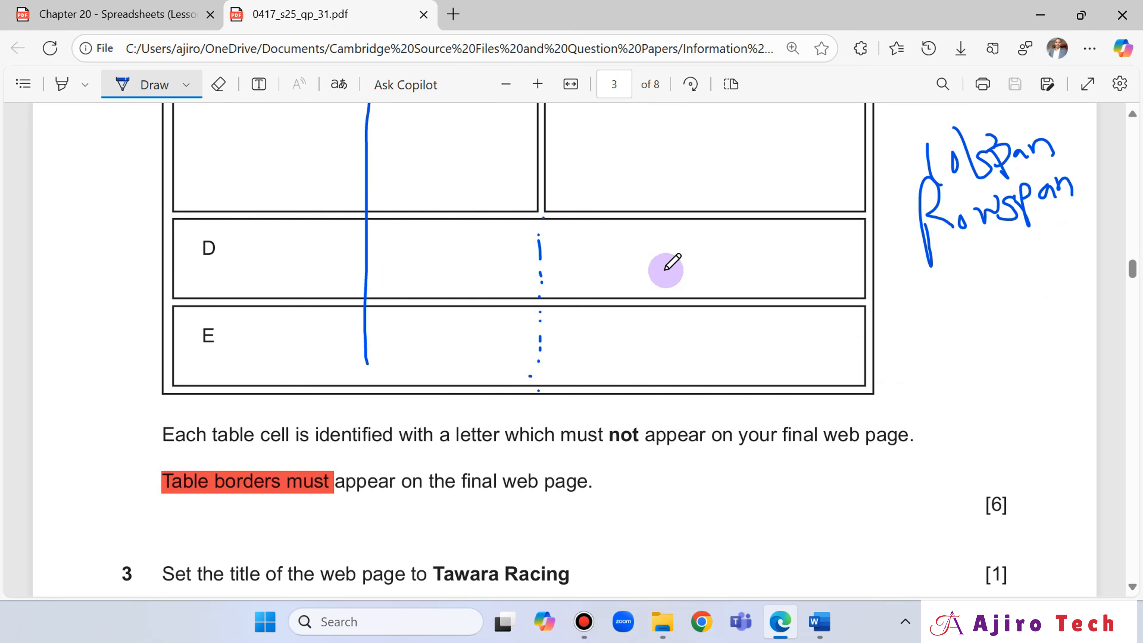
{"action": "scroll", "coordinate": [672, 263], "scroll_direction": "down", "scroll_amount": 20}
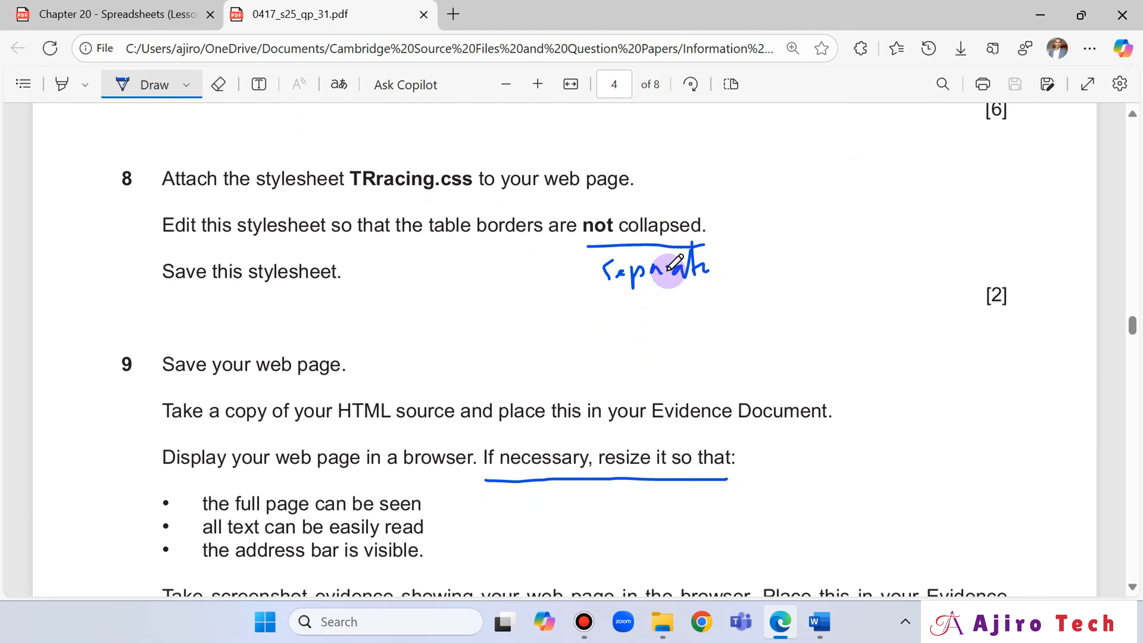
{"action": "scroll", "coordinate": [674, 262], "scroll_direction": "down", "scroll_amount": 18}
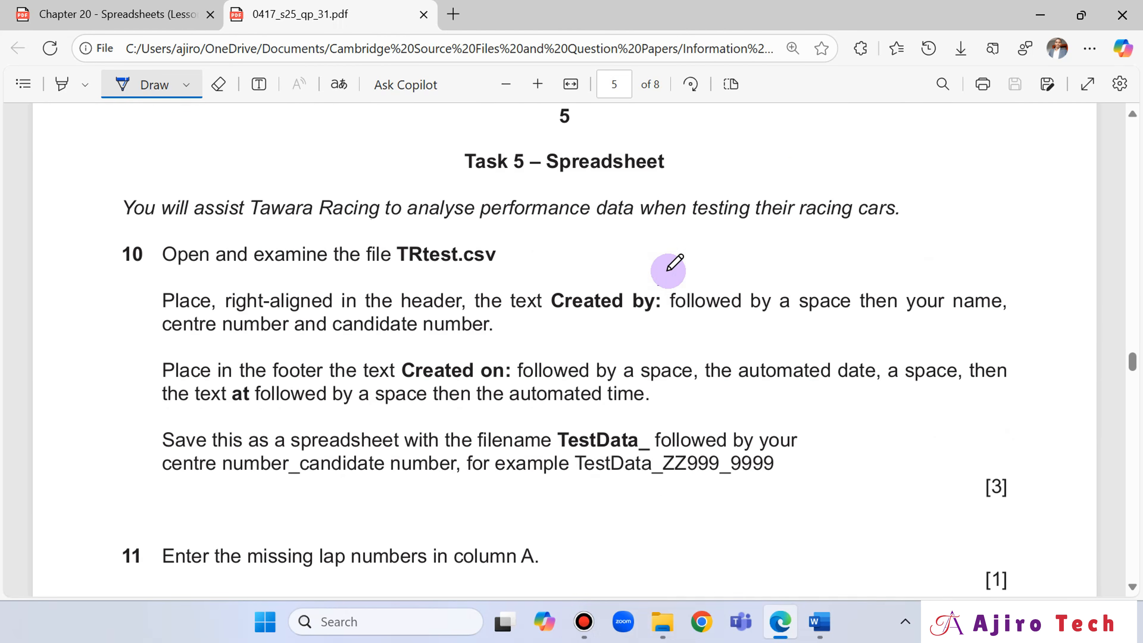
{"action": "scroll", "coordinate": [674, 262], "scroll_direction": "up", "scroll_amount": 2}
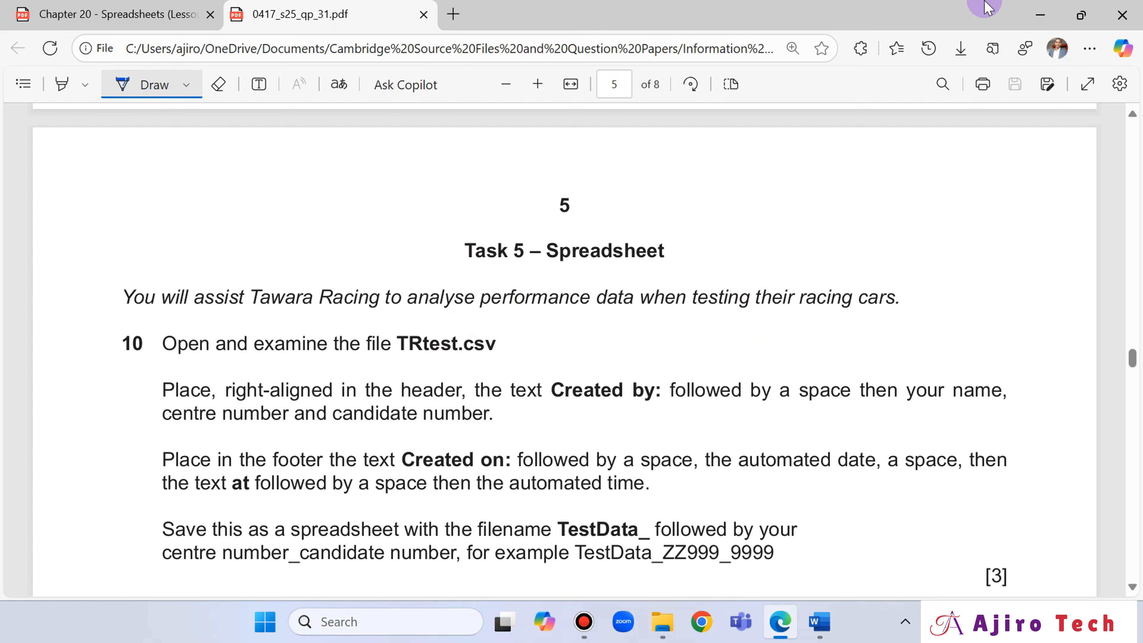
- Open the TRtest CSV file from the source files folder in Excel and autofit the width of all columns
{"action": "left_click", "coordinate": [663, 624]}
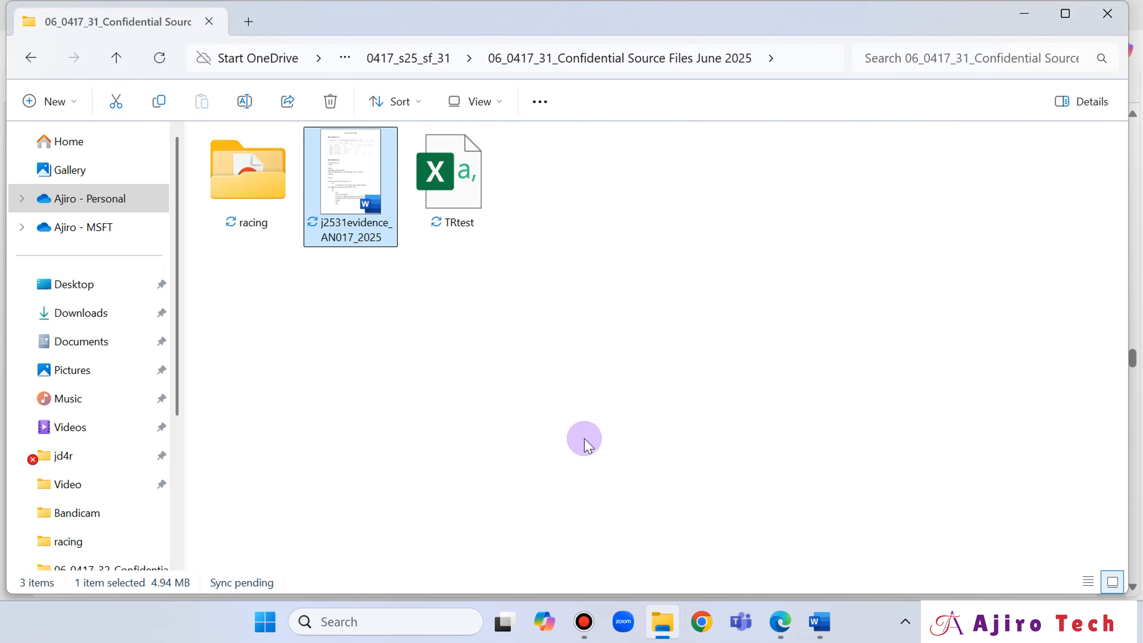
{"action": "left_click", "coordinate": [468, 207]}
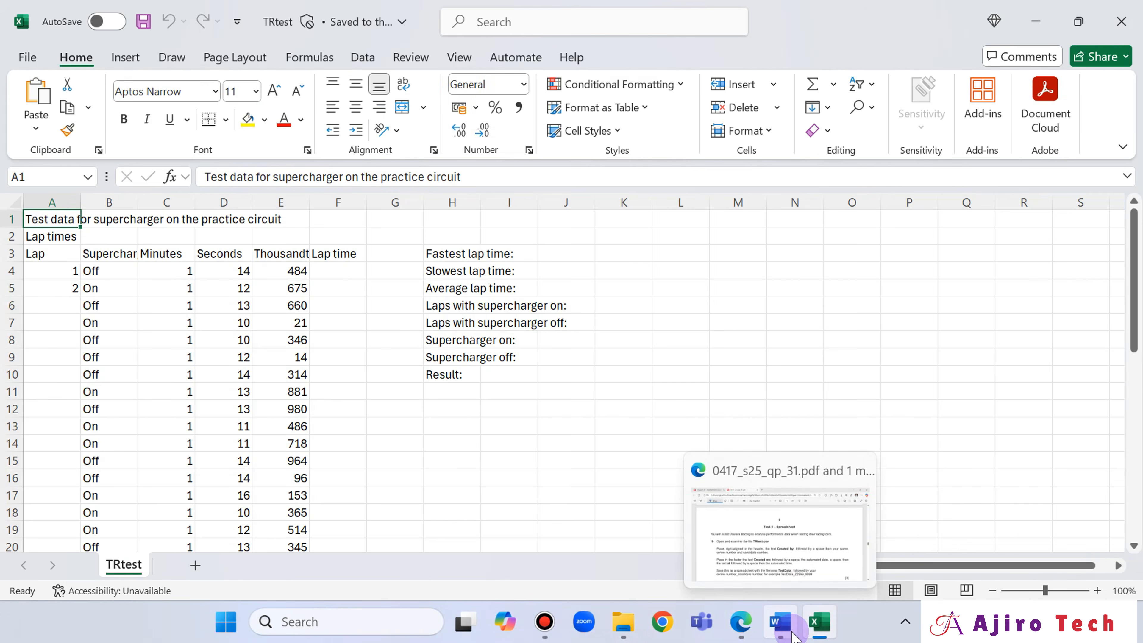
{"action": "left_click", "coordinate": [15, 228]}
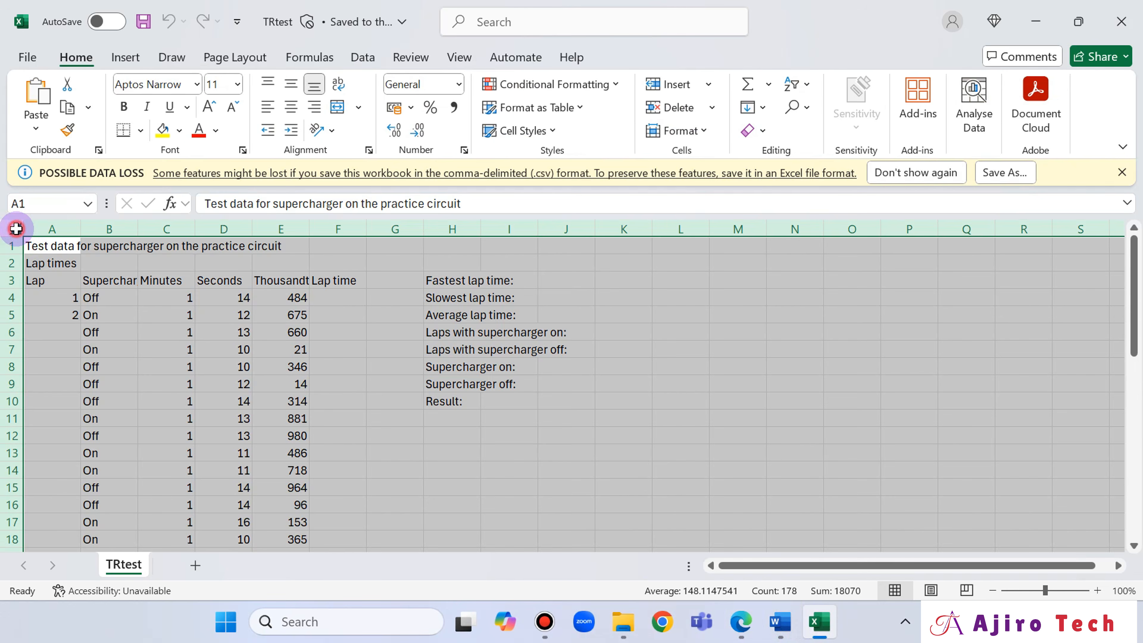
{"action": "double_click", "coordinate": [78, 230]}
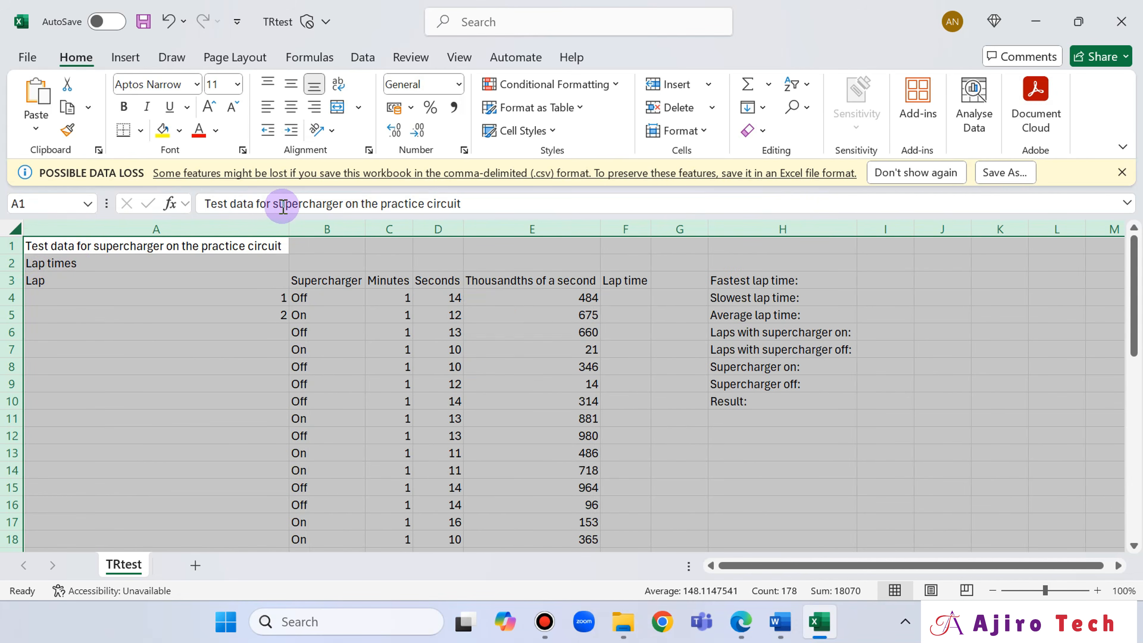
{"action": "left_click", "coordinate": [258, 319]}
- Copy the header text "Created by:" from question 10 of the question paper in Edge
{"action": "left_click", "coordinate": [741, 620]}
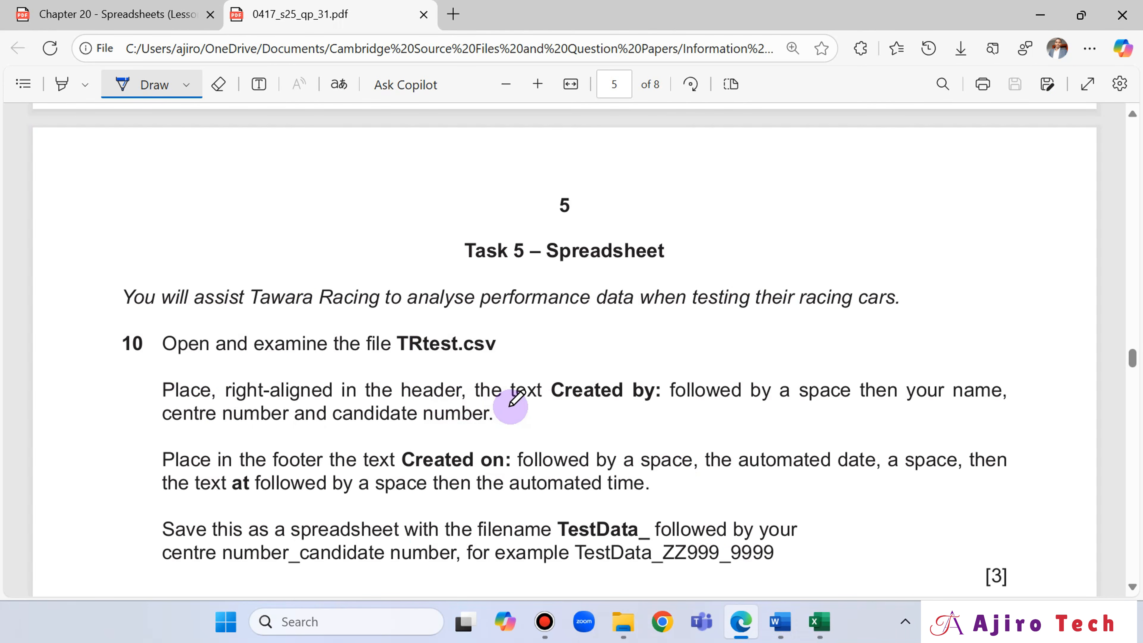
{"action": "left_click", "coordinate": [137, 84]}
{"action": "left_click_drag", "start_coordinate": [549, 389], "coordinate": [657, 388]}
{"action": "key", "text": "ctrl+c"}
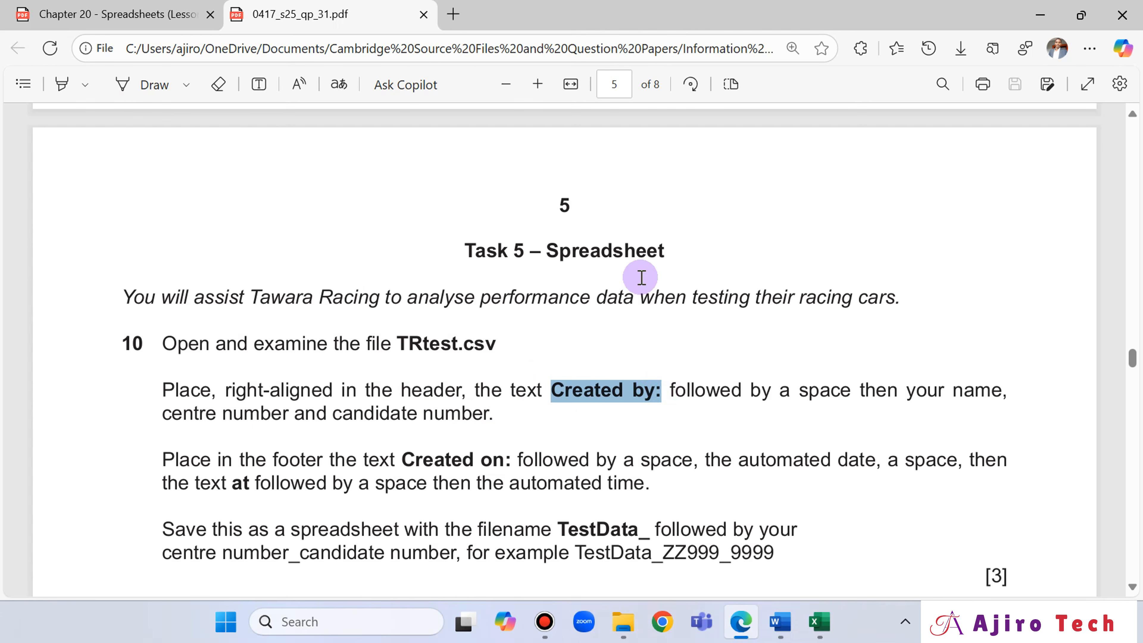
{"action": "left_click", "coordinate": [693, 237]}
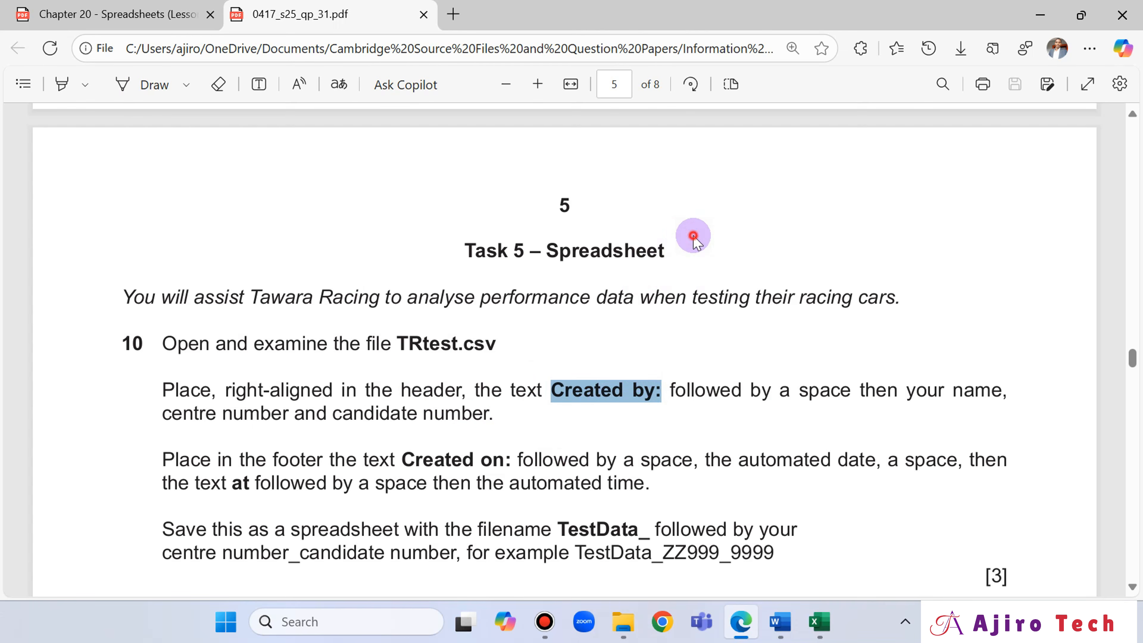
- Insert a header in the TRtest sheet in Excel and paste "Created by:" into its right-aligned section
{"action": "left_click", "coordinate": [819, 623]}
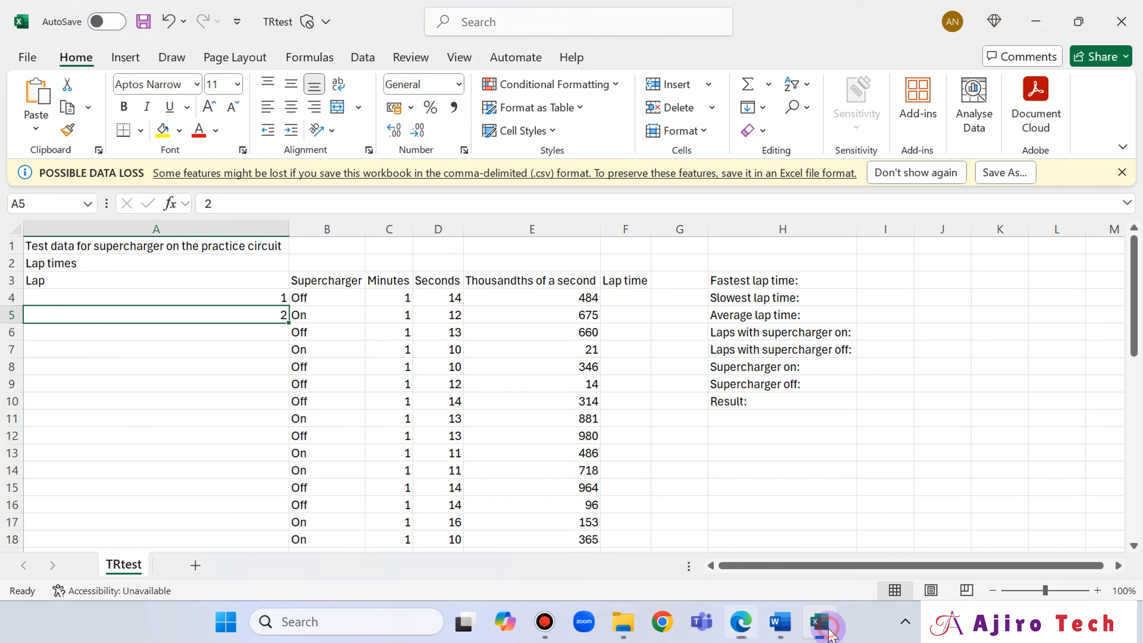
{"action": "left_click", "coordinate": [125, 57]}
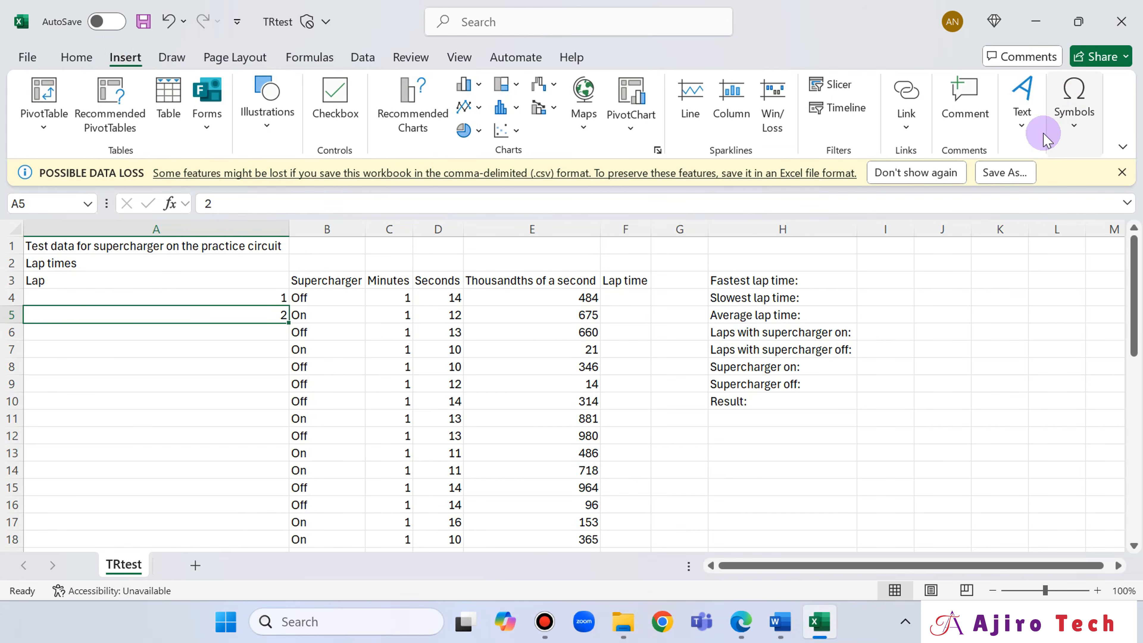
{"action": "left_click", "coordinate": [1036, 130]}
{"action": "left_click", "coordinate": [983, 211]}
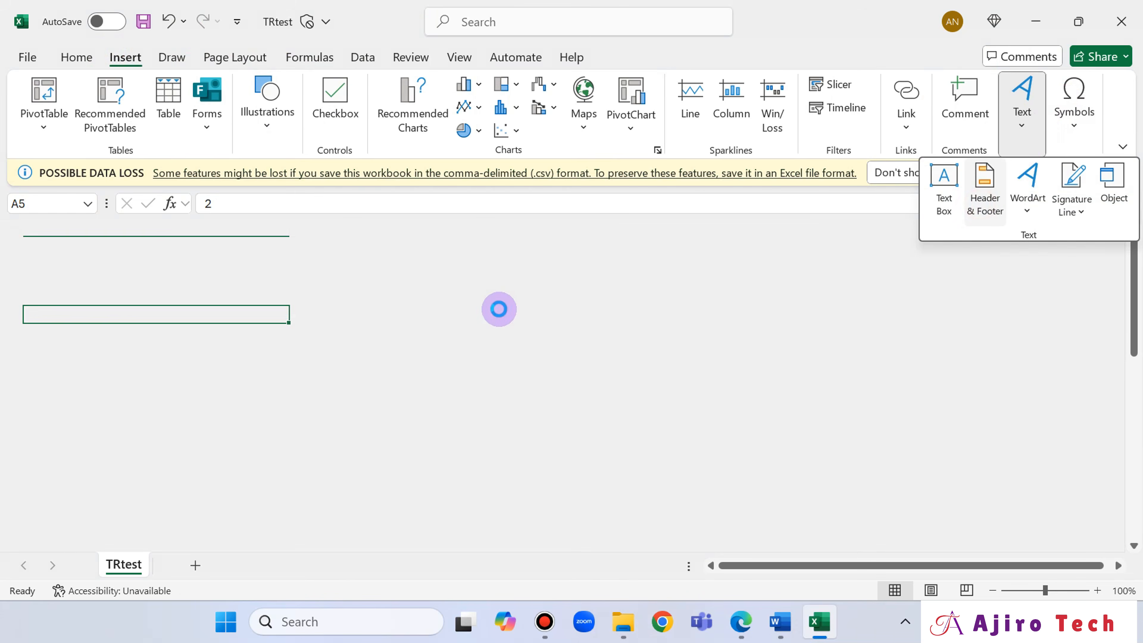
{"action": "left_click", "coordinate": [560, 319]}
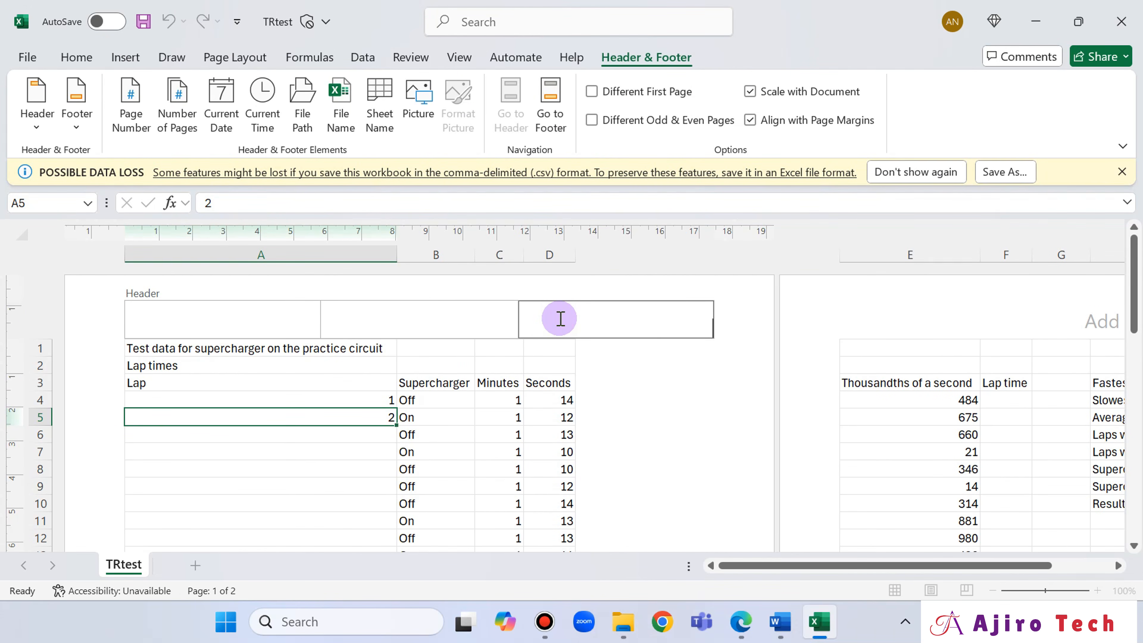
{"action": "key", "text": "ctrl+v"}
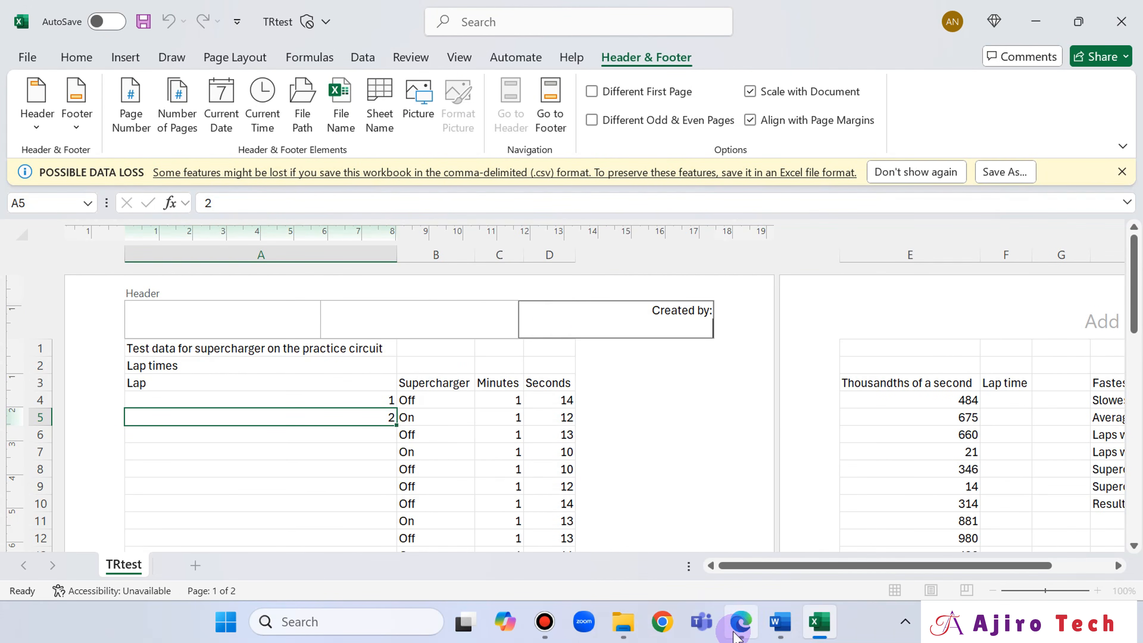
- Check question 10's header wording, and add a space, the candidate's full name and a comma after "Created by:" in the header
{"action": "left_click", "coordinate": [740, 621]}
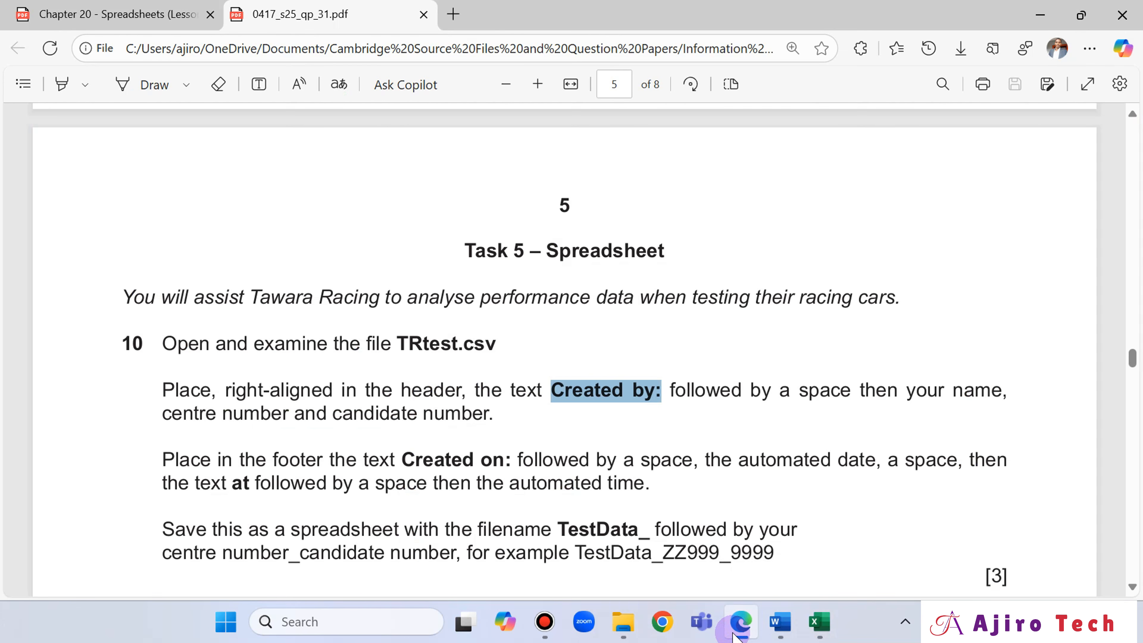
{"action": "left_click", "coordinate": [741, 622]}
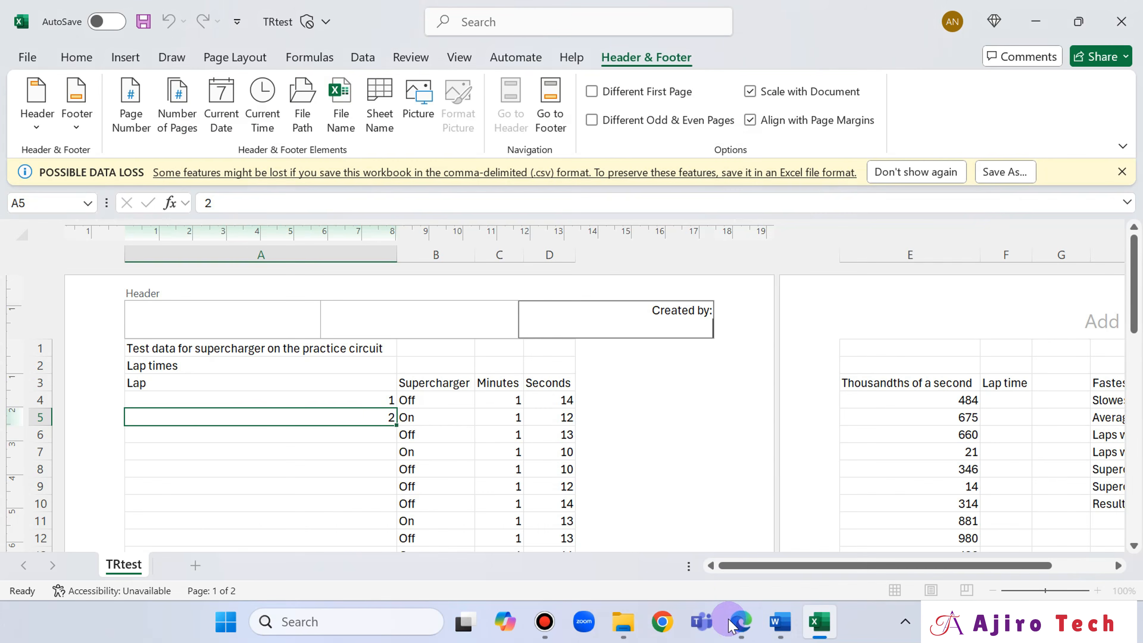
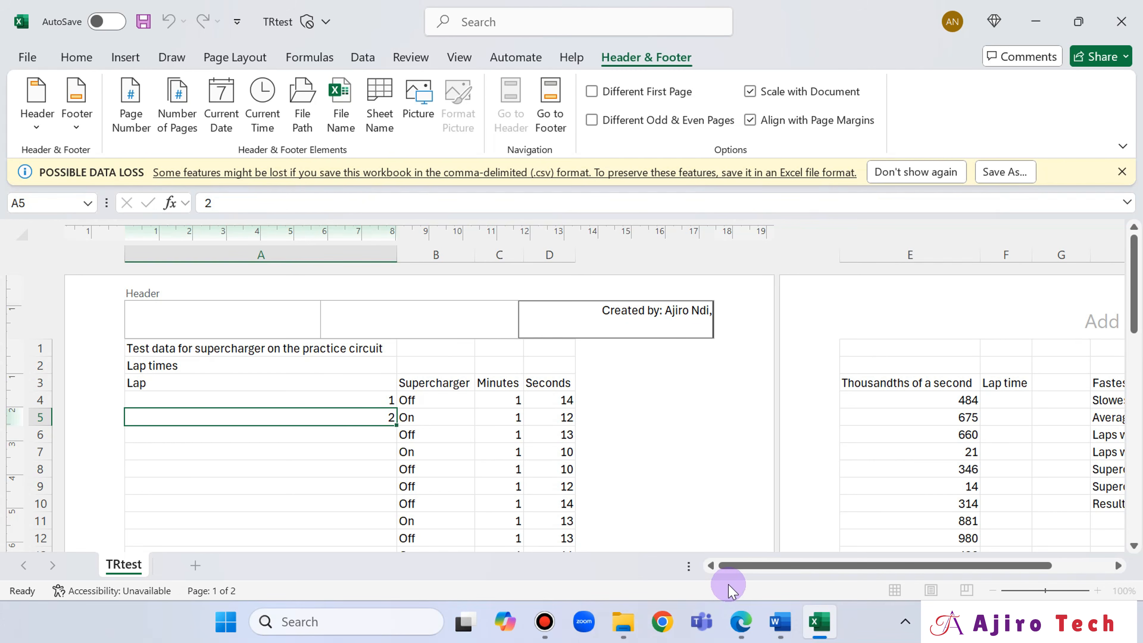
- Check question 10's header wording in Edge, and add the centre number, a comma and the candidate number to the header in Excel
{"action": "left_click", "coordinate": [751, 631]}
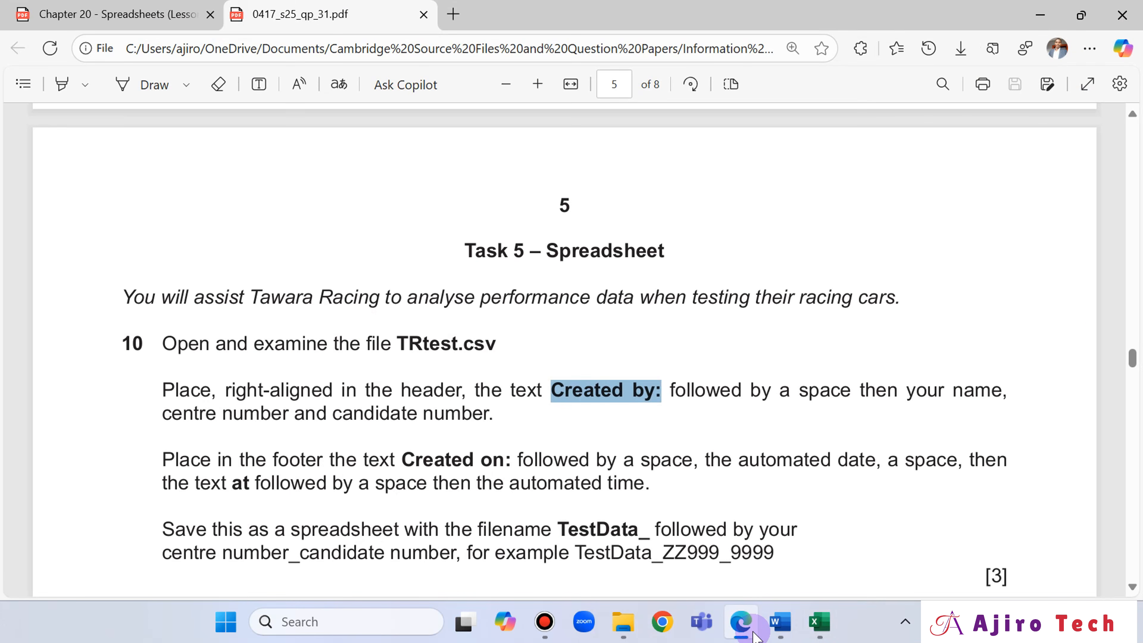
{"action": "left_click", "coordinate": [755, 635]}
{"action": "left_click", "coordinate": [755, 635]}
{"action": "left_click", "coordinate": [755, 636]}
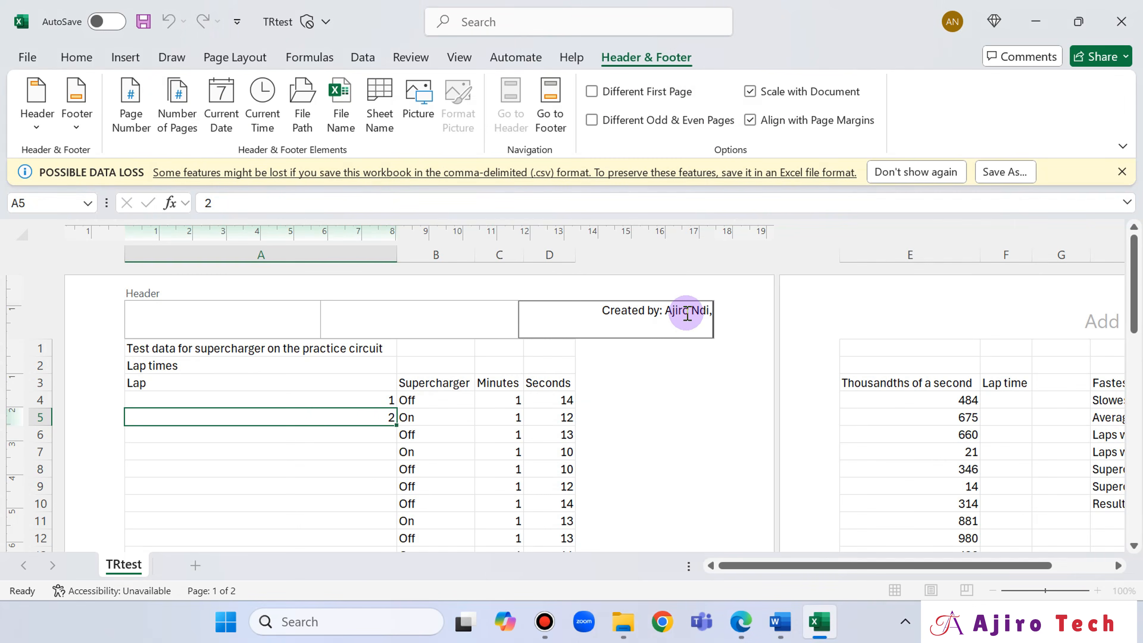
{"action": "left_click", "coordinate": [711, 310]}
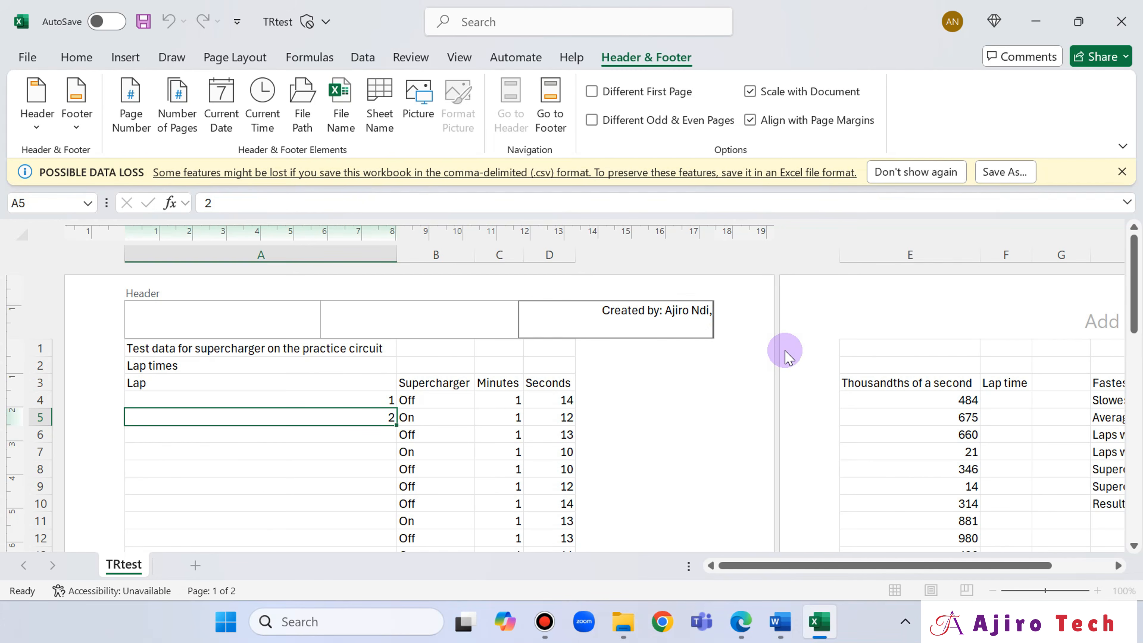
{"action": "type", "text": "AN01"}
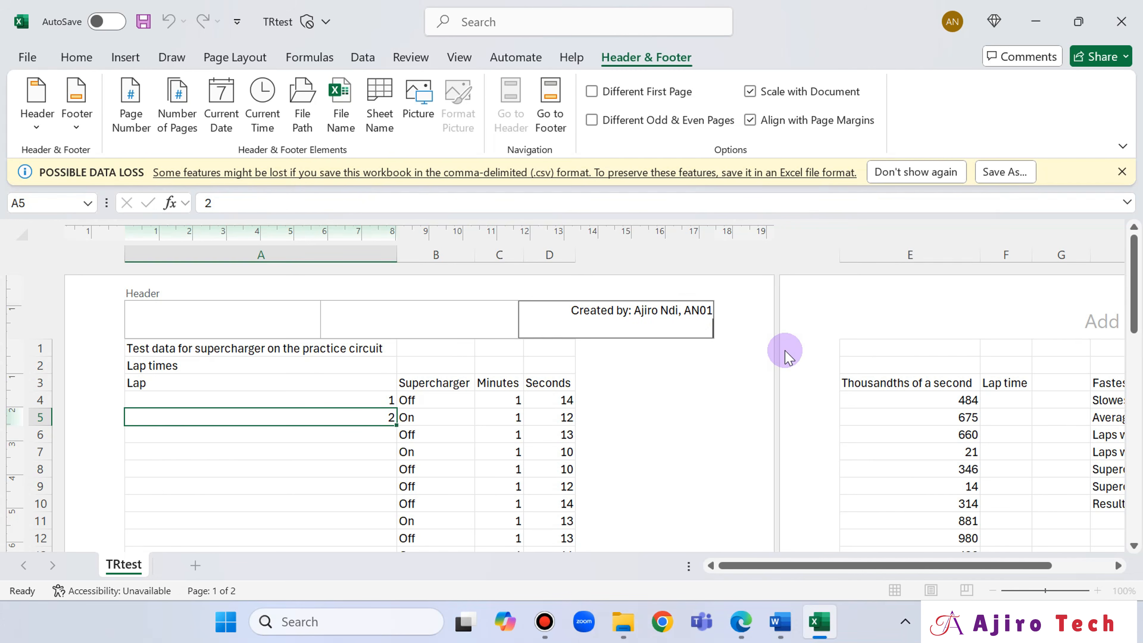
{"action": "type", "text": "7, 2025"}
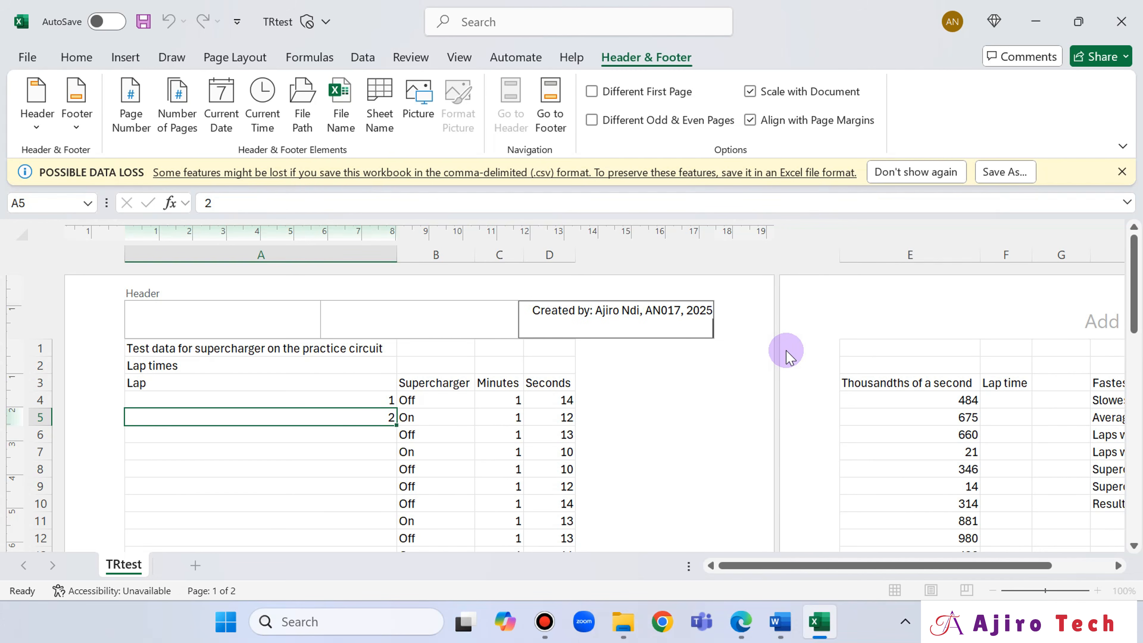
- Copy the footer text "Created on:" from question 10 of the question paper in Edge
{"action": "left_click", "coordinate": [753, 625]}
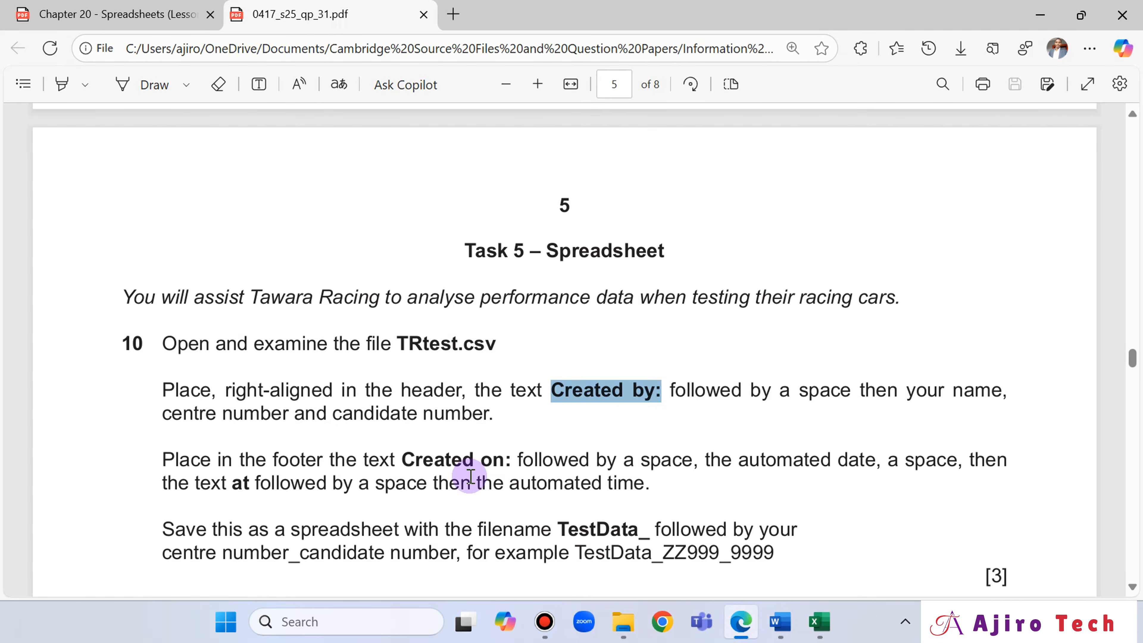
{"action": "left_click_drag", "start_coordinate": [400, 458], "coordinate": [511, 461]}
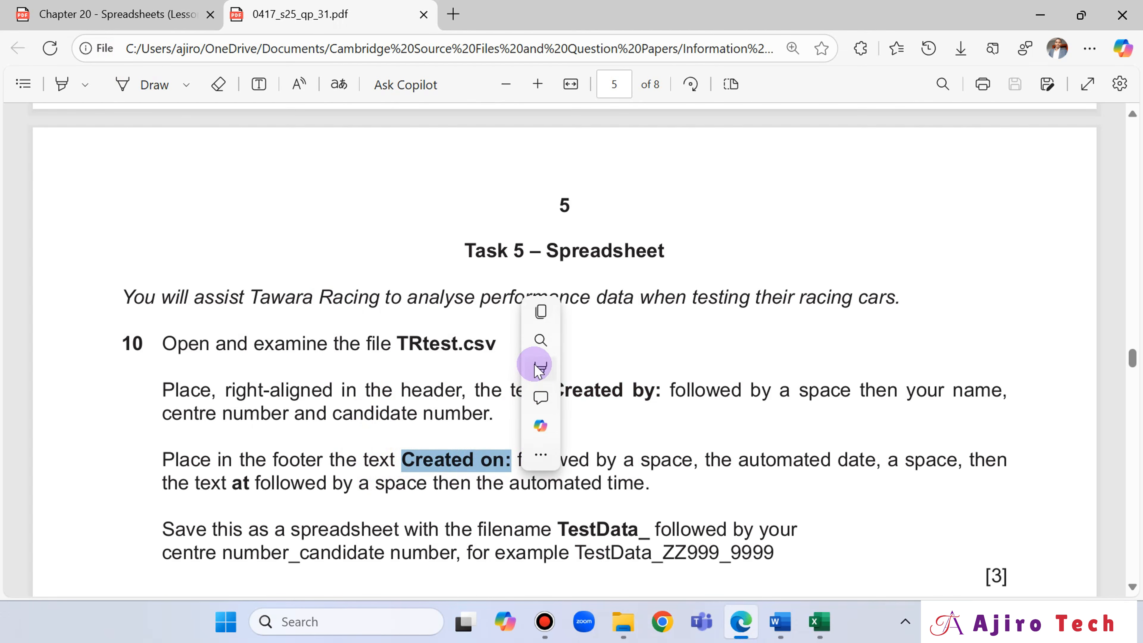
{"action": "left_click", "coordinate": [540, 312]}
- Go to the TRtest sheet's footer in Excel and paste "Created on:" followed by a space into its centre section
{"action": "mouse_move", "coordinate": [830, 639]}
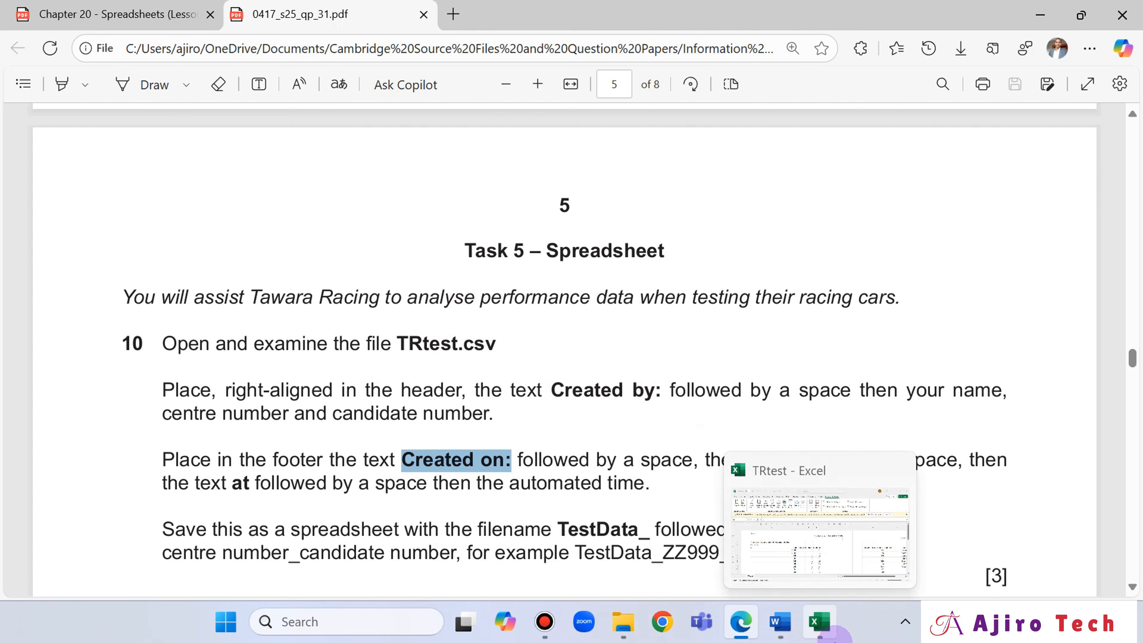
{"action": "left_click", "coordinate": [830, 637]}
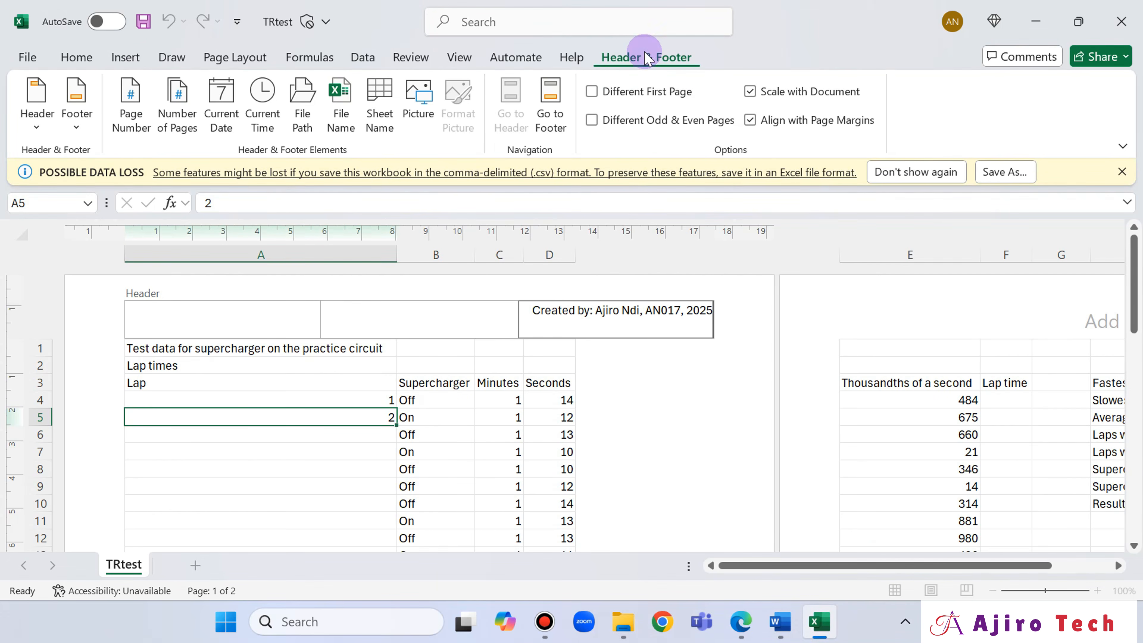
{"action": "left_click", "coordinate": [549, 104]}
{"action": "left_click", "coordinate": [391, 359]}
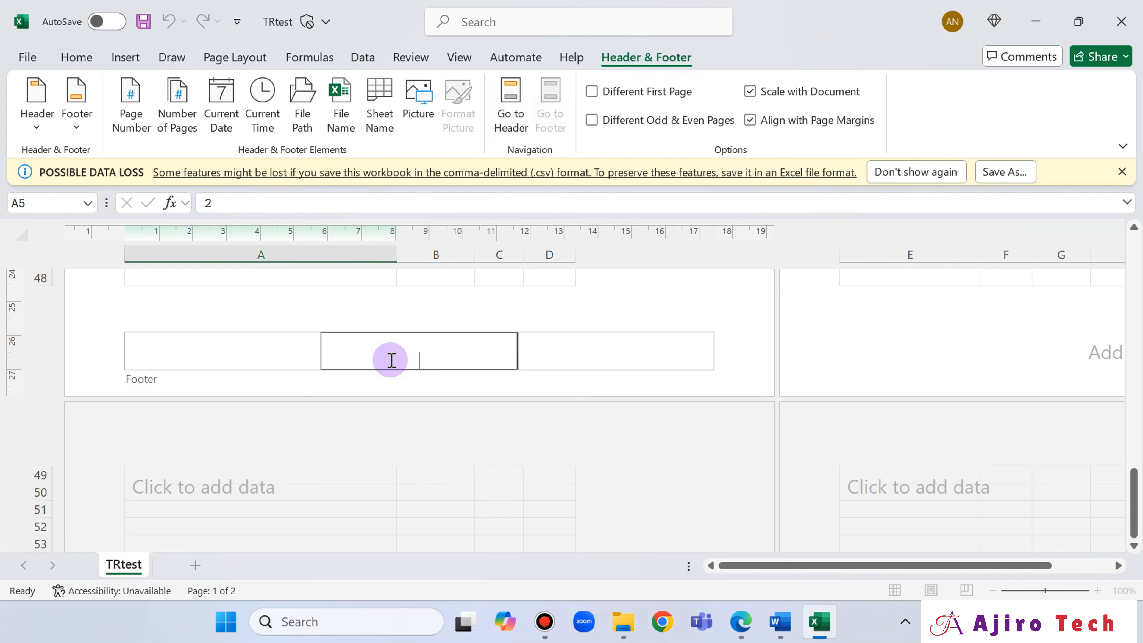
{"action": "key", "text": "ctrl+v"}
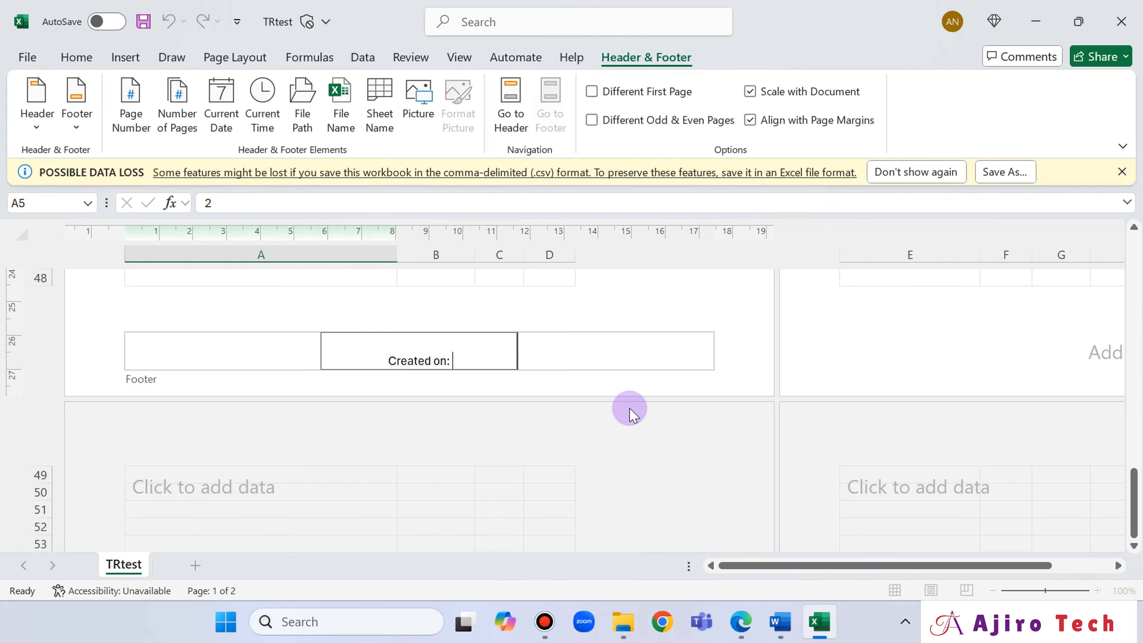
- Check question 10's footer wording in Edge and insert the automated current date followed by a space after "Created on:" in Excel
{"action": "left_click", "coordinate": [756, 637]}
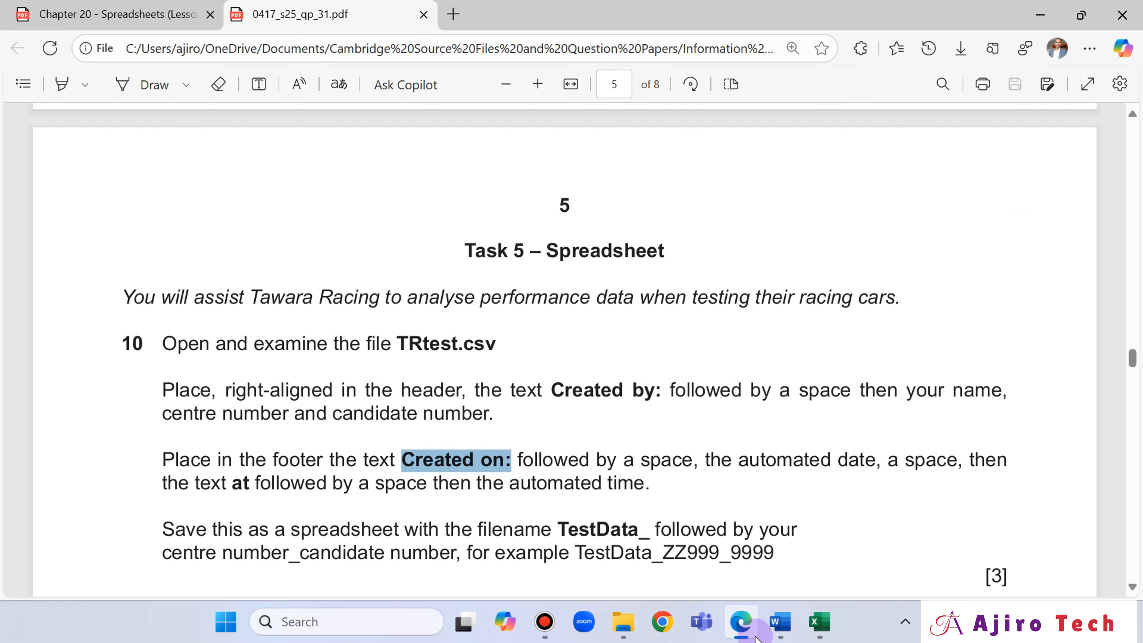
{"action": "left_click", "coordinate": [755, 638]}
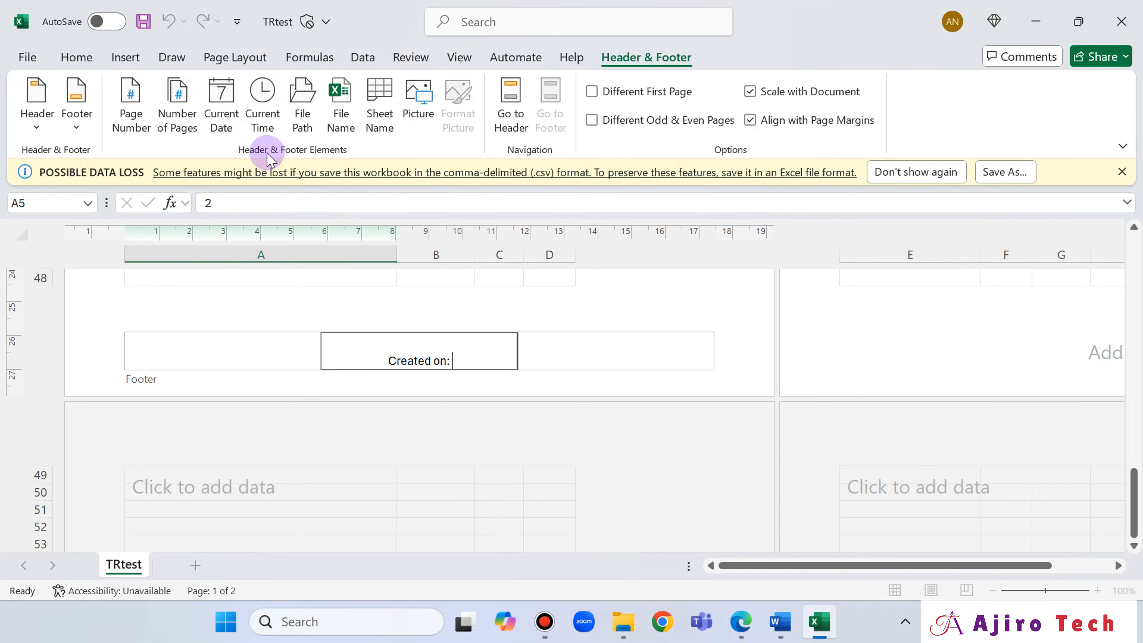
{"action": "left_click", "coordinate": [221, 119]}
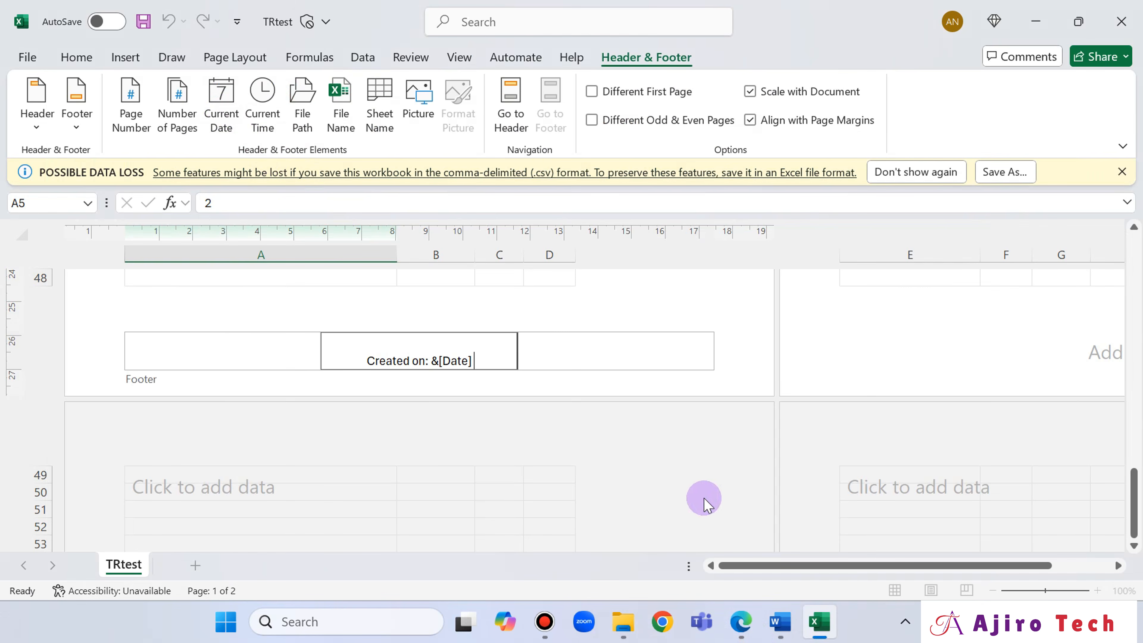
- Complete the footer as question 10 requires by adding "at", a space and the automated current time after the date
{"action": "left_click", "coordinate": [753, 638]}
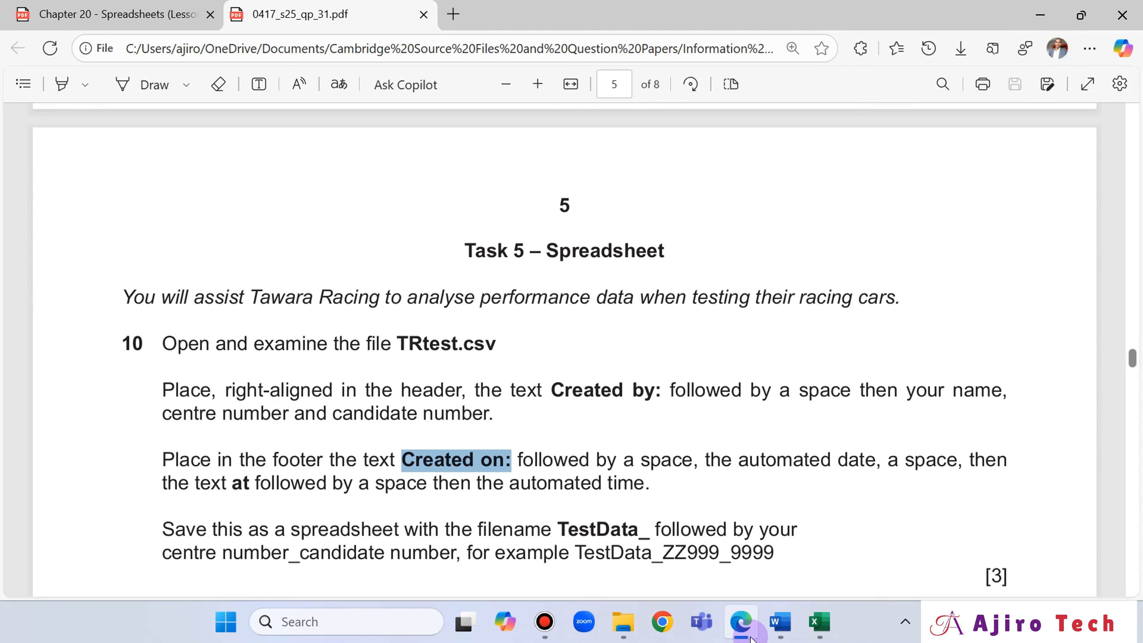
{"action": "left_click", "coordinate": [750, 638]}
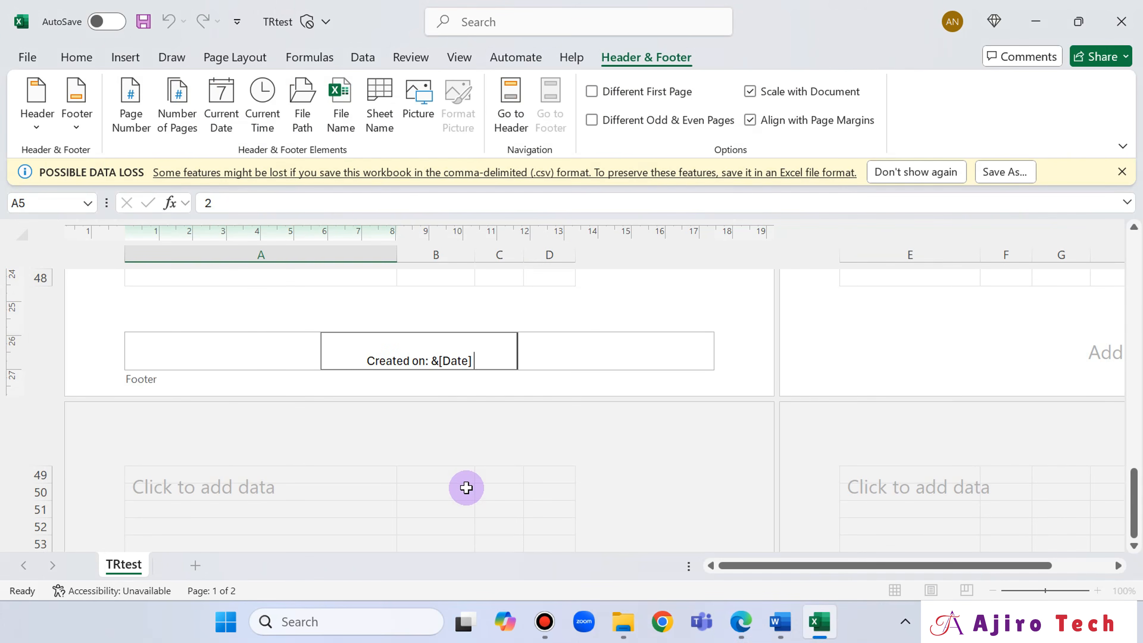
{"action": "type", "text": "at"}
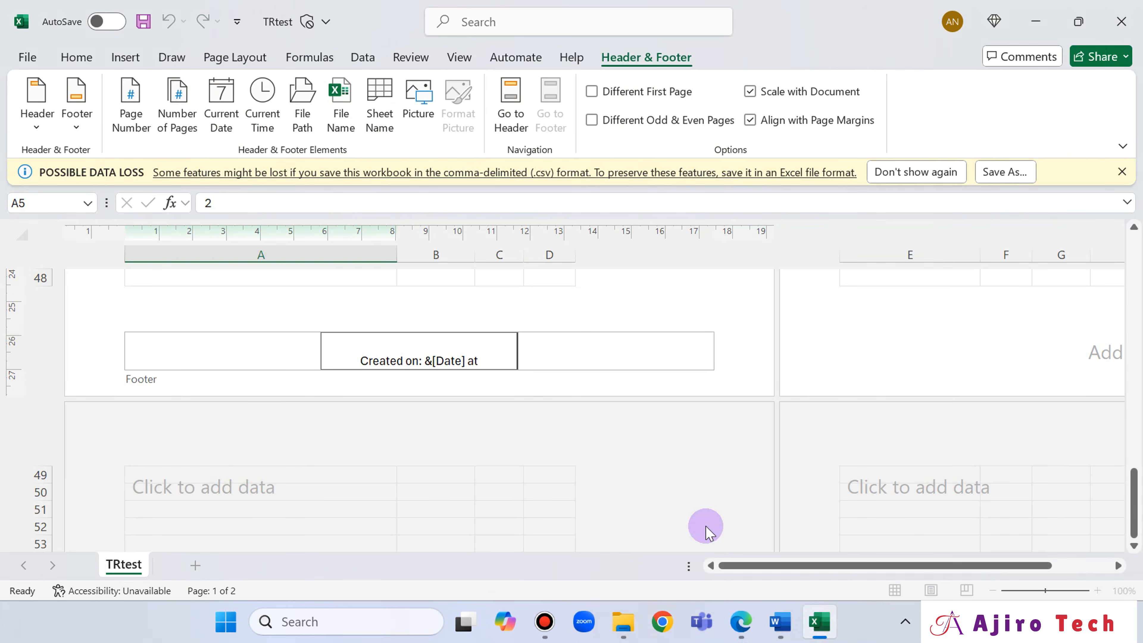
{"action": "left_click", "coordinate": [740, 628]}
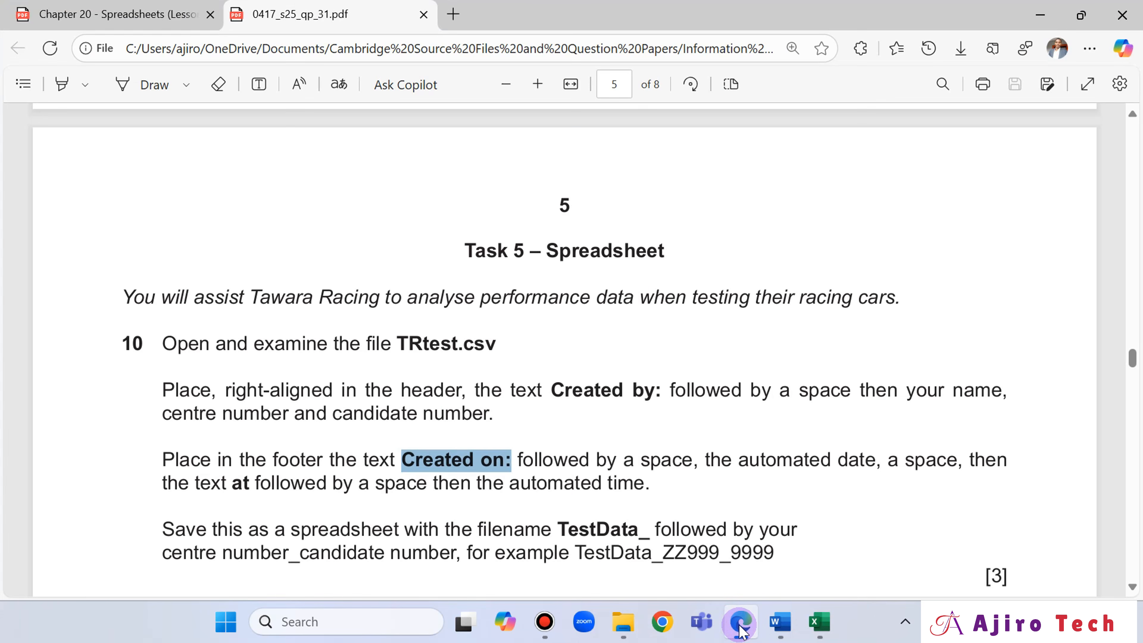
{"action": "left_click", "coordinate": [740, 629]}
{"action": "left_click", "coordinate": [251, 112]}
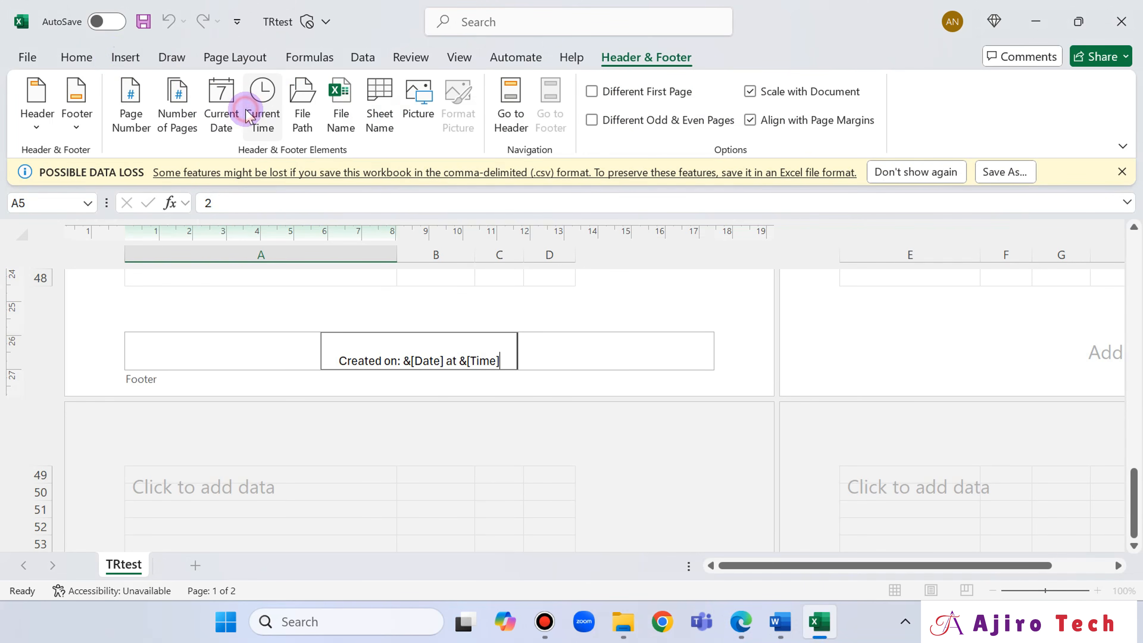
{"action": "left_click", "coordinate": [733, 347]}
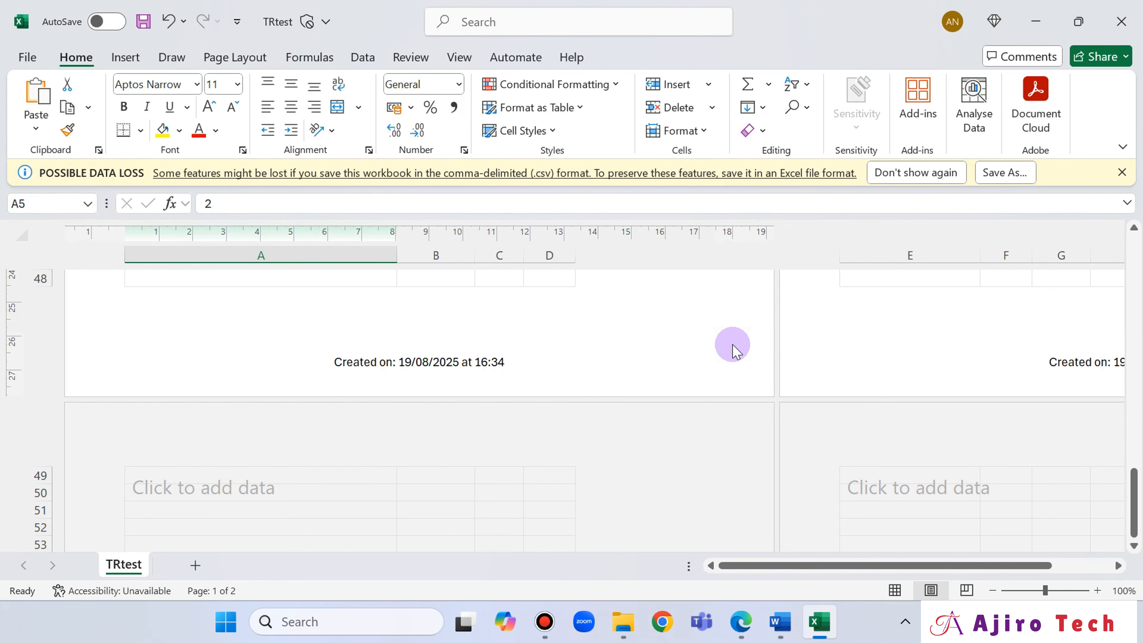
- Read question 10's saving instruction in Edge and copy the example filename TestData_ZZ999_9999
{"action": "scroll", "coordinate": [731, 350], "scroll_direction": "up", "scroll_amount": 10}
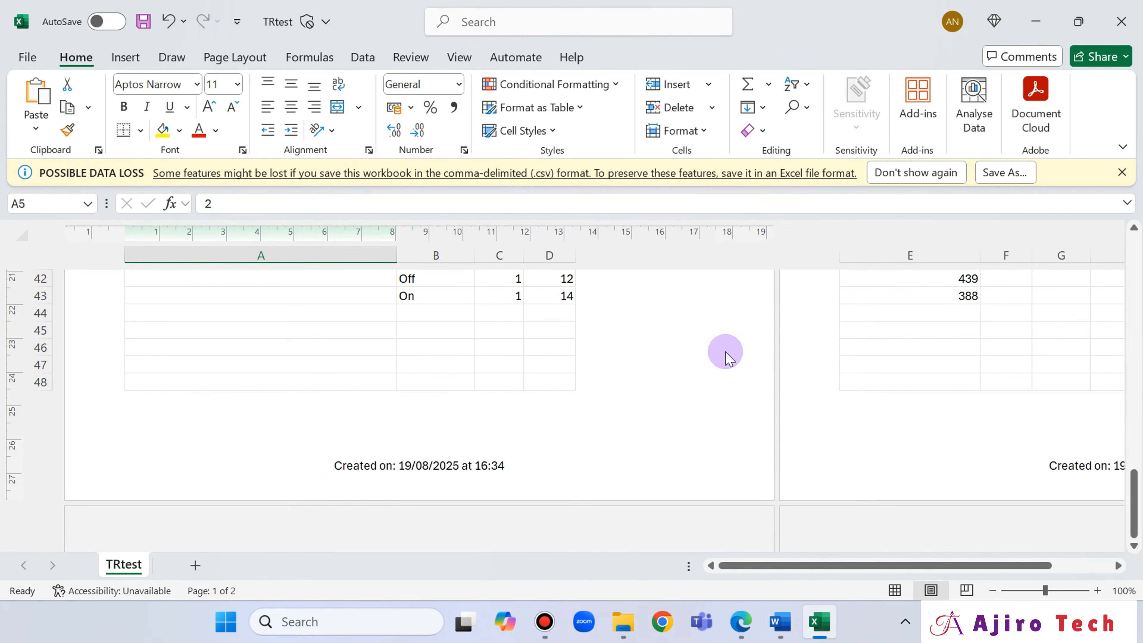
{"action": "scroll", "coordinate": [730, 356], "scroll_direction": "up", "scroll_amount": 8}
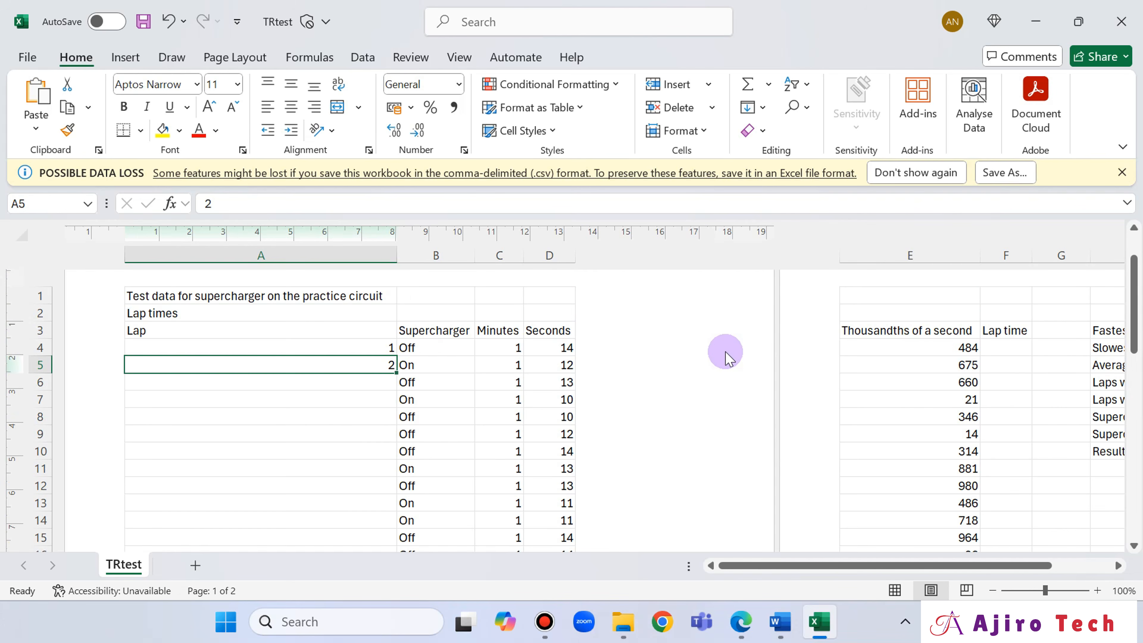
{"action": "mouse_move", "coordinate": [741, 621]}
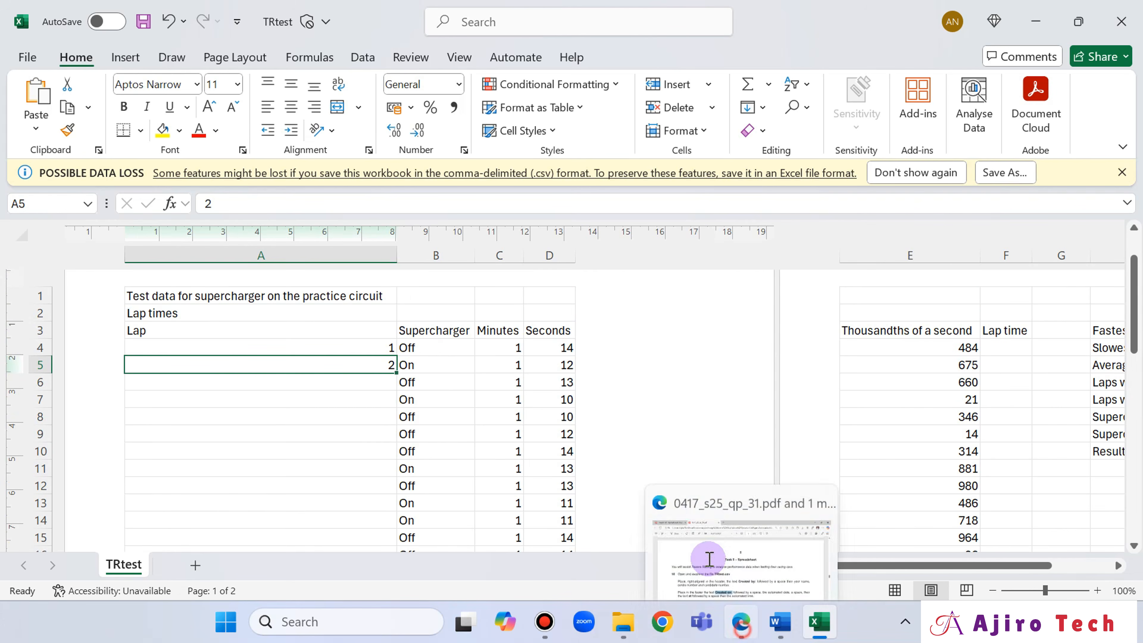
{"action": "left_click", "coordinate": [706, 560]}
{"action": "scroll", "coordinate": [431, 462], "scroll_direction": "down", "scroll_amount": 4}
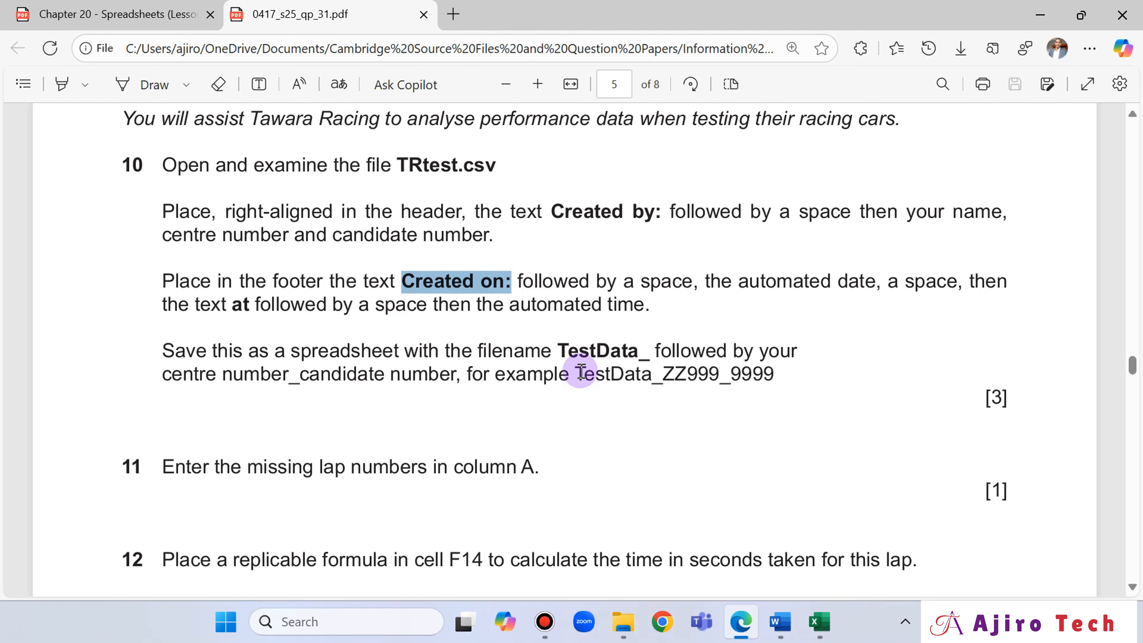
{"action": "left_click_drag", "start_coordinate": [578, 373], "coordinate": [767, 373]}
{"action": "left_click", "coordinate": [801, 219]}
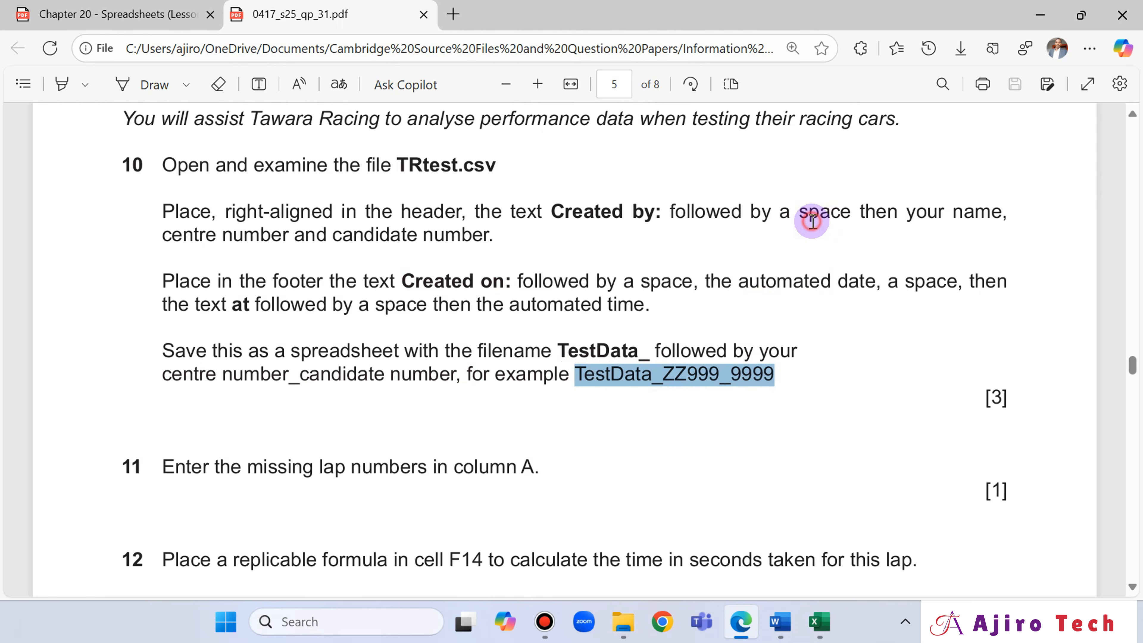
- Review the right-aligned header in Excel, leave the header area and switch the worksheet to Normal view
{"action": "left_click", "coordinate": [819, 631]}
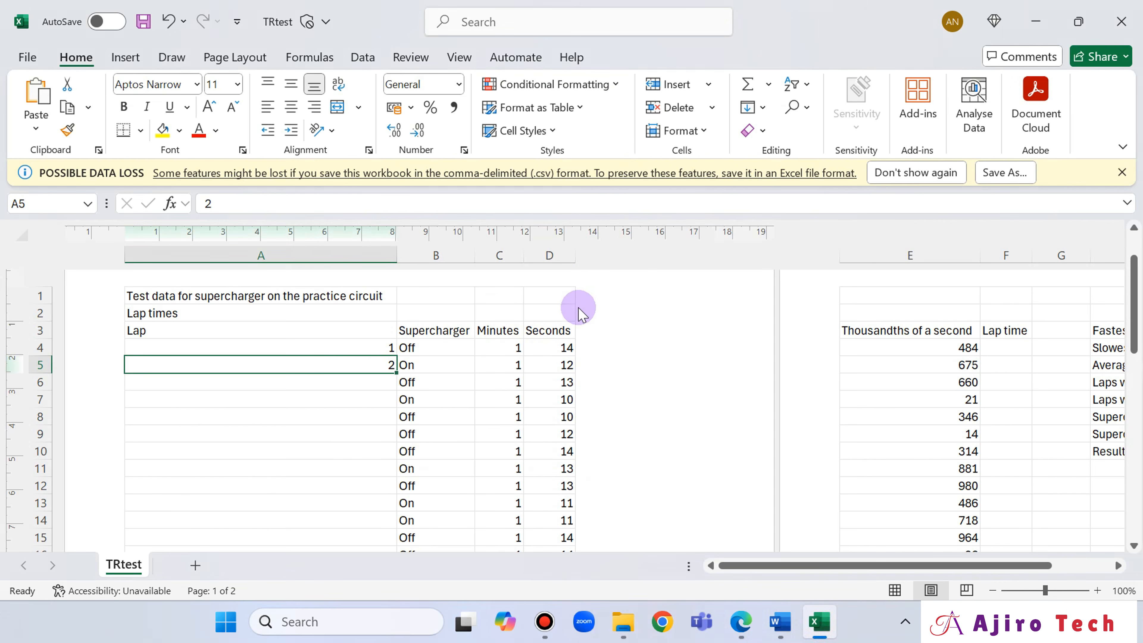
{"action": "scroll", "coordinate": [628, 397], "scroll_direction": "up", "scroll_amount": 1}
{"action": "left_click", "coordinate": [591, 311]}
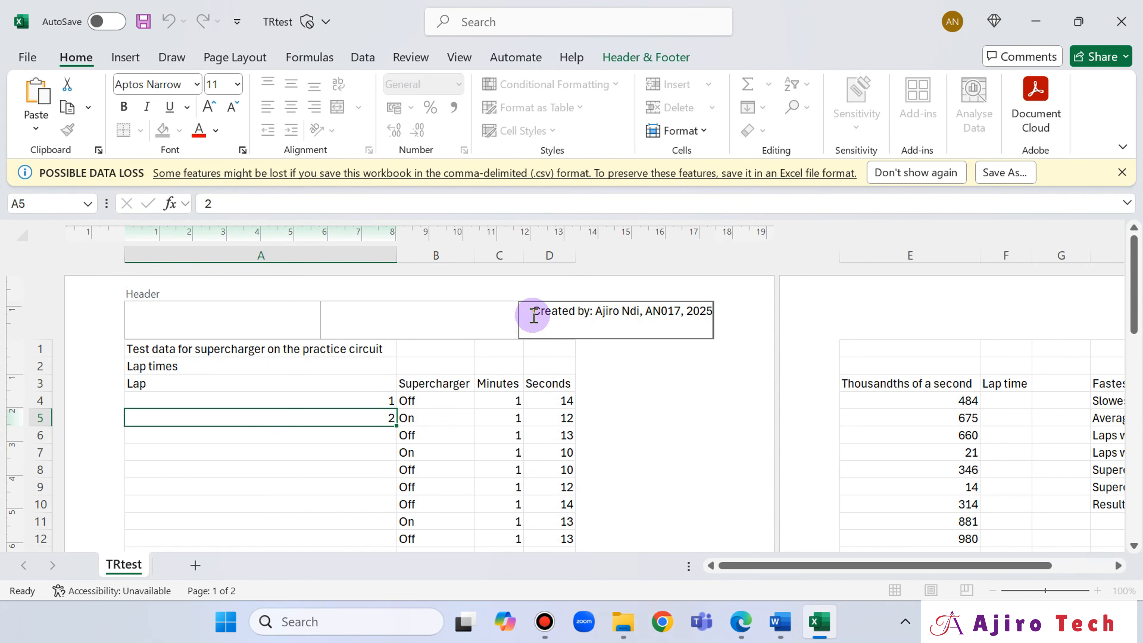
{"action": "left_click", "coordinate": [459, 57]}
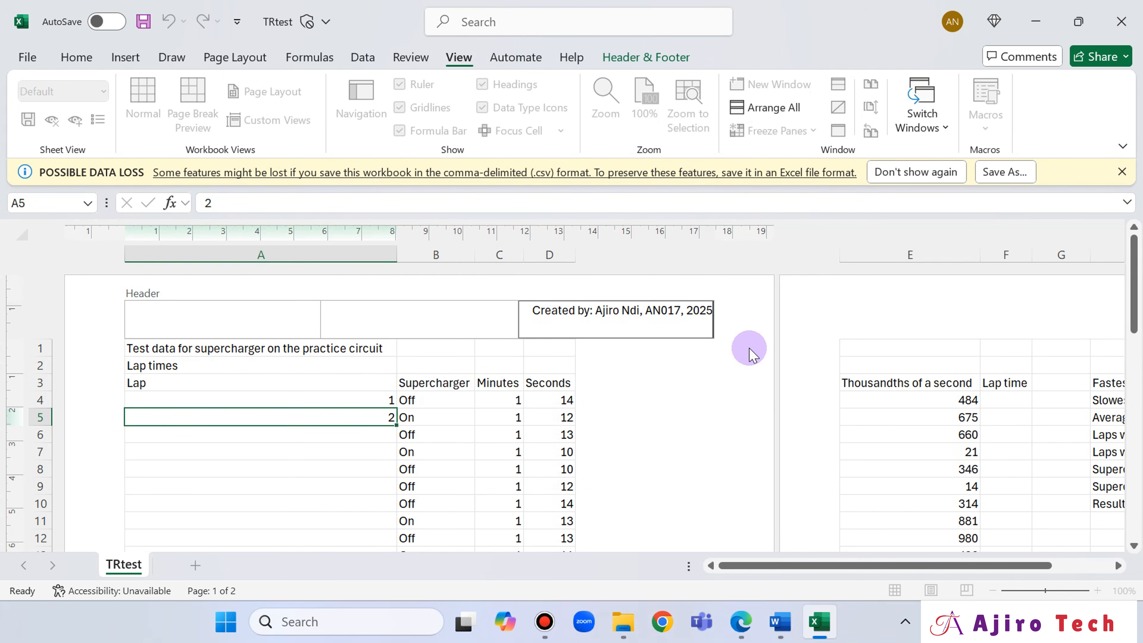
{"action": "left_click", "coordinate": [757, 332]}
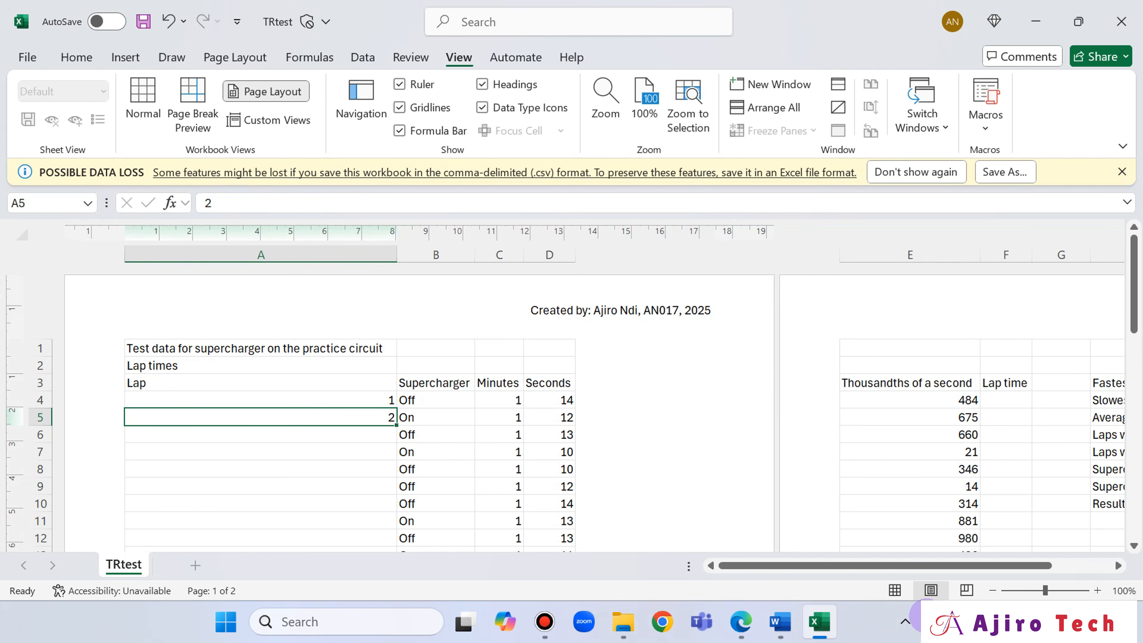
{"action": "left_click", "coordinate": [895, 591]}
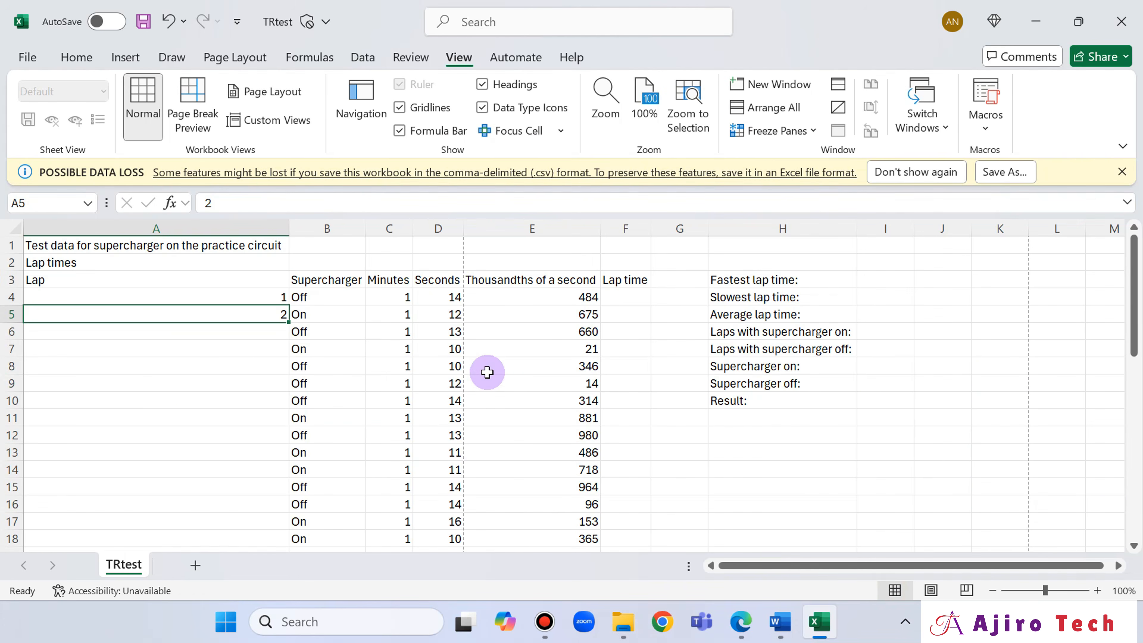
- Recheck question 10's saving instruction in Edge and set the filename TestData_AN017_2025 in Excel's Save As options
{"action": "left_click", "coordinate": [742, 621]}
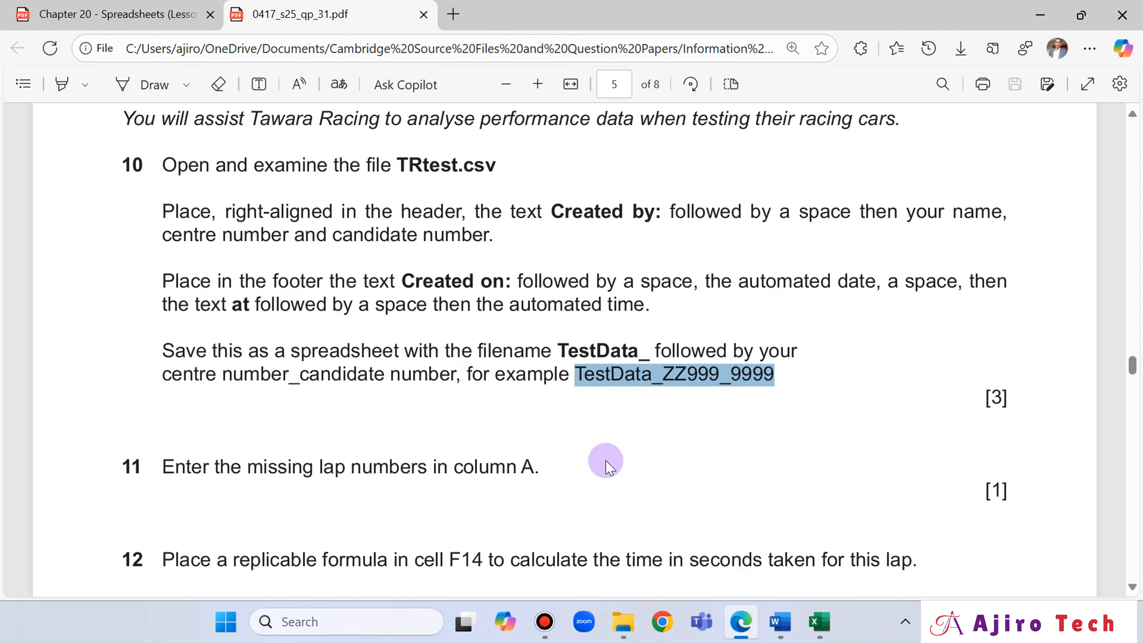
{"action": "left_click", "coordinate": [741, 621]}
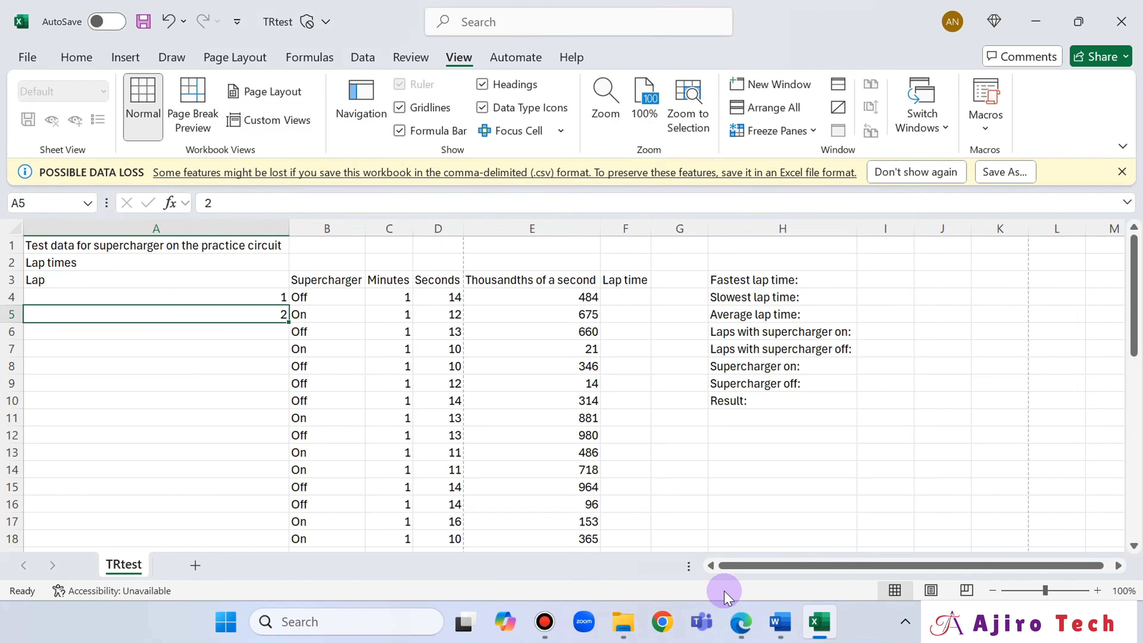
{"action": "left_click", "coordinate": [28, 55]}
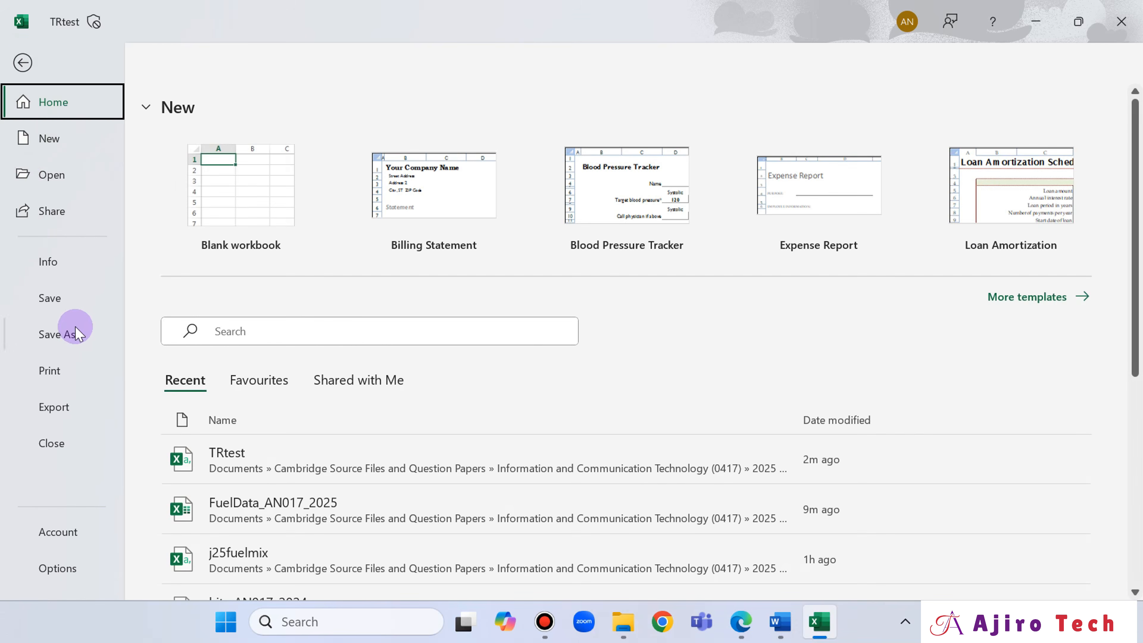
{"action": "left_click", "coordinate": [27, 63]}
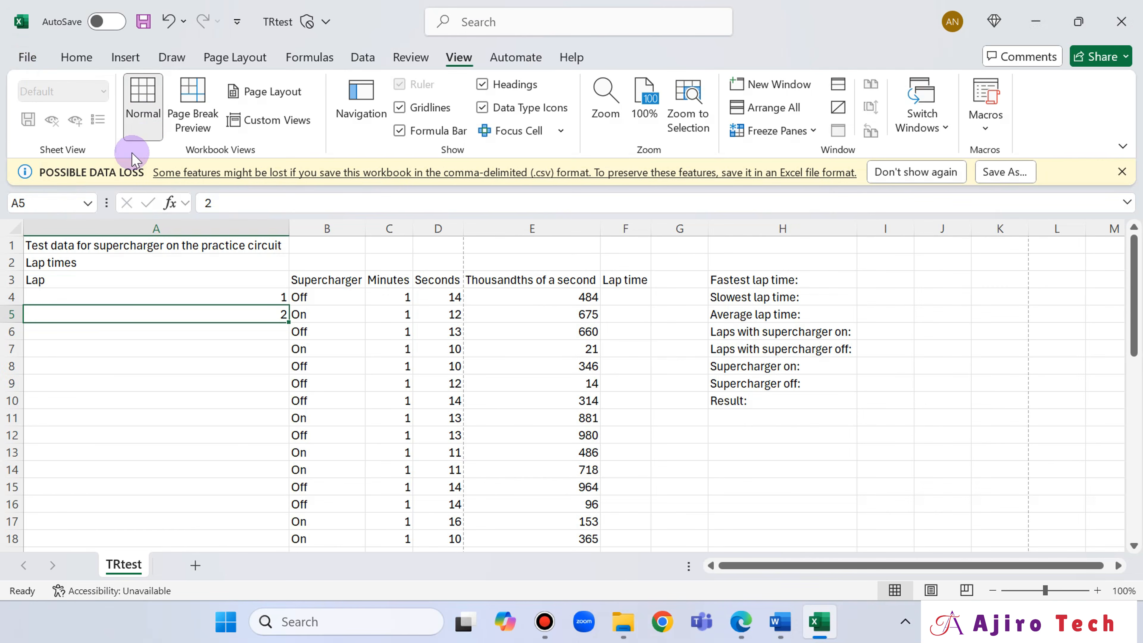
{"action": "left_click", "coordinate": [17, 59]}
{"action": "left_click", "coordinate": [93, 333]}
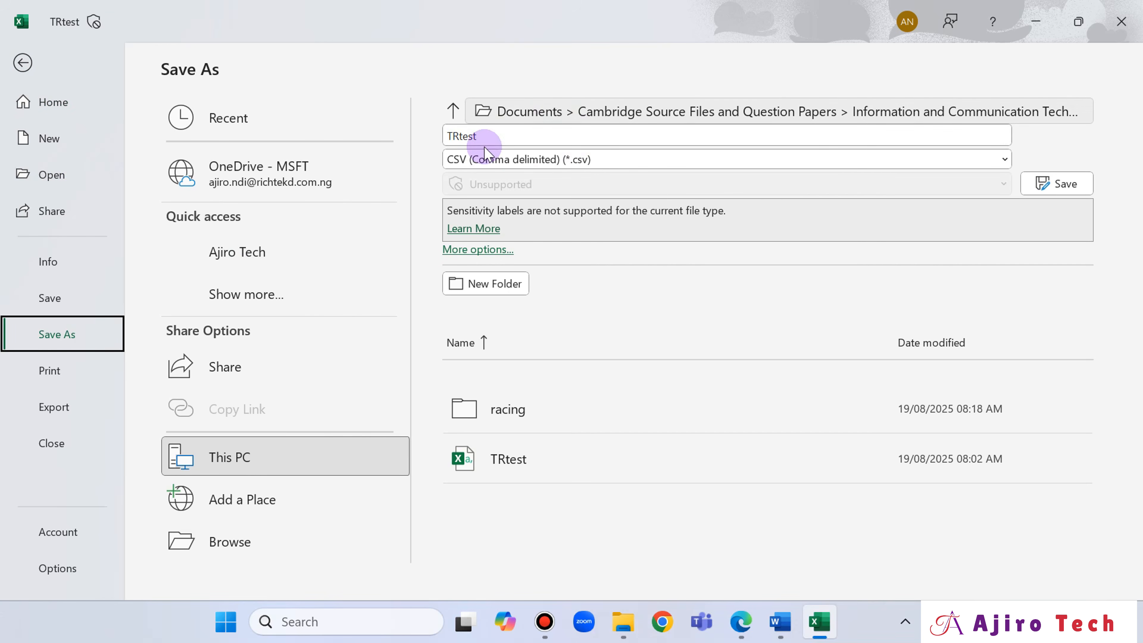
{"action": "left_click", "coordinate": [487, 137]}
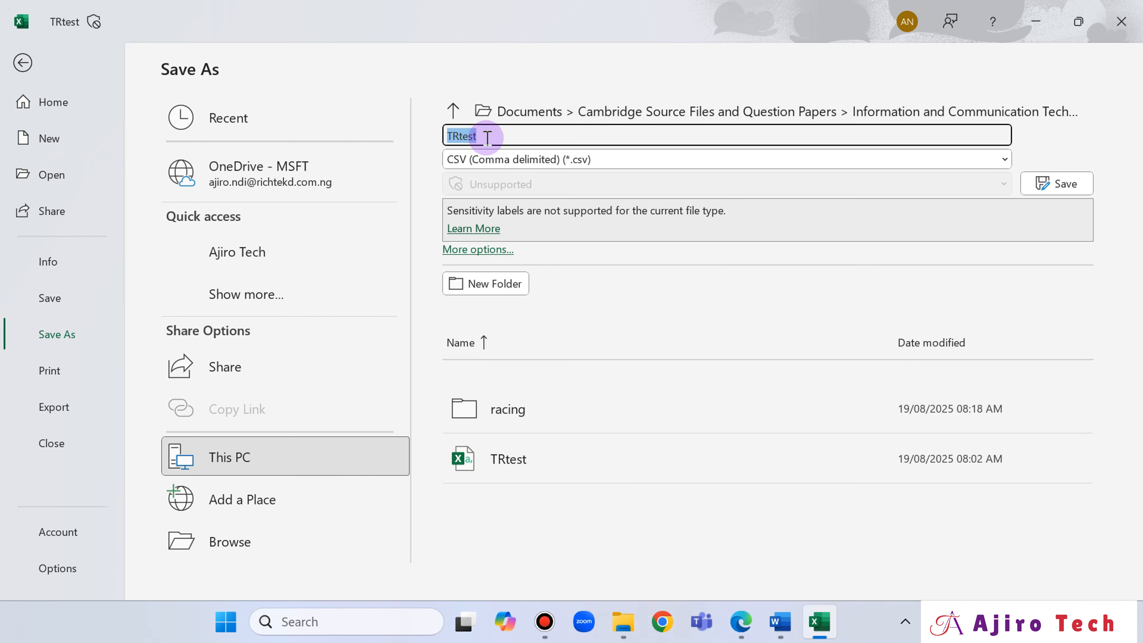
{"action": "key", "text": "ctrl+v"}
{"action": "left_click", "coordinate": [491, 137]}
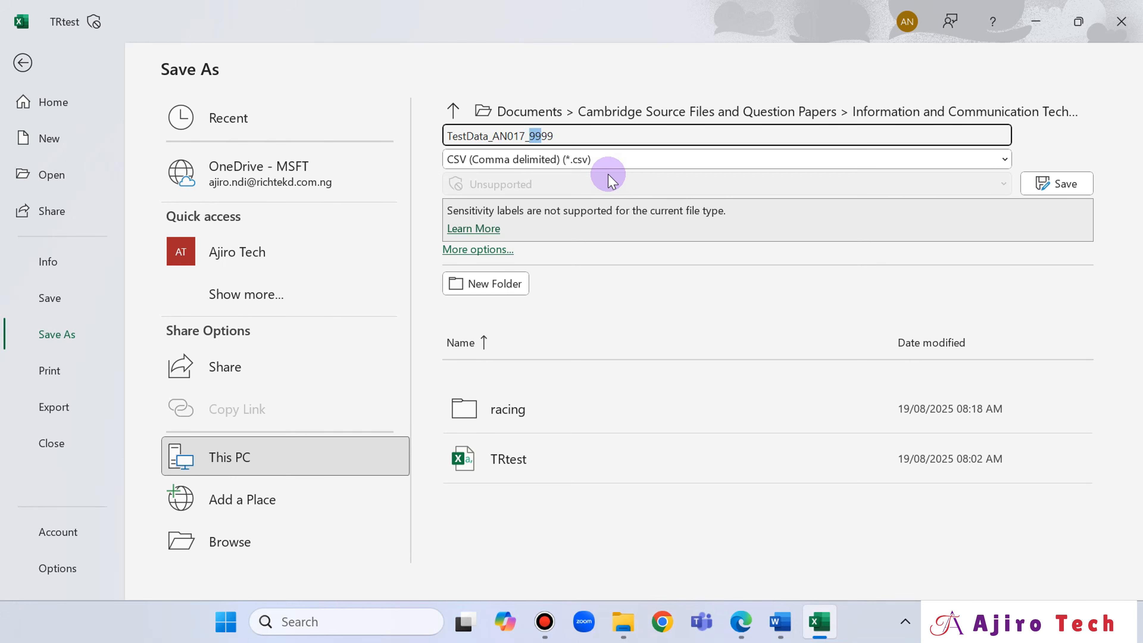
{"action": "type", "text": "2025"}
- Choose the Excel Workbook (*.xlsx) file type and save the spreadsheet in the current folder
{"action": "left_click", "coordinate": [611, 160]}
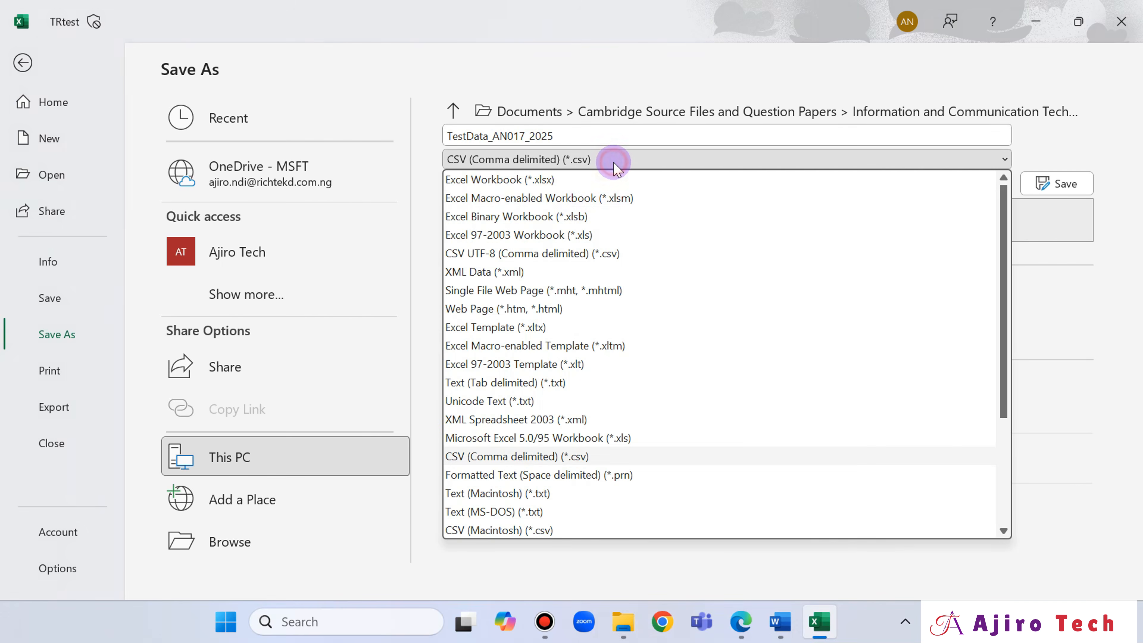
{"action": "left_click", "coordinate": [545, 180]}
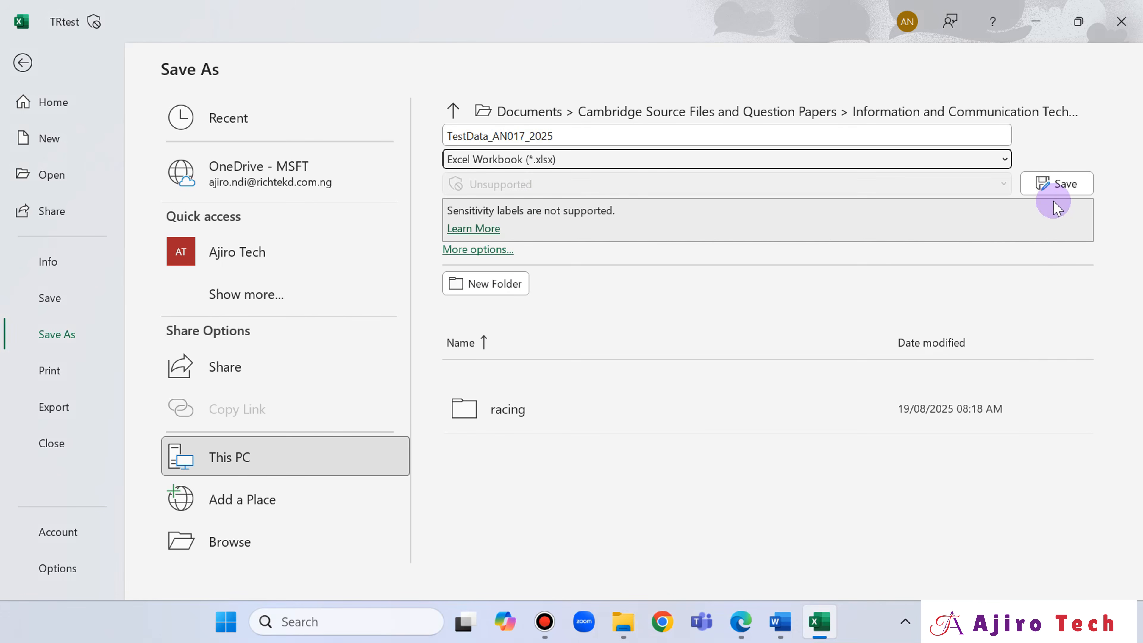
{"action": "left_click", "coordinate": [1049, 184]}
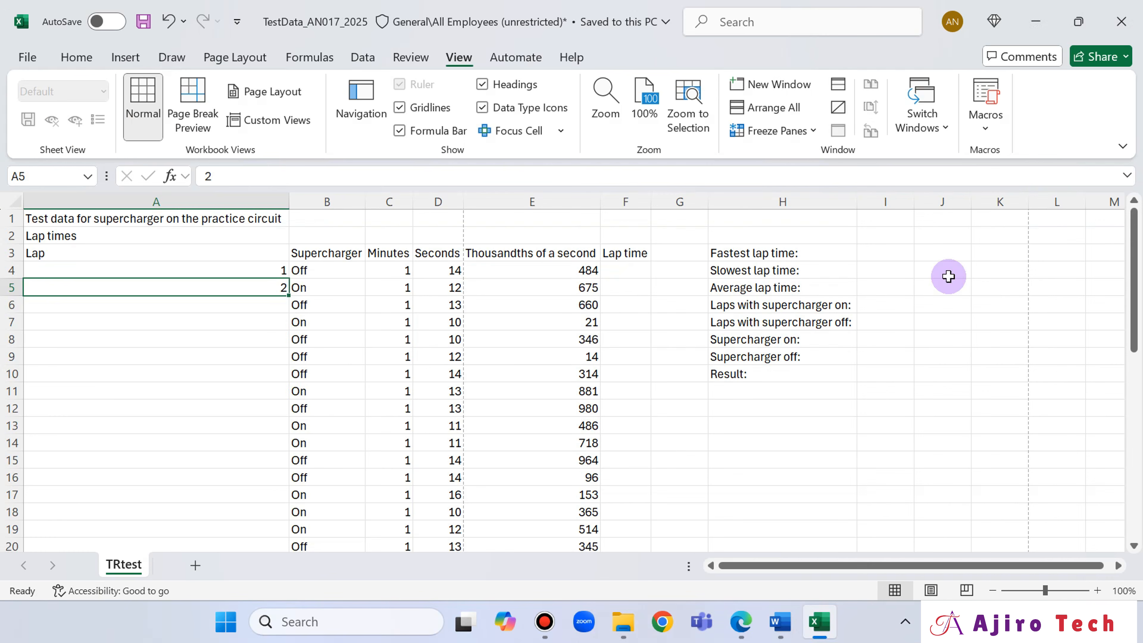
- Read question 11 in Edge and check in Excel how far the lap rows extend
{"action": "left_click", "coordinate": [739, 631]}
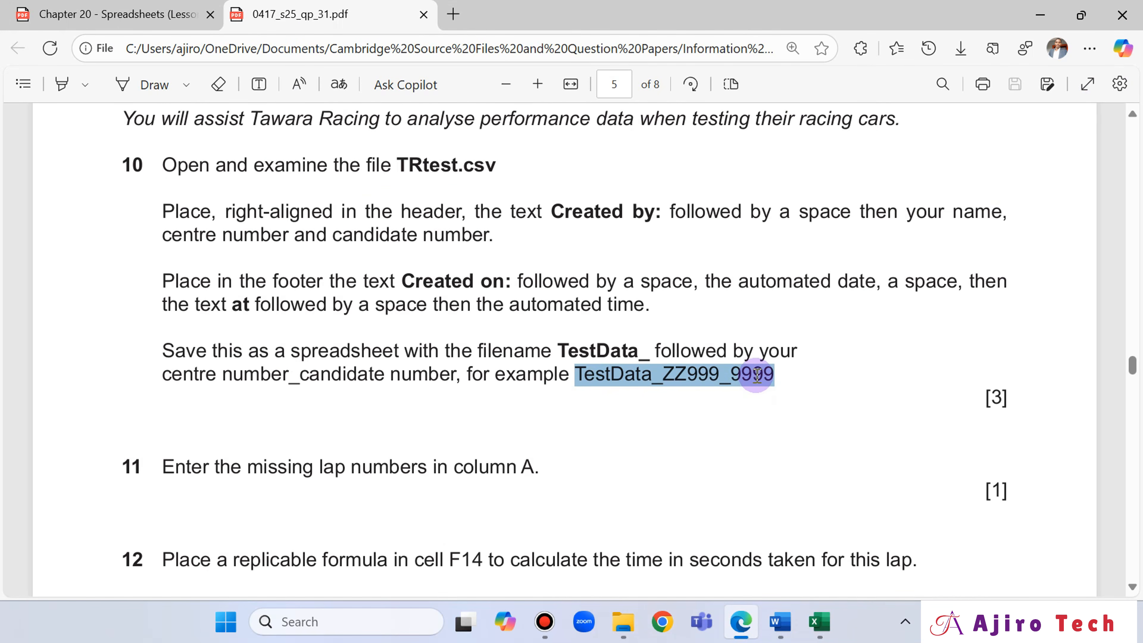
{"action": "scroll", "coordinate": [752, 382], "scroll_direction": "down", "scroll_amount": 4}
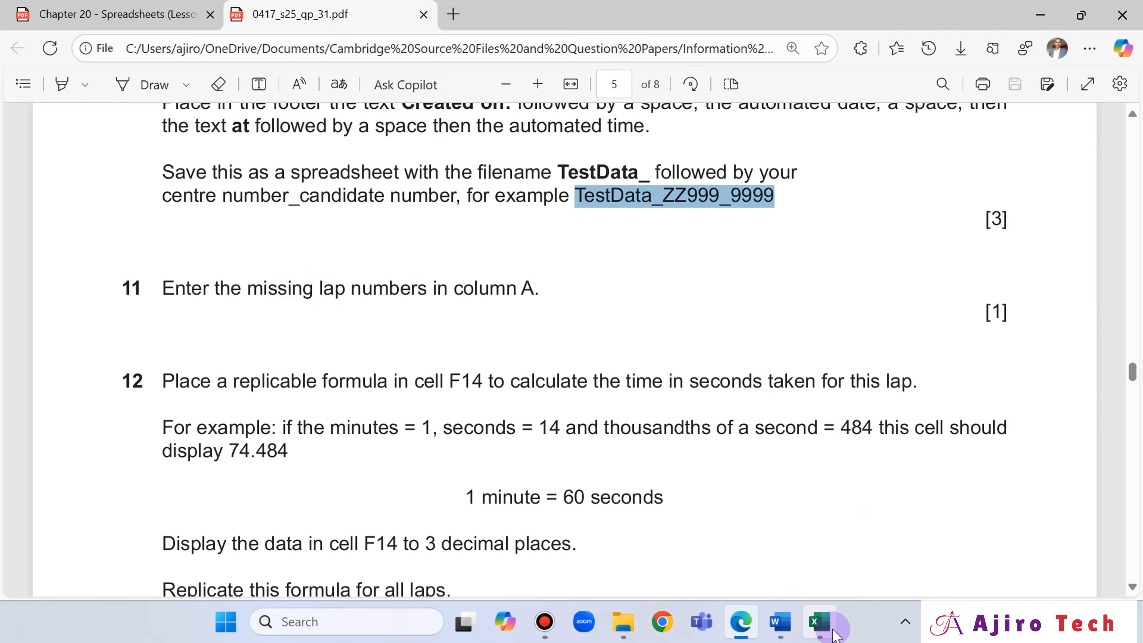
{"action": "left_click", "coordinate": [819, 622]}
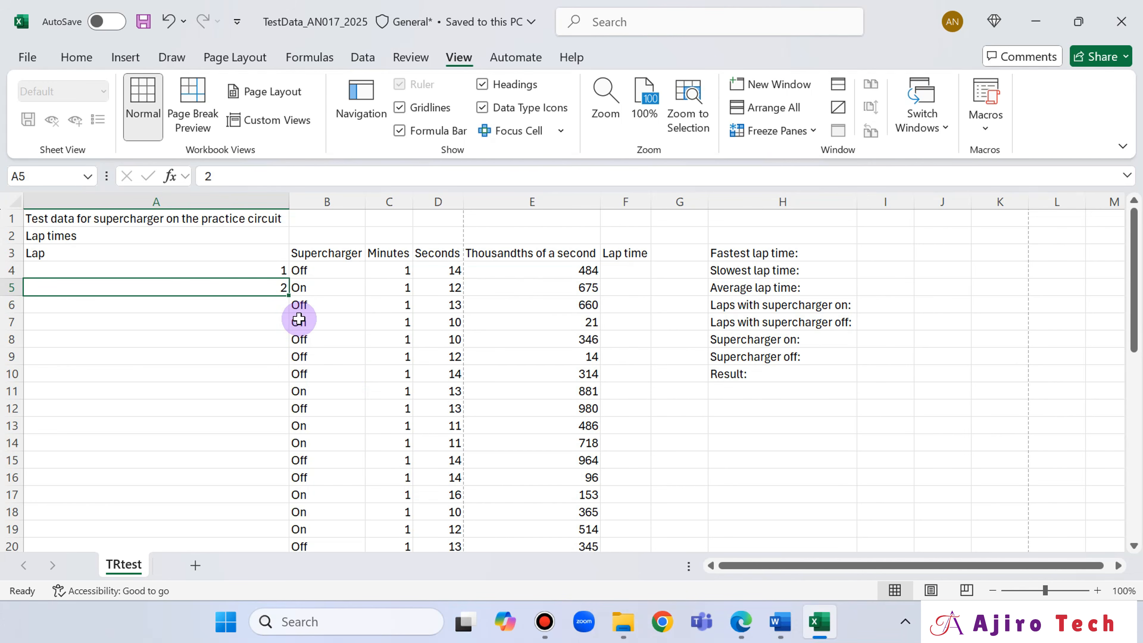
{"action": "left_click", "coordinate": [740, 623]}
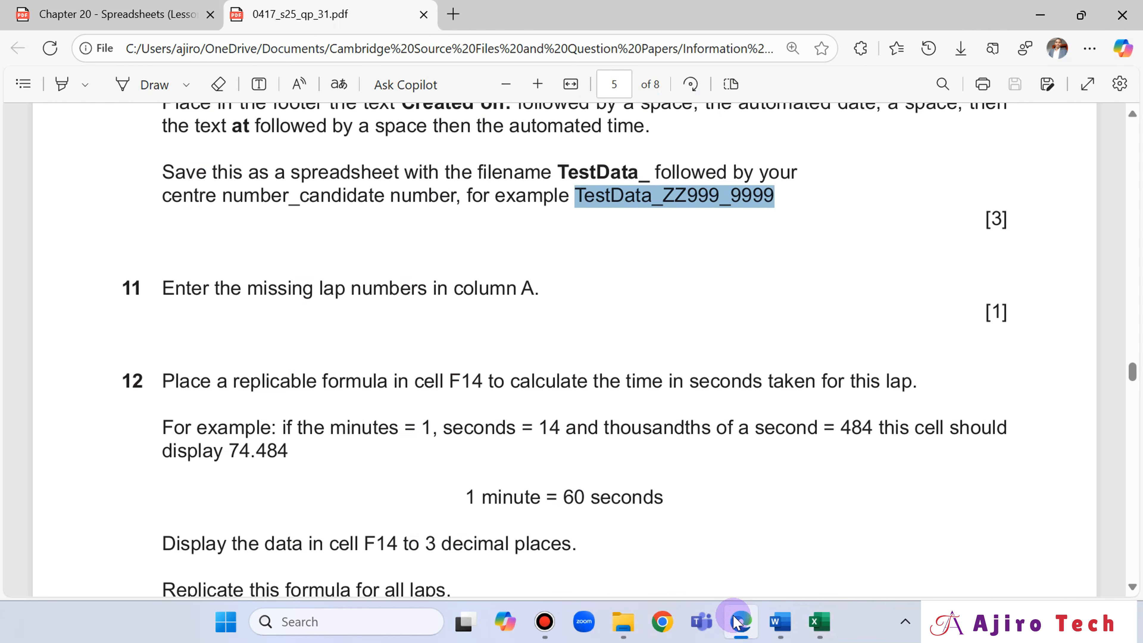
{"action": "left_click", "coordinate": [818, 631]}
{"action": "scroll", "coordinate": [261, 320], "scroll_direction": "down", "scroll_amount": 9}
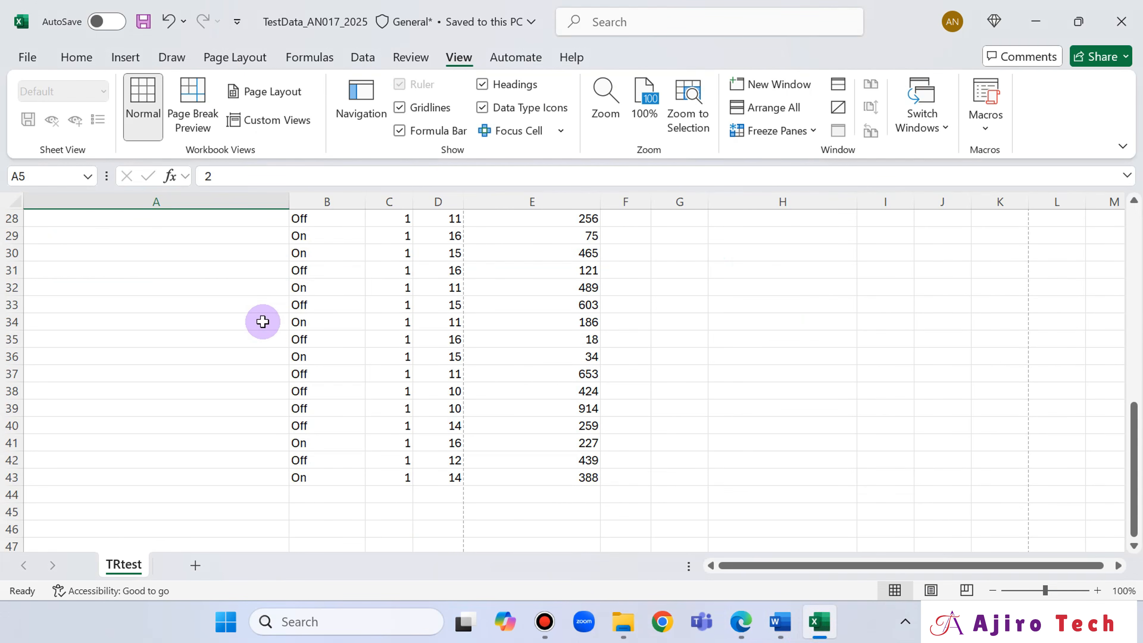
{"action": "scroll", "coordinate": [263, 321], "scroll_direction": "up", "scroll_amount": 9}
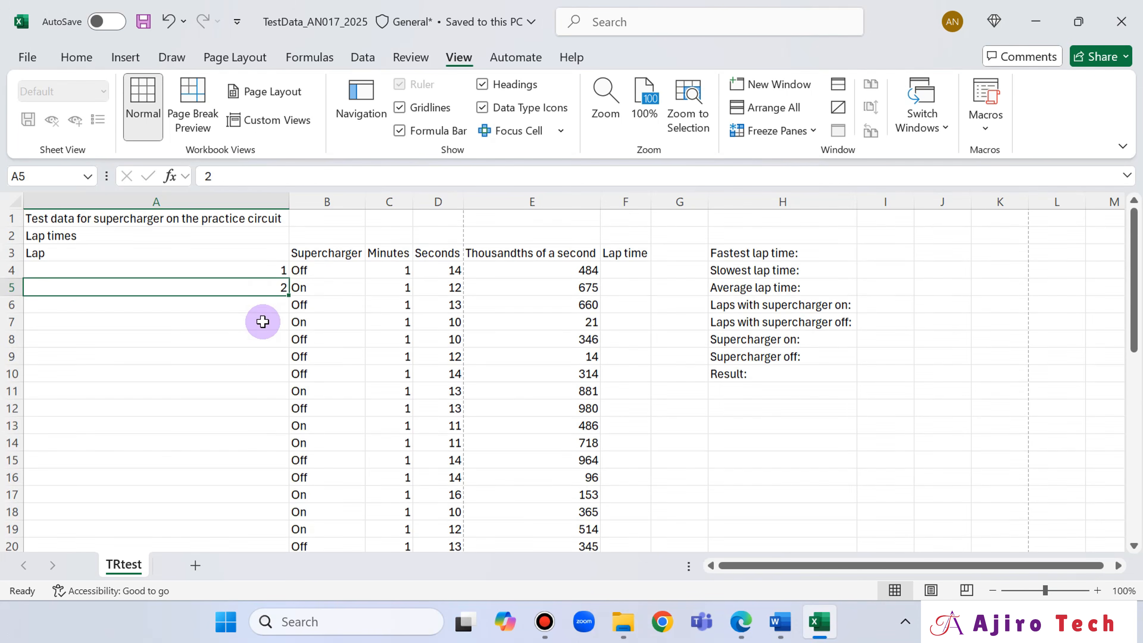
- Enter the missing lap numbers in column A by extending the 1, 2 series from A4:A5 down to A43
{"action": "left_click_drag", "start_coordinate": [263, 271], "coordinate": [263, 288]}
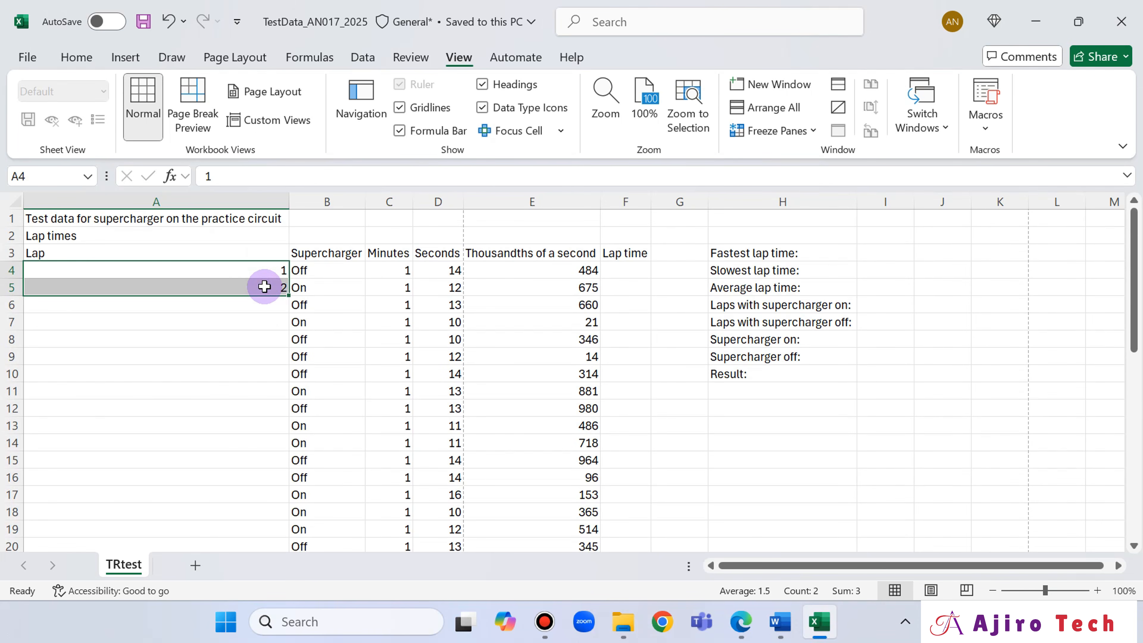
{"action": "left_click", "coordinate": [265, 357]}
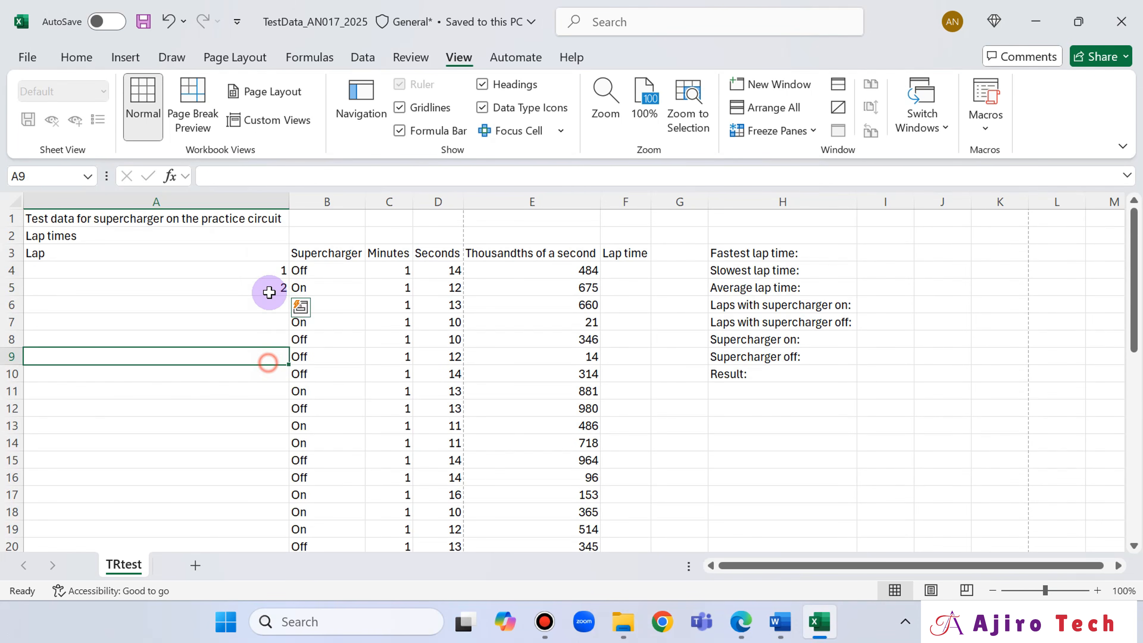
{"action": "left_click", "coordinate": [264, 271]}
{"action": "left_click_drag", "start_coordinate": [264, 280], "coordinate": [285, 507]}
{"action": "left_click_drag", "start_coordinate": [286, 508], "coordinate": [283, 514]}
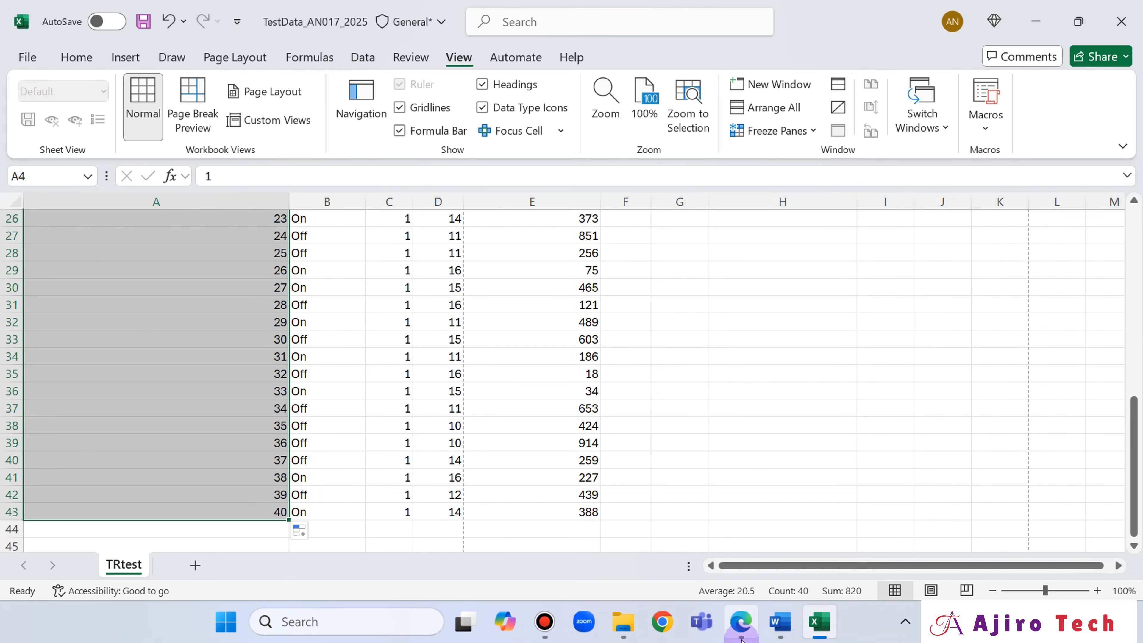
- Open question 12 in Edge and underline its cell reference F14 with the Draw tool
{"action": "left_click", "coordinate": [741, 622]}
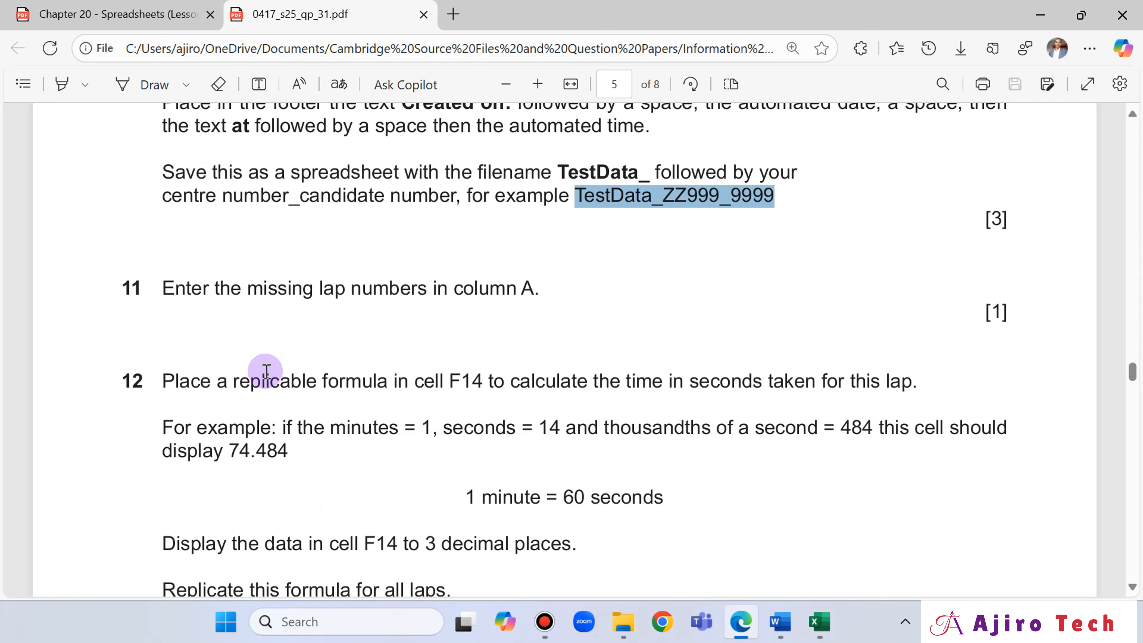
{"action": "left_click", "coordinate": [122, 84]}
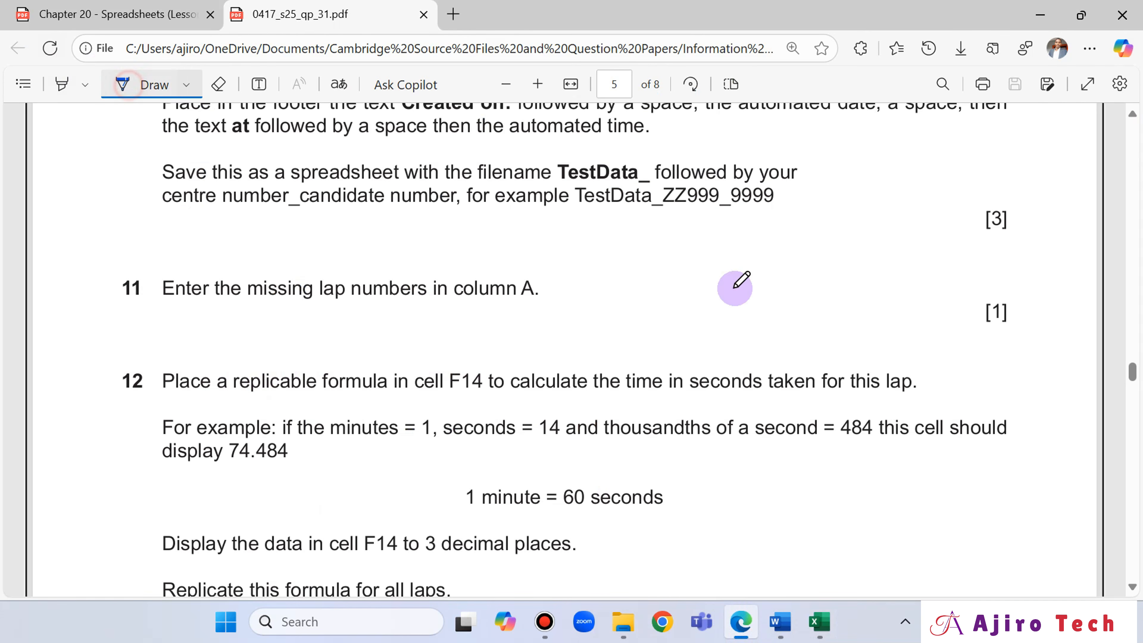
{"action": "left_click_drag", "start_coordinate": [440, 397], "coordinate": [479, 404]}
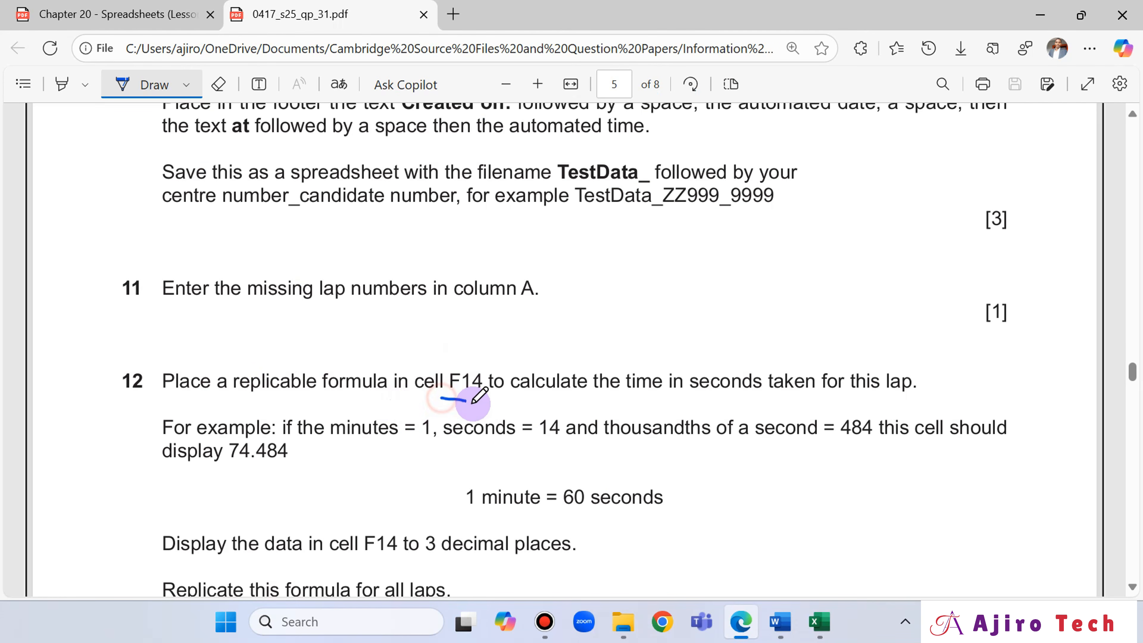
- Inspect the Lap time column in Excel, selecting F4, and compare it with question 12's wording in Edge
{"action": "left_click", "coordinate": [820, 621]}
{"action": "scroll", "coordinate": [404, 365], "scroll_direction": "up", "scroll_amount": 7}
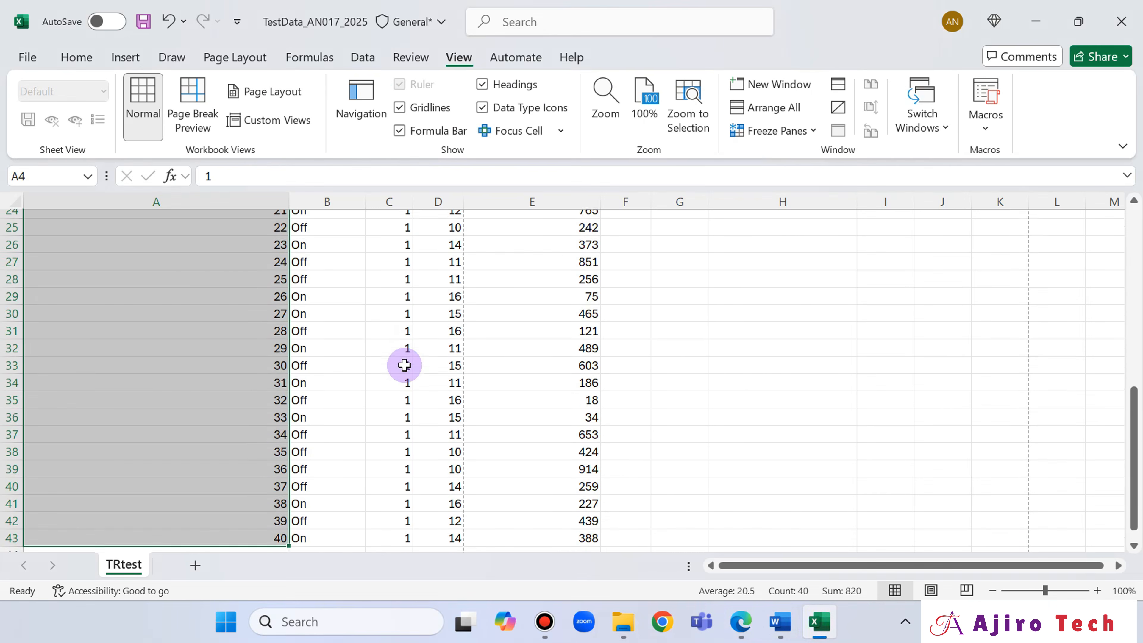
{"action": "scroll", "coordinate": [404, 364], "scroll_direction": "up", "scroll_amount": 2}
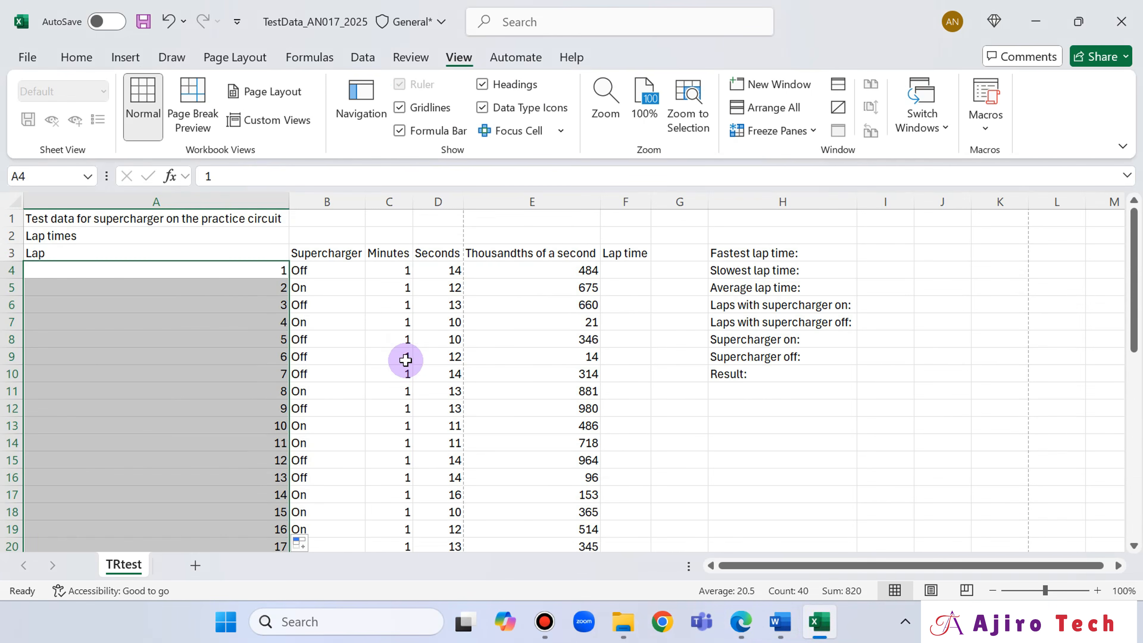
{"action": "left_click", "coordinate": [618, 272]}
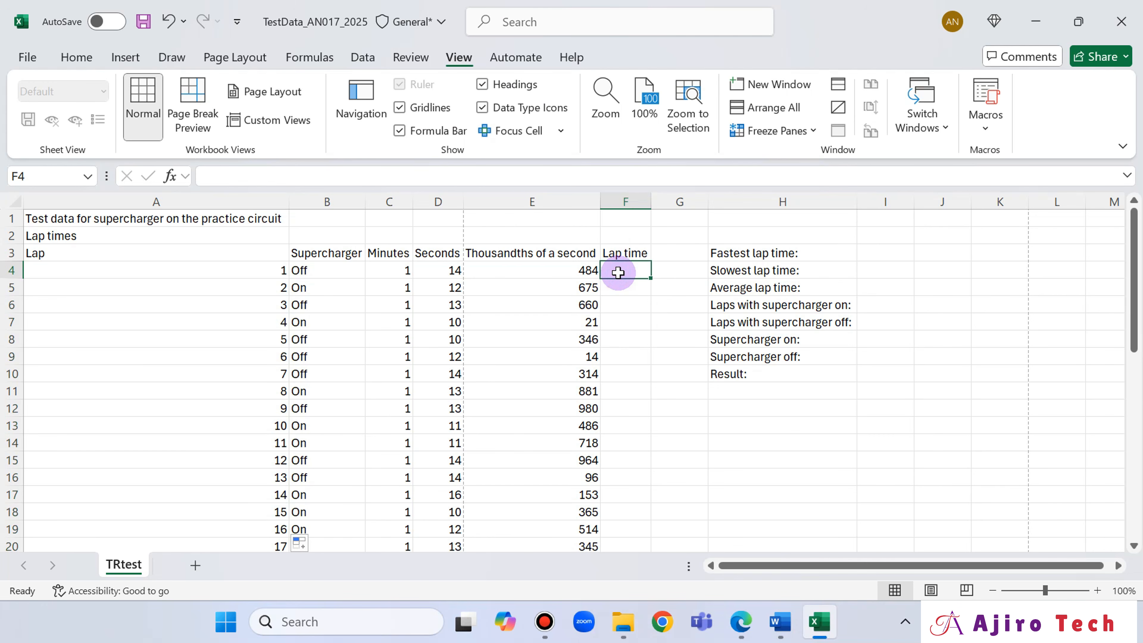
{"action": "mouse_move", "coordinate": [751, 637]}
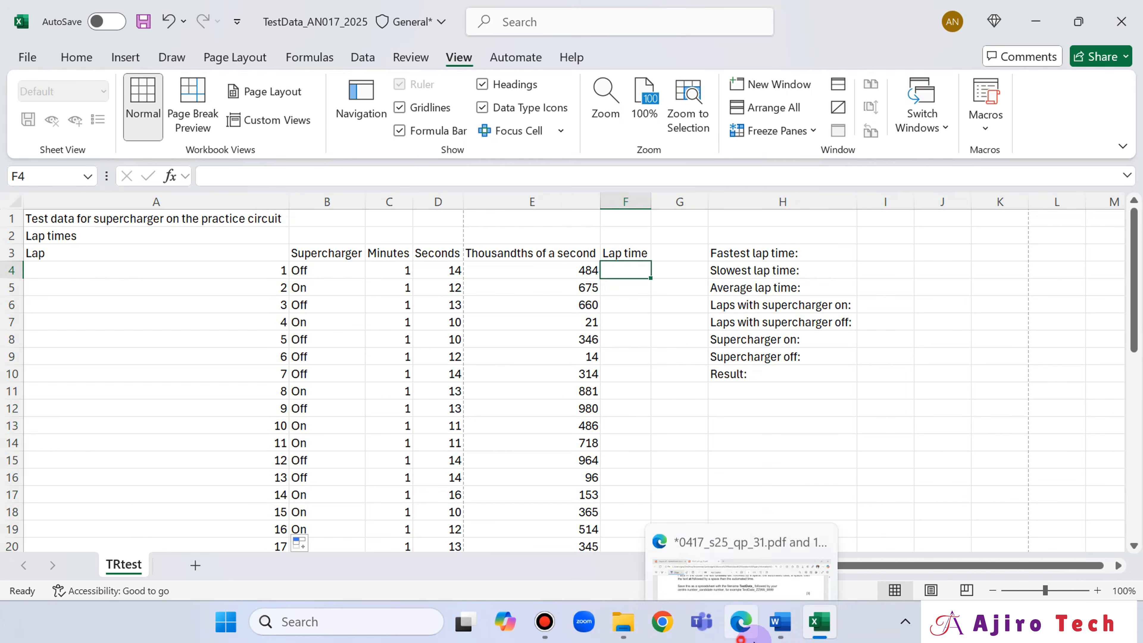
{"action": "left_click_drag", "start_coordinate": [754, 639], "coordinate": [790, 634]}
{"action": "left_click", "coordinate": [784, 630]}
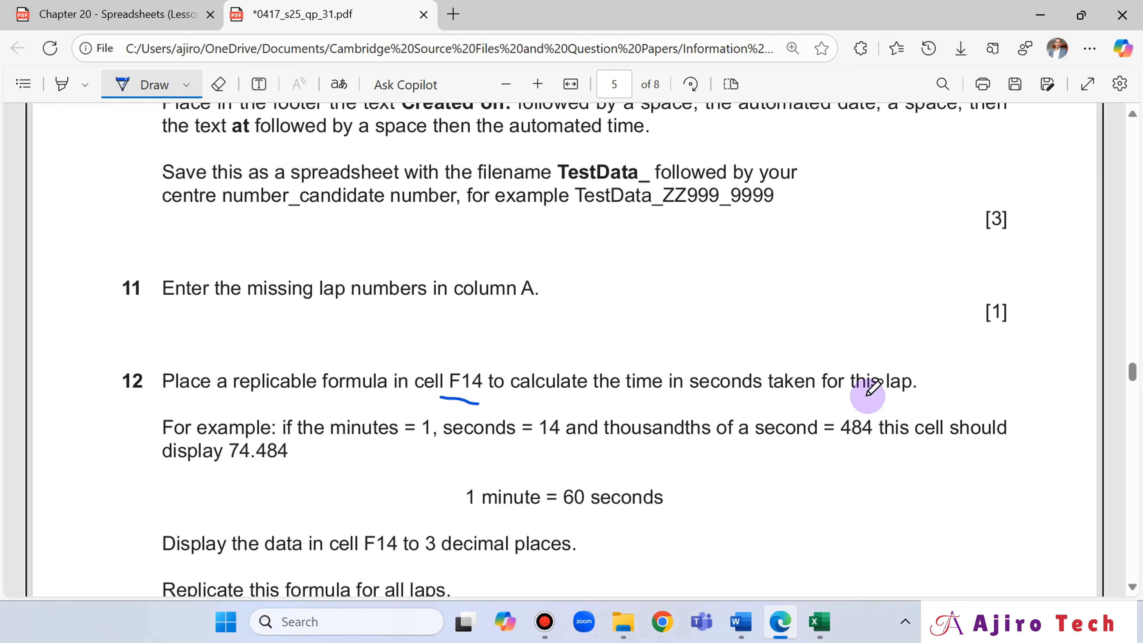
{"action": "left_click", "coordinate": [817, 632]}
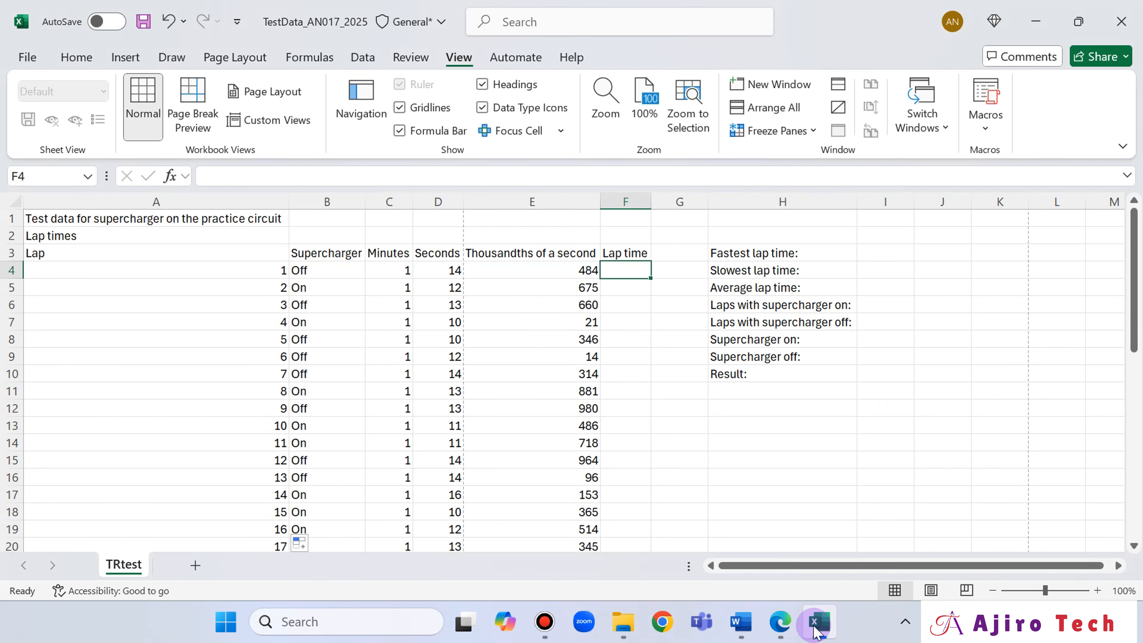
- Handwrite 60×C14 beside question 12's minute conversion in Edge, checking the lap's minutes cell in Excel's row 14
{"action": "left_click", "coordinate": [781, 627]}
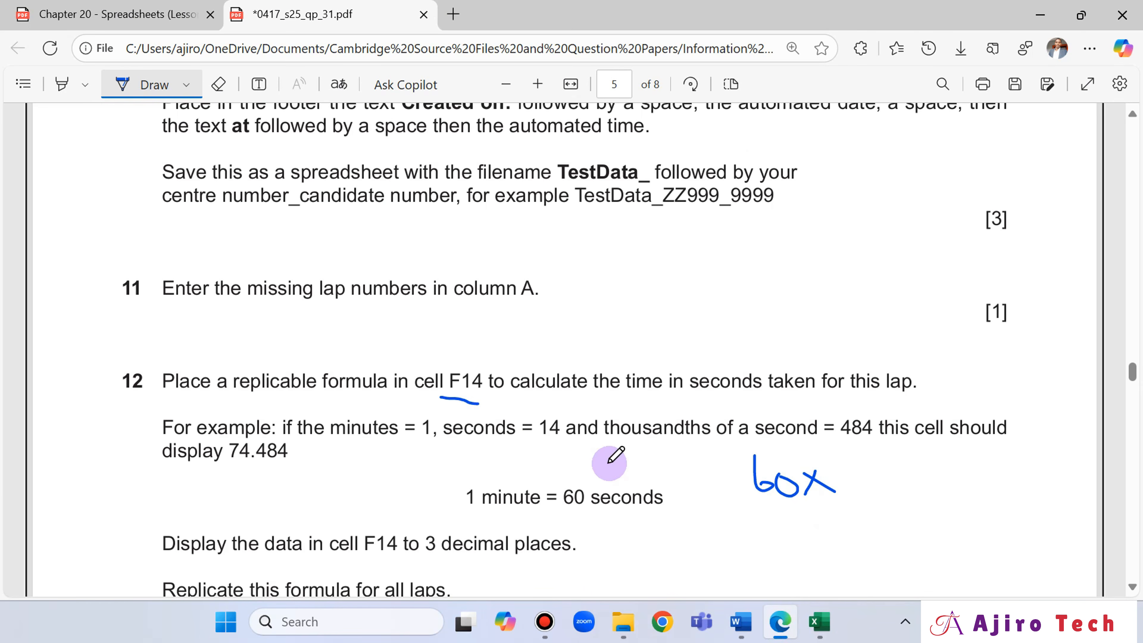
{"action": "left_click", "coordinate": [768, 635]}
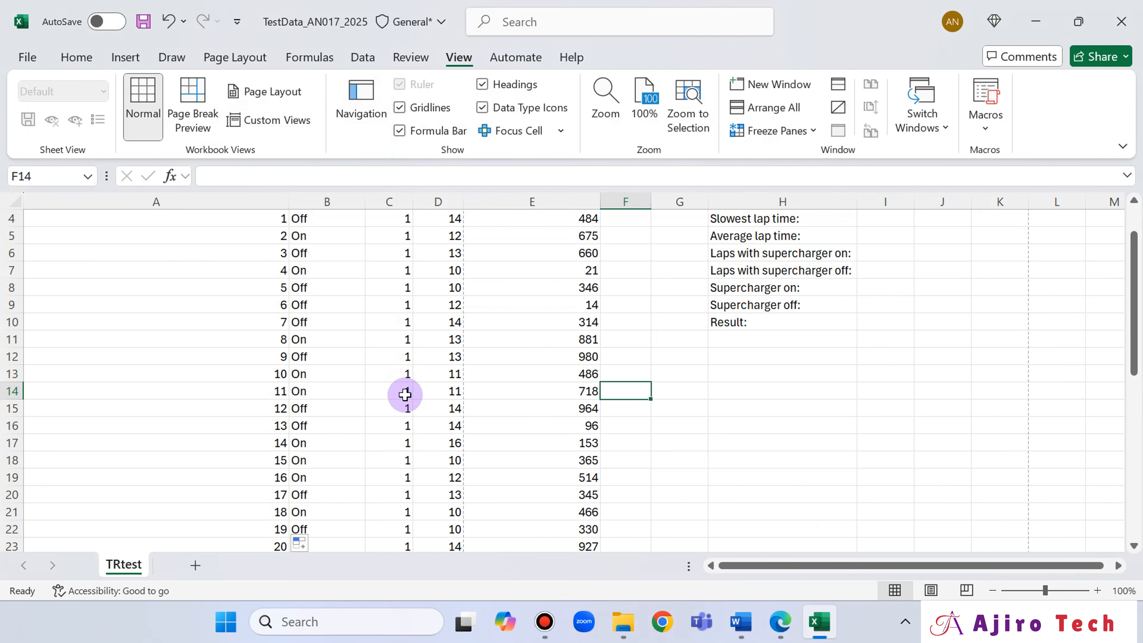
{"action": "left_click", "coordinate": [781, 621]}
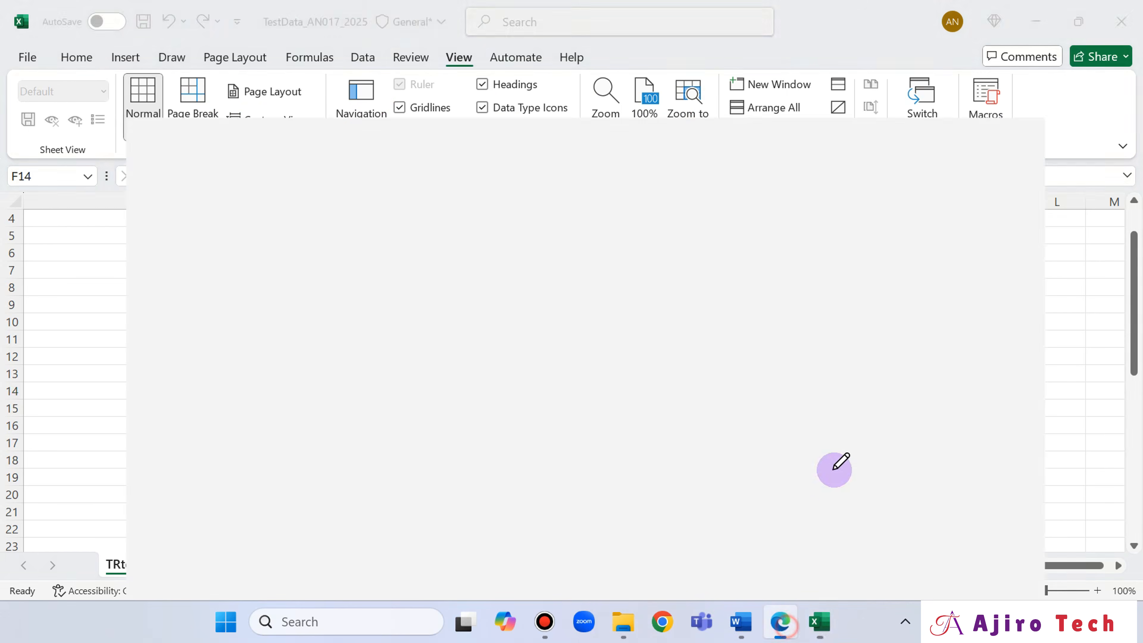
{"action": "mouse_move", "coordinate": [848, 467]}
{"action": "left_mouse_down"}
{"action": "mouse_move", "coordinate": [866, 494]}
{"action": "mouse_move", "coordinate": [905, 475]}
{"action": "mouse_move", "coordinate": [900, 494]}
{"action": "left_mouse_up"}
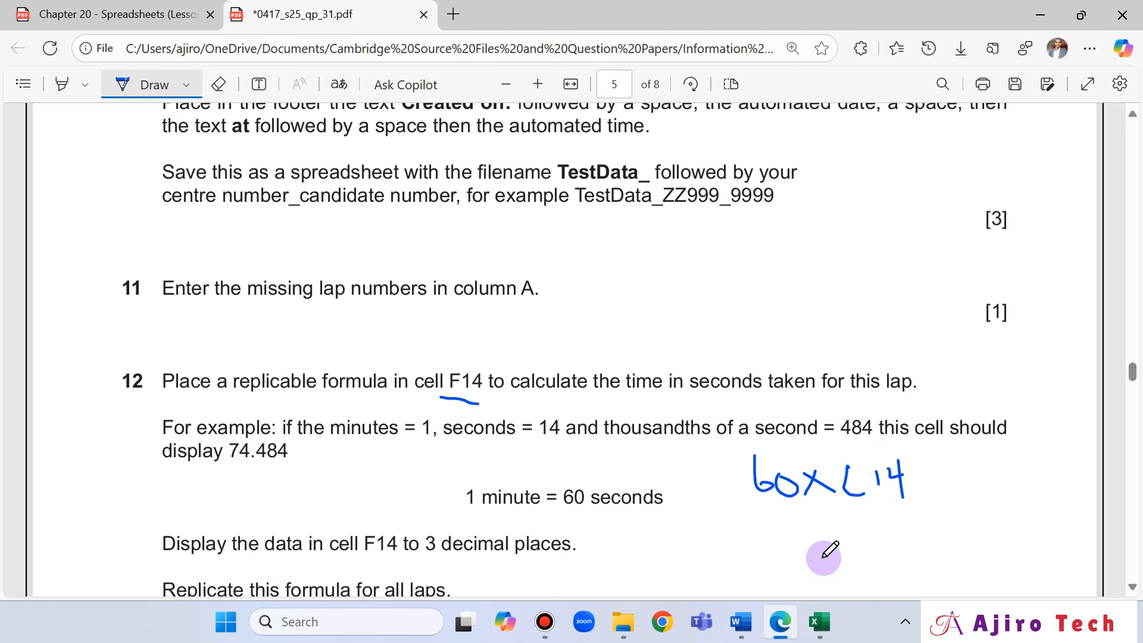
- Check the headings of the lap data columns in Excel and return to question 12 in Edge
{"action": "left_click", "coordinate": [821, 624]}
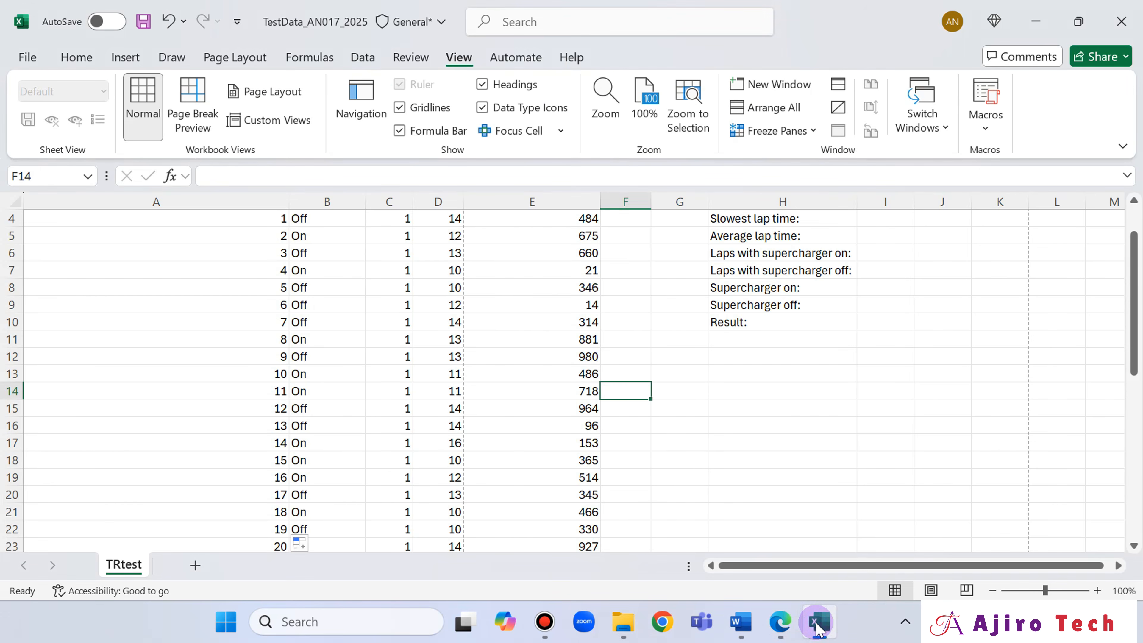
{"action": "scroll", "coordinate": [487, 382], "scroll_direction": "up", "scroll_amount": 1}
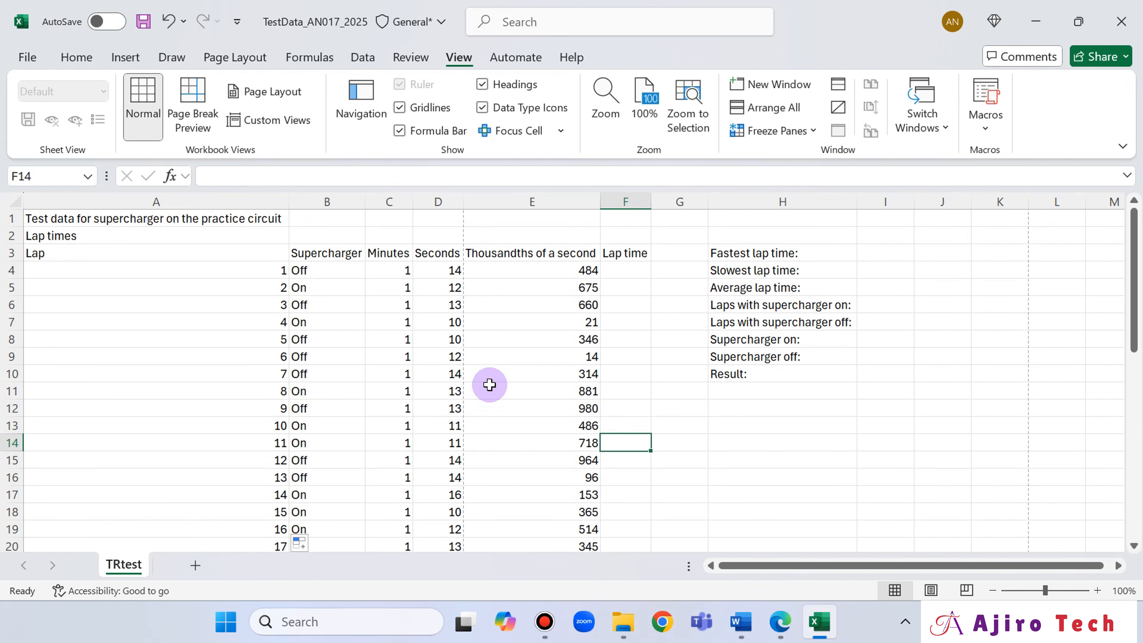
{"action": "left_click", "coordinate": [781, 621]}
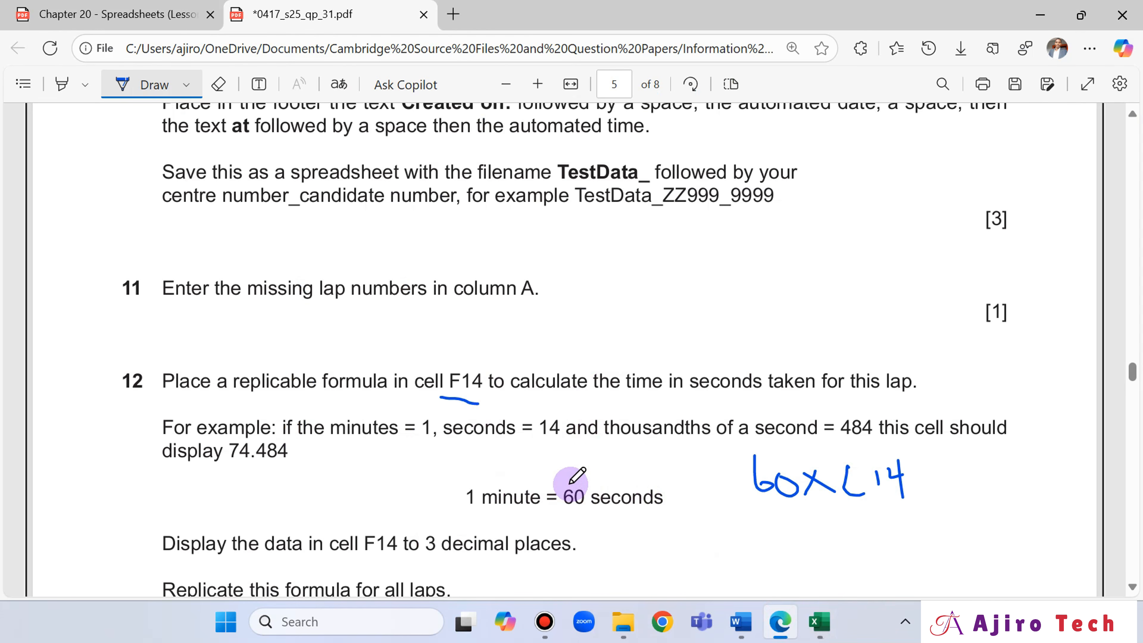
- Compare the empty cell F14 in Excel with question 12's worked example and remaining instructions in Edge
{"action": "left_click", "coordinate": [817, 632]}
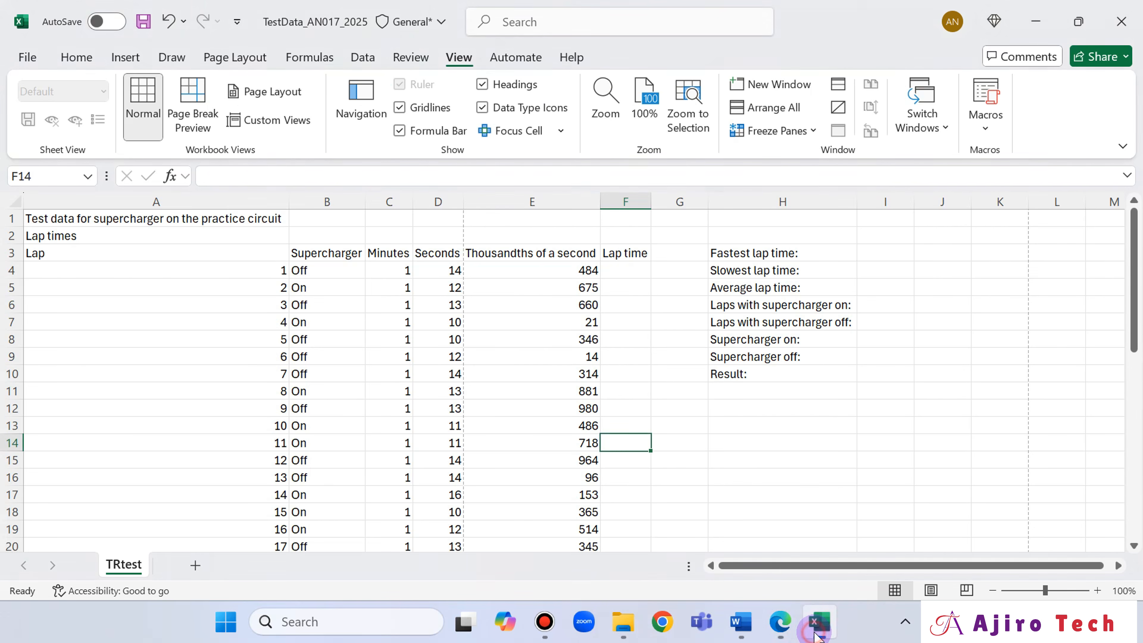
{"action": "left_click", "coordinate": [817, 634]}
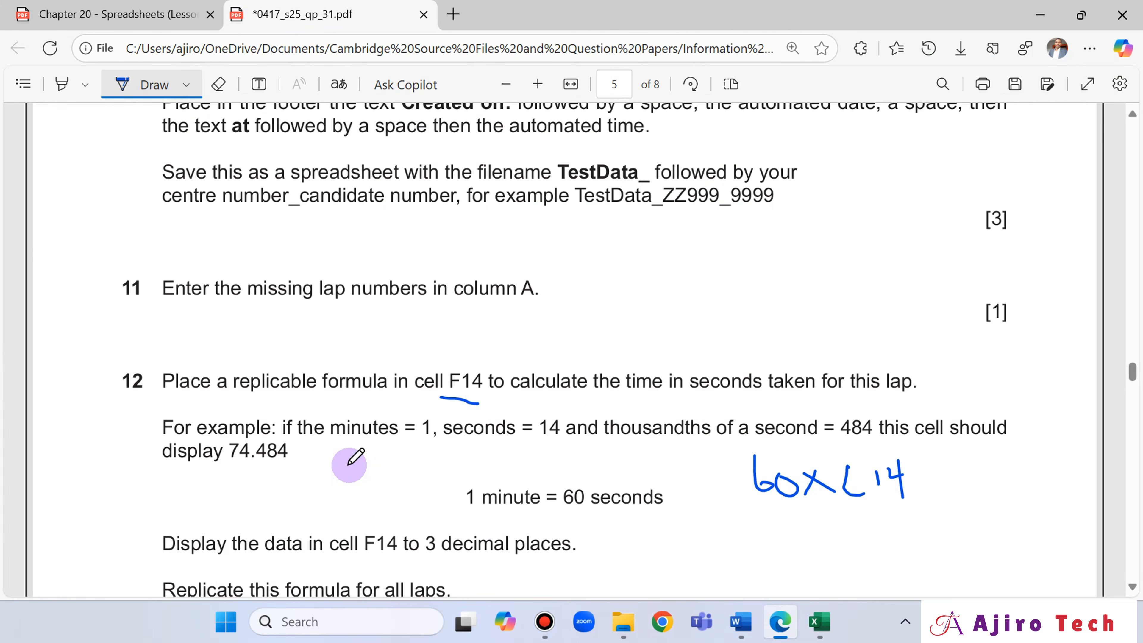
{"action": "scroll", "coordinate": [550, 451], "scroll_direction": "down", "scroll_amount": 2}
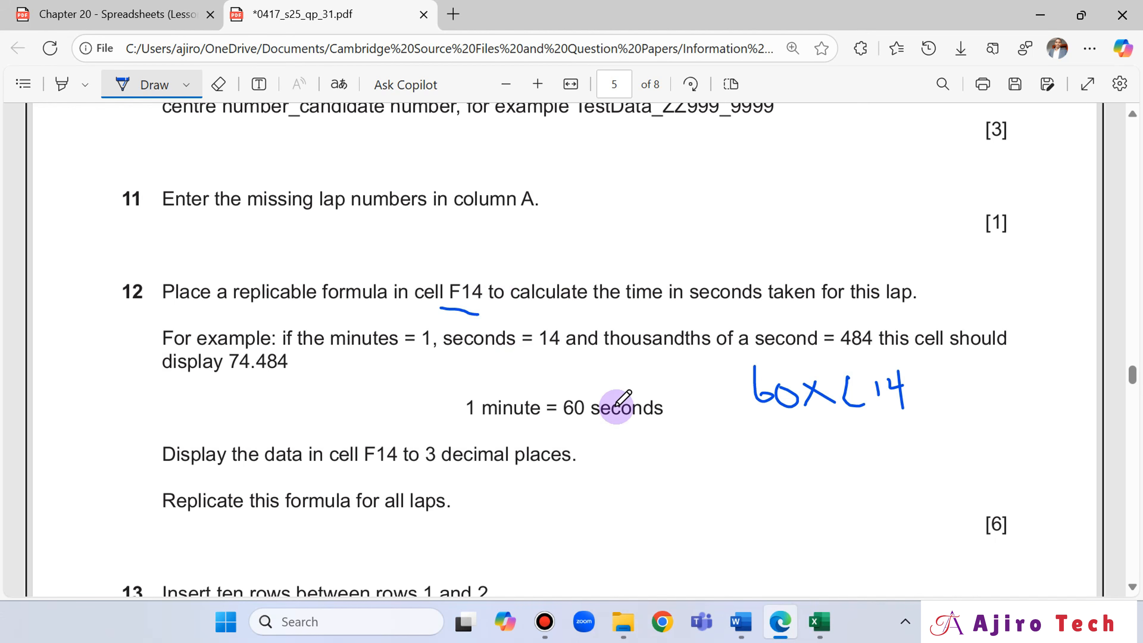
- Switch to Excel and start the lap-time formula in cell F14 with =60*C14 to convert the minutes
{"action": "left_click", "coordinate": [820, 621]}
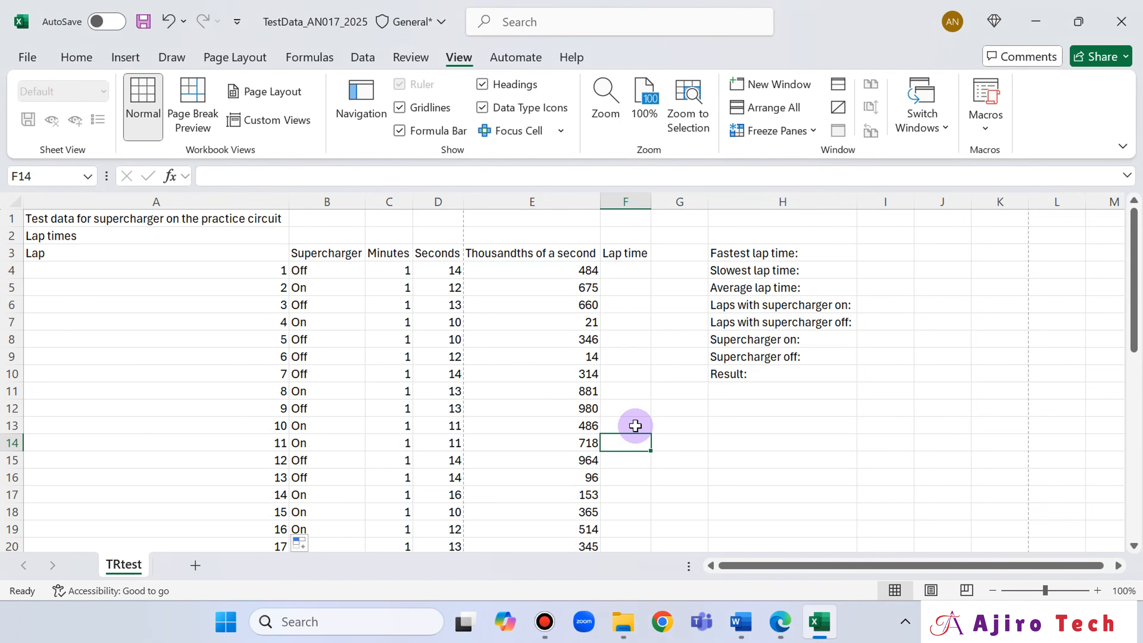
{"action": "type", "text": "=60"}
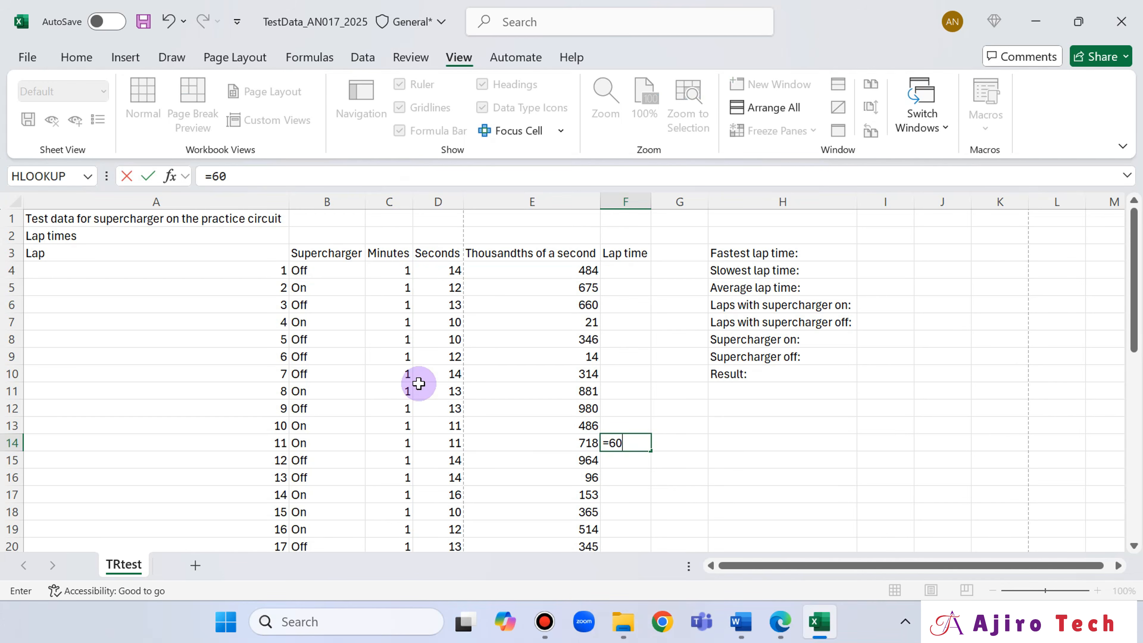
{"action": "left_click", "coordinate": [406, 448]}
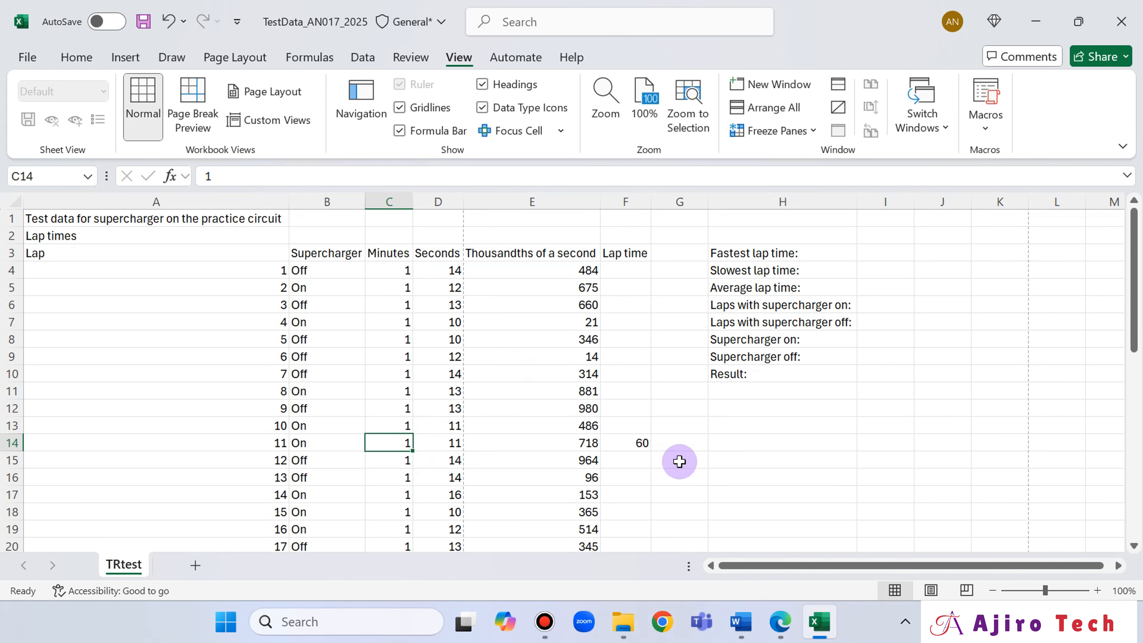
{"action": "left_click", "coordinate": [627, 441]}
{"action": "left_click", "coordinate": [245, 176]}
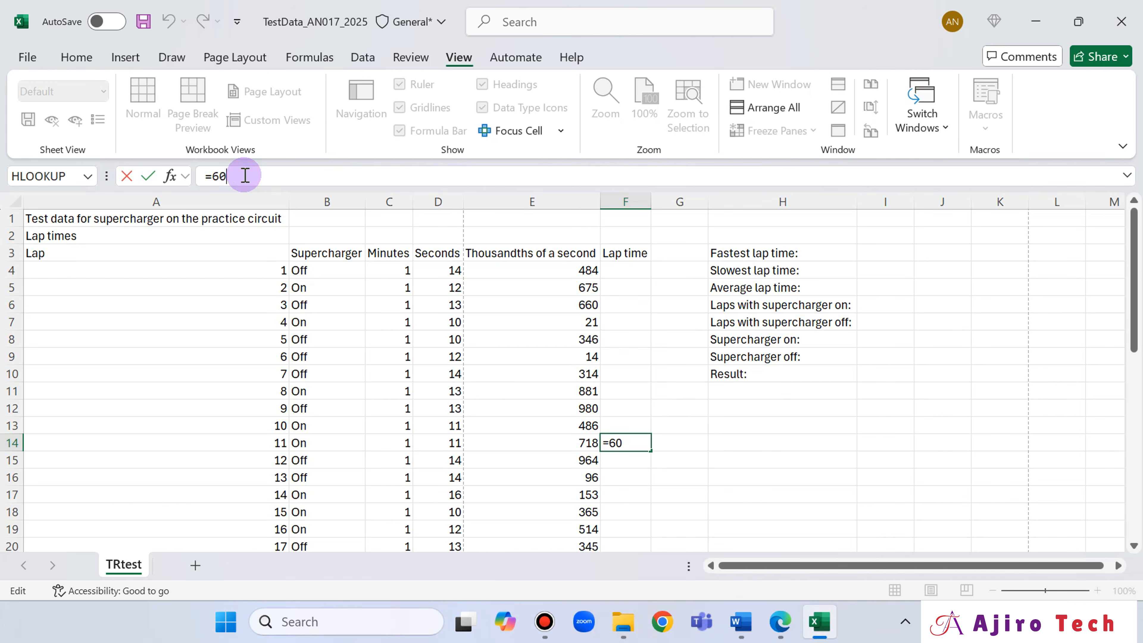
{"action": "type", "text": "*"}
{"action": "left_click", "coordinate": [393, 442]}
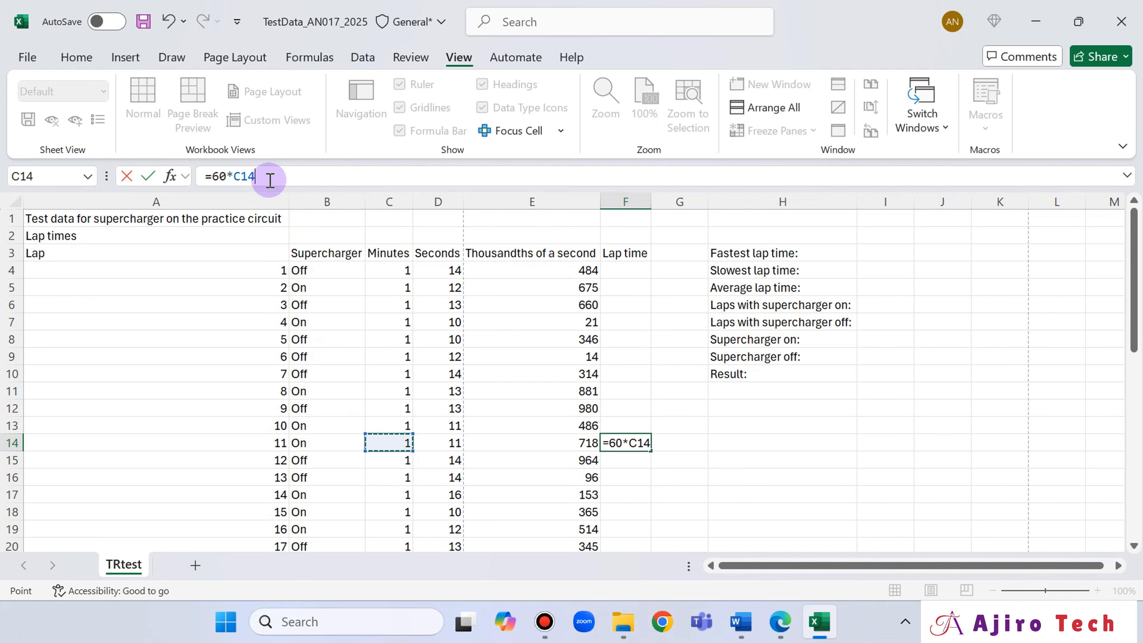
- Extend the F14 formula with the seconds cell to read =60*C14+D14+, declining Excel's suggested correction
{"action": "type", "text": "+"}
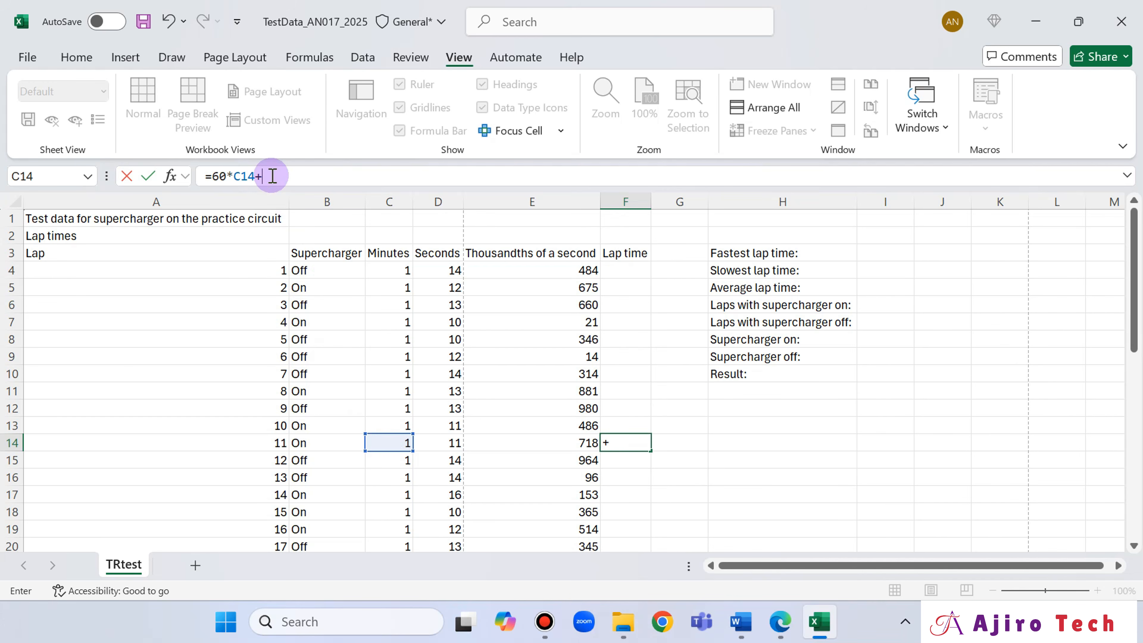
{"action": "left_click", "coordinate": [445, 443]}
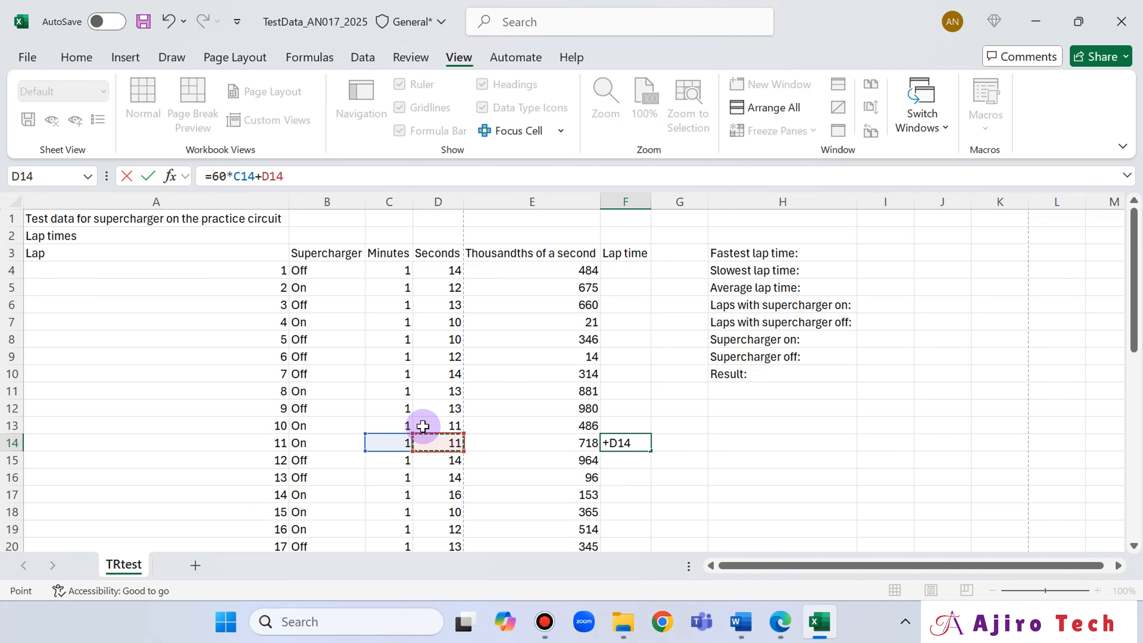
{"action": "type", "text": "+"}
{"action": "key", "text": "Return"}
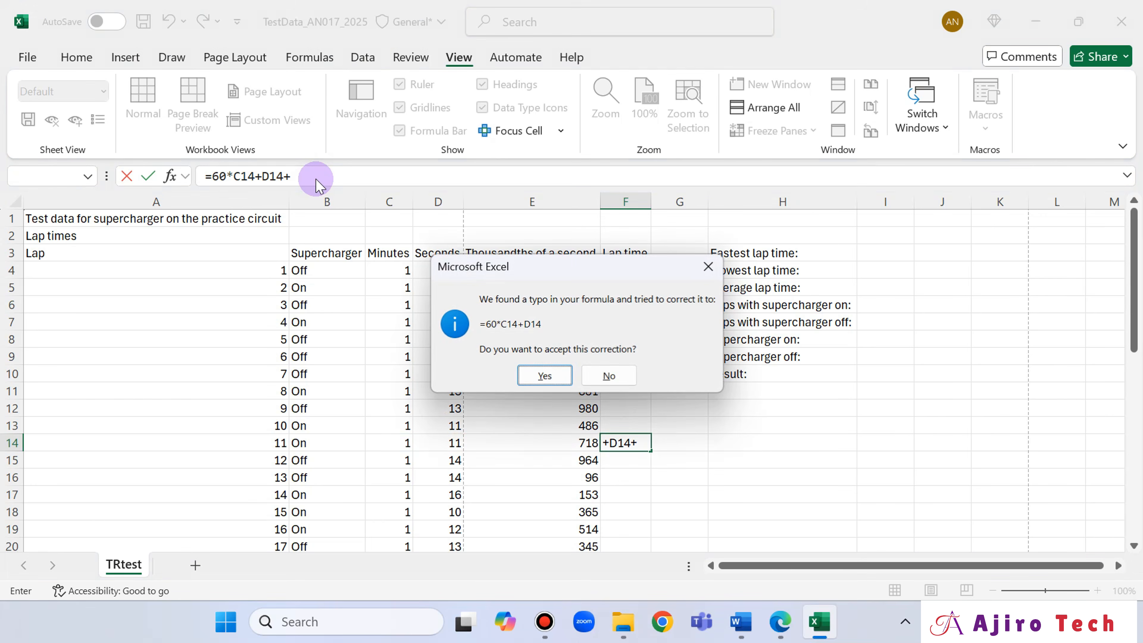
{"action": "left_click", "coordinate": [708, 266]}
{"action": "left_click", "coordinate": [858, 272]}
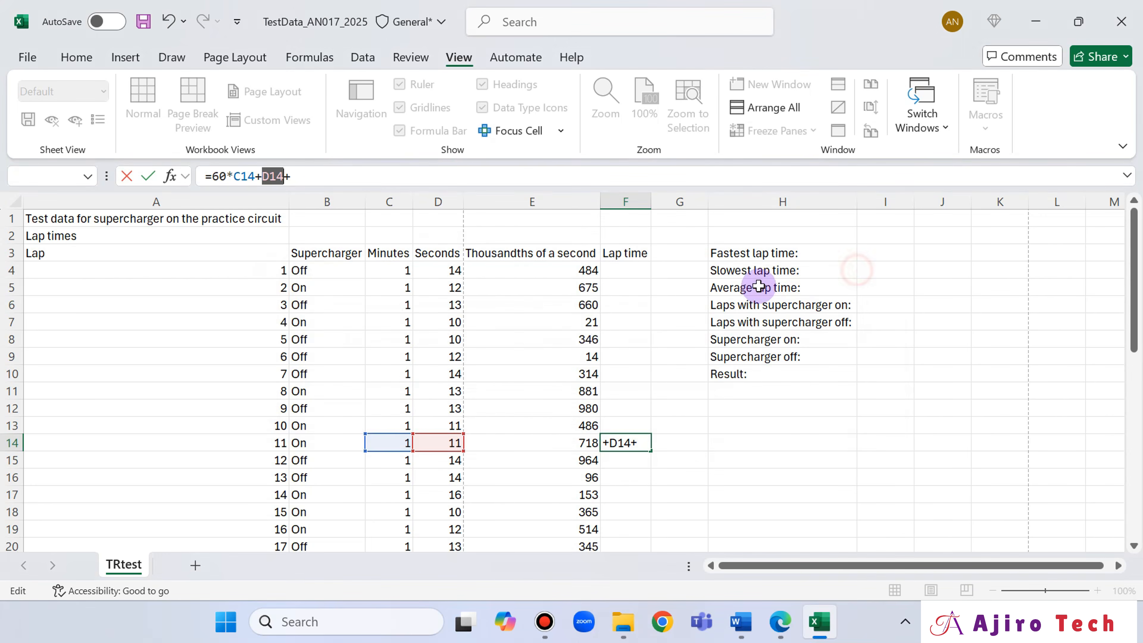
{"action": "left_click", "coordinate": [531, 444]}
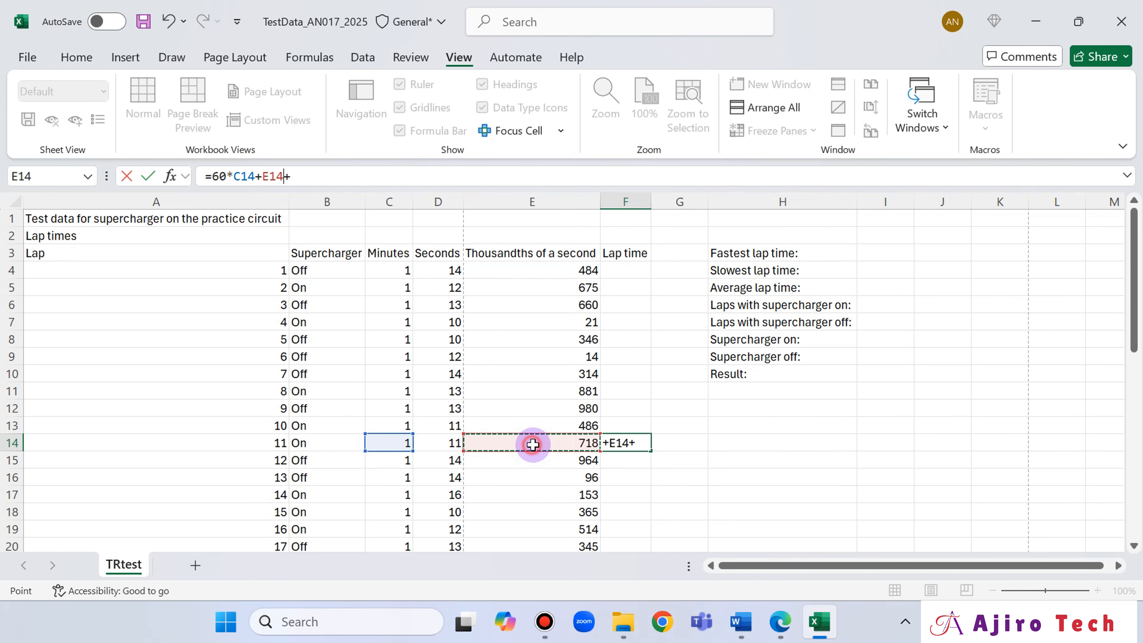
{"action": "left_click", "coordinate": [446, 443]}
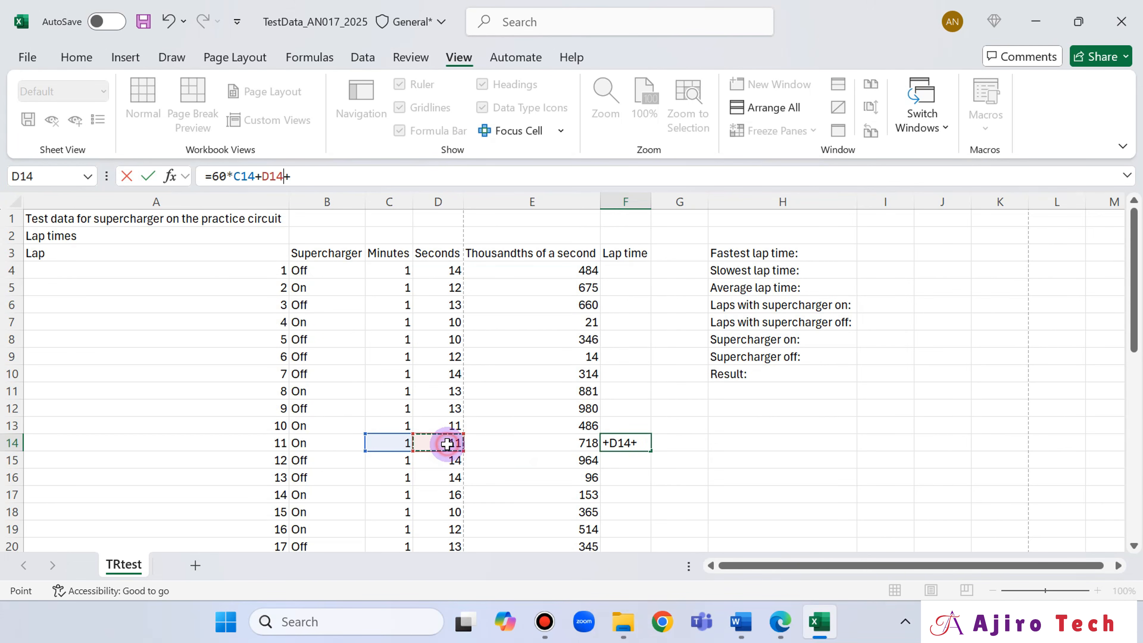
- Complete the F14 formula with the thousandths cell divided by 1000, giving =60*C14+D14+E14/1000
{"action": "left_click", "coordinate": [553, 446]}
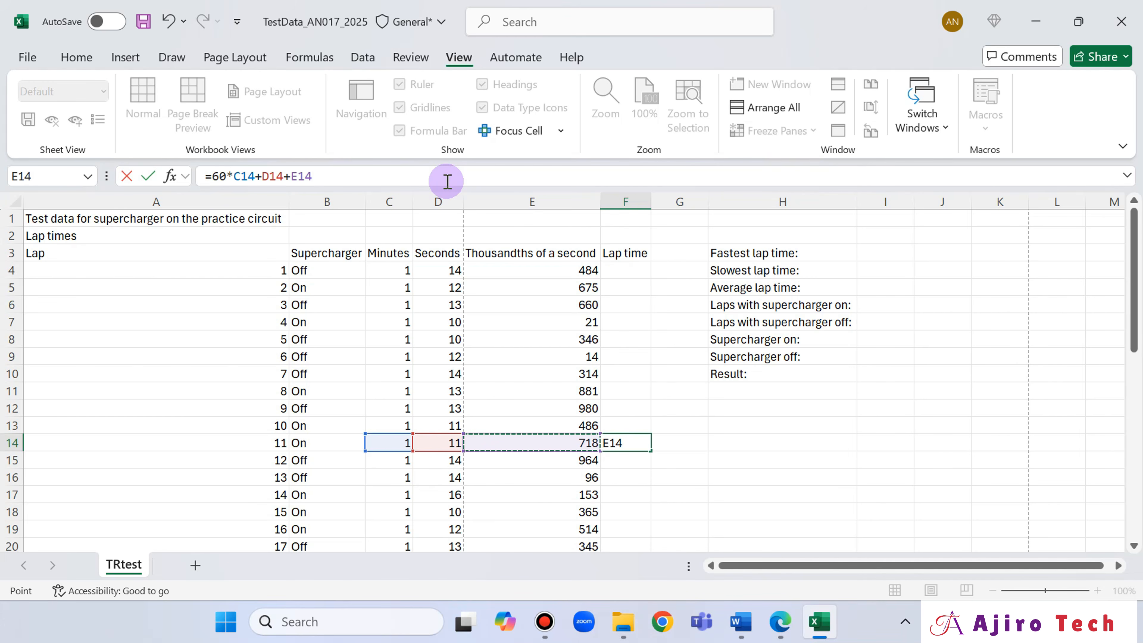
{"action": "type", "text": "/100"}
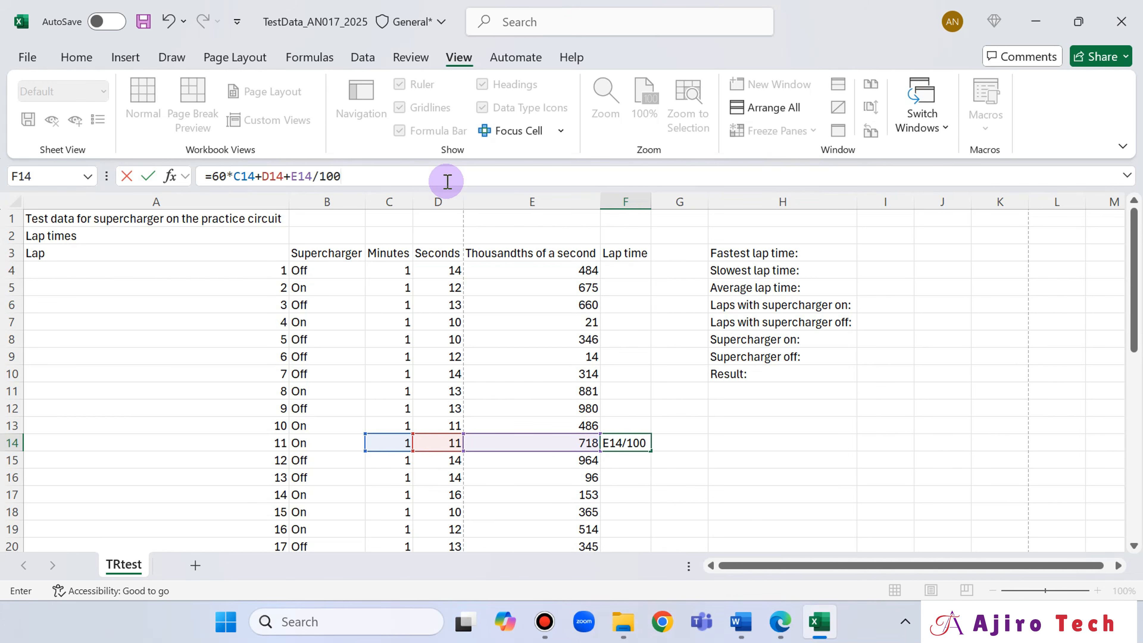
{"action": "type", "text": "0"}
{"action": "key", "text": "Return"}
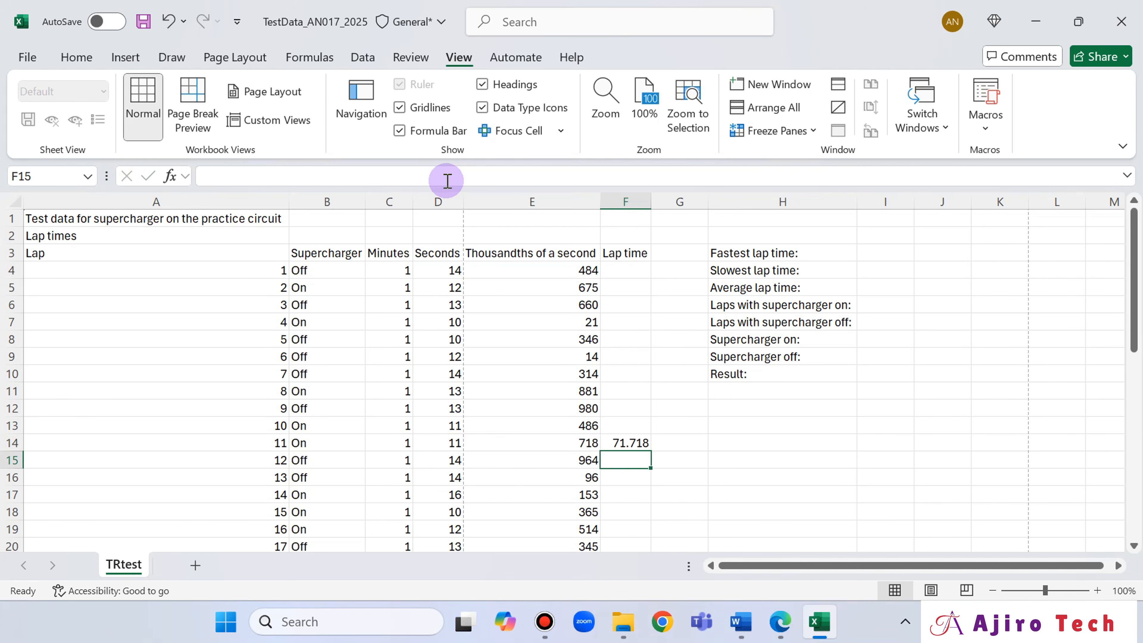
- Review the completed formula in cell F14 and return to question 12 in Edge
{"action": "left_click", "coordinate": [626, 445]}
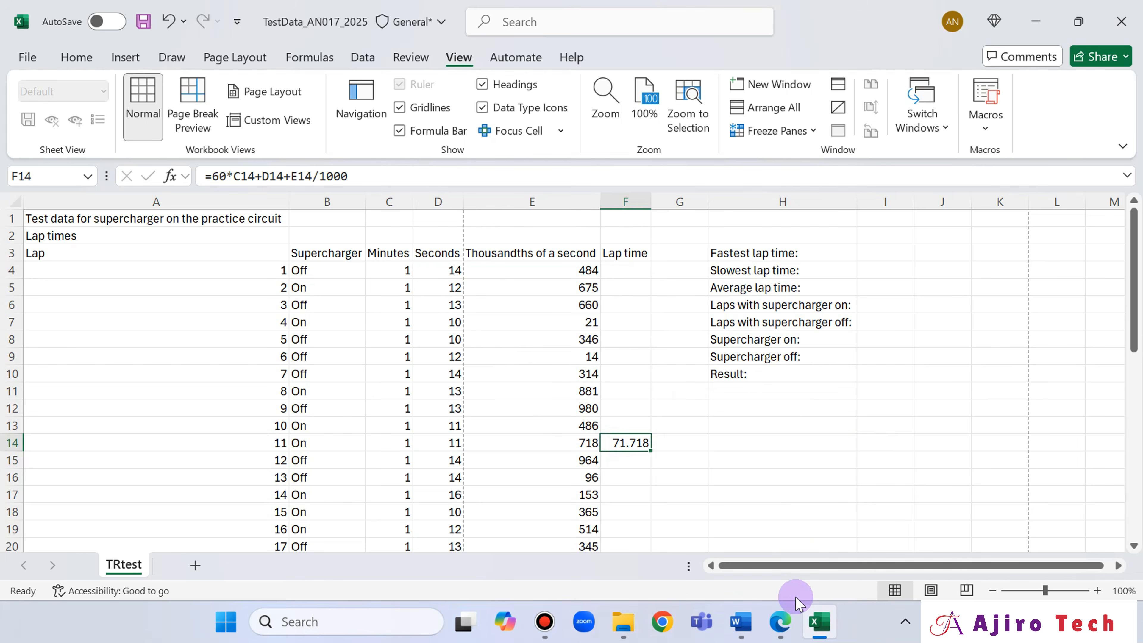
{"action": "left_click", "coordinate": [781, 622]}
{"action": "left_click", "coordinate": [781, 622]}
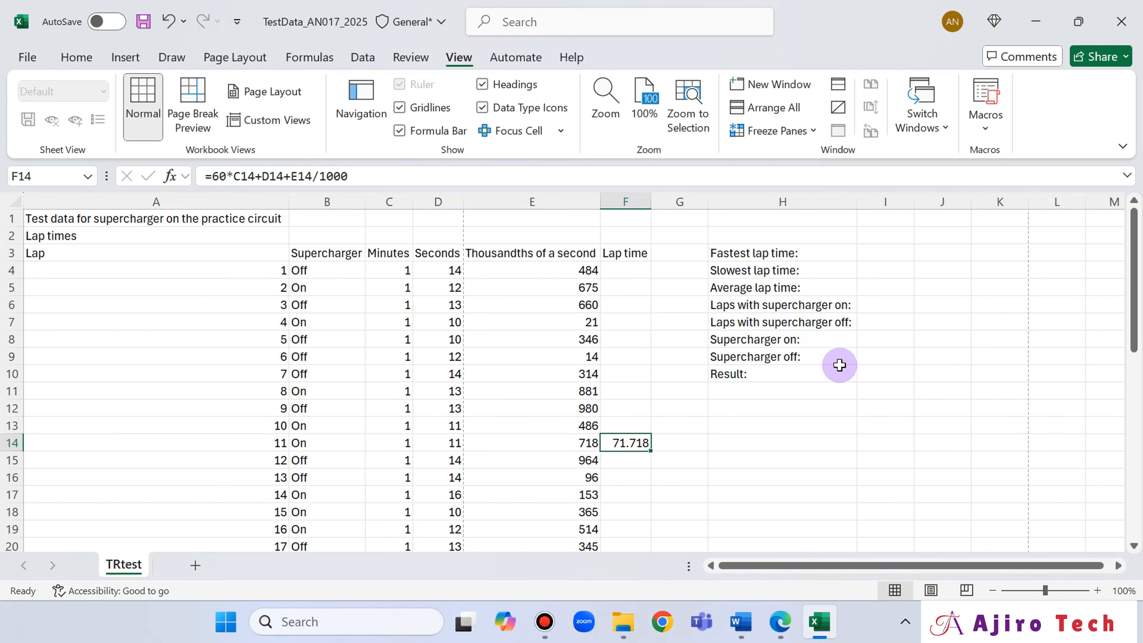
{"action": "left_click", "coordinate": [781, 622]}
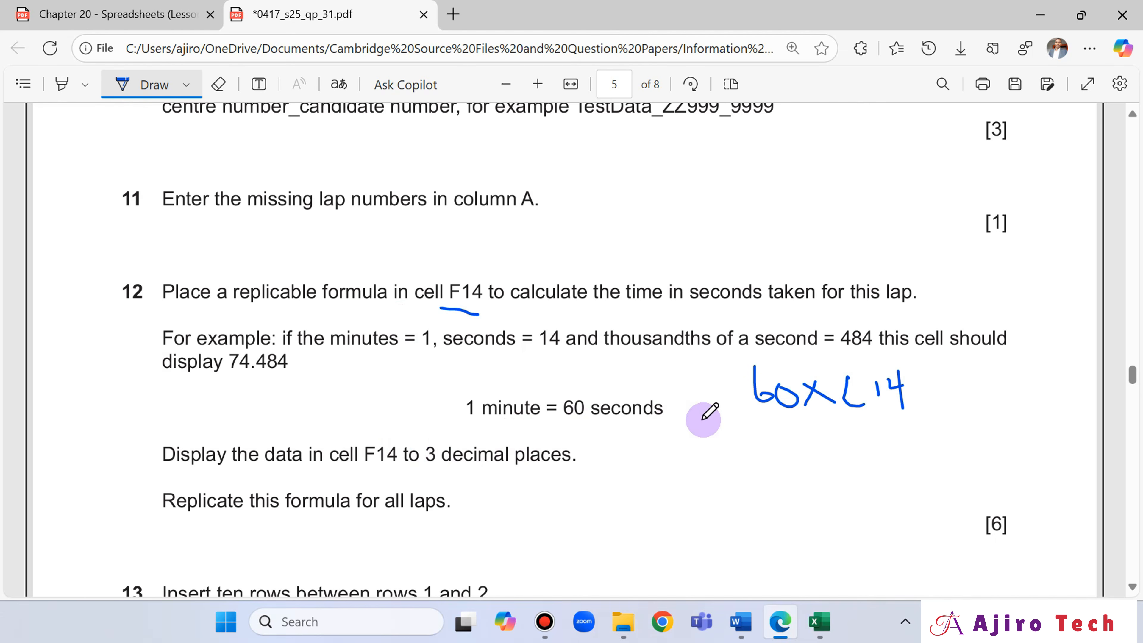
{"action": "left_click", "coordinate": [371, 359]}
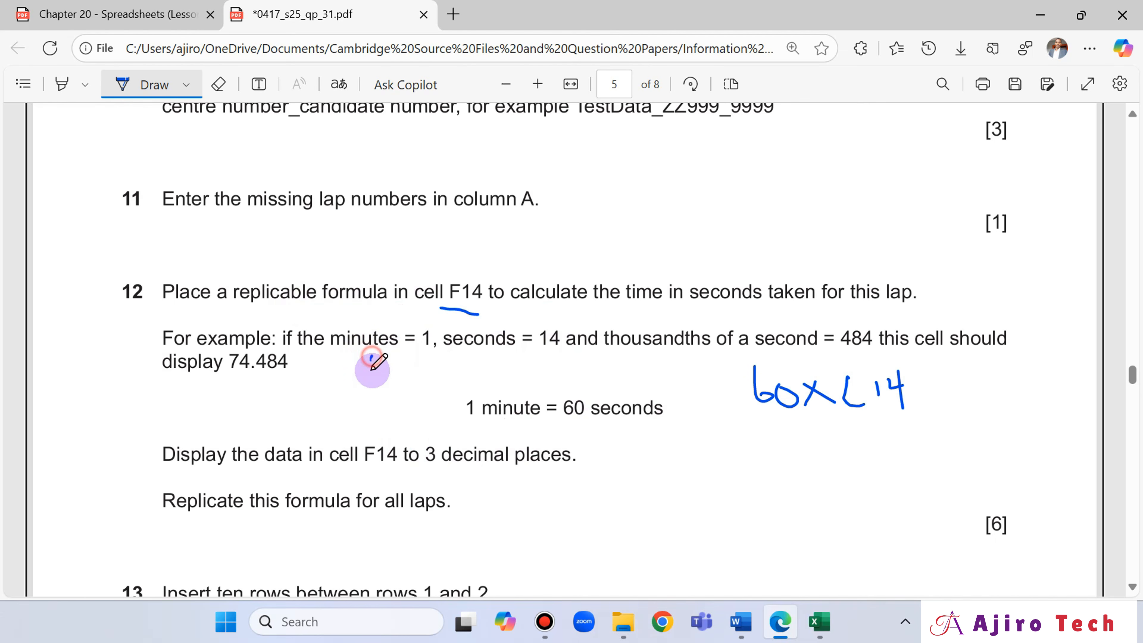
{"action": "left_click_drag", "start_coordinate": [372, 368], "coordinate": [389, 365]}
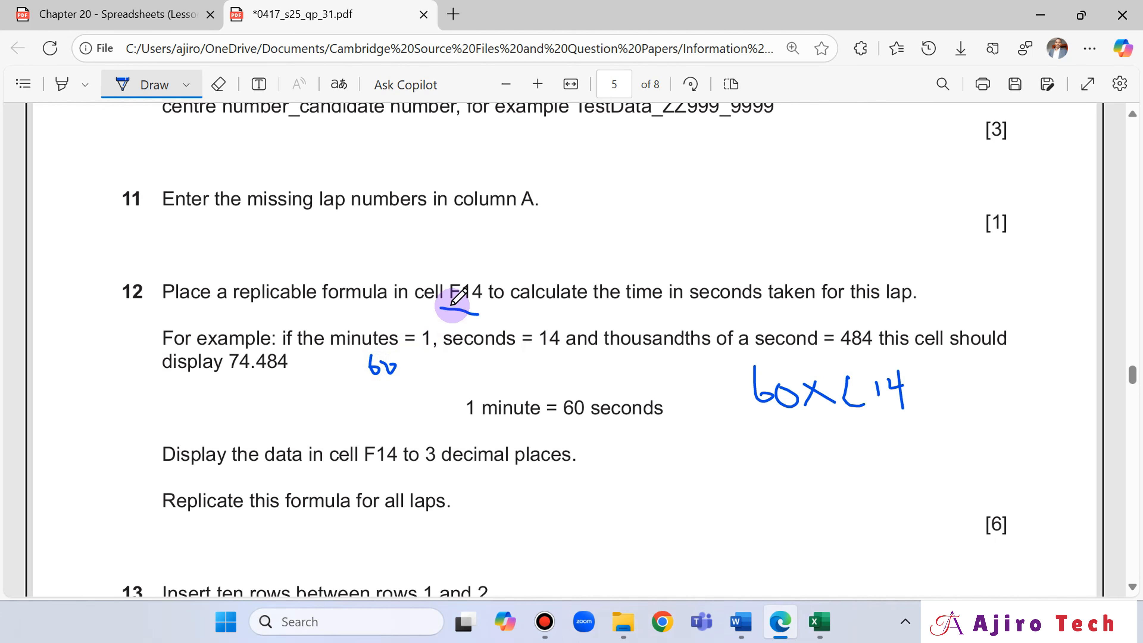
{"action": "left_click", "coordinate": [218, 84]}
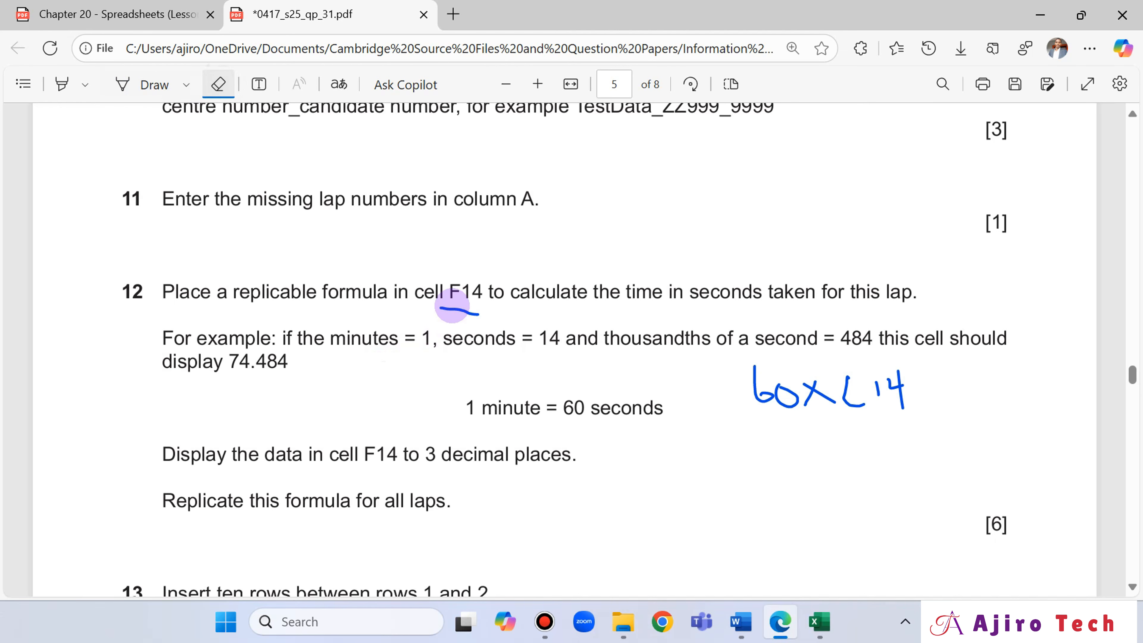
- Handwrite 60+14=74 below question 12's example with the Draw tool
{"action": "left_click", "coordinate": [122, 84]}
{"action": "left_click_drag", "start_coordinate": [382, 395], "coordinate": [364, 403]}
{"action": "left_click_drag", "start_coordinate": [402, 379], "coordinate": [391, 402]}
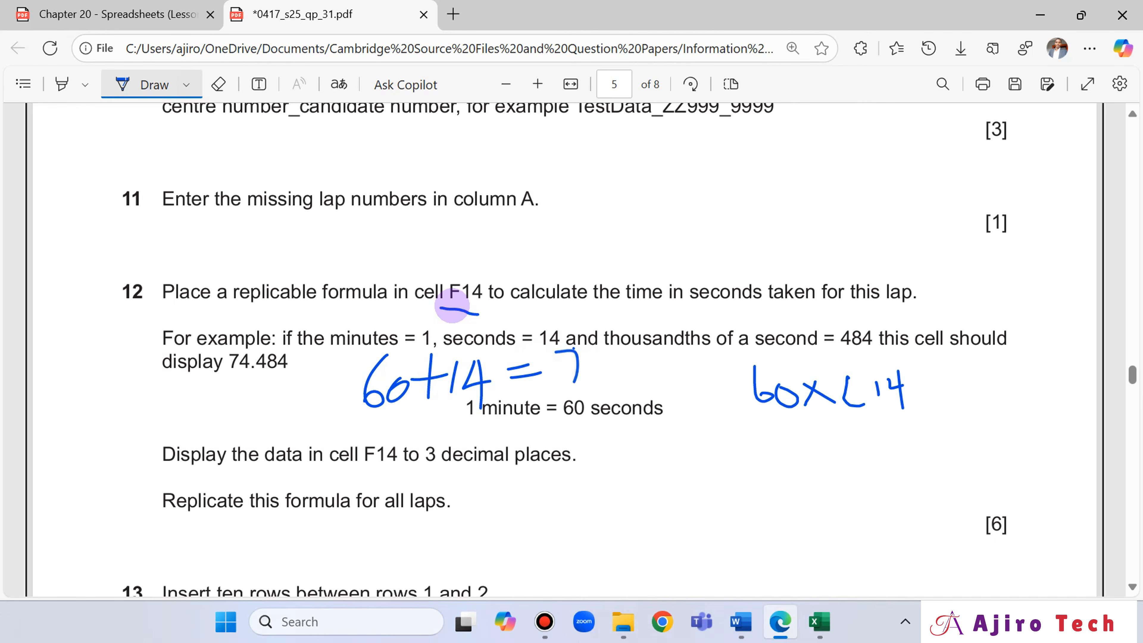
{"action": "left_click_drag", "start_coordinate": [602, 349], "coordinate": [623, 369]}
{"action": "left_click_drag", "start_coordinate": [622, 347], "coordinate": [613, 390]}
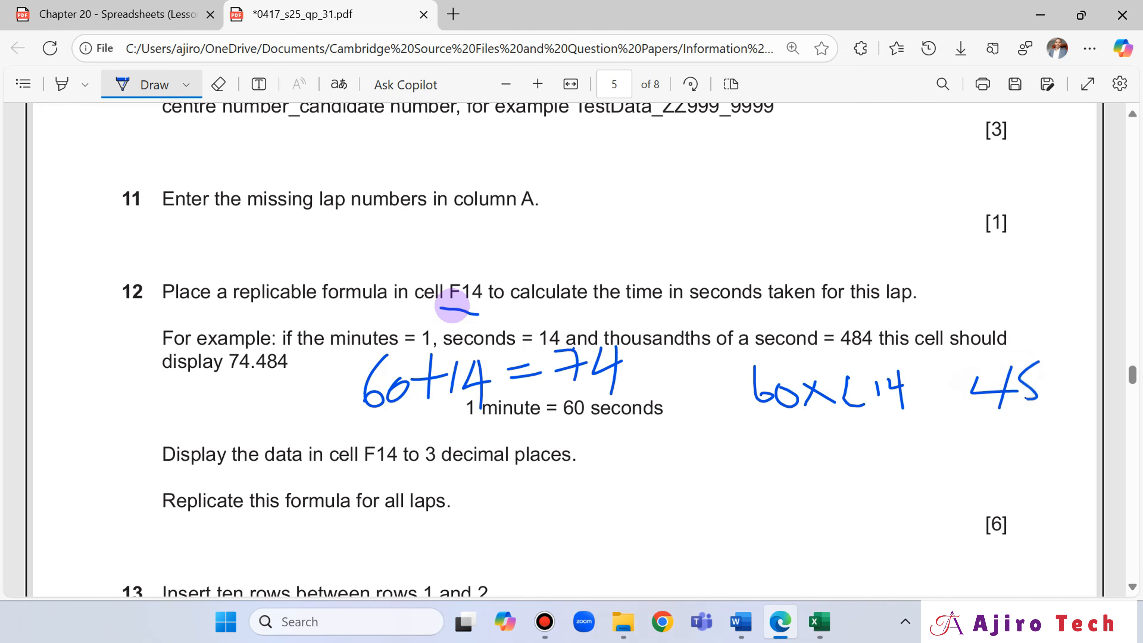
- Handwrite the thousandths conversion 484/1000 = 0.484 beside question 12
{"action": "left_click_drag", "start_coordinate": [1039, 362], "coordinate": [1018, 398]}
{"action": "mouse_move", "coordinate": [1058, 366]}
{"action": "left_mouse_down"}
{"action": "mouse_move", "coordinate": [1066, 382]}
{"action": "mouse_move", "coordinate": [944, 443]}
{"action": "left_mouse_up"}
{"action": "mouse_move", "coordinate": [1008, 440]}
{"action": "left_mouse_down"}
{"action": "mouse_move", "coordinate": [1006, 452]}
{"action": "mouse_move", "coordinate": [1074, 452]}
{"action": "left_mouse_up"}
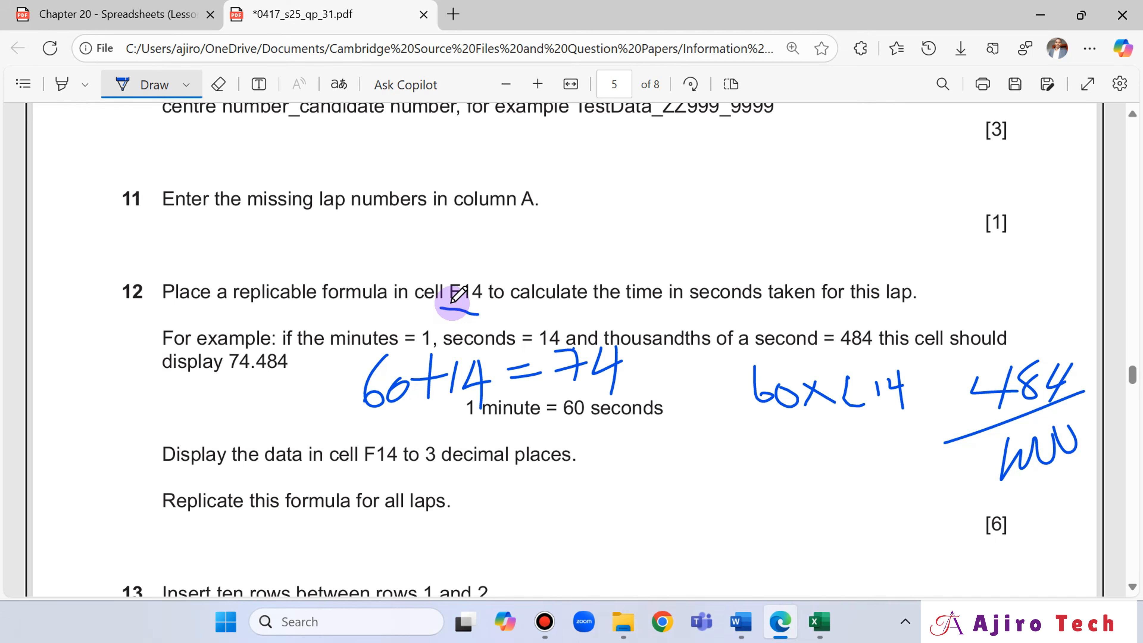
{"action": "left_click", "coordinate": [900, 495]}
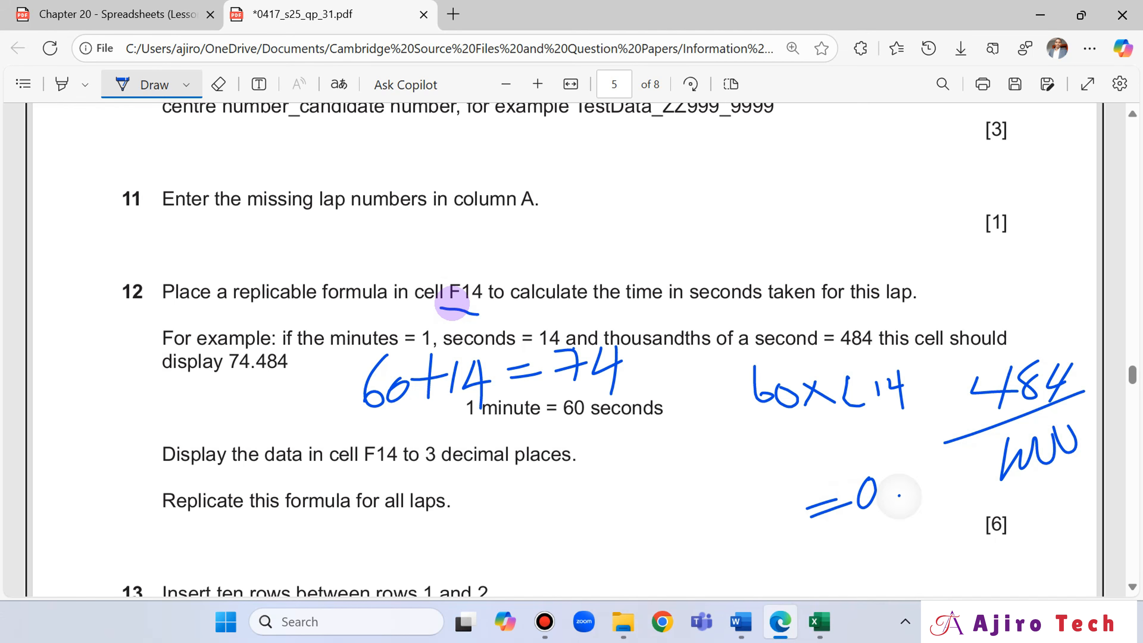
{"action": "mouse_move", "coordinate": [923, 468]}
{"action": "left_mouse_down"}
{"action": "mouse_move", "coordinate": [946, 498]}
{"action": "mouse_move", "coordinate": [930, 516]}
{"action": "left_mouse_up"}
{"action": "left_click_drag", "start_coordinate": [958, 464], "coordinate": [960, 478]}
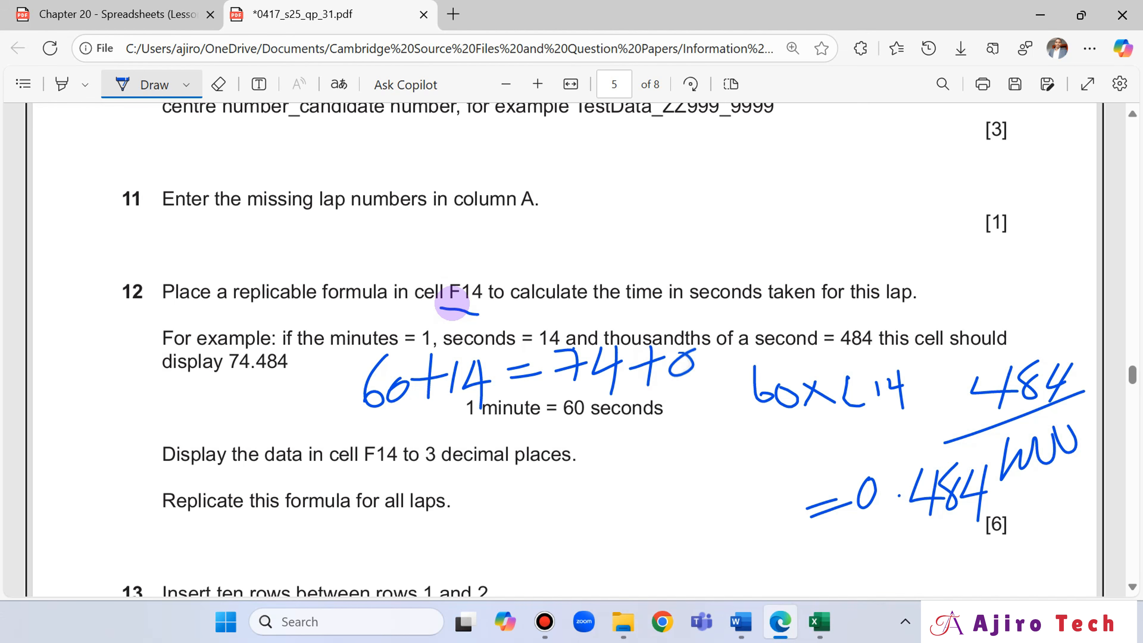
- Extend the handwritten 60+14=74 sum with +0.484
{"action": "left_click", "coordinate": [702, 366]}
{"action": "left_click_drag", "start_coordinate": [671, 355], "coordinate": [759, 356]}
{"action": "left_click_drag", "start_coordinate": [745, 341], "coordinate": [744, 381]}
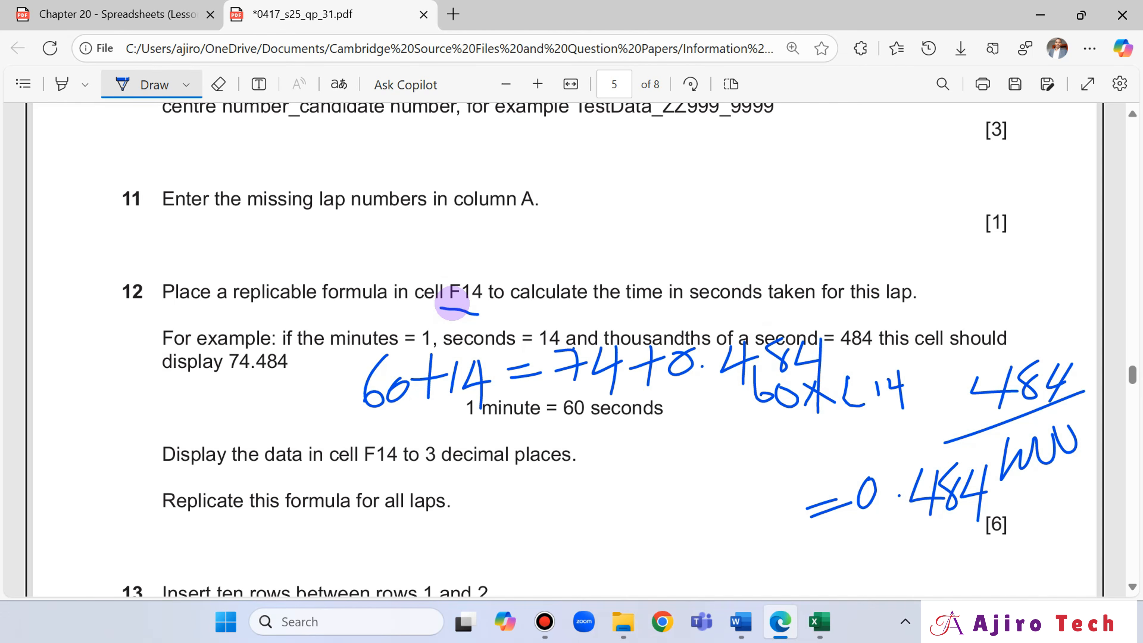
- Open Calculator, enter 74 + 0.484, and switch back to question 12 in Edge
{"action": "key", "text": "super"}
{"action": "type", "text": "cal"}
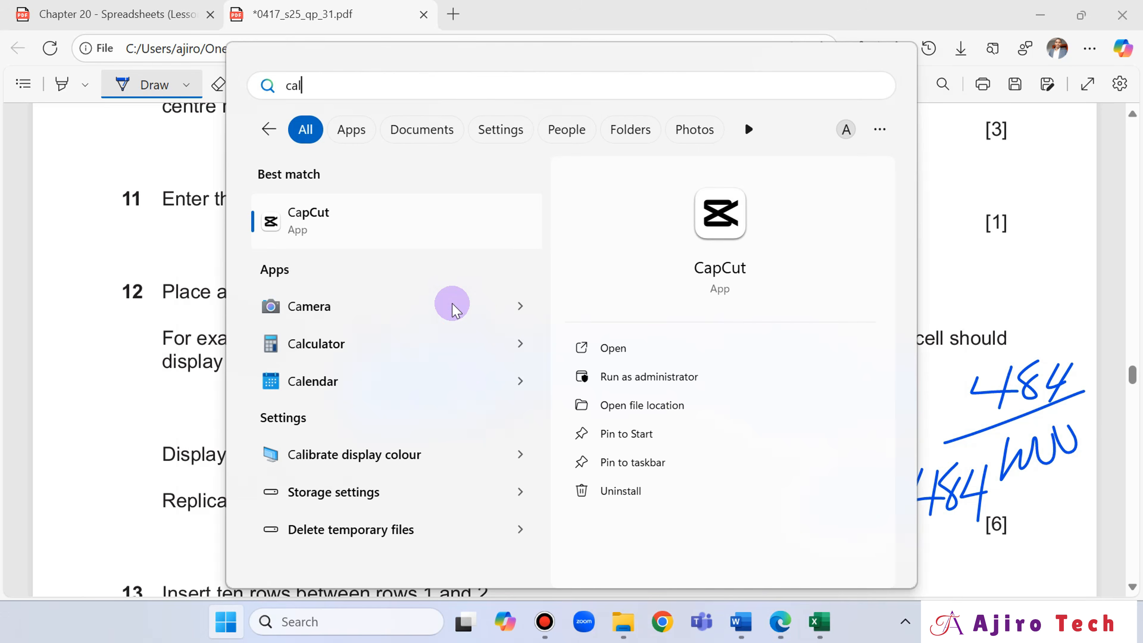
{"action": "key", "text": "Return"}
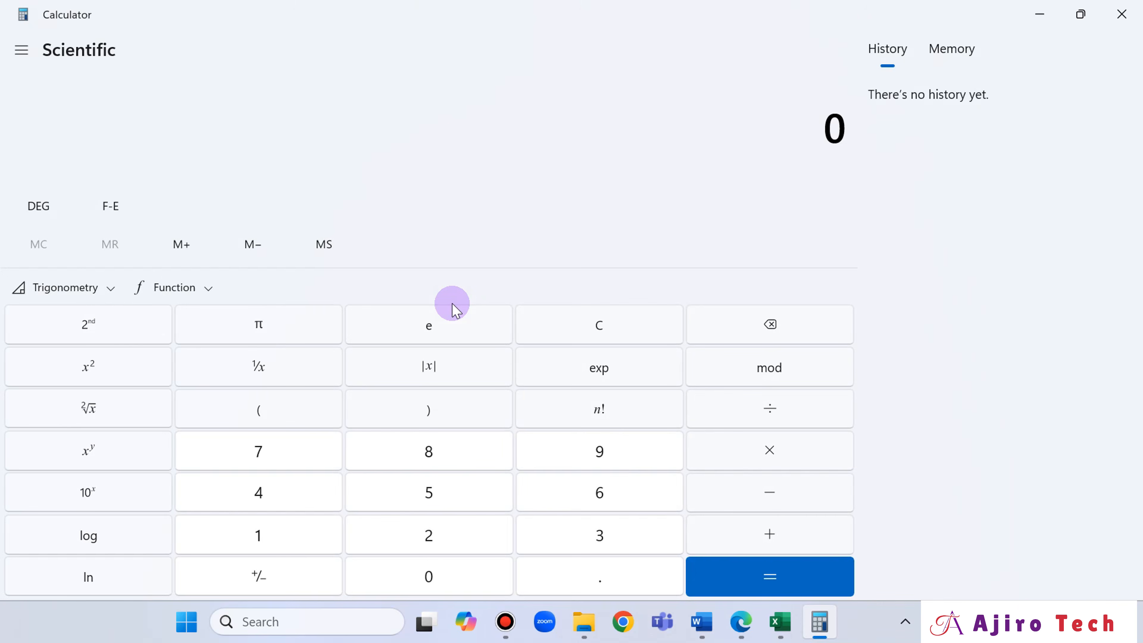
{"action": "type", "text": "74"}
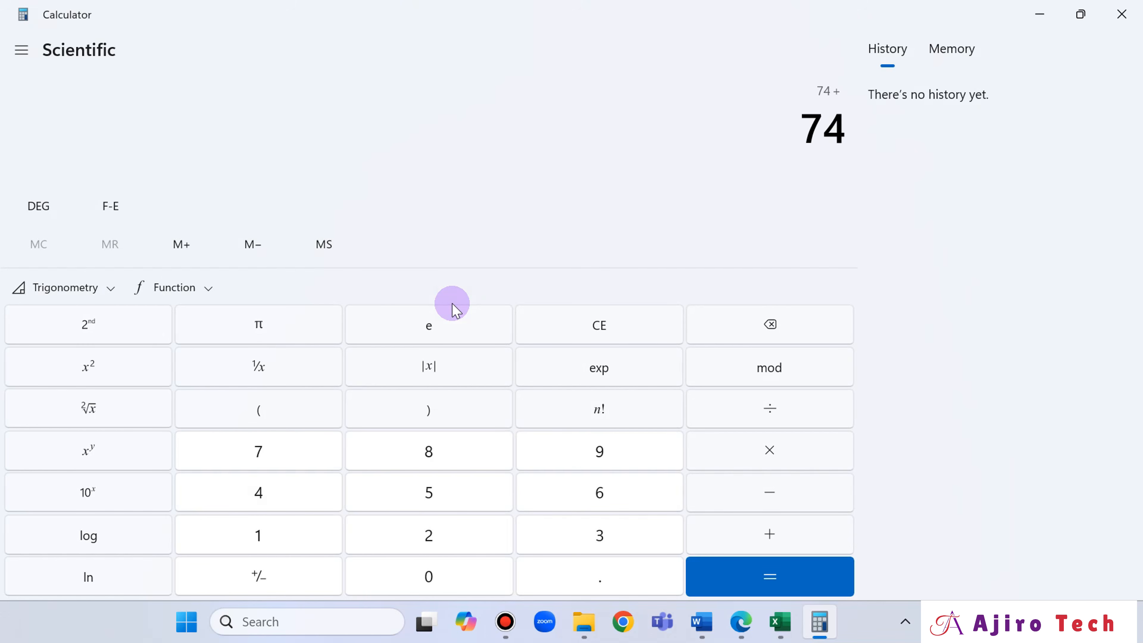
{"action": "key", "text": "Delete"}
{"action": "type", "text": ".484"}
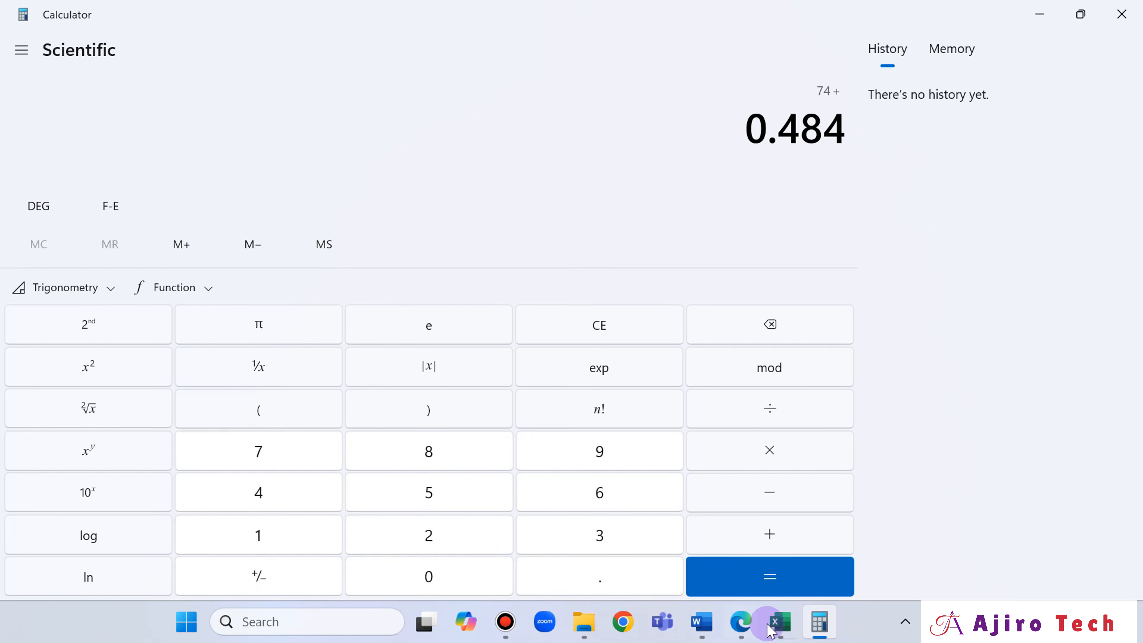
{"action": "left_click", "coordinate": [742, 623]}
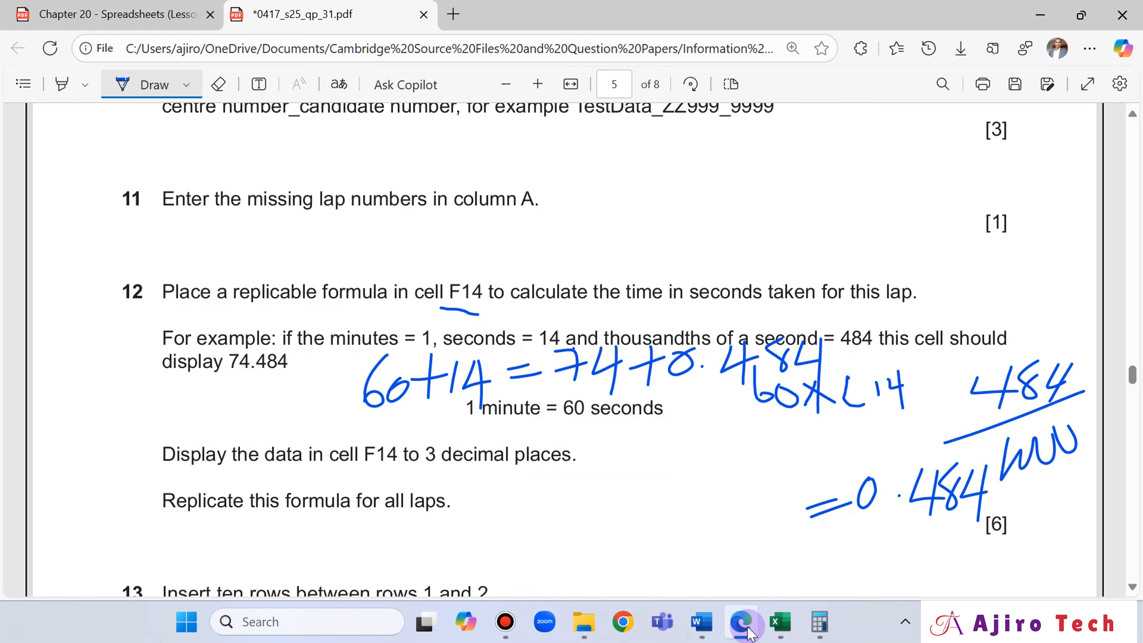
- Evaluate 74 + 0.484 in Calculator, then underline "display 74.484" in question 12's example in Edge
{"action": "left_click", "coordinate": [747, 630]}
{"action": "left_click", "coordinate": [797, 582]}
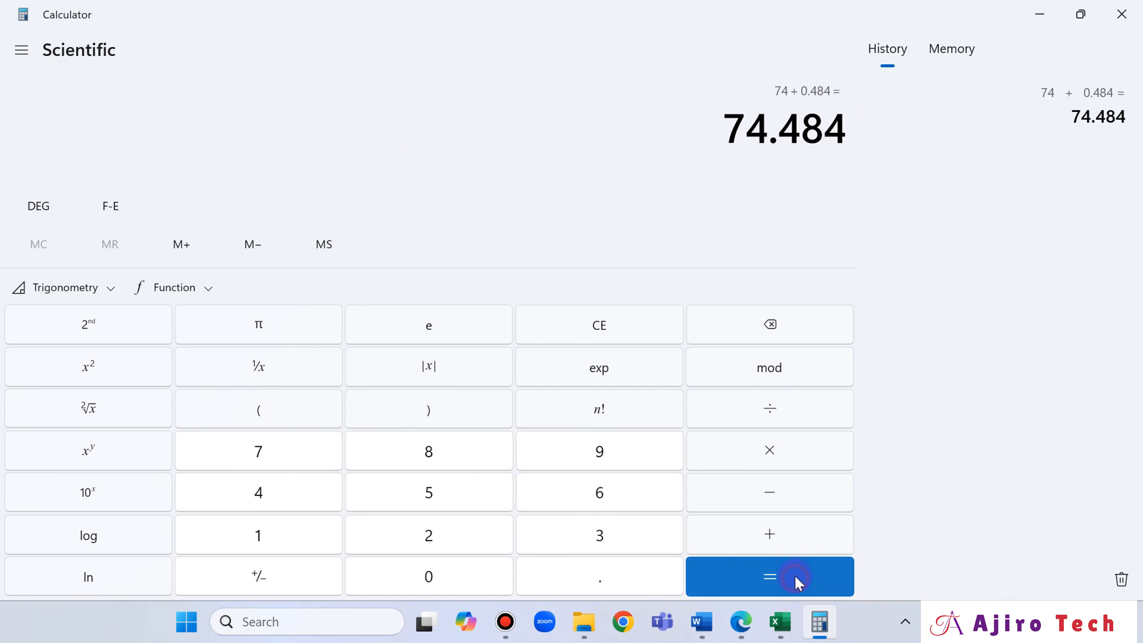
{"action": "left_click", "coordinate": [741, 622]}
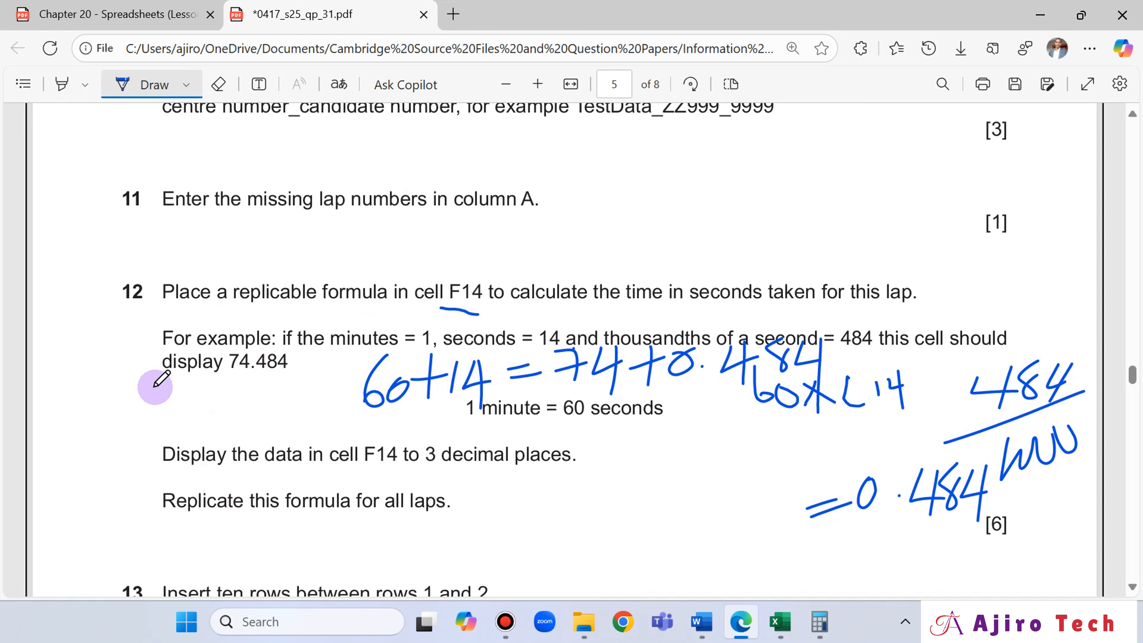
{"action": "left_click_drag", "start_coordinate": [156, 387], "coordinate": [271, 387]}
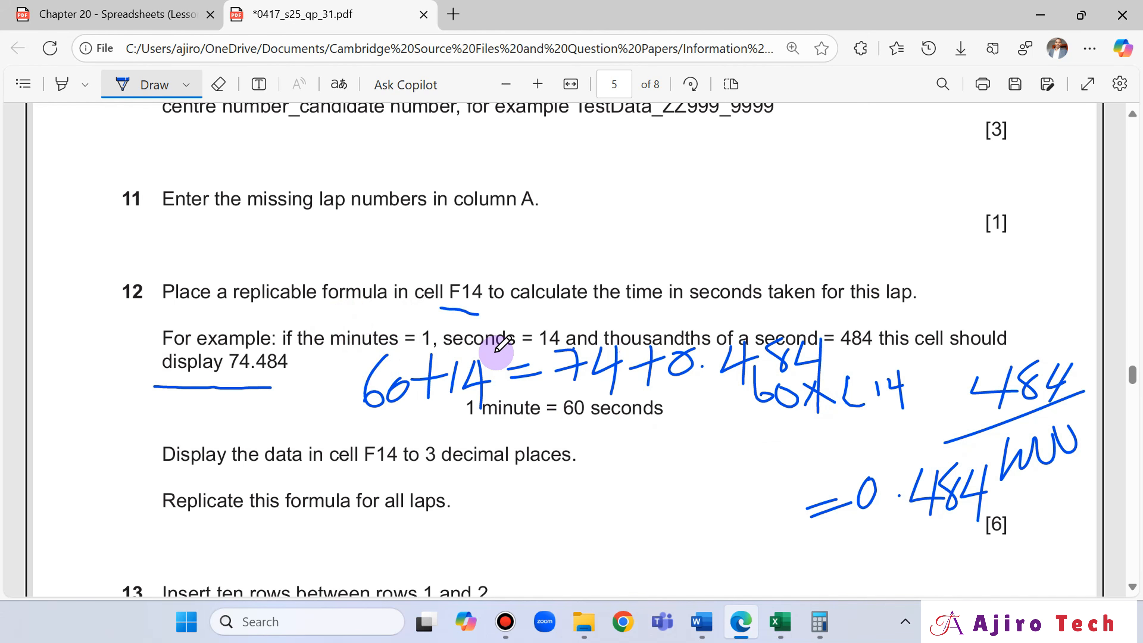
{"action": "mouse_move", "coordinate": [756, 457]}
{"action": "left_mouse_down"}
{"action": "mouse_move", "coordinate": [766, 451]}
{"action": "mouse_move", "coordinate": [767, 472]}
{"action": "mouse_move", "coordinate": [784, 456]}
{"action": "left_mouse_up"}
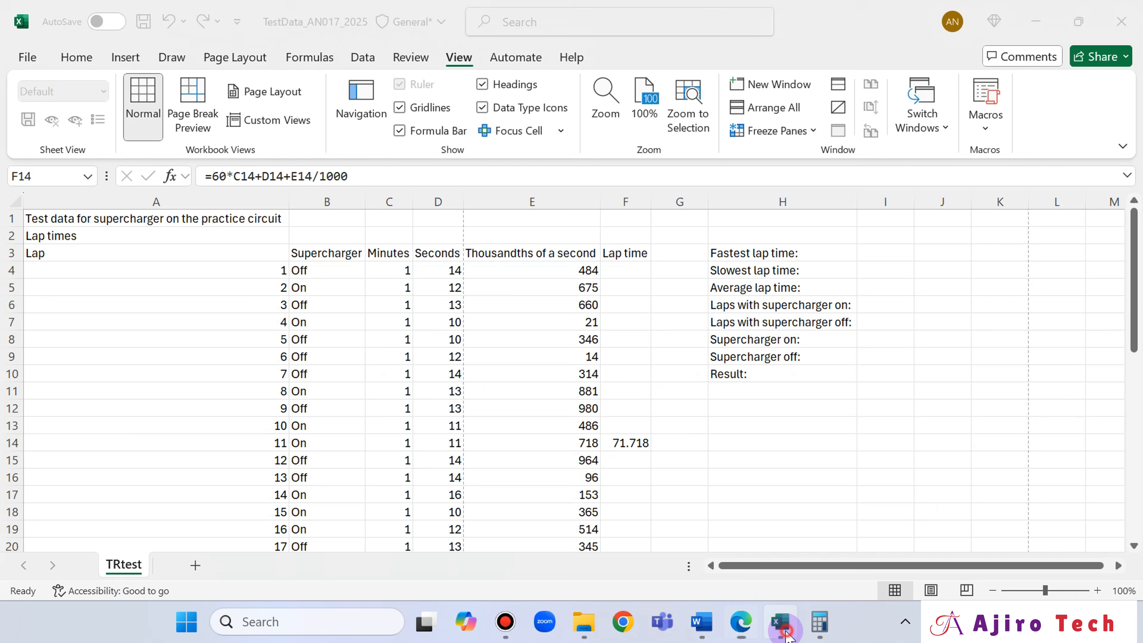
- Check question 12's display requirement, then format cell F14 in Excel to 3 decimal places
{"action": "left_click", "coordinate": [780, 622]}
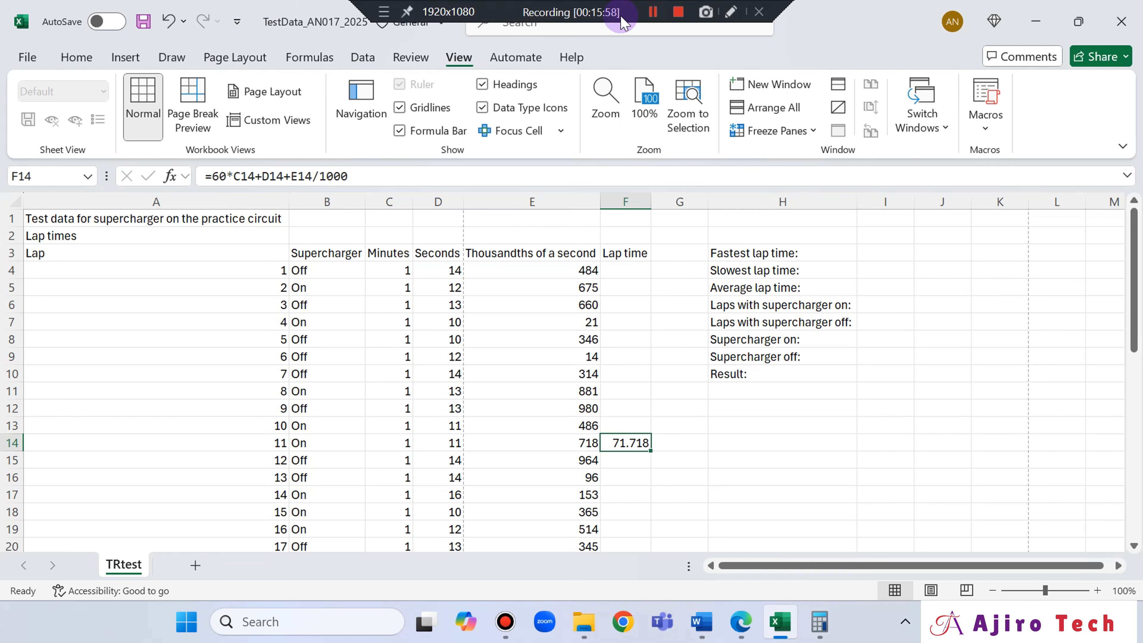
{"action": "left_click", "coordinate": [742, 621]}
{"action": "scroll", "coordinate": [585, 451], "scroll_direction": "down", "scroll_amount": 4}
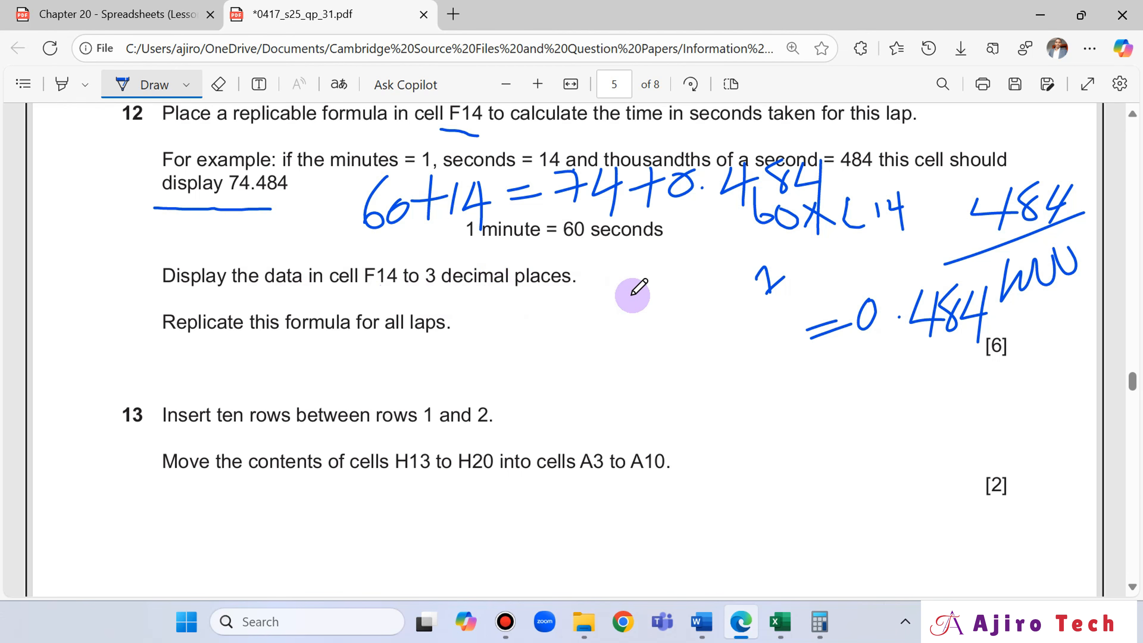
{"action": "scroll", "coordinate": [628, 290], "scroll_direction": "up", "scroll_amount": 2}
{"action": "mouse_move", "coordinate": [780, 635]}
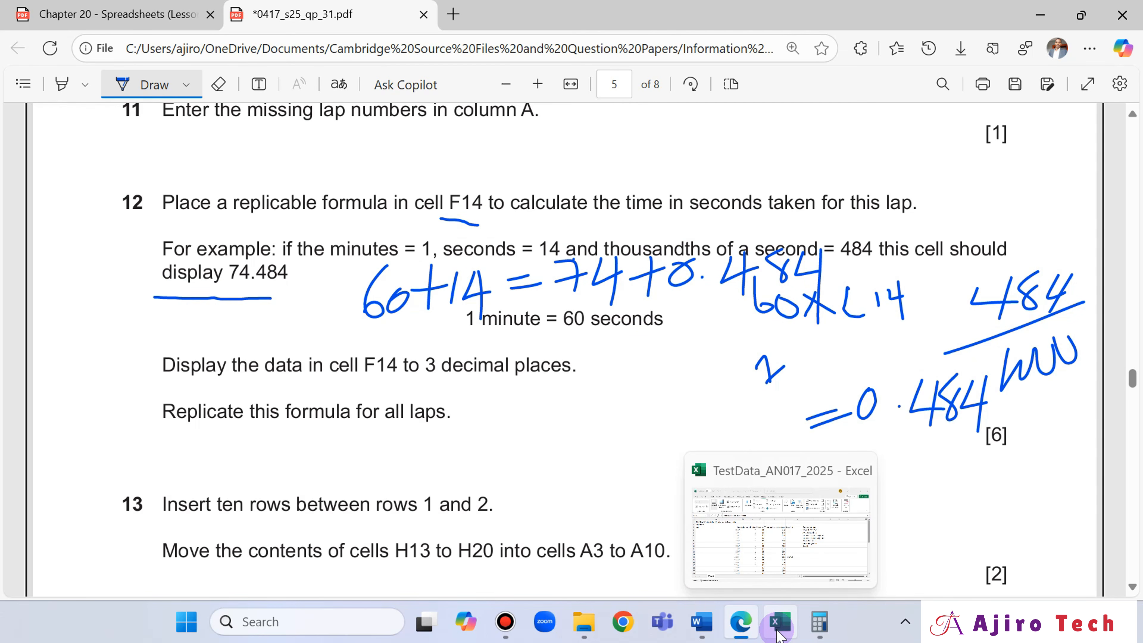
{"action": "left_click", "coordinate": [779, 632]}
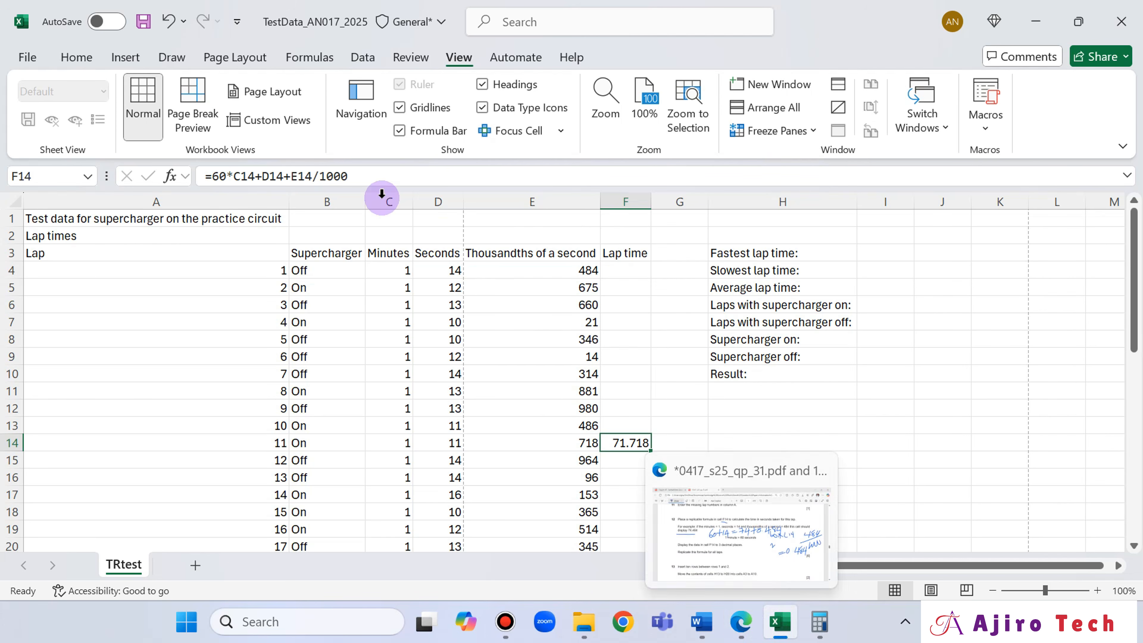
{"action": "left_click", "coordinate": [78, 56]}
{"action": "left_click", "coordinate": [413, 131]}
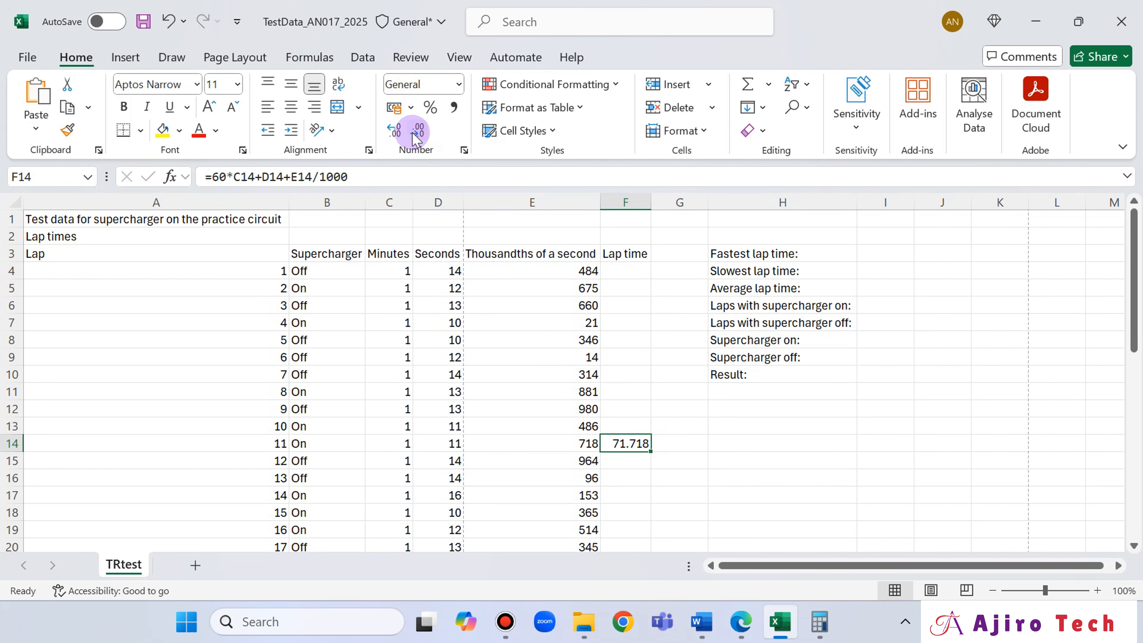
{"action": "left_click", "coordinate": [395, 131]}
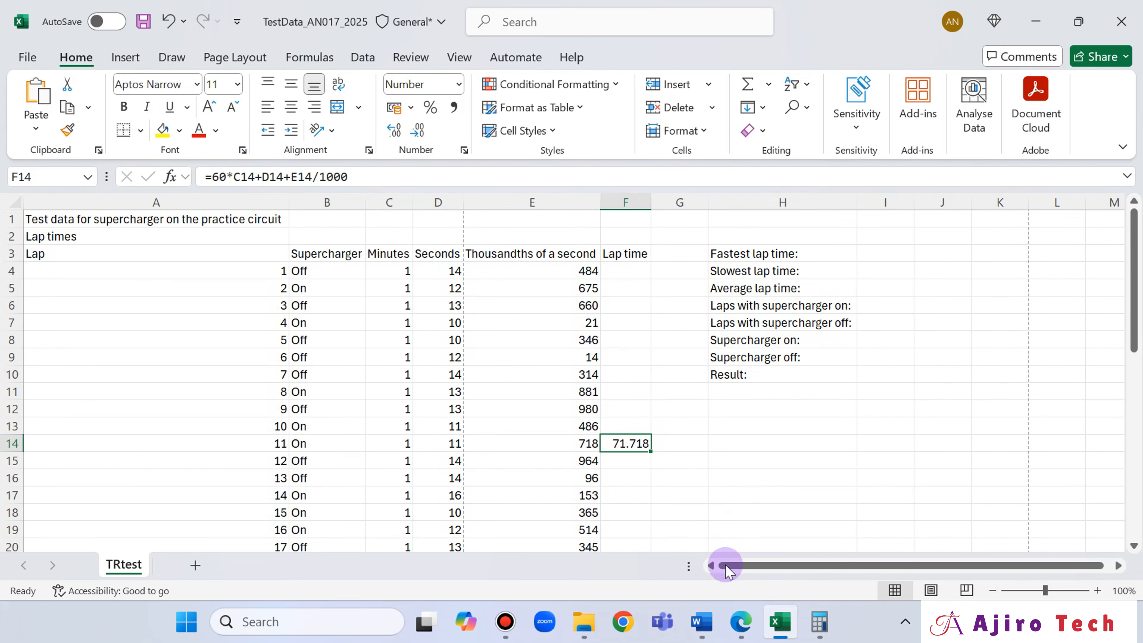
- Replicate the lap-time formula from F14 down through all the laps below it
{"action": "left_click", "coordinate": [742, 622]}
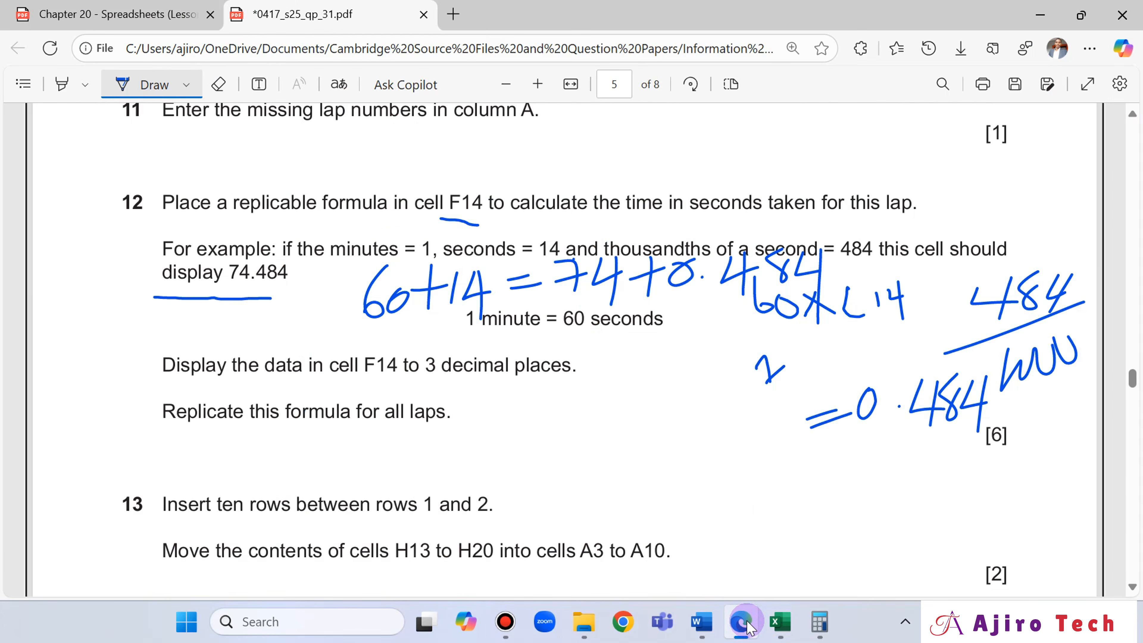
{"action": "left_click", "coordinate": [751, 627]}
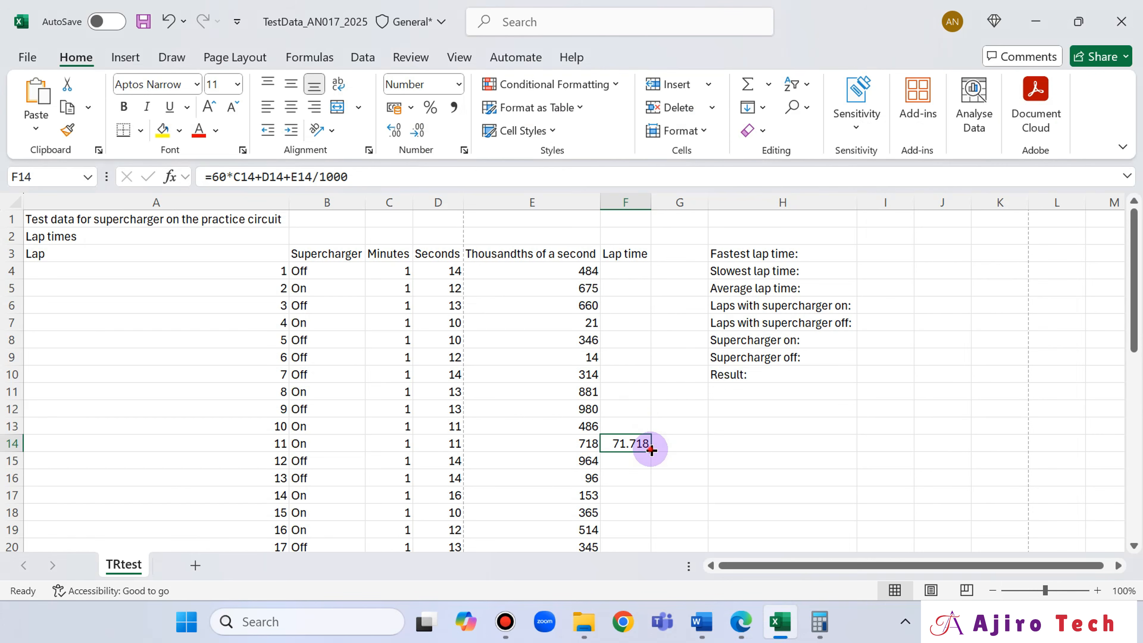
{"action": "double_click", "coordinate": [651, 450]}
{"action": "scroll", "coordinate": [653, 426], "scroll_direction": "down", "scroll_amount": 7}
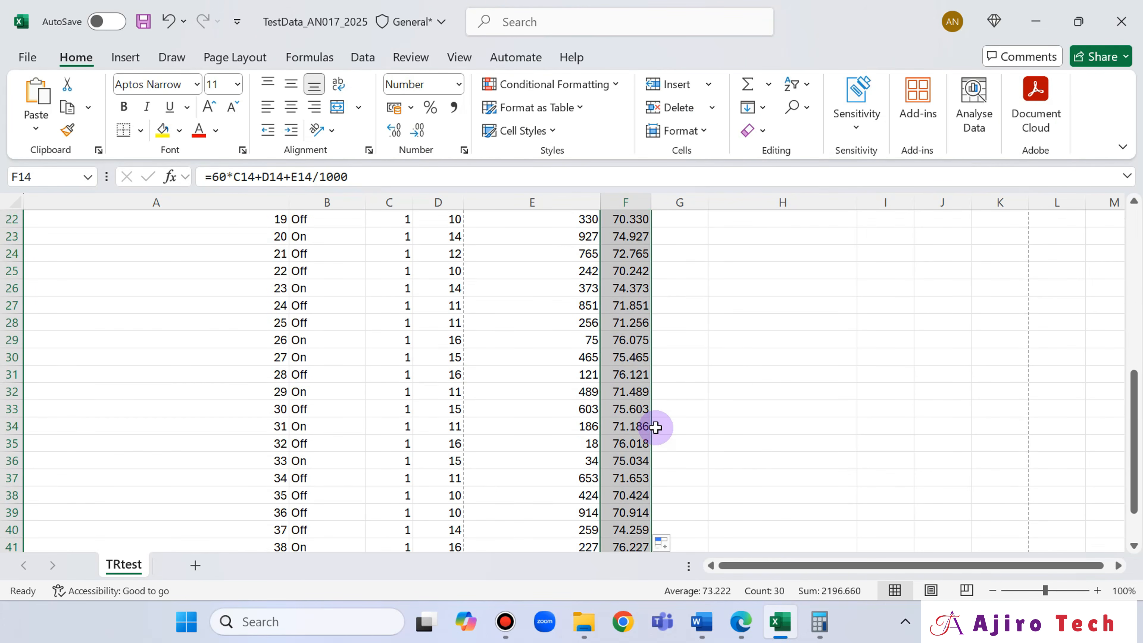
{"action": "scroll", "coordinate": [655, 427], "scroll_direction": "down", "scroll_amount": 2}
{"action": "scroll", "coordinate": [653, 425], "scroll_direction": "up", "scroll_amount": 9}
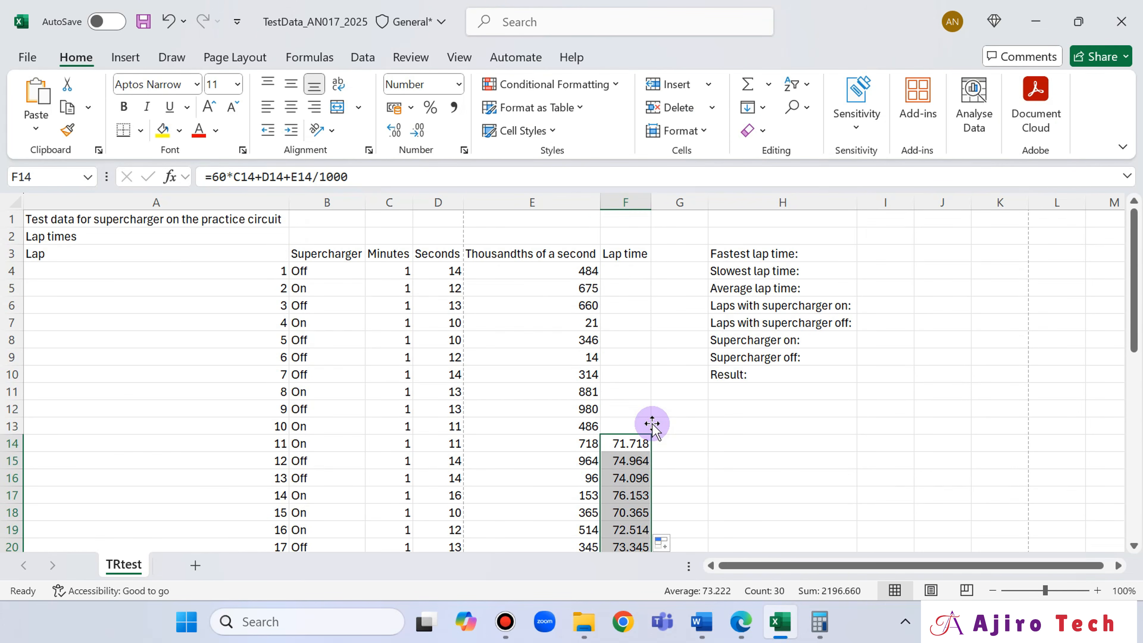
- Copy the F14 formula into F4 and fill it down to F13 to cover the first ten laps
{"action": "left_click", "coordinate": [740, 624]}
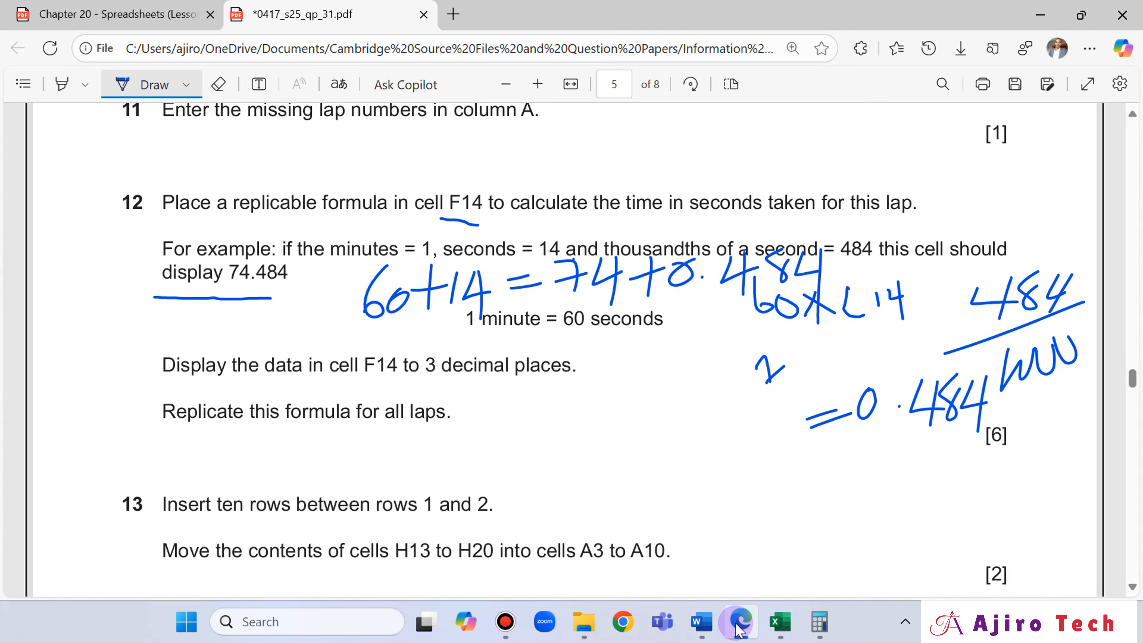
{"action": "left_click", "coordinate": [739, 628]}
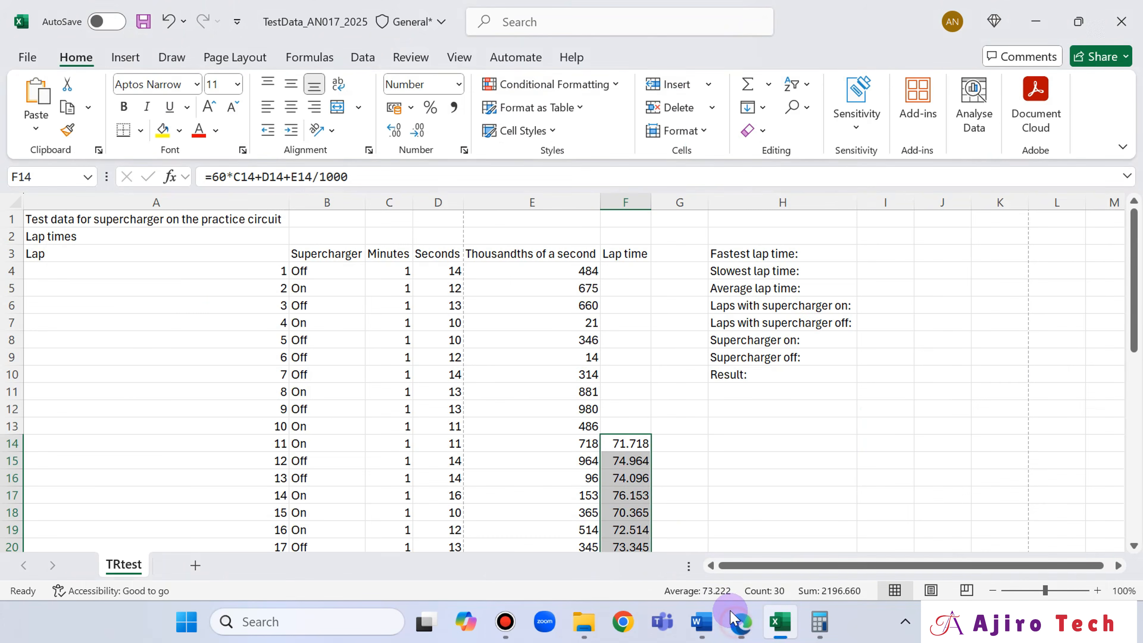
{"action": "left_click", "coordinate": [635, 442]}
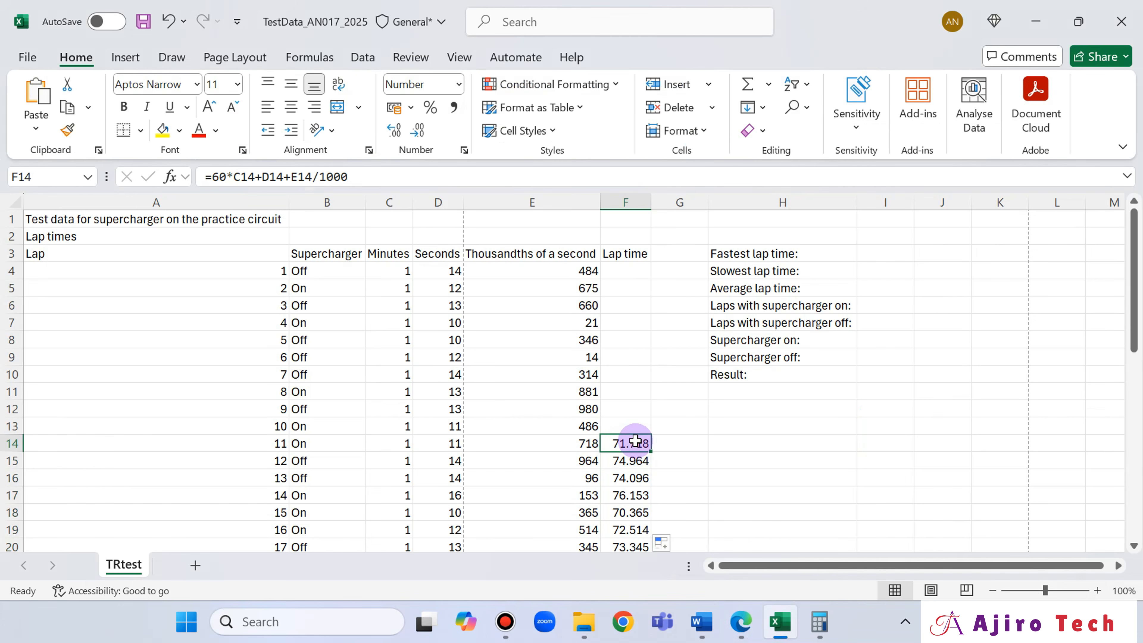
{"action": "key", "text": "ctrl+c"}
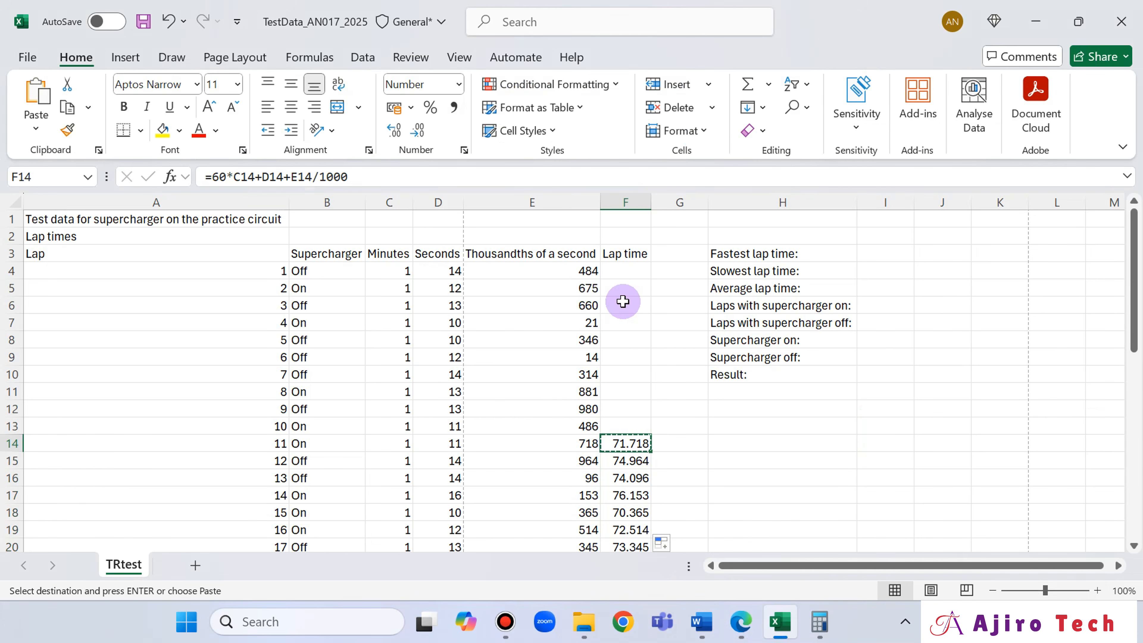
{"action": "left_click", "coordinate": [627, 271]}
{"action": "key", "text": "ctrl+v"}
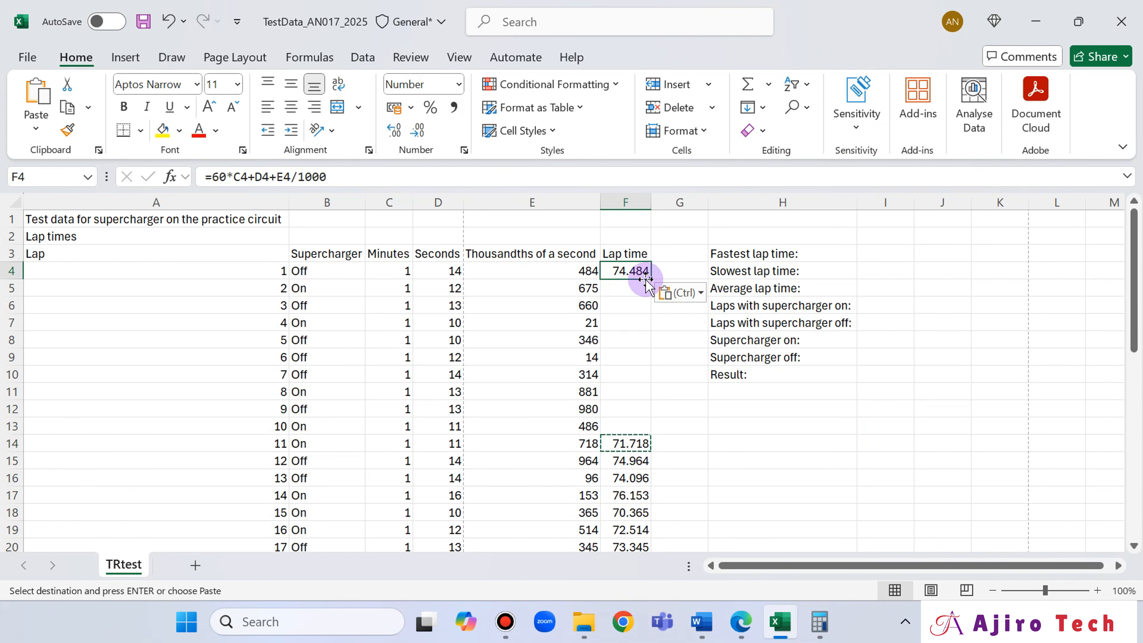
{"action": "double_click", "coordinate": [654, 277]}
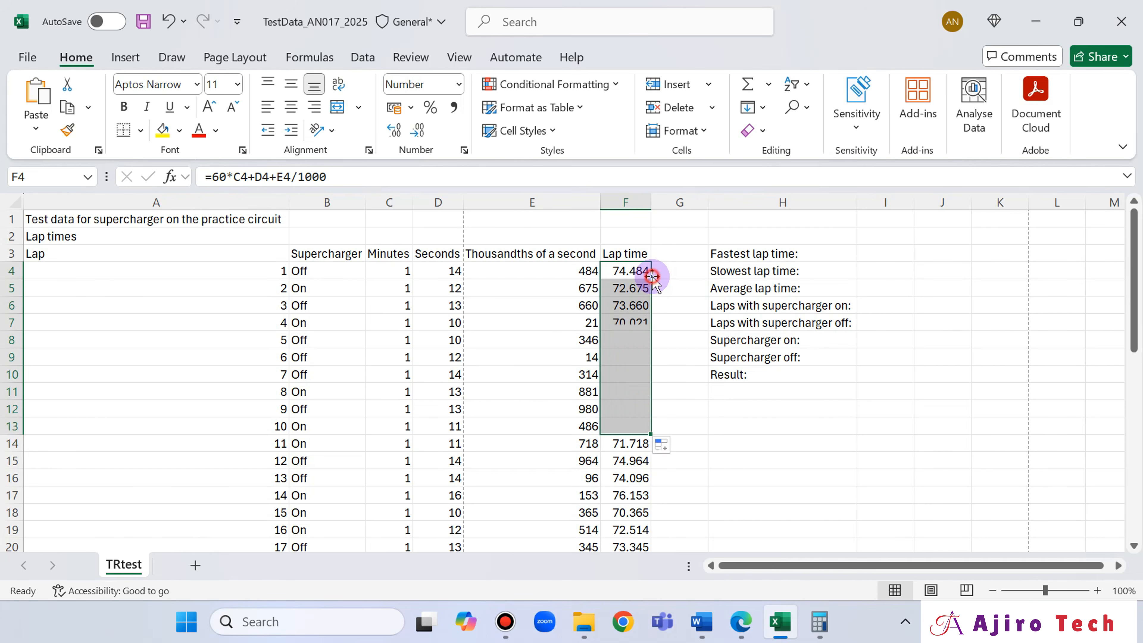
{"action": "left_click", "coordinate": [699, 427]}
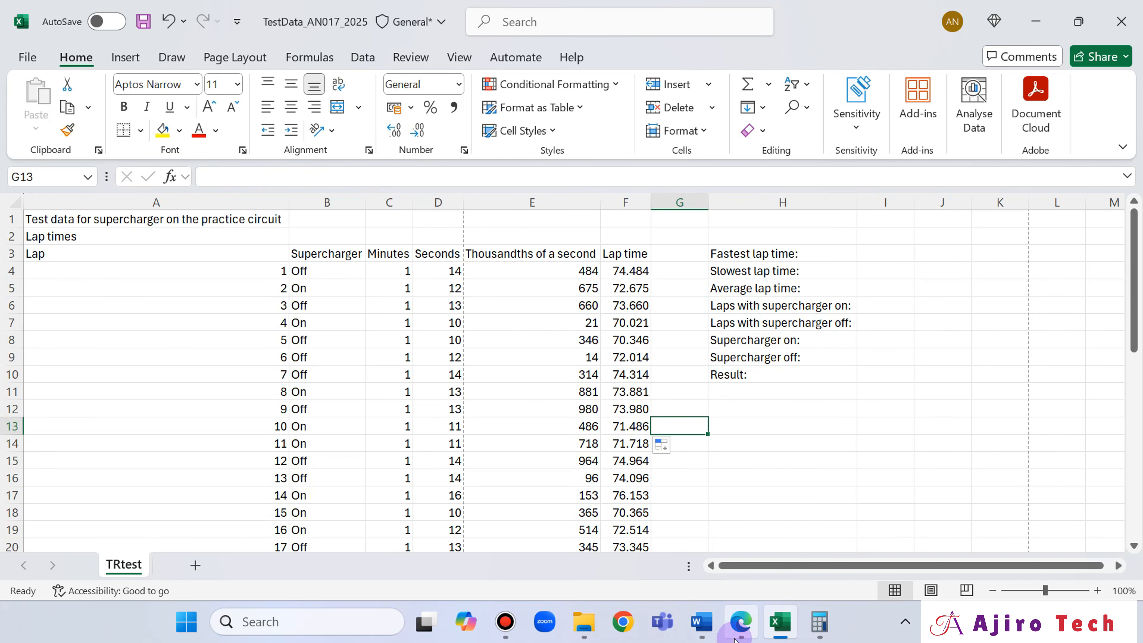
- Check the Lap time column against question 12 and read question 13's row and cell-move instructions in Edge
{"action": "left_click", "coordinate": [741, 622]}
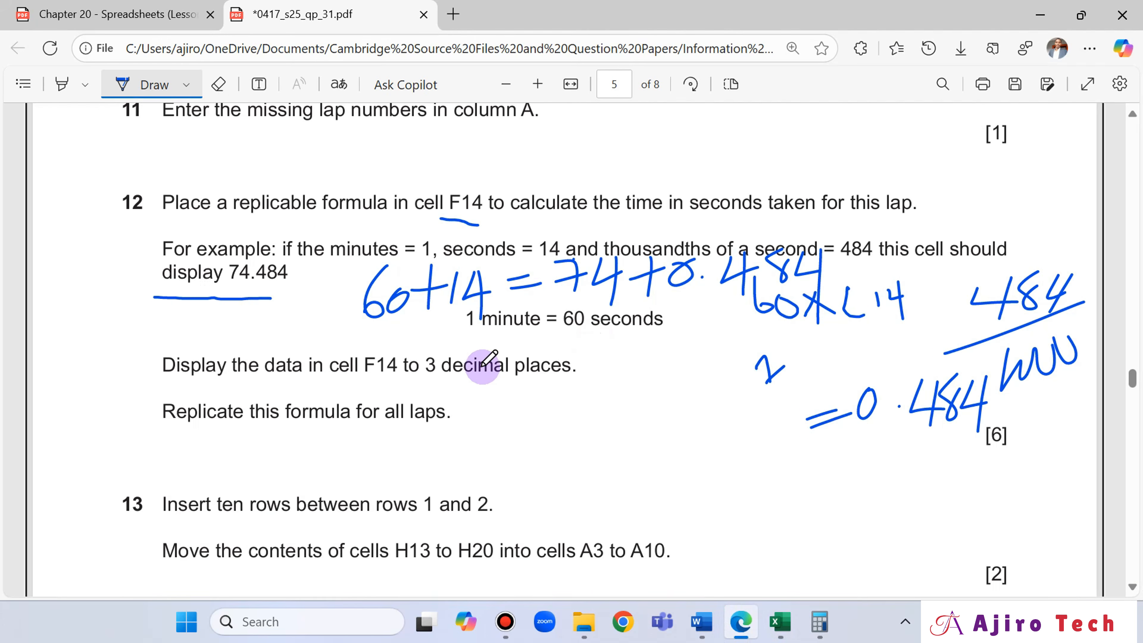
{"action": "scroll", "coordinate": [450, 378], "scroll_direction": "down", "scroll_amount": 2}
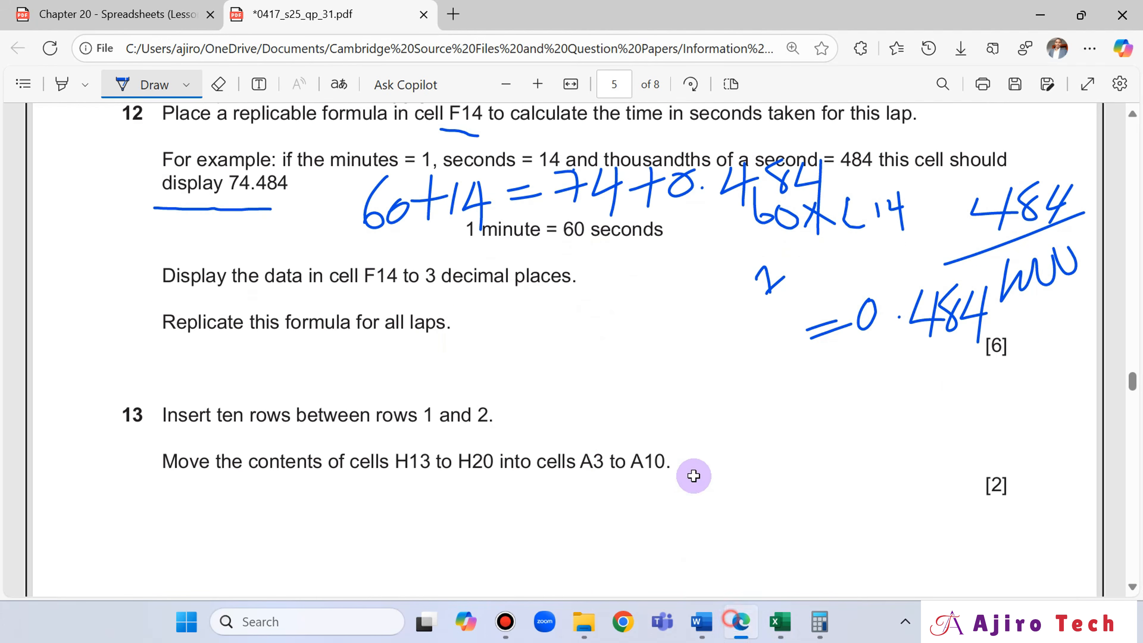
{"action": "key", "text": "alt+Tab"}
{"action": "scroll", "coordinate": [632, 265], "scroll_direction": "down", "scroll_amount": 8}
{"action": "scroll", "coordinate": [631, 265], "scroll_direction": "up", "scroll_amount": 7}
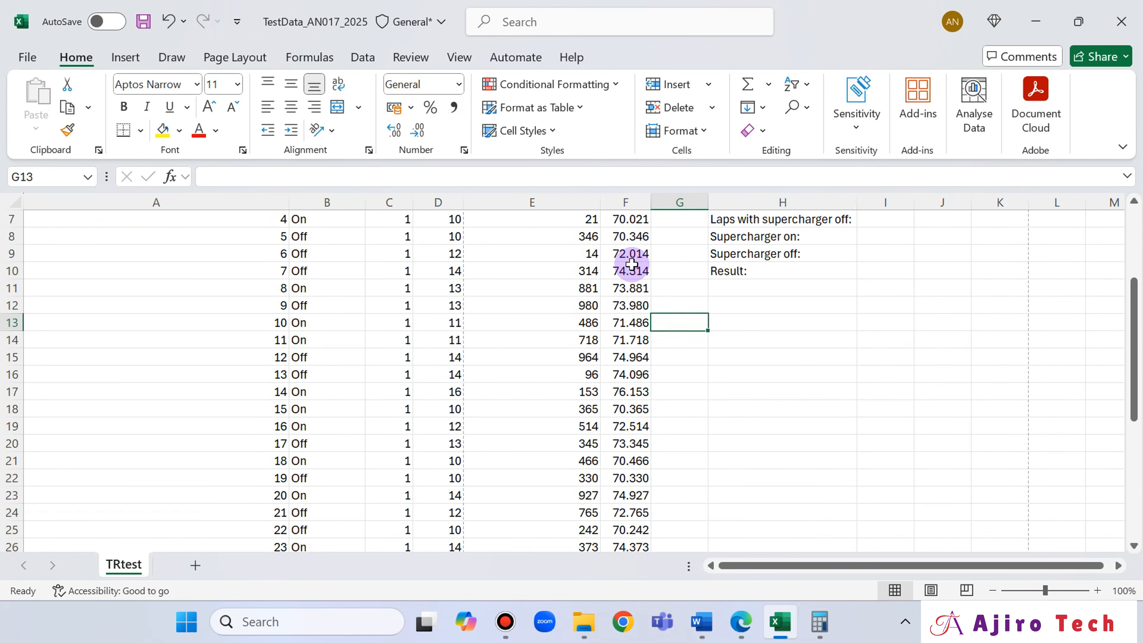
{"action": "left_click", "coordinate": [741, 622]}
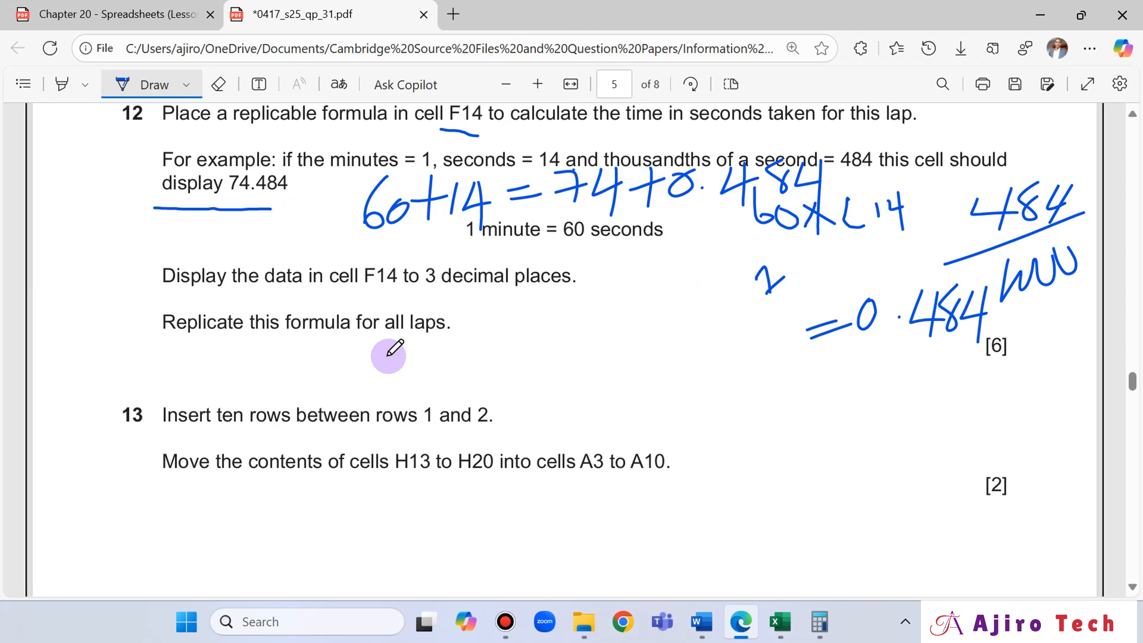
{"action": "scroll", "coordinate": [216, 405], "scroll_direction": "down", "scroll_amount": 2}
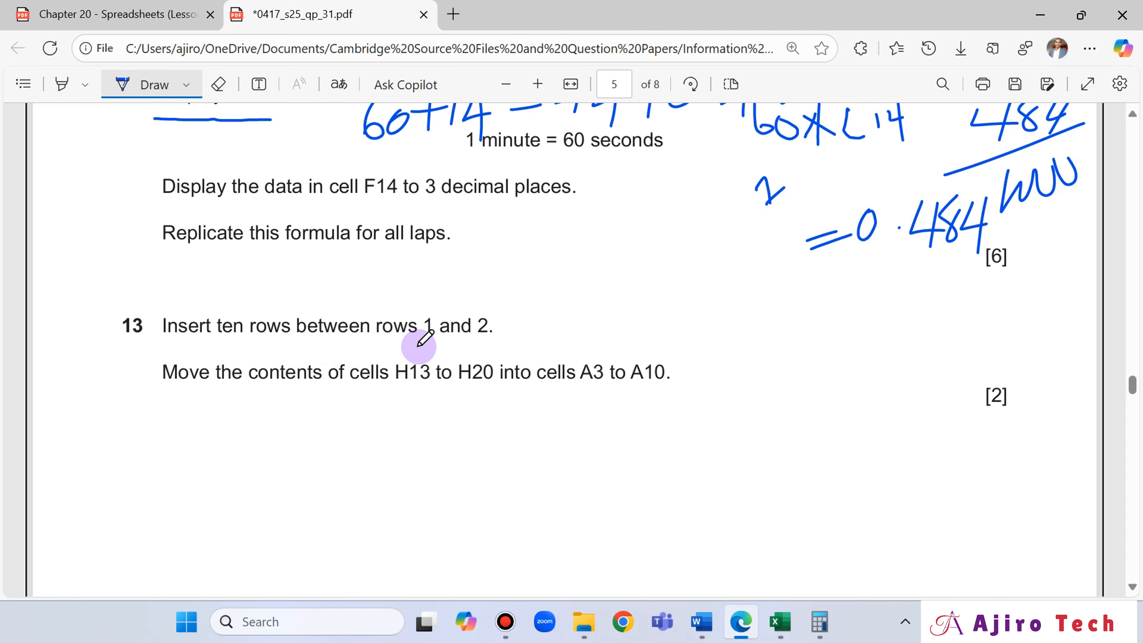
- In Excel, insert two blank rows one at a time between row 1 and the Lap times row
{"action": "left_click", "coordinate": [780, 622]}
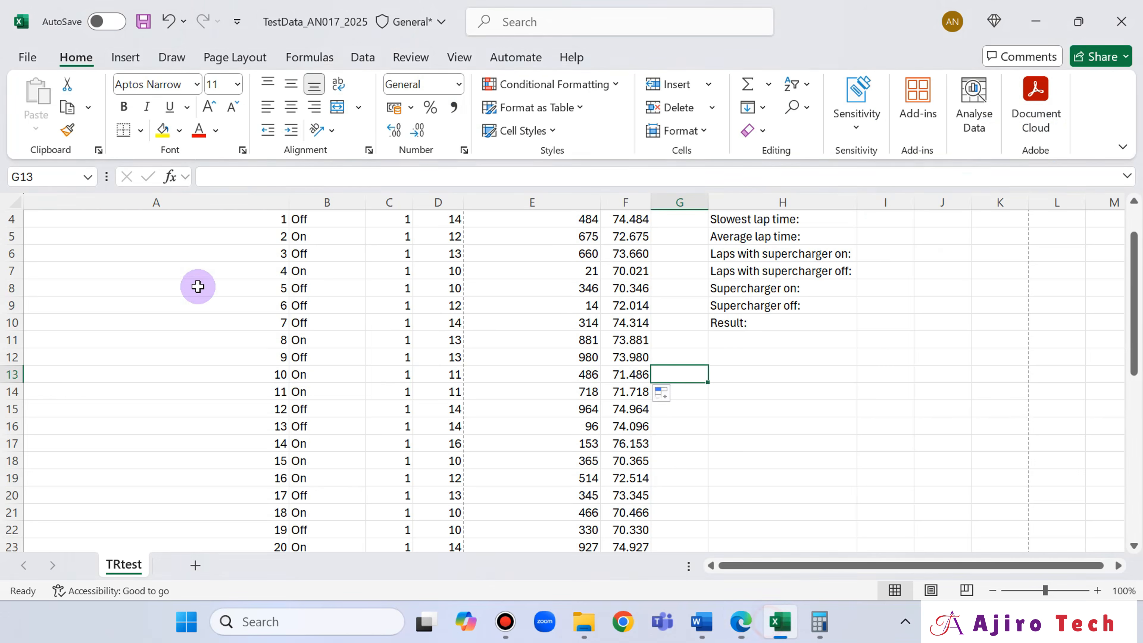
{"action": "scroll", "coordinate": [207, 284], "scroll_direction": "up", "scroll_amount": 1}
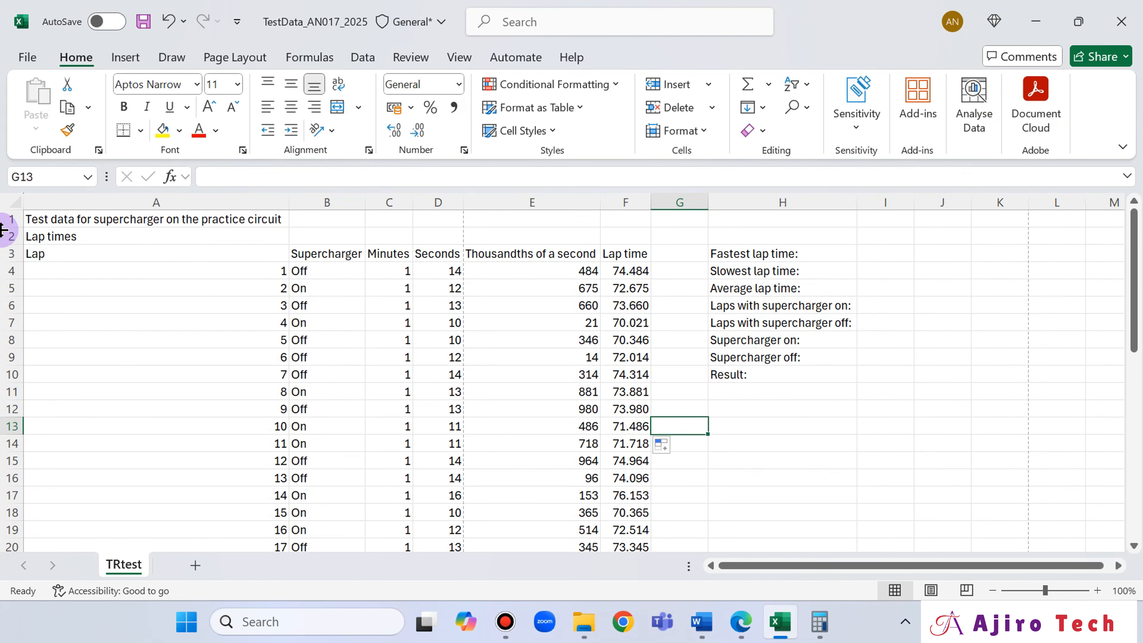
{"action": "left_click", "coordinate": [9, 237]}
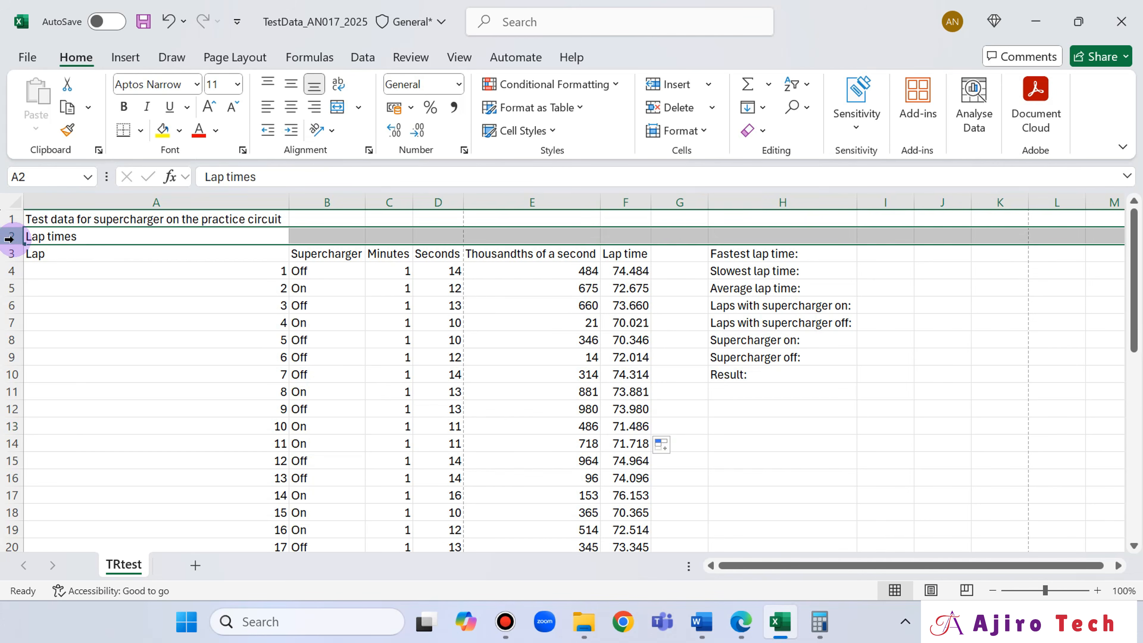
{"action": "right_click", "coordinate": [6, 237]}
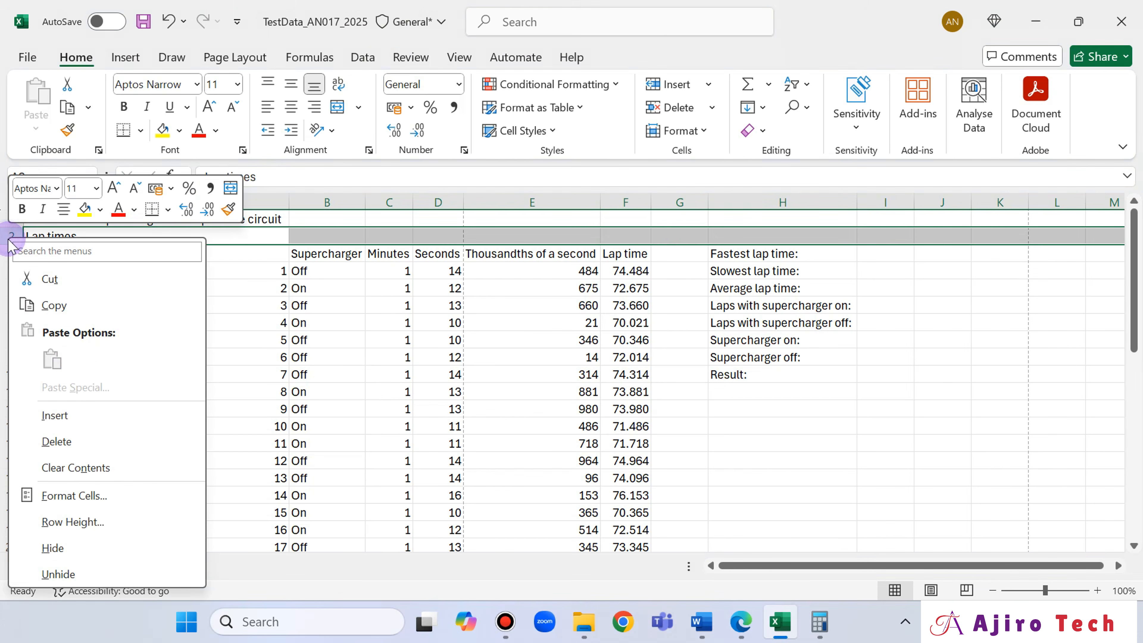
{"action": "left_click", "coordinate": [60, 413]}
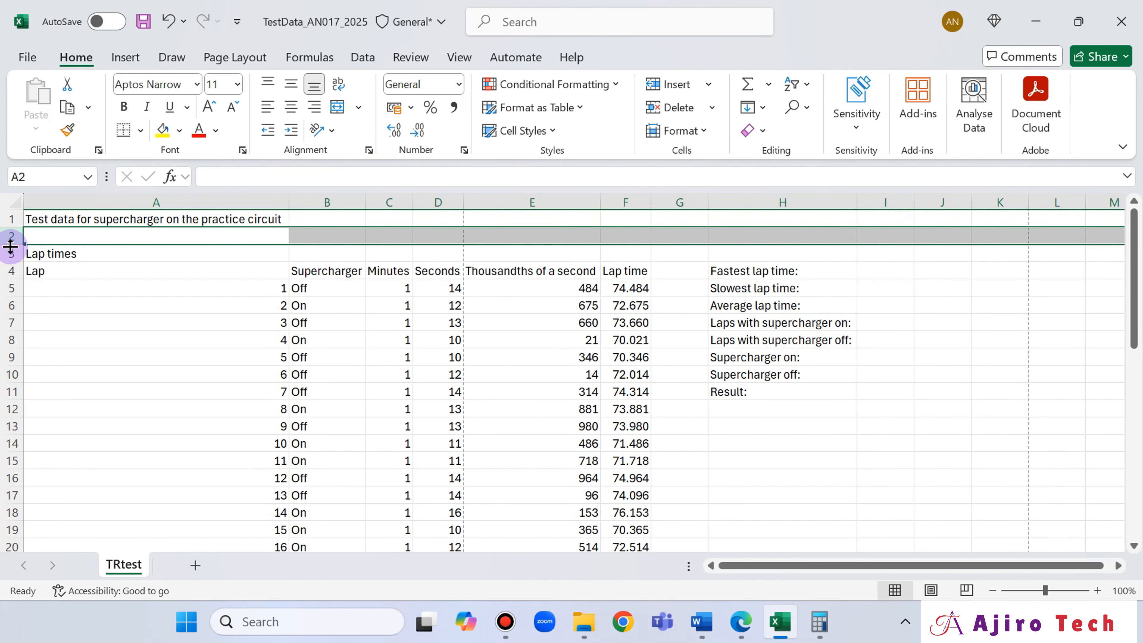
{"action": "right_click", "coordinate": [6, 235]}
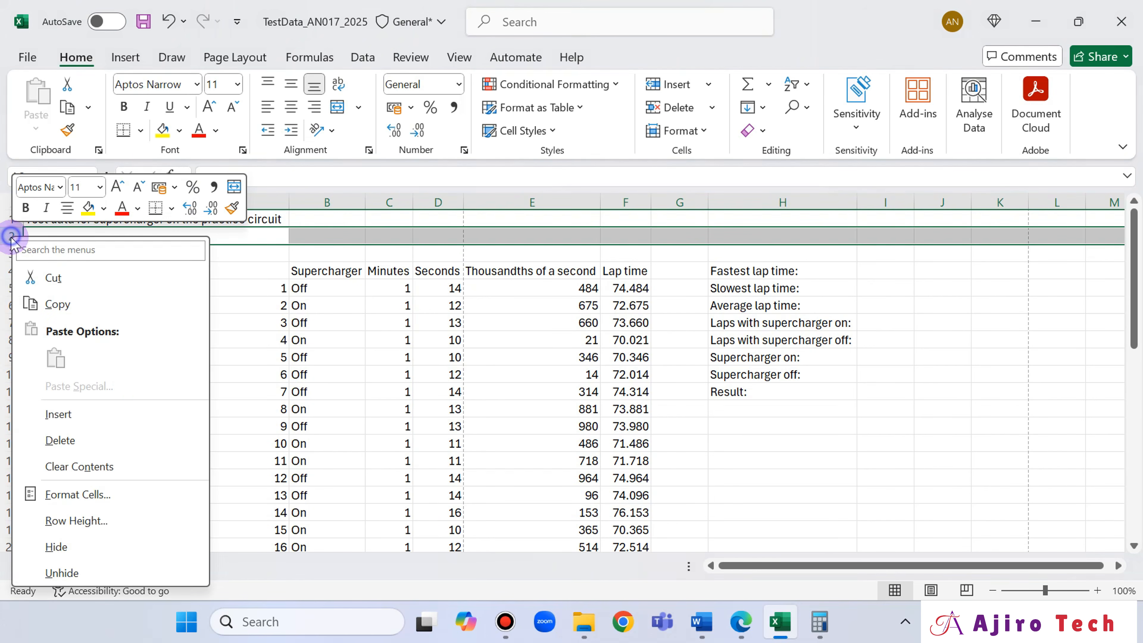
{"action": "left_click", "coordinate": [102, 421]}
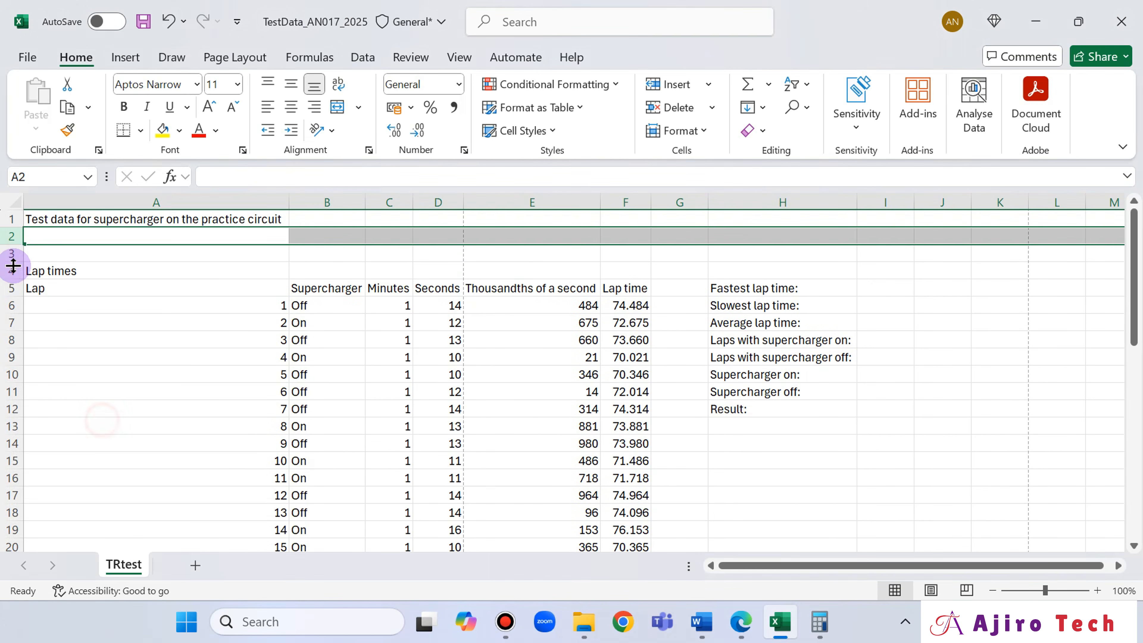
- Insert two more blank rows at once using rows 2 and 3 as the selection
{"action": "left_click", "coordinate": [11, 255], "text": "ctrl"}
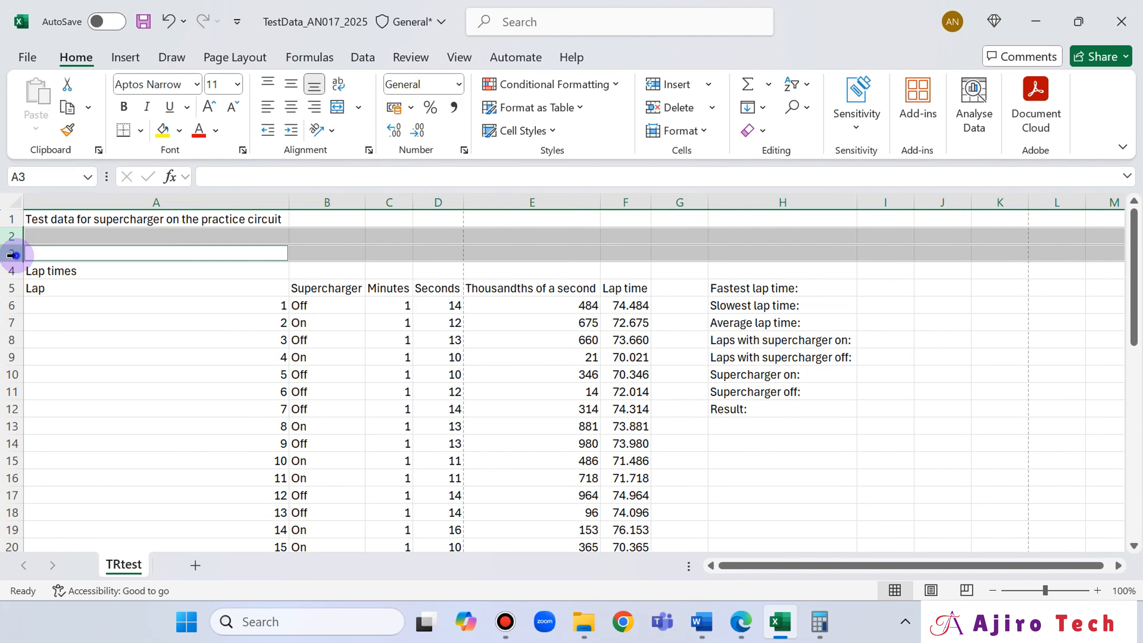
{"action": "right_click", "coordinate": [11, 255]}
{"action": "left_click", "coordinate": [65, 424]}
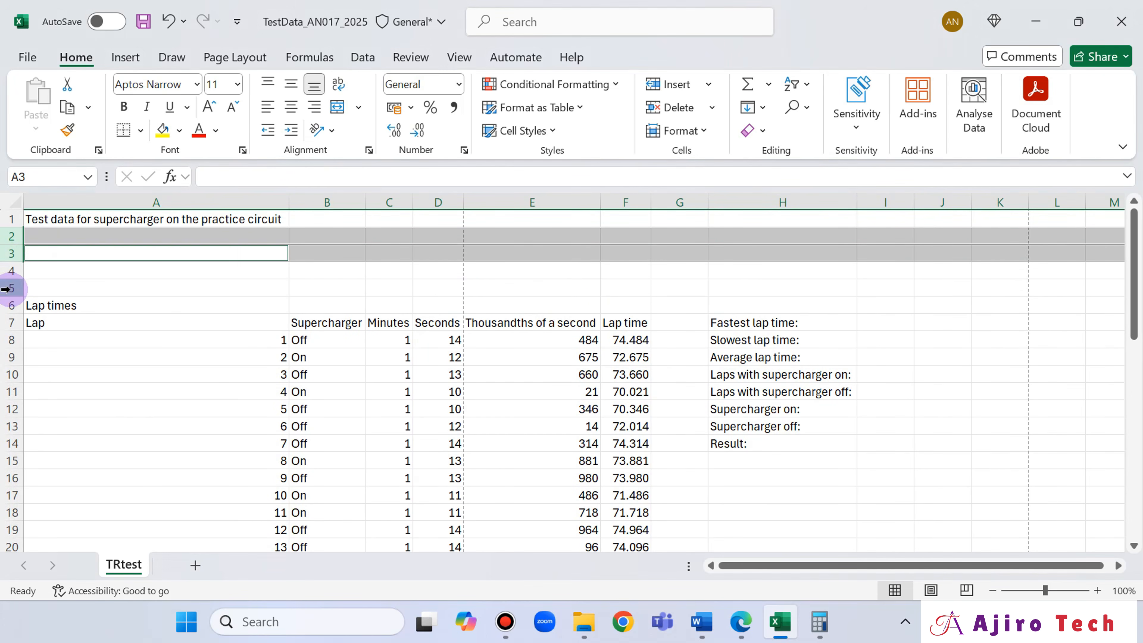
- Insert four more blank rows below row 1 at once, using rows 2 to 5 as the selection
{"action": "left_click", "coordinate": [12, 275]}
{"action": "left_click", "coordinate": [10, 287], "text": "ctrl"}
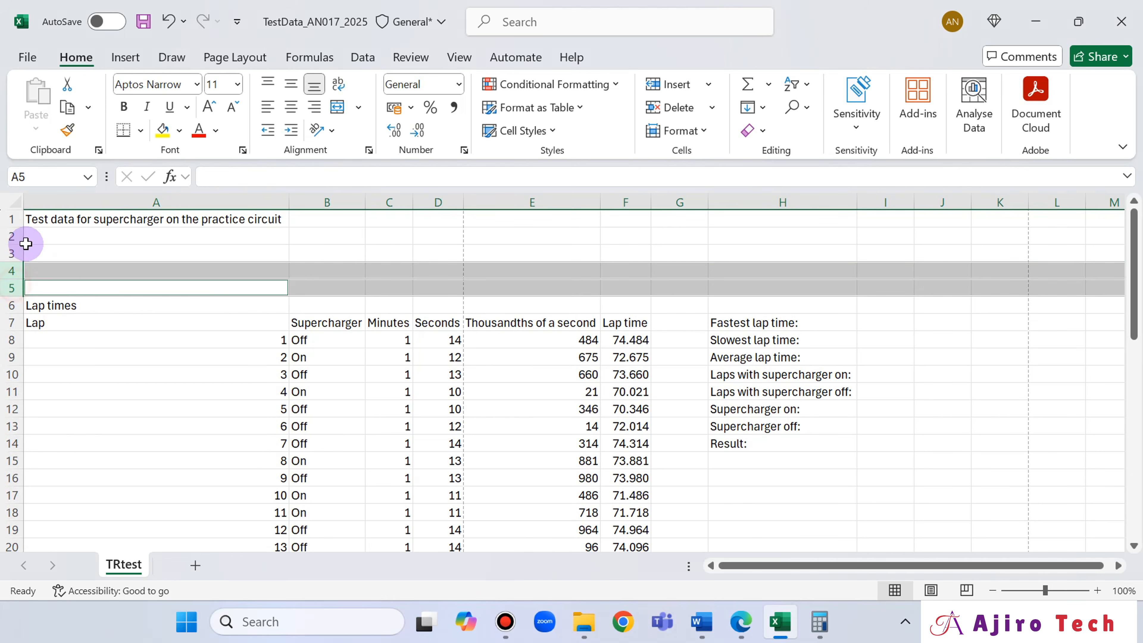
{"action": "left_click", "coordinate": [4, 234], "text": "ctrl"}
{"action": "left_click", "coordinate": [10, 252], "text": "ctrl"}
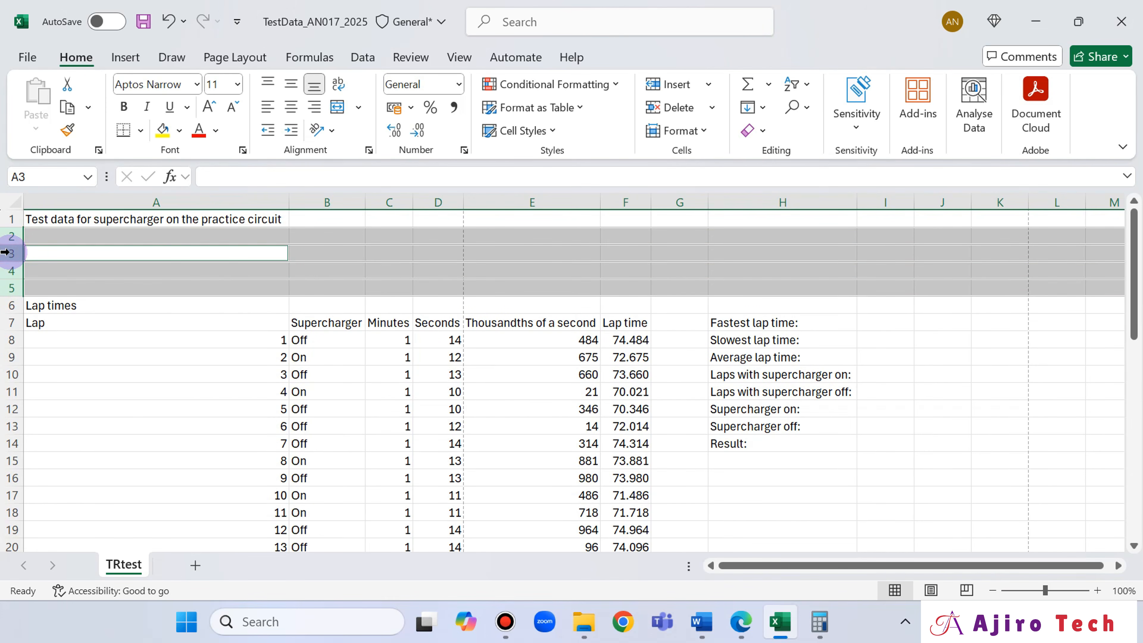
{"action": "right_click", "coordinate": [4, 252]}
{"action": "left_click", "coordinate": [67, 424]}
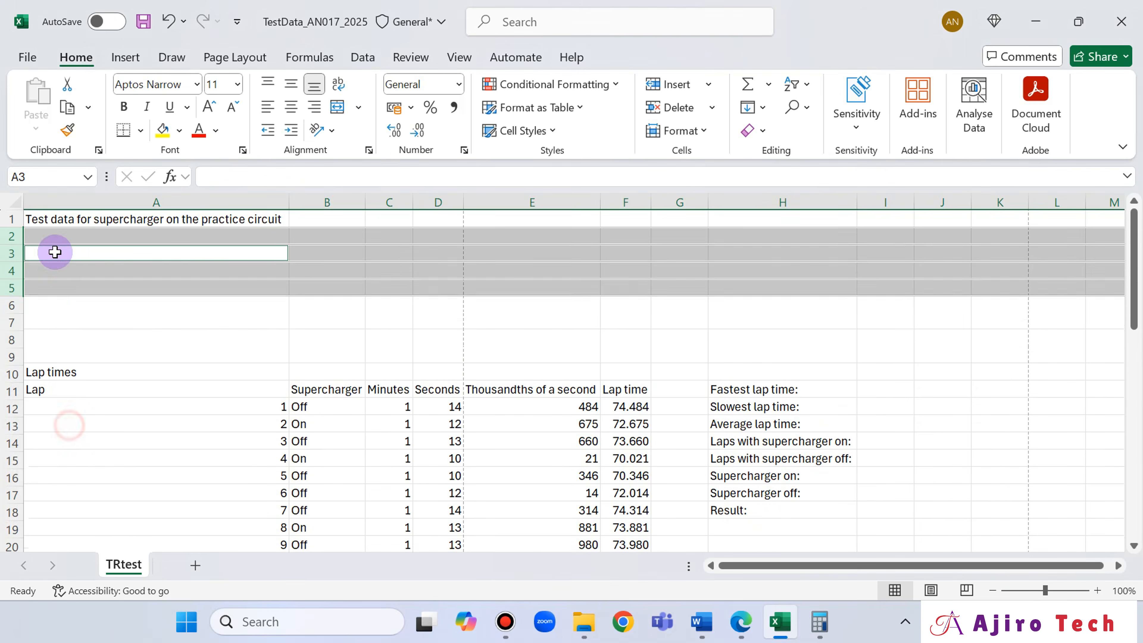
- Insert two more blank rows below row 1, using rows 2 and 3 as the selection
{"action": "left_click", "coordinate": [13, 236]}
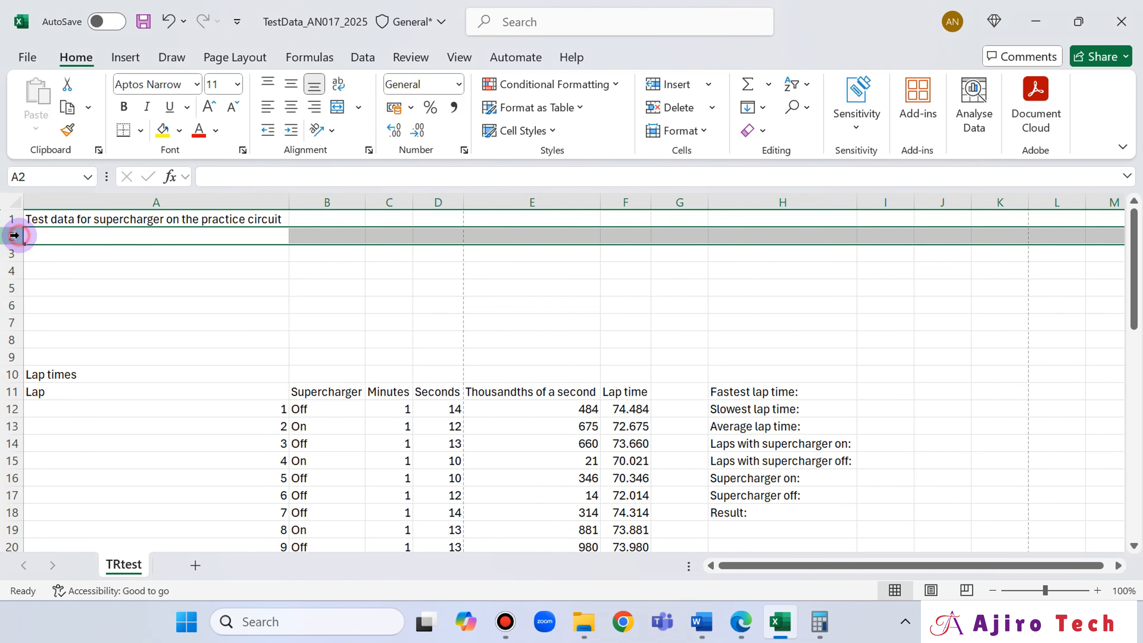
{"action": "left_click", "coordinate": [12, 249], "text": "ctrl"}
{"action": "right_click", "coordinate": [12, 250]}
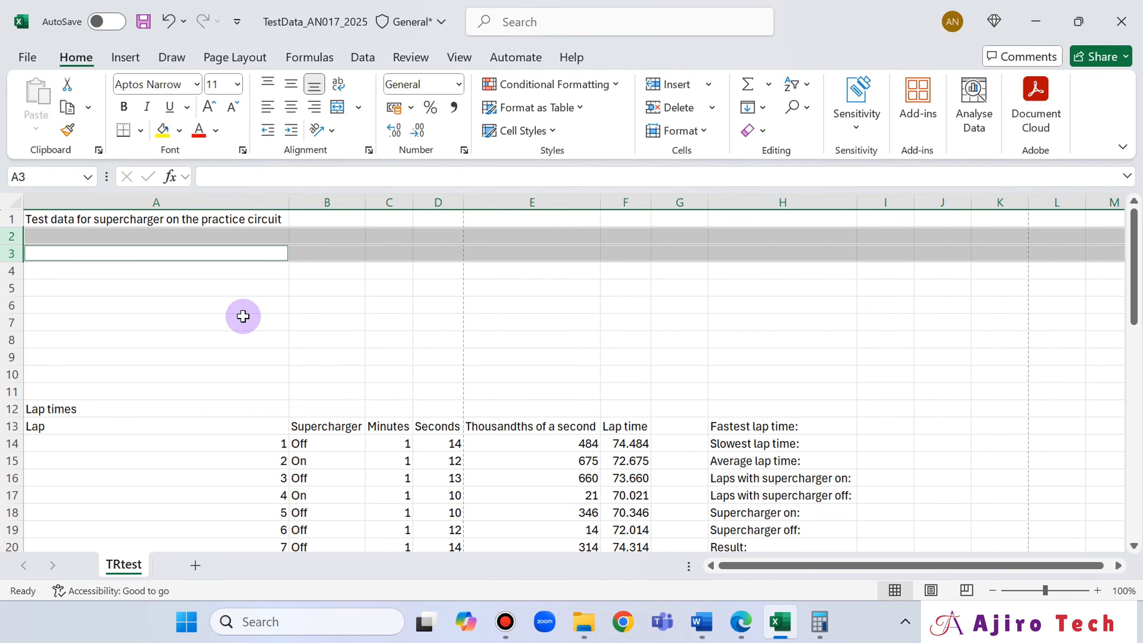
- Reread question 13 in Edge and, back in Excel, move the contents of H13:H20 into A3:A10
{"action": "left_click", "coordinate": [741, 621]}
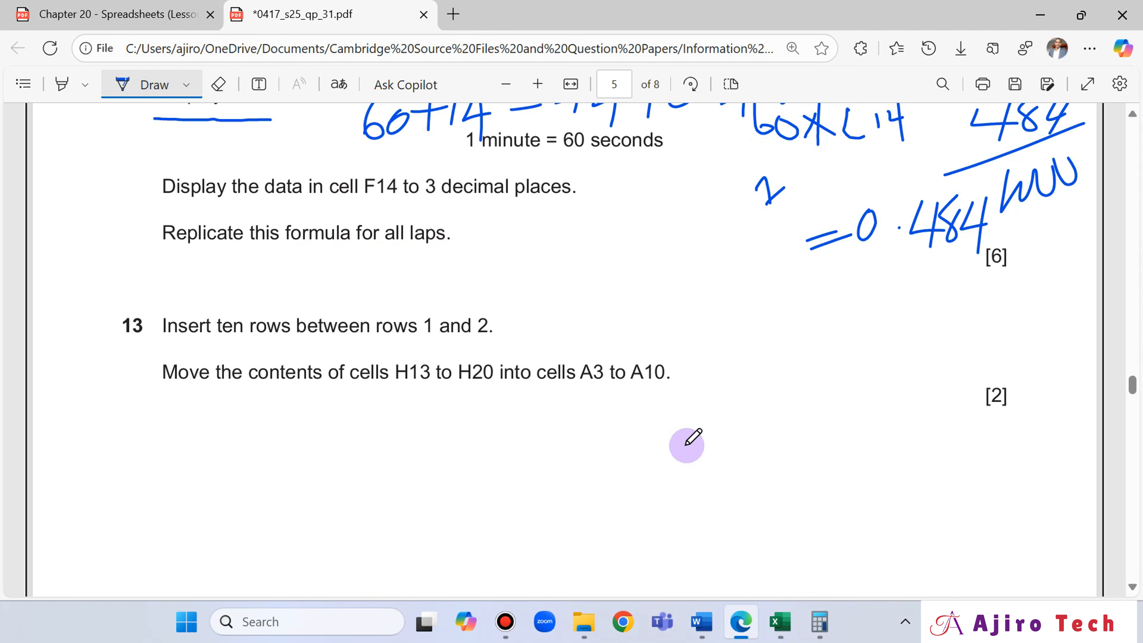
{"action": "scroll", "coordinate": [687, 446], "scroll_direction": "down", "scroll_amount": 2}
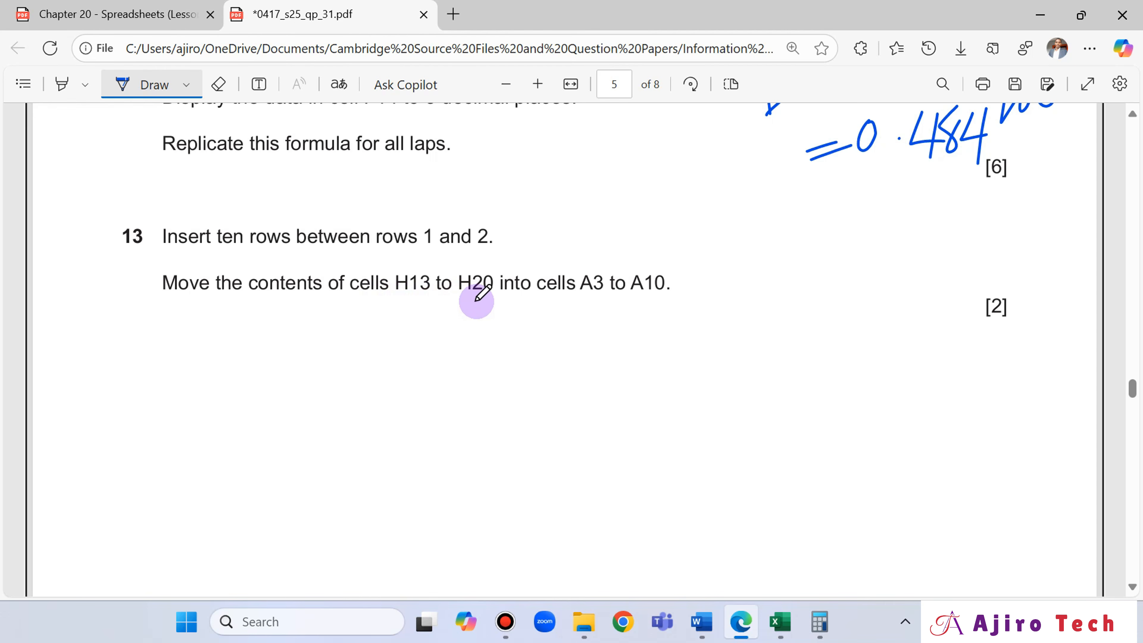
{"action": "mouse_move", "coordinate": [811, 633]}
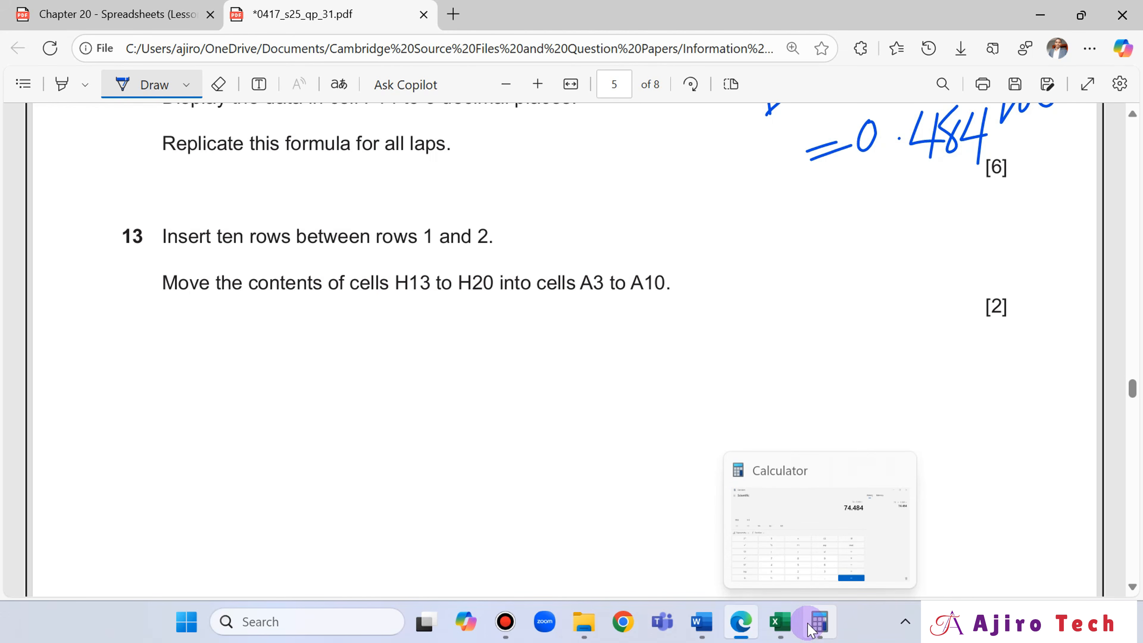
{"action": "left_click", "coordinate": [781, 621]}
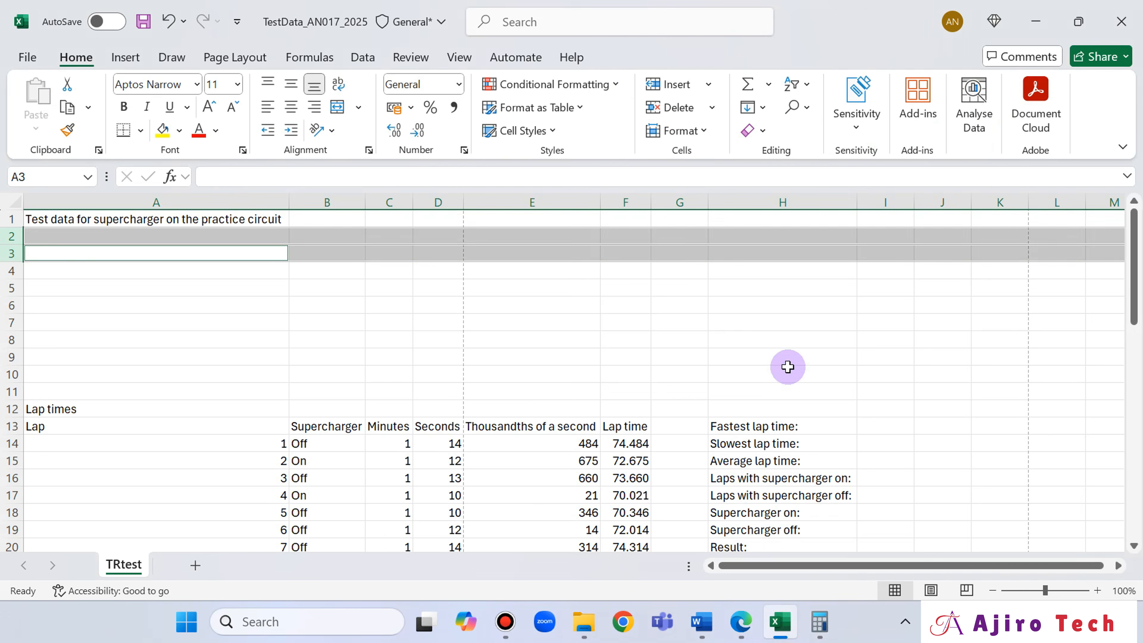
{"action": "scroll", "coordinate": [788, 367], "scroll_direction": "down", "scroll_amount": 1}
{"action": "left_click", "coordinate": [788, 372]}
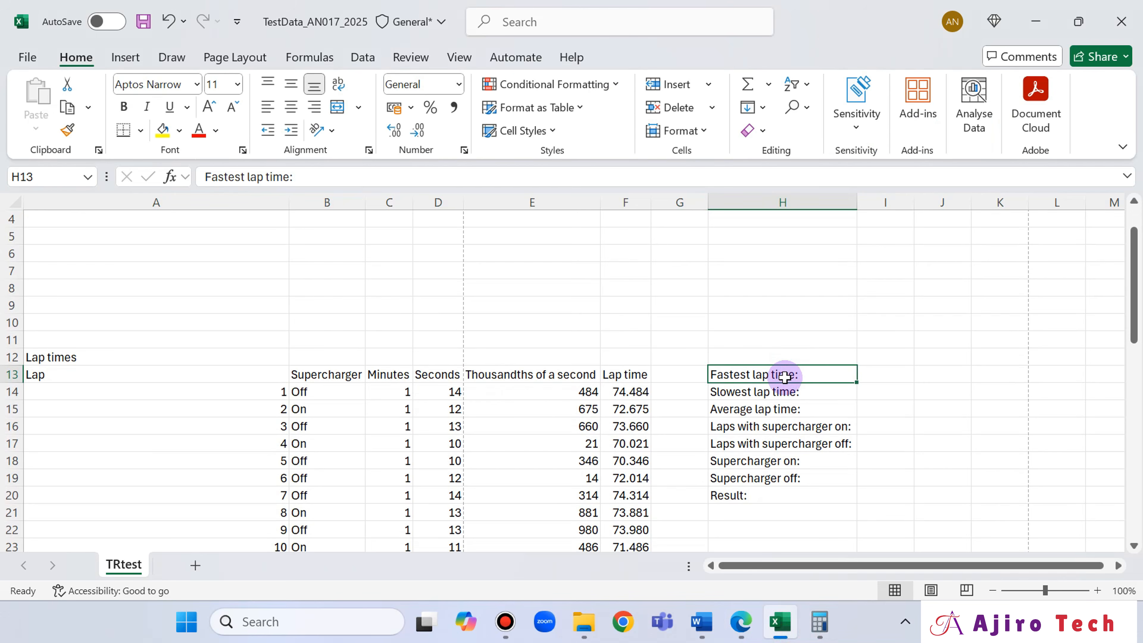
{"action": "left_click_drag", "start_coordinate": [785, 377], "coordinate": [792, 494]}
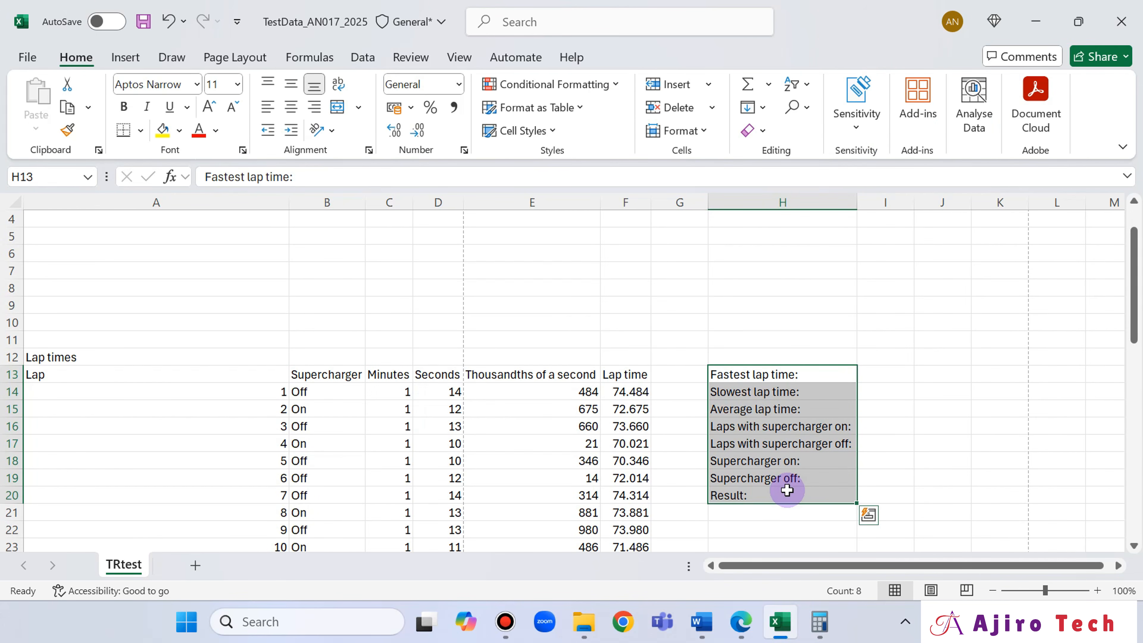
{"action": "key", "text": "ctrl+x"}
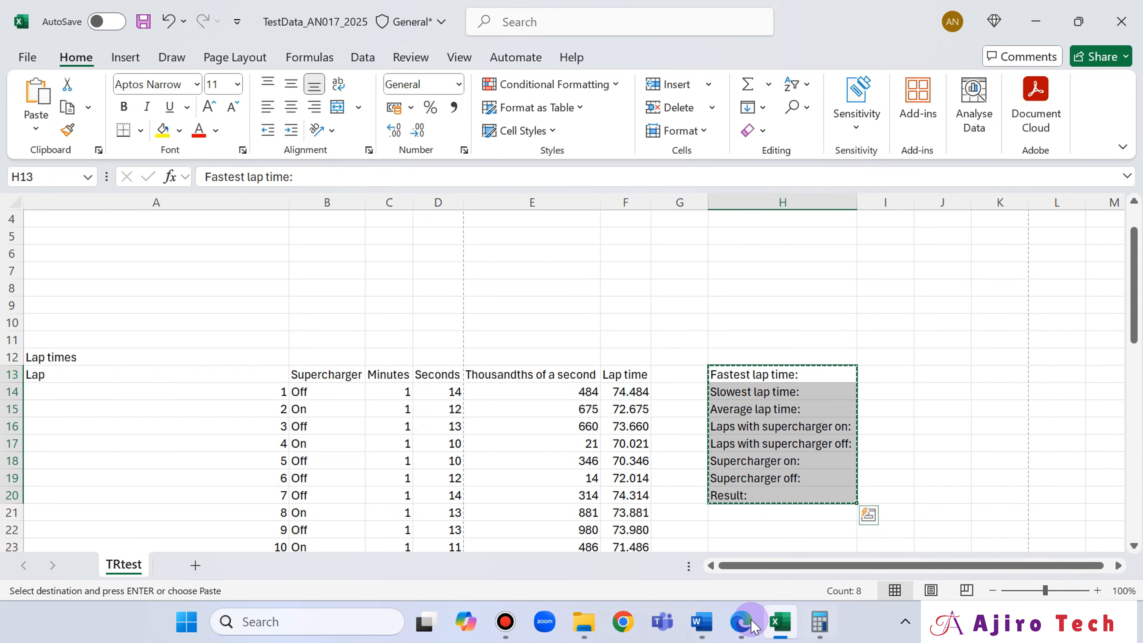
{"action": "left_click", "coordinate": [743, 624]}
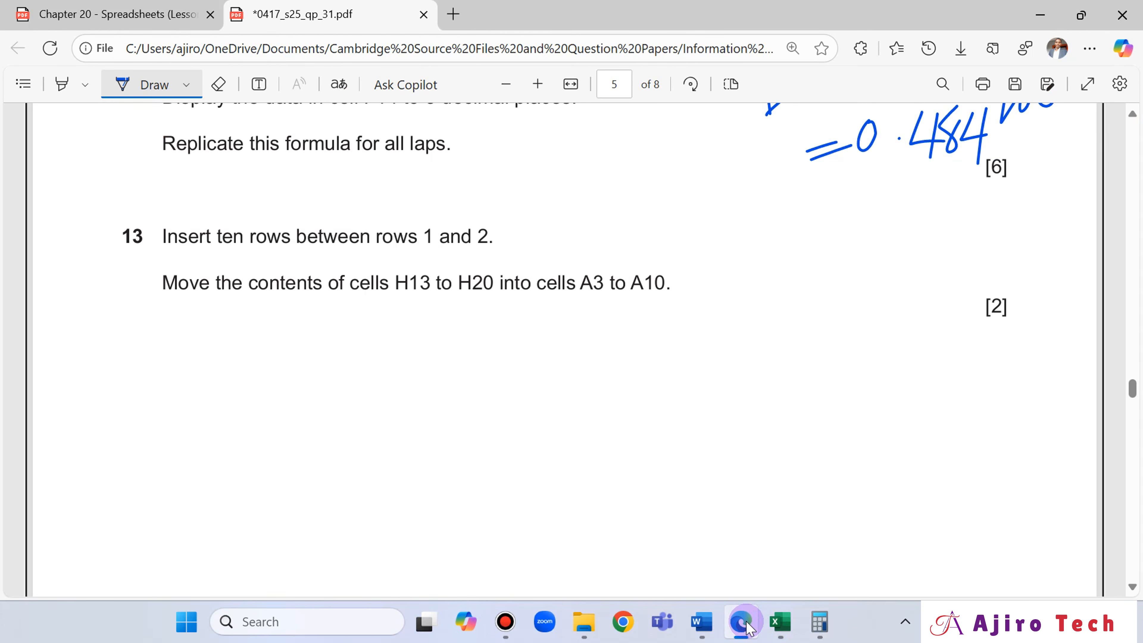
{"action": "left_click", "coordinate": [743, 624]}
{"action": "scroll", "coordinate": [186, 345], "scroll_direction": "up", "scroll_amount": 4}
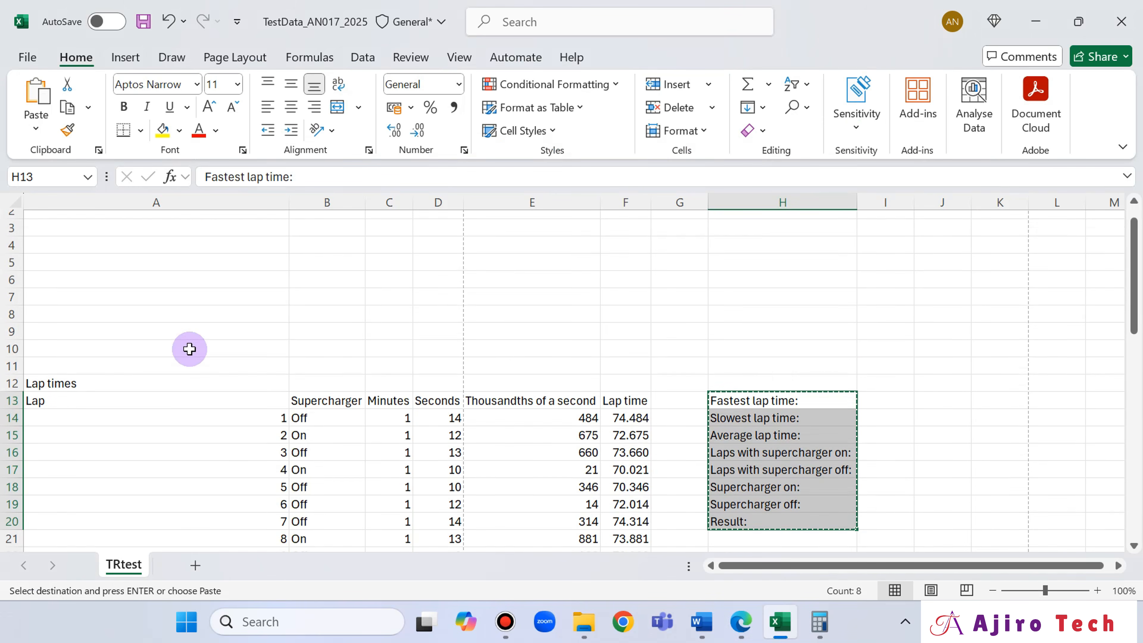
{"action": "left_click", "coordinate": [51, 260]}
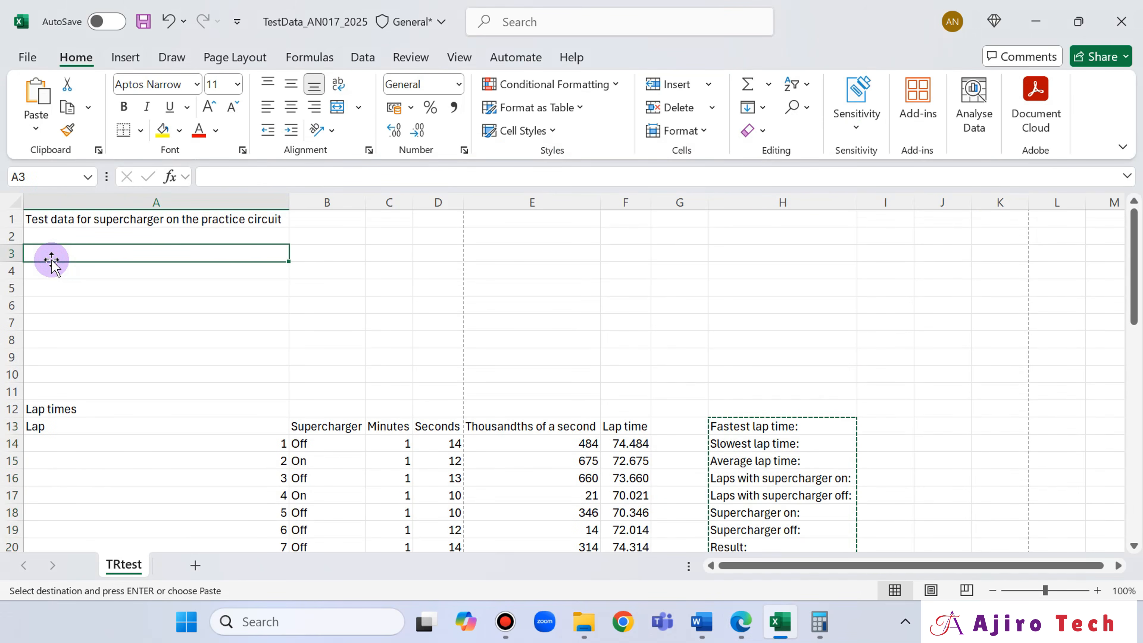
{"action": "key", "text": "Return"}
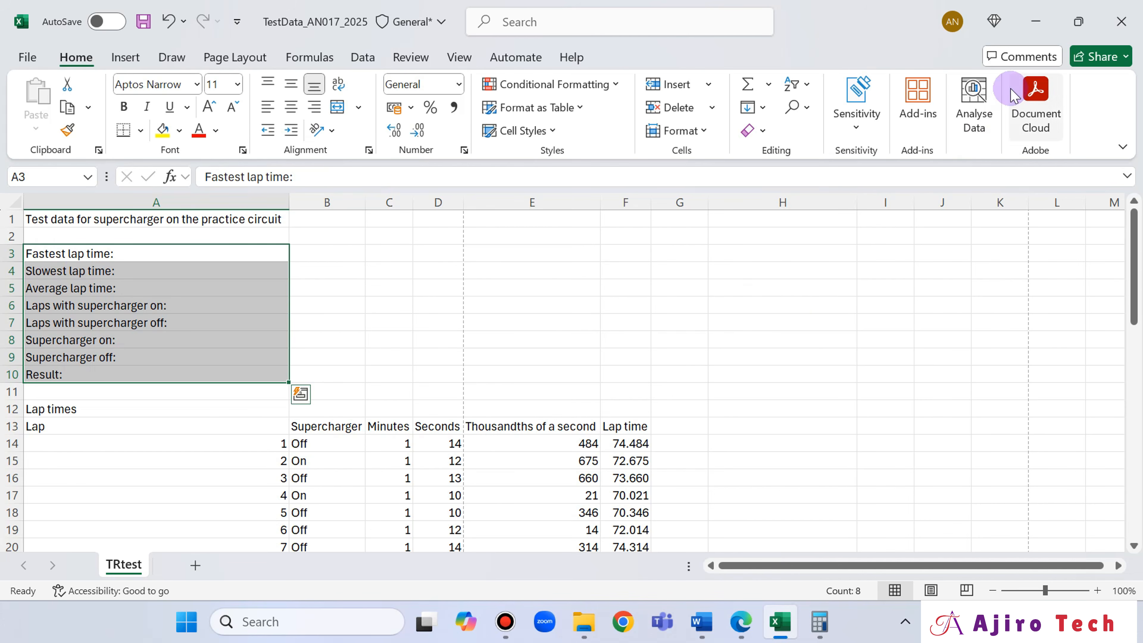
- Switch to Edge and read question 14's merging and formatting instructions on page 6
{"action": "left_click", "coordinate": [743, 622]}
{"action": "scroll", "coordinate": [676, 289], "scroll_direction": "down", "scroll_amount": 10}
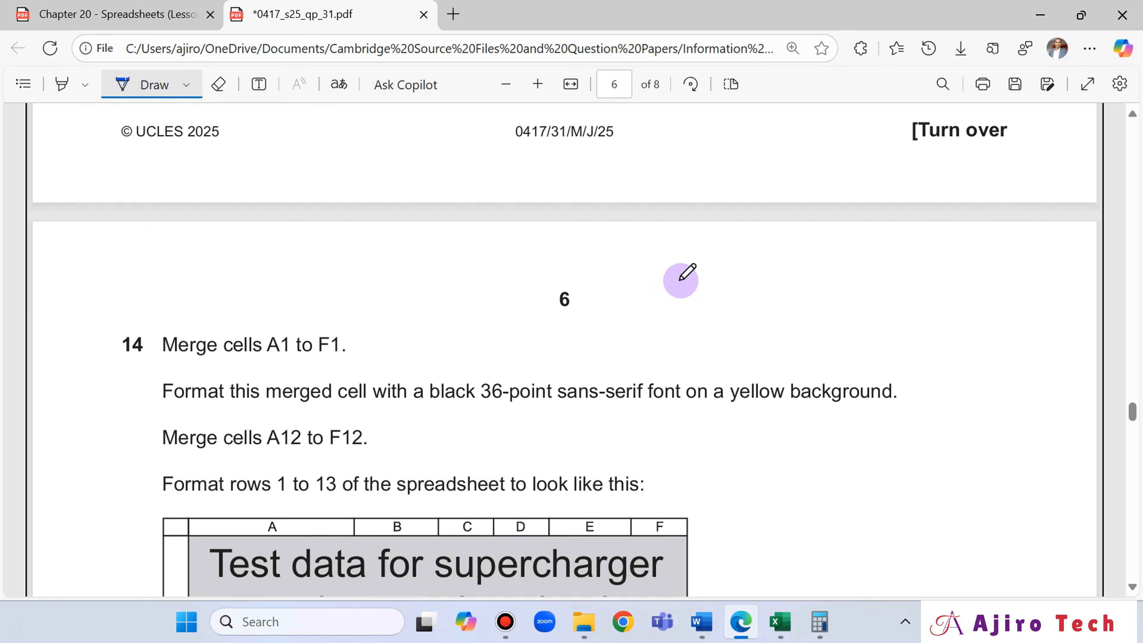
{"action": "scroll", "coordinate": [683, 274], "scroll_direction": "down", "scroll_amount": 2}
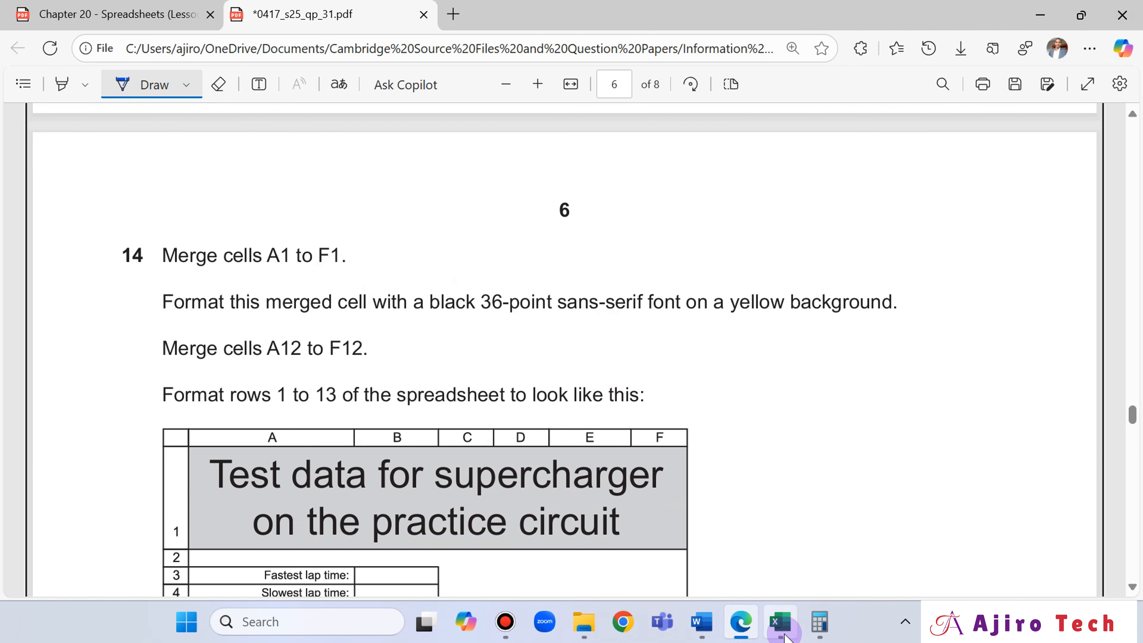
- In Excel, merge cells A1 to F1 without centring the title
{"action": "left_click", "coordinate": [781, 622]}
{"action": "left_click", "coordinate": [114, 221]}
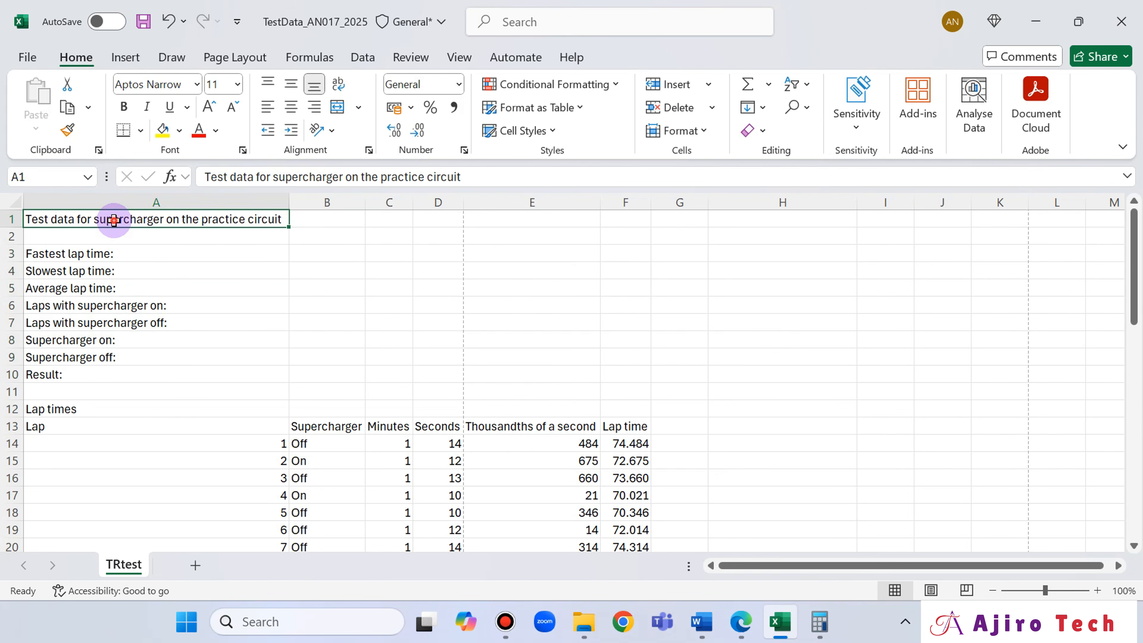
{"action": "left_click_drag", "start_coordinate": [114, 220], "coordinate": [622, 213]}
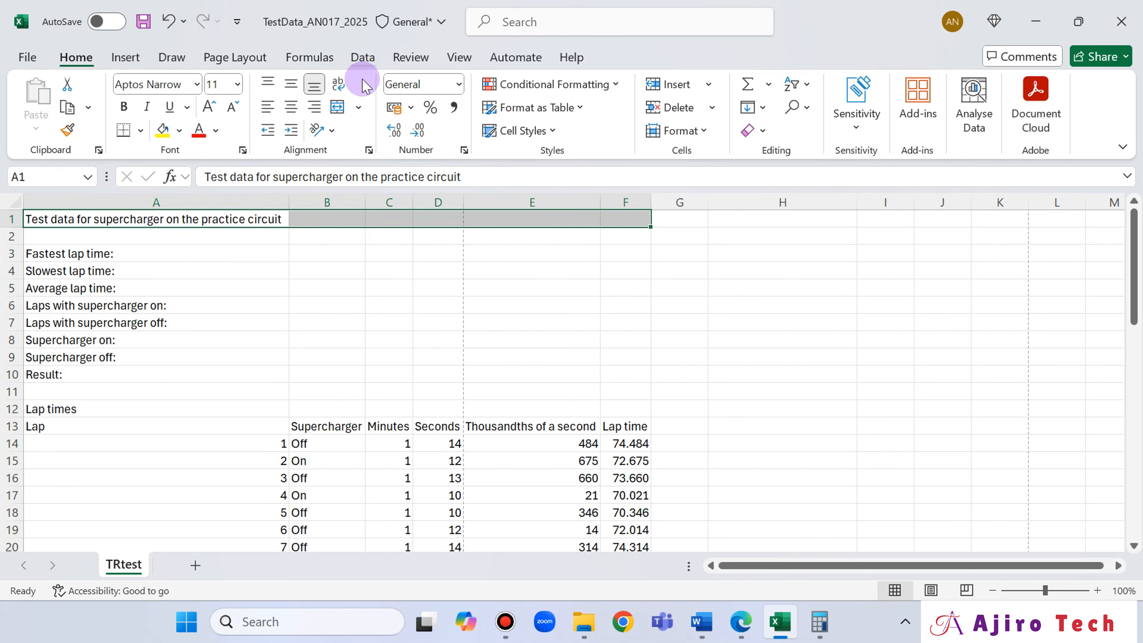
{"action": "left_click", "coordinate": [359, 107]}
{"action": "left_click", "coordinate": [367, 185]}
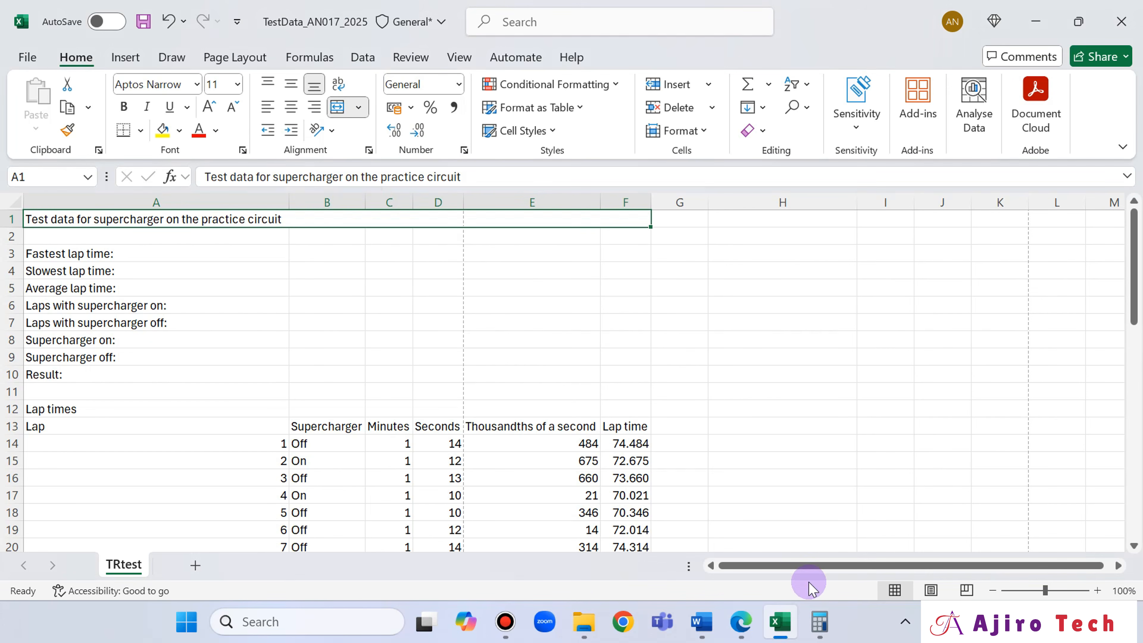
- Check question 14 in Edge and format the merged title cell in Excel with a 36-point font size and a yellow fill
{"action": "left_click", "coordinate": [740, 622]}
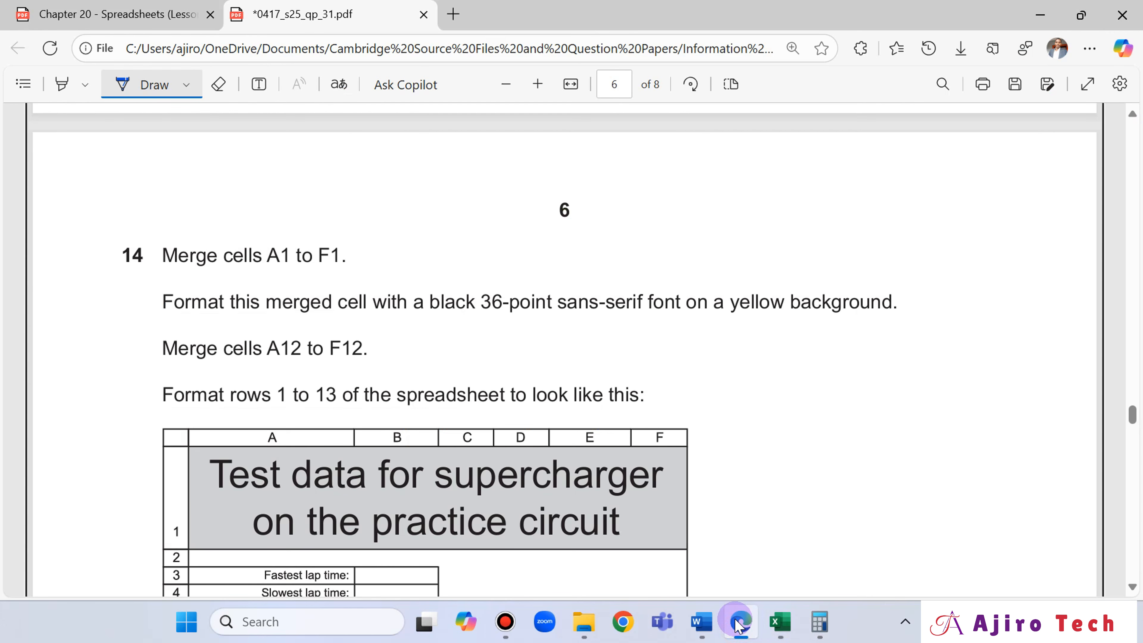
{"action": "left_click", "coordinate": [739, 622]}
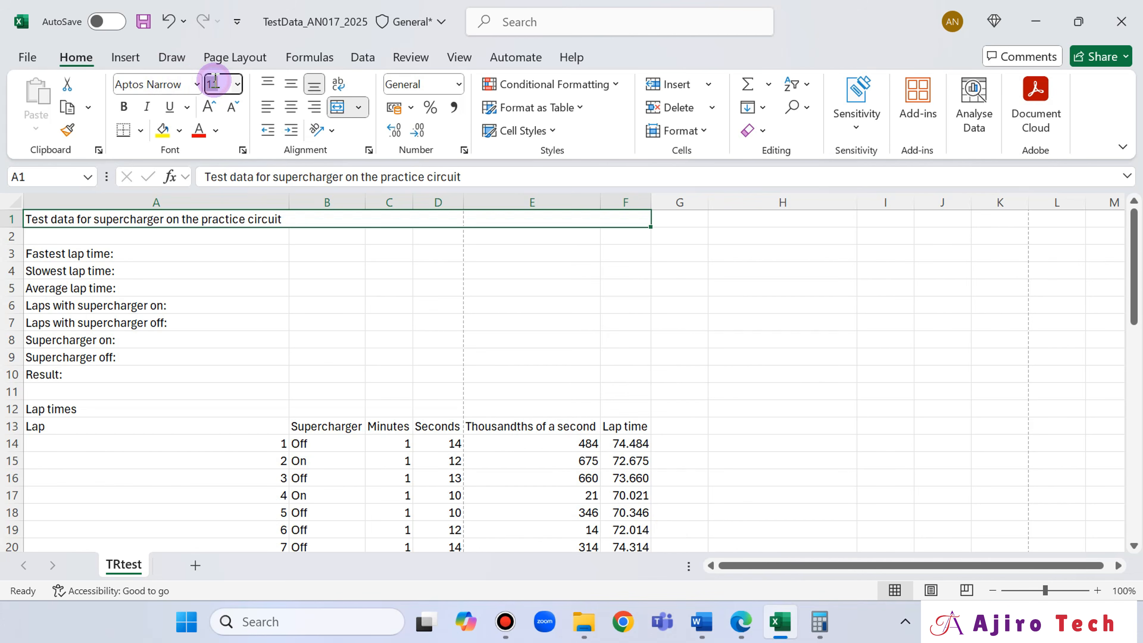
{"action": "key", "text": "Return"}
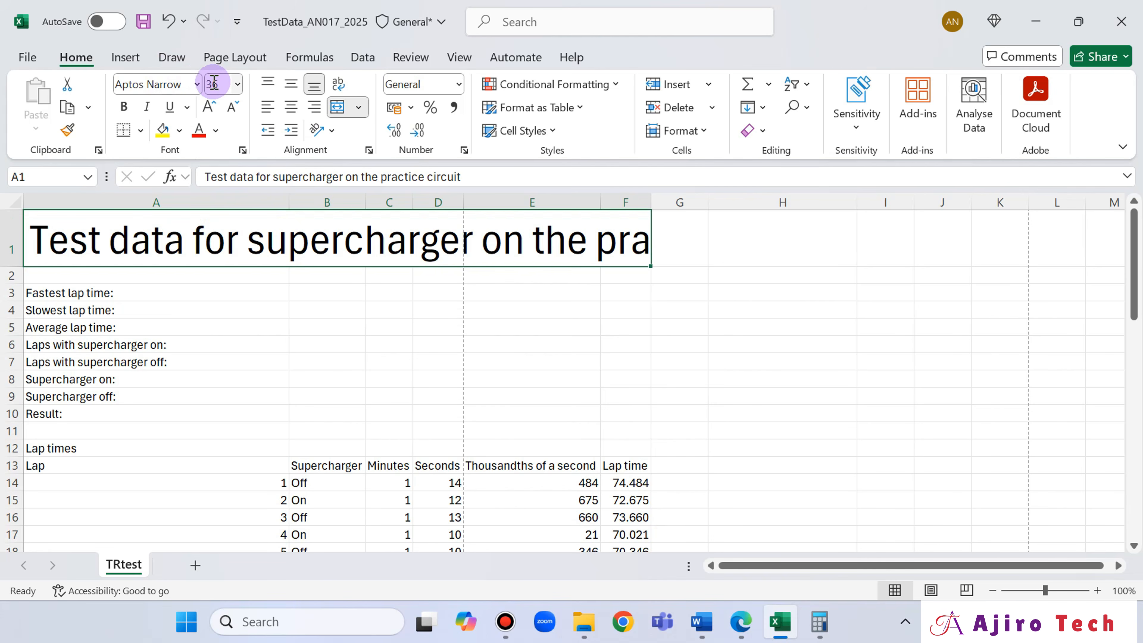
{"action": "left_click", "coordinate": [742, 622]}
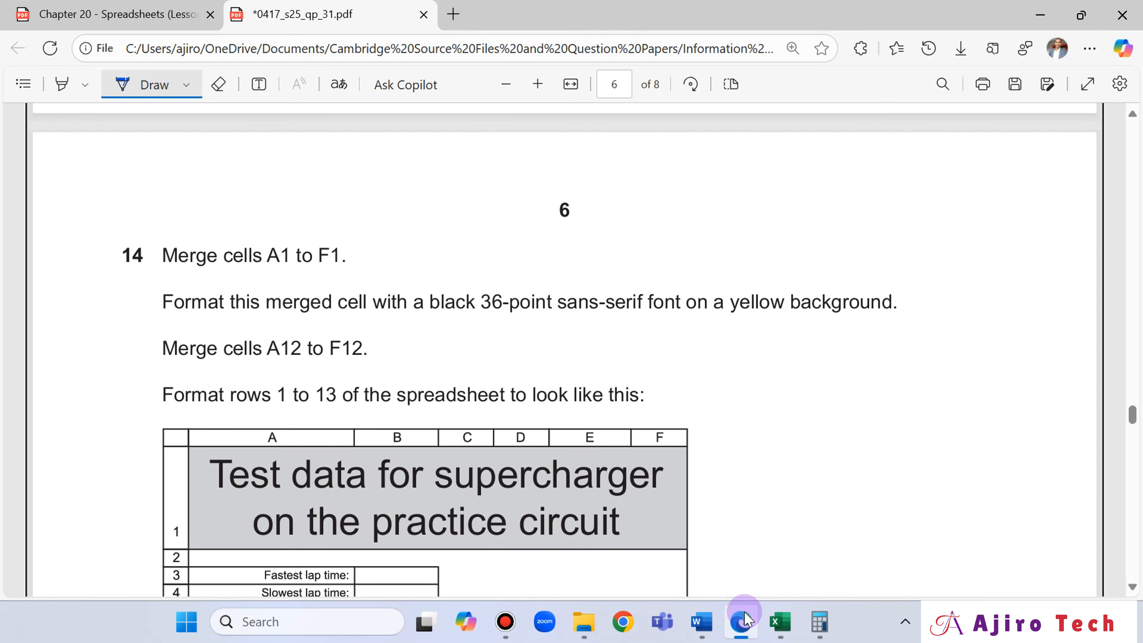
{"action": "left_click", "coordinate": [741, 621]}
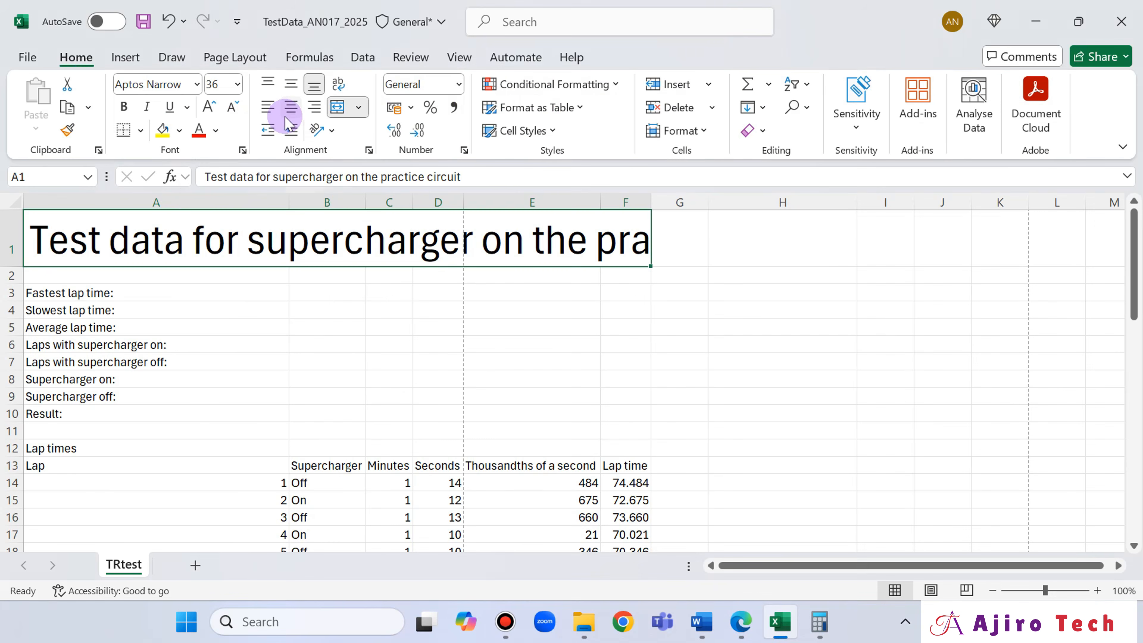
{"action": "left_click", "coordinate": [179, 131]}
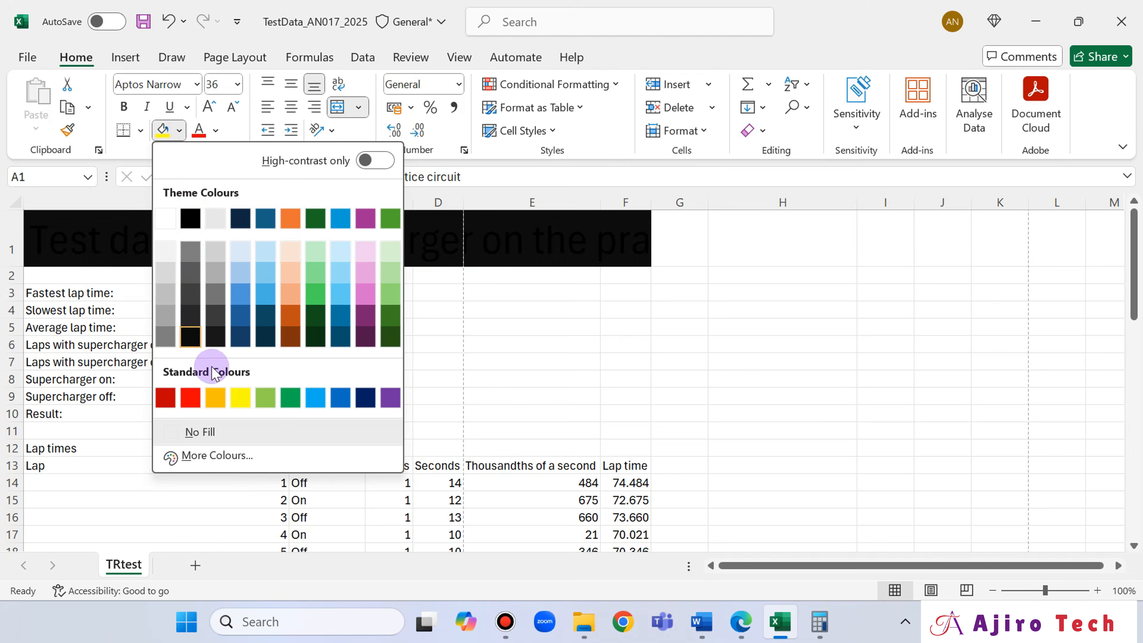
{"action": "left_click", "coordinate": [238, 391]}
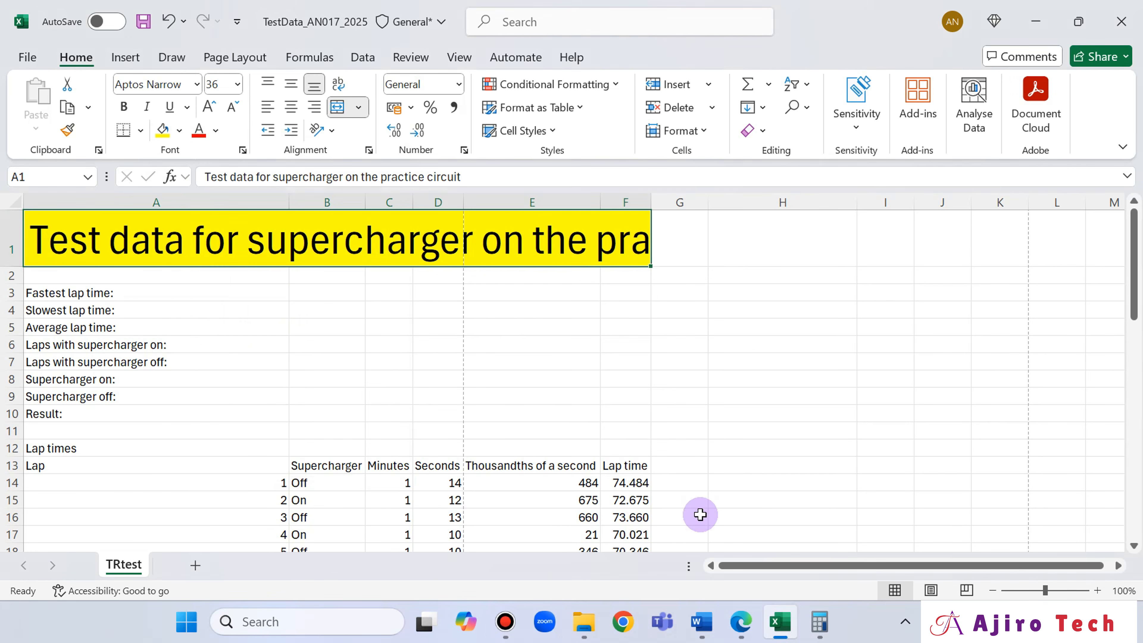
- Check question 14 in Edge and merge cells A12 to F12 in Excel without centring the Lap times heading
{"action": "left_click", "coordinate": [735, 629]}
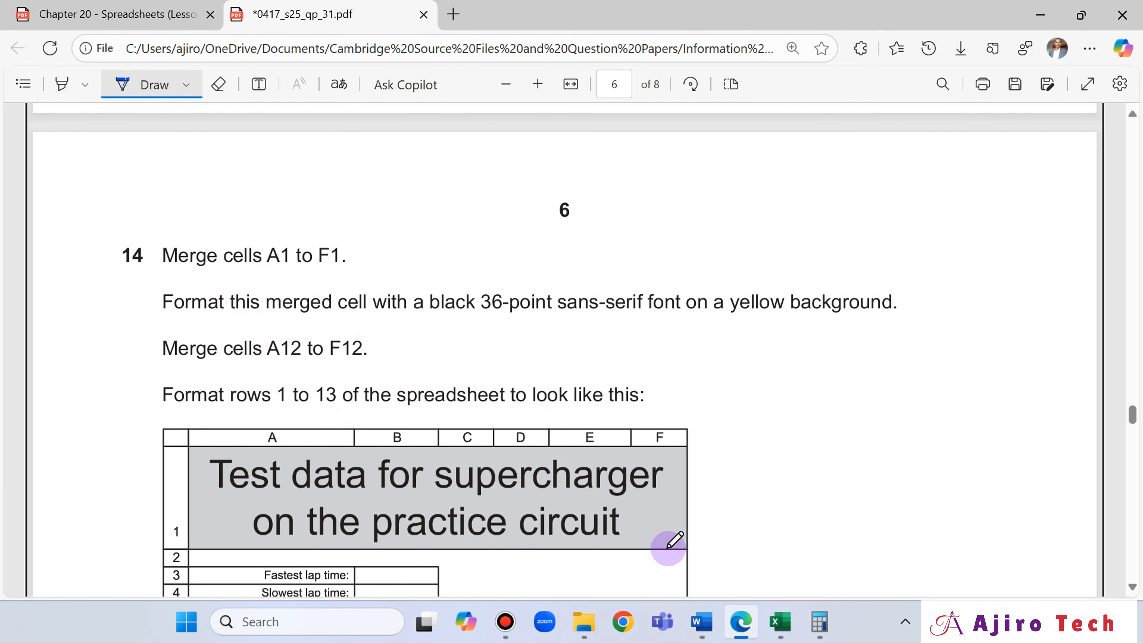
{"action": "left_click", "coordinate": [780, 623]}
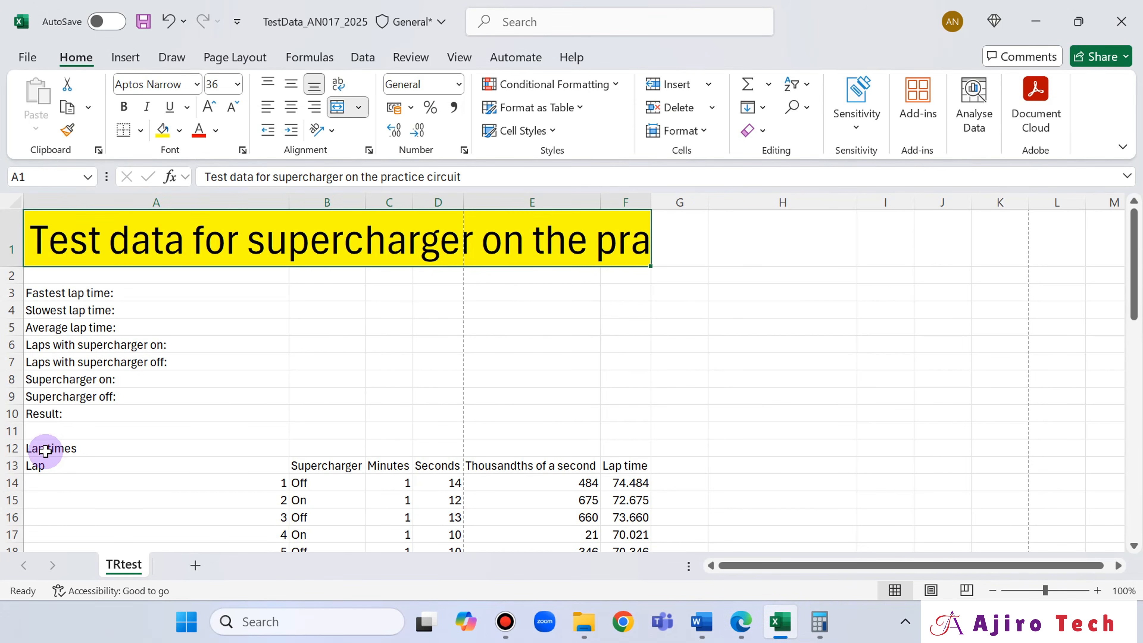
{"action": "left_click_drag", "start_coordinate": [45, 448], "coordinate": [325, 447]}
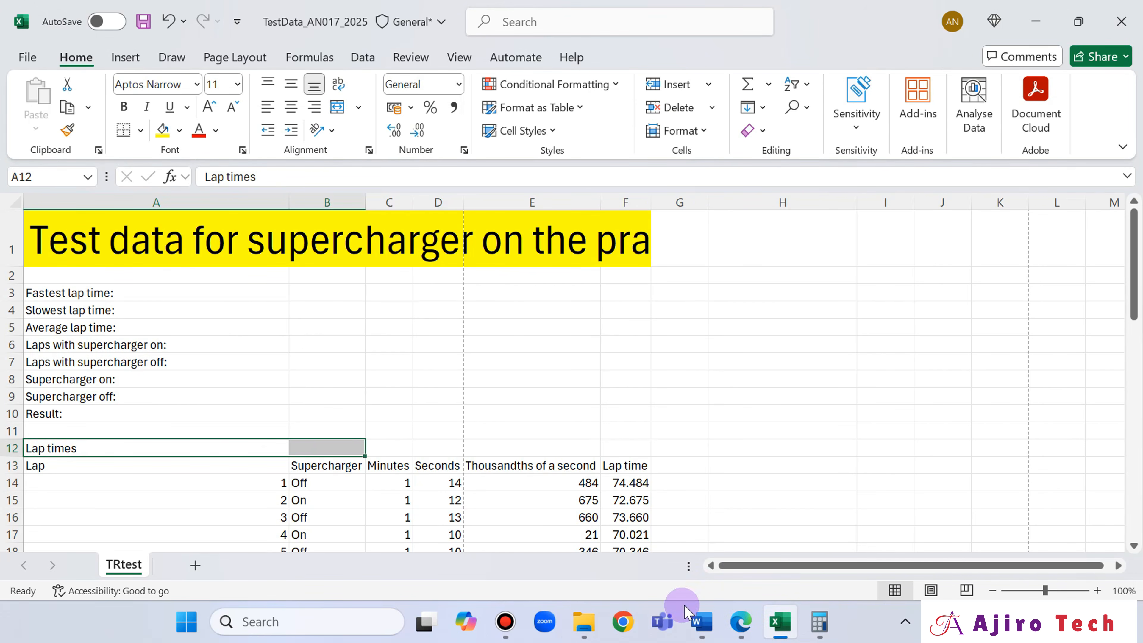
{"action": "left_click", "coordinate": [747, 624]}
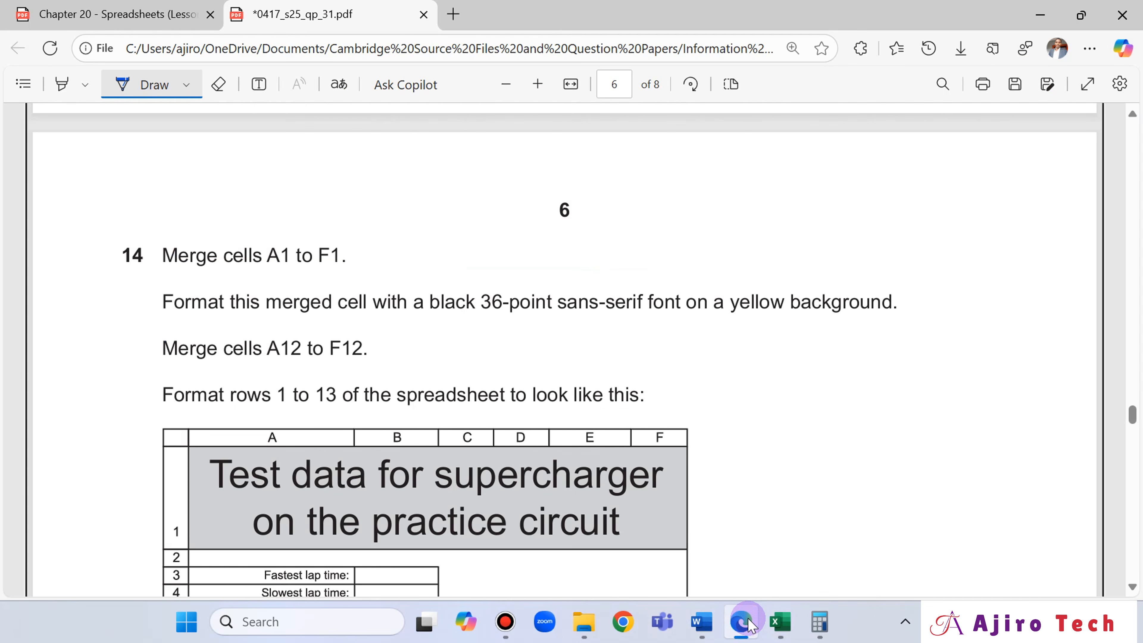
{"action": "left_click", "coordinate": [748, 624]}
{"action": "left_click", "coordinate": [238, 448]}
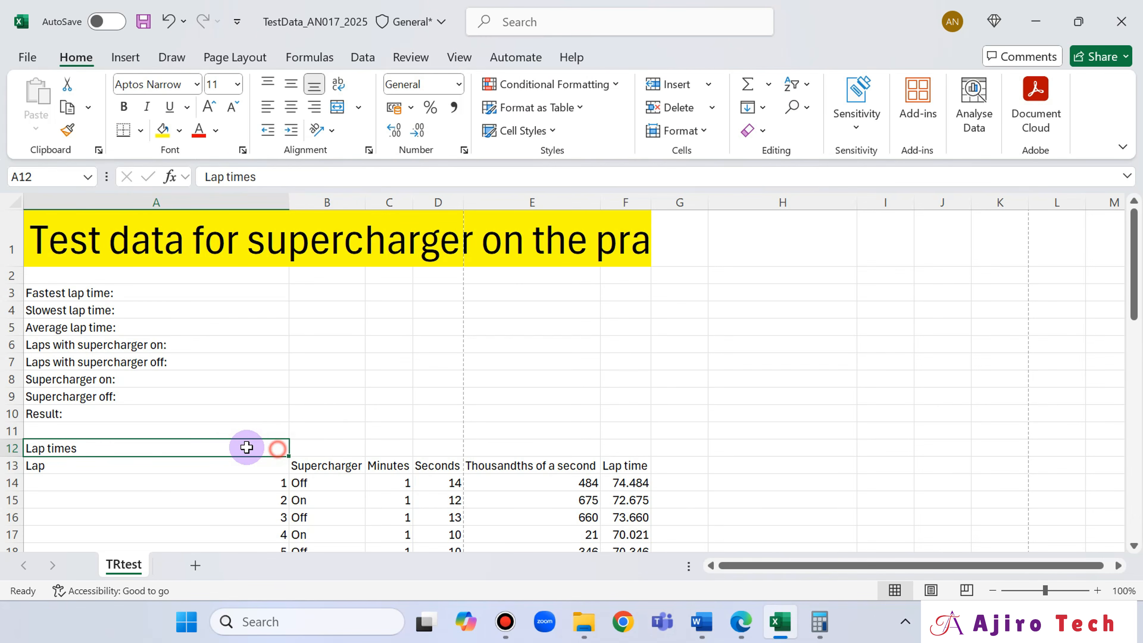
{"action": "left_click_drag", "start_coordinate": [311, 436], "coordinate": [615, 443]}
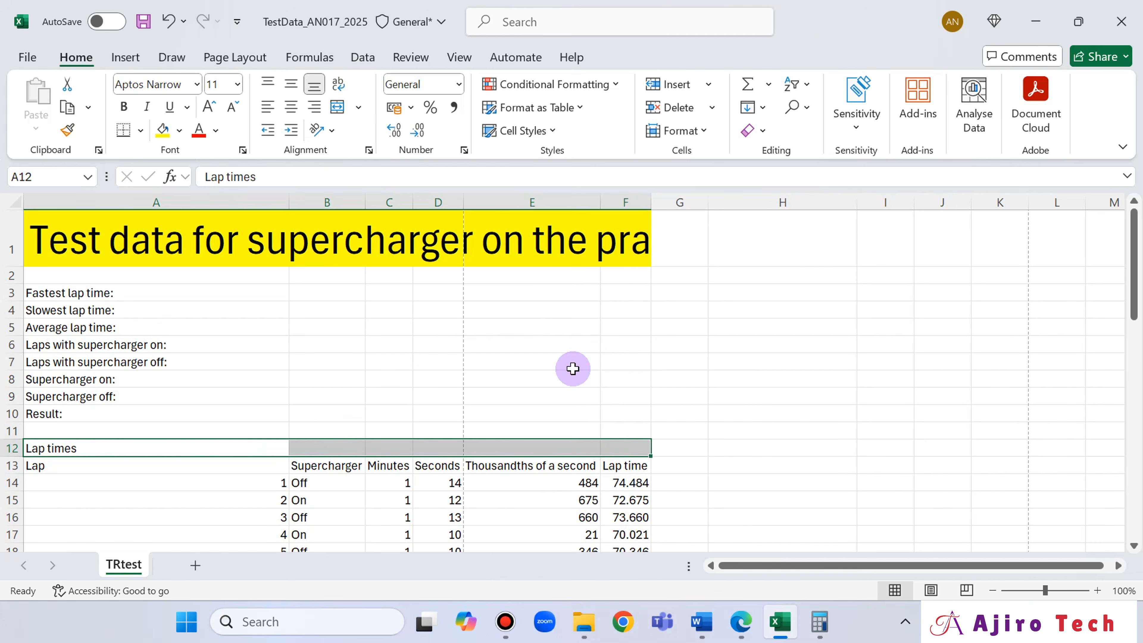
{"action": "left_click", "coordinate": [366, 113]}
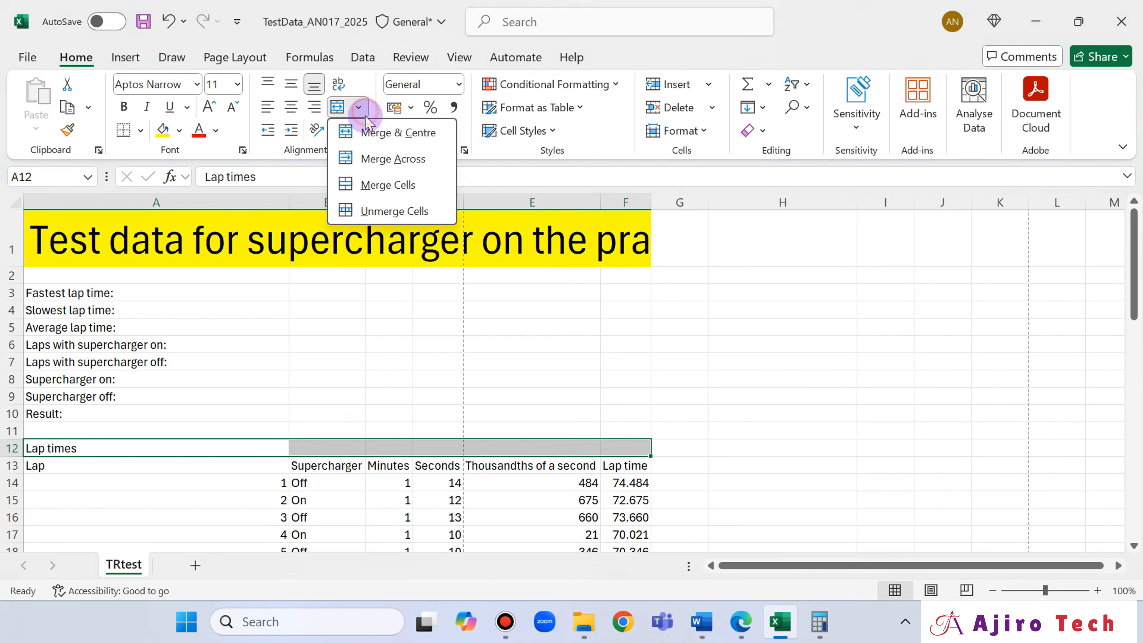
{"action": "left_click", "coordinate": [370, 183]}
- Switch to Edge and examine the layout question 14 requires for rows 1 to 13
{"action": "left_click", "coordinate": [753, 627]}
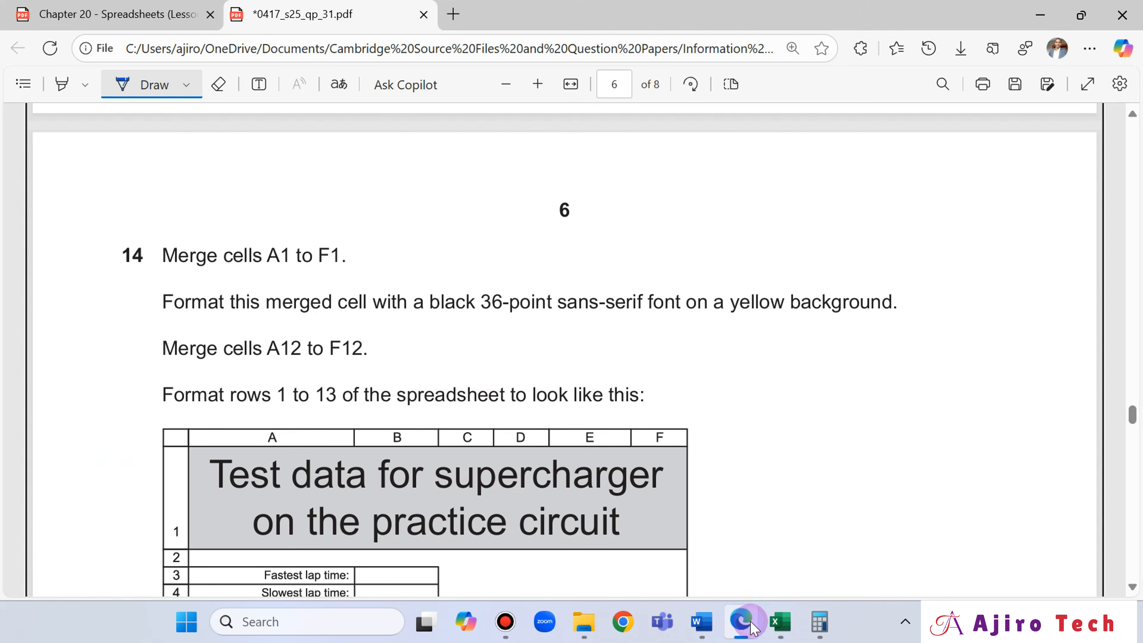
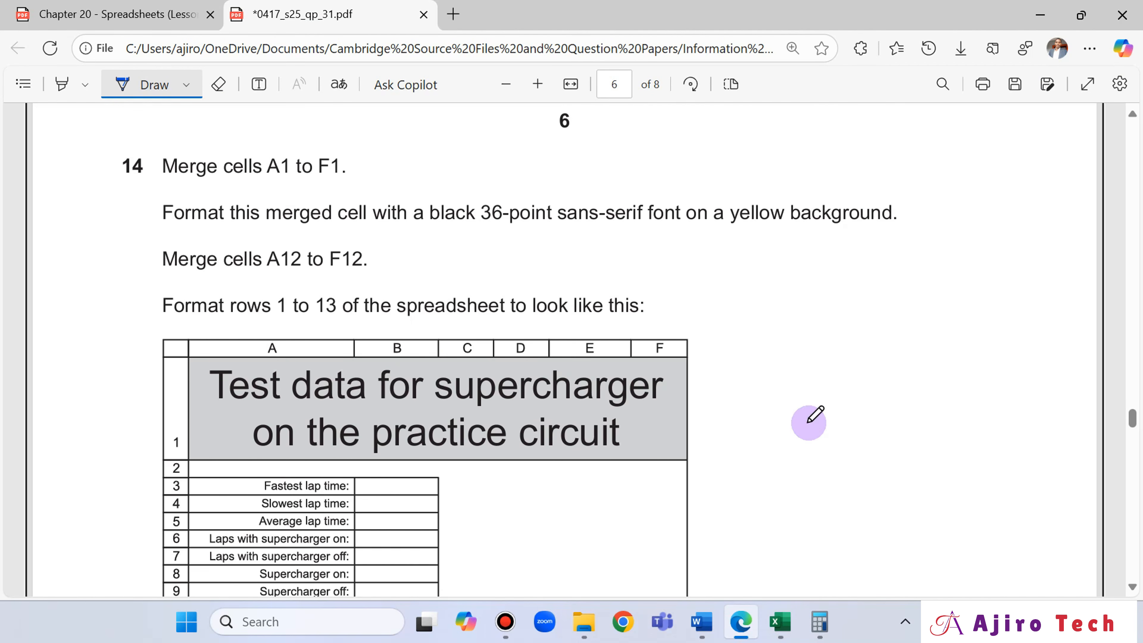
- Check question 14's layout in Edge and wrap the text in row 13 in Excel
{"action": "left_click", "coordinate": [761, 630]}
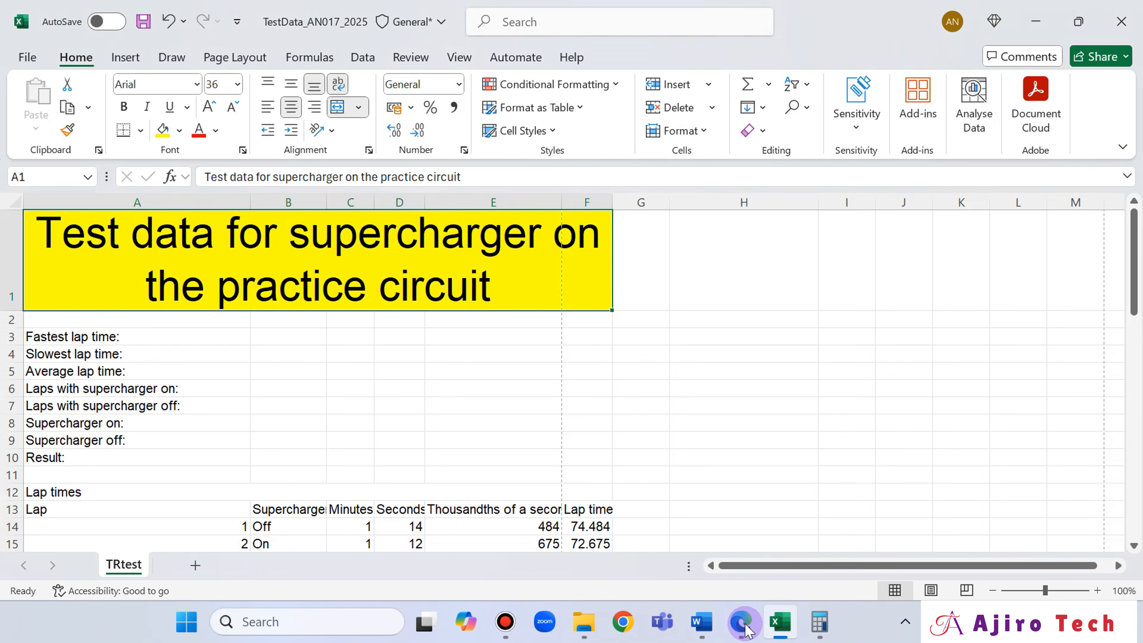
{"action": "left_click", "coordinate": [745, 632]}
{"action": "left_click", "coordinate": [745, 631]}
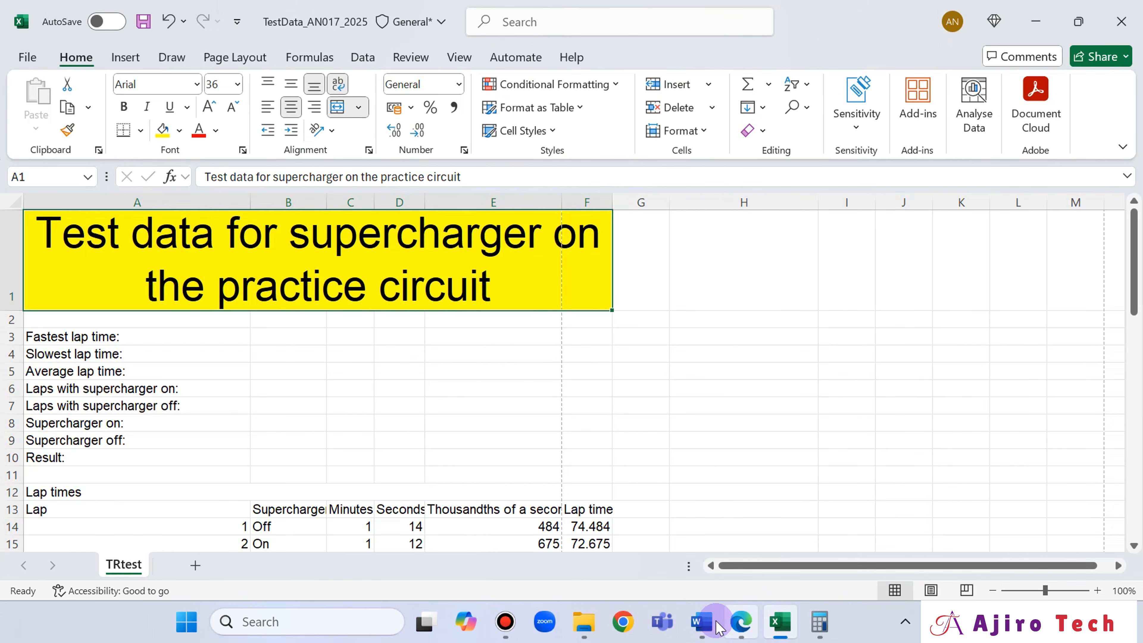
{"action": "left_click", "coordinate": [740, 623]}
{"action": "scroll", "coordinate": [722, 233], "scroll_direction": "down", "scroll_amount": 2}
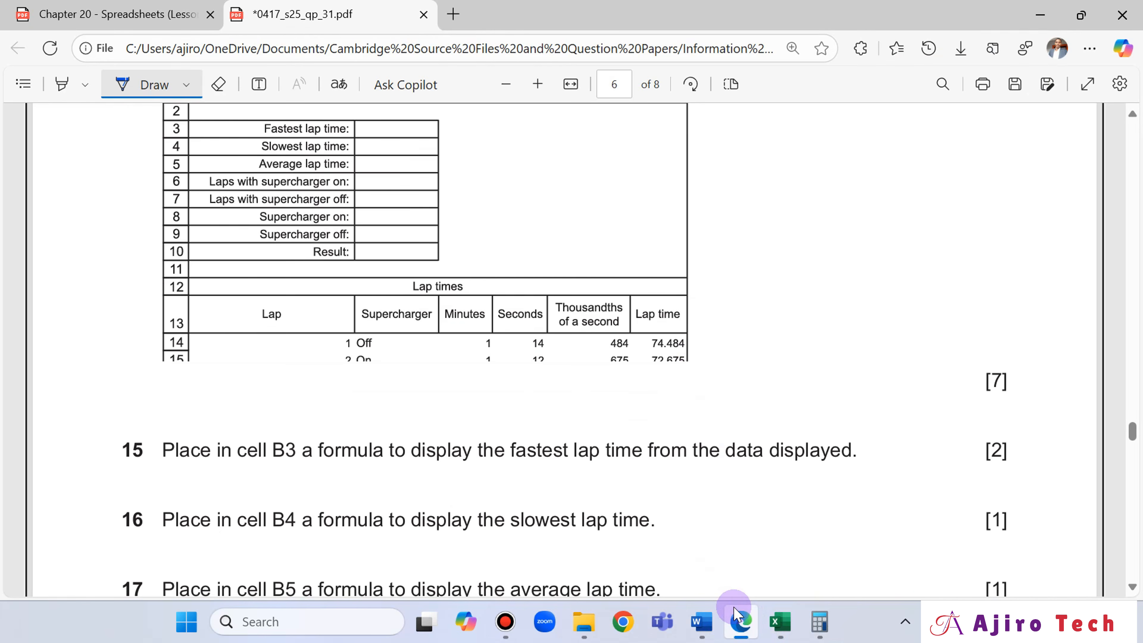
{"action": "left_click", "coordinate": [745, 618]}
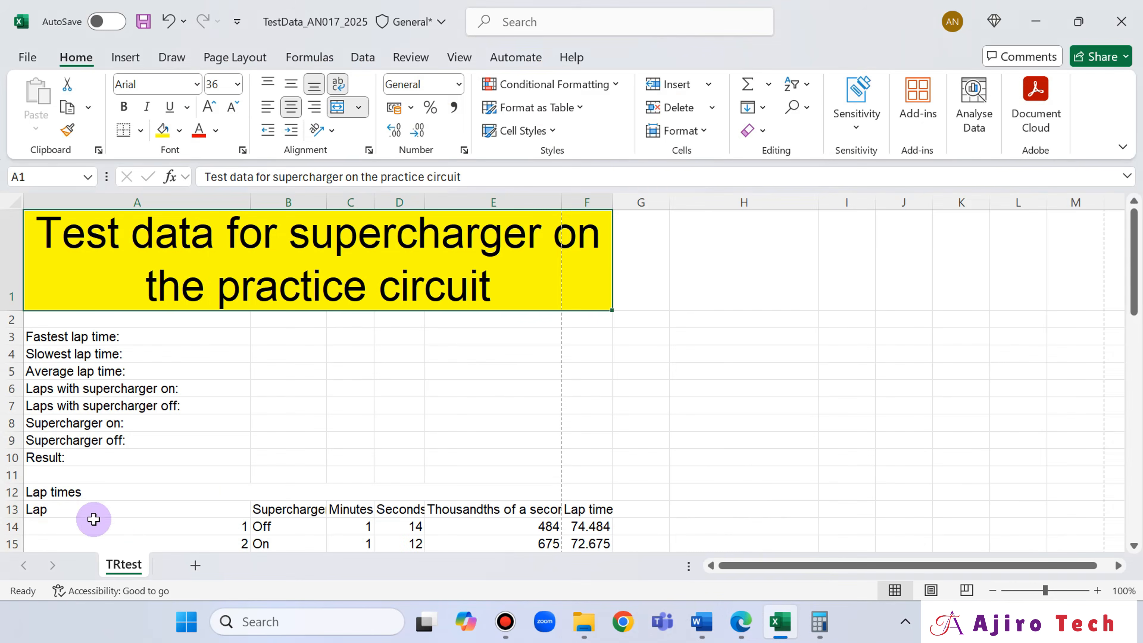
{"action": "left_click", "coordinate": [11, 510]}
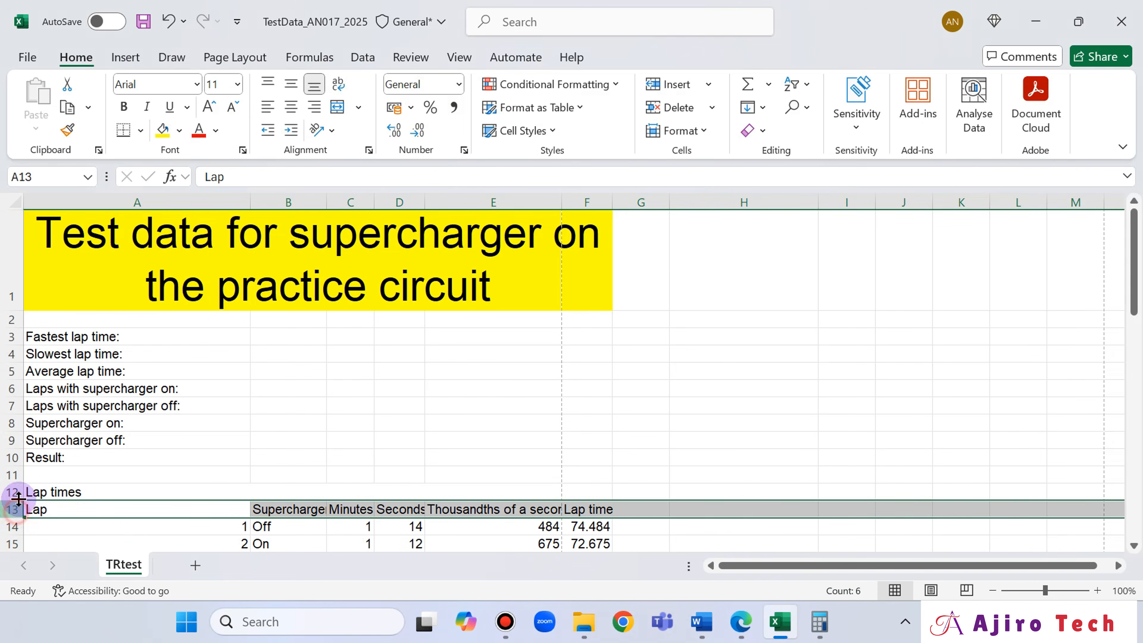
{"action": "left_click", "coordinate": [349, 91]}
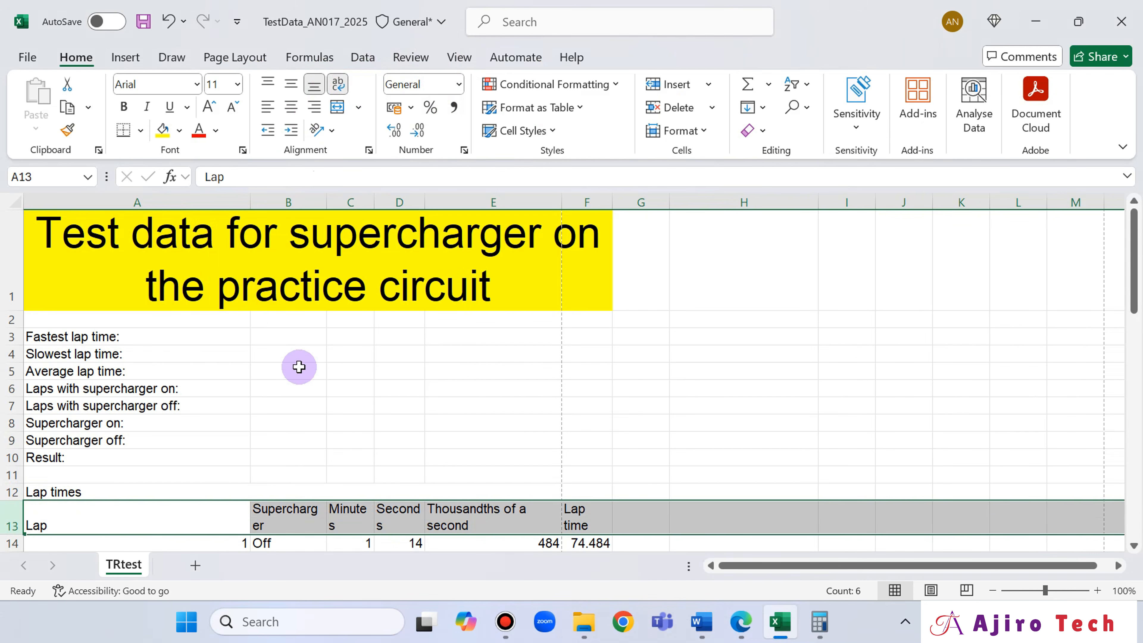
{"action": "left_click", "coordinate": [182, 402]}
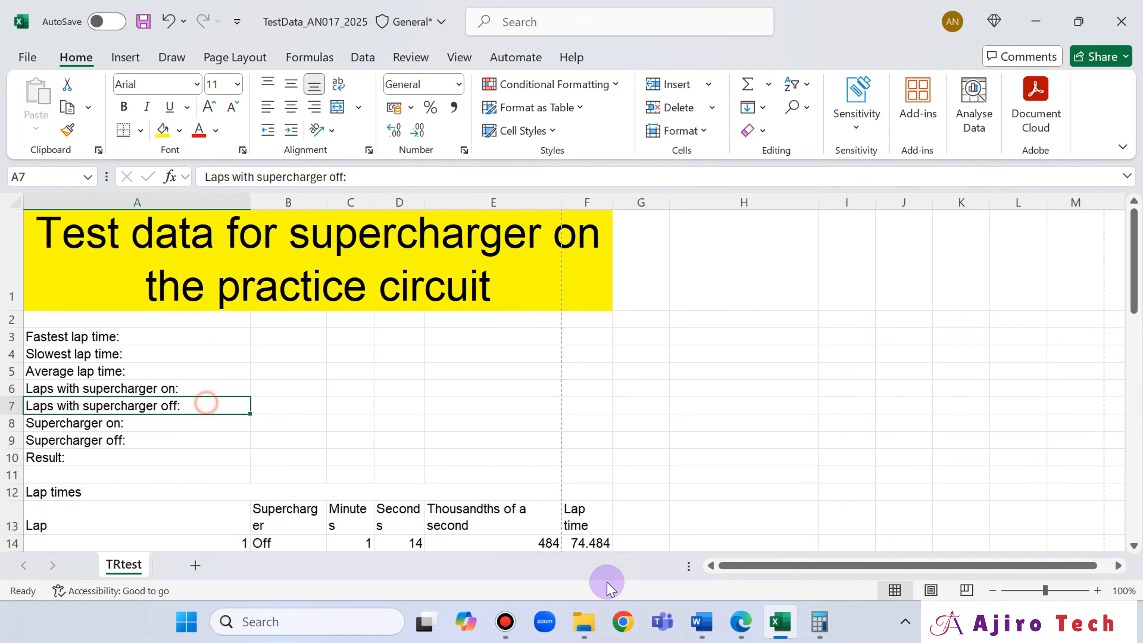
- Compare with the layout in Edge and centre the headings in A13 to F13 horizontally and vertically in Excel
{"action": "left_click", "coordinate": [744, 624]}
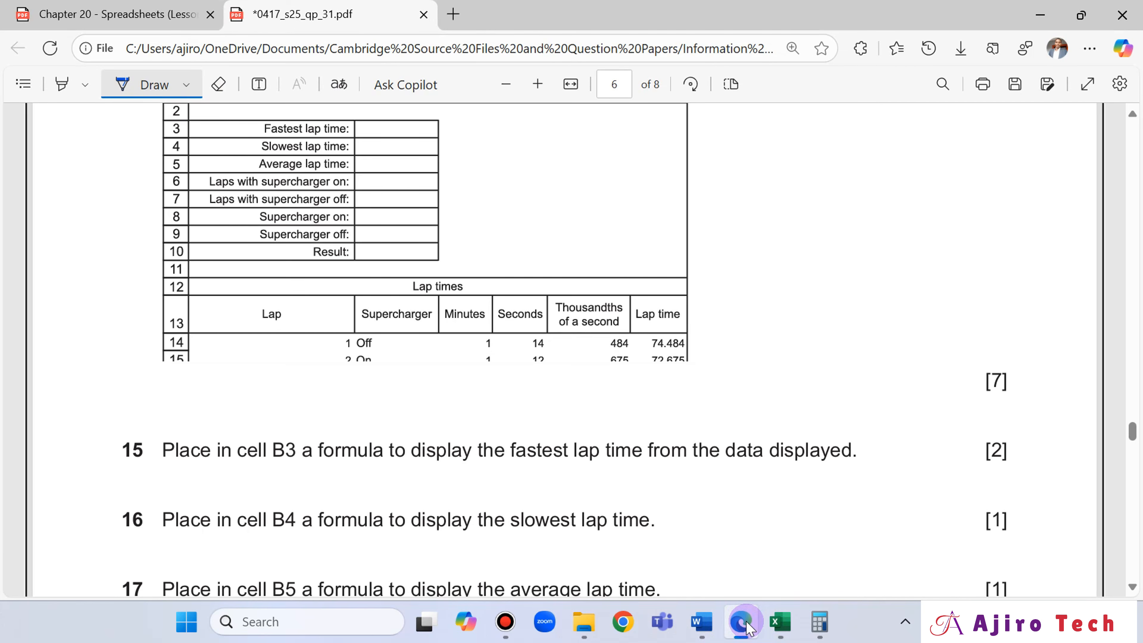
{"action": "left_click", "coordinate": [748, 628]}
{"action": "scroll", "coordinate": [301, 467], "scroll_direction": "down", "scroll_amount": 1}
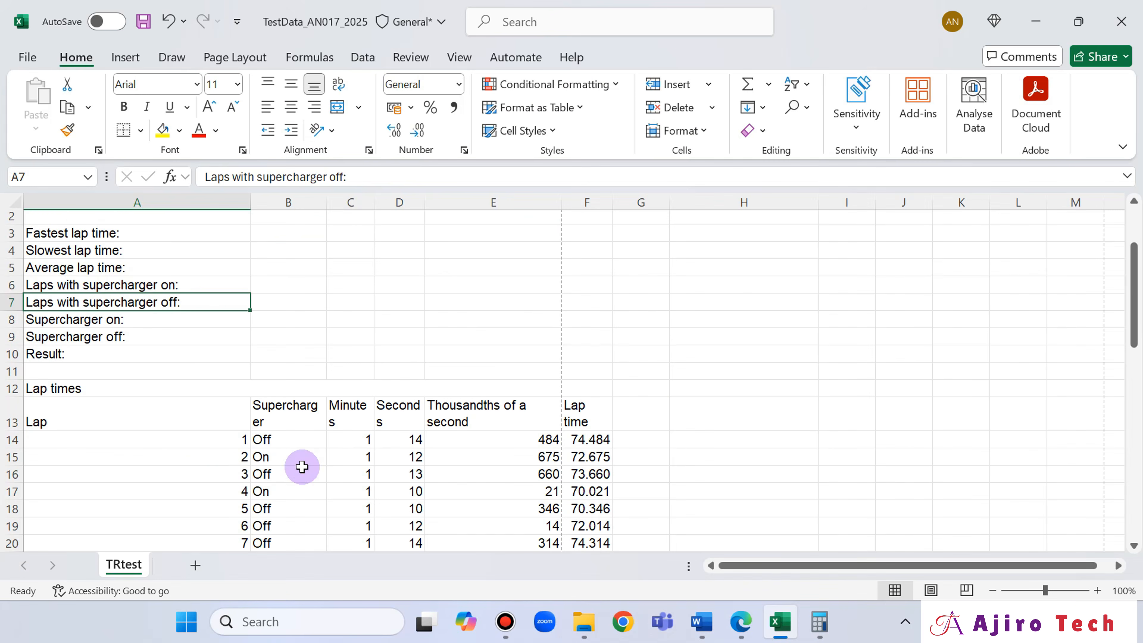
{"action": "left_click", "coordinate": [135, 428]}
{"action": "left_click_drag", "start_coordinate": [199, 421], "coordinate": [578, 408]}
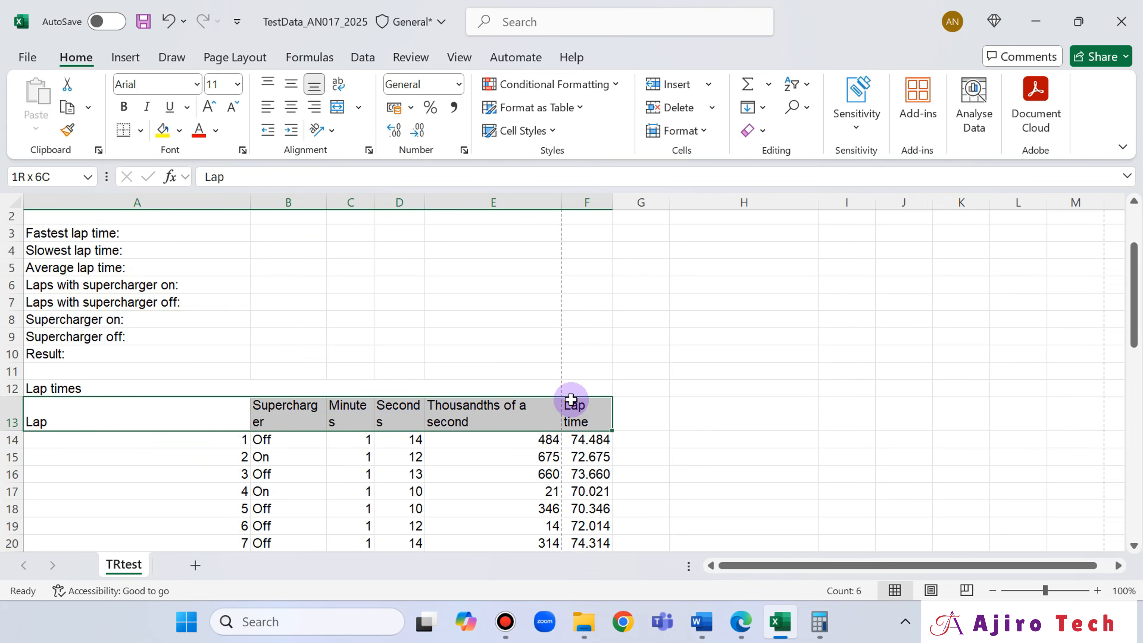
{"action": "left_click", "coordinate": [291, 107]}
{"action": "left_click", "coordinate": [741, 625]}
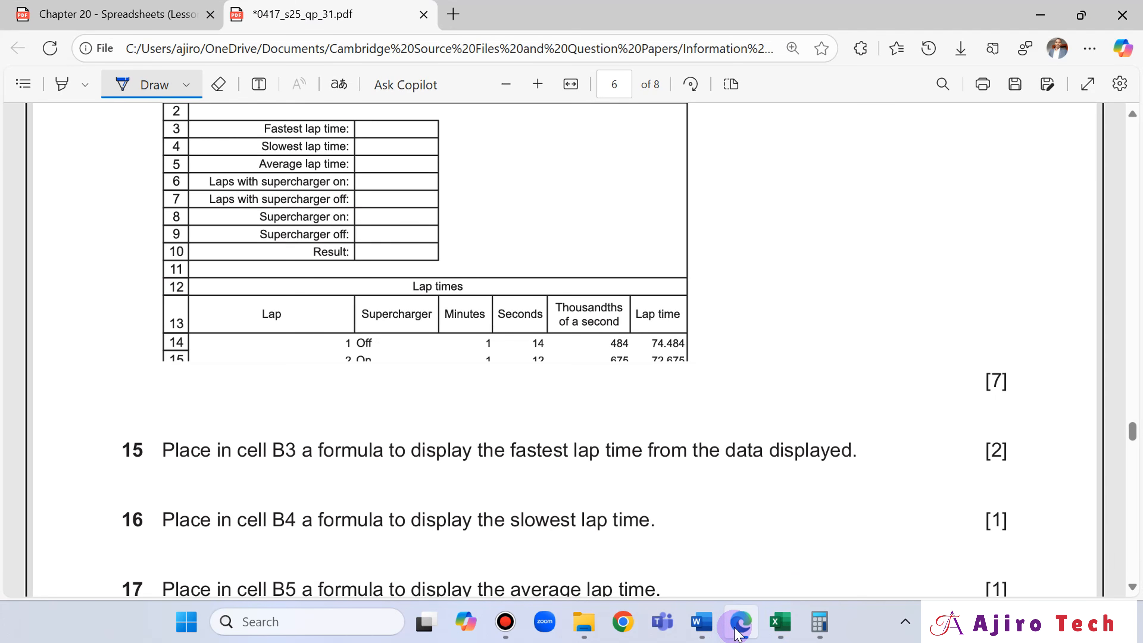
{"action": "left_click", "coordinate": [740, 627]}
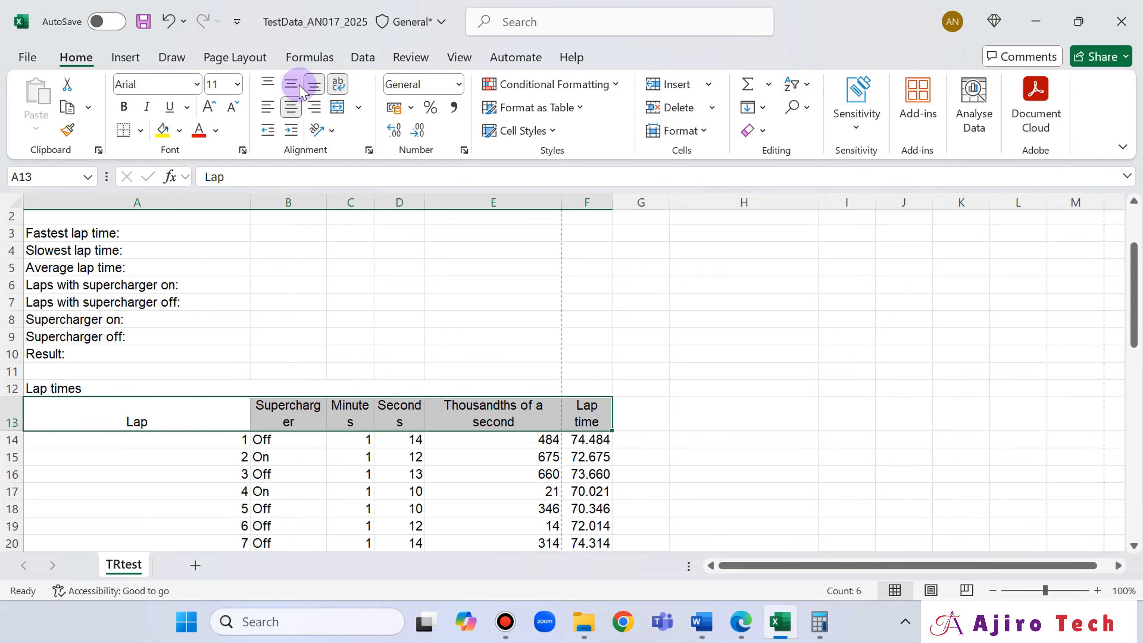
{"action": "left_click", "coordinate": [294, 85]}
- Check the layout in Edge and narrow column E in Excel so its heading breaks after "Thousandths"
{"action": "left_click", "coordinate": [741, 624]}
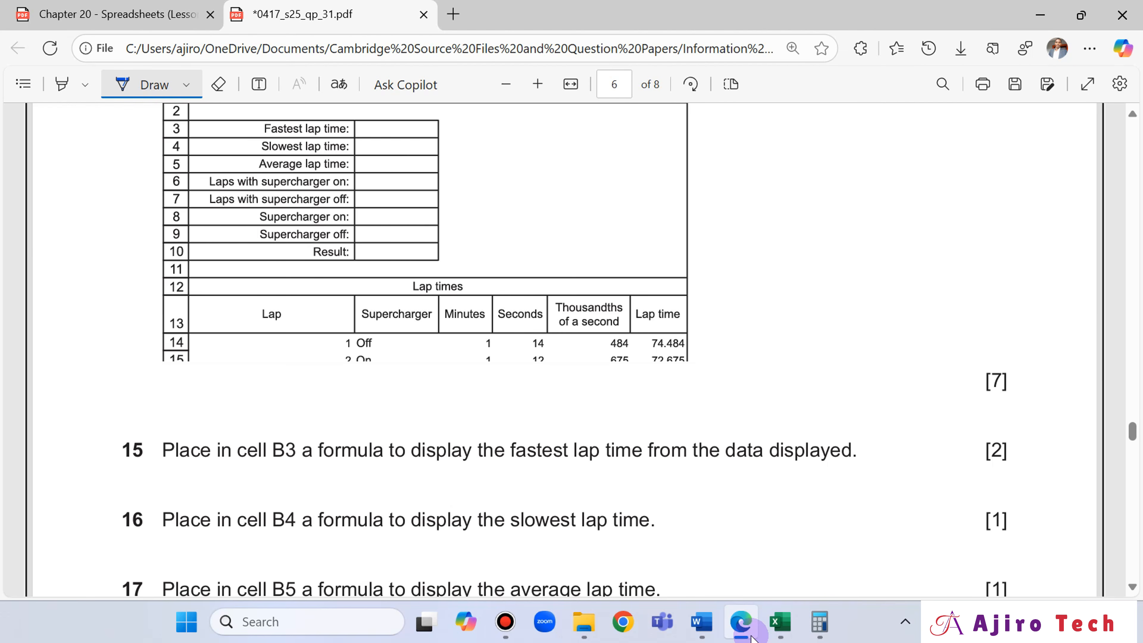
{"action": "left_click", "coordinate": [750, 635]}
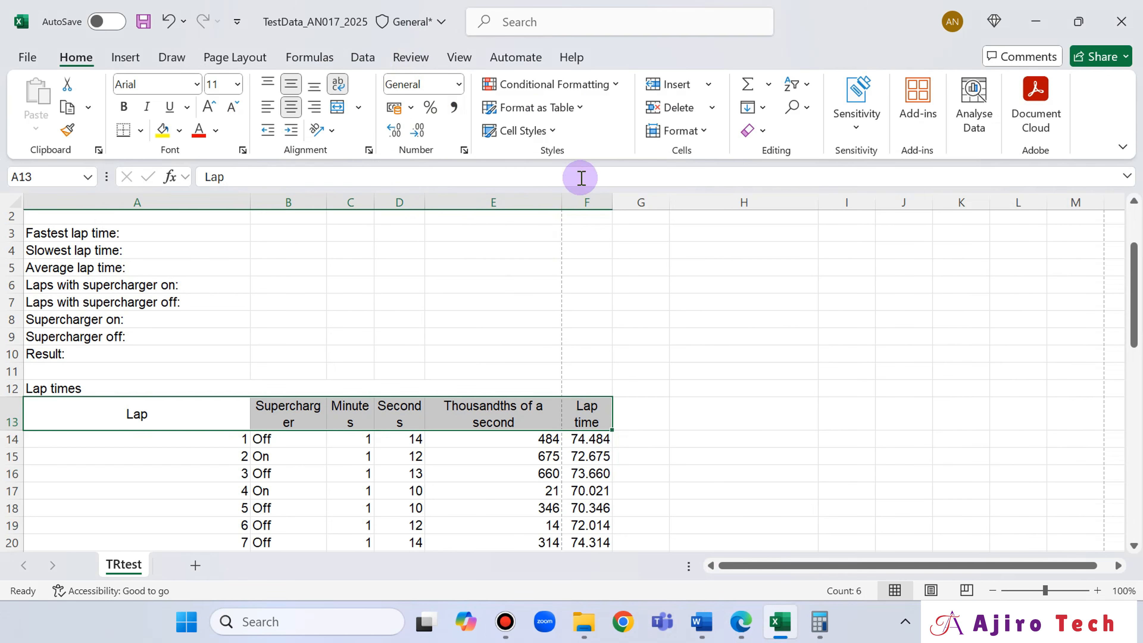
{"action": "left_click", "coordinate": [486, 455]}
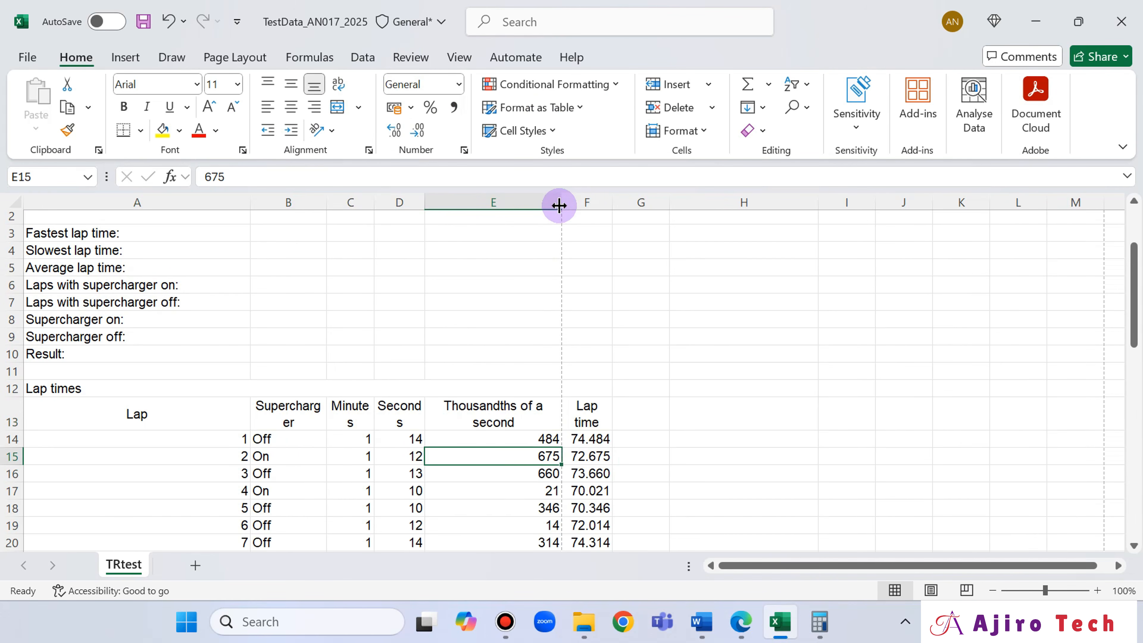
{"action": "left_click_drag", "start_coordinate": [559, 206], "coordinate": [515, 204]}
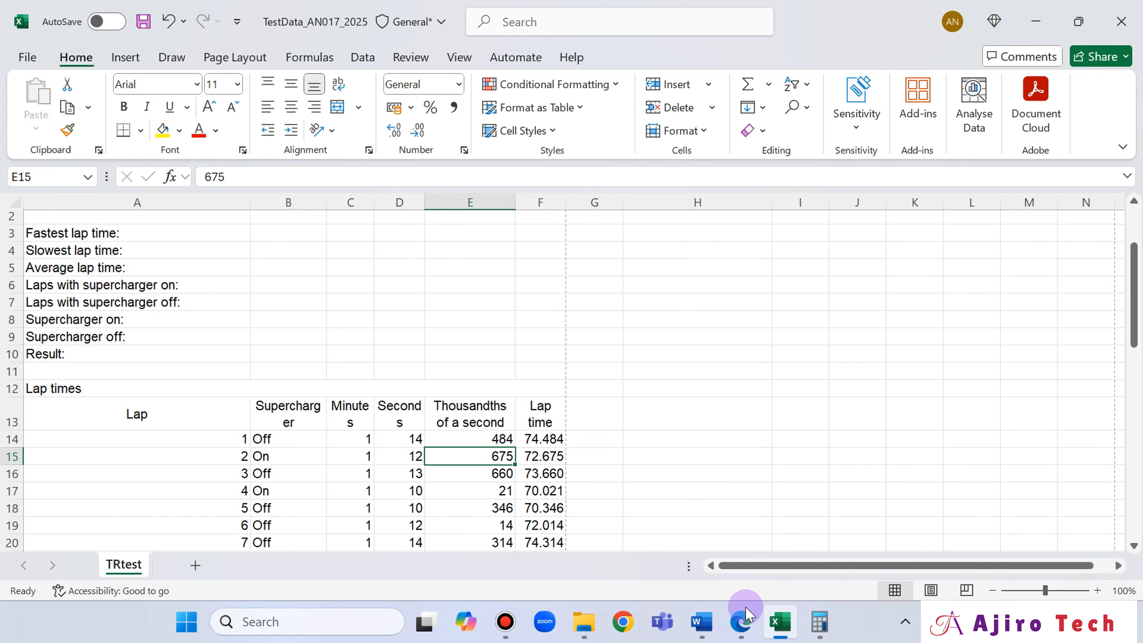
- Widen columns B, C and D in Excel so Supercharger, Minutes and Seconds each fit on one line
{"action": "left_click", "coordinate": [743, 622]}
{"action": "left_click", "coordinate": [747, 620]}
{"action": "left_click_drag", "start_coordinate": [426, 208], "coordinate": [336, 205]}
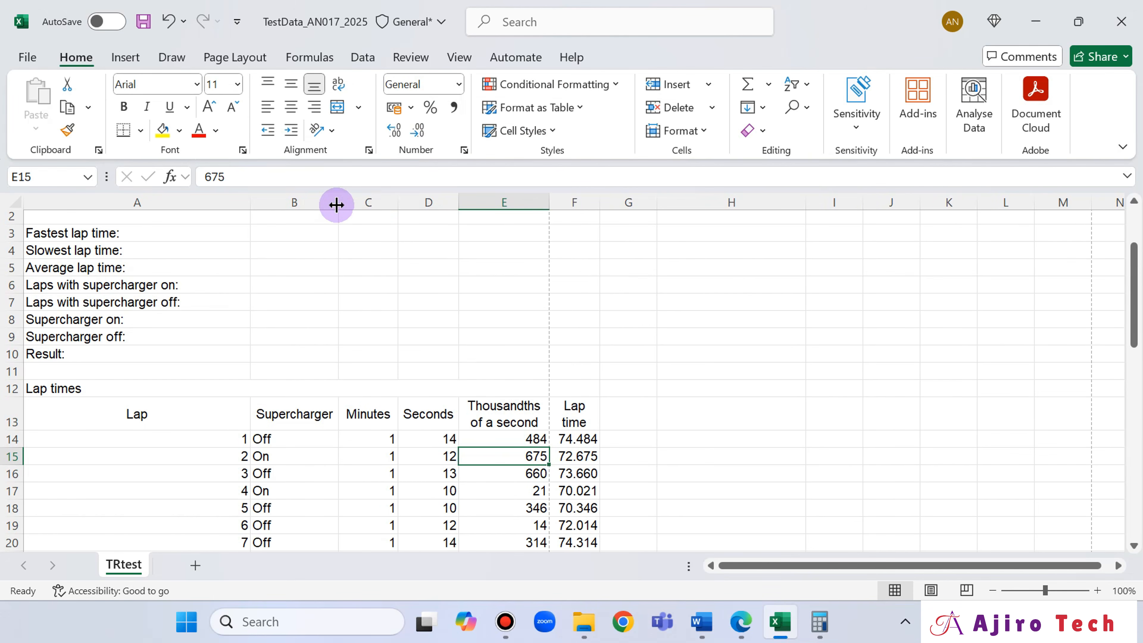
- Widen column F to fit "Lap time" on one line and narrow column A so the title breaks after "supercharger"
{"action": "left_click", "coordinate": [747, 631]}
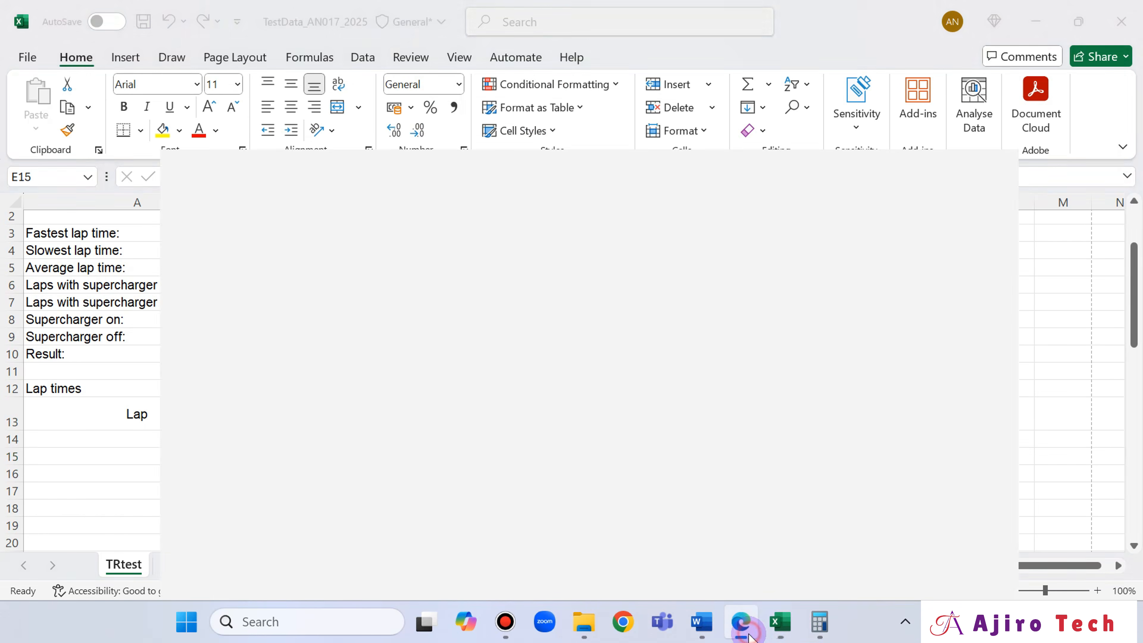
{"action": "left_click", "coordinate": [748, 630]}
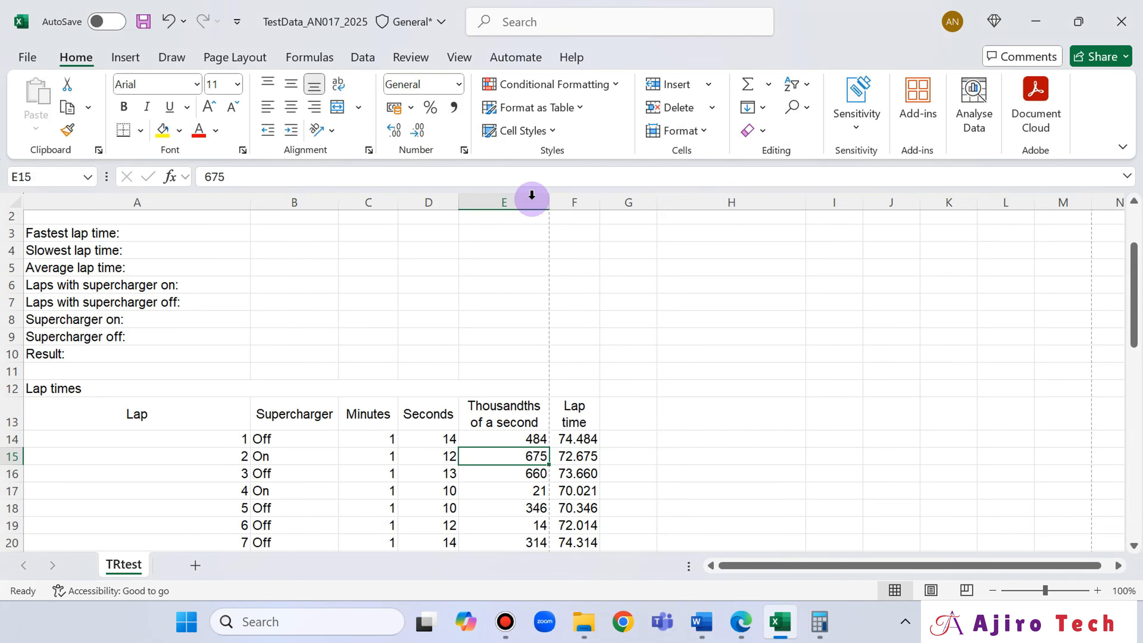
{"action": "left_click_drag", "start_coordinate": [600, 202], "coordinate": [616, 203]}
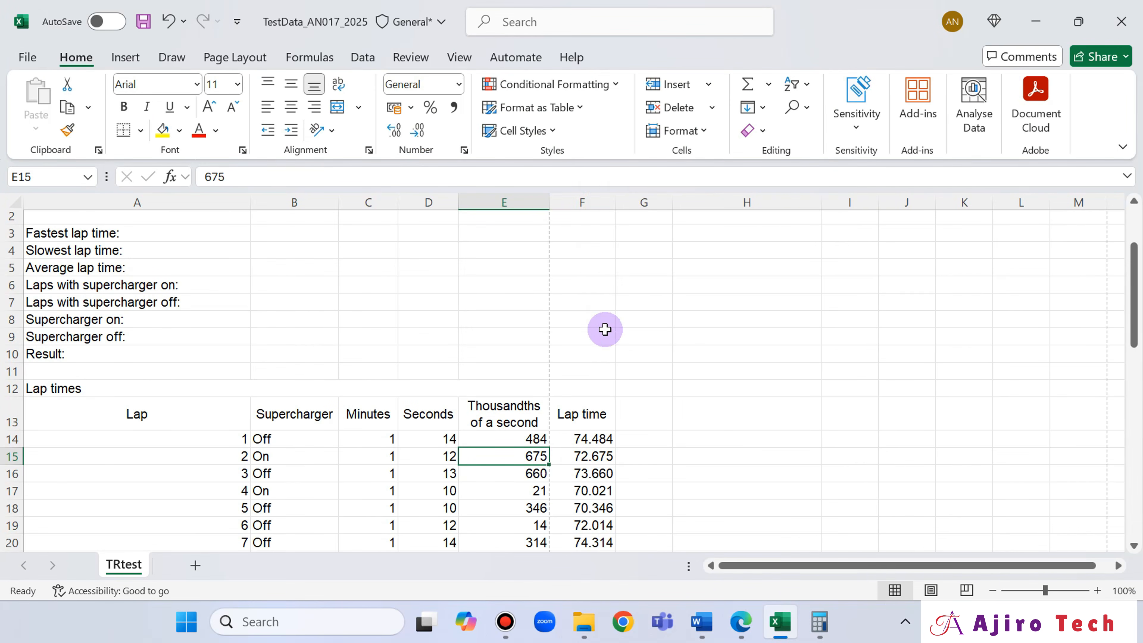
{"action": "scroll", "coordinate": [591, 371], "scroll_direction": "up", "scroll_amount": 1}
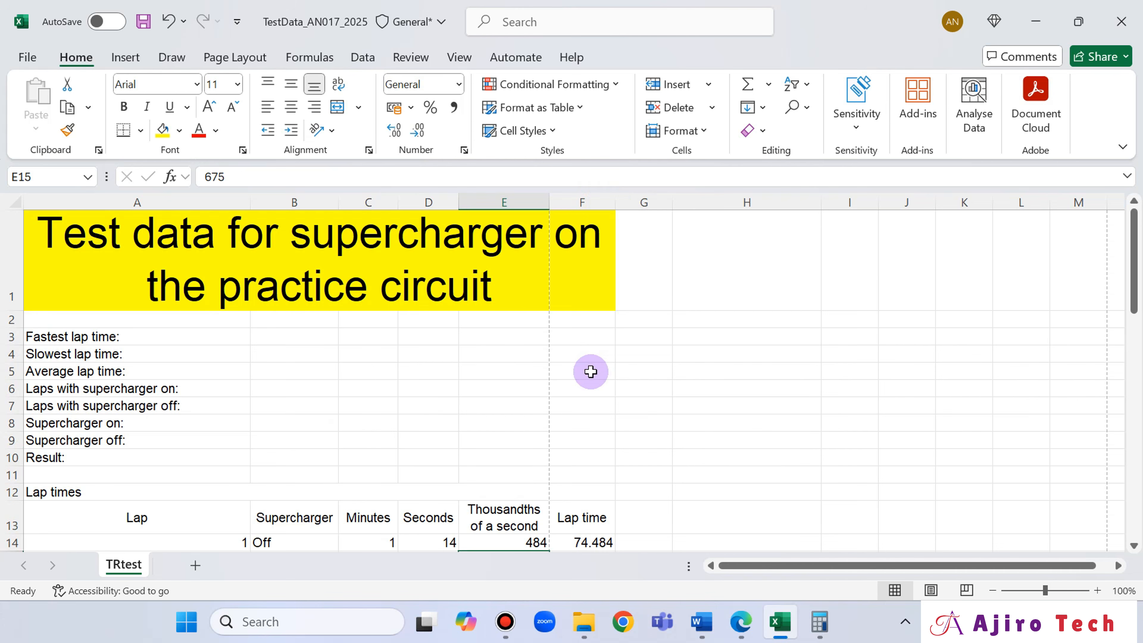
{"action": "left_click_drag", "start_coordinate": [248, 208], "coordinate": [229, 207]}
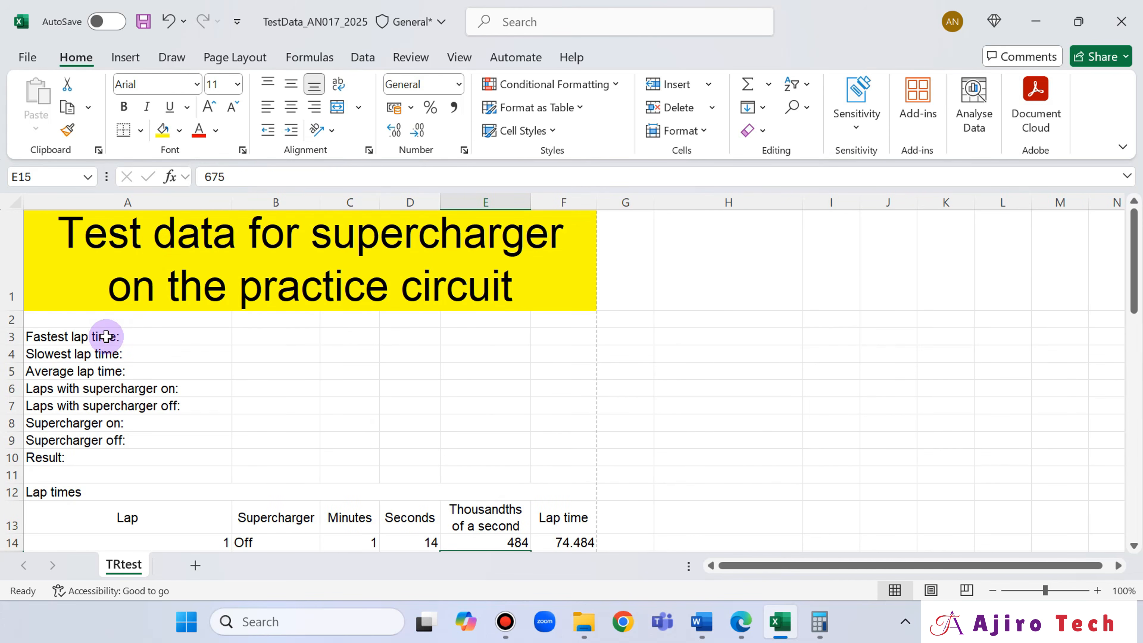
- Right-align the labels in A3 to A10 in Excel and compare them with the layout in Edge
{"action": "left_click_drag", "start_coordinate": [107, 336], "coordinate": [111, 458]}
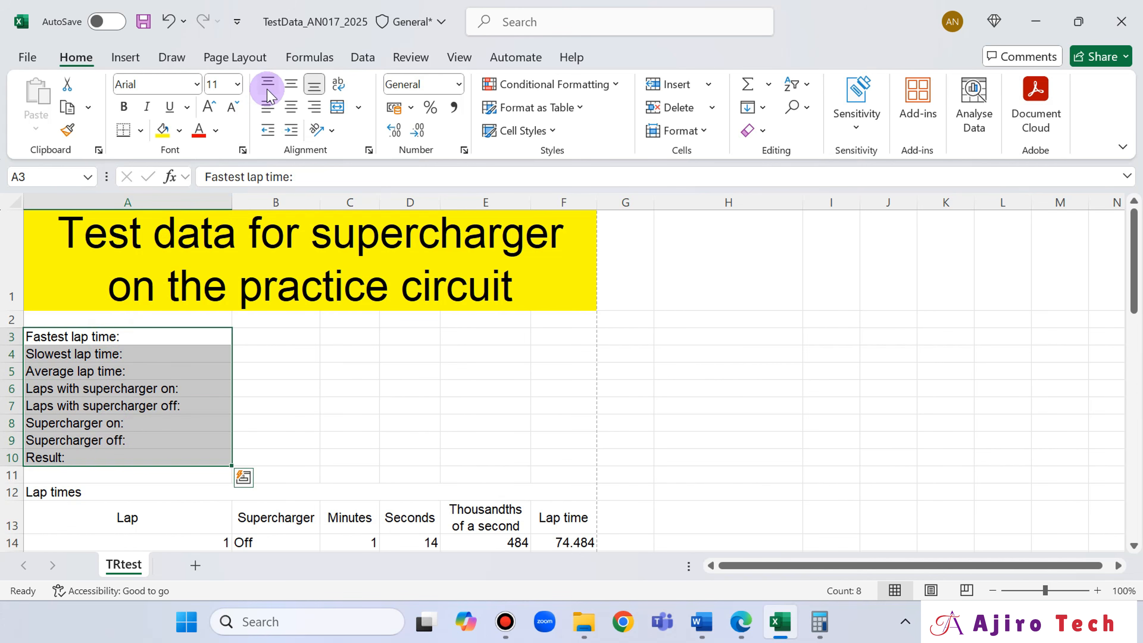
{"action": "left_click", "coordinate": [314, 106]}
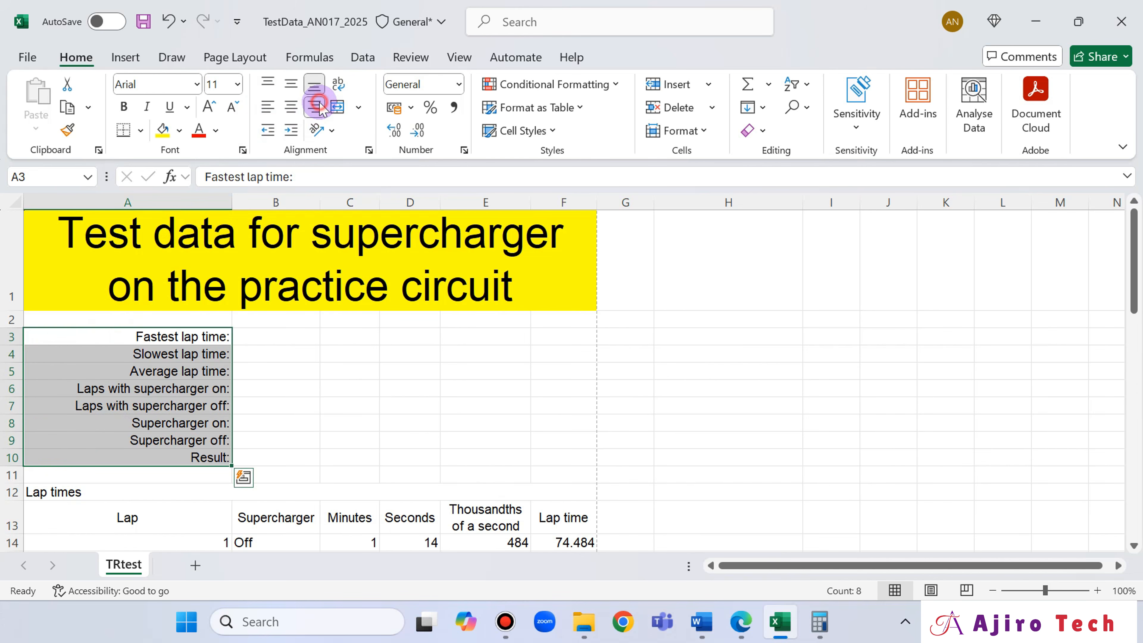
{"action": "left_click", "coordinate": [739, 624]}
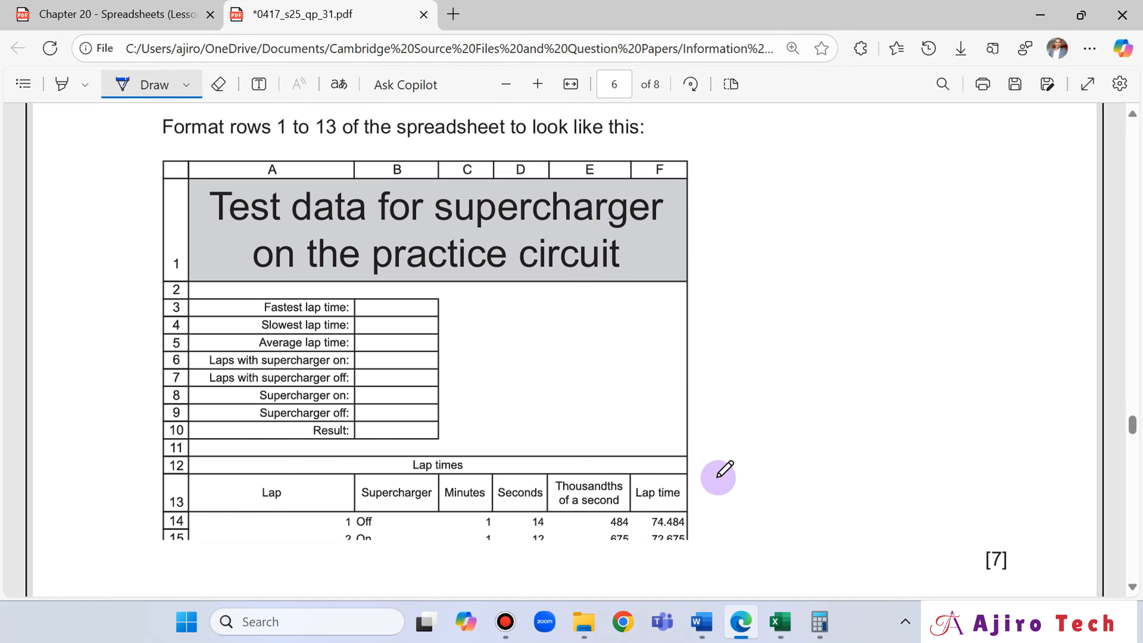
{"action": "left_click", "coordinate": [740, 627]}
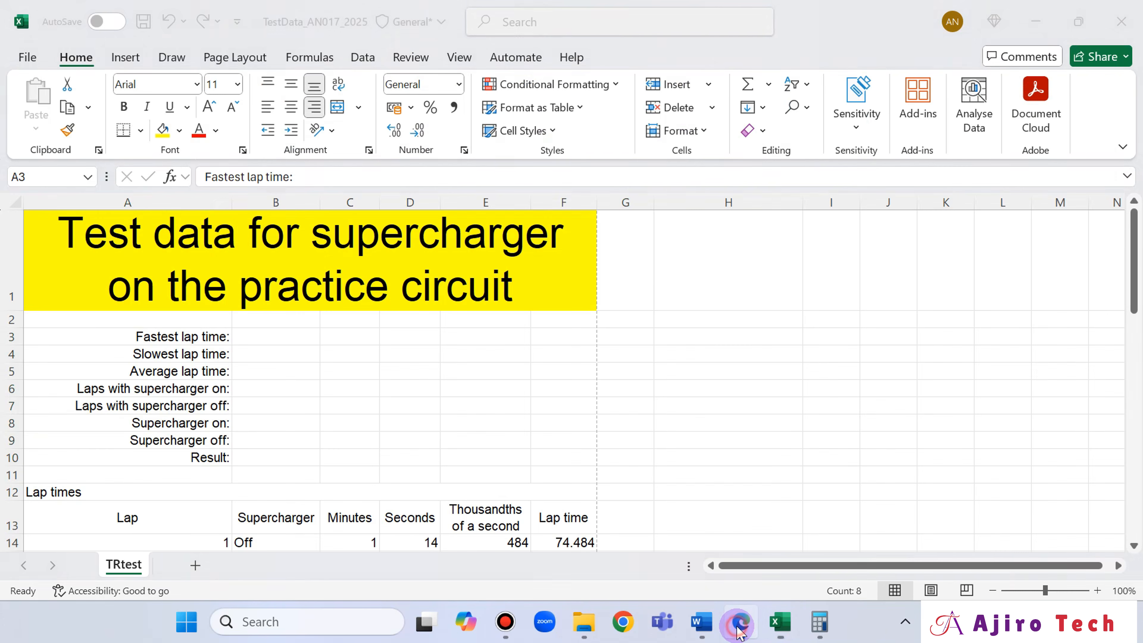
- Recheck the layout in Edge and centre the Lap times heading in merged cell A12 in Excel
{"action": "left_click", "coordinate": [739, 627]}
{"action": "left_click", "coordinate": [740, 627]}
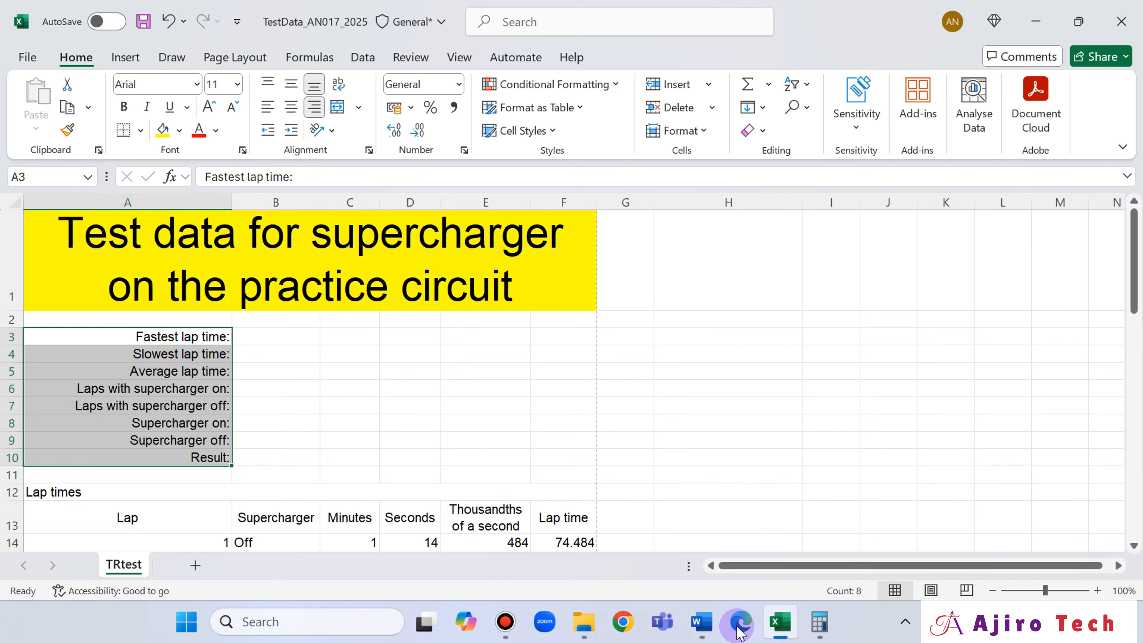
{"action": "left_click", "coordinate": [740, 627]}
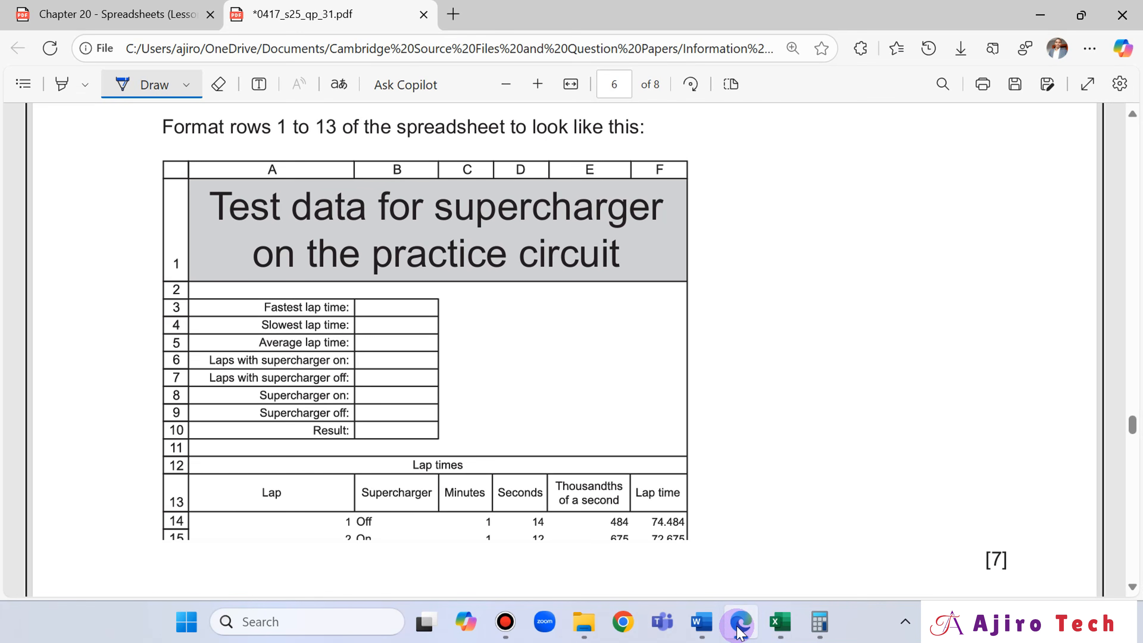
{"action": "left_click", "coordinate": [740, 628]}
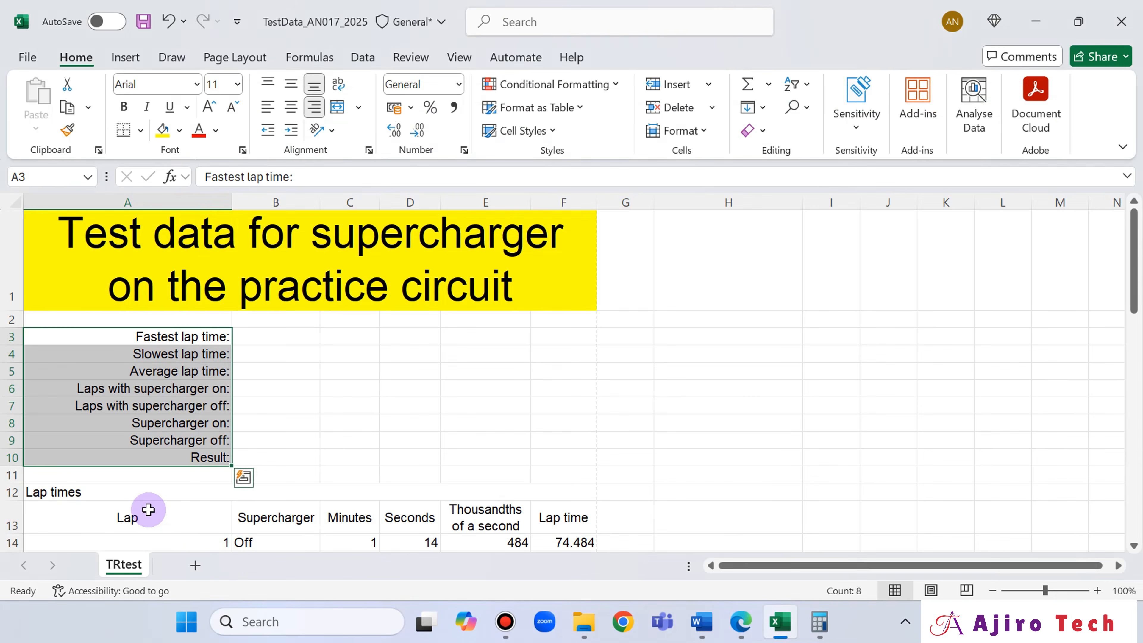
{"action": "left_click", "coordinate": [133, 491]}
{"action": "left_click", "coordinate": [291, 107]}
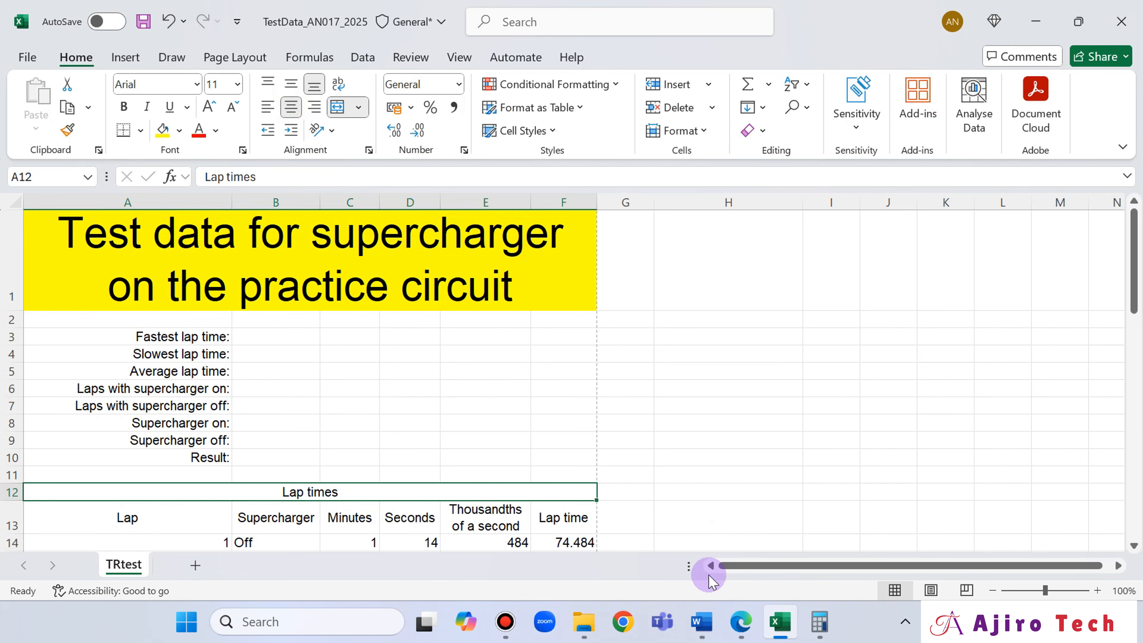
- Check the required borders in Edge and apply All Borders to the merged title cell A1 in Excel
{"action": "left_click", "coordinate": [740, 620]}
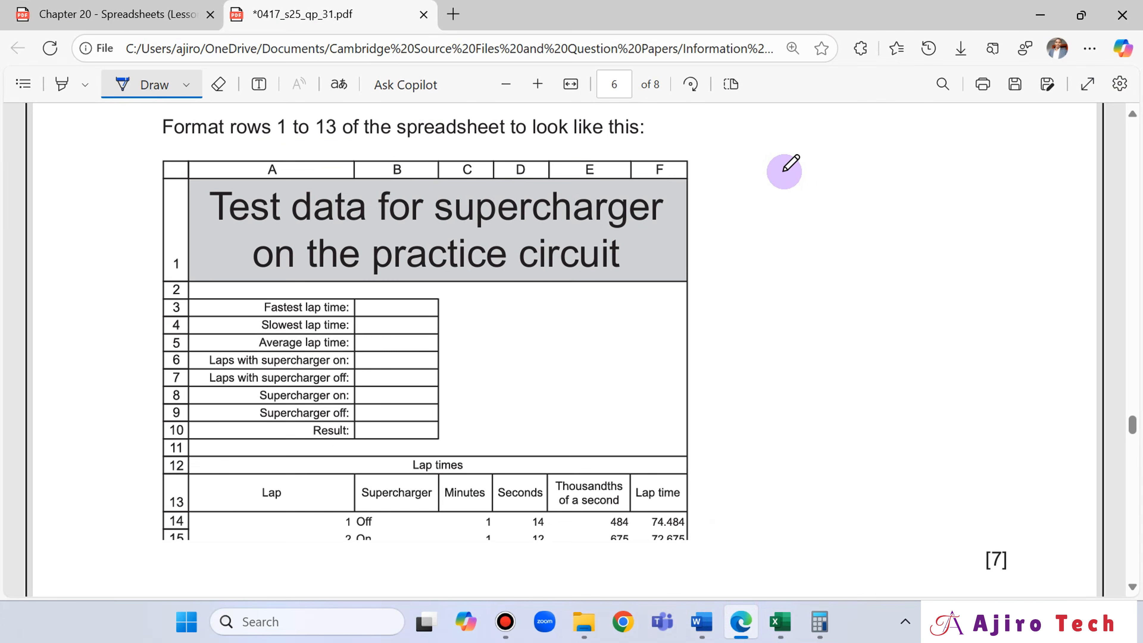
{"action": "scroll", "coordinate": [790, 169], "scroll_direction": "down", "scroll_amount": 3}
{"action": "scroll", "coordinate": [791, 168], "scroll_direction": "up", "scroll_amount": 3}
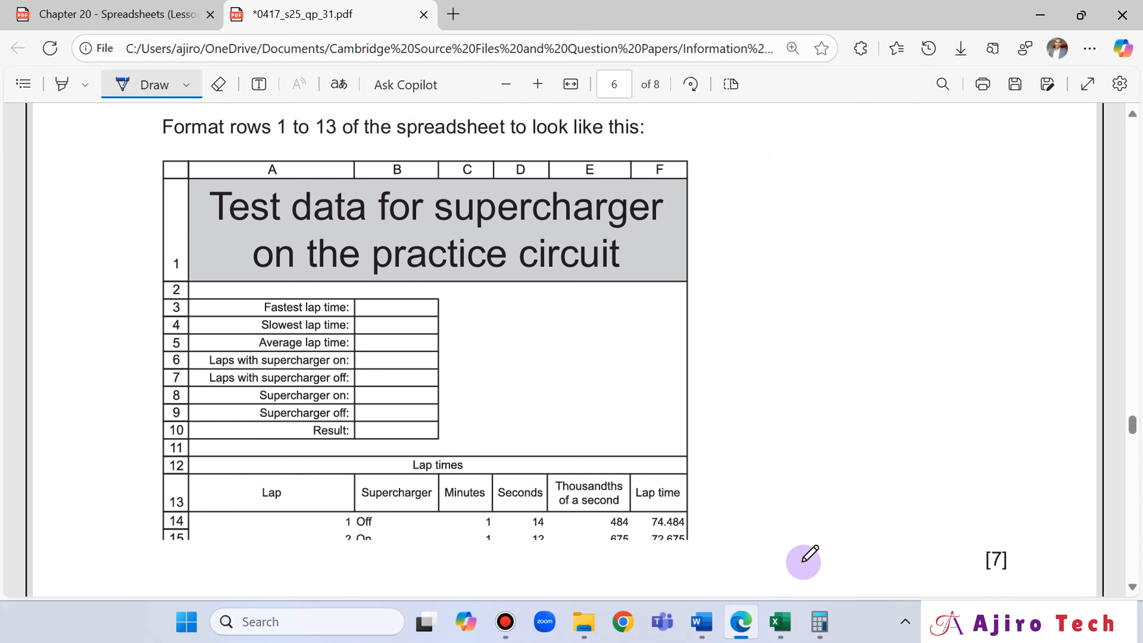
{"action": "left_click", "coordinate": [780, 622]}
{"action": "left_click", "coordinate": [454, 288]}
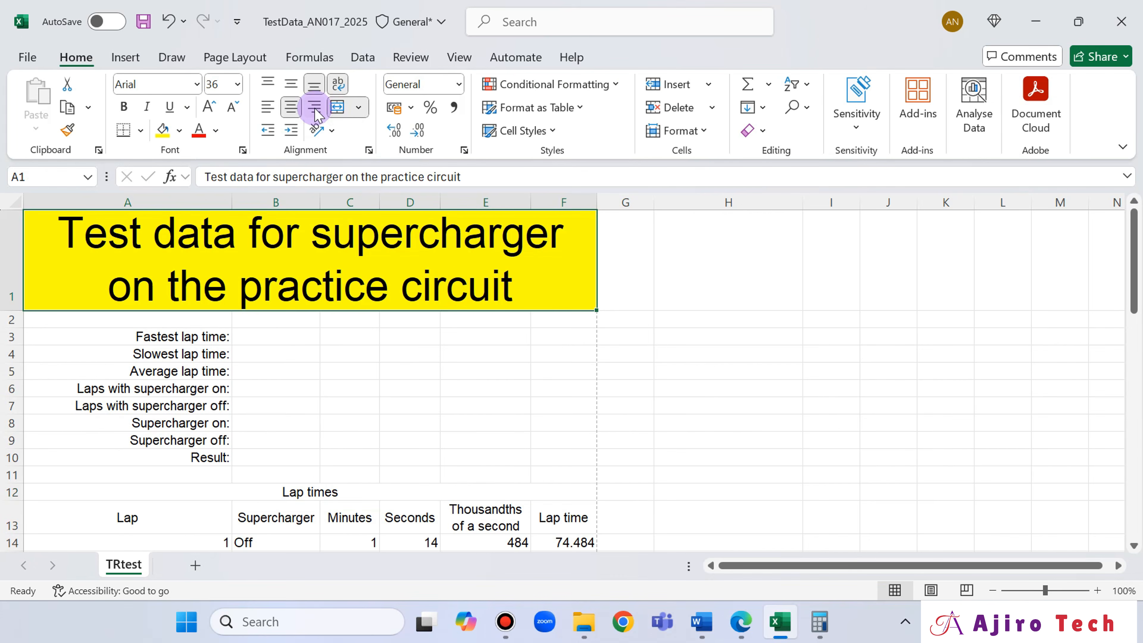
{"action": "left_click", "coordinate": [141, 130]}
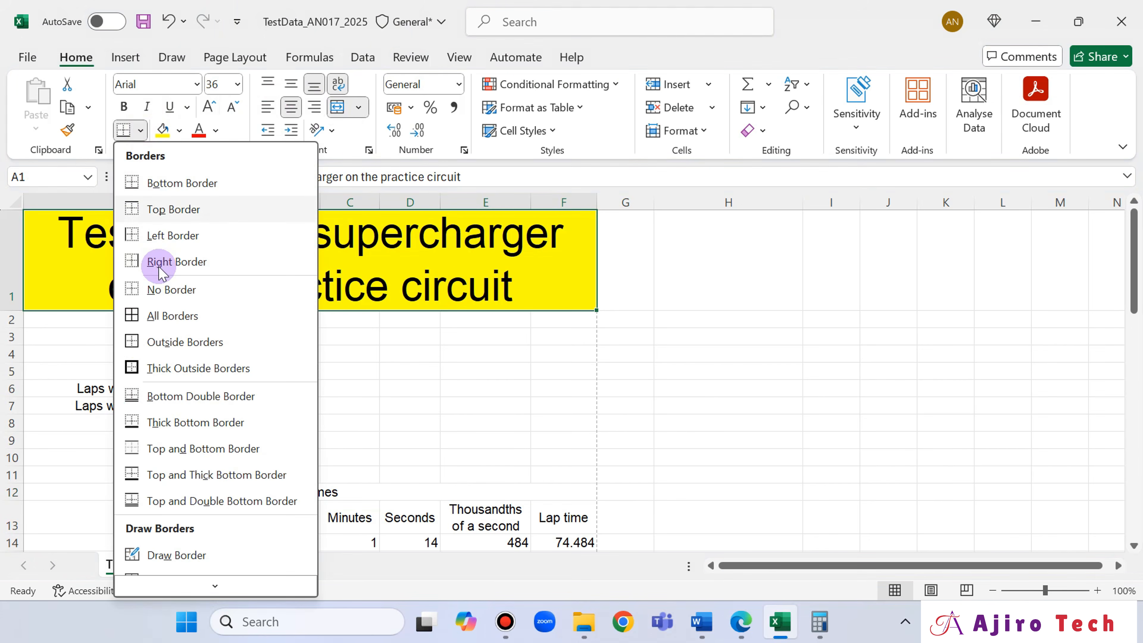
{"action": "left_click", "coordinate": [161, 313]}
{"action": "scroll", "coordinate": [567, 152], "scroll_direction": "down", "scroll_amount": 2}
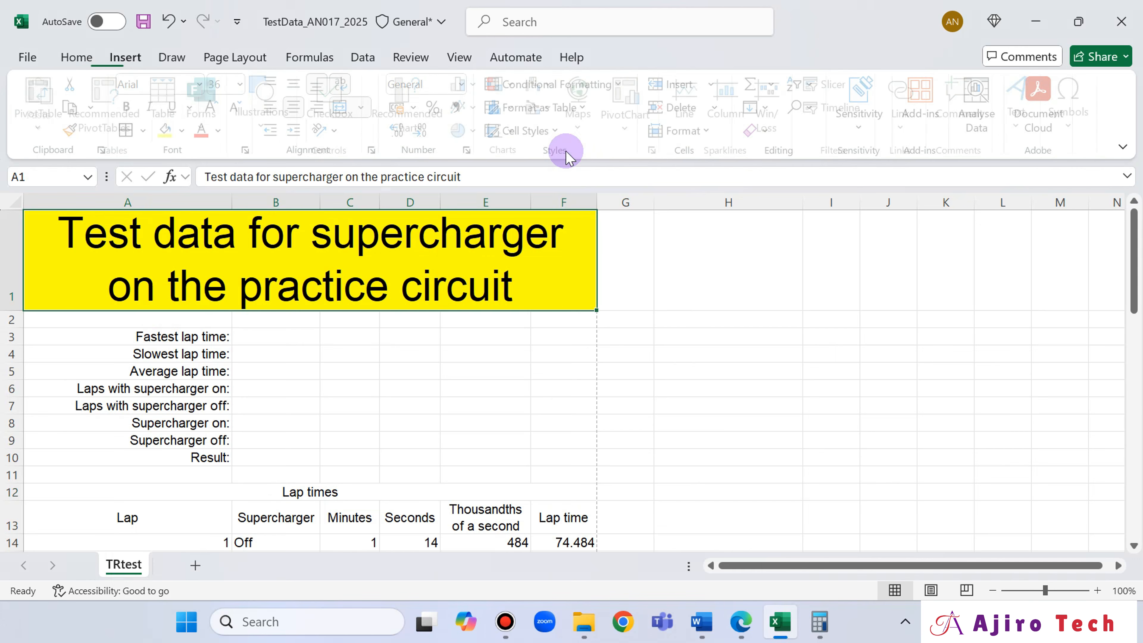
- Apply All Borders to the label cells A3 to A10
{"action": "left_click", "coordinate": [157, 340]}
{"action": "left_click_drag", "start_coordinate": [157, 343], "coordinate": [158, 455]}
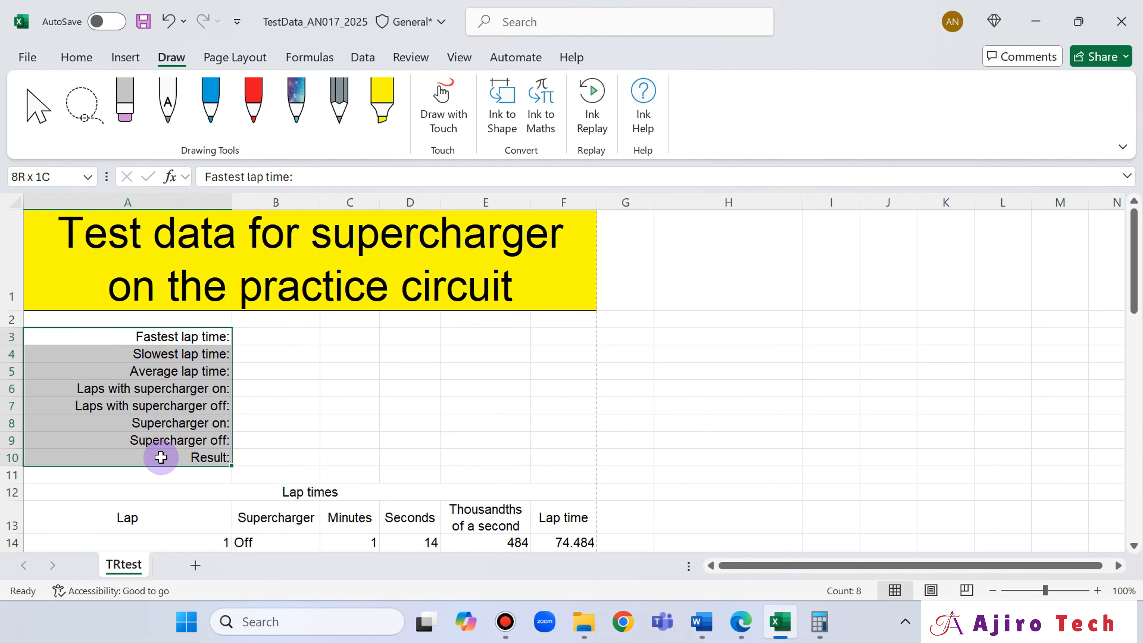
{"action": "left_click", "coordinate": [69, 63]}
{"action": "left_click", "coordinate": [123, 131]}
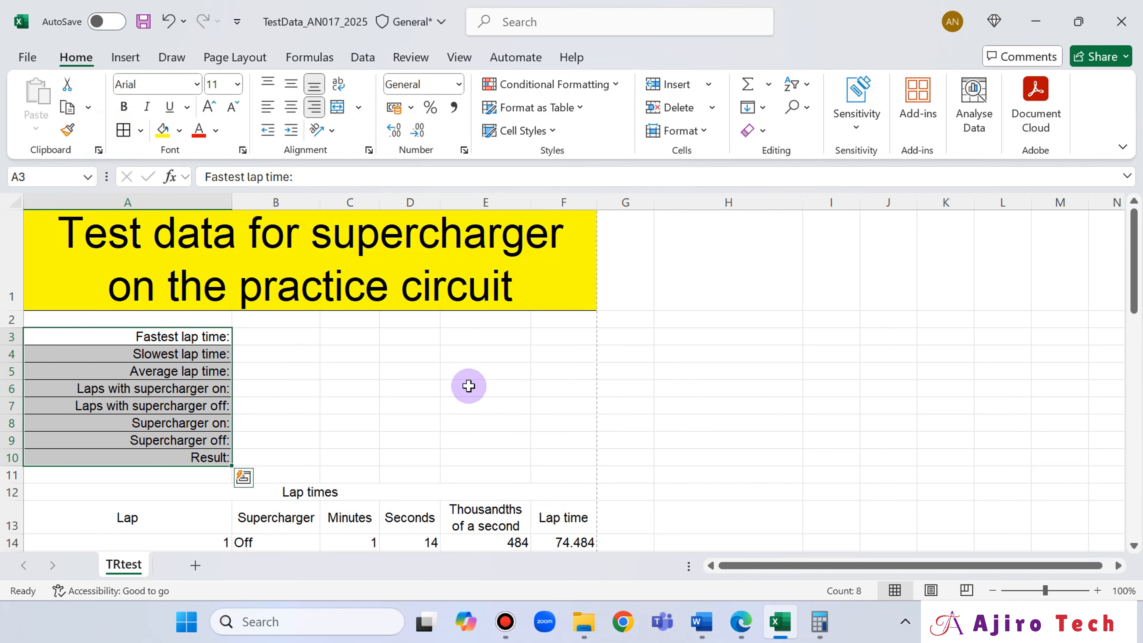
- Apply All Borders to the merged Lap times cell A12 and the column headings in A13 to F13
{"action": "scroll", "coordinate": [467, 383], "scroll_direction": "down", "scroll_amount": 2}
{"action": "left_click", "coordinate": [306, 337]}
{"action": "left_click", "coordinate": [122, 108]}
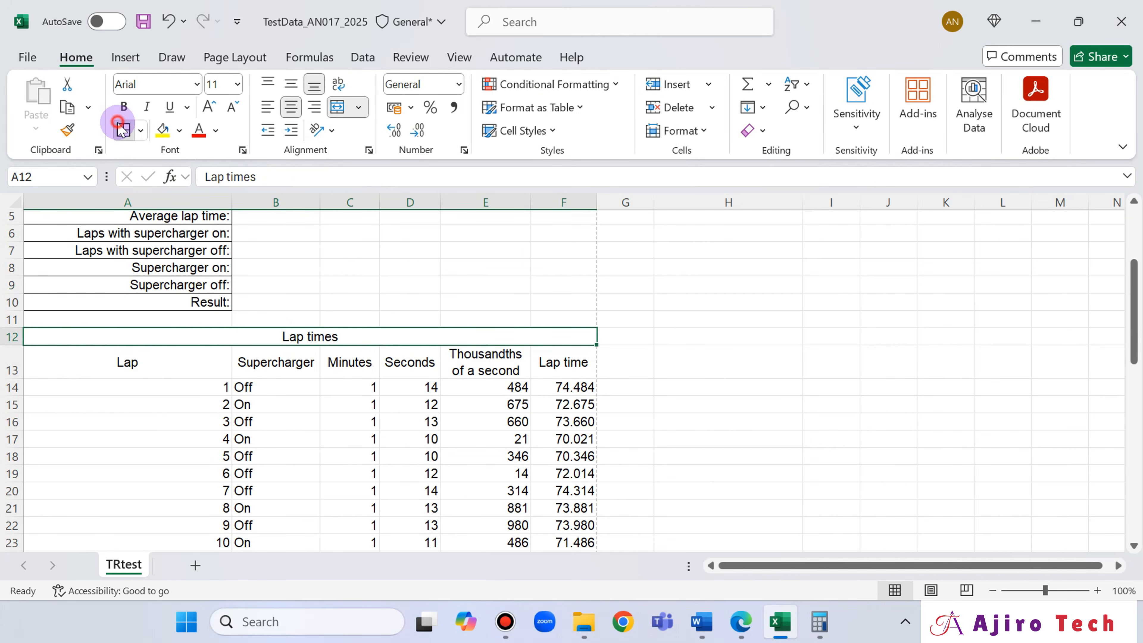
{"action": "left_click_drag", "start_coordinate": [172, 367], "coordinate": [547, 363]}
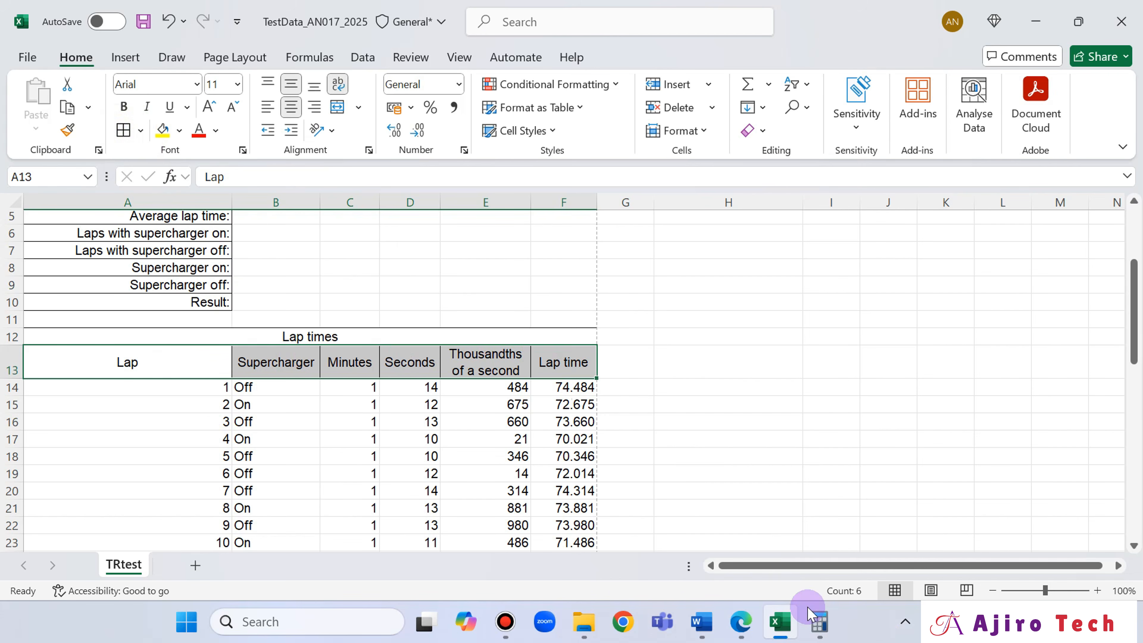
- Compare the borders of rows 3 to 13 in the Excel sheet with the required layout in the question paper in Edge
{"action": "left_click", "coordinate": [741, 623]}
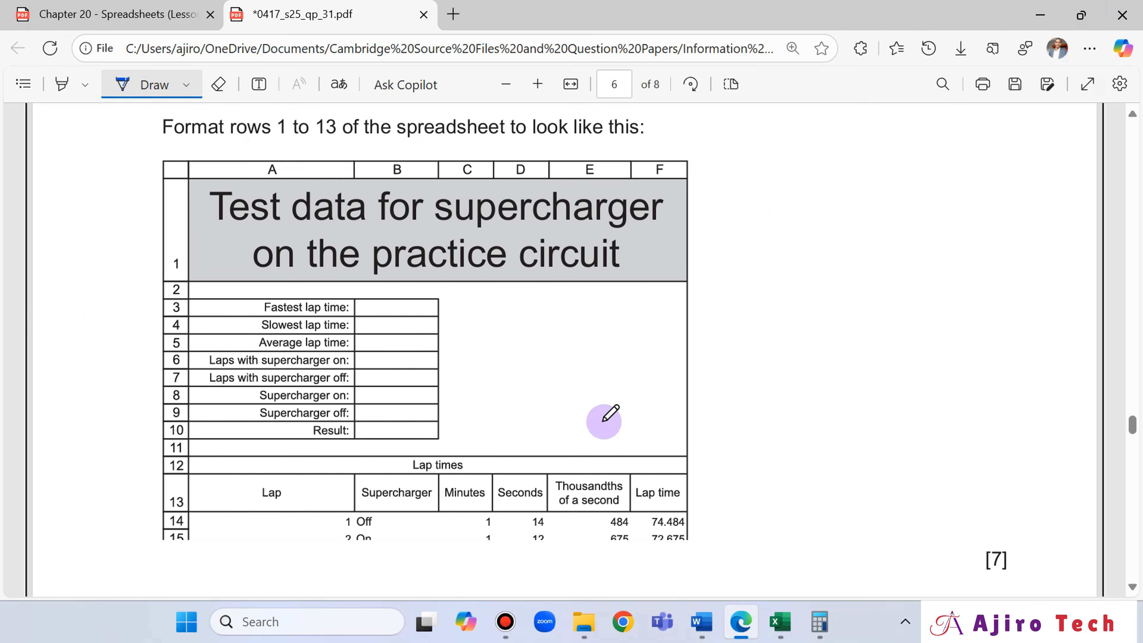
{"action": "scroll", "coordinate": [494, 356], "scroll_direction": "down", "scroll_amount": 4}
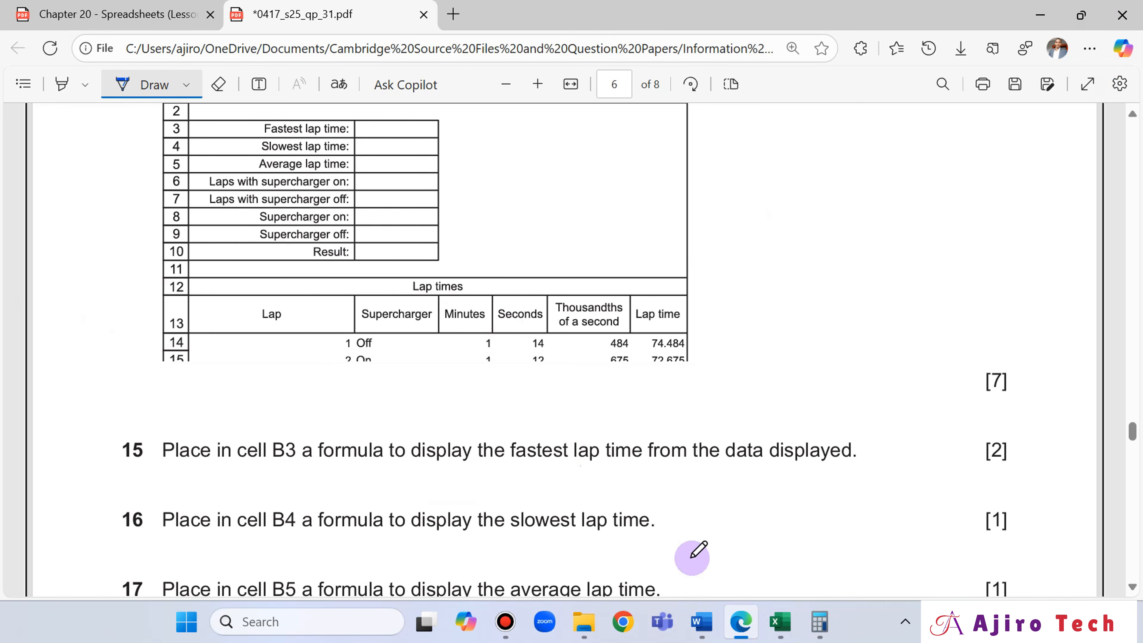
{"action": "left_click", "coordinate": [781, 624]}
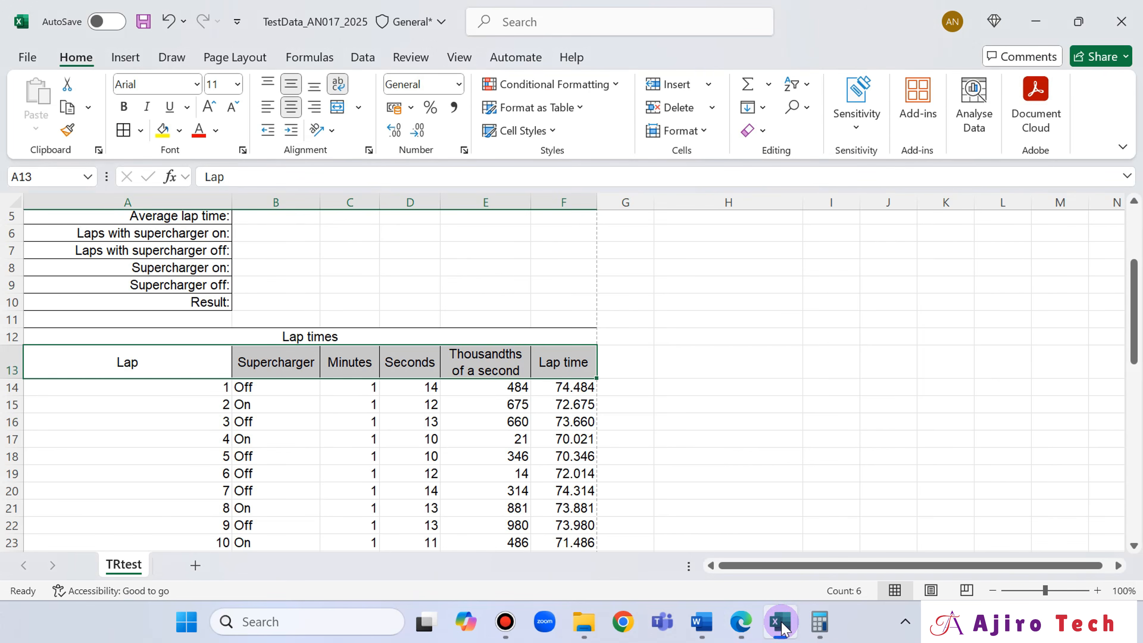
{"action": "left_click", "coordinate": [781, 625]}
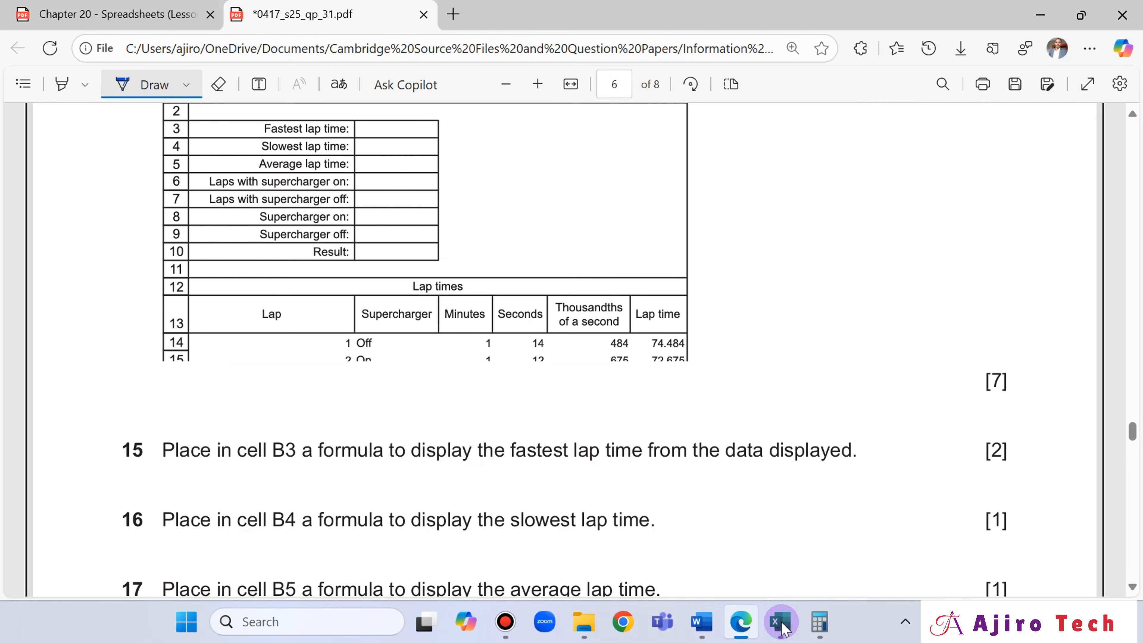
{"action": "left_click", "coordinate": [781, 624]}
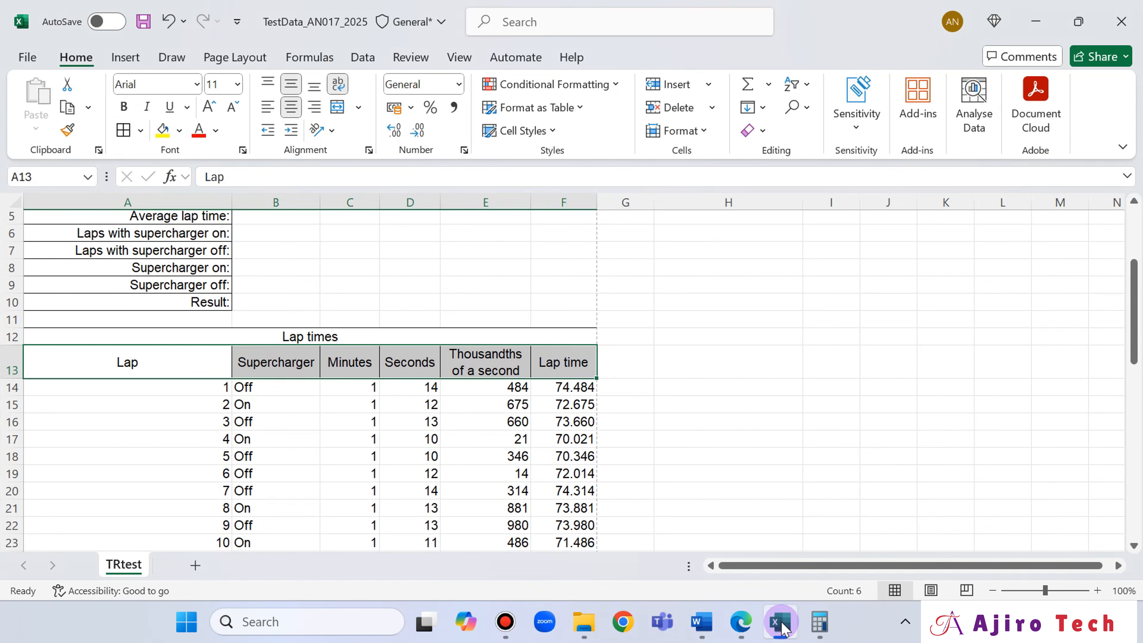
{"action": "left_click", "coordinate": [781, 623]}
{"action": "left_click", "coordinate": [781, 623]}
{"action": "left_click", "coordinate": [781, 624]}
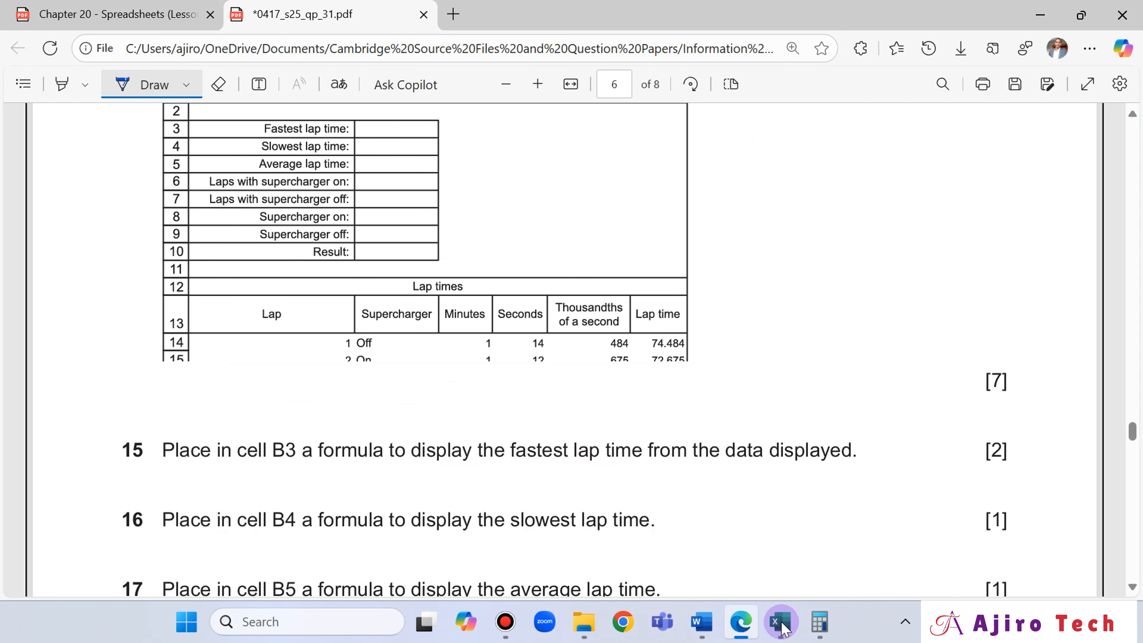
{"action": "left_click", "coordinate": [781, 624]}
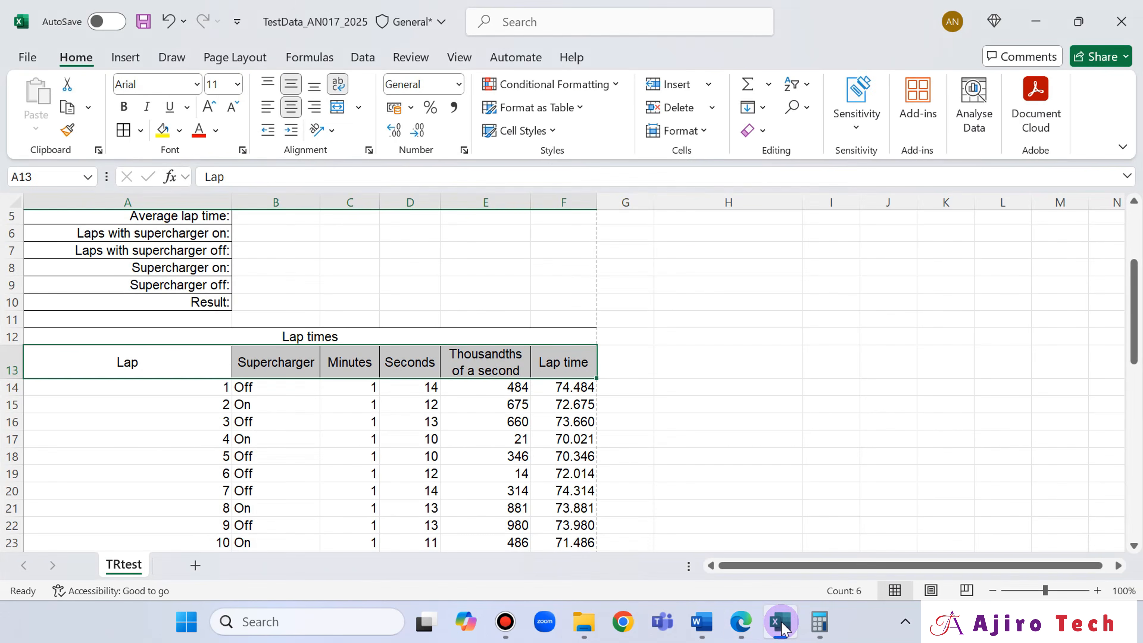
{"action": "left_click", "coordinate": [781, 624]}
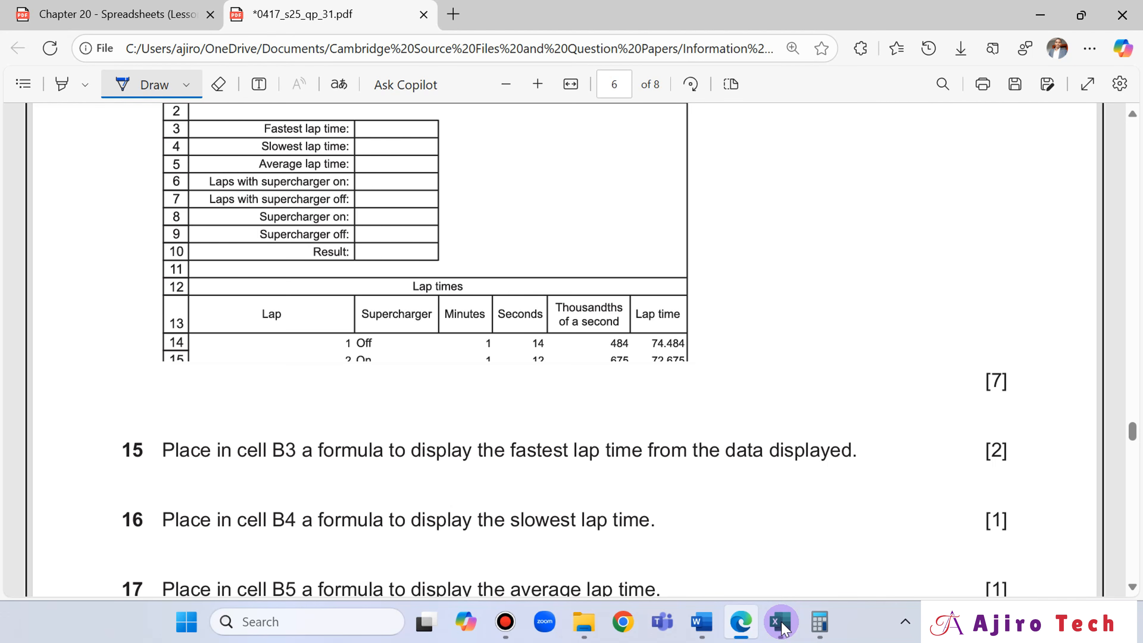
{"action": "left_click", "coordinate": [781, 624]}
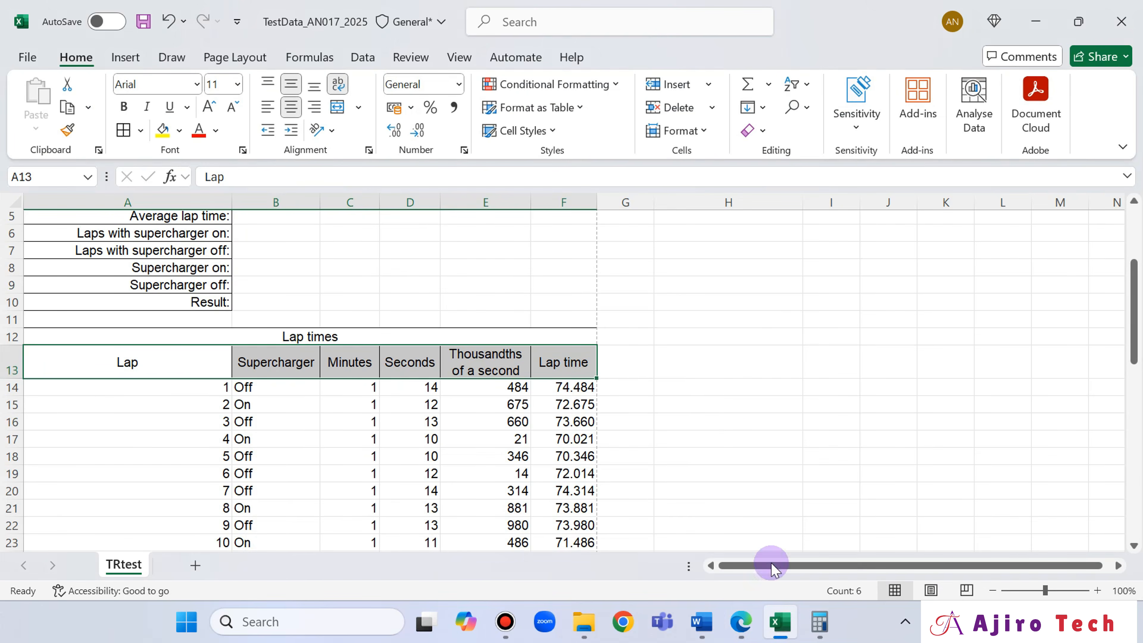
- Check the required borders again in Edge and apply All Borders to cells B3 to B10 in Excel
{"action": "scroll", "coordinate": [717, 401], "scroll_direction": "up", "scroll_amount": 3}
{"action": "left_click", "coordinate": [741, 622]}
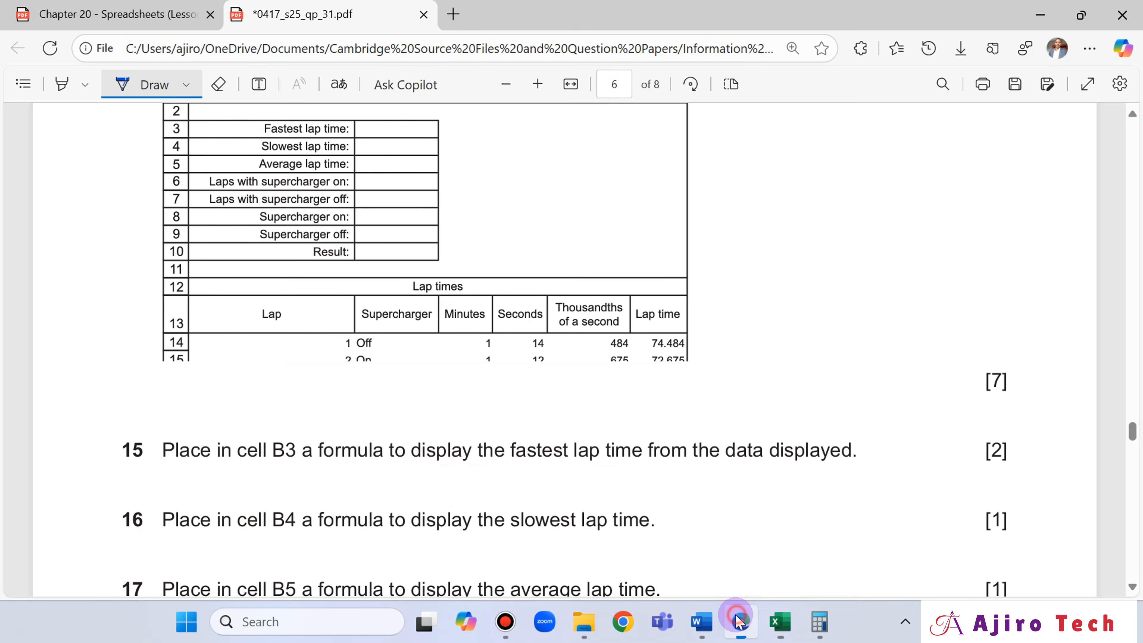
{"action": "scroll", "coordinate": [665, 275], "scroll_direction": "up", "scroll_amount": 5}
{"action": "scroll", "coordinate": [668, 276], "scroll_direction": "down", "scroll_amount": 2}
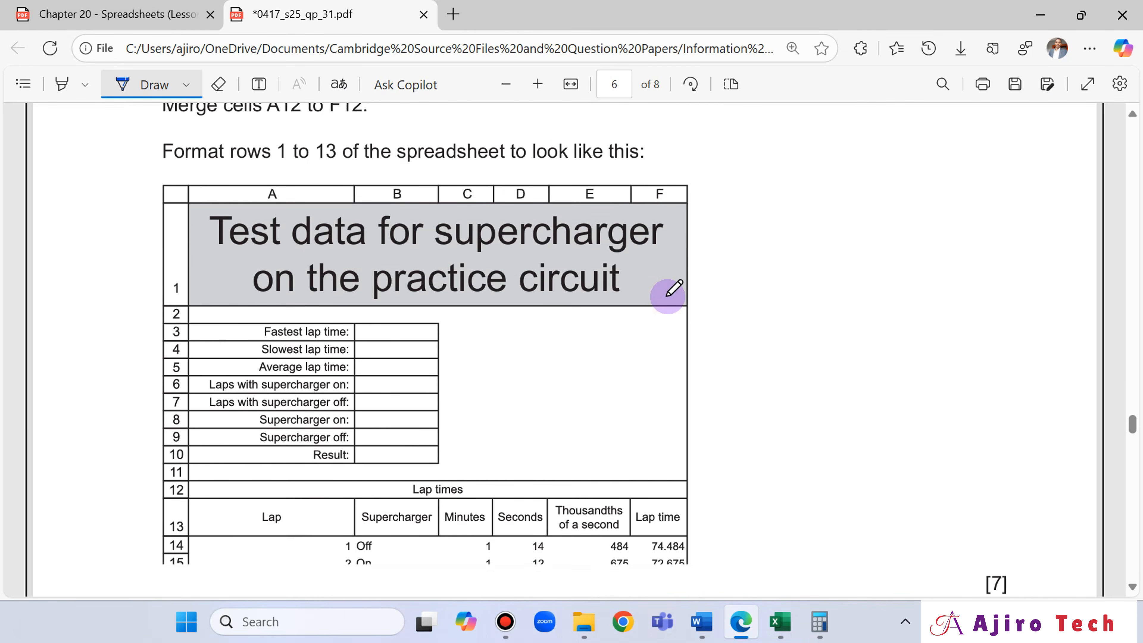
{"action": "left_click", "coordinate": [741, 622]}
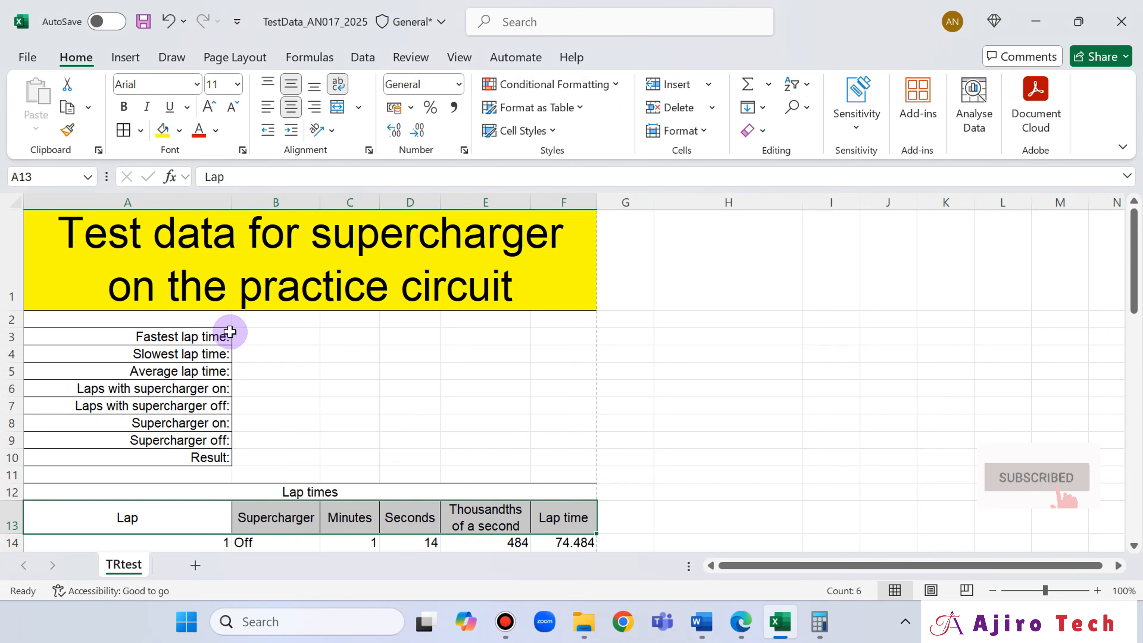
{"action": "left_click_drag", "start_coordinate": [243, 337], "coordinate": [246, 445]}
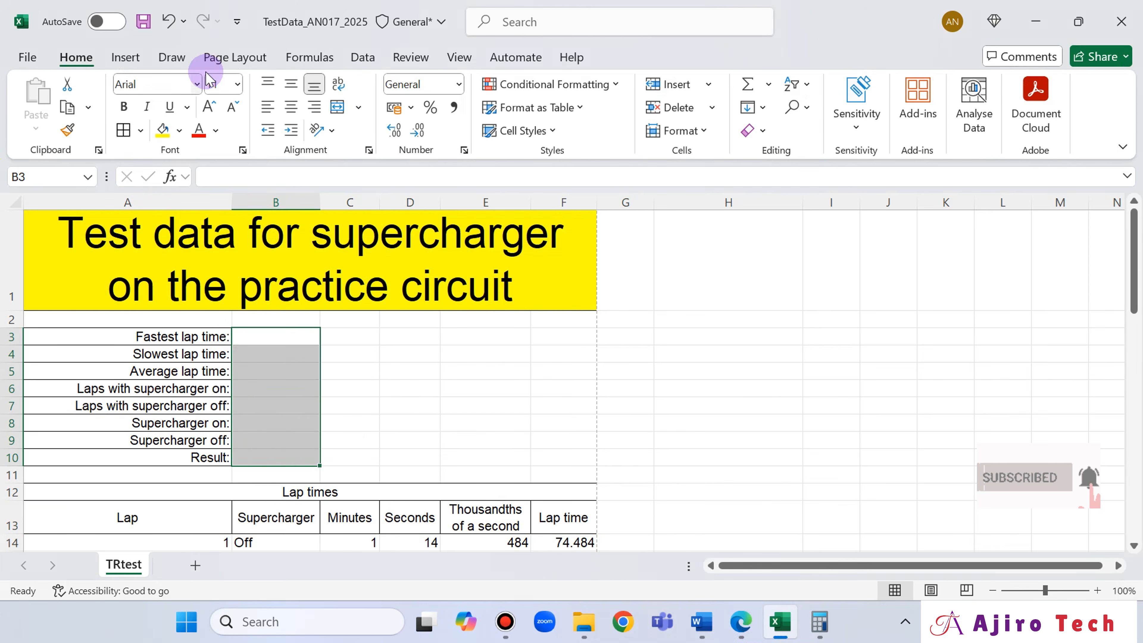
{"action": "left_click", "coordinate": [124, 130]}
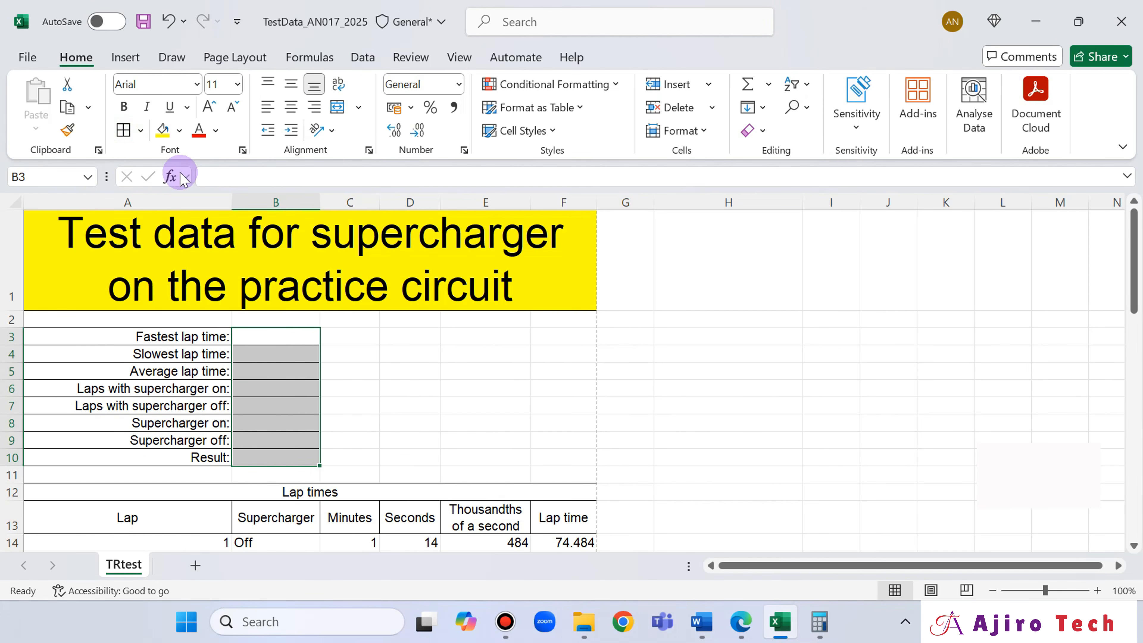
- Turn off the display of gridlines on the worksheet
{"action": "left_click", "coordinate": [455, 53]}
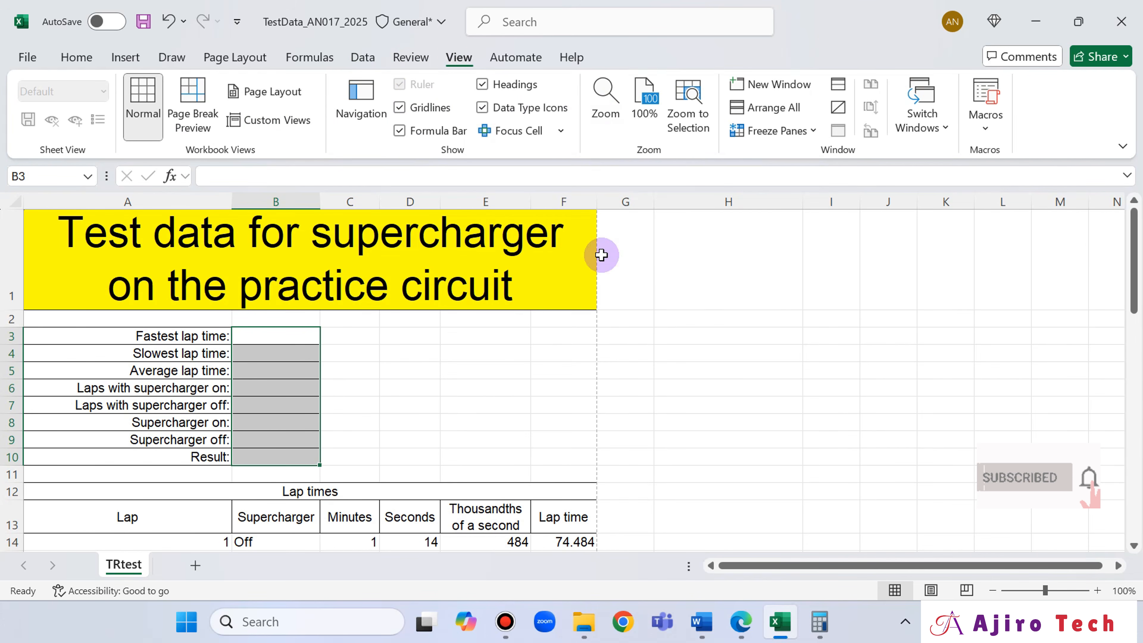
{"action": "left_click", "coordinate": [641, 295]}
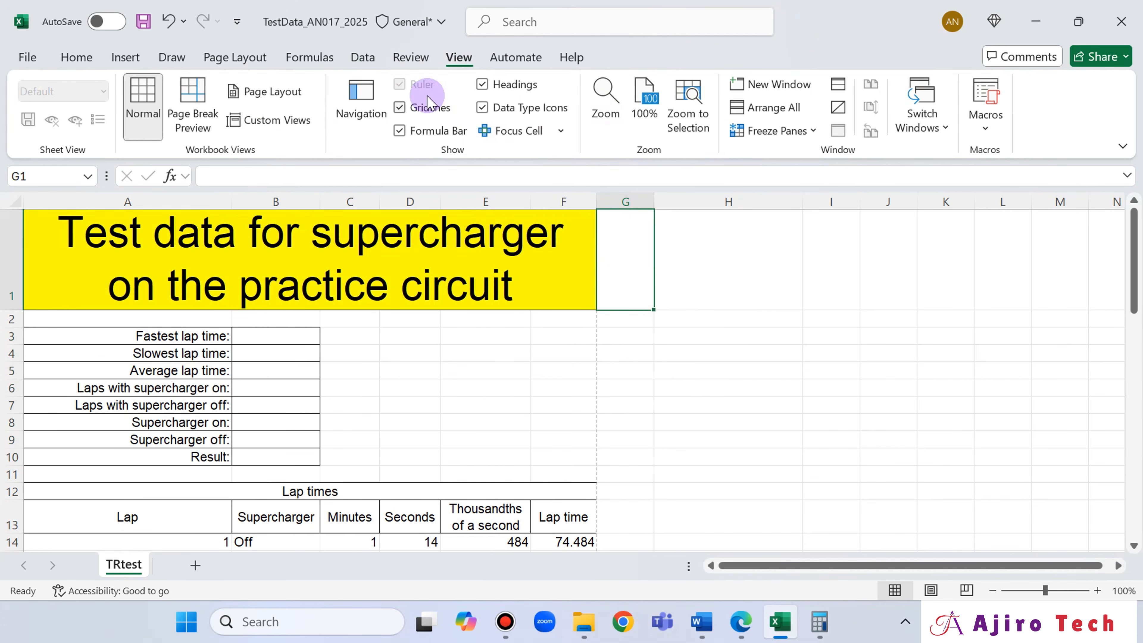
{"action": "left_click", "coordinate": [424, 108]}
{"action": "left_click", "coordinate": [841, 365]}
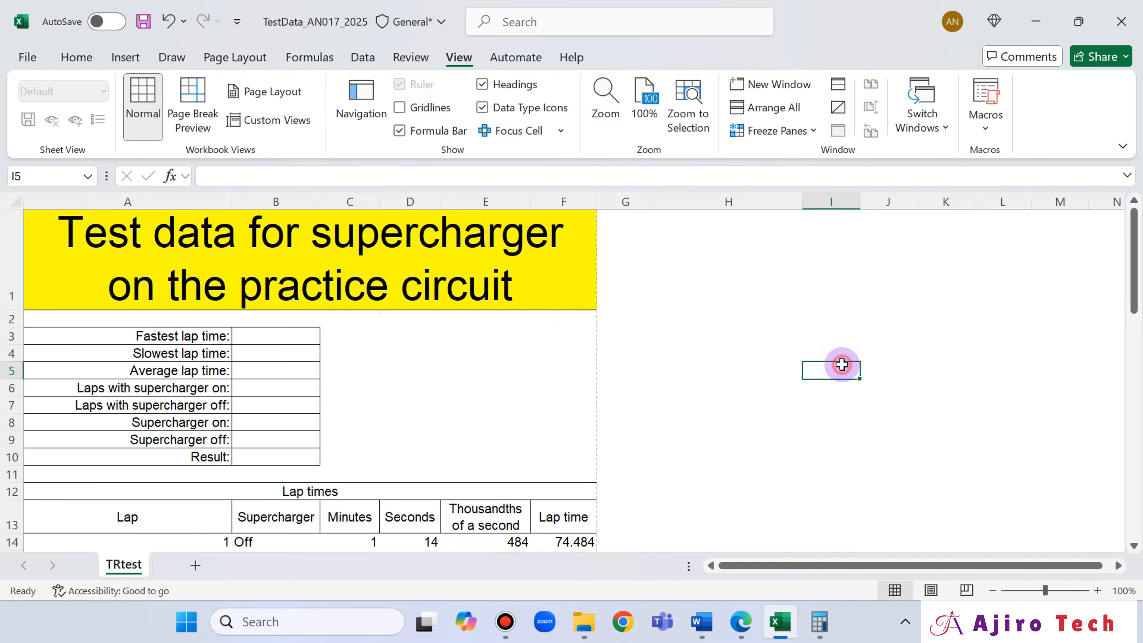
- Compare the worksheet without gridlines against the required layout of rows 1 to 13 in Edge
{"action": "scroll", "coordinate": [841, 365], "scroll_direction": "down", "scroll_amount": 1}
{"action": "scroll", "coordinate": [842, 365], "scroll_direction": "down", "scroll_amount": 1}
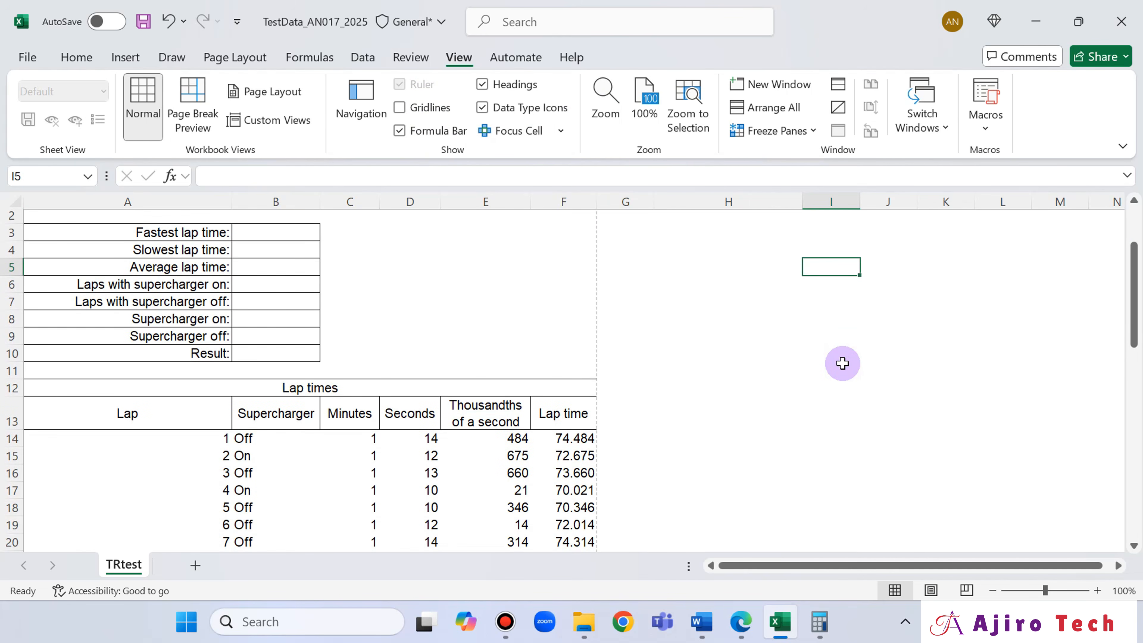
{"action": "left_click", "coordinate": [750, 630]}
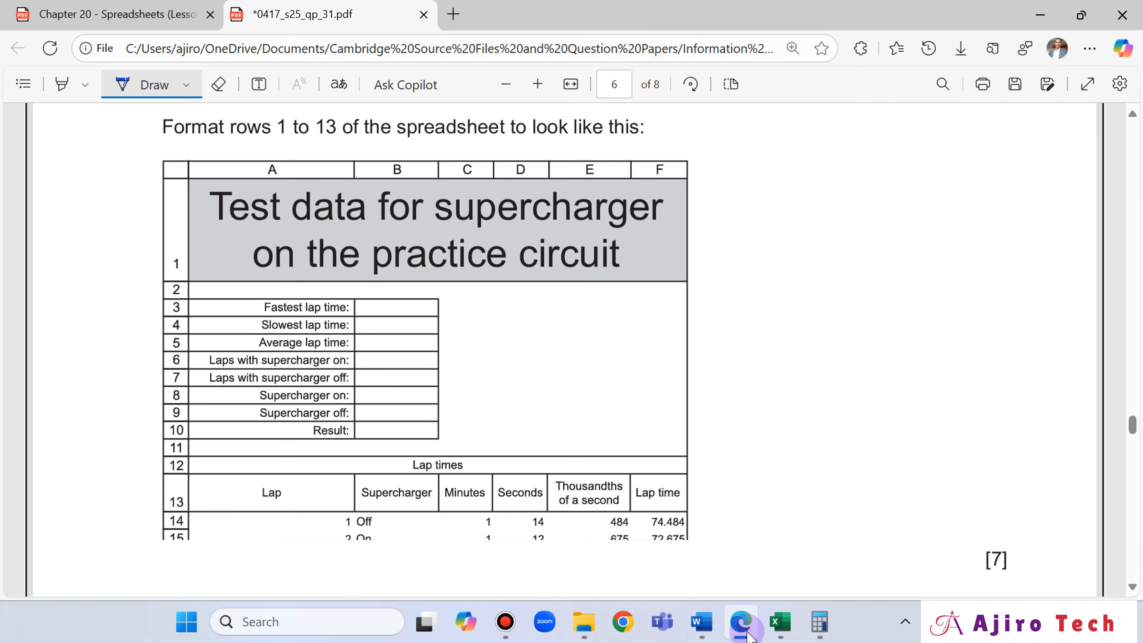
{"action": "left_click", "coordinate": [748, 635]}
{"action": "left_click", "coordinate": [748, 635]}
{"action": "left_click", "coordinate": [748, 635]}
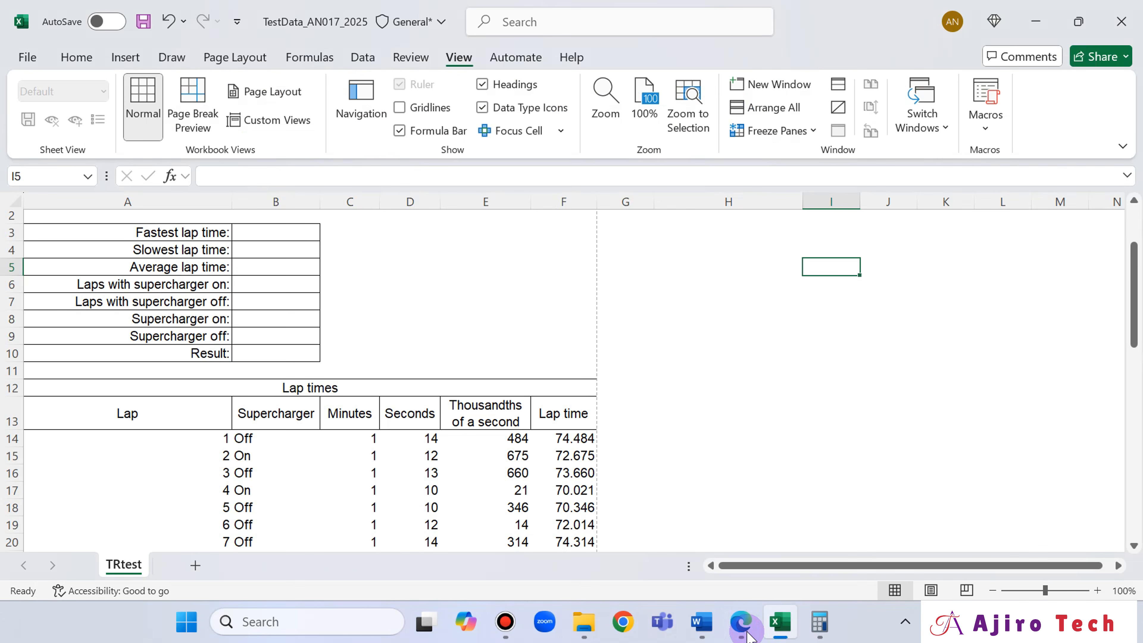
{"action": "scroll", "coordinate": [689, 375], "scroll_direction": "down", "scroll_amount": 1}
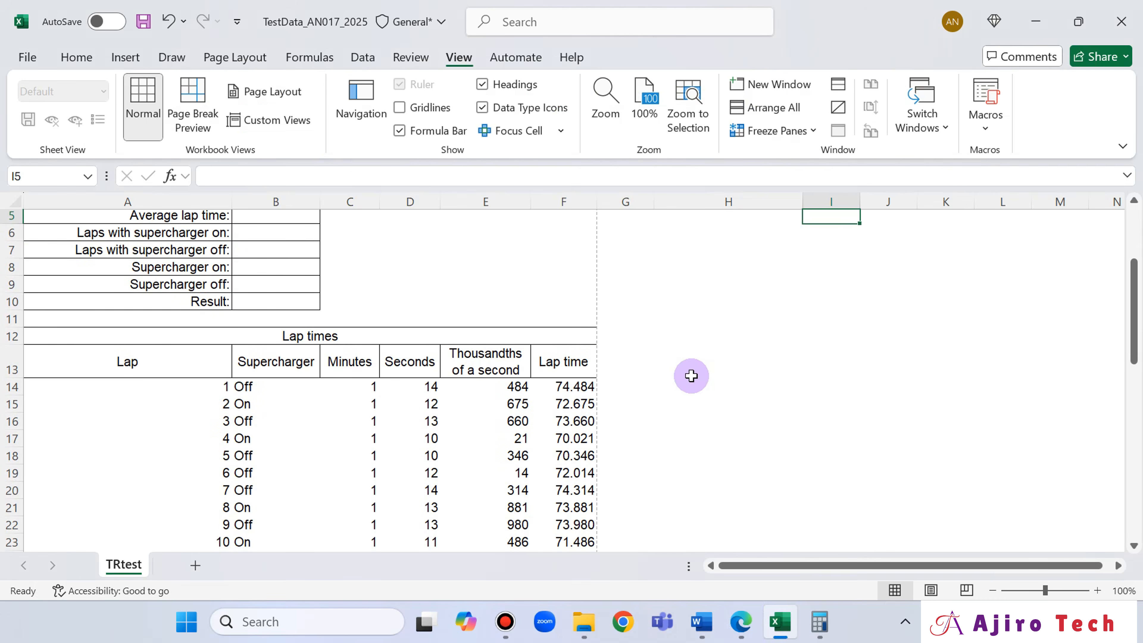
{"action": "left_click", "coordinate": [745, 623]}
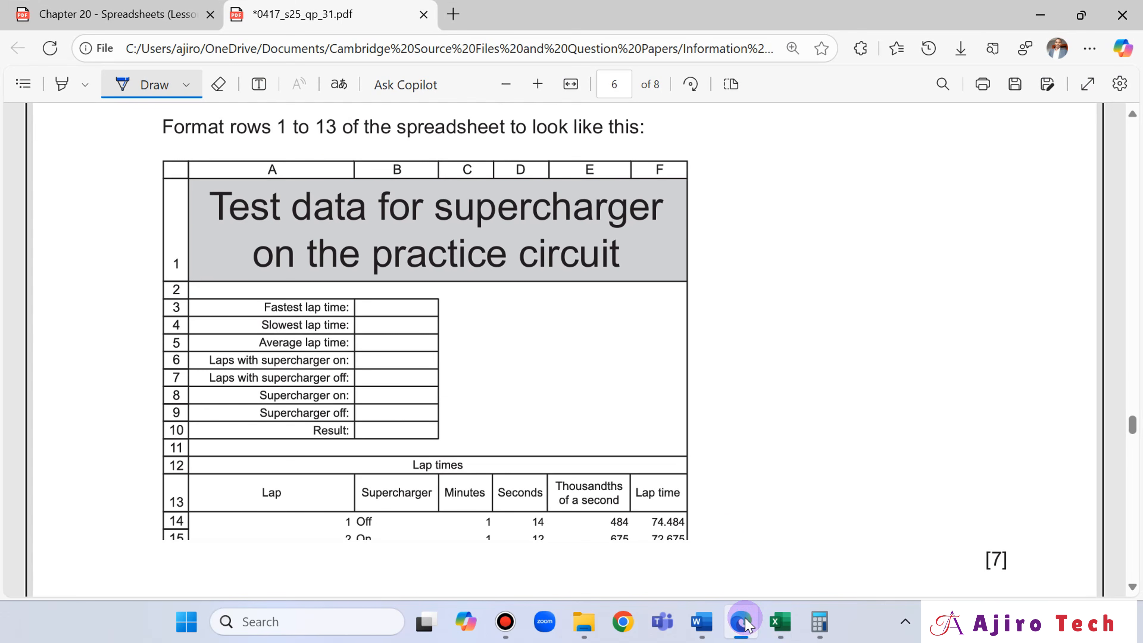
{"action": "left_click", "coordinate": [745, 625]}
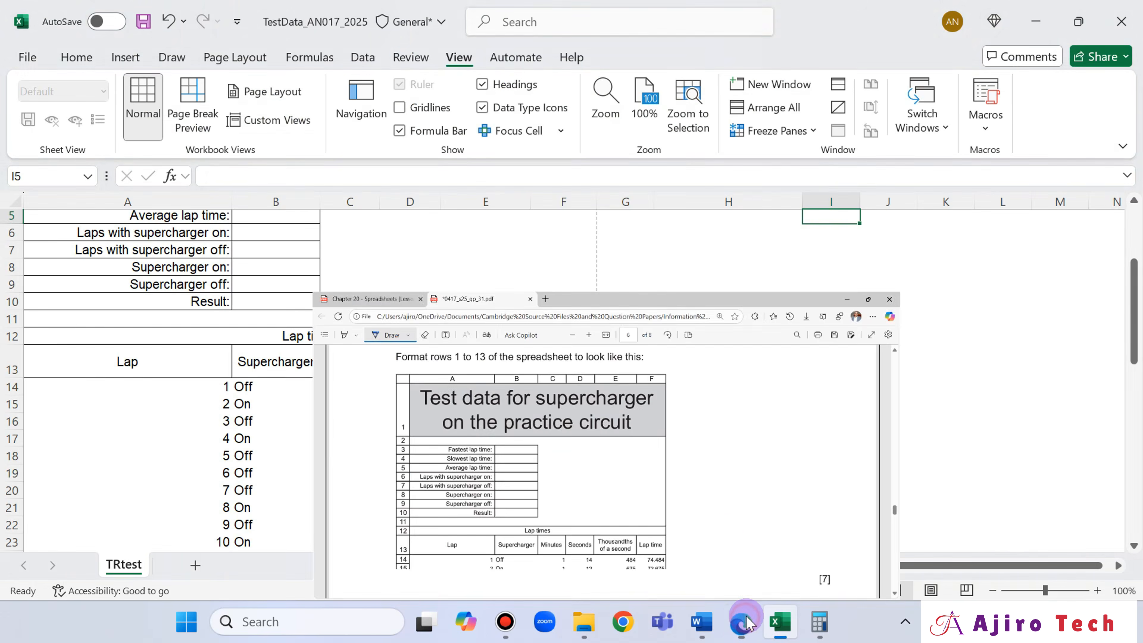
{"action": "left_click", "coordinate": [740, 626]}
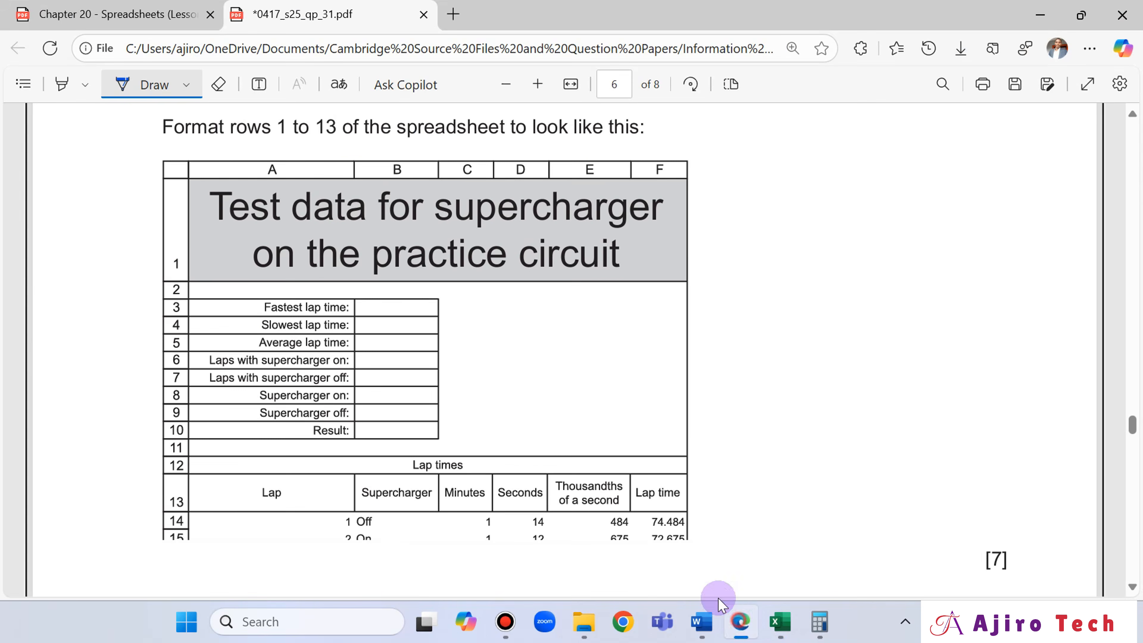
{"action": "left_click", "coordinate": [720, 606]}
{"action": "scroll", "coordinate": [324, 306], "scroll_direction": "up", "scroll_amount": 2}
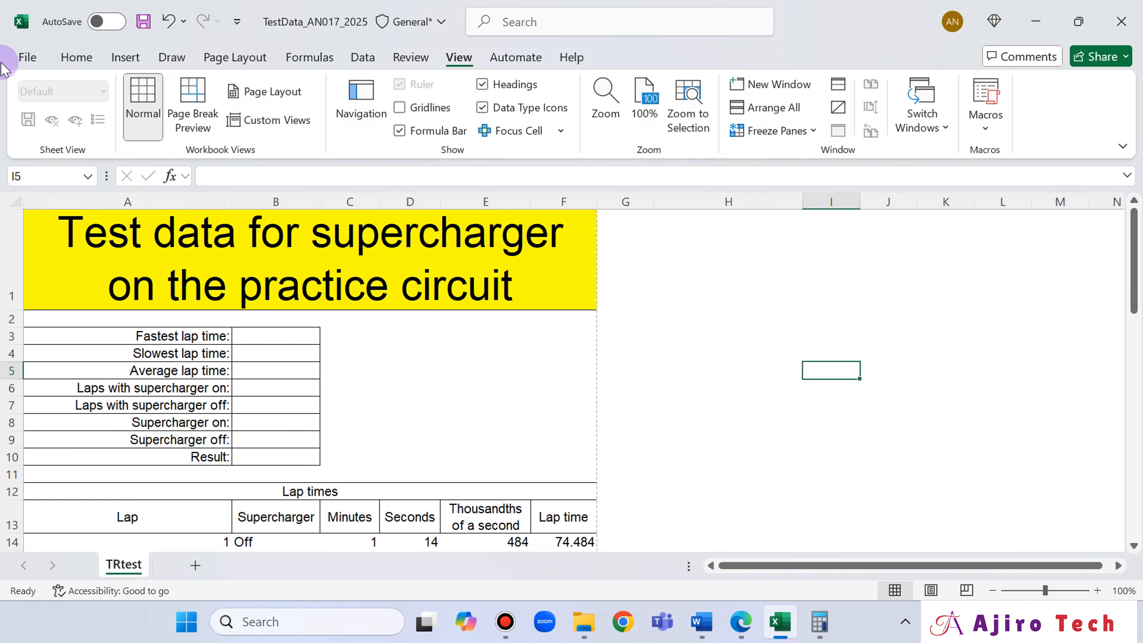
- Examine the sheet's borders and title wrapping in the print preview, and return to the worksheet
{"action": "left_click", "coordinate": [4, 63]}
{"action": "left_click", "coordinate": [68, 380]}
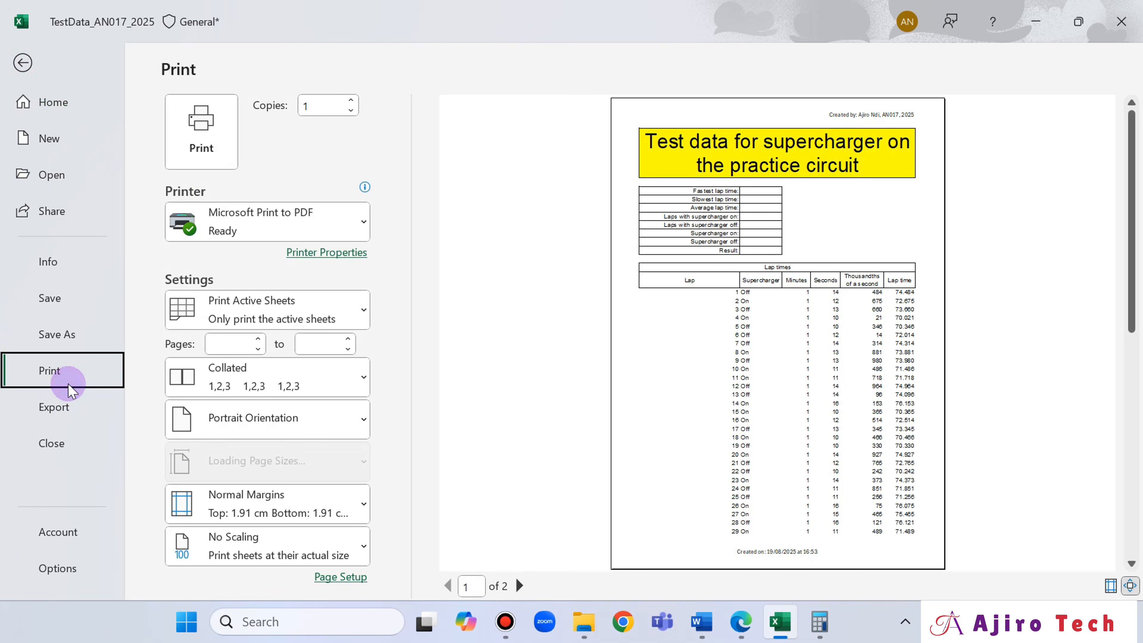
{"action": "left_click", "coordinate": [23, 59]}
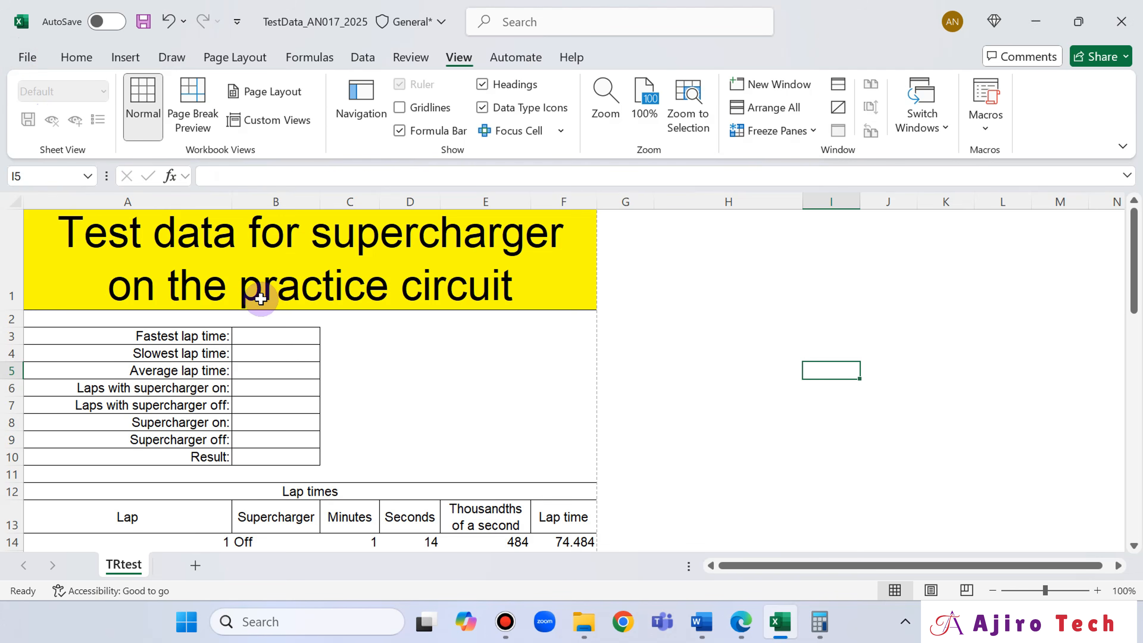
- Choose a thicker solid border line style and apply All Borders to the merged title cell A1
{"action": "left_click", "coordinate": [252, 254]}
{"action": "left_click", "coordinate": [79, 57]}
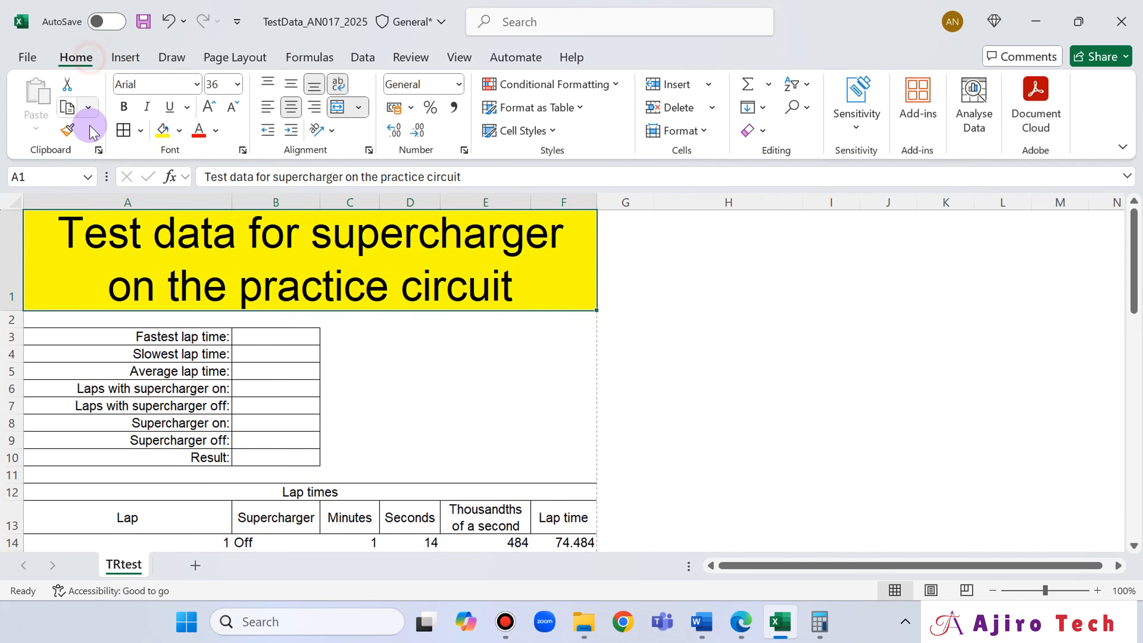
{"action": "left_click", "coordinate": [143, 131]}
{"action": "scroll", "coordinate": [225, 575], "scroll_direction": "down", "scroll_amount": 2}
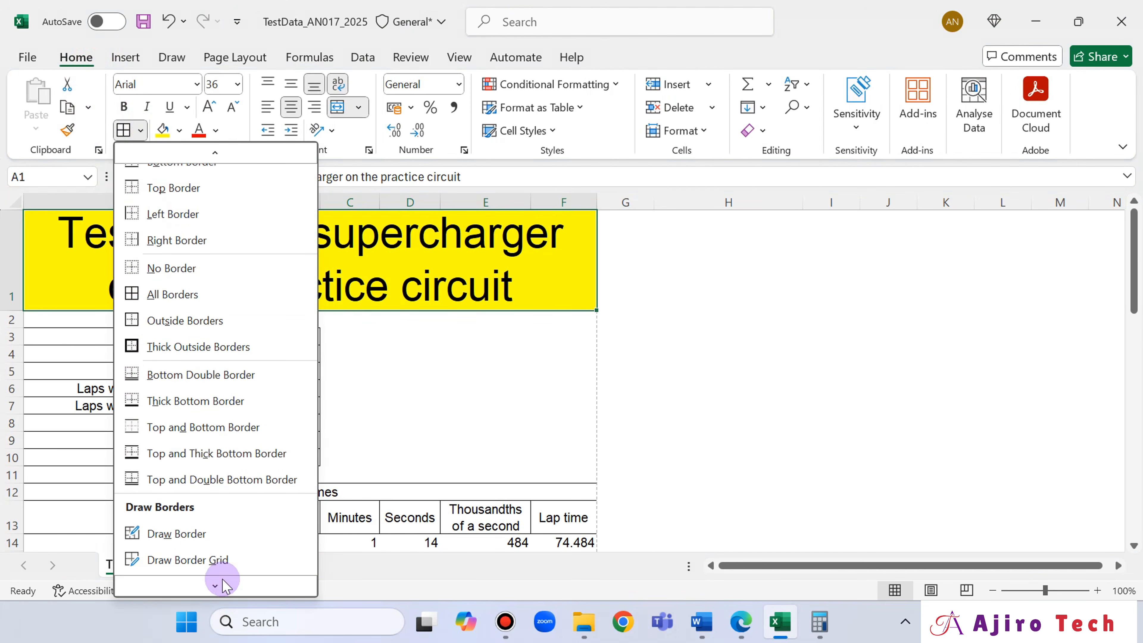
{"action": "left_click", "coordinate": [220, 568]}
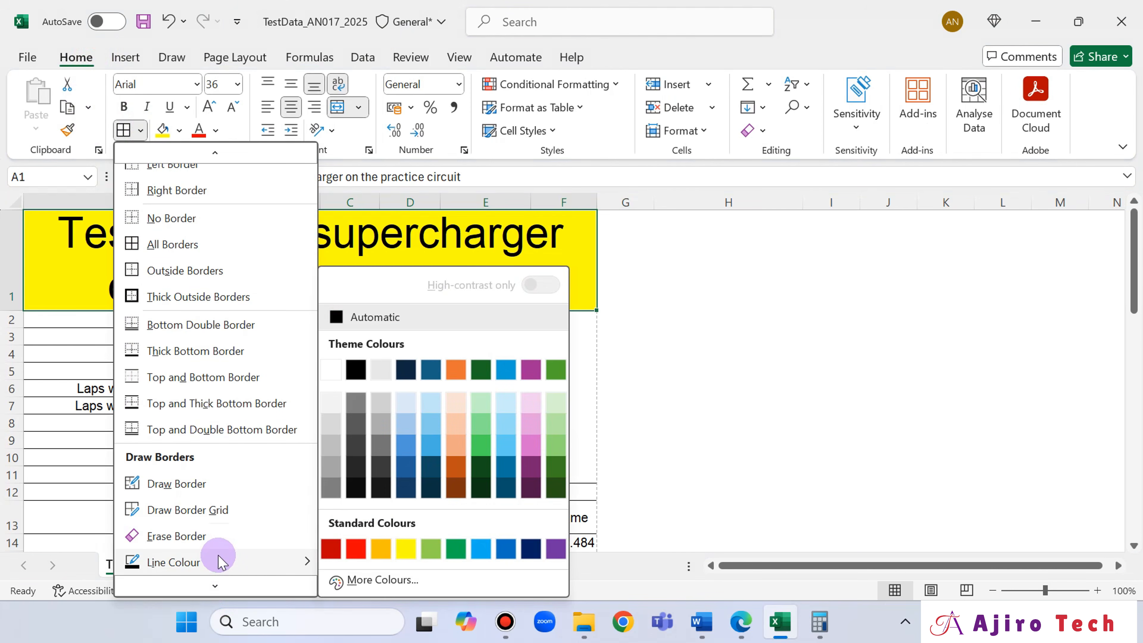
{"action": "scroll", "coordinate": [219, 563], "scroll_direction": "down", "scroll_amount": 2}
{"action": "mouse_move", "coordinate": [222, 552]}
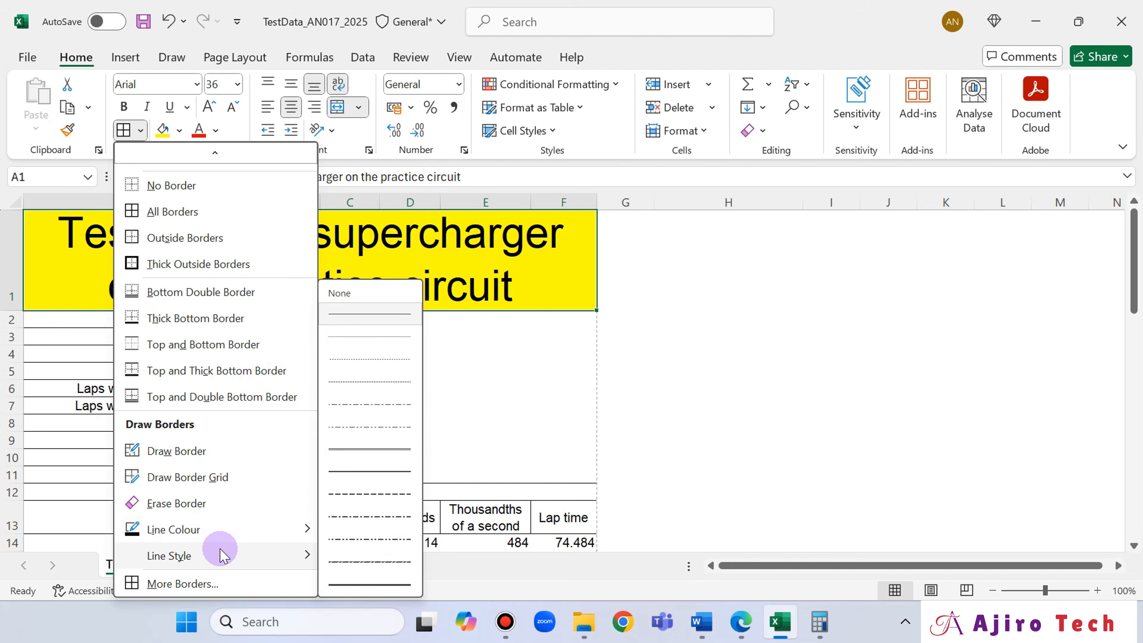
{"action": "left_click", "coordinate": [352, 470]}
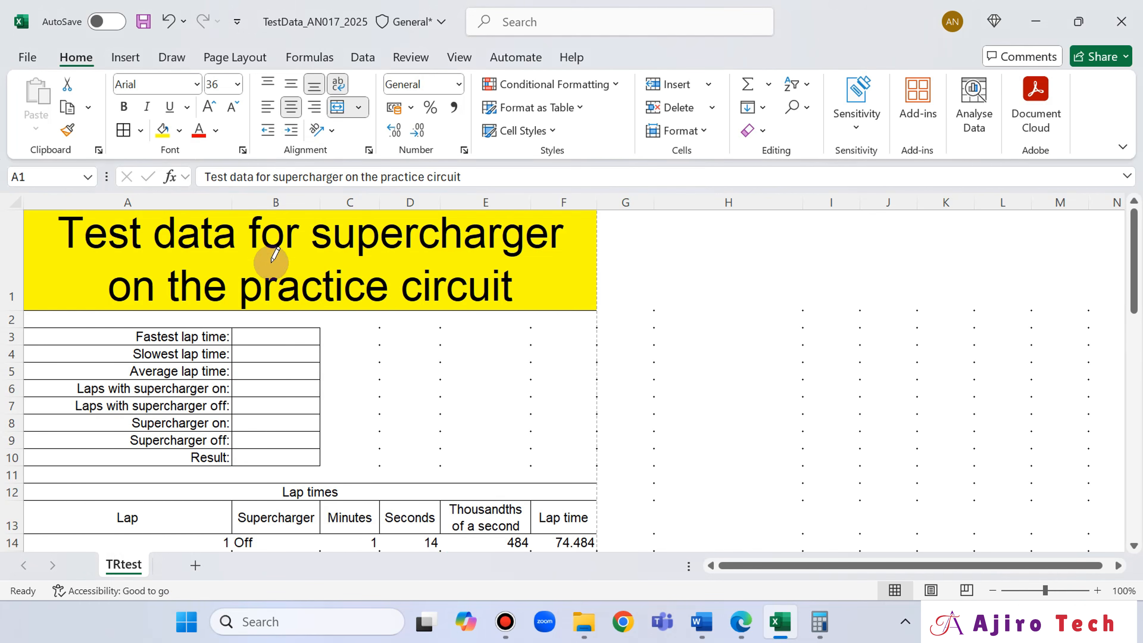
{"action": "left_click", "coordinate": [122, 132]}
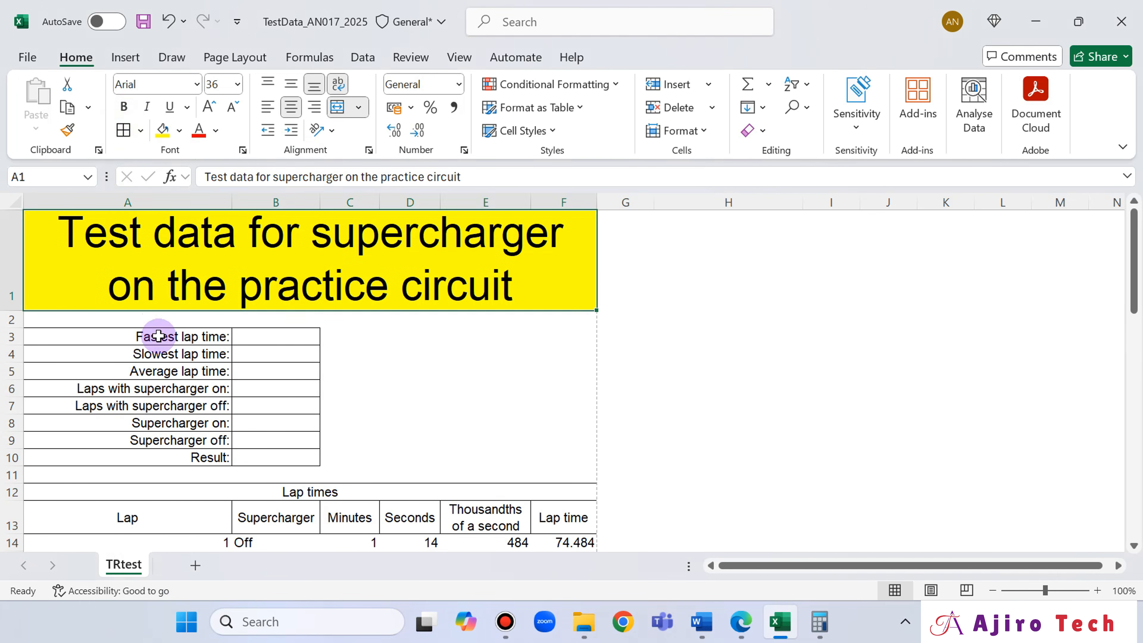
- Apply All Borders with the thicker line style to cells A3 to B10
{"action": "left_click_drag", "start_coordinate": [159, 335], "coordinate": [306, 457]}
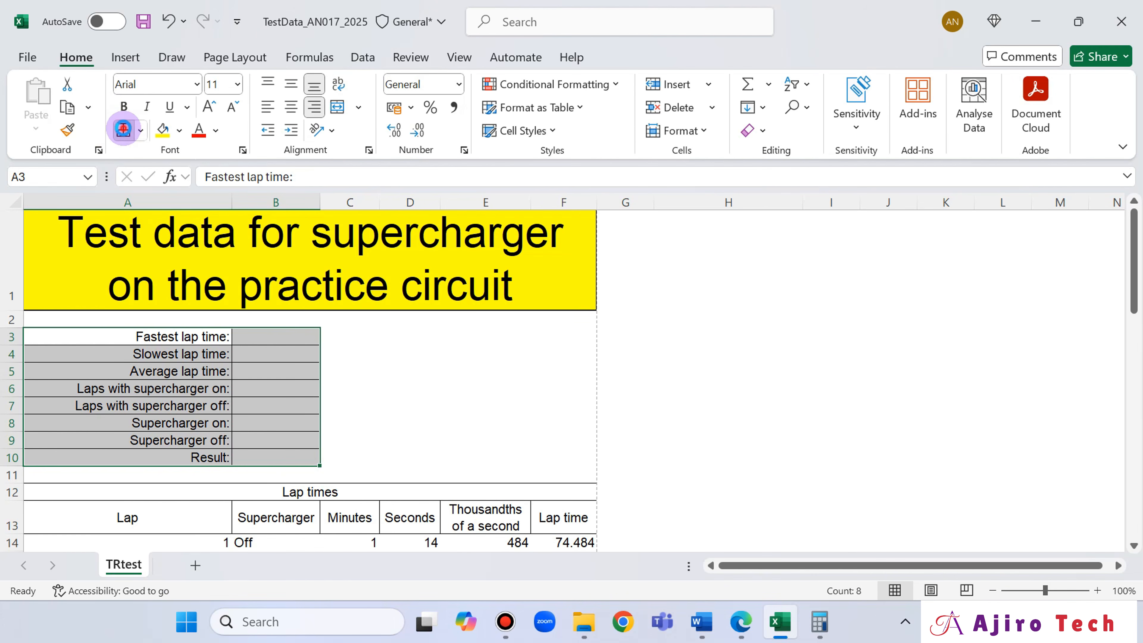
{"action": "left_click", "coordinate": [123, 130]}
{"action": "left_click", "coordinate": [421, 389]}
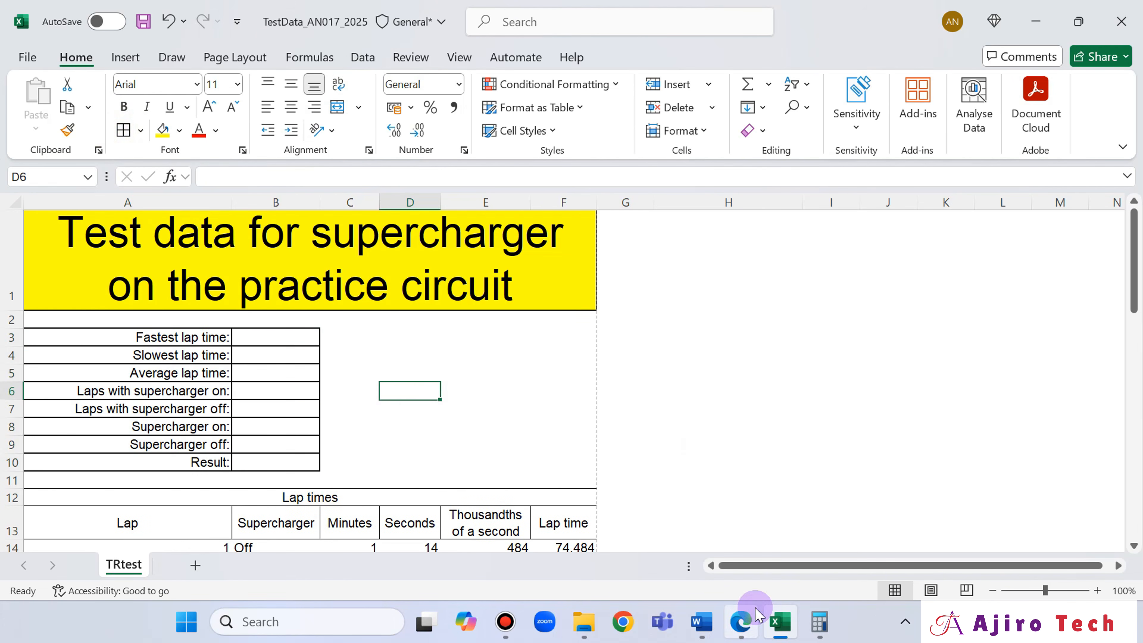
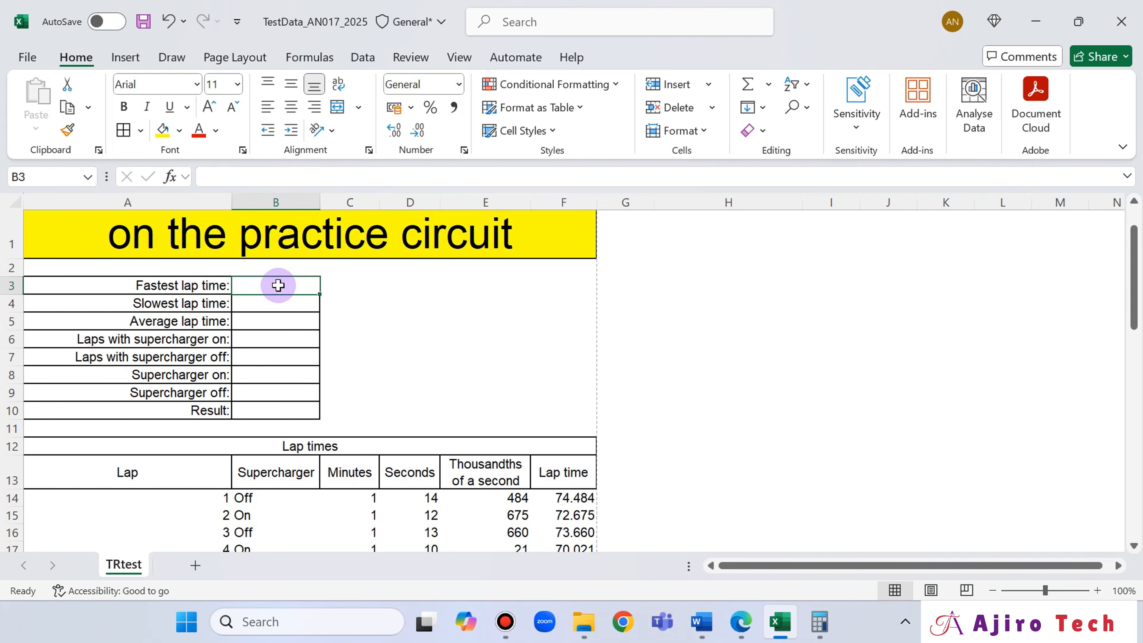
- Read question 15 about cell B3 in the exam paper in Edge and examine the Lap time column in Excel
{"action": "left_click", "coordinate": [745, 634]}
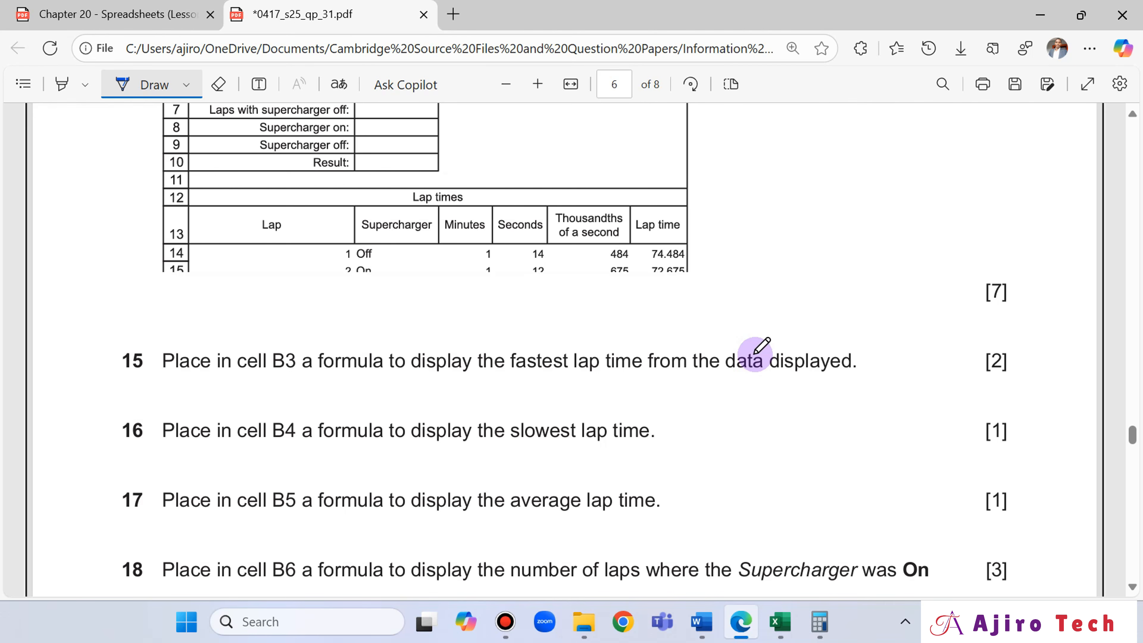
{"action": "left_click", "coordinate": [777, 620]}
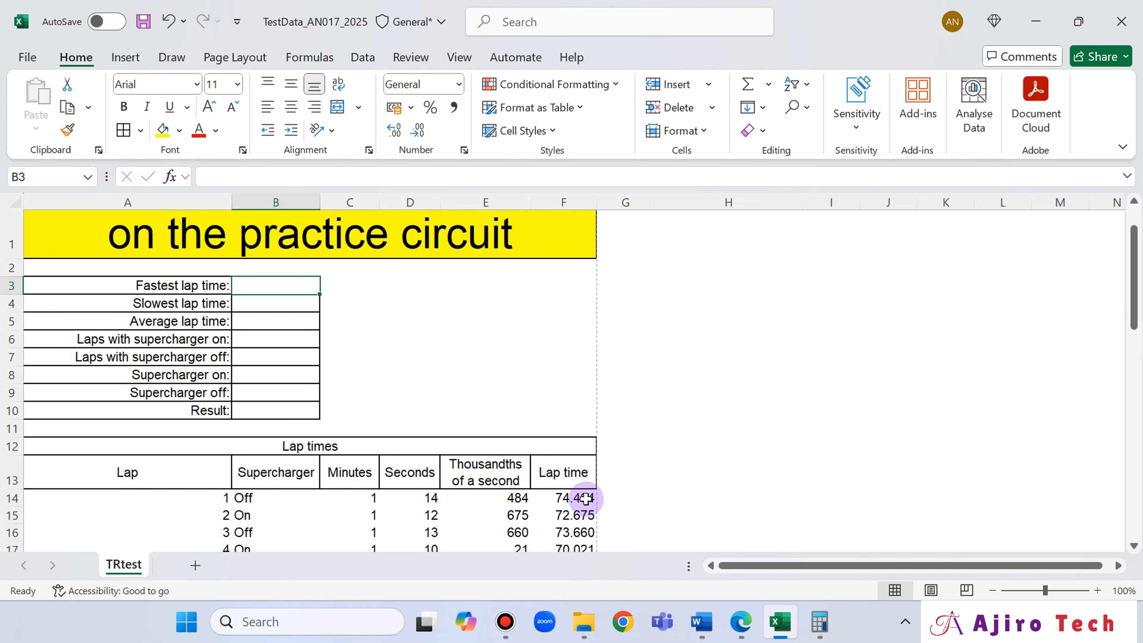
{"action": "left_click", "coordinate": [742, 622]}
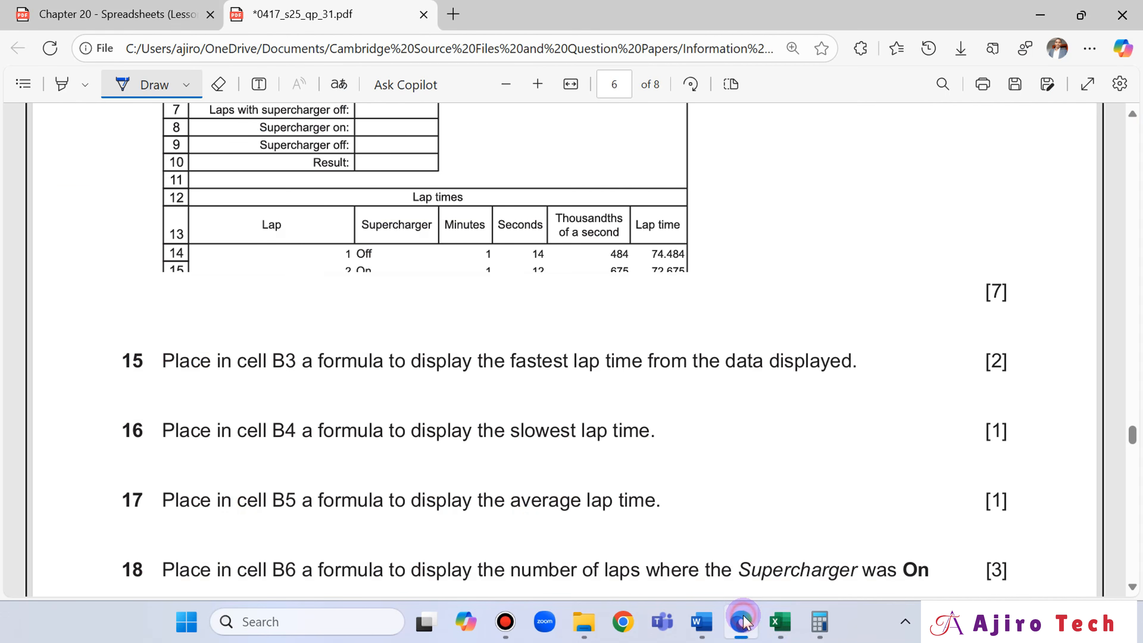
{"action": "left_click", "coordinate": [742, 621]}
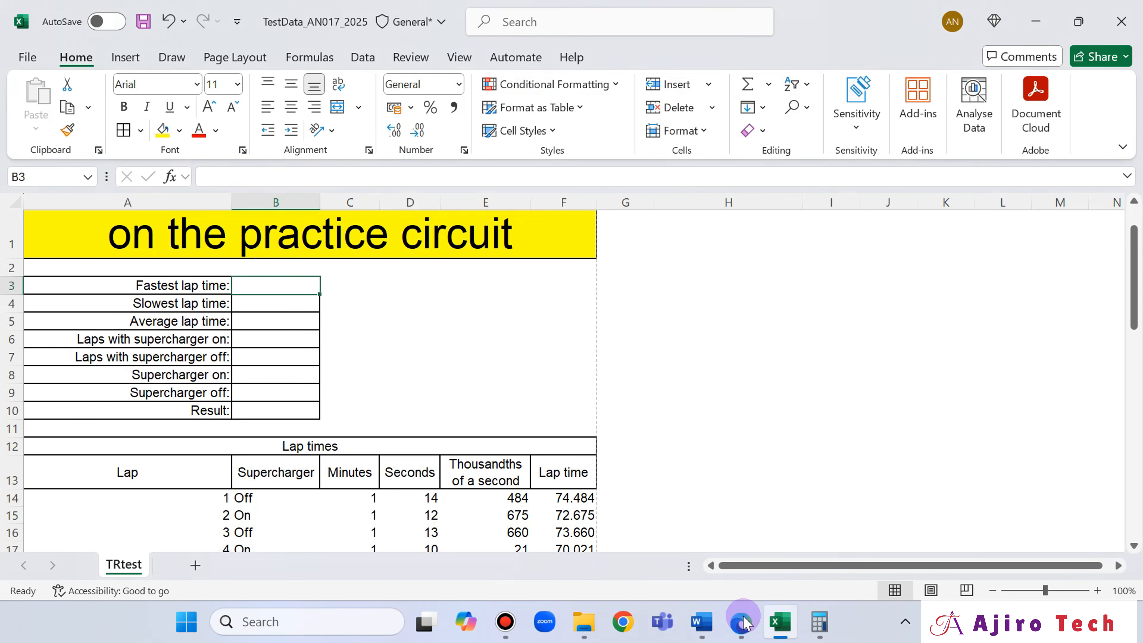
{"action": "left_click", "coordinate": [742, 621]}
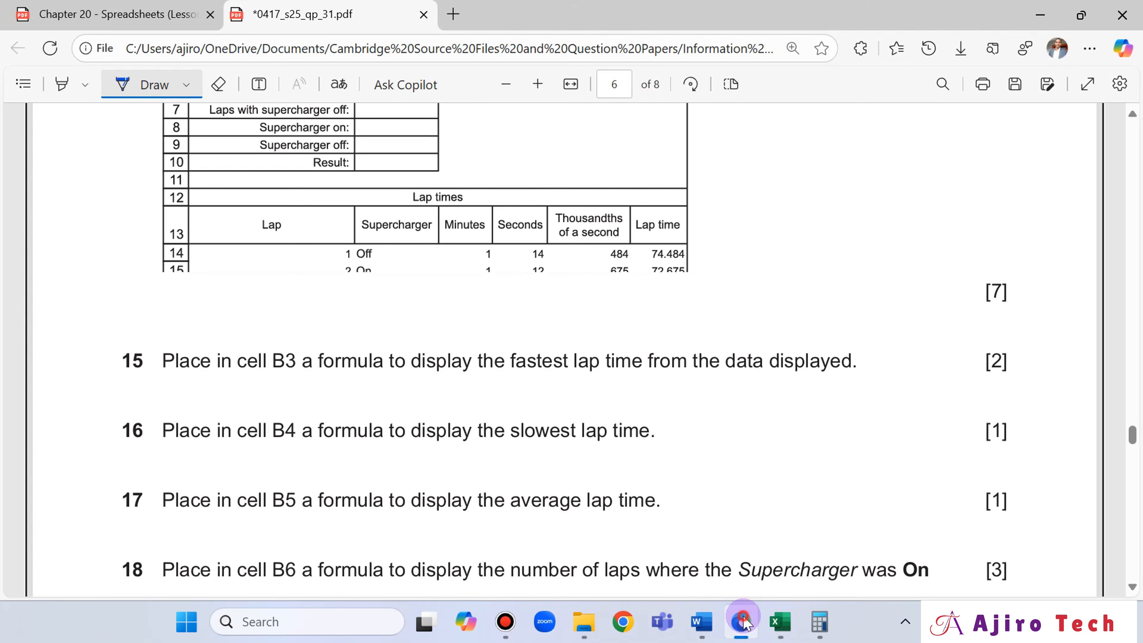
{"action": "left_click", "coordinate": [742, 621]}
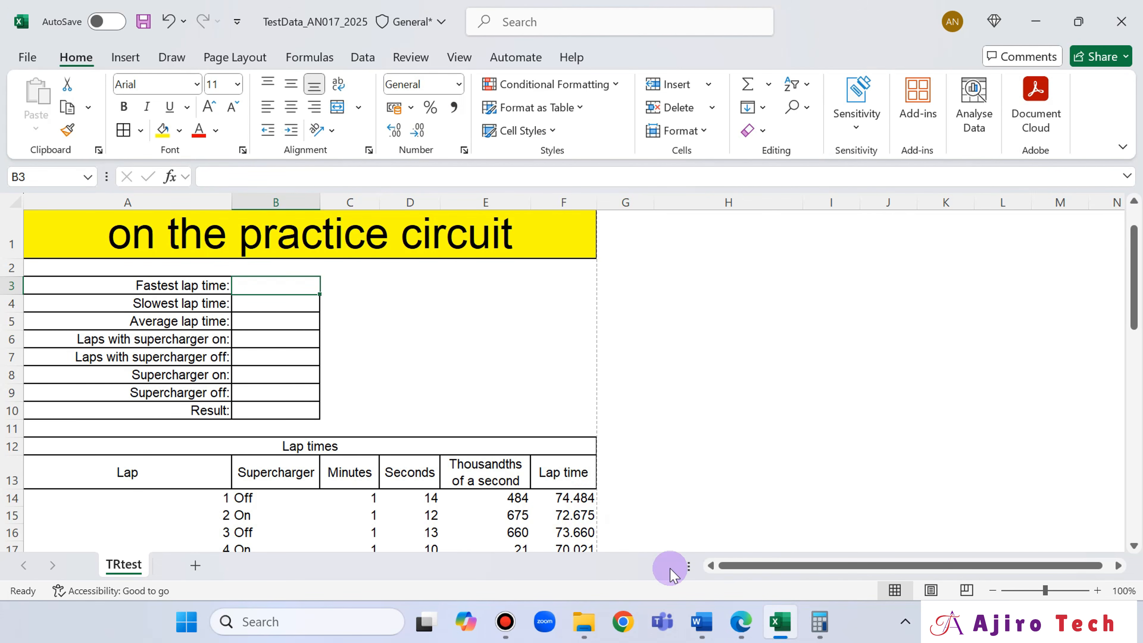
{"action": "left_click", "coordinate": [741, 621]}
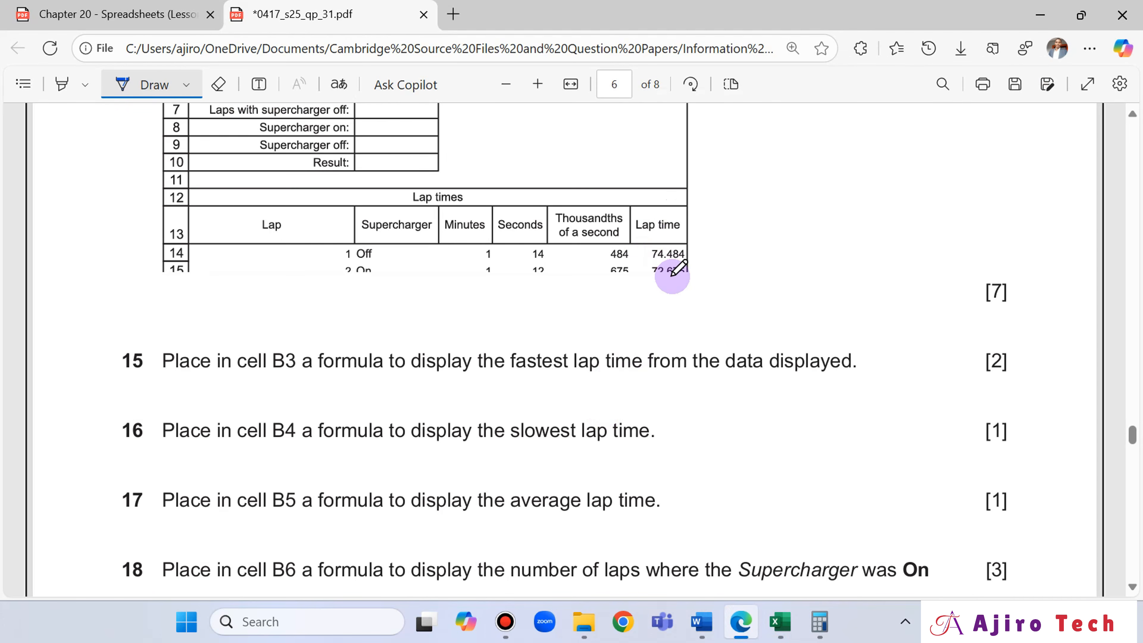
{"action": "left_click", "coordinate": [771, 621]}
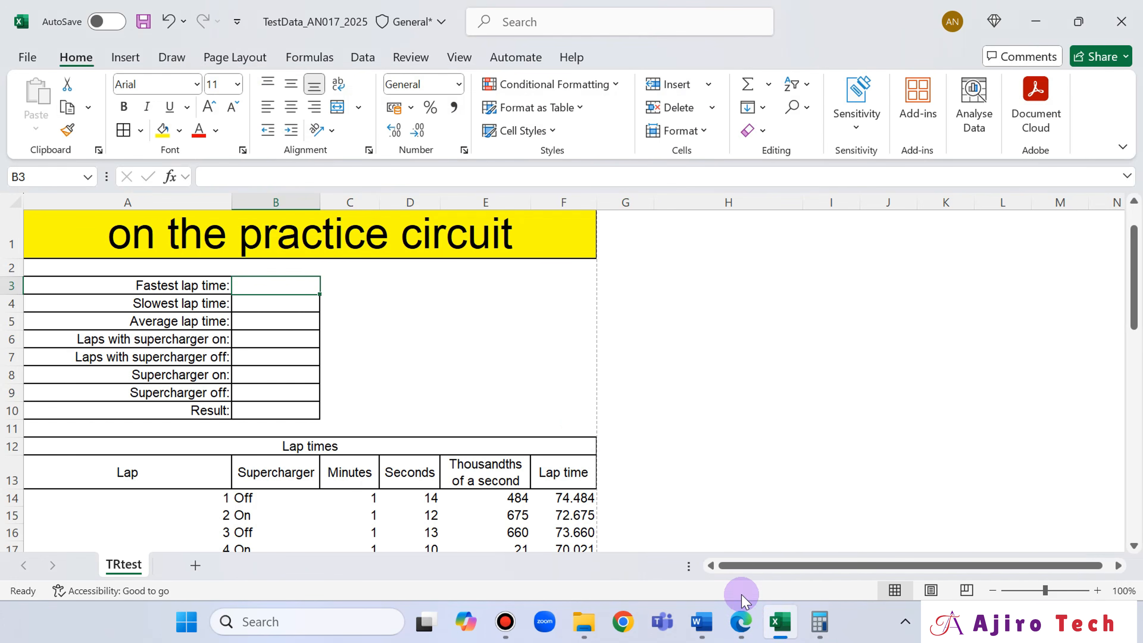
{"action": "scroll", "coordinate": [549, 440], "scroll_direction": "down", "scroll_amount": 1}
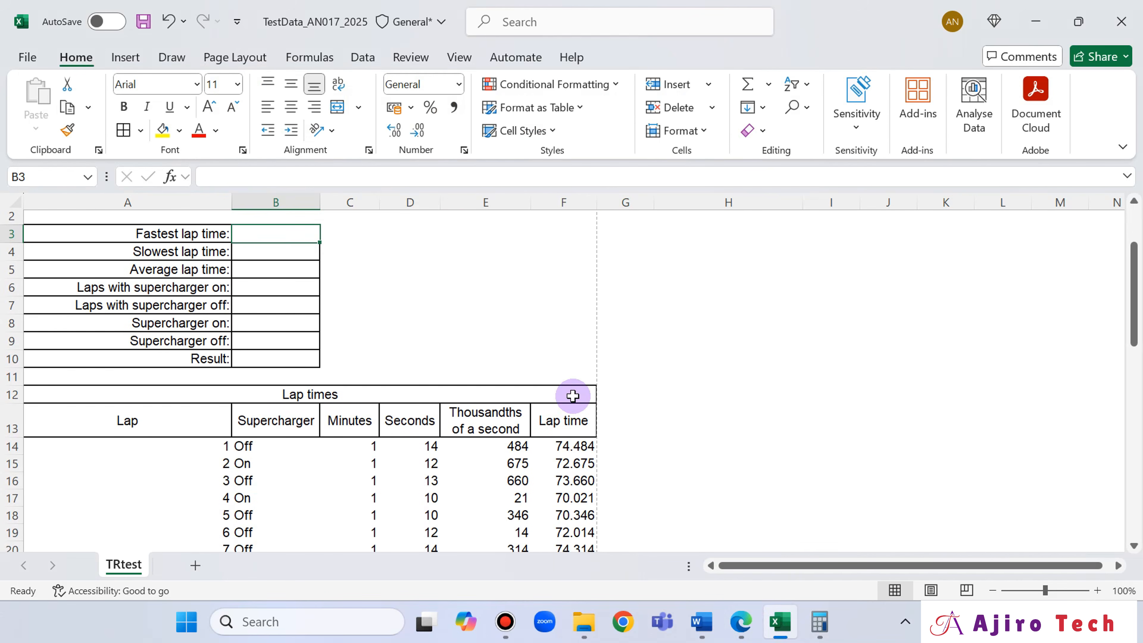
- Look up the MAX and MIN function descriptions in the Chapter 20 Spreadsheets slides in Edge, and return to Excel
{"action": "left_click", "coordinate": [737, 616]}
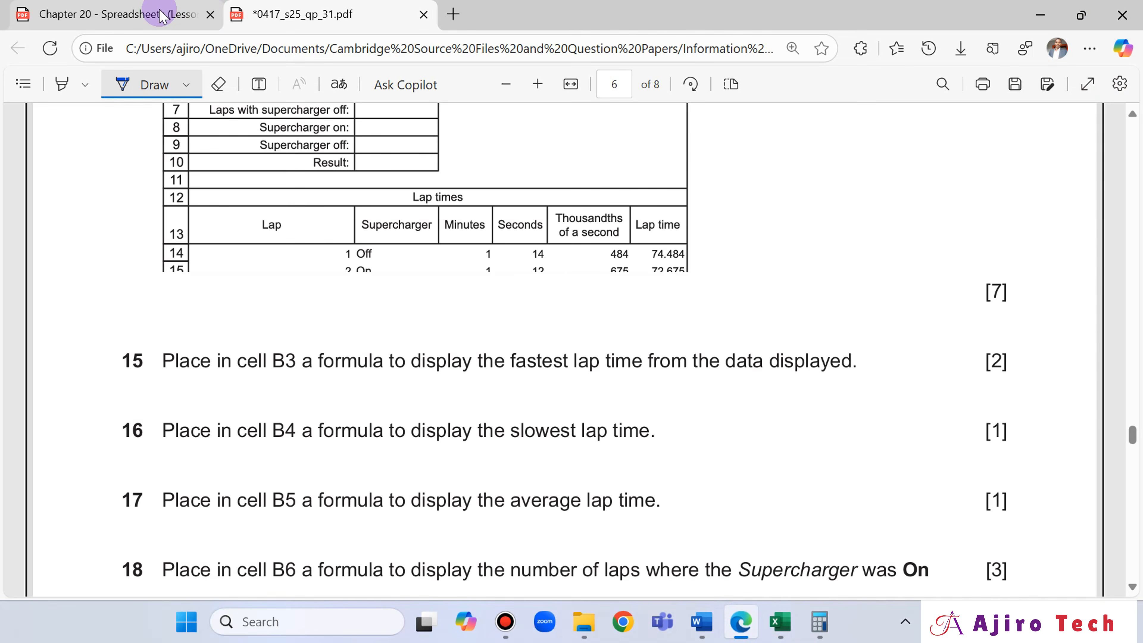
{"action": "left_click", "coordinate": [160, 11]}
{"action": "scroll", "coordinate": [410, 290], "scroll_direction": "down", "scroll_amount": 6}
{"action": "scroll", "coordinate": [410, 290], "scroll_direction": "down", "scroll_amount": 15}
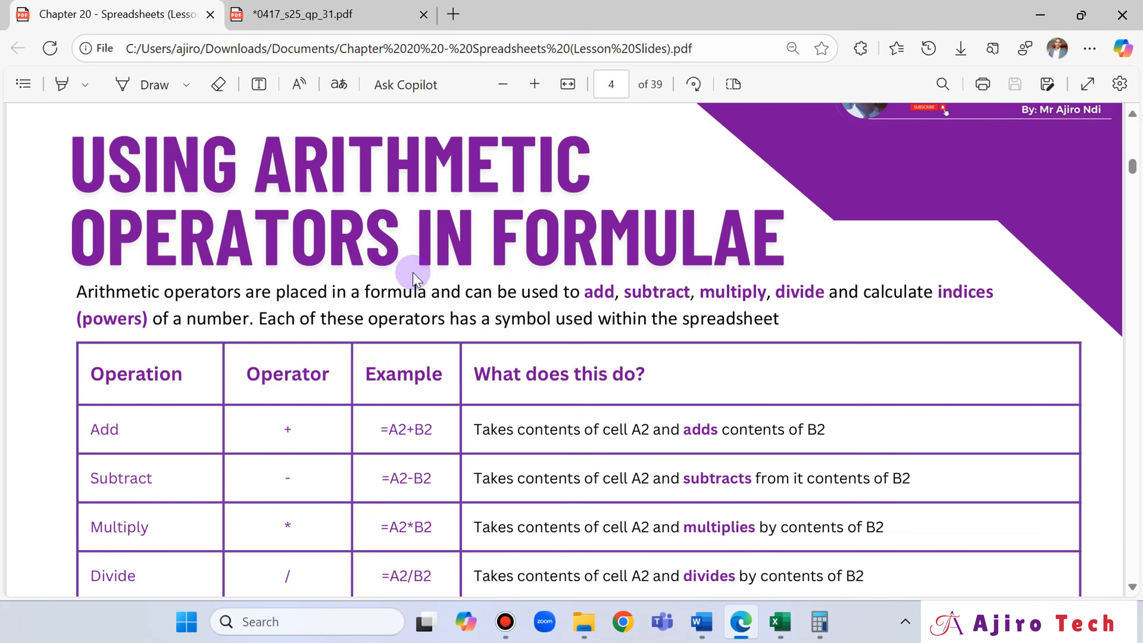
{"action": "scroll", "coordinate": [618, 446], "scroll_direction": "down", "scroll_amount": 20}
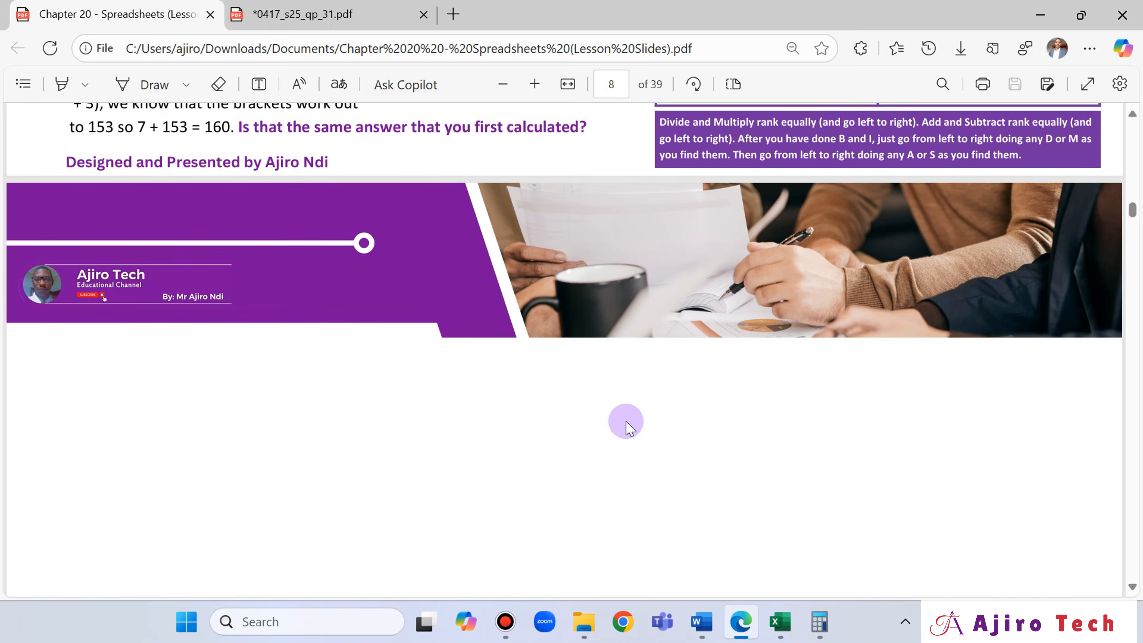
{"action": "scroll", "coordinate": [630, 428], "scroll_direction": "down", "scroll_amount": 2}
{"action": "scroll", "coordinate": [629, 427], "scroll_direction": "up", "scroll_amount": 10}
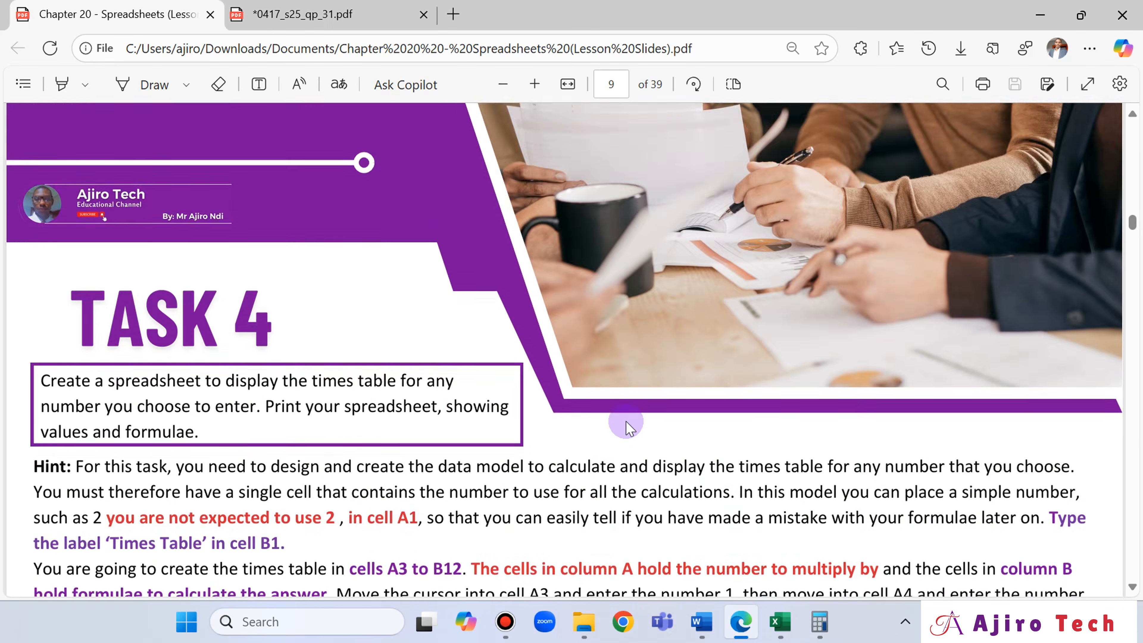
{"action": "scroll", "coordinate": [630, 428], "scroll_direction": "down", "scroll_amount": 20}
{"action": "scroll", "coordinate": [626, 423], "scroll_direction": "down", "scroll_amount": 20}
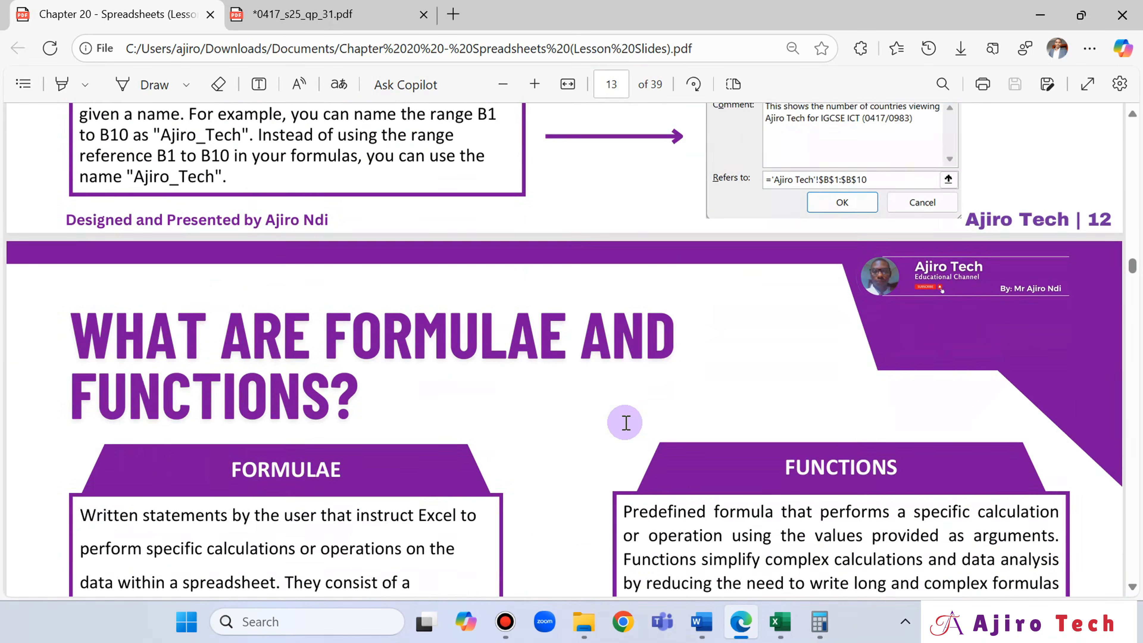
{"action": "scroll", "coordinate": [626, 423], "scroll_direction": "down", "scroll_amount": 15}
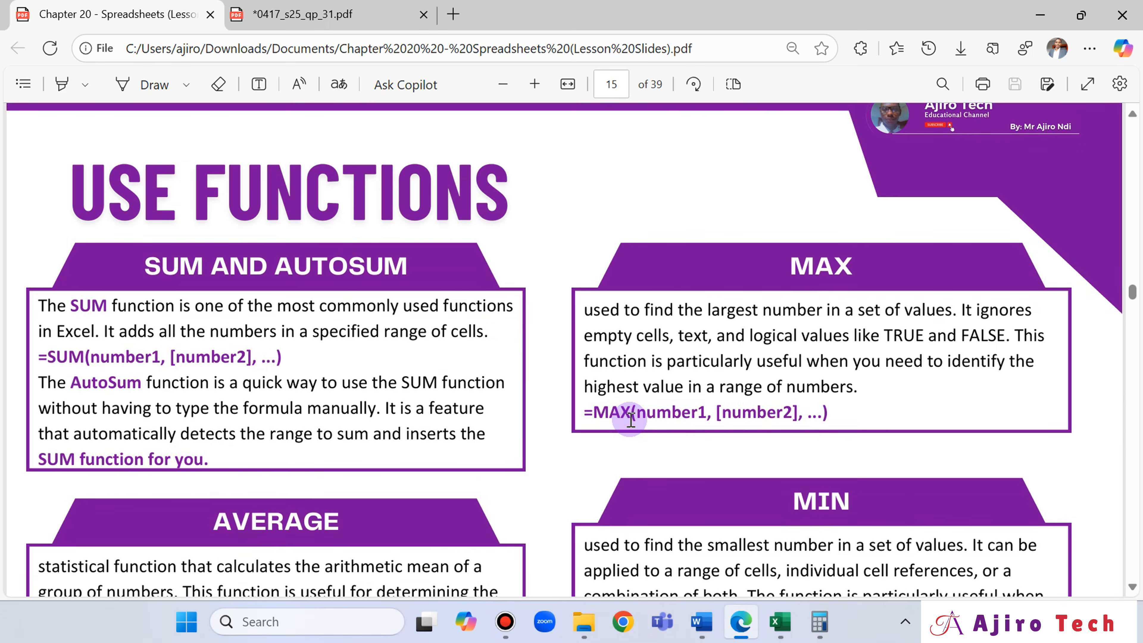
{"action": "scroll", "coordinate": [631, 419], "scroll_direction": "down", "scroll_amount": 2}
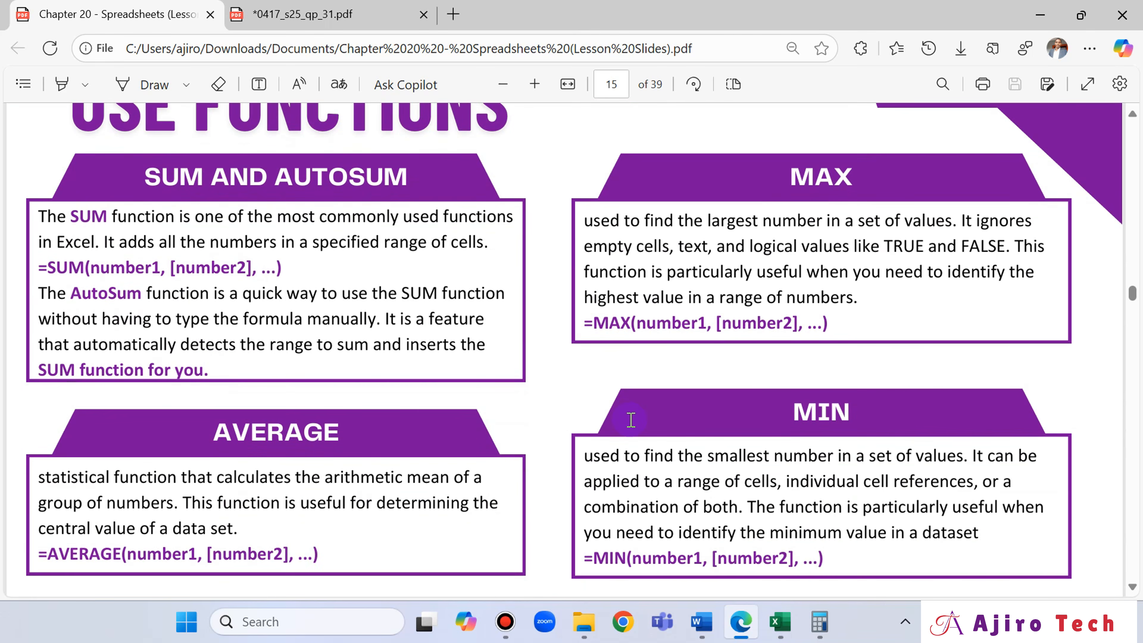
{"action": "mouse_move", "coordinate": [788, 633]}
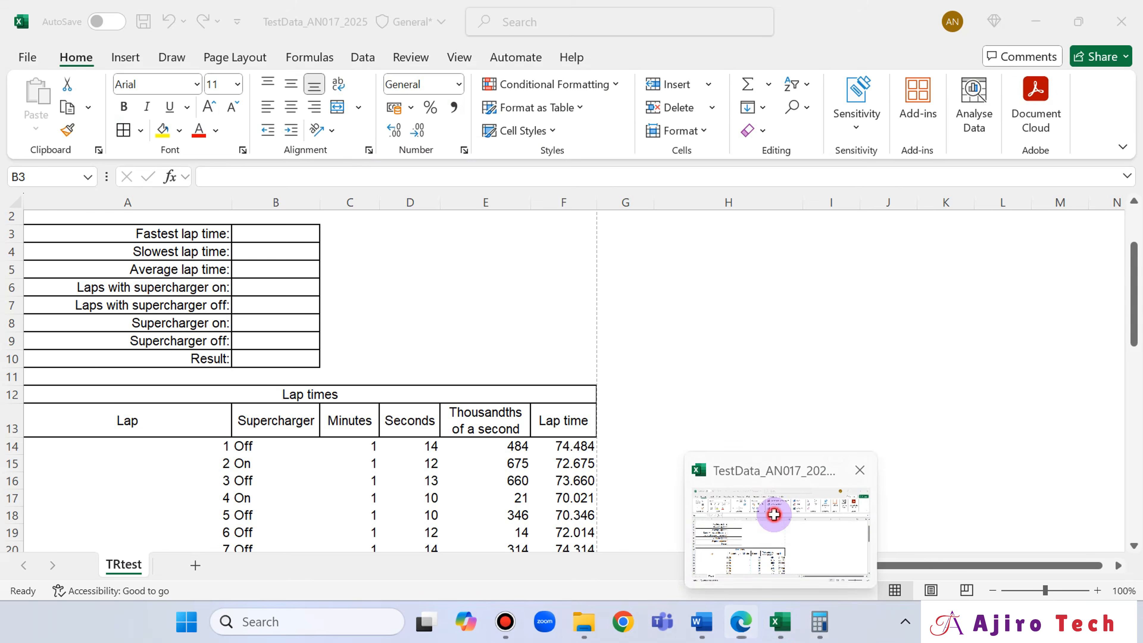
{"action": "left_click", "coordinate": [773, 513]}
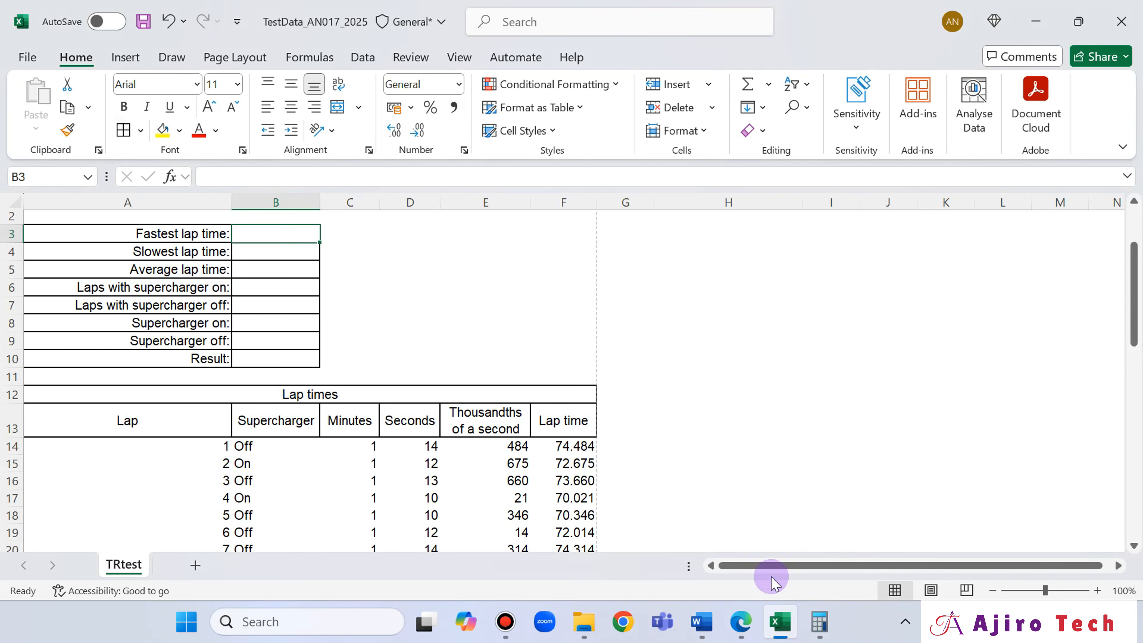
- Review the Task 5 questions in the 0417_s25_qp_31 paper in Edge and handwrite MIN above "fastest" in question 15
{"action": "left_click", "coordinate": [746, 633]}
{"action": "left_click", "coordinate": [288, 13]}
{"action": "scroll", "coordinate": [655, 242], "scroll_direction": "up", "scroll_amount": 10}
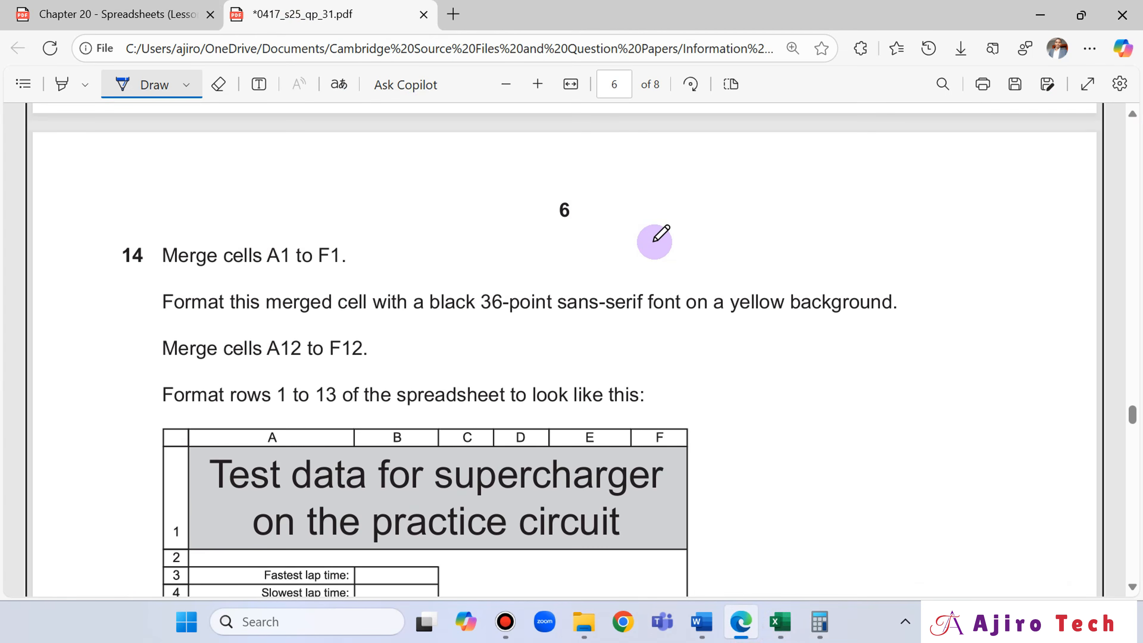
{"action": "scroll", "coordinate": [655, 242], "scroll_direction": "up", "scroll_amount": 20}
{"action": "scroll", "coordinate": [655, 242], "scroll_direction": "down", "scroll_amount": 9}
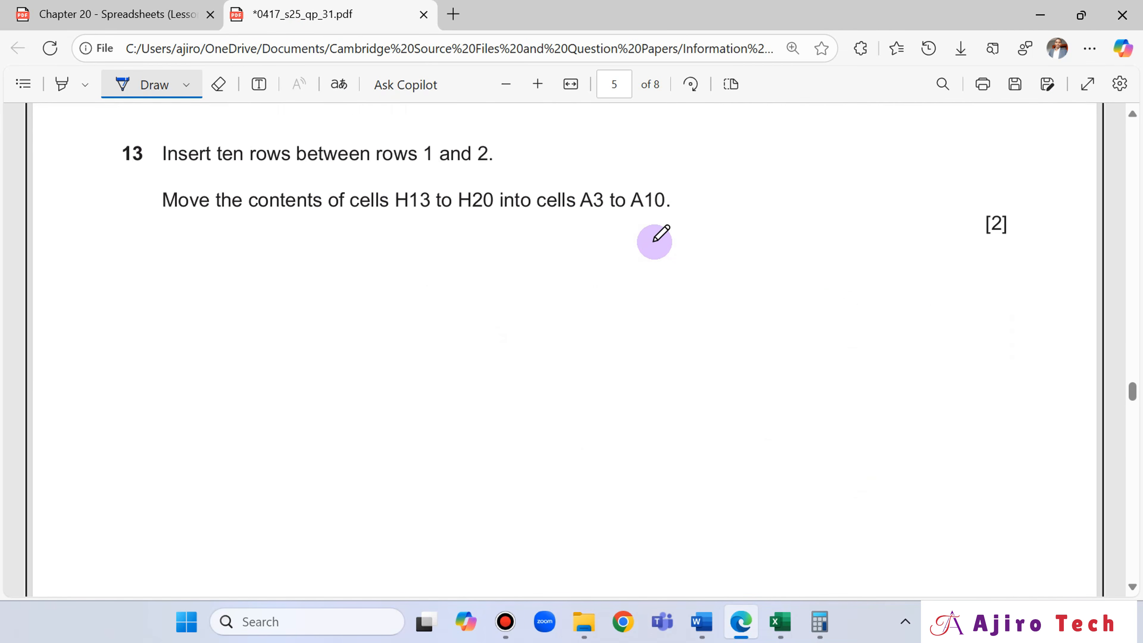
{"action": "scroll", "coordinate": [655, 241], "scroll_direction": "up", "scroll_amount": 10}
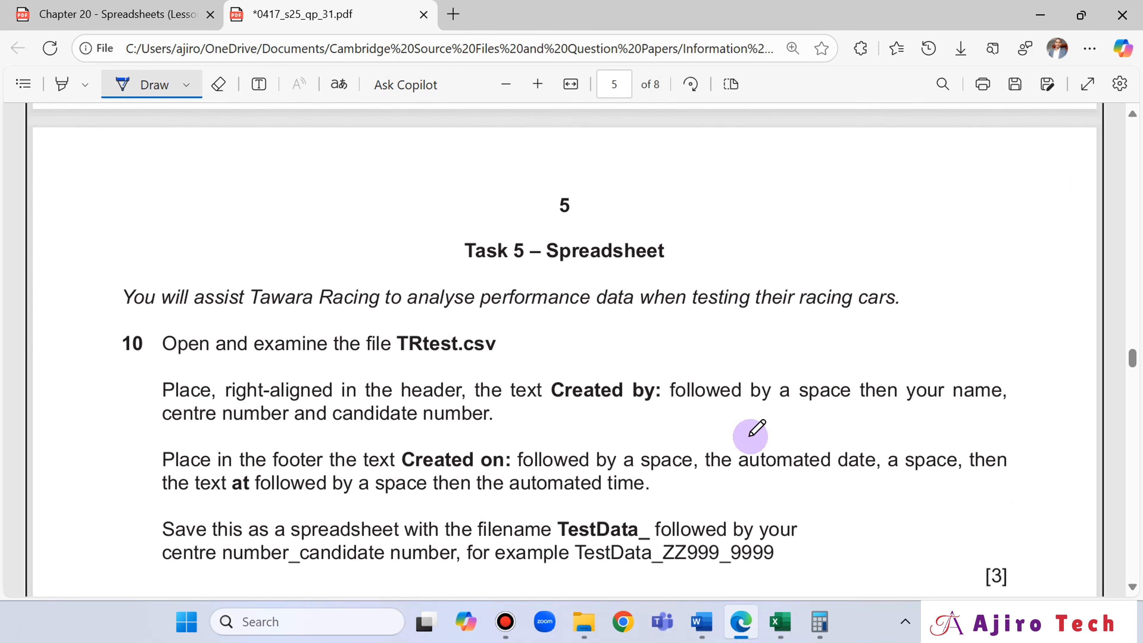
{"action": "scroll", "coordinate": [756, 430], "scroll_direction": "down", "scroll_amount": 15}
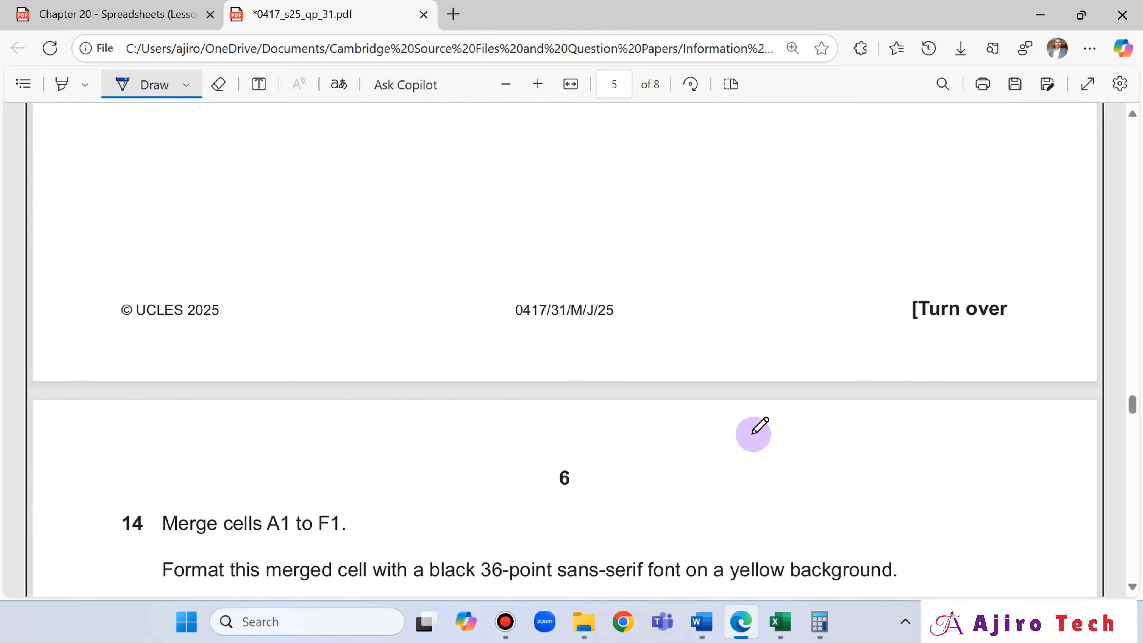
{"action": "scroll", "coordinate": [754, 433], "scroll_direction": "down", "scroll_amount": 5}
{"action": "scroll", "coordinate": [754, 433], "scroll_direction": "down", "scroll_amount": 9}
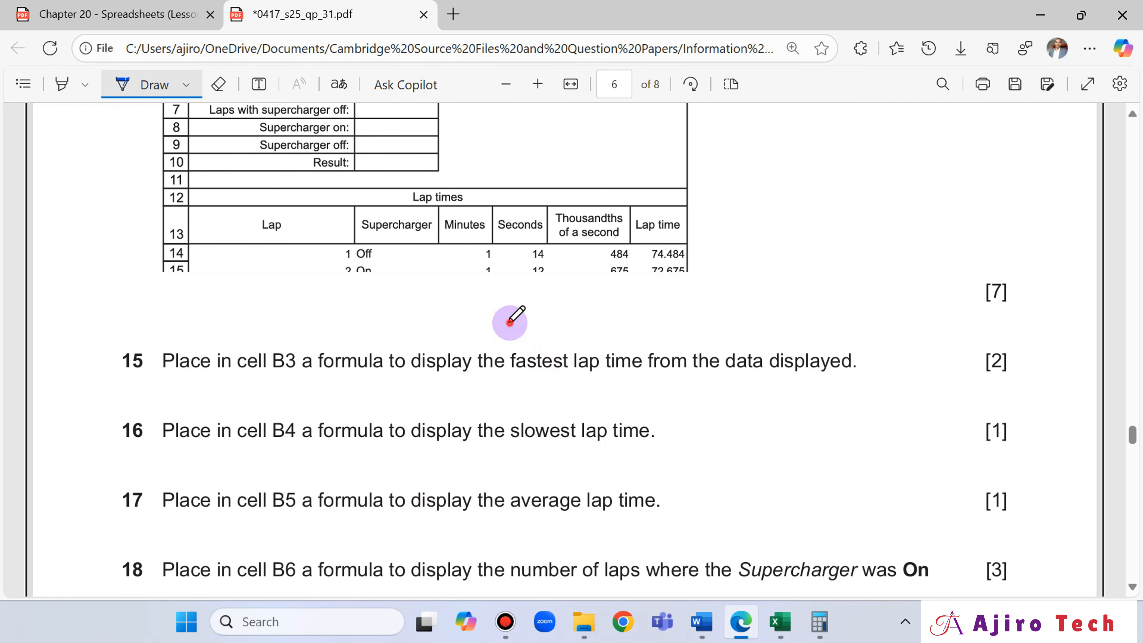
{"action": "mouse_move", "coordinate": [512, 338]}
{"action": "left_mouse_down"}
{"action": "mouse_move", "coordinate": [508, 325]}
{"action": "mouse_move", "coordinate": [527, 329]}
{"action": "mouse_move", "coordinate": [531, 347]}
{"action": "mouse_move", "coordinate": [540, 332]}
{"action": "mouse_move", "coordinate": [541, 348]}
{"action": "mouse_move", "coordinate": [562, 332]}
{"action": "left_mouse_up"}
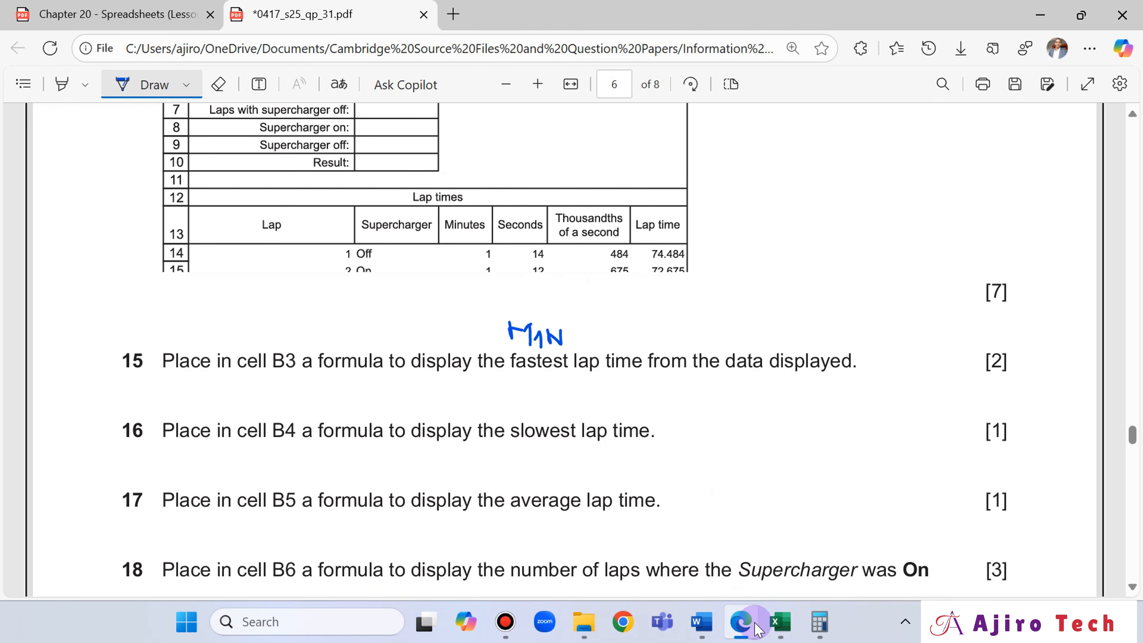
- Switch to Excel and enter the formula =MIN(F14:F53) in cell B3 for the fastest lap time
{"action": "left_click", "coordinate": [781, 623]}
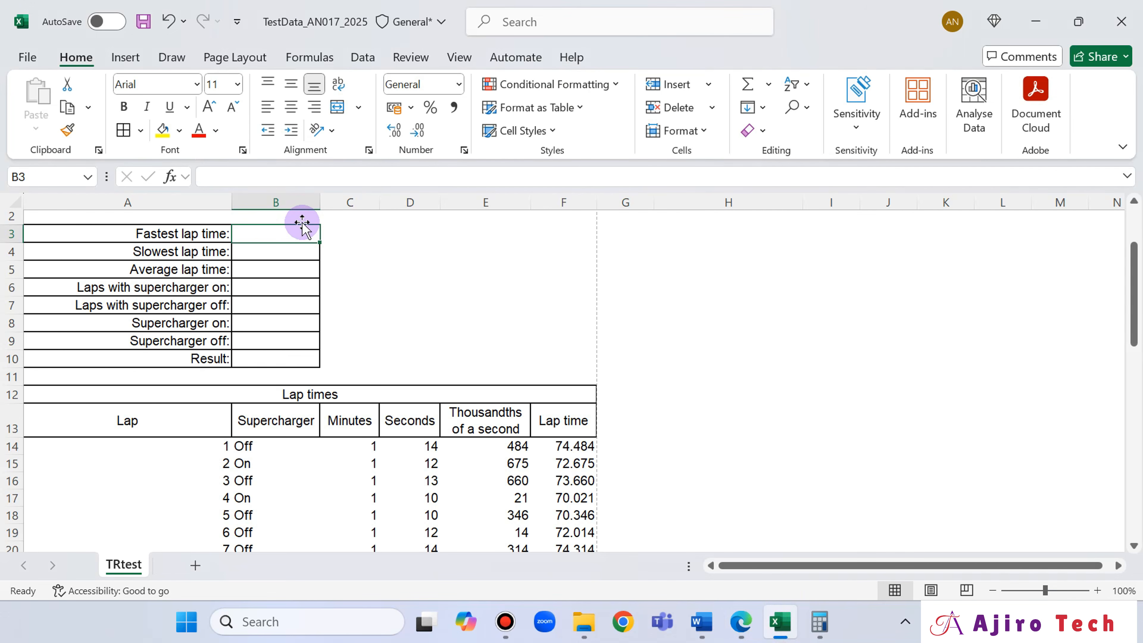
{"action": "type", "text": "=MIN("}
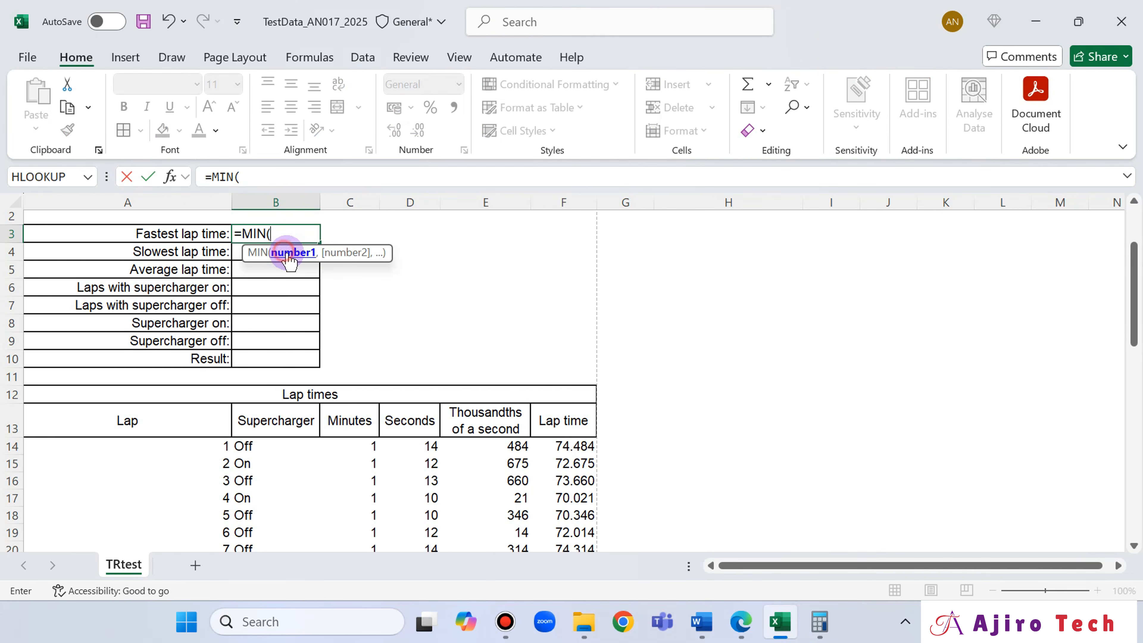
{"action": "double_click", "coordinate": [272, 253]}
{"action": "left_click", "coordinate": [565, 449]}
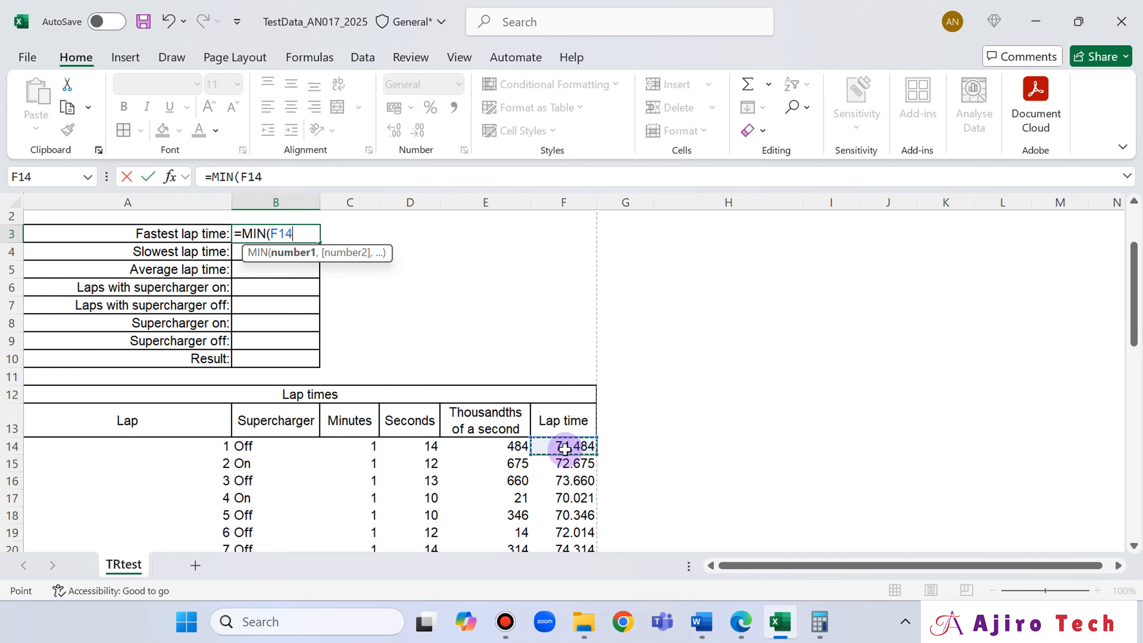
{"action": "key", "text": "ctrl+shift+Down"}
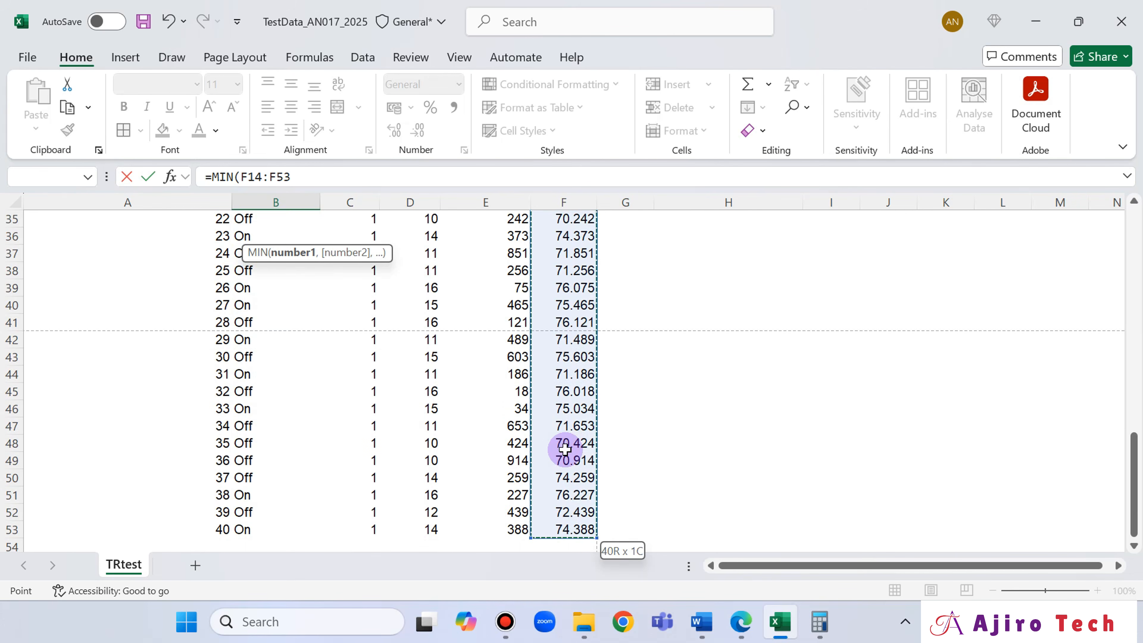
{"action": "scroll", "coordinate": [447, 288], "scroll_direction": "up", "scroll_amount": 12}
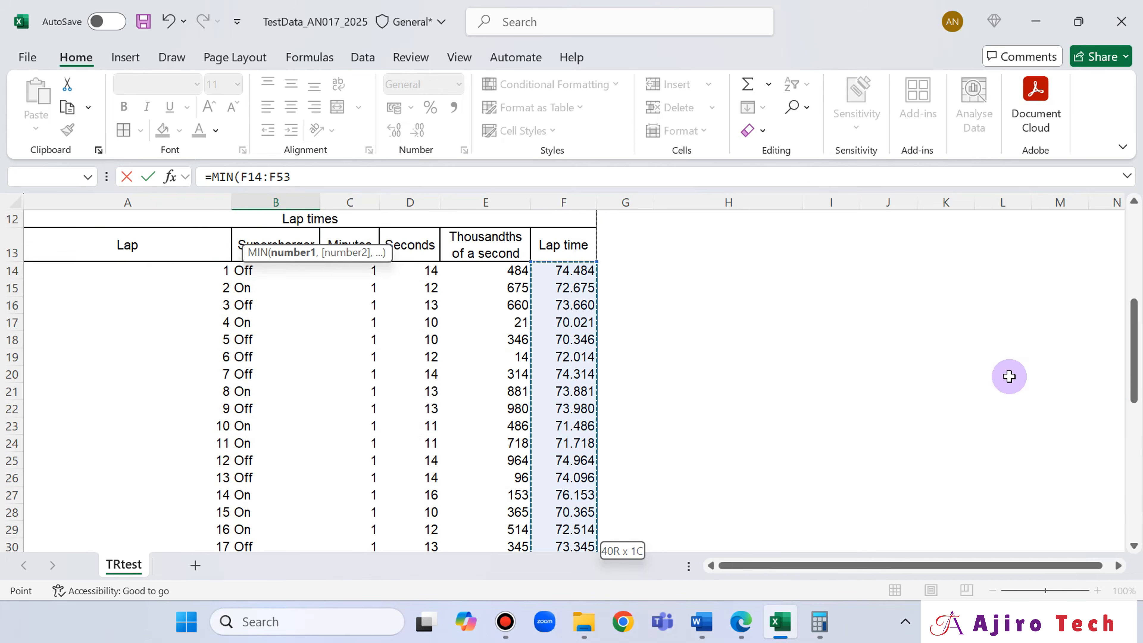
{"action": "left_click", "coordinate": [307, 177]}
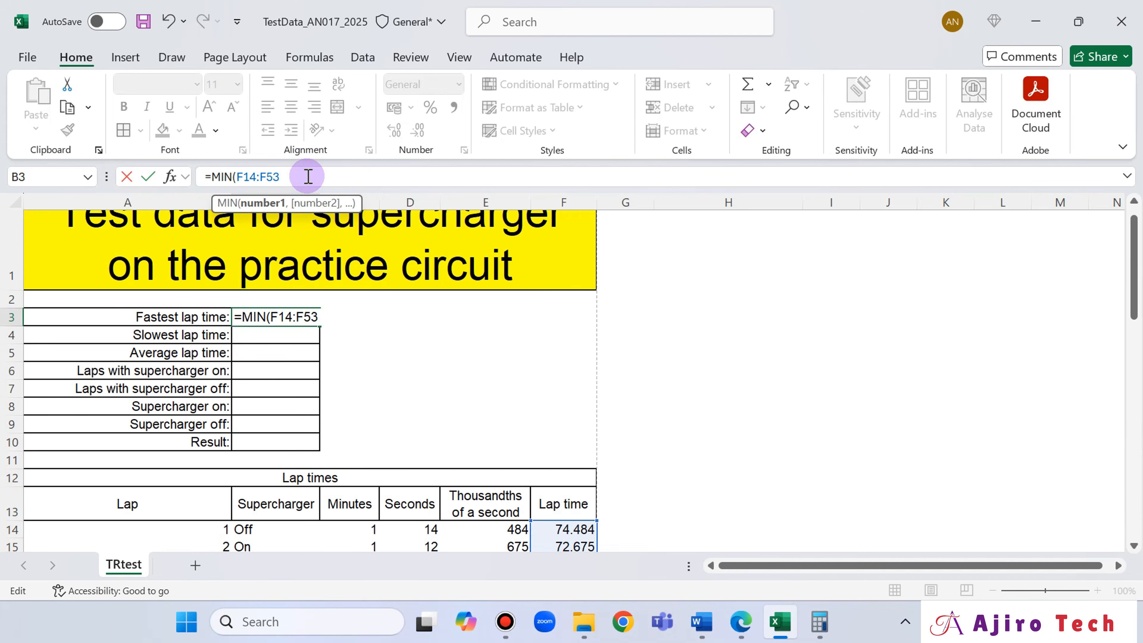
{"action": "type", "text": ")"}
{"action": "key", "text": "Return"}
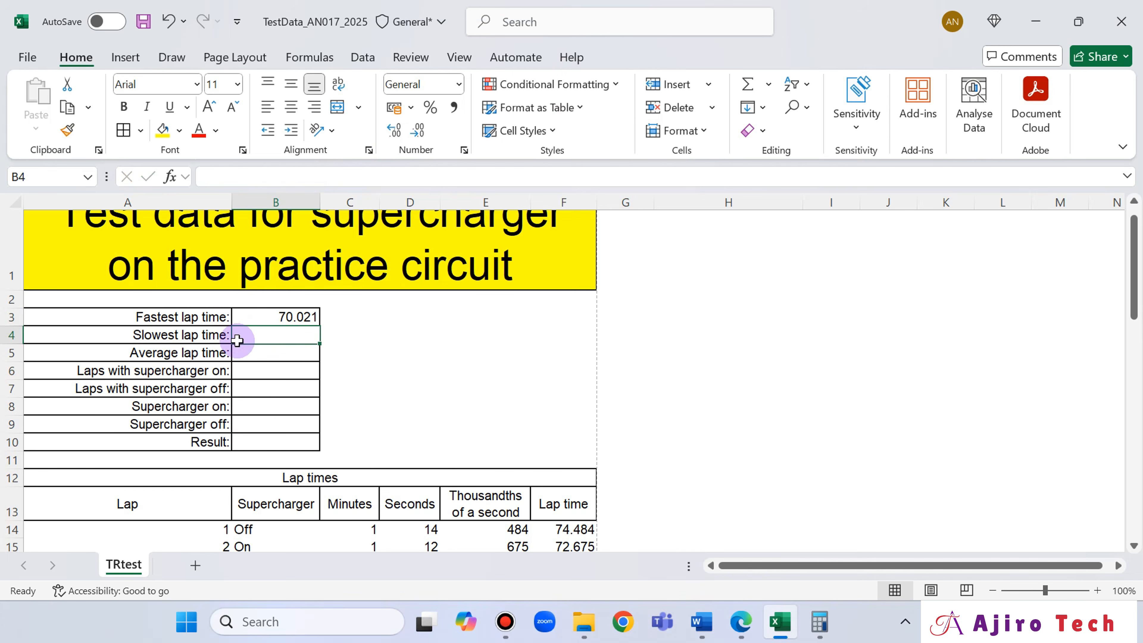
- Read question 16 in the exam paper in Edge, return to Excel and enter =MAX(F14:F53) in cell B4 for the slowest lap time
{"action": "left_click", "coordinate": [733, 627]}
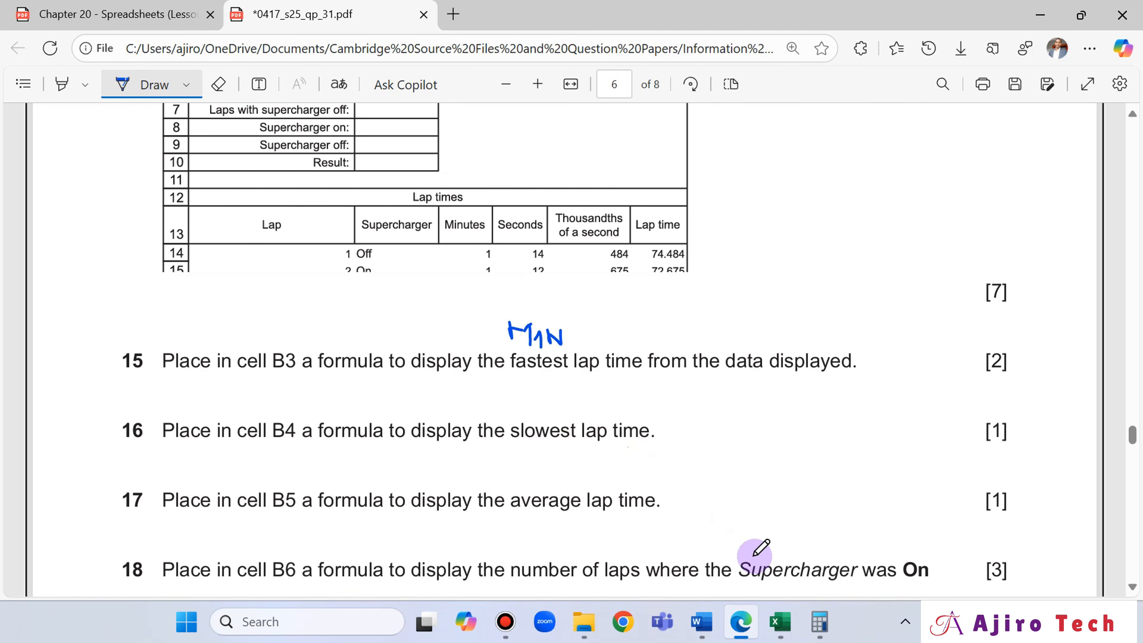
{"action": "left_click", "coordinate": [780, 622]}
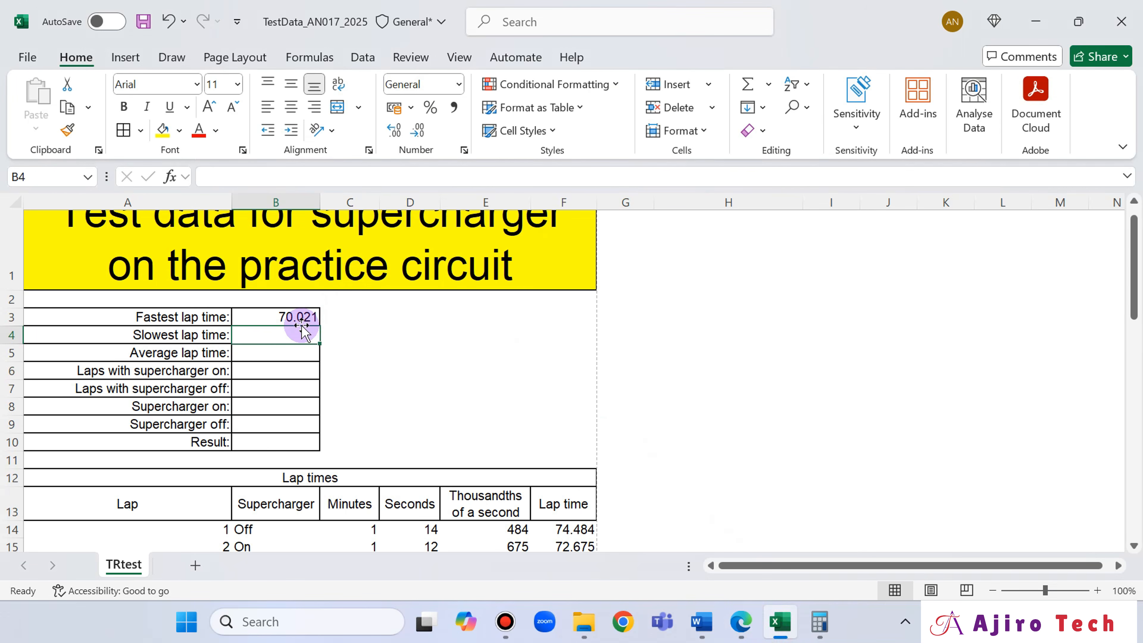
{"action": "type", "text": "="}
{"action": "key", "text": "BackSpace"}
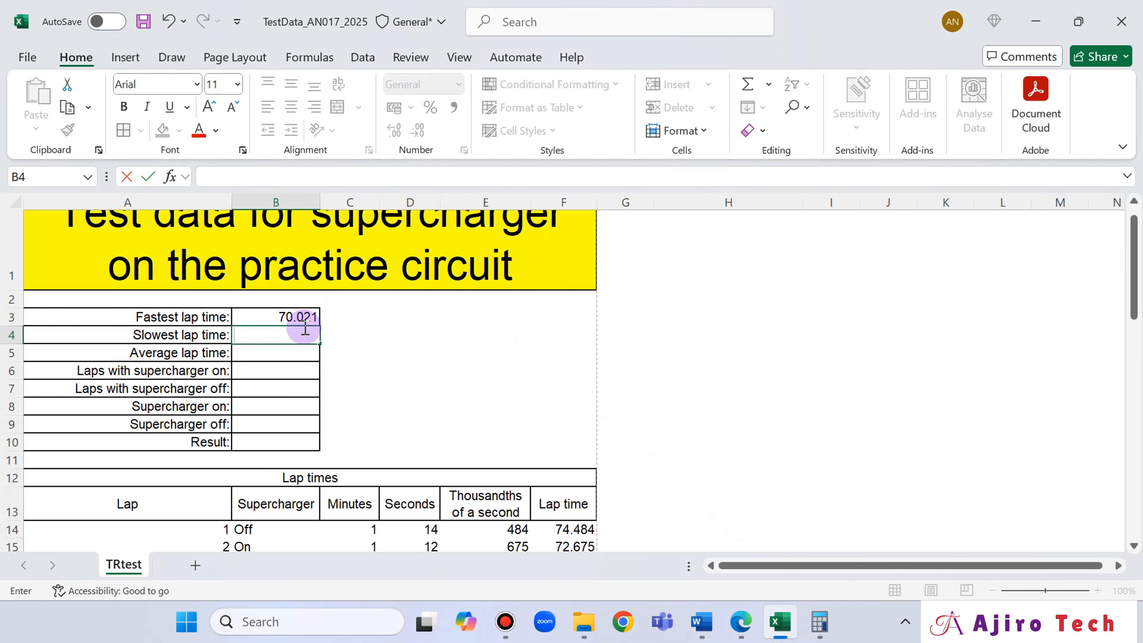
{"action": "type", "text": "=MA"}
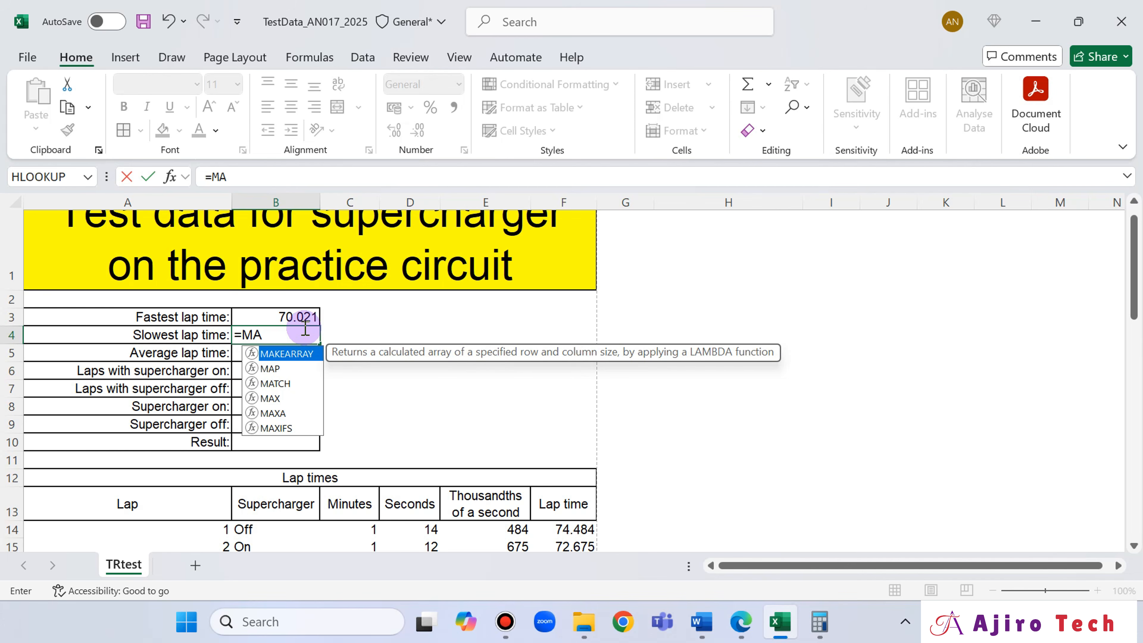
{"action": "type", "text": "X"}
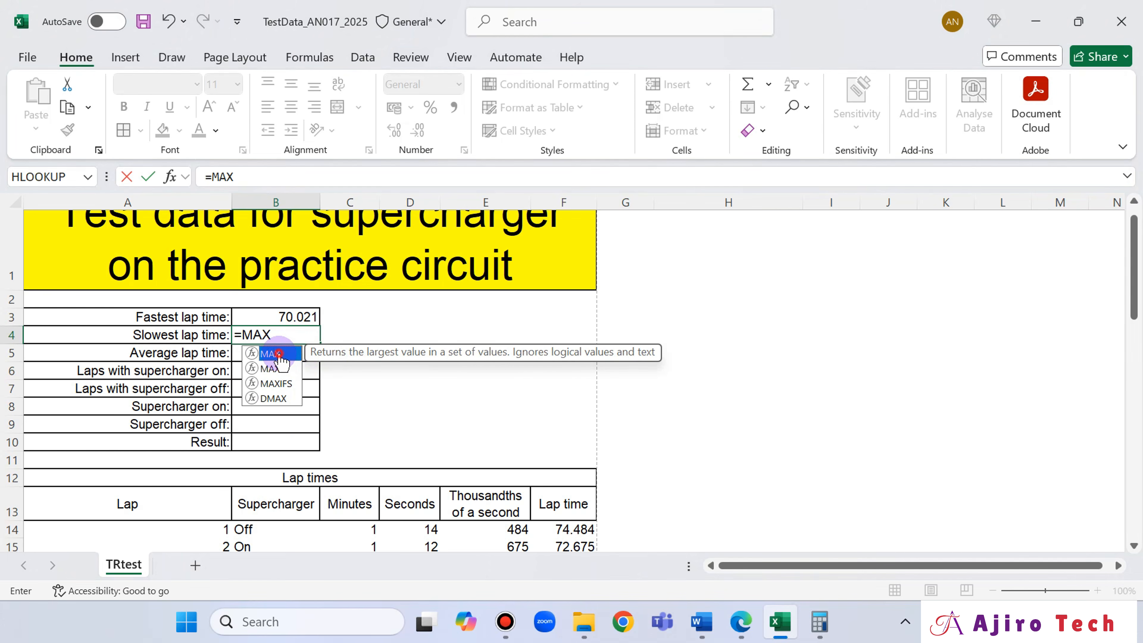
{"action": "type", "text": "("}
{"action": "left_click", "coordinate": [559, 530]}
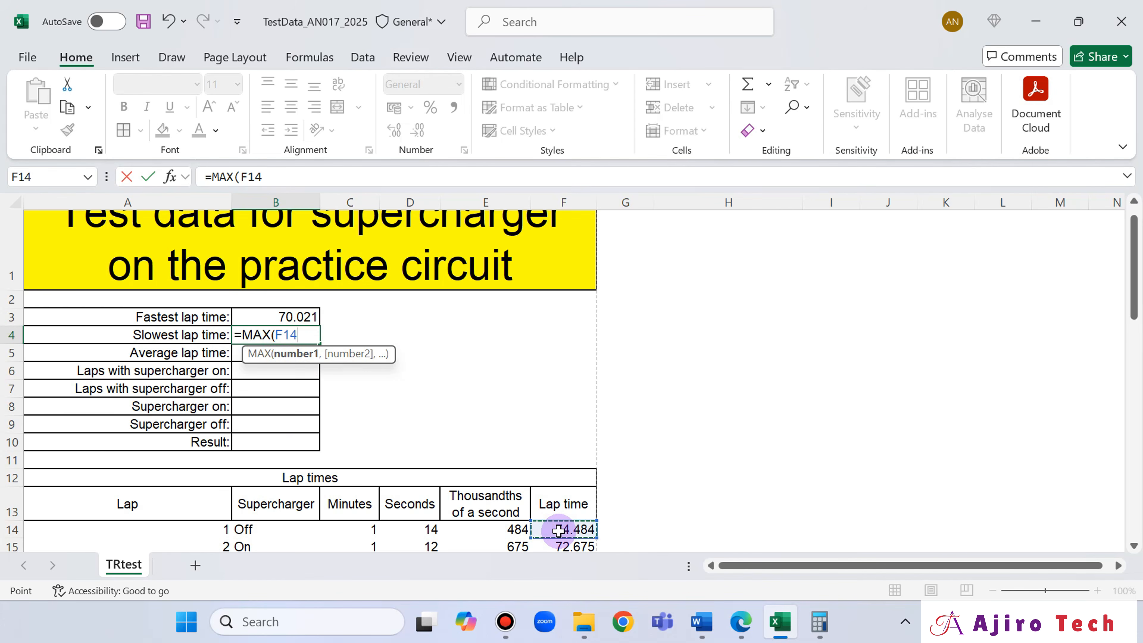
{"action": "left_click_drag", "start_coordinate": [558, 531], "coordinate": [568, 530]}
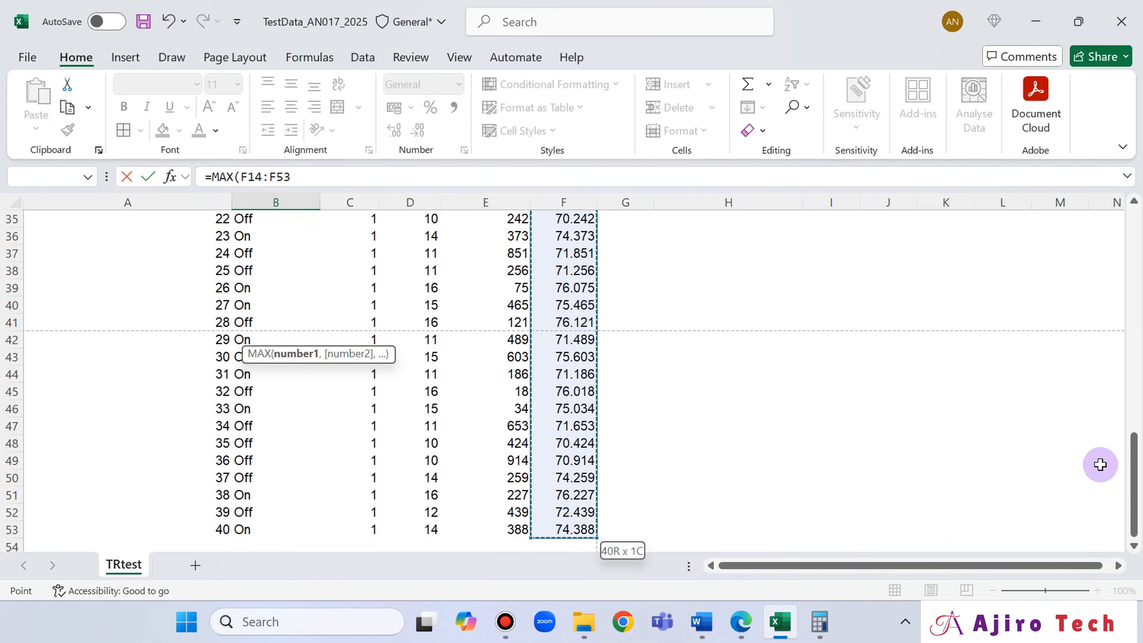
{"action": "left_click_drag", "start_coordinate": [1134, 451], "coordinate": [1138, 217]}
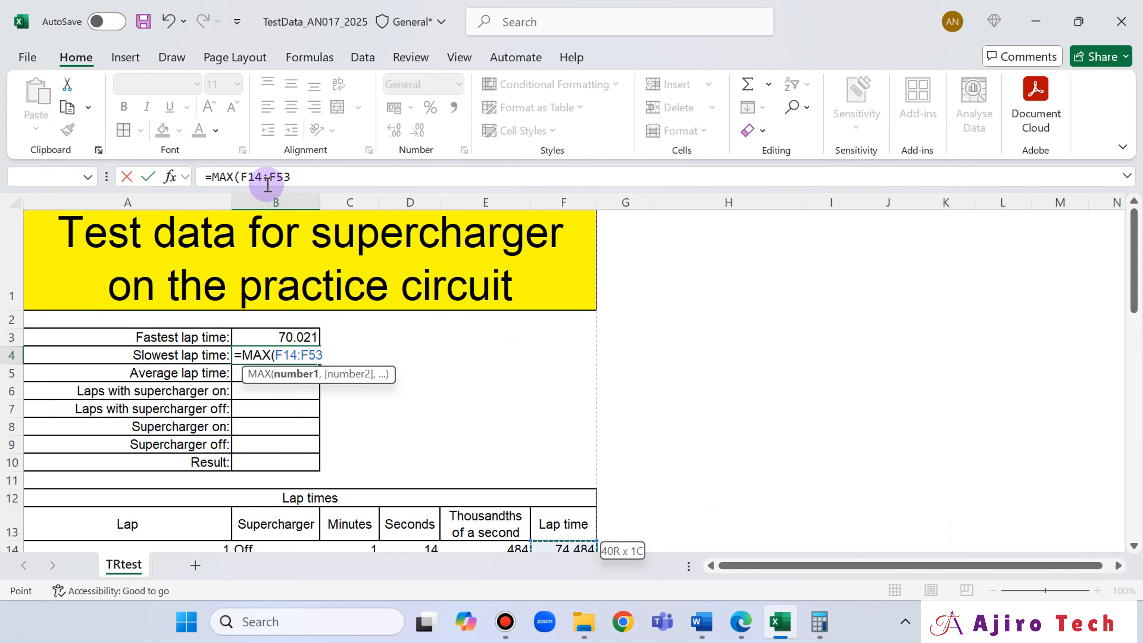
{"action": "left_click", "coordinate": [298, 175]}
{"action": "type", "text": ")"}
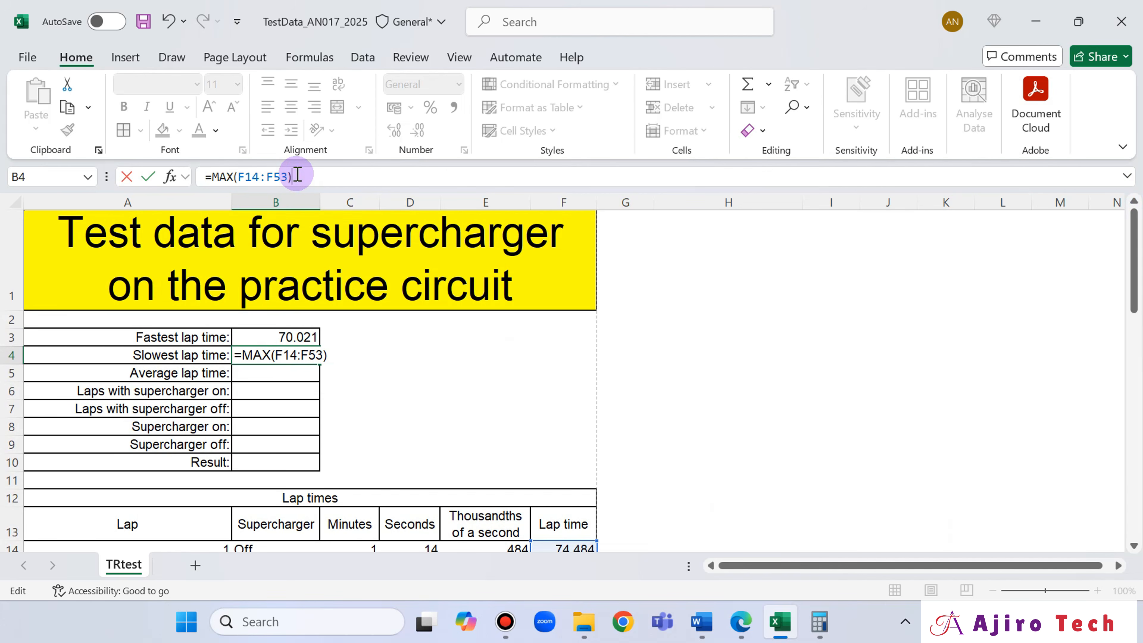
{"action": "key", "text": "Return"}
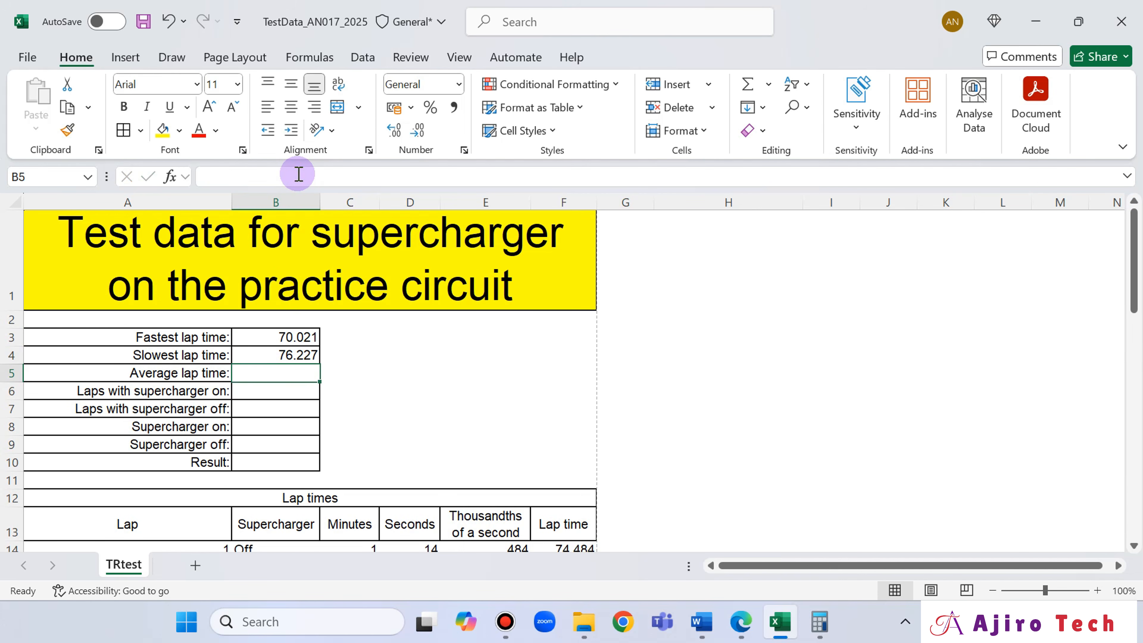
- Switch to the 0417_s25_qp_31 exam paper in Edge to read question 17 about the average lap time
{"action": "left_click", "coordinate": [741, 622]}
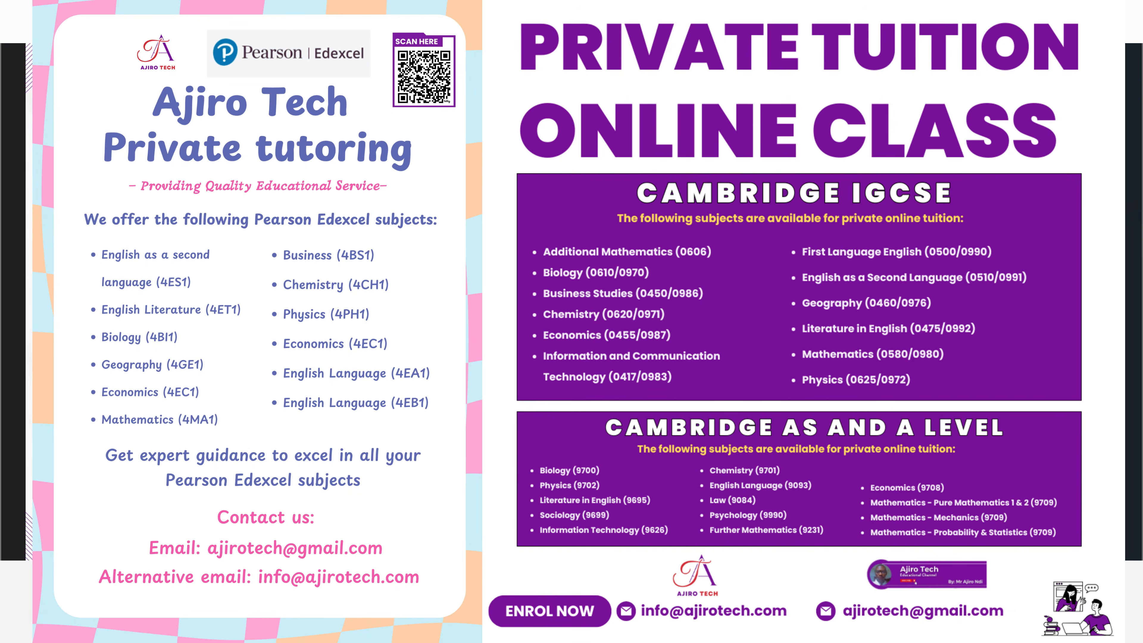
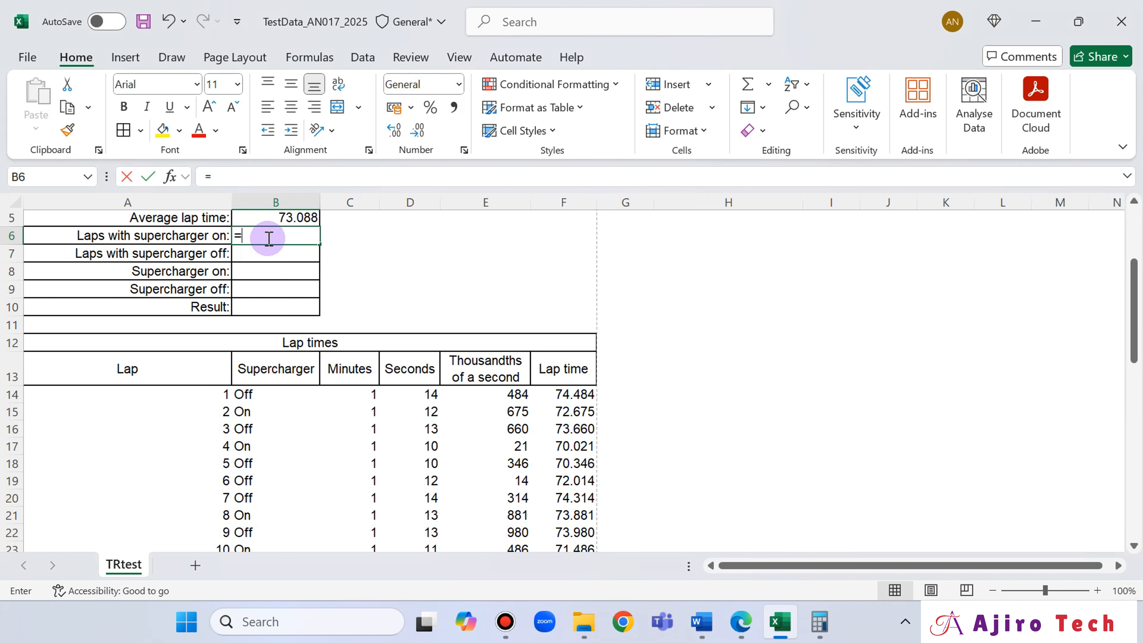
- Start a COUNTIF formula in cell B6 and switch to the 0417_s25_qp_31 exam paper in Edge to check question 18
{"action": "type", "text": "=COUNT"}
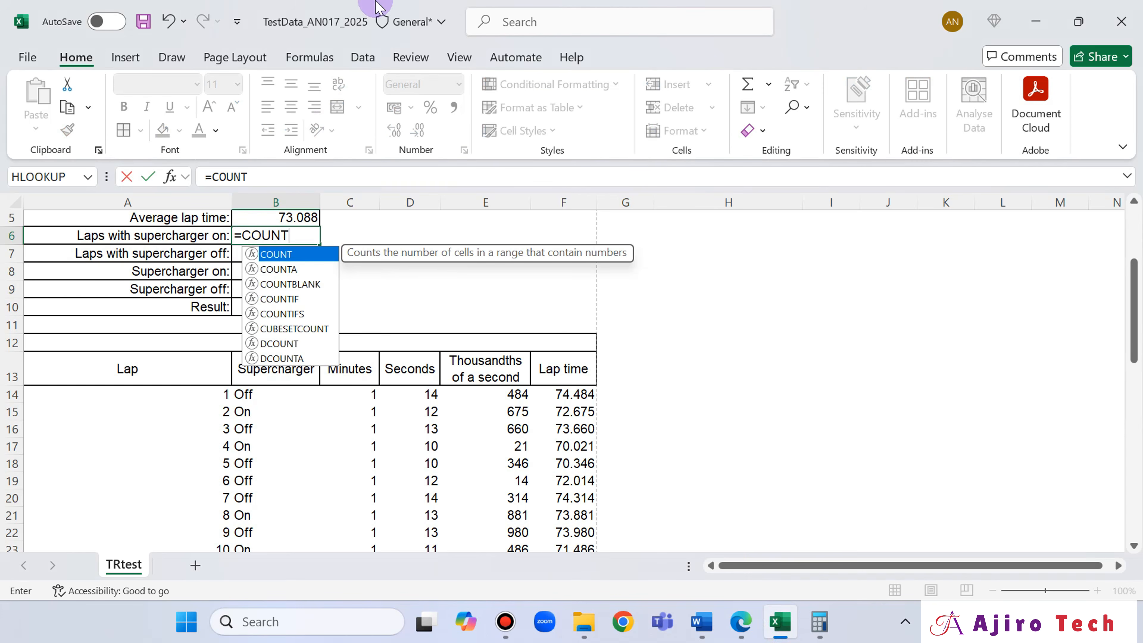
{"action": "double_click", "coordinate": [293, 299]}
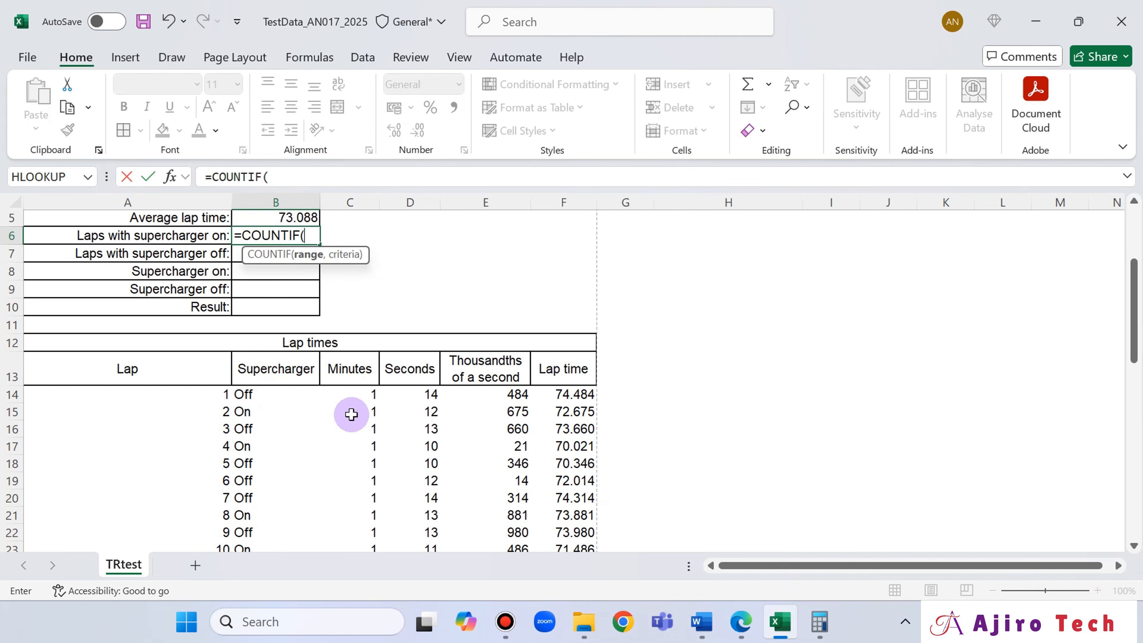
{"action": "left_click", "coordinate": [741, 622]}
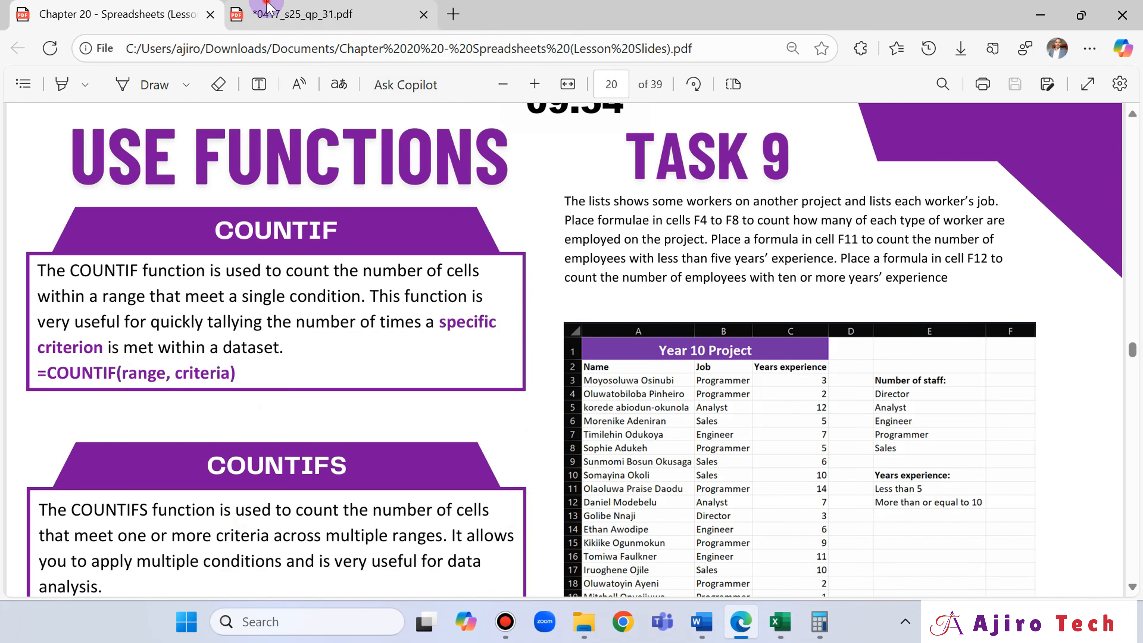
{"action": "left_click", "coordinate": [268, 6]}
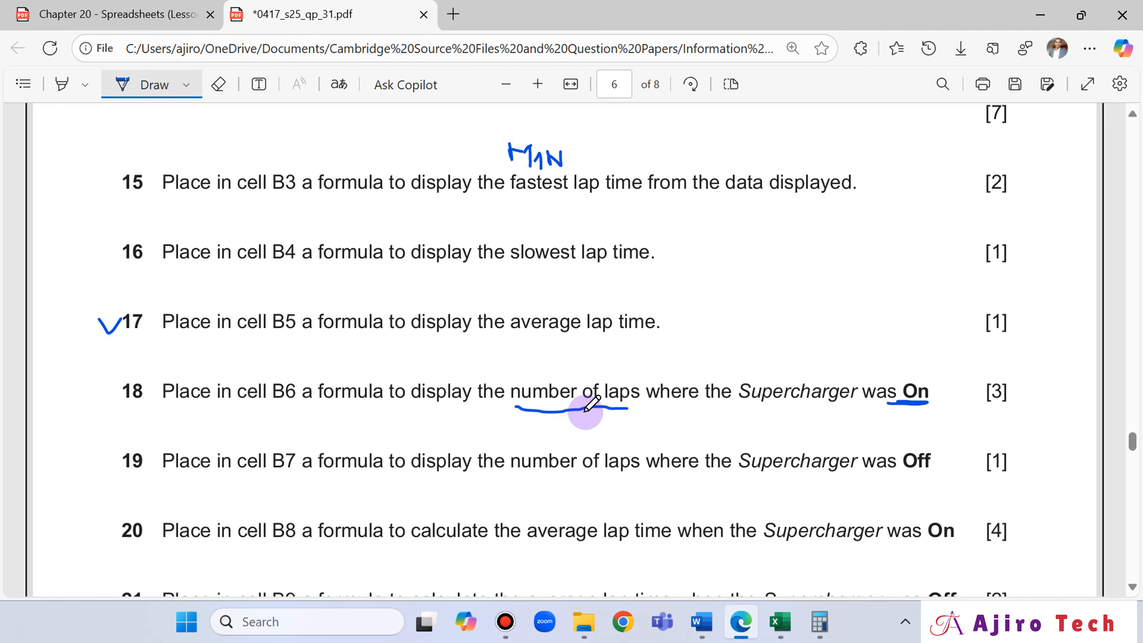
- Return to Excel and complete the formula in cell B6 as =COUNTIF(B14:B53,"On") to count the laps with the supercharger on
{"action": "left_click", "coordinate": [780, 622]}
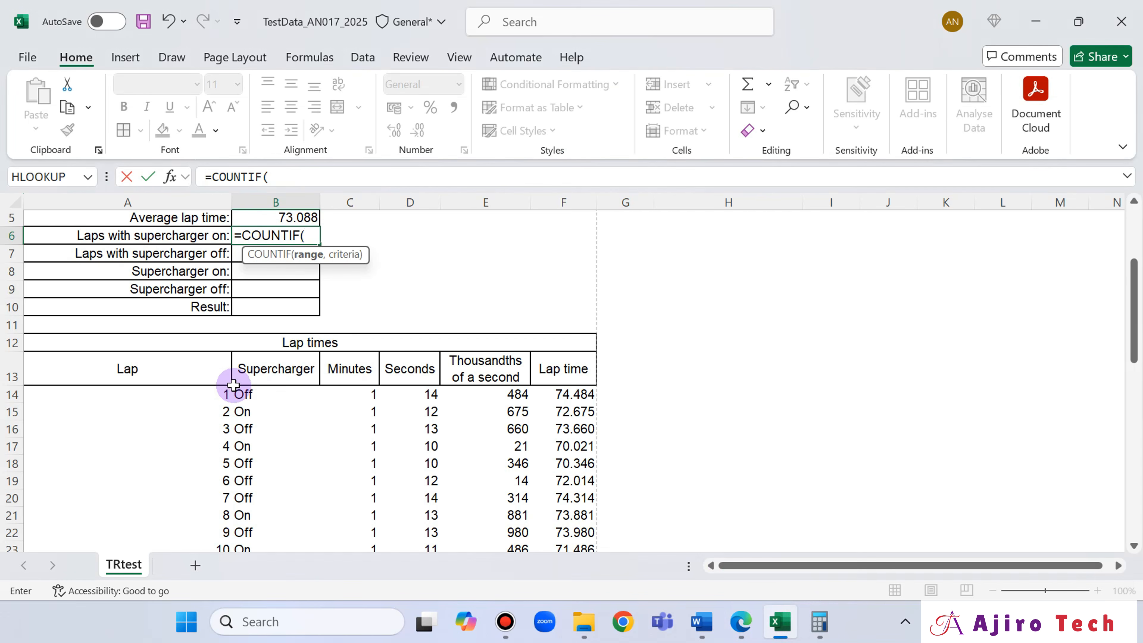
{"action": "left_click", "coordinate": [250, 393]}
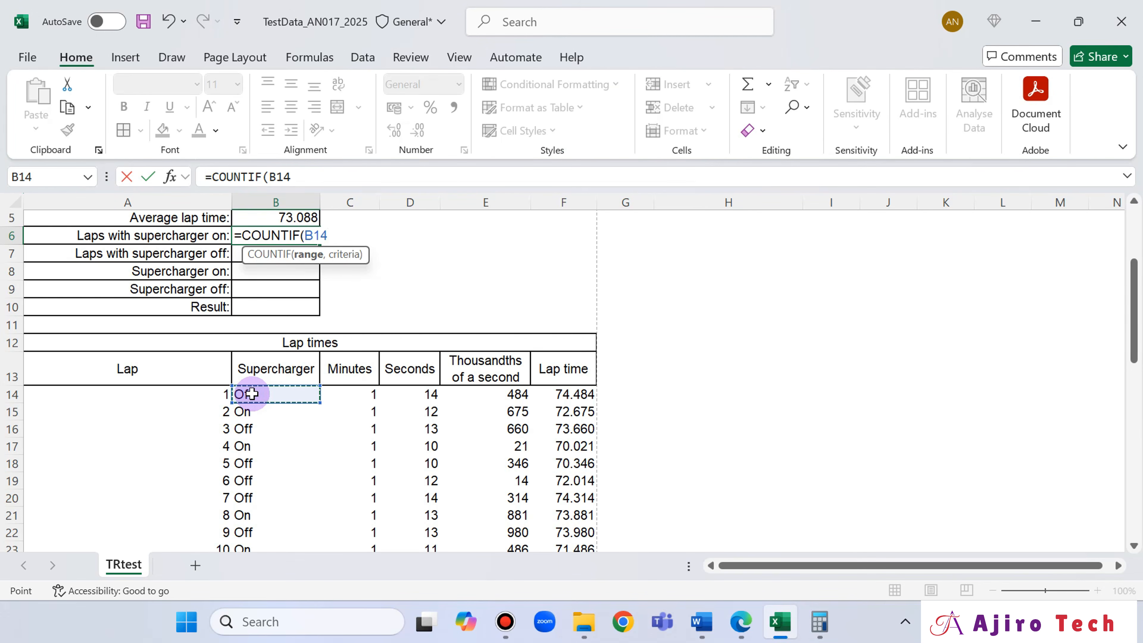
{"action": "key", "text": "ctrl+shift+Down"}
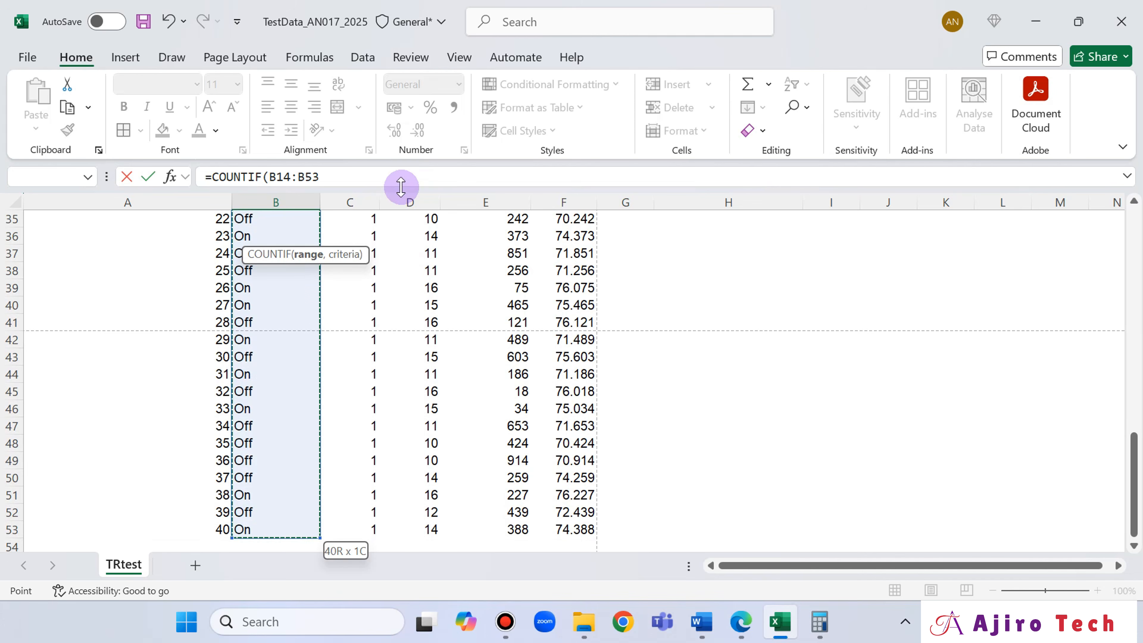
{"action": "left_click", "coordinate": [354, 176]}
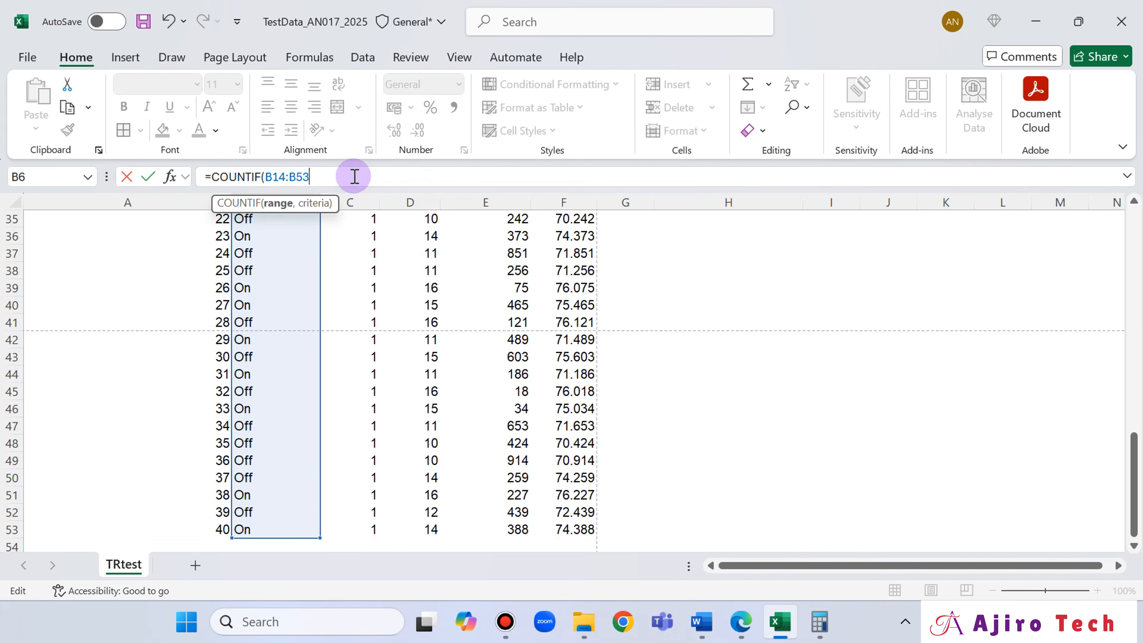
{"action": "type", "text": ",\"On"}
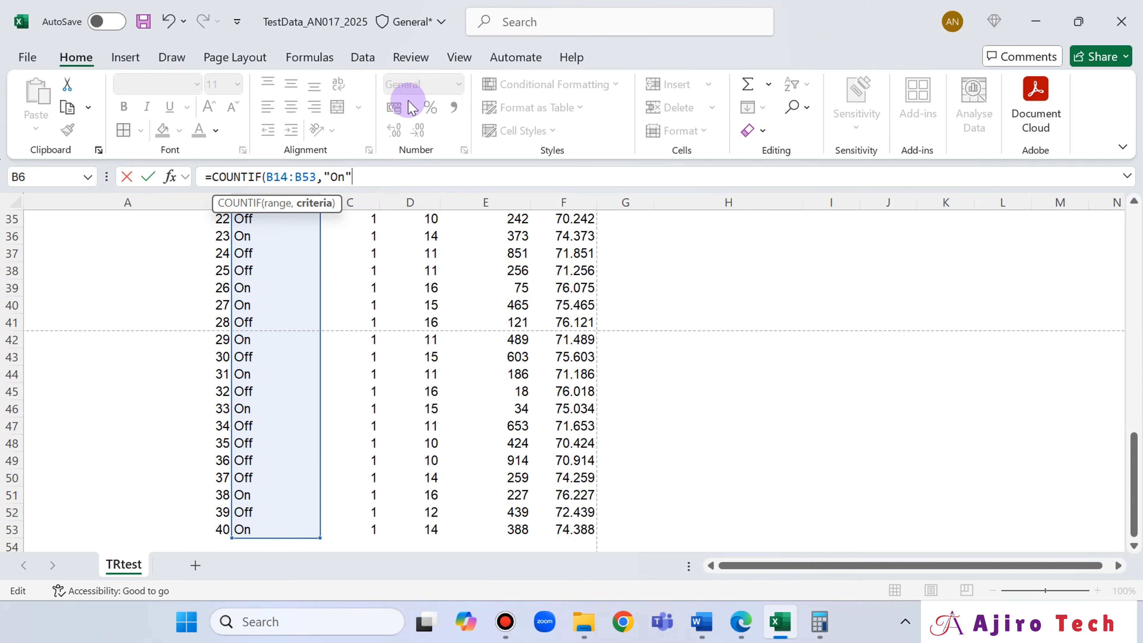
{"action": "left_click", "coordinate": [740, 623]}
{"action": "left_click", "coordinate": [741, 624]}
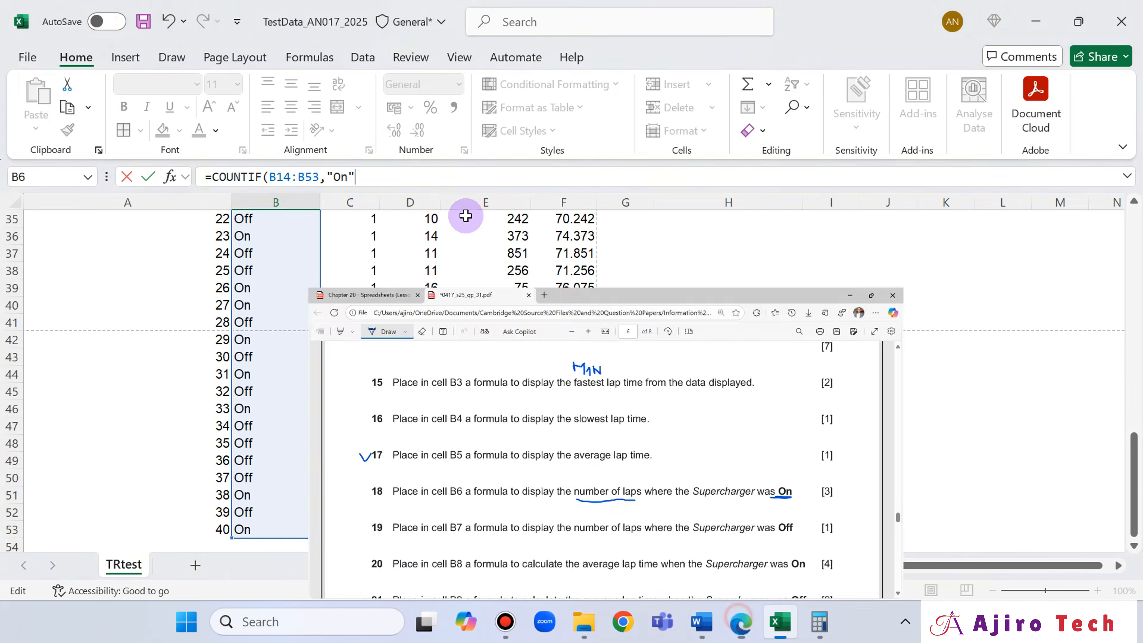
{"action": "type", "text": ")"}
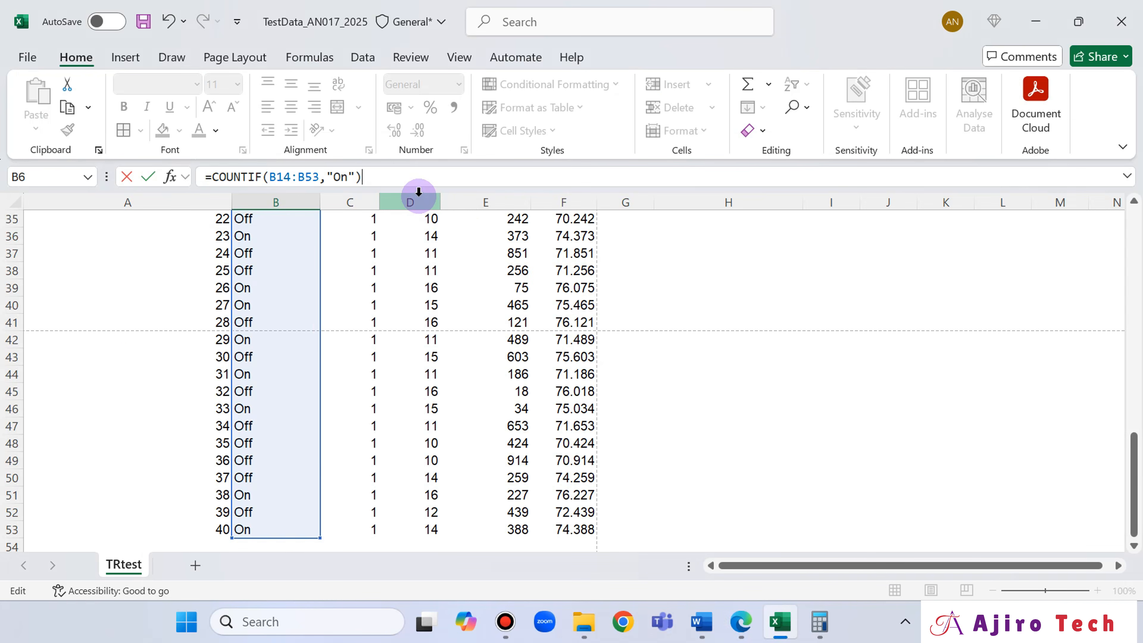
{"action": "key", "text": "Return"}
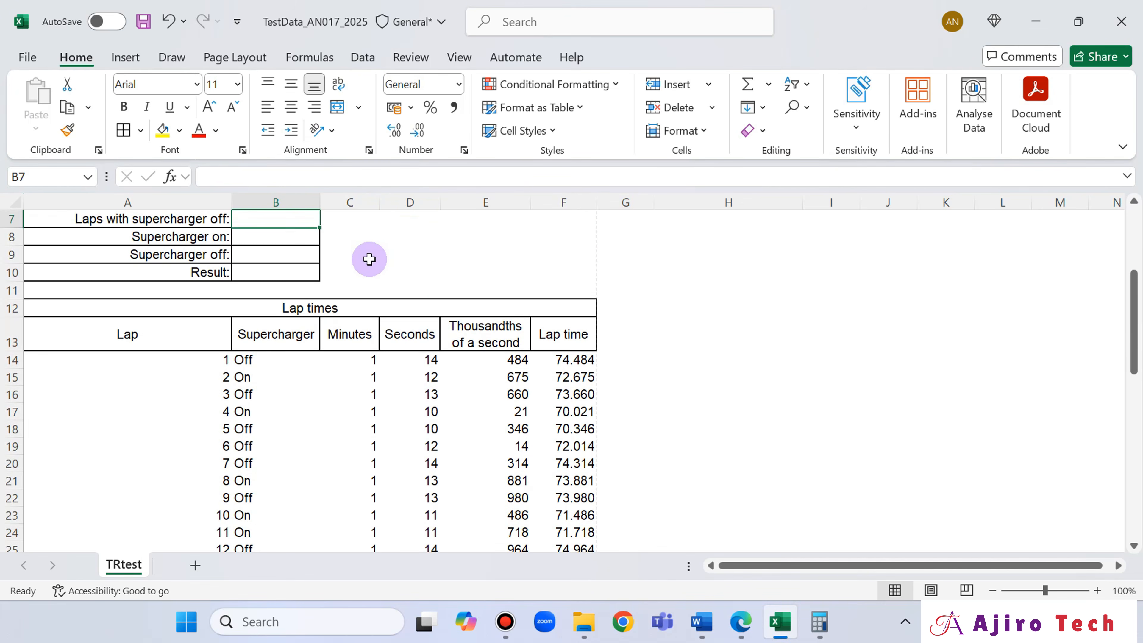
{"action": "scroll", "coordinate": [370, 258], "scroll_direction": "up", "scroll_amount": 1}
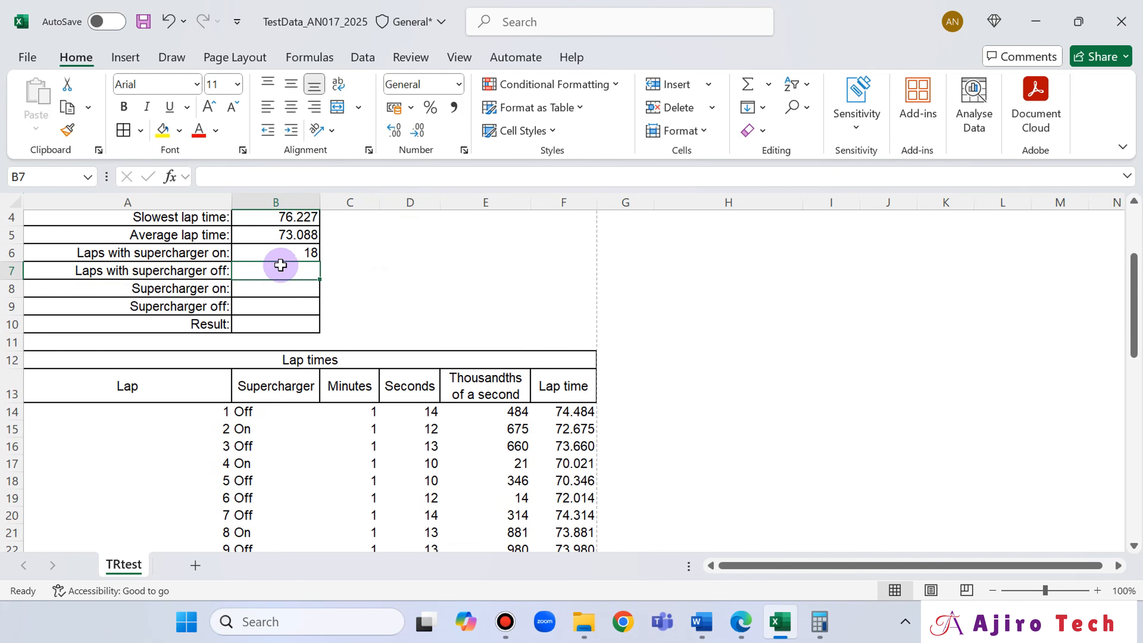
- Switch to the exam paper in Edge to read question 19 about the laps with the supercharger off
{"action": "left_click", "coordinate": [740, 624]}
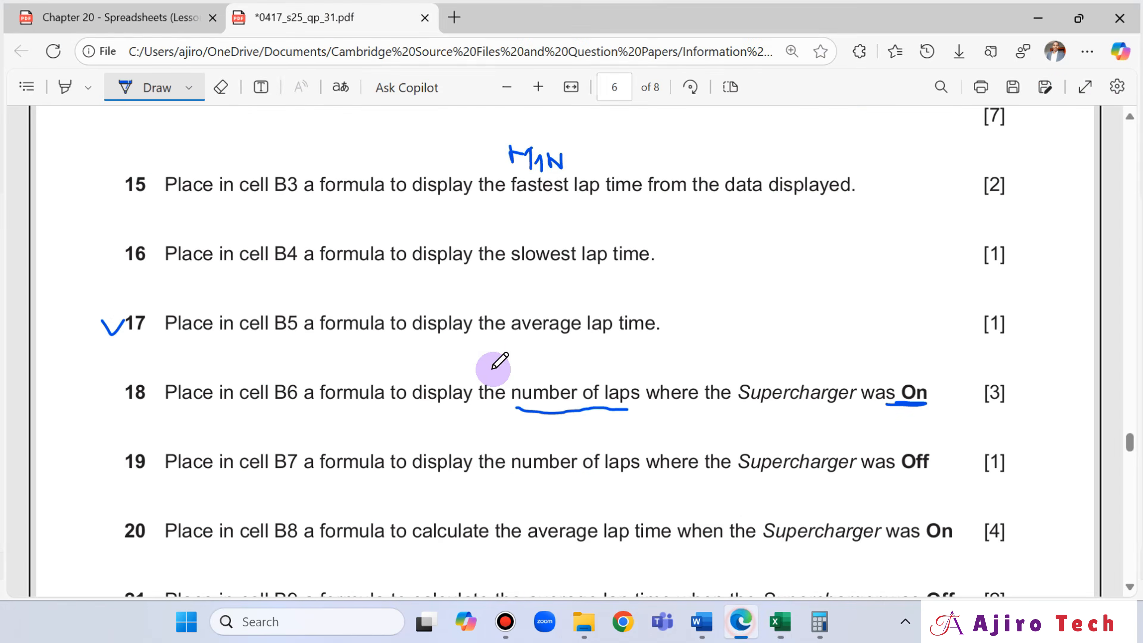
{"action": "scroll", "coordinate": [468, 360], "scroll_direction": "down", "scroll_amount": 2}
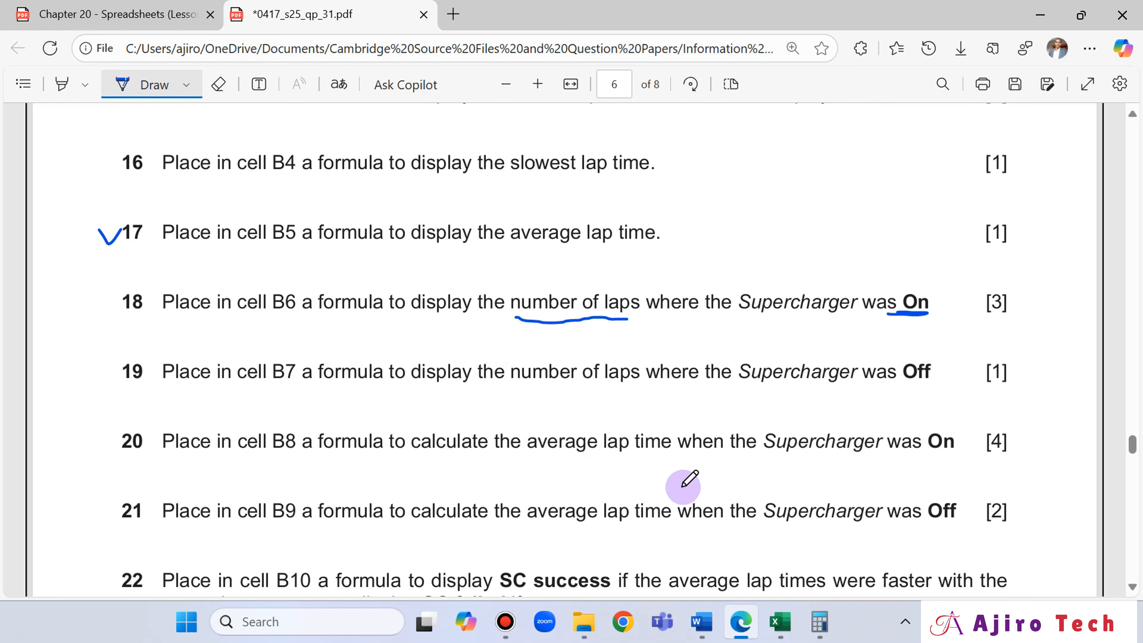
{"action": "left_click", "coordinate": [779, 622]}
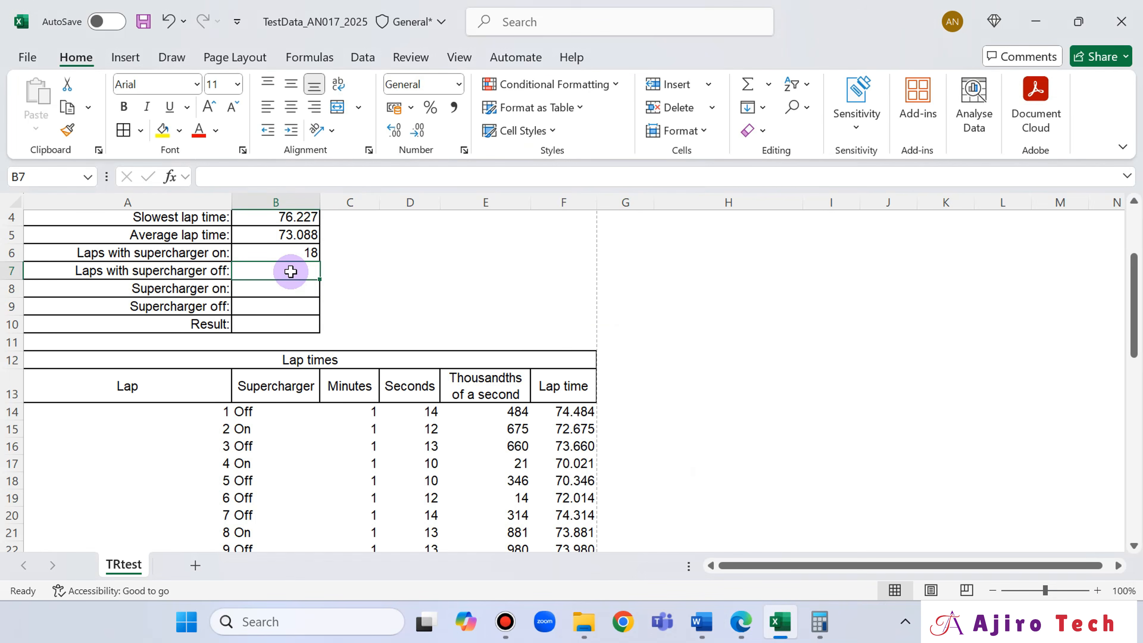
{"action": "left_click", "coordinate": [750, 631]}
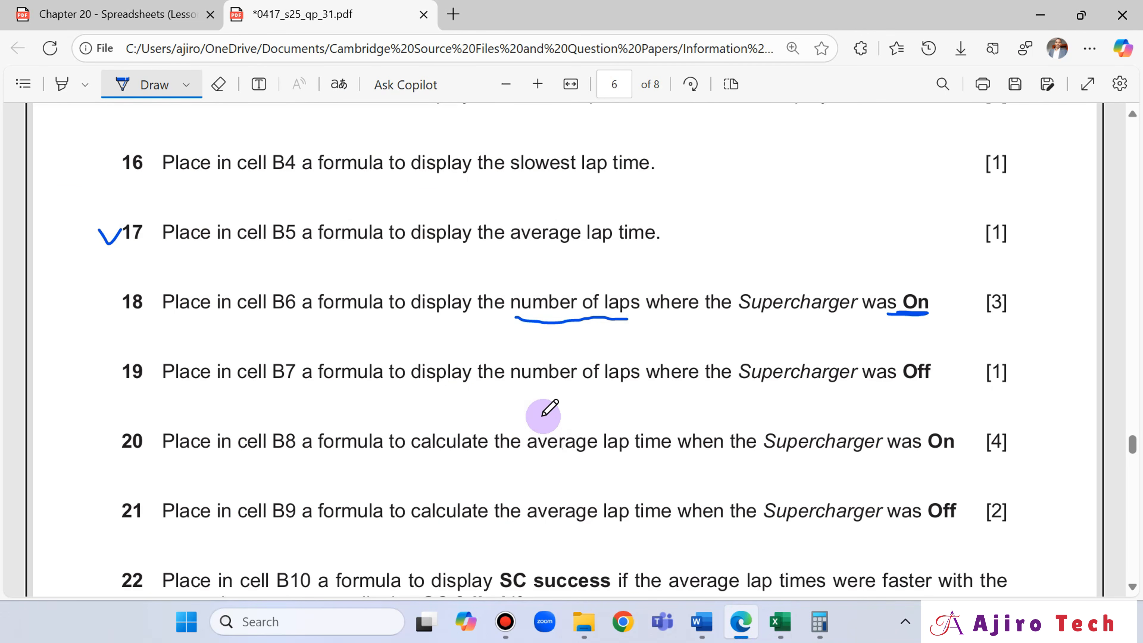
- Return to Excel and enter =COUNTIF(B14:B53,"Off") in cell B7 to count the laps with the supercharger off
{"action": "left_click", "coordinate": [781, 622]}
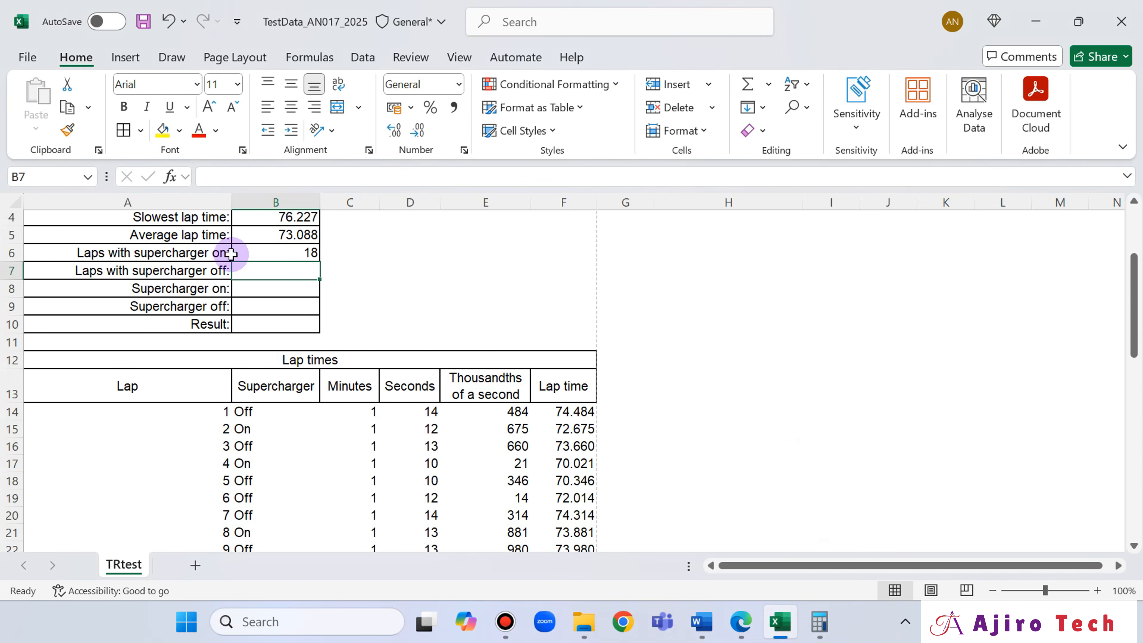
{"action": "type", "text": "=coun"}
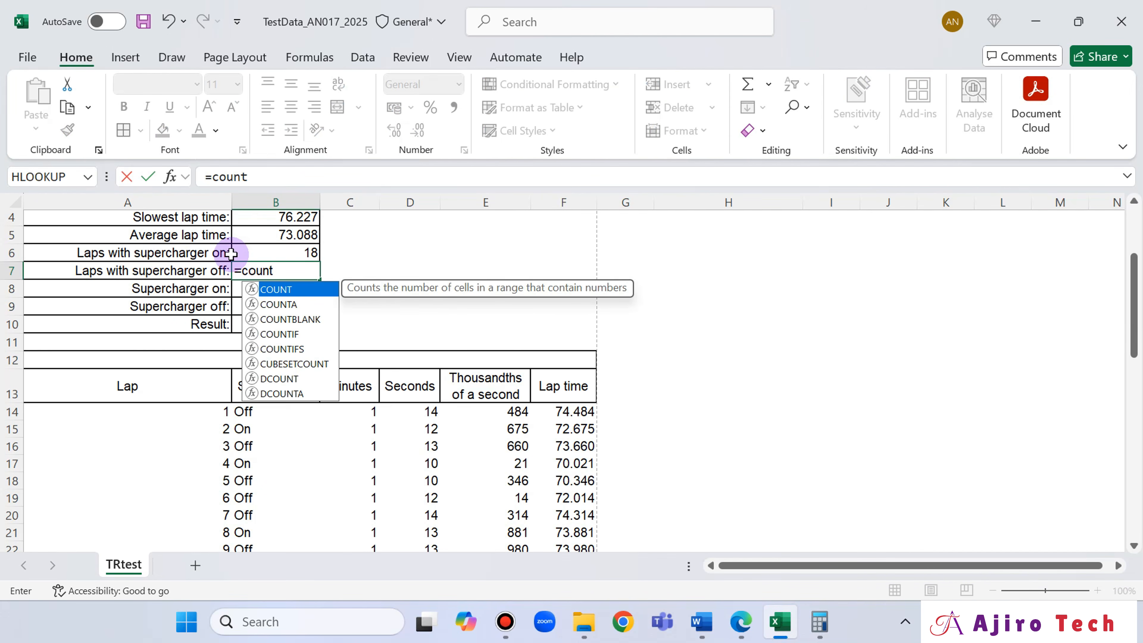
{"action": "type", "text": "t"}
{"action": "double_click", "coordinate": [298, 334]}
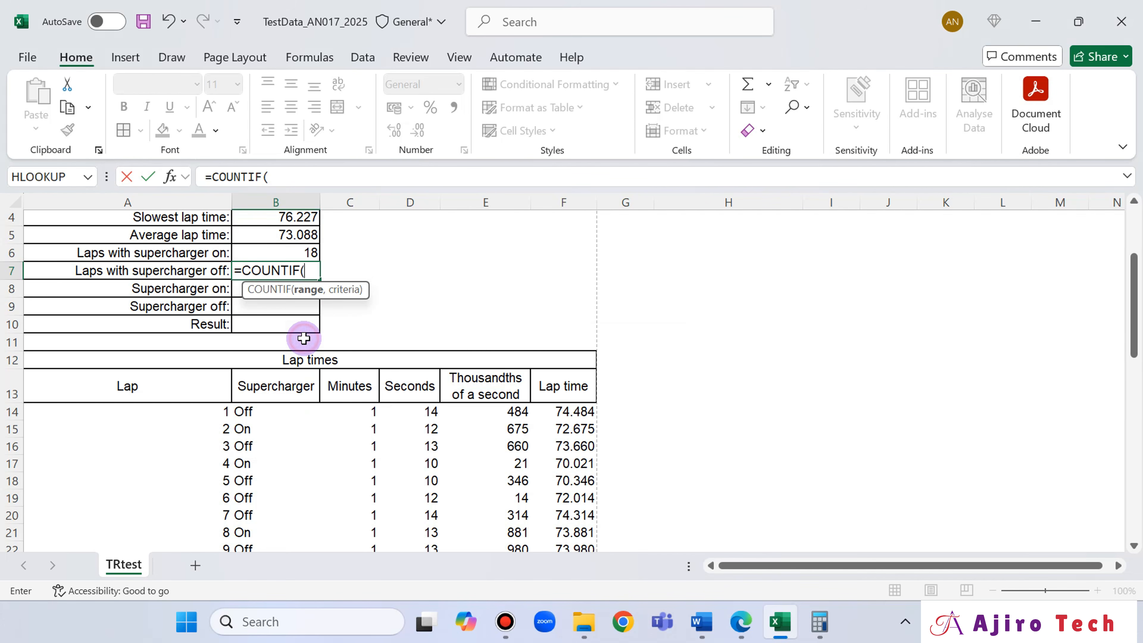
{"action": "left_click", "coordinate": [272, 413]}
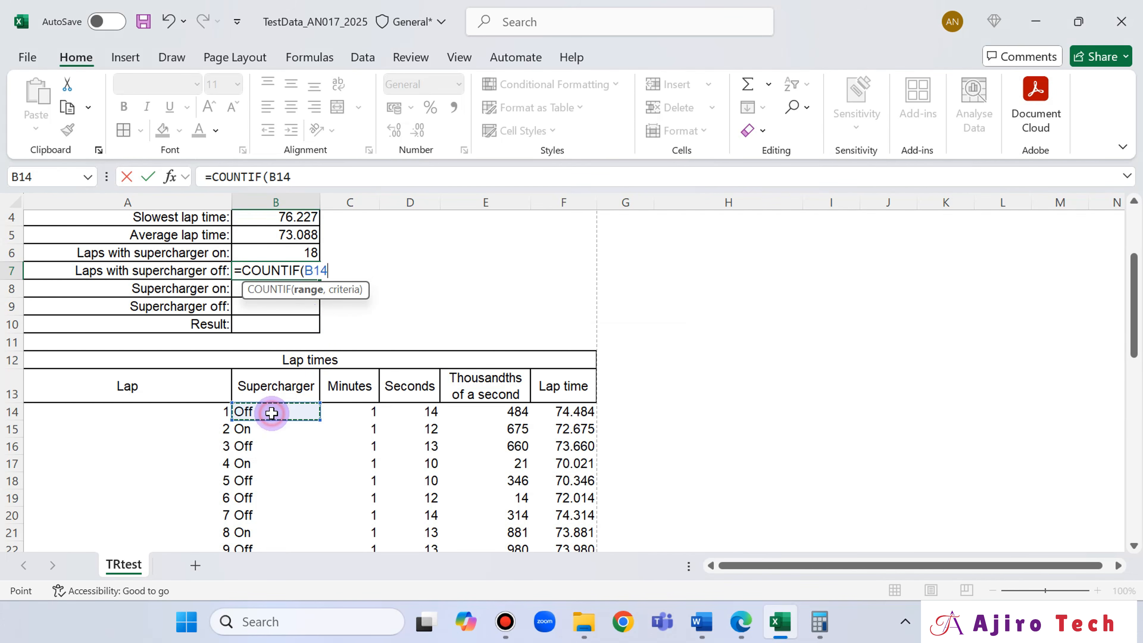
{"action": "key", "text": "ctrl+shift+Down"}
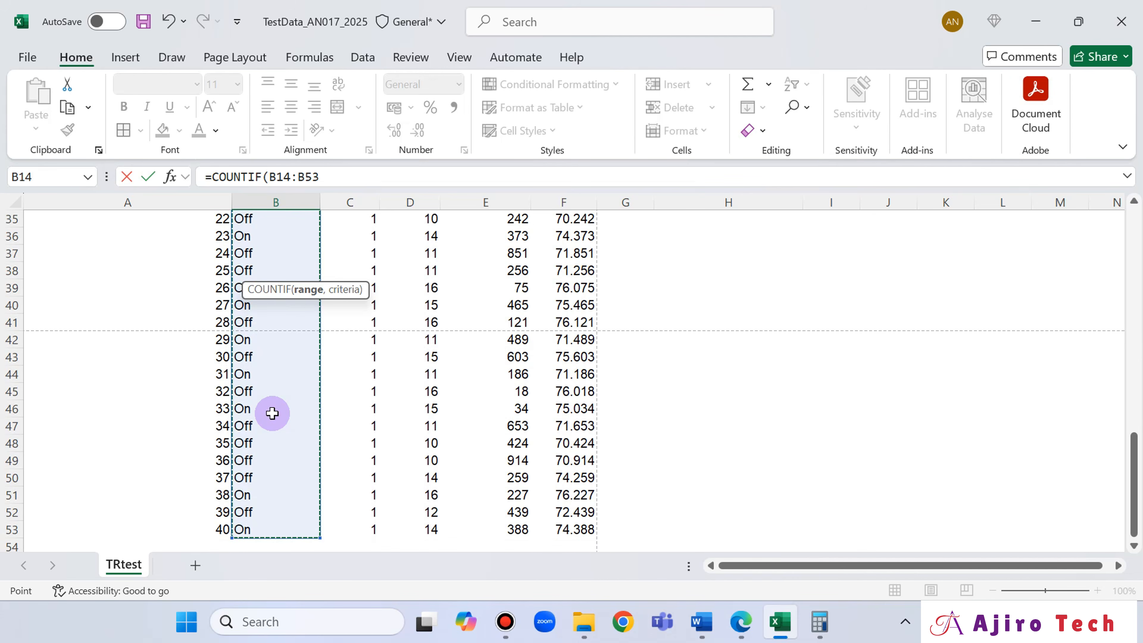
{"action": "left_click", "coordinate": [335, 180]}
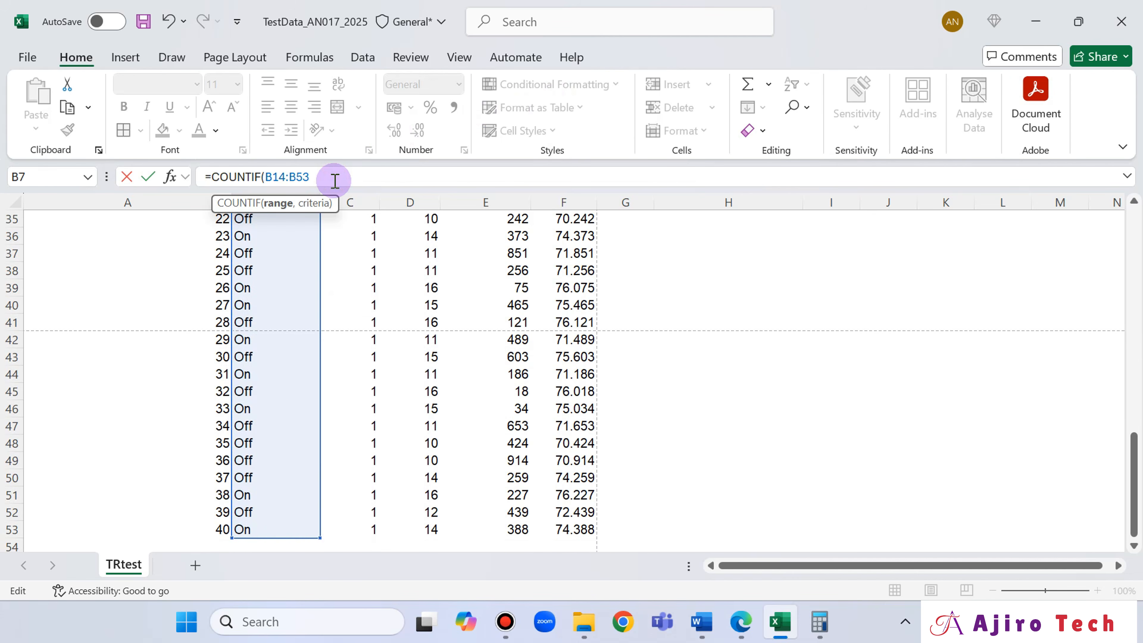
{"action": "type", "text": ","}
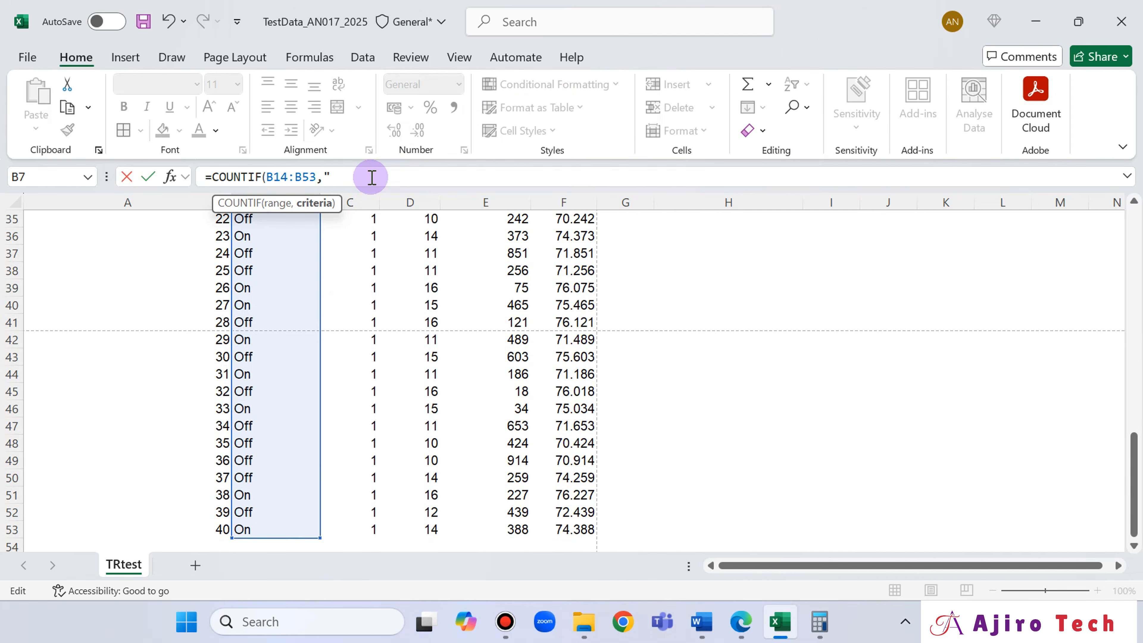
{"action": "left_click", "coordinate": [741, 624]}
{"action": "left_click", "coordinate": [740, 624]}
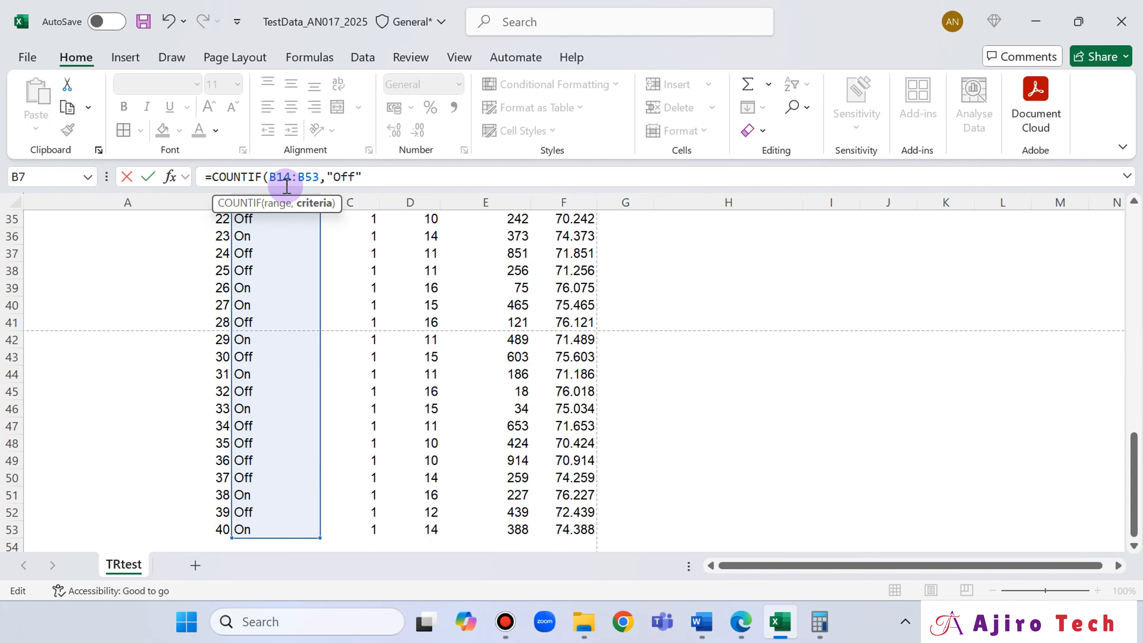
{"action": "type", "text": ")"}
{"action": "key", "text": "Return"}
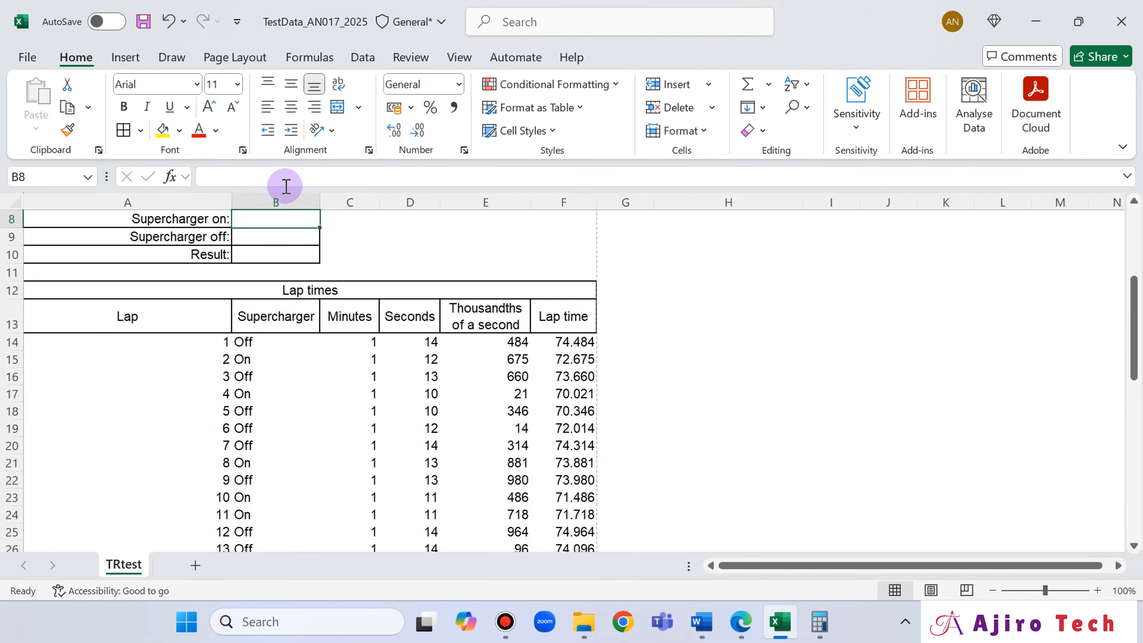
{"action": "scroll", "coordinate": [405, 288], "scroll_direction": "up", "scroll_amount": 3}
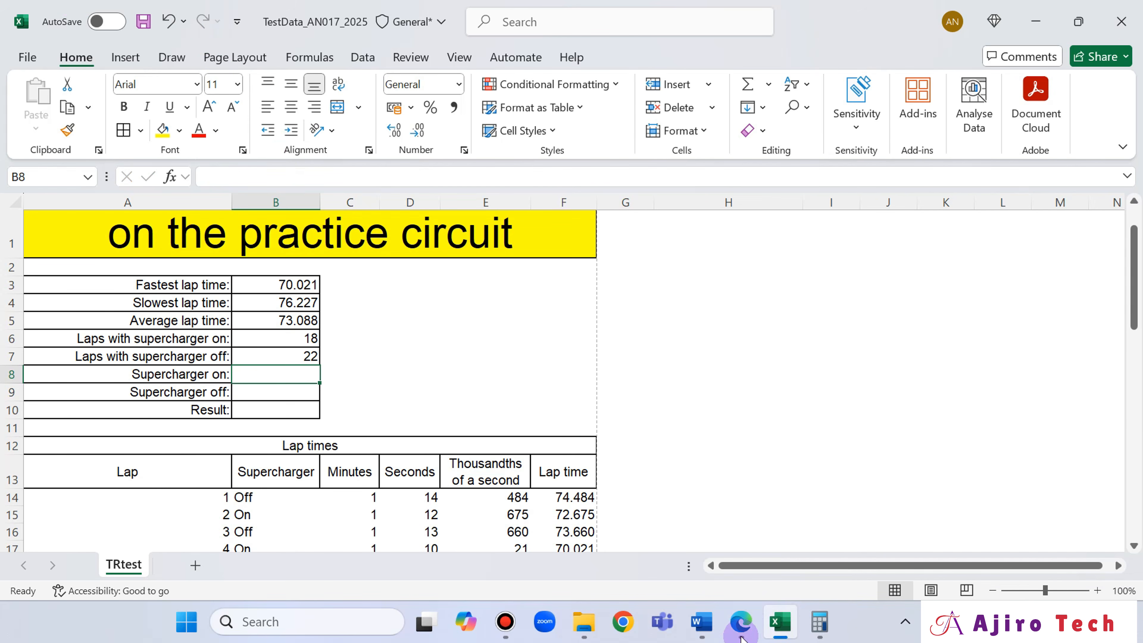
- Switch to the exam paper in Edge, tick questions 18 and 19 by hand and make a short pen mark beside question 20
{"action": "left_click", "coordinate": [741, 527]}
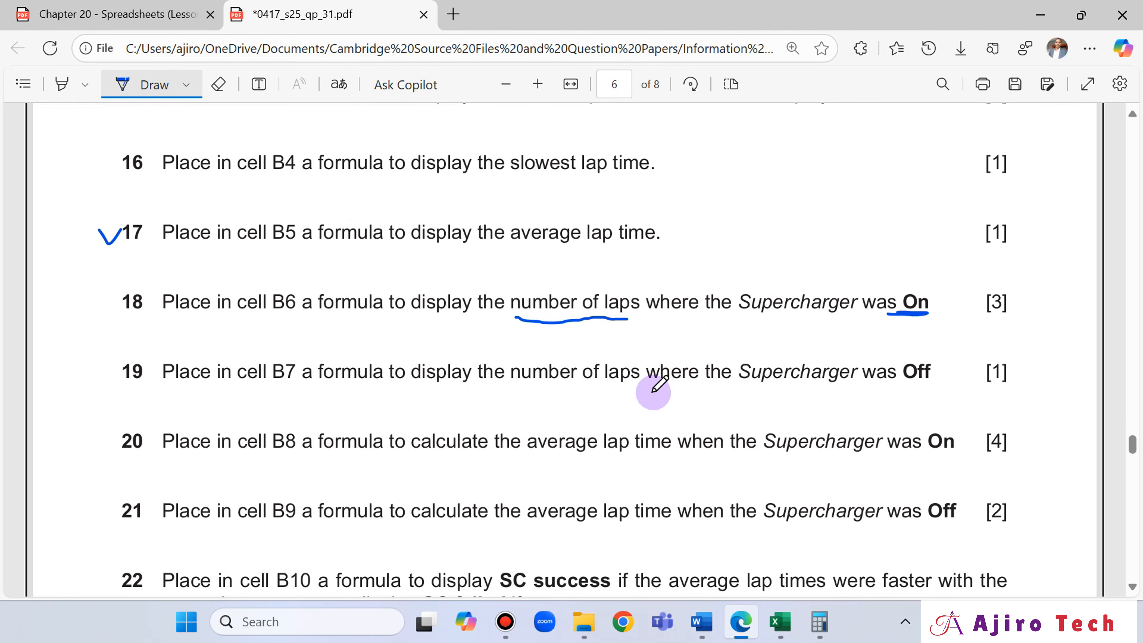
{"action": "left_click_drag", "start_coordinate": [105, 440], "coordinate": [108, 455]}
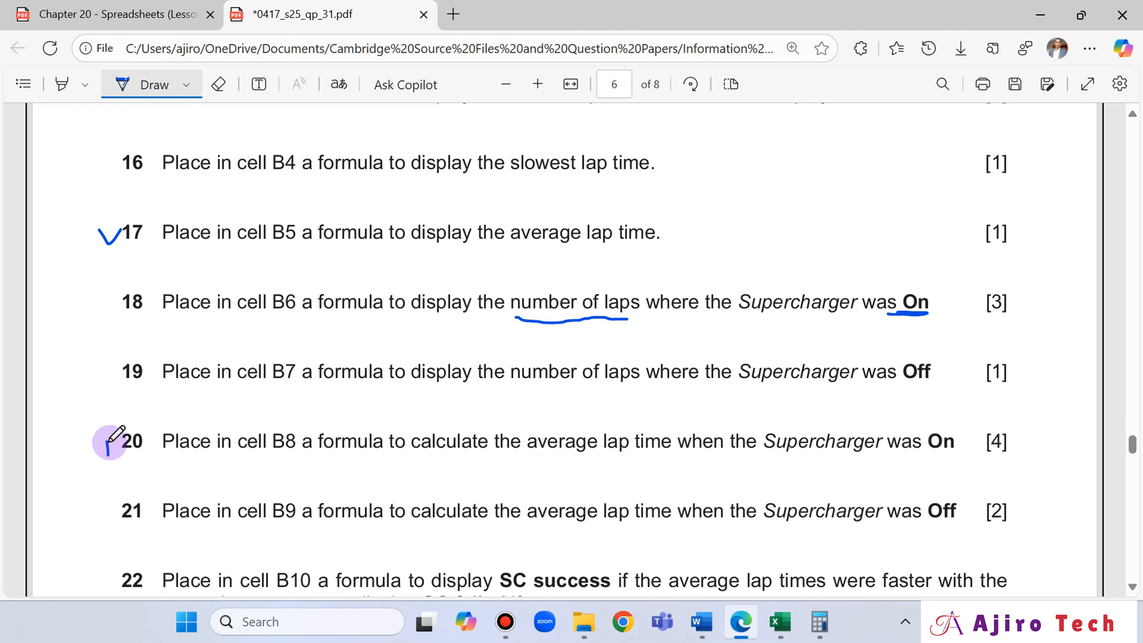
{"action": "left_click_drag", "start_coordinate": [111, 375], "coordinate": [138, 355]}
{"action": "left_click_drag", "start_coordinate": [99, 305], "coordinate": [137, 288]}
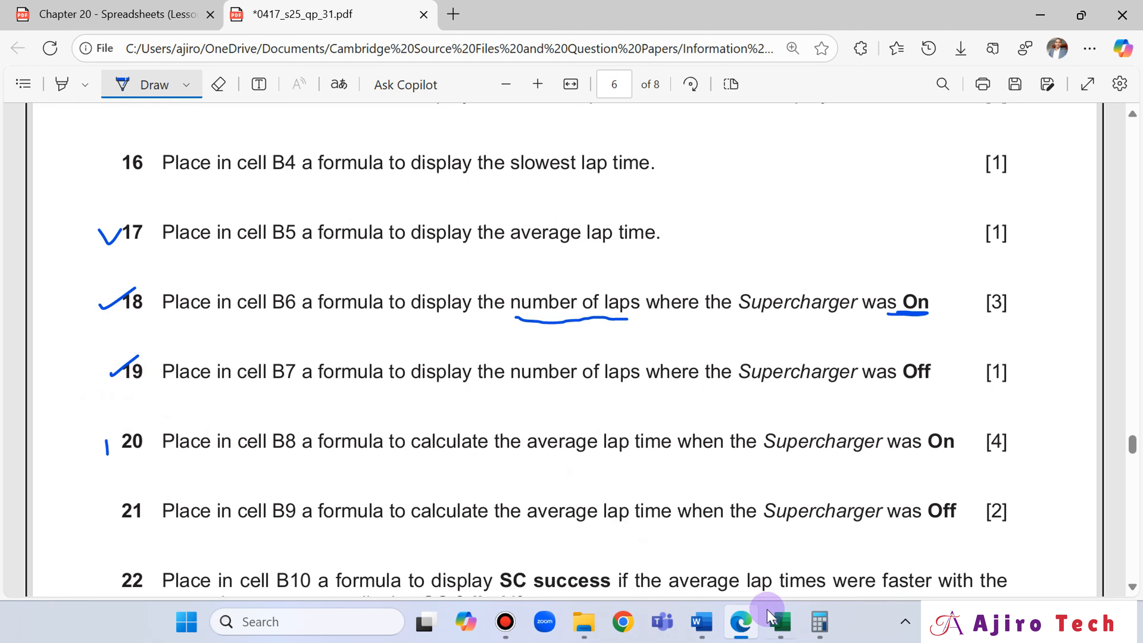
{"action": "left_click", "coordinate": [775, 624]}
{"action": "left_click", "coordinate": [775, 623]}
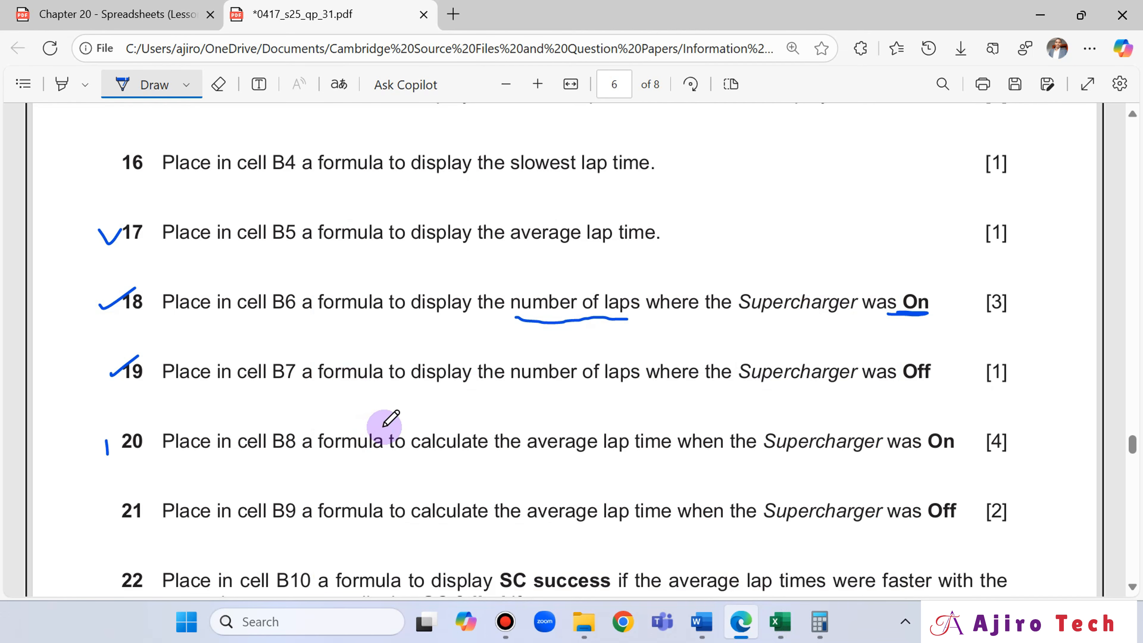
- Switch to the Chapter 20 lesson slides and find the page explaining the SUMIF and AVERAGEIF functions
{"action": "left_click", "coordinate": [151, 12]}
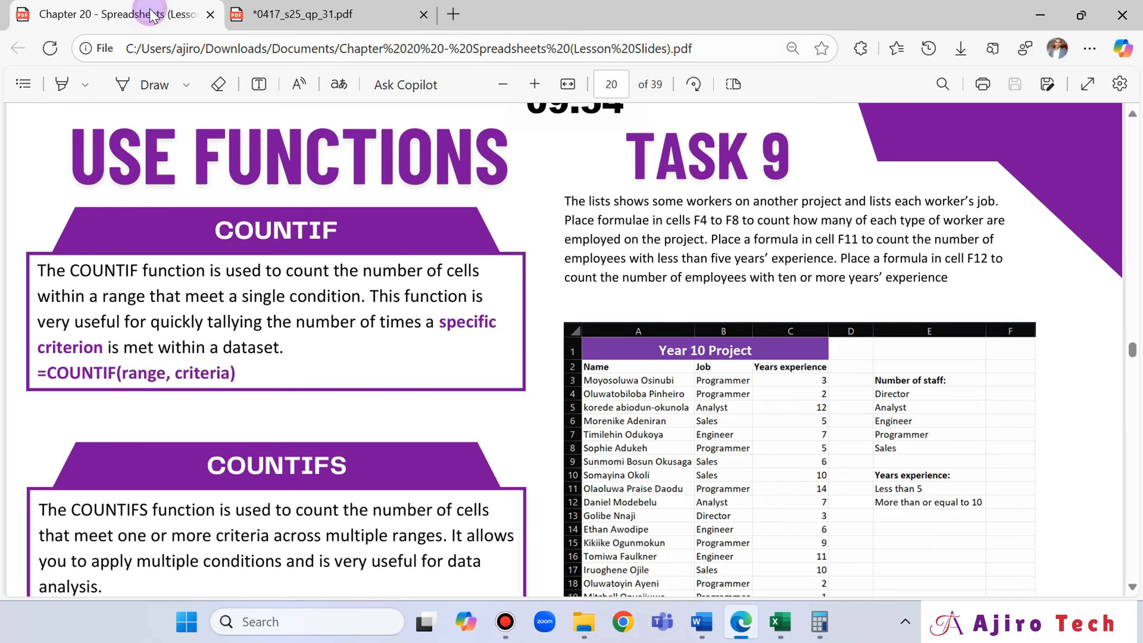
{"action": "scroll", "coordinate": [368, 356], "scroll_direction": "down", "scroll_amount": 15}
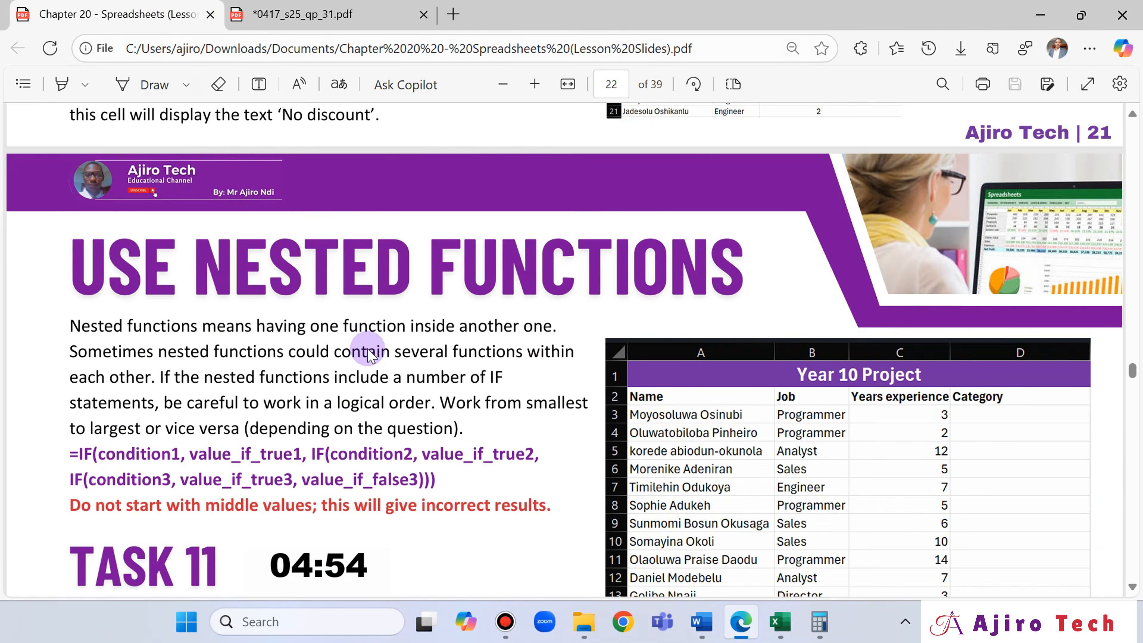
{"action": "scroll", "coordinate": [368, 356], "scroll_direction": "up", "scroll_amount": 8}
{"action": "scroll", "coordinate": [368, 356], "scroll_direction": "up", "scroll_amount": 15}
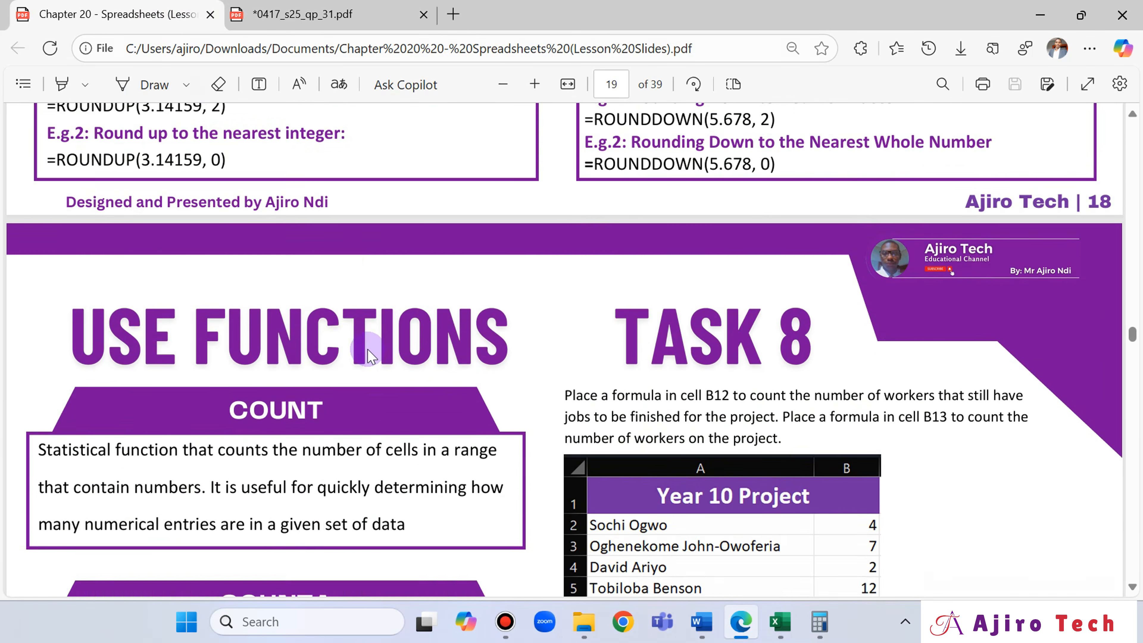
{"action": "scroll", "coordinate": [368, 354], "scroll_direction": "down", "scroll_amount": 20}
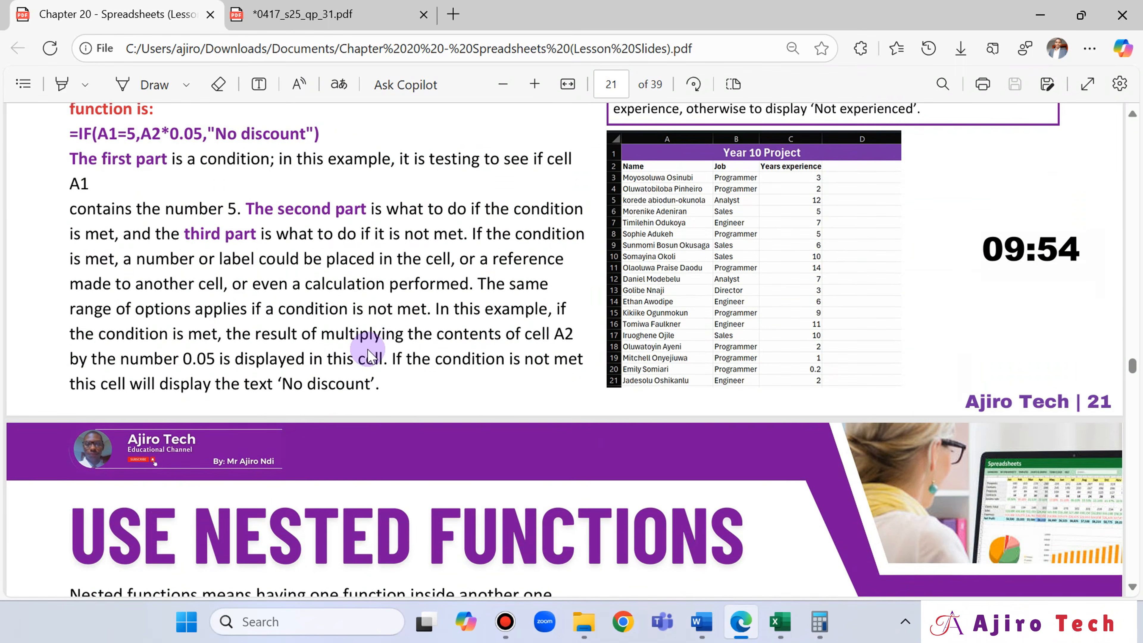
{"action": "scroll", "coordinate": [369, 354], "scroll_direction": "down", "scroll_amount": 10}
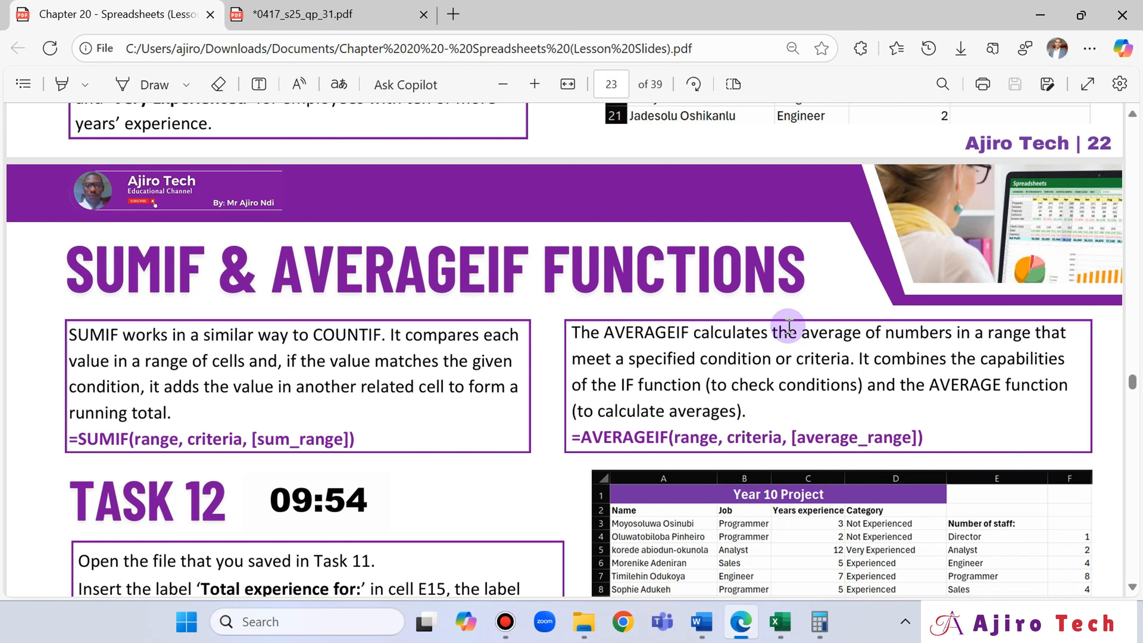
- Switch to Excel and start an AVERAGEIF formula in cell B8 for the supercharger on average
{"action": "left_click", "coordinate": [775, 629]}
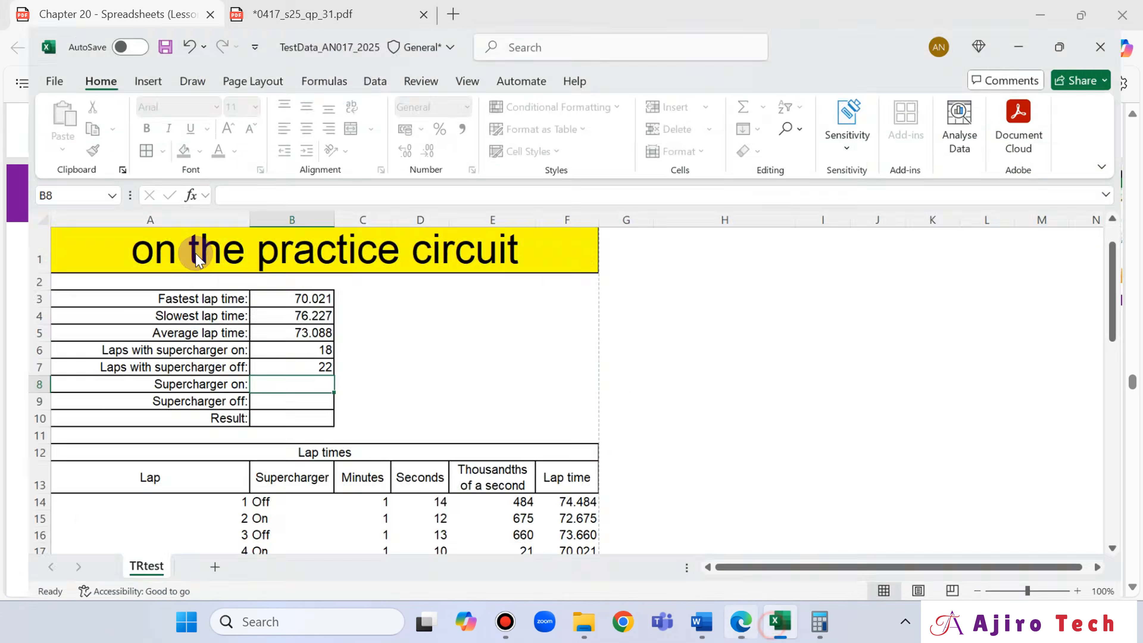
{"action": "type", "text": "=aver"}
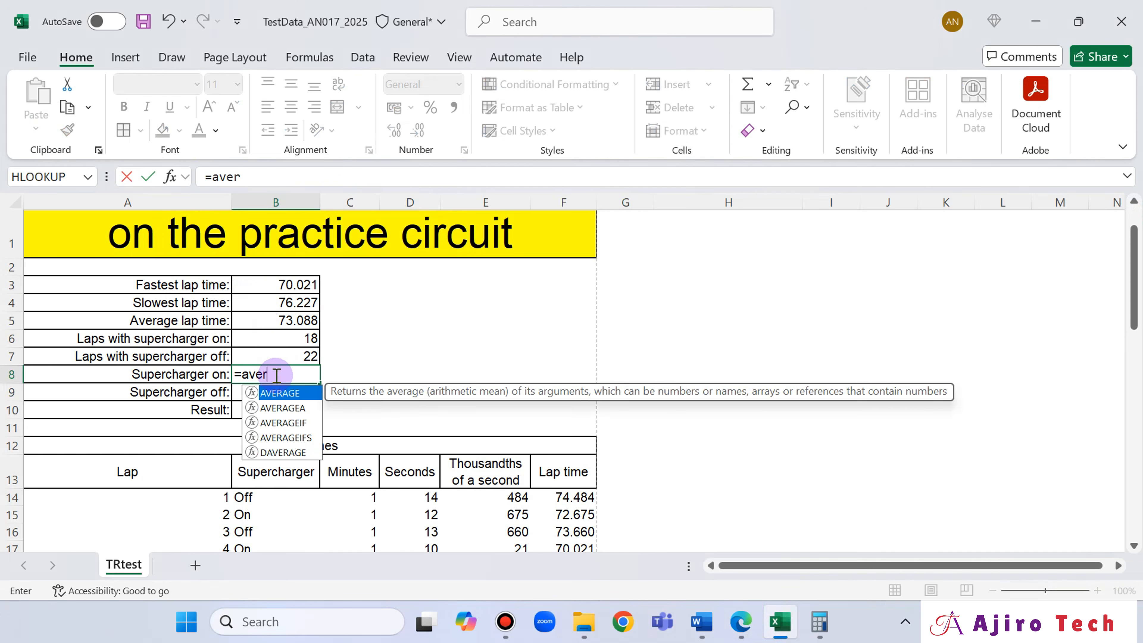
{"action": "double_click", "coordinate": [290, 423]}
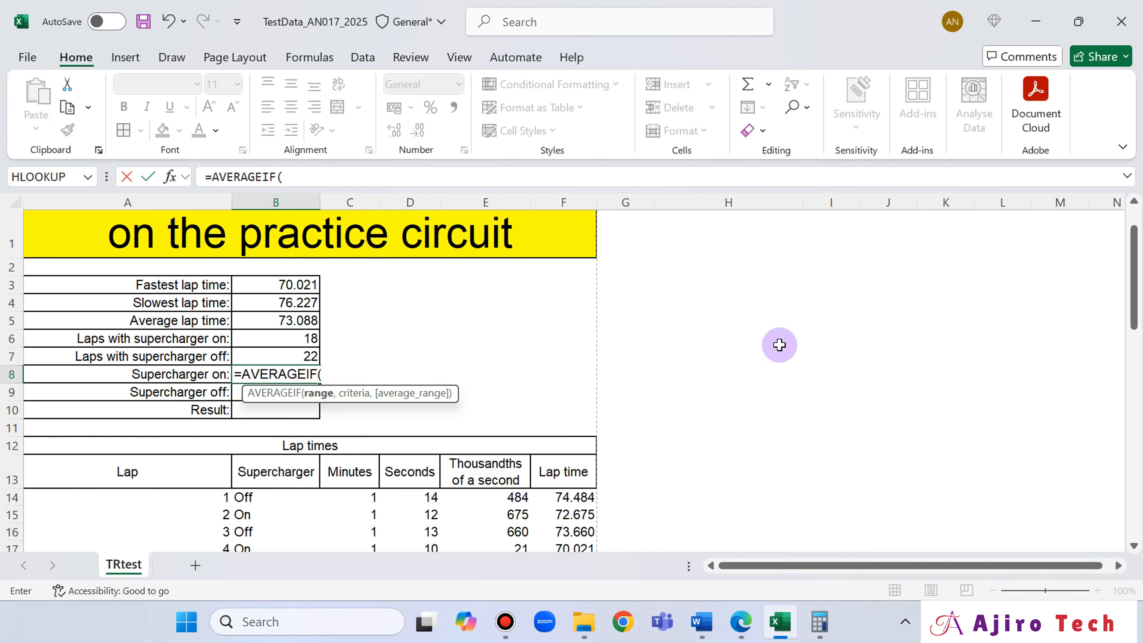
- Switch to Edge and compare the AVERAGEIF syntax in the lesson slides with question 20 of the exam paper
{"action": "left_click", "coordinate": [743, 630]}
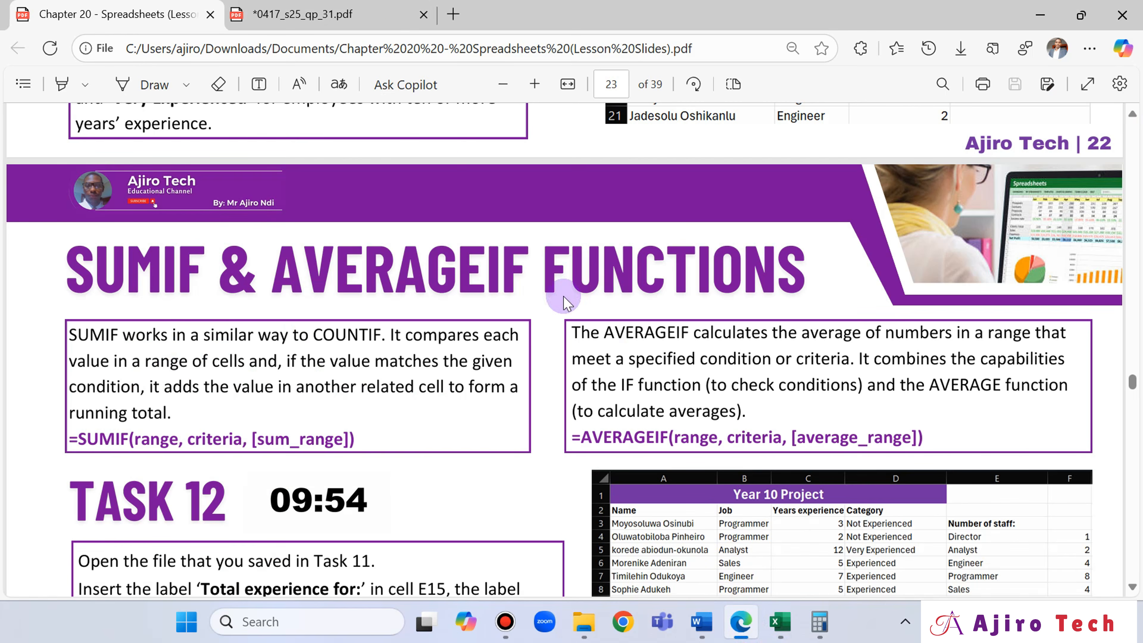
{"action": "left_click", "coordinate": [367, 12]}
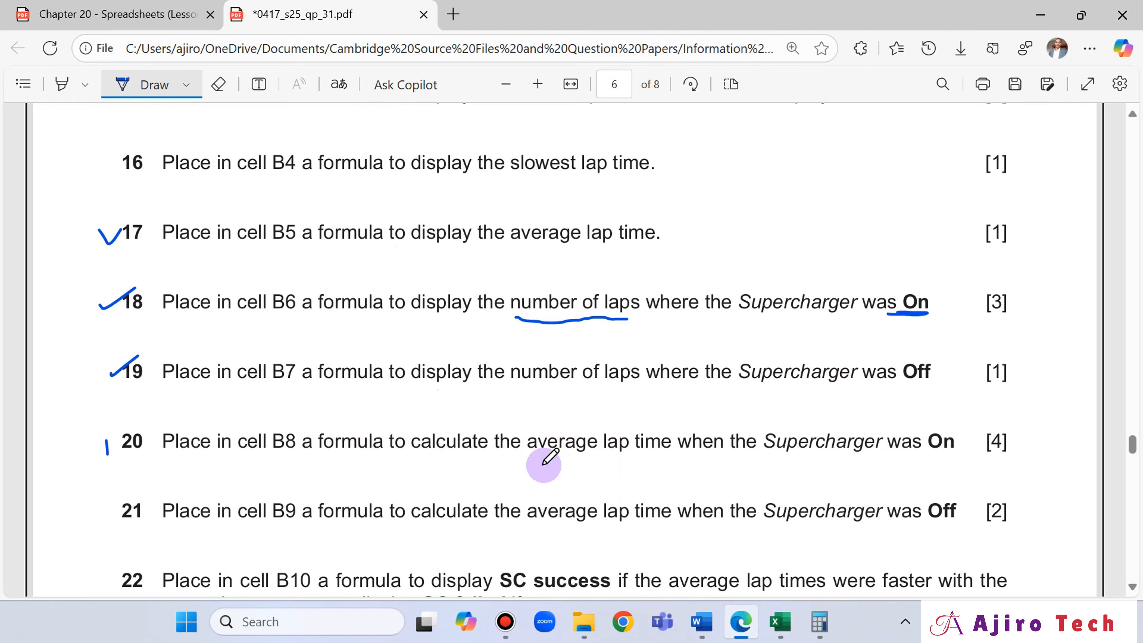
{"action": "left_click", "coordinate": [781, 635]}
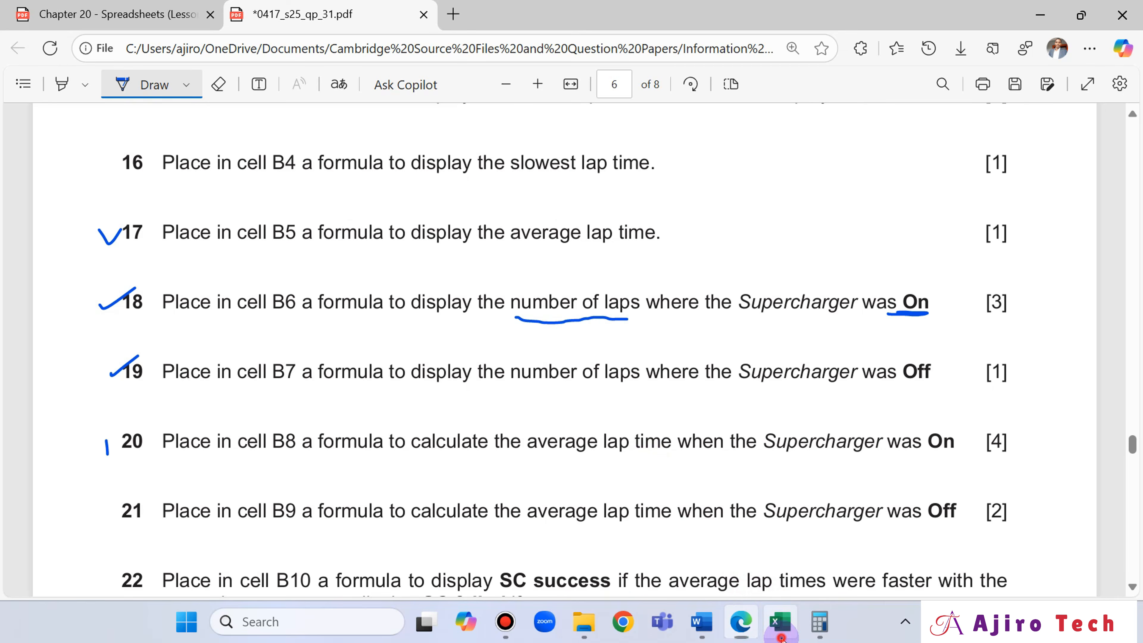
{"action": "left_click", "coordinate": [739, 624]}
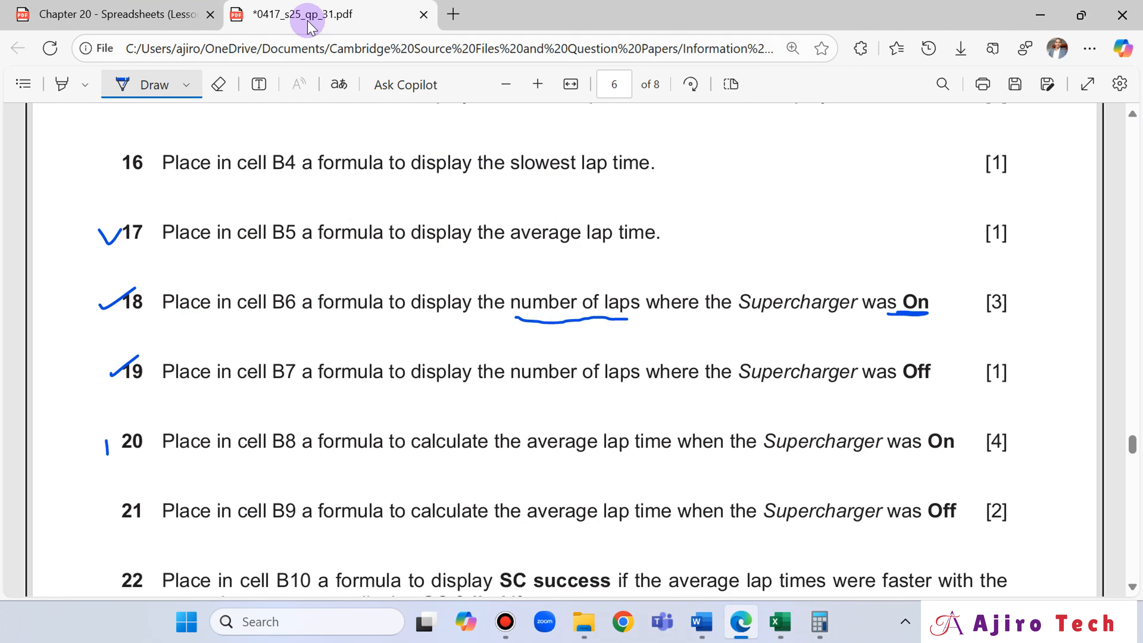
{"action": "left_click", "coordinate": [65, 14]}
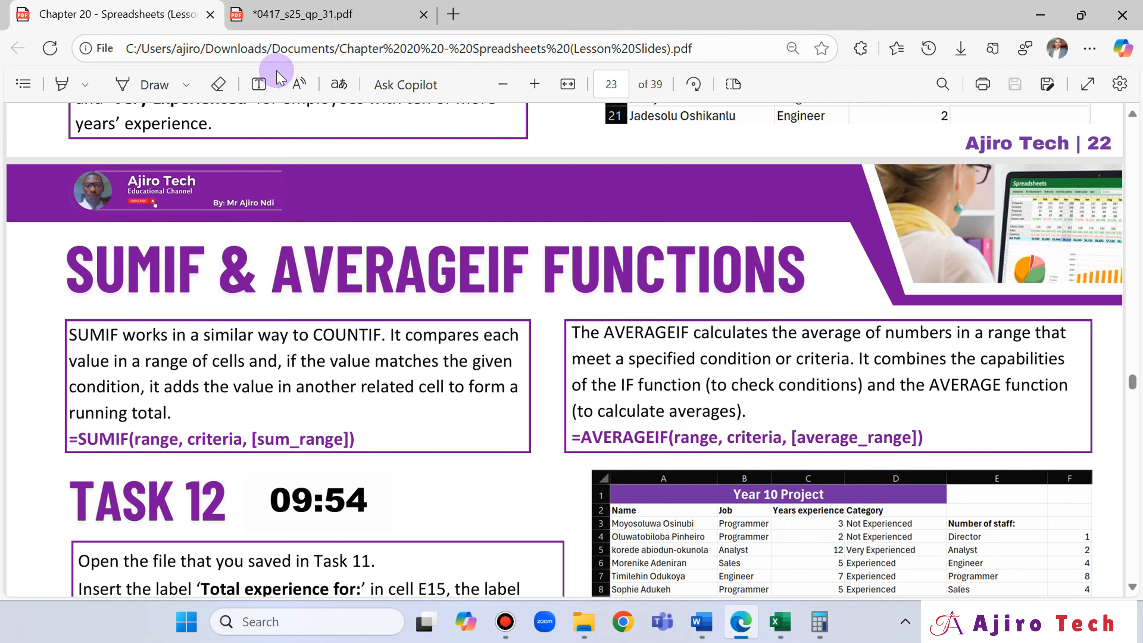
{"action": "left_click", "coordinate": [287, 6]}
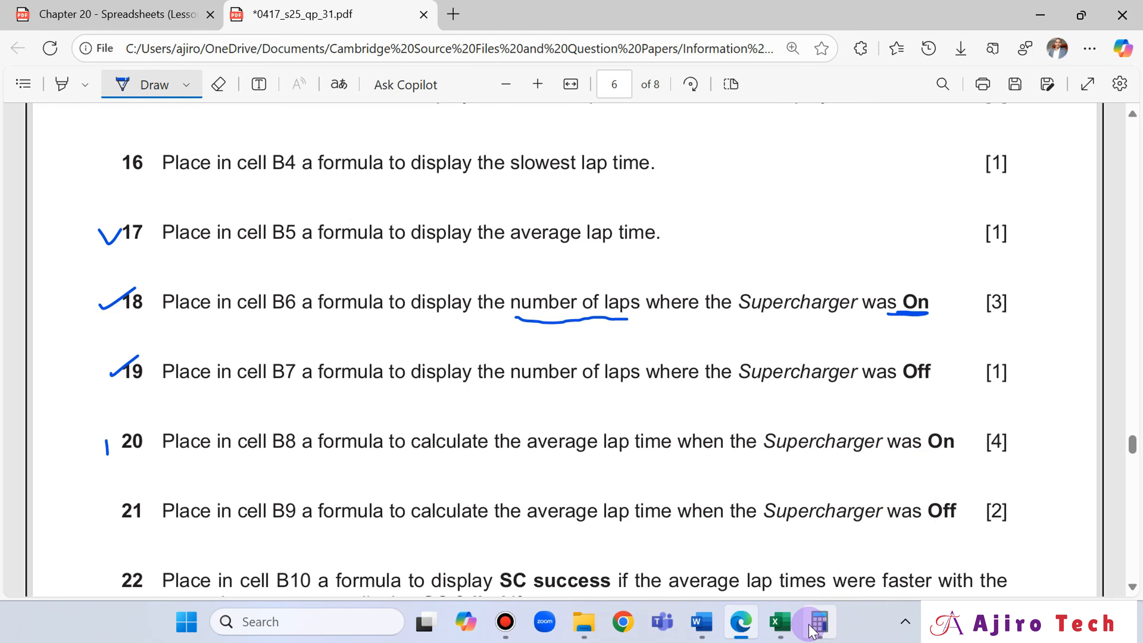
- Return to Excel and complete the formula in cell B8 as =AVERAGEIF(B14:B53,"On",F14:F53)
{"action": "left_click", "coordinate": [781, 622]}
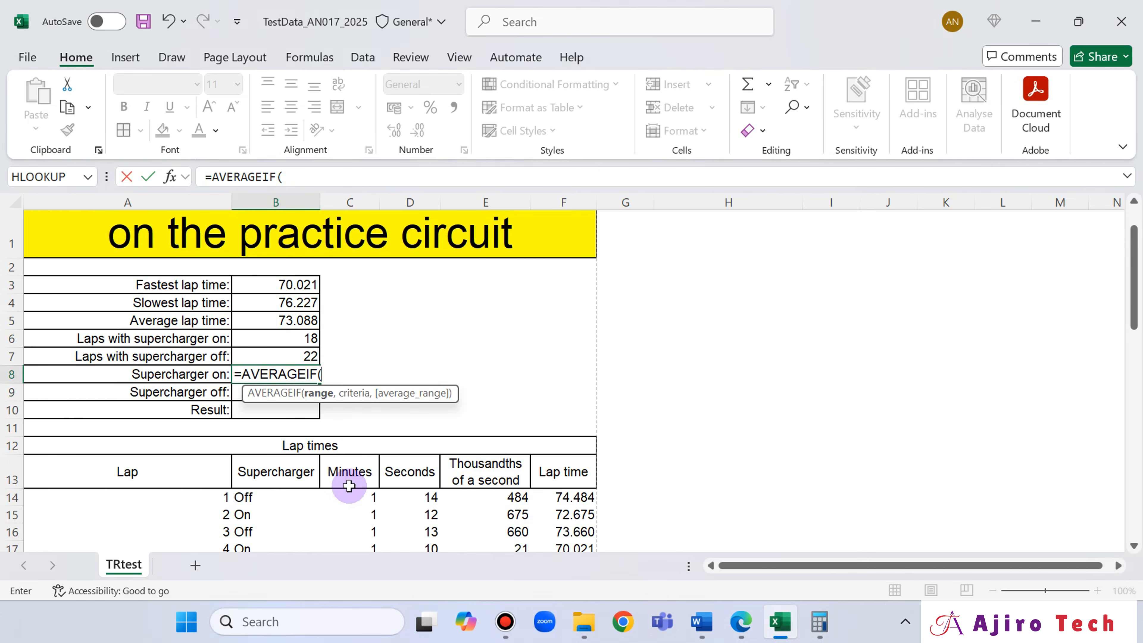
{"action": "left_click", "coordinate": [265, 498]}
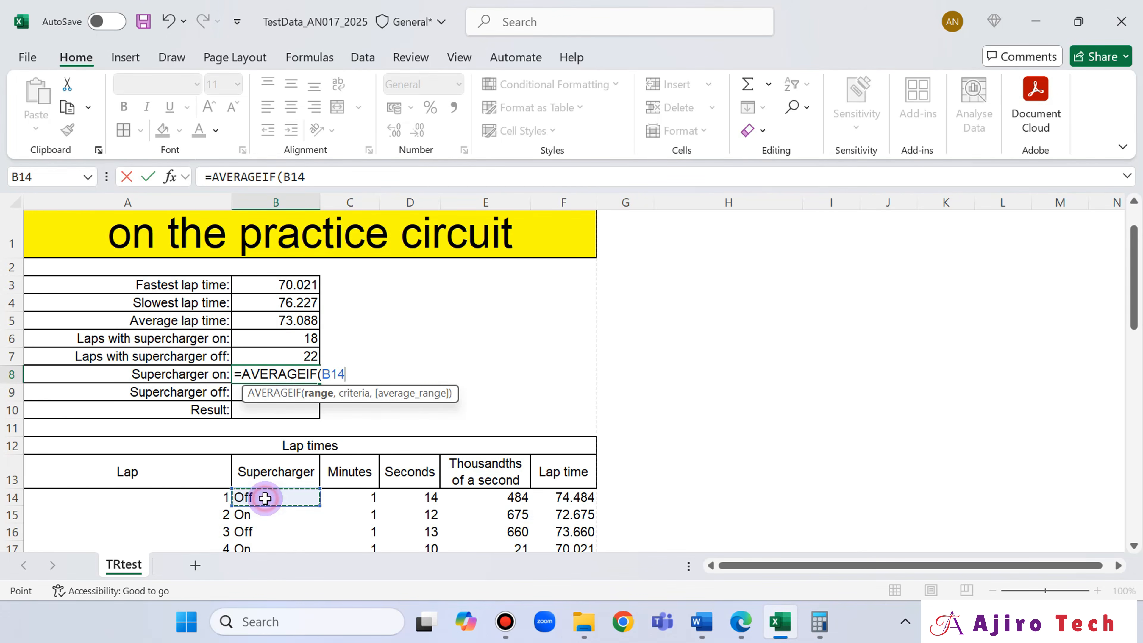
{"action": "key", "text": "ctrl+shift+Down"}
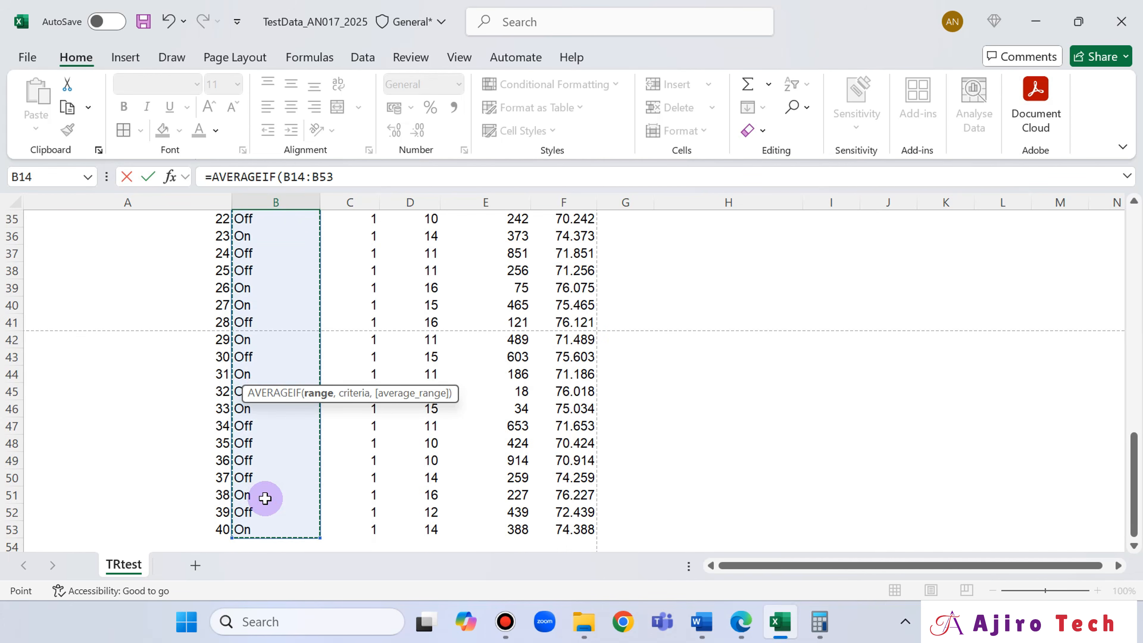
{"action": "left_click", "coordinate": [347, 169]}
{"action": "type", "text": ",\"On"}
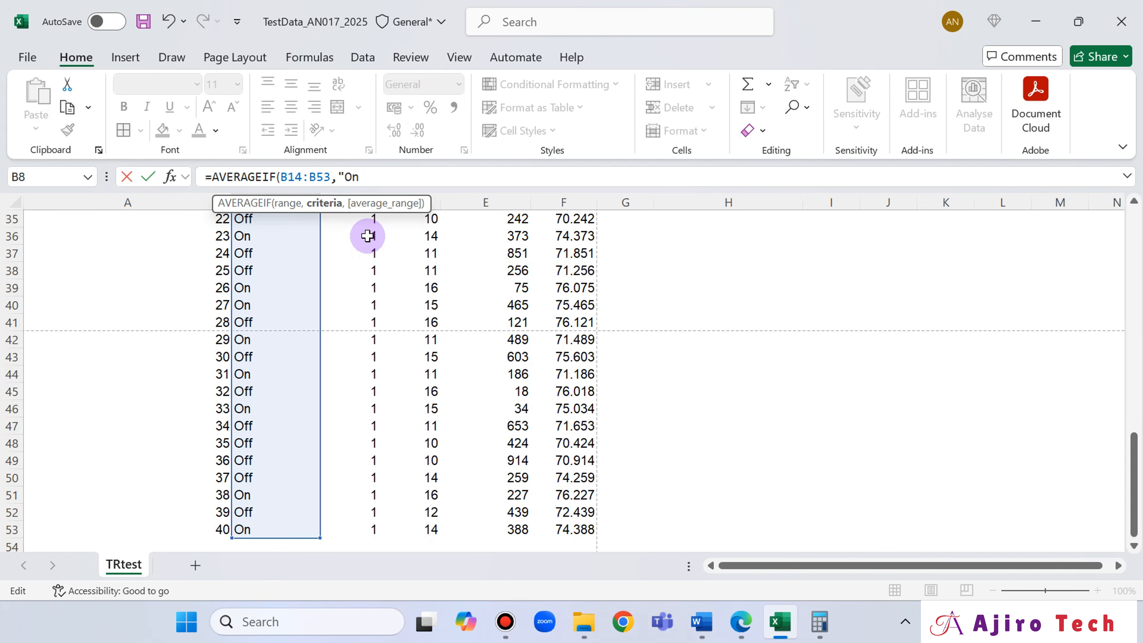
{"action": "type", "text": "\","}
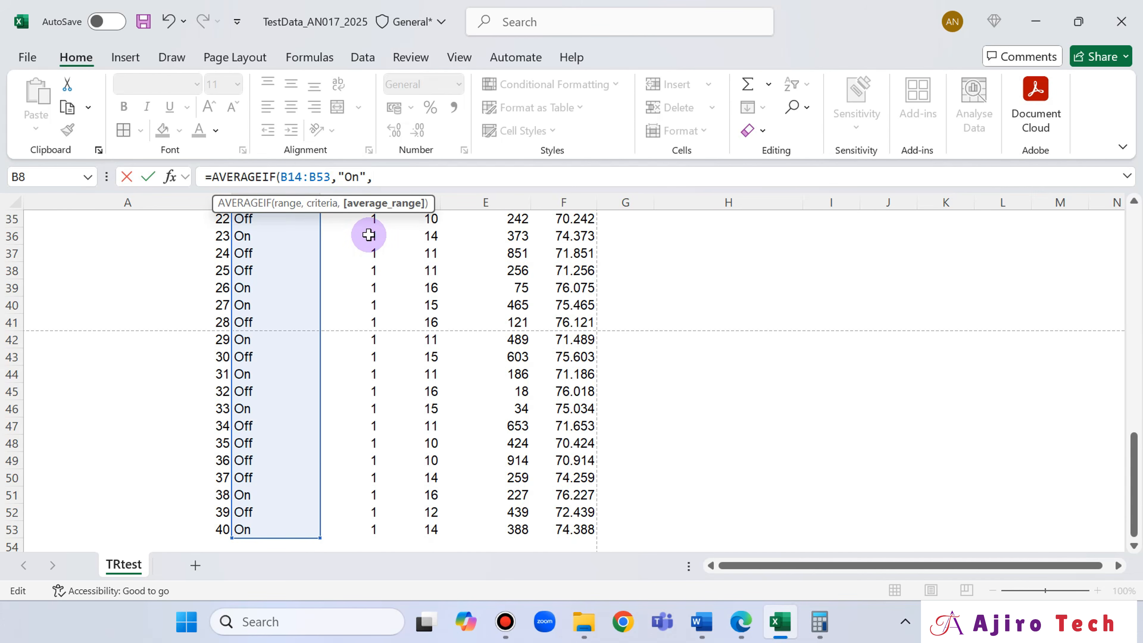
{"action": "scroll", "coordinate": [832, 332], "scroll_direction": "up", "scroll_amount": 11}
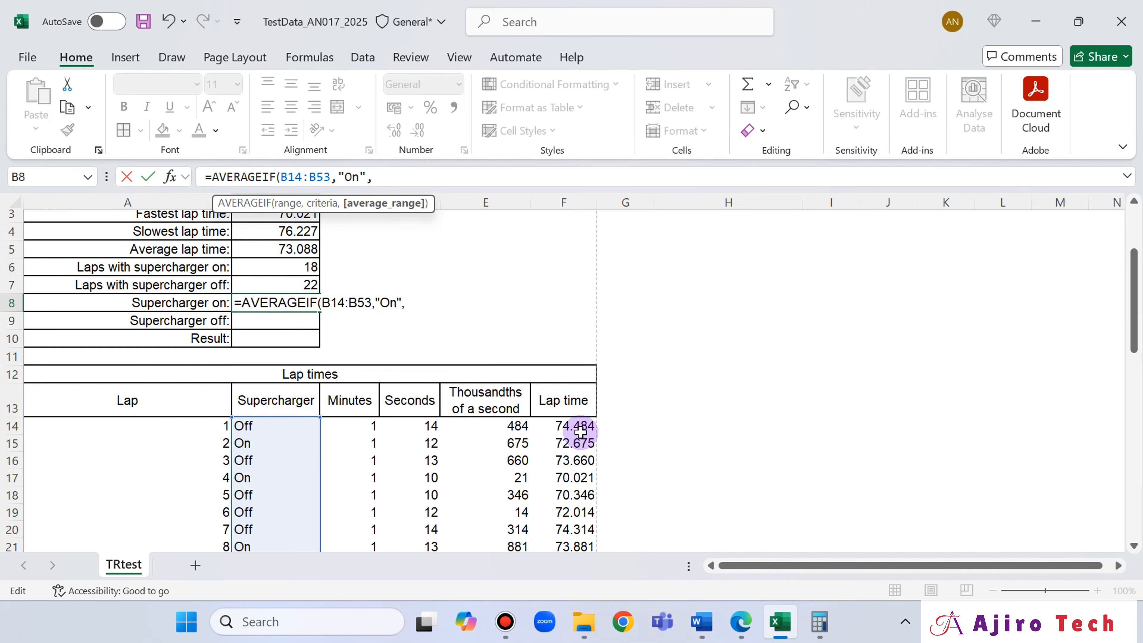
{"action": "left_click", "coordinate": [581, 432]}
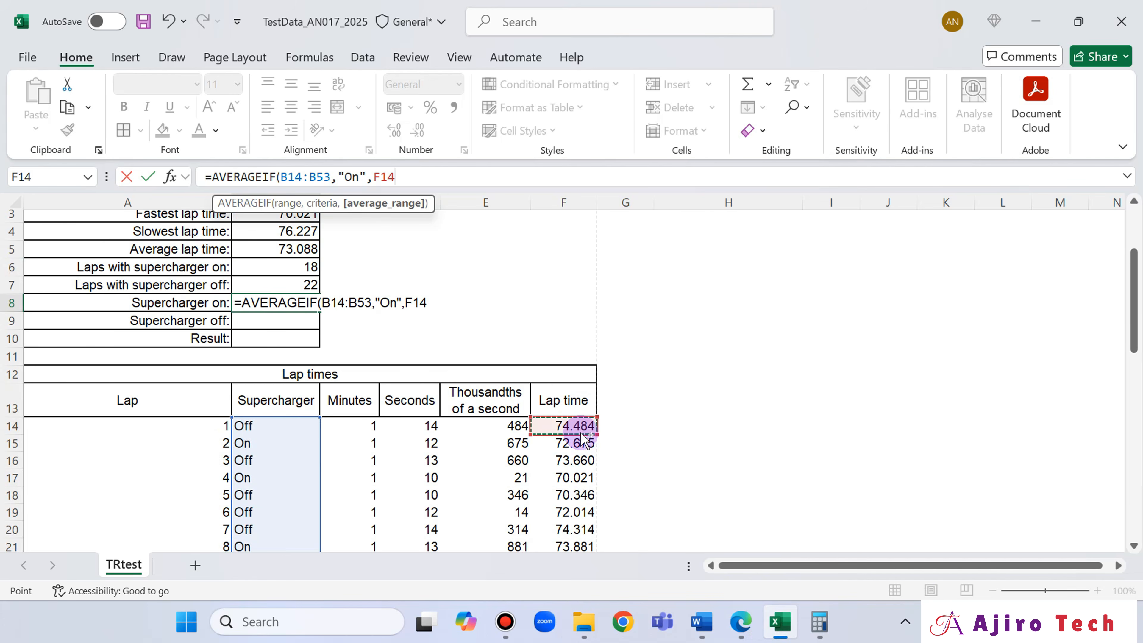
{"action": "key", "text": "ctrl+shift+Down"}
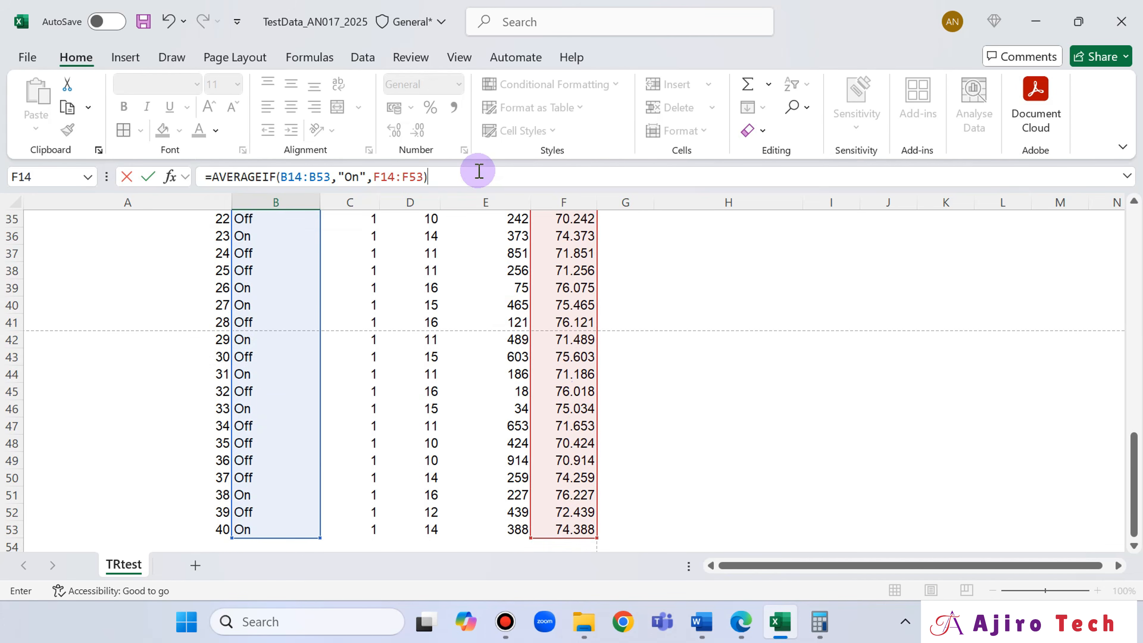
{"action": "key", "text": "Return"}
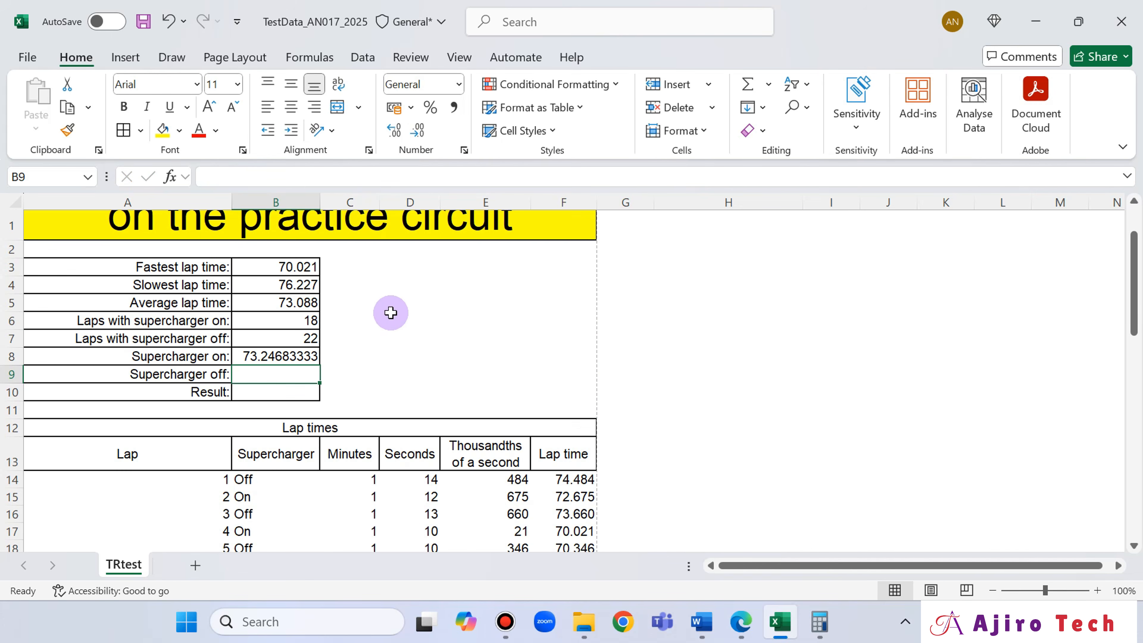
- Switch to the exam paper in Edge to read questions 21 and 22, glancing back at the worksheet's summary cells
{"action": "left_click", "coordinate": [742, 624]}
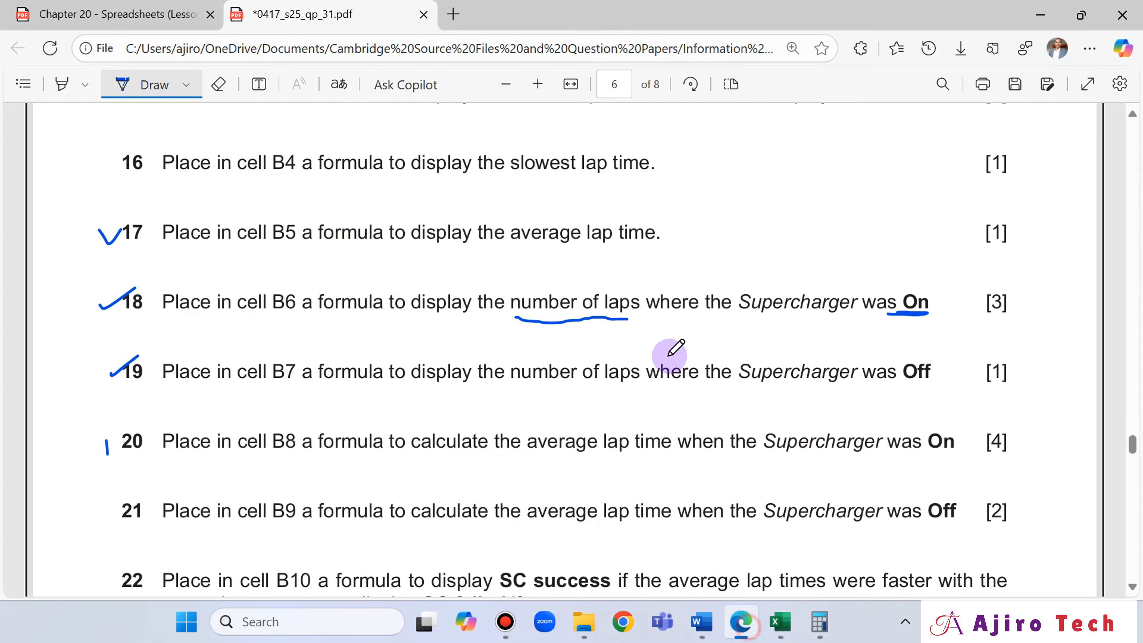
{"action": "scroll", "coordinate": [659, 310], "scroll_direction": "down", "scroll_amount": 2}
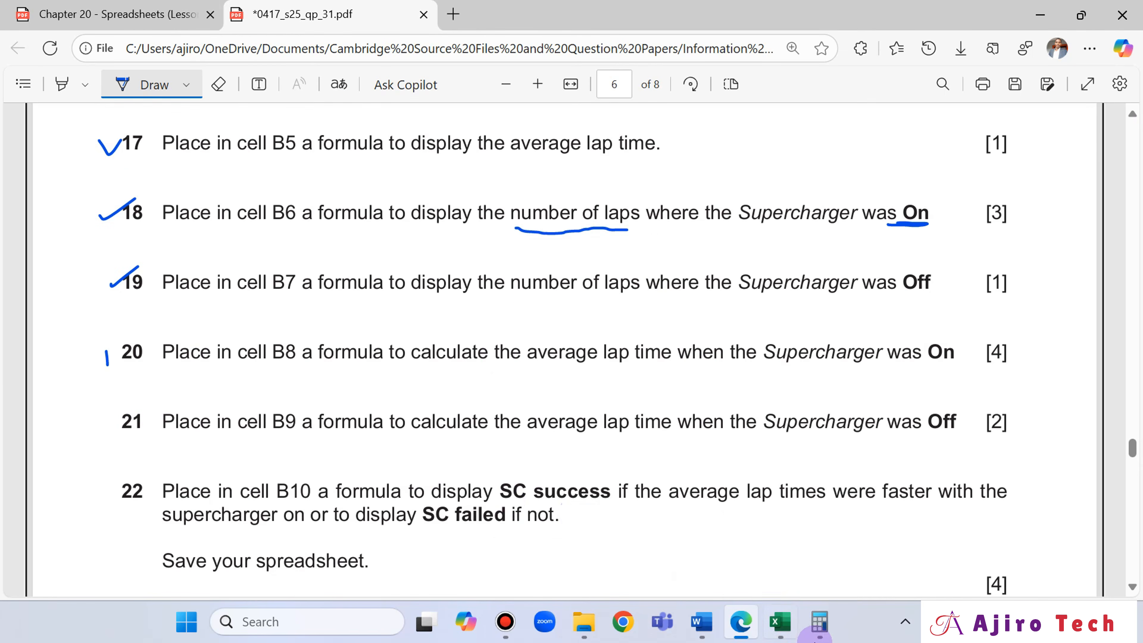
{"action": "left_click", "coordinate": [779, 631]}
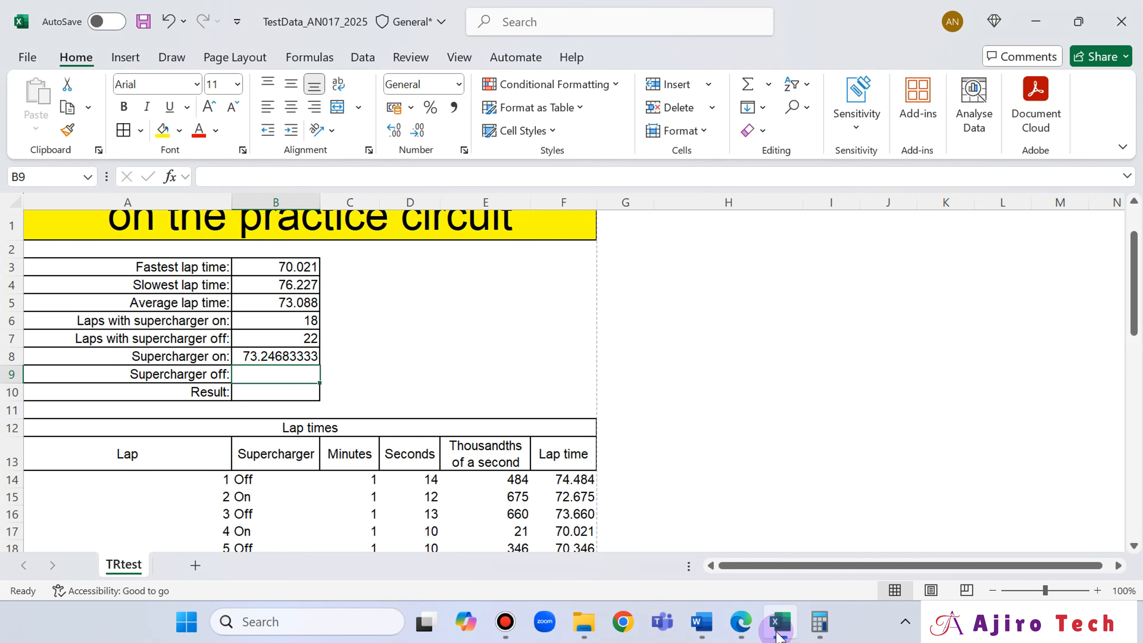
{"action": "left_click", "coordinate": [725, 619]}
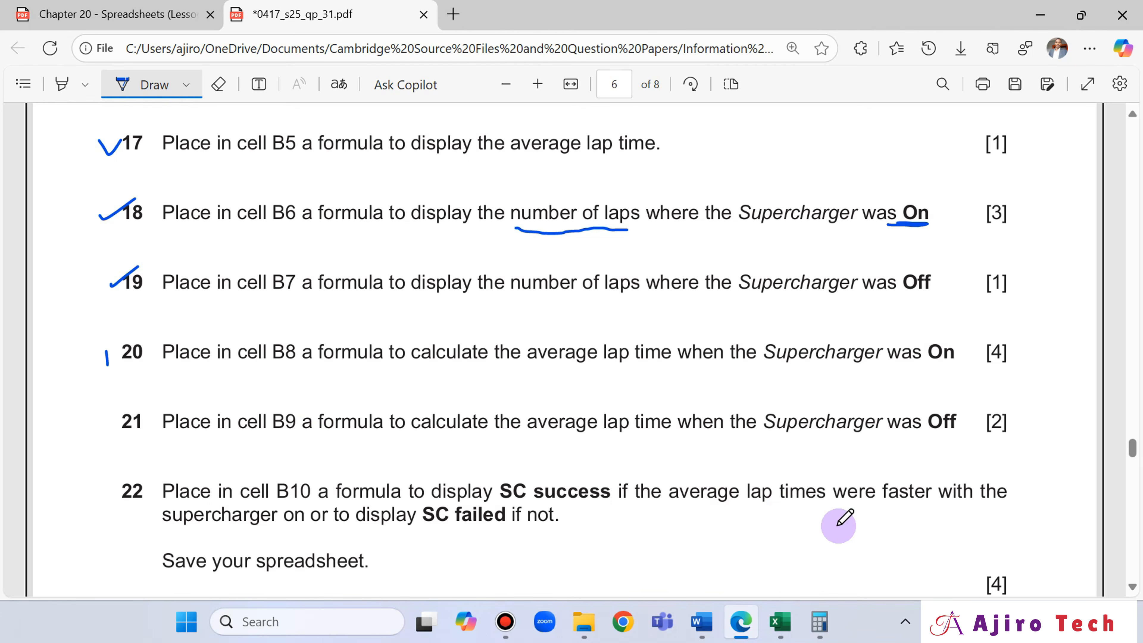
- Switch to Excel and start an AVERAGEIF formula in cell B9 with range B14:B53 and criterion "Off", checking the wording in the exam paper
{"action": "left_click", "coordinate": [782, 621]}
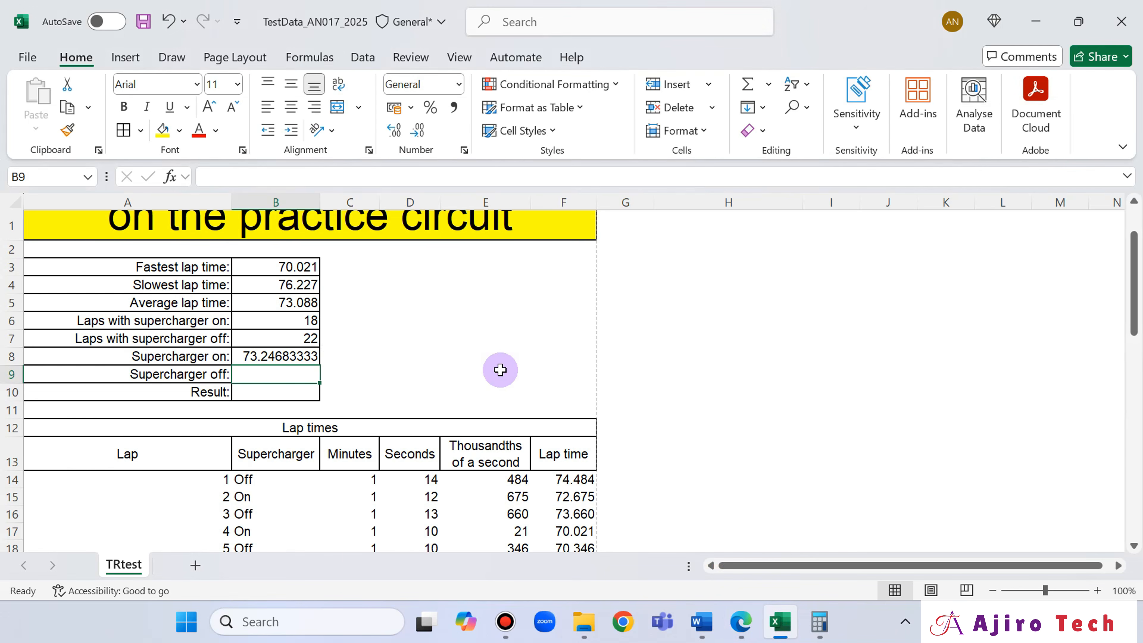
{"action": "type", "text": "=average"}
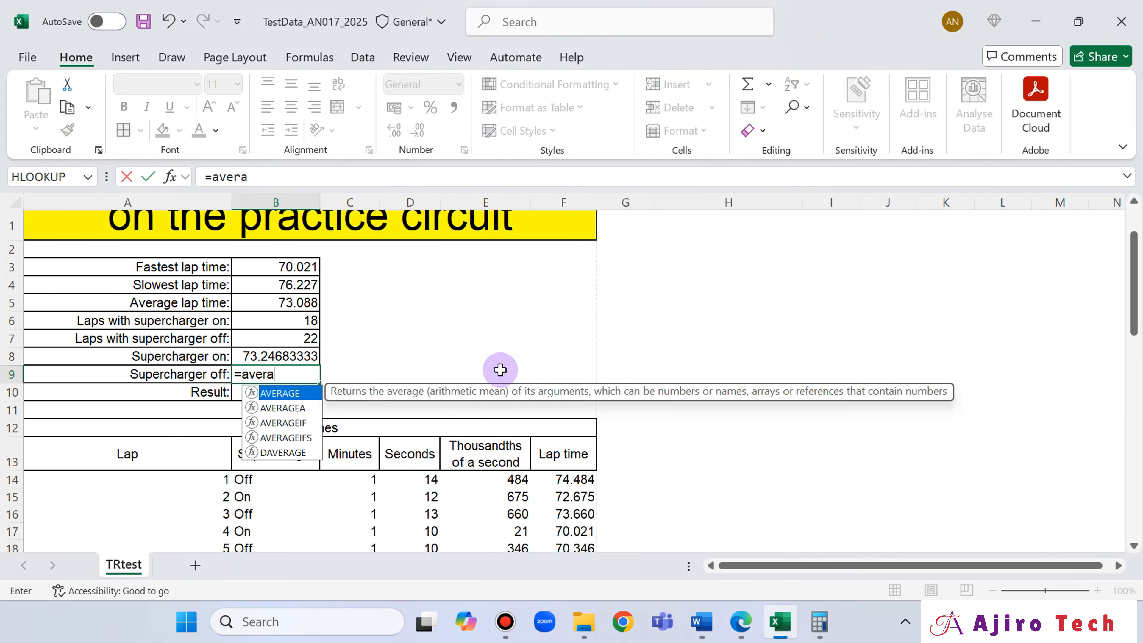
{"action": "double_click", "coordinate": [298, 422]}
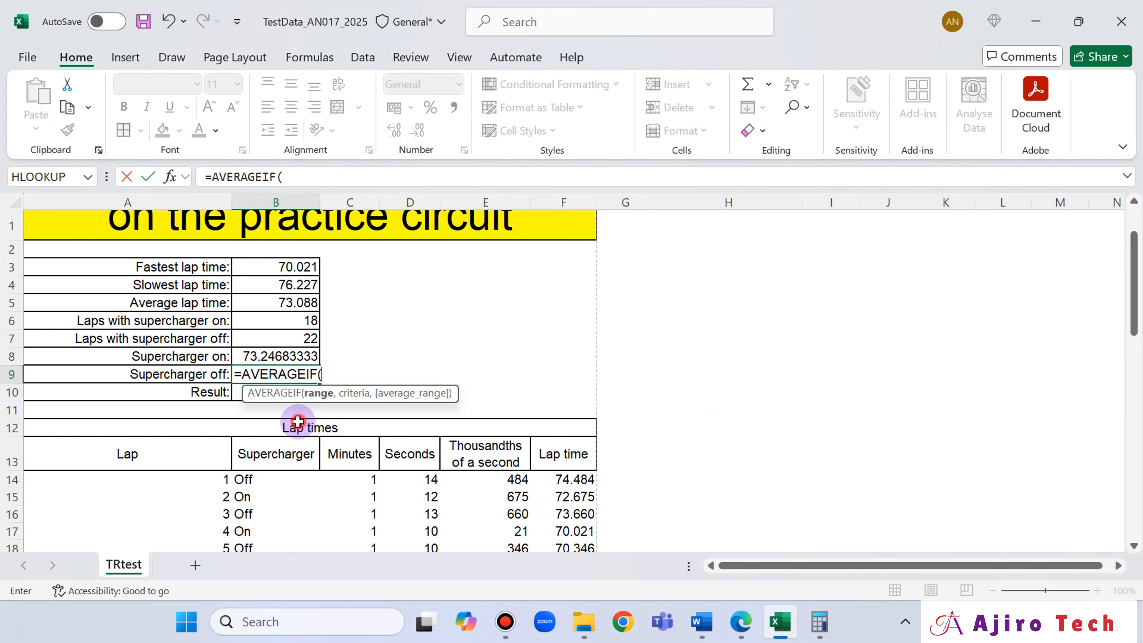
{"action": "left_click", "coordinate": [239, 485]}
{"action": "key", "text": "ctrl+shift+Down"}
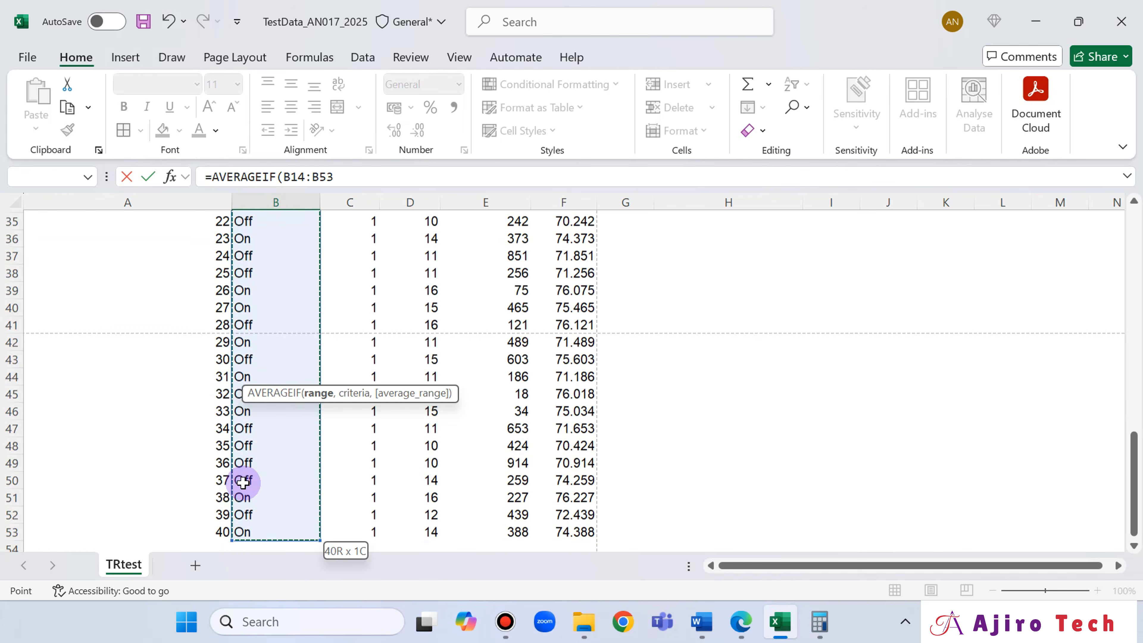
{"action": "left_click", "coordinate": [347, 173]}
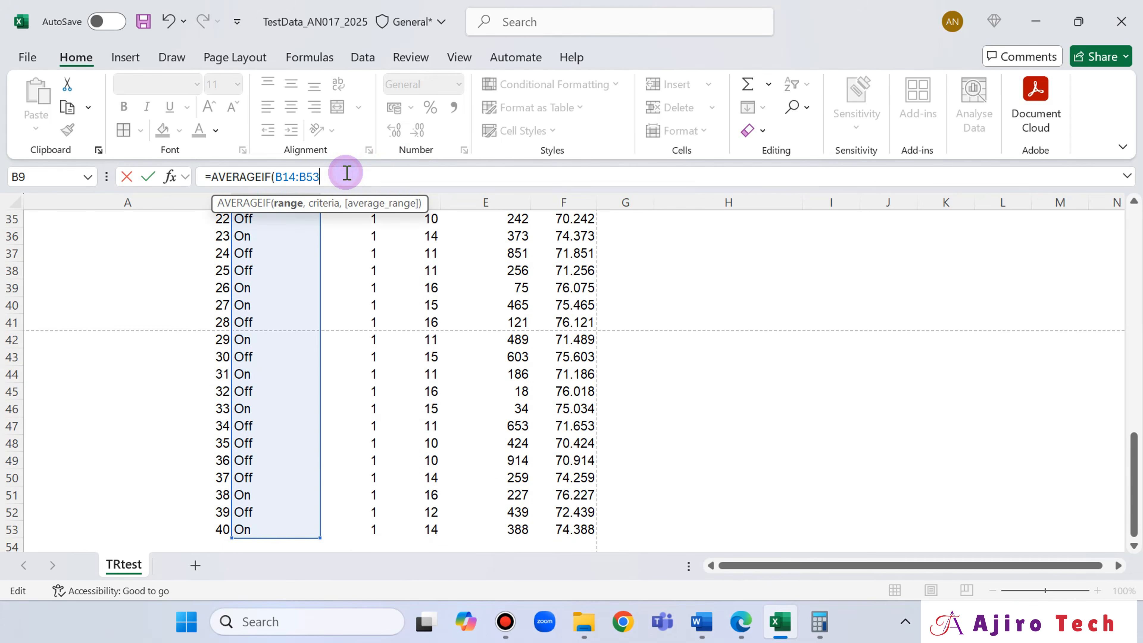
{"action": "type", "text": ","}
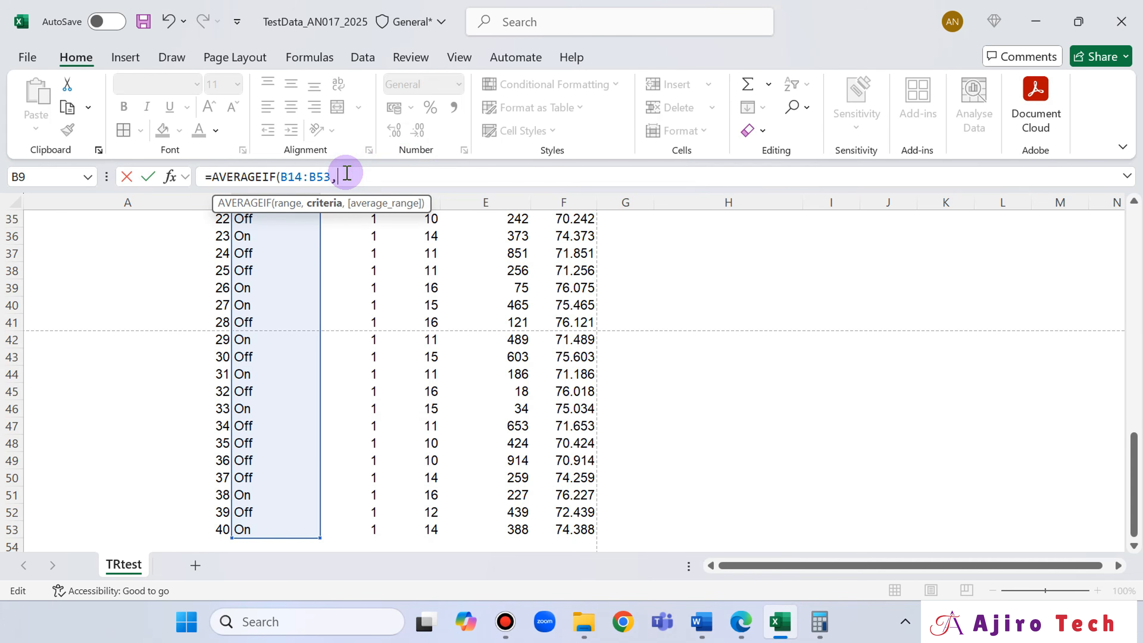
{"action": "type", "text": "\"Off"}
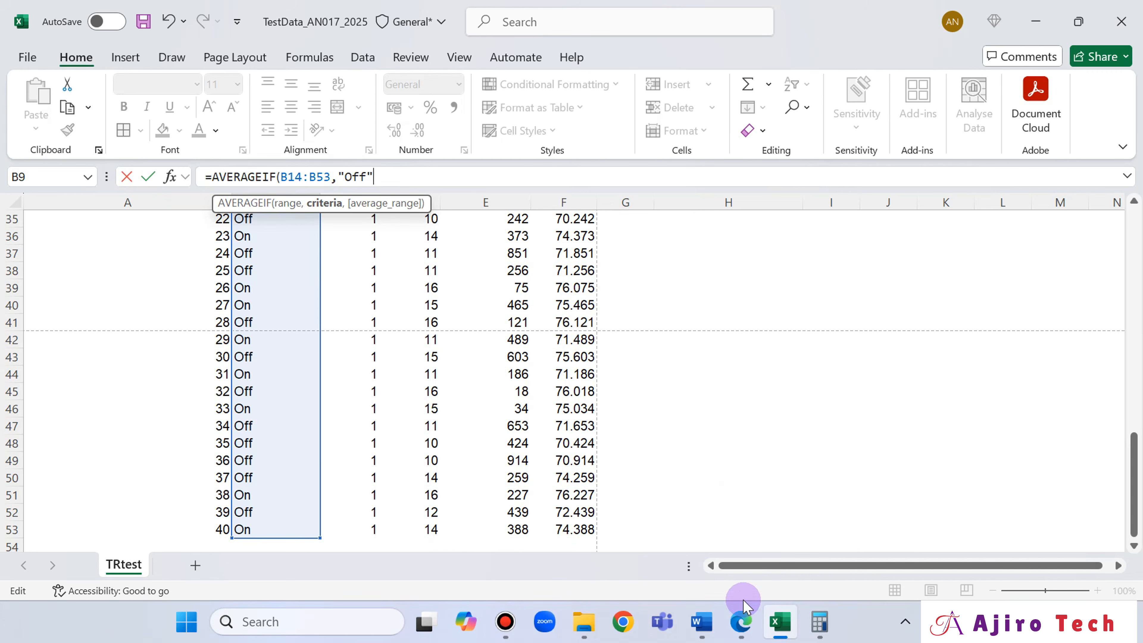
{"action": "left_click", "coordinate": [742, 621]}
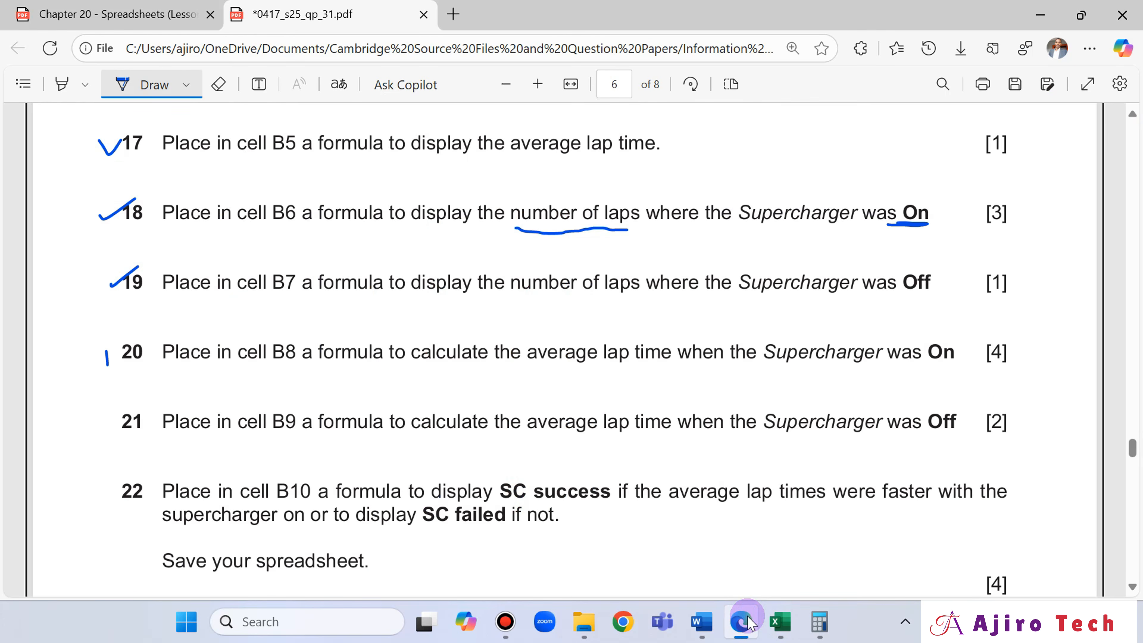
{"action": "key", "text": "alt+Tab"}
{"action": "type", "text": "\""}
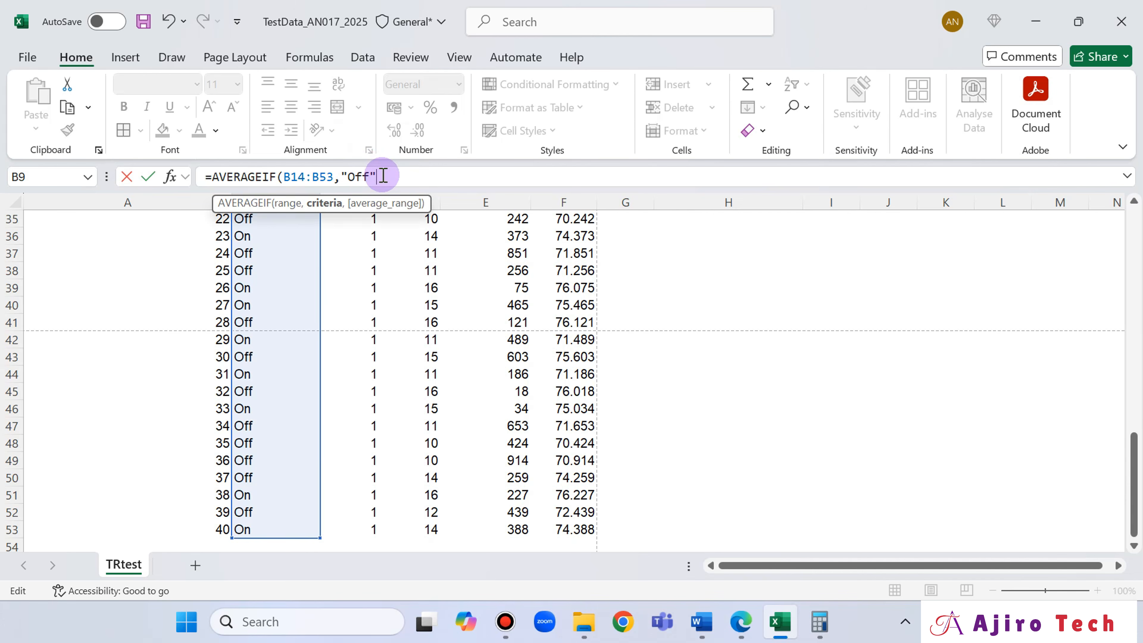
{"action": "type", "text": ","}
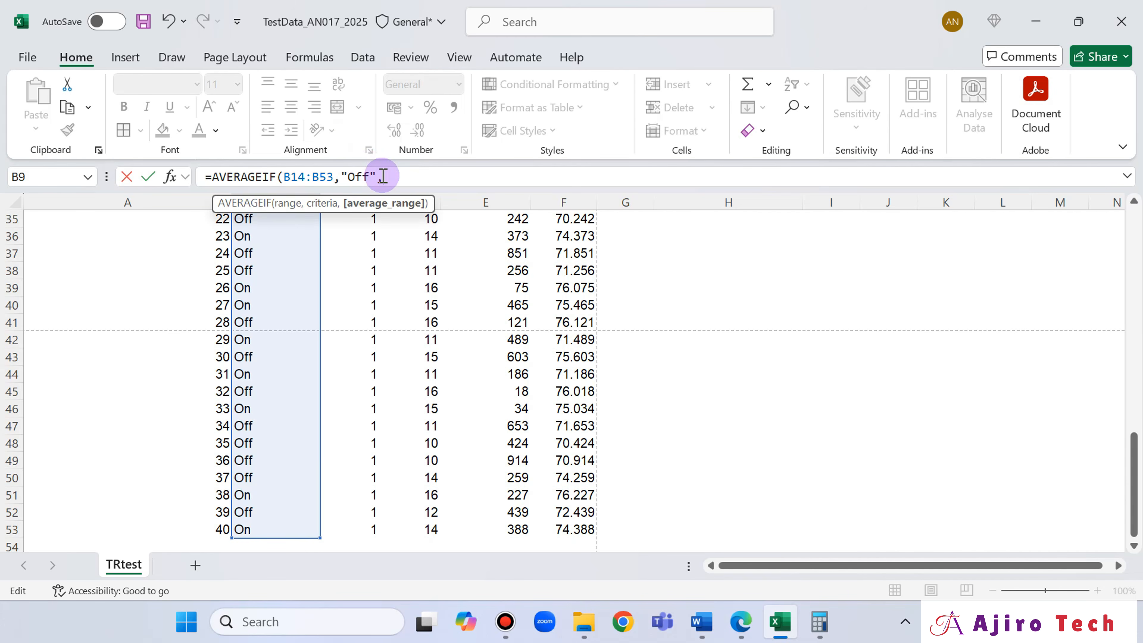
- Complete the formula in cell B9 as =AVERAGEIF(B14:B53,"Off",F14:F53) and review it
{"action": "scroll", "coordinate": [671, 340], "scroll_direction": "up", "scroll_amount": 9}
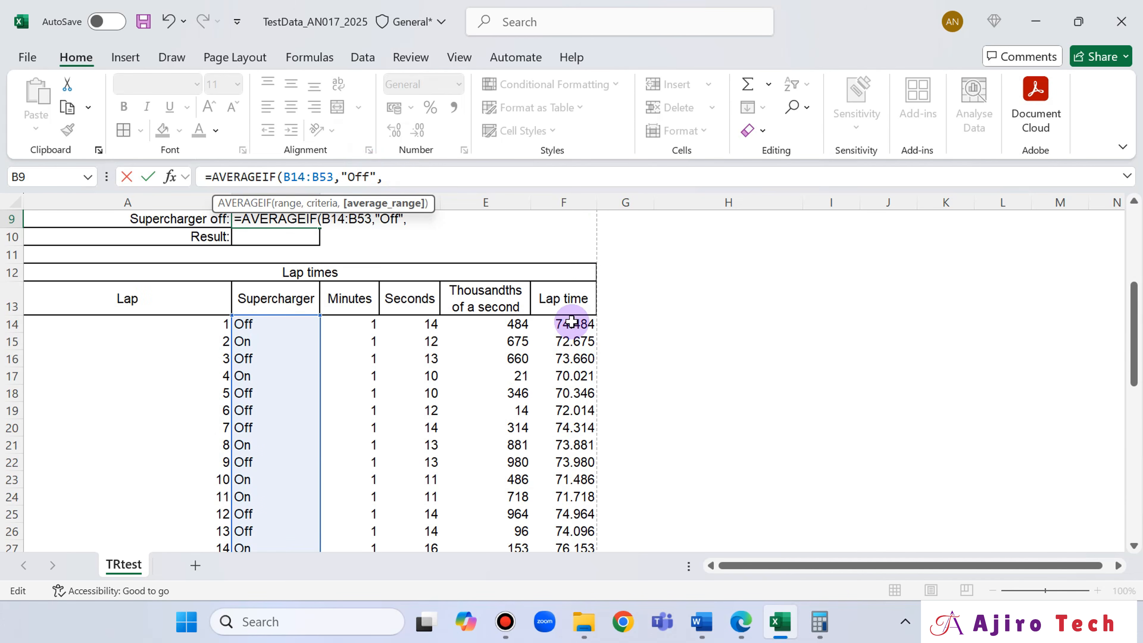
{"action": "left_click", "coordinate": [572, 321]}
{"action": "key", "text": "ctrl+shift+Down"}
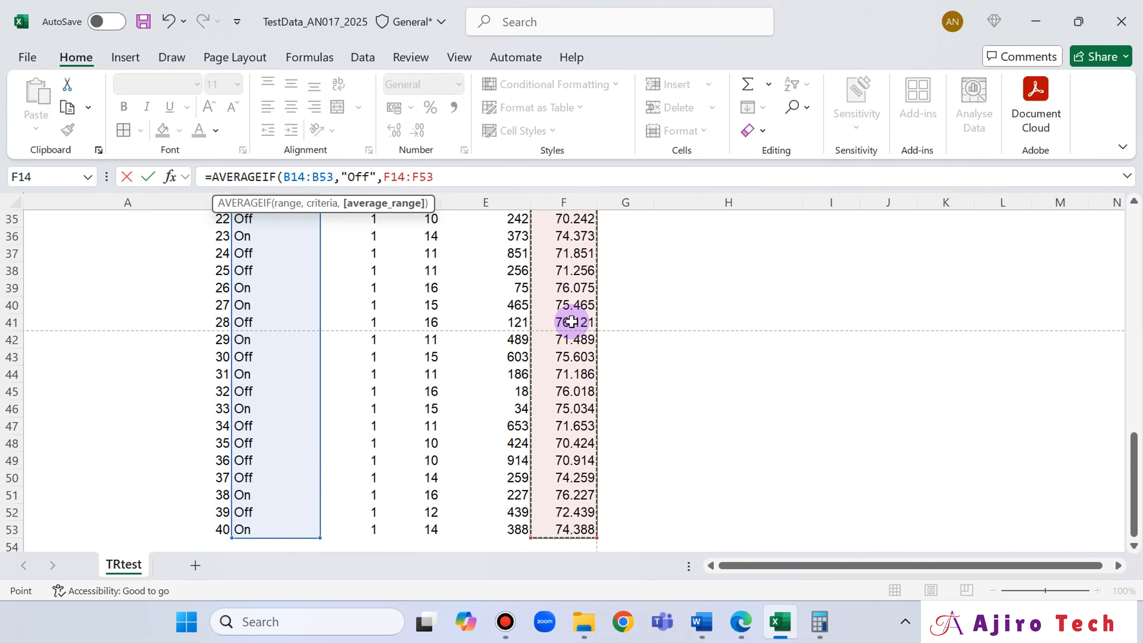
{"action": "scroll", "coordinate": [664, 209], "scroll_direction": "up", "scroll_amount": 7}
{"action": "scroll", "coordinate": [889, 347], "scroll_direction": "up", "scroll_amount": 4}
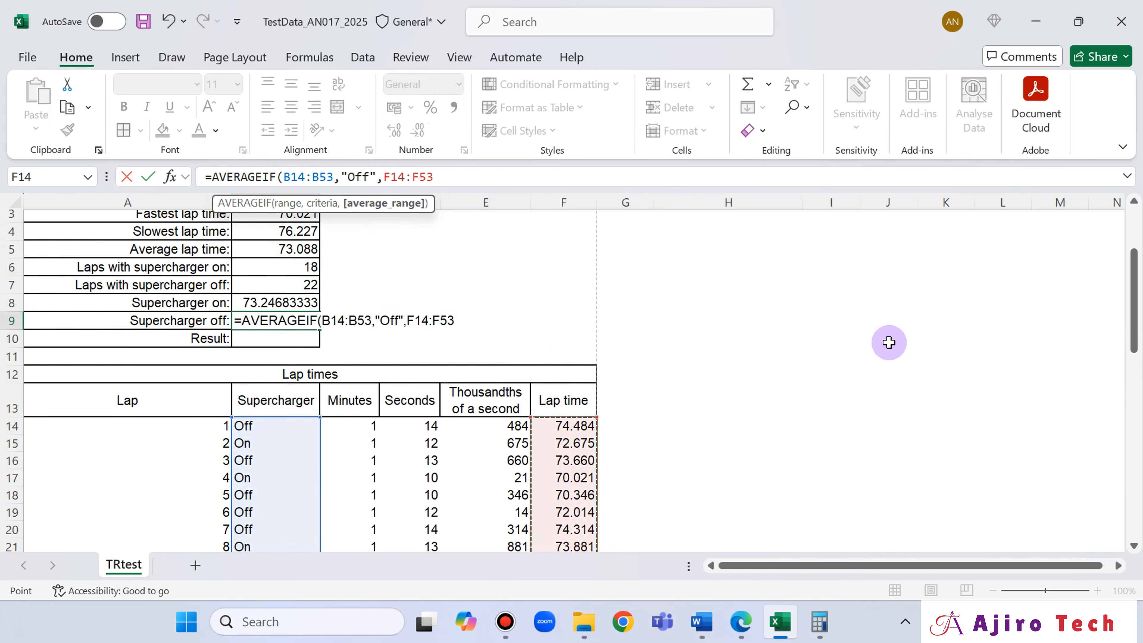
{"action": "scroll", "coordinate": [889, 342], "scroll_direction": "up", "scroll_amount": 1}
{"action": "type", "text": ")"}
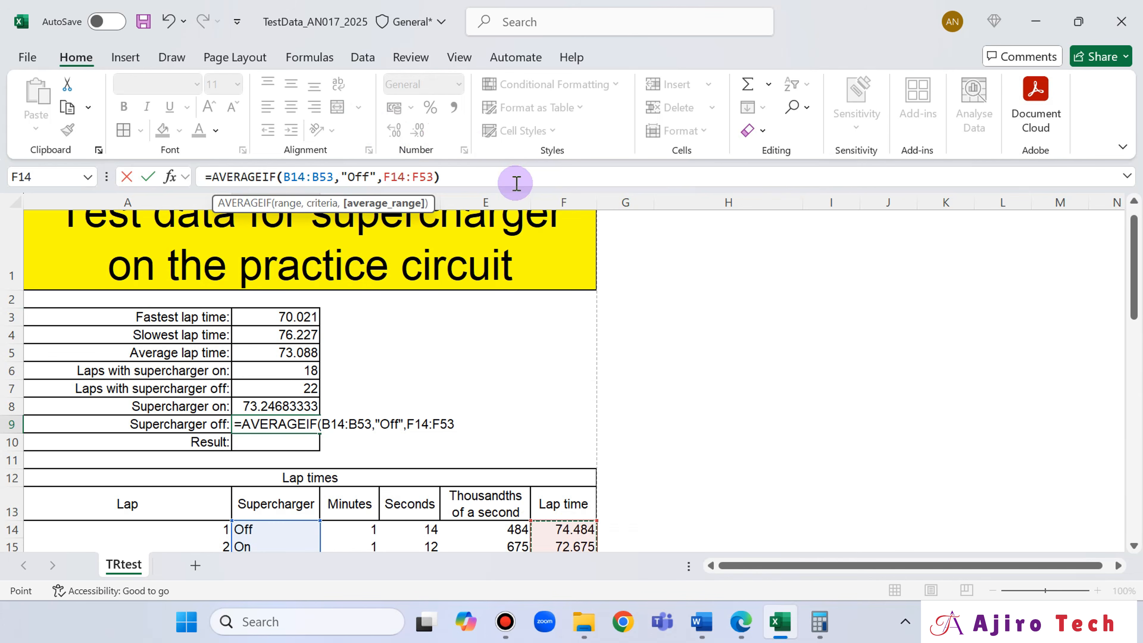
{"action": "key", "text": "Return"}
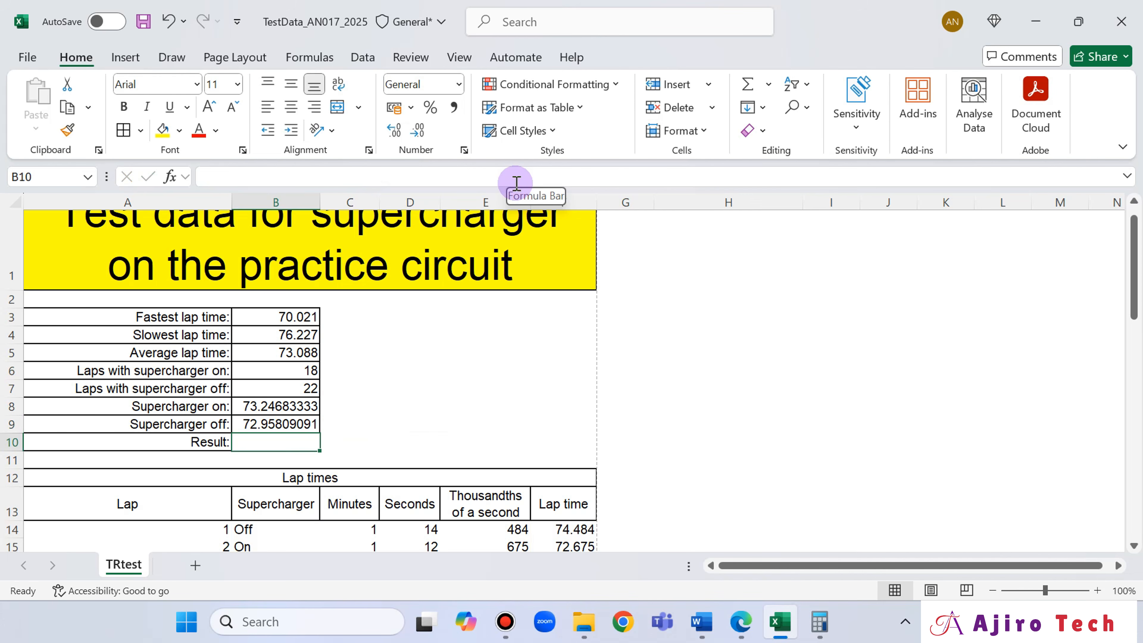
{"action": "left_click", "coordinate": [293, 424]}
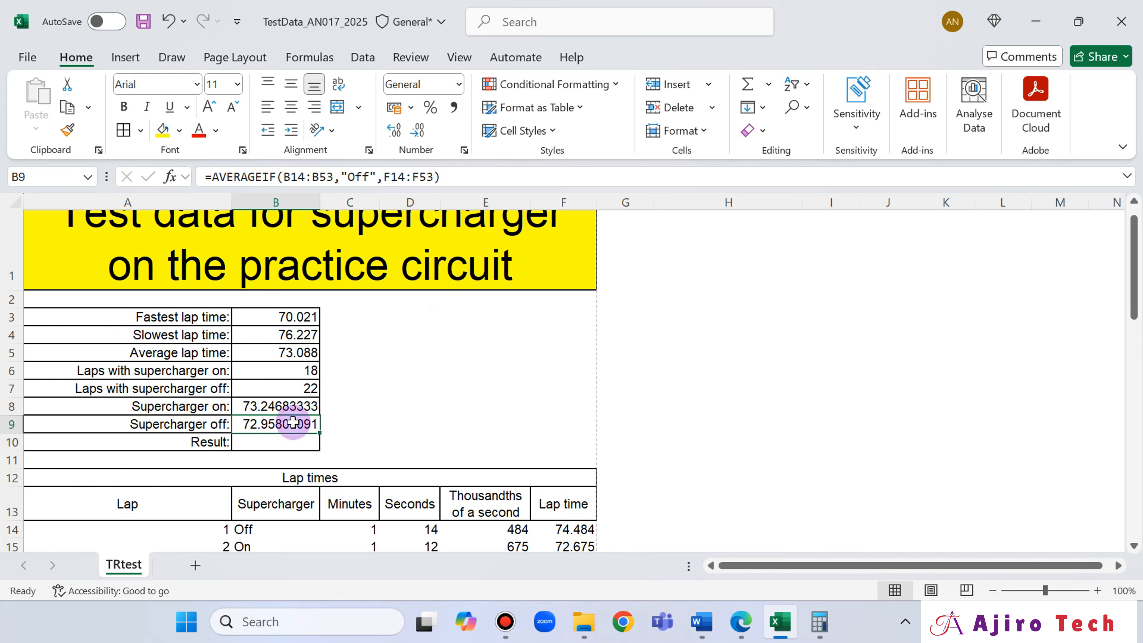
- Select cell B10, switch to the exam paper in Edge and underline "SC success" in question 22 with the pen
{"action": "left_click", "coordinate": [286, 448]}
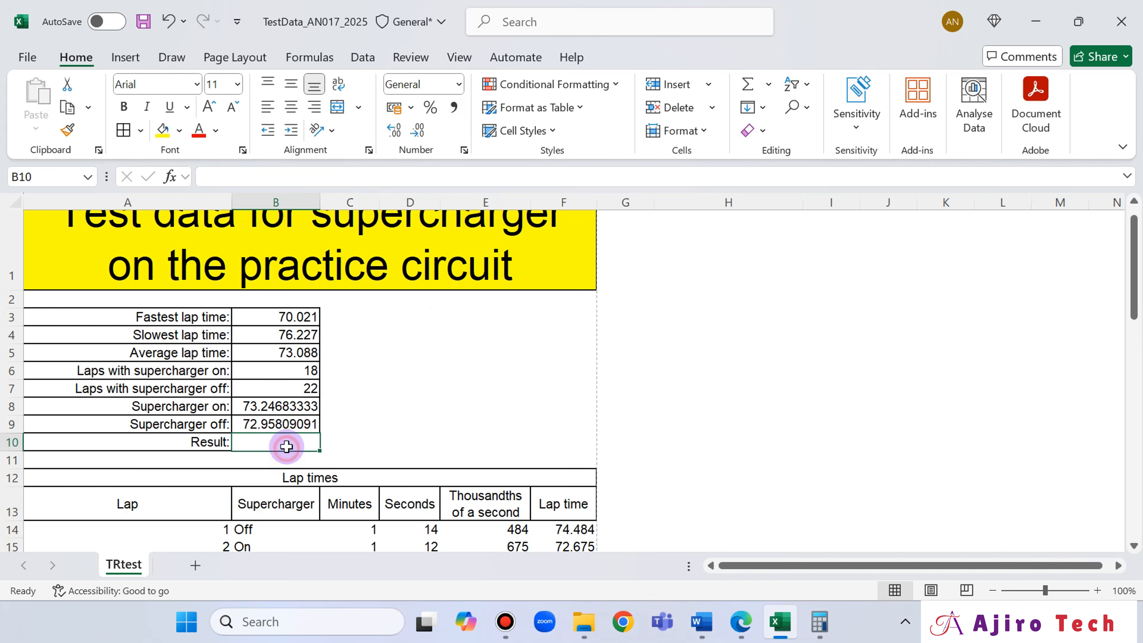
{"action": "left_click", "coordinate": [741, 622]}
{"action": "scroll", "coordinate": [146, 449], "scroll_direction": "down", "scroll_amount": 3}
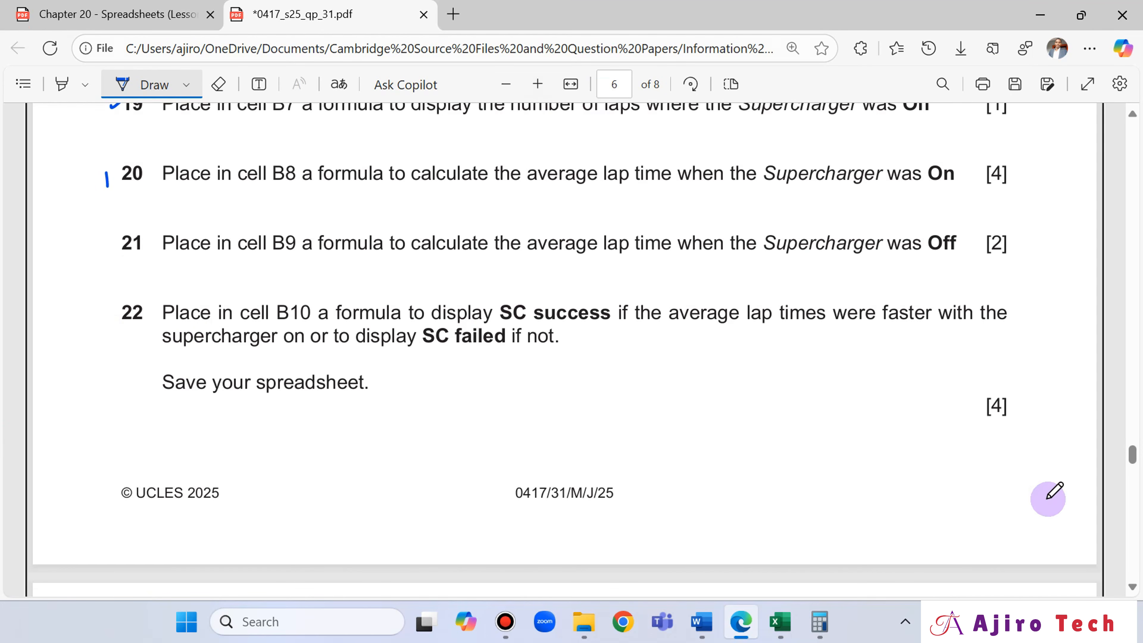
{"action": "left_click", "coordinate": [780, 623]}
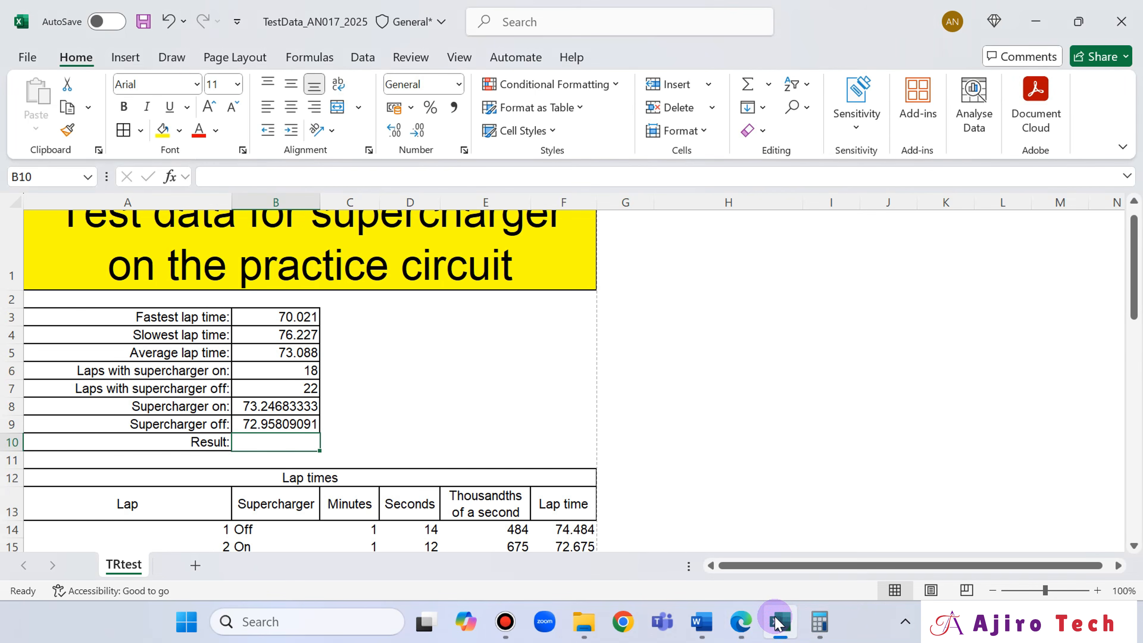
{"action": "left_click", "coordinate": [777, 622]}
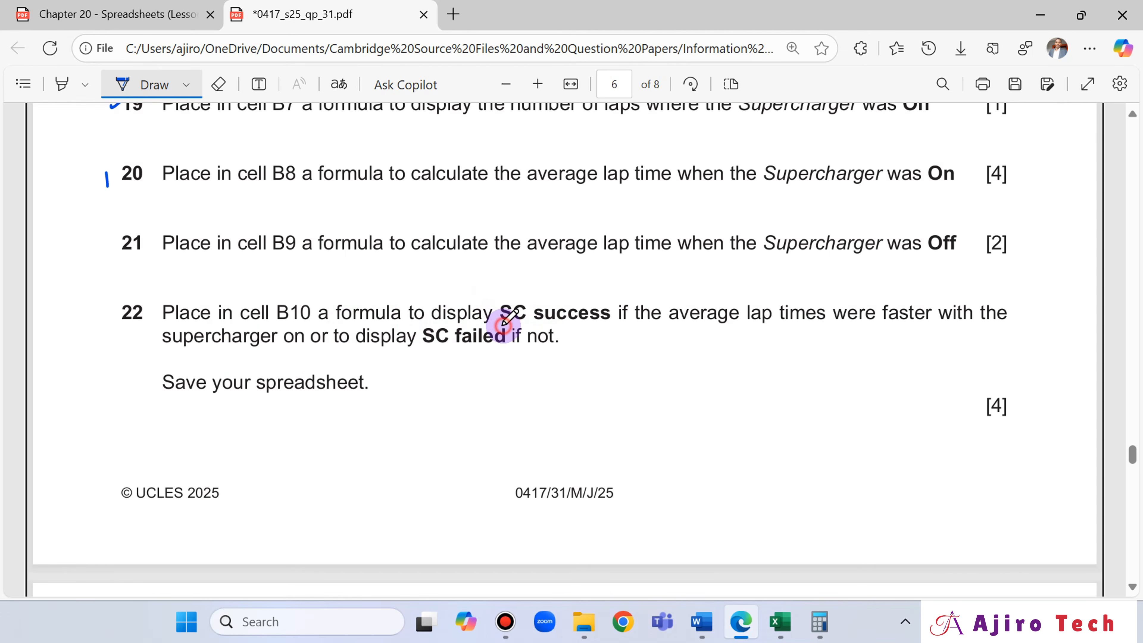
{"action": "left_click_drag", "start_coordinate": [503, 325], "coordinate": [603, 322]}
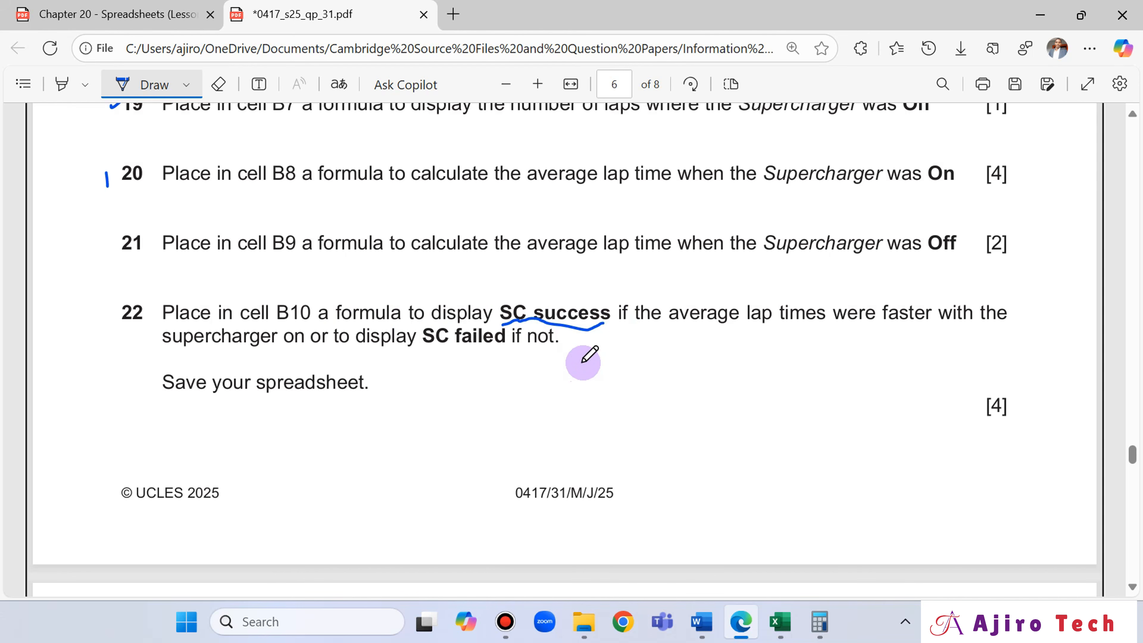
- Read the IF function syntax in the lesson slides and underline "average lap times" in question 22 of the exam paper
{"action": "left_click", "coordinate": [158, 13]}
{"action": "scroll", "coordinate": [489, 301], "scroll_direction": "up", "scroll_amount": 20}
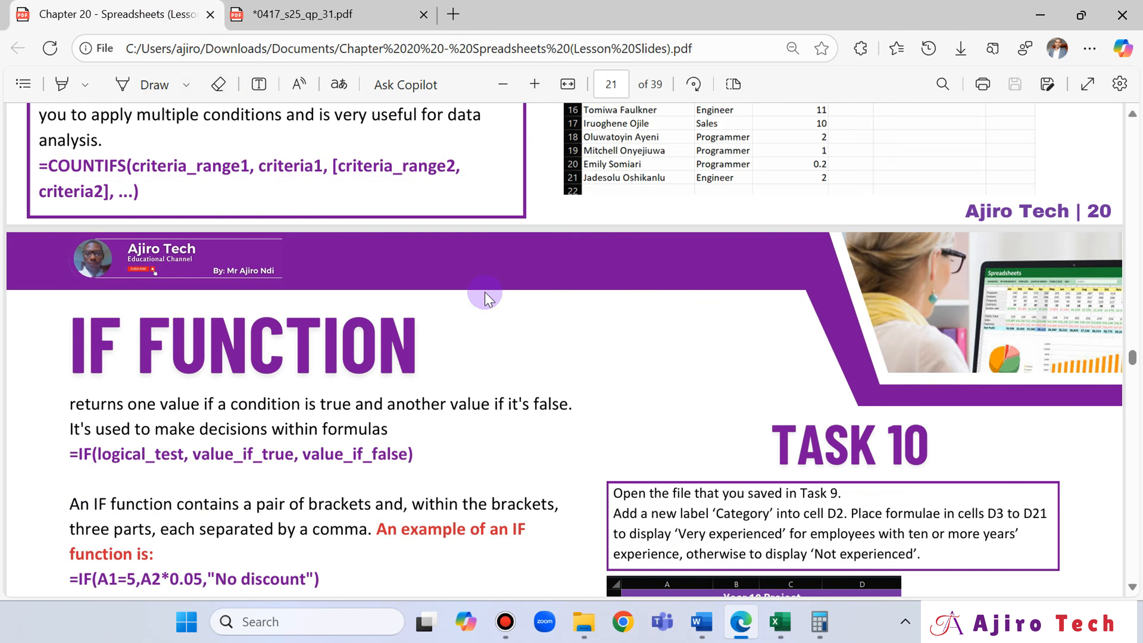
{"action": "scroll", "coordinate": [487, 297], "scroll_direction": "down", "scroll_amount": 4}
{"action": "scroll", "coordinate": [489, 298], "scroll_direction": "down", "scroll_amount": 2}
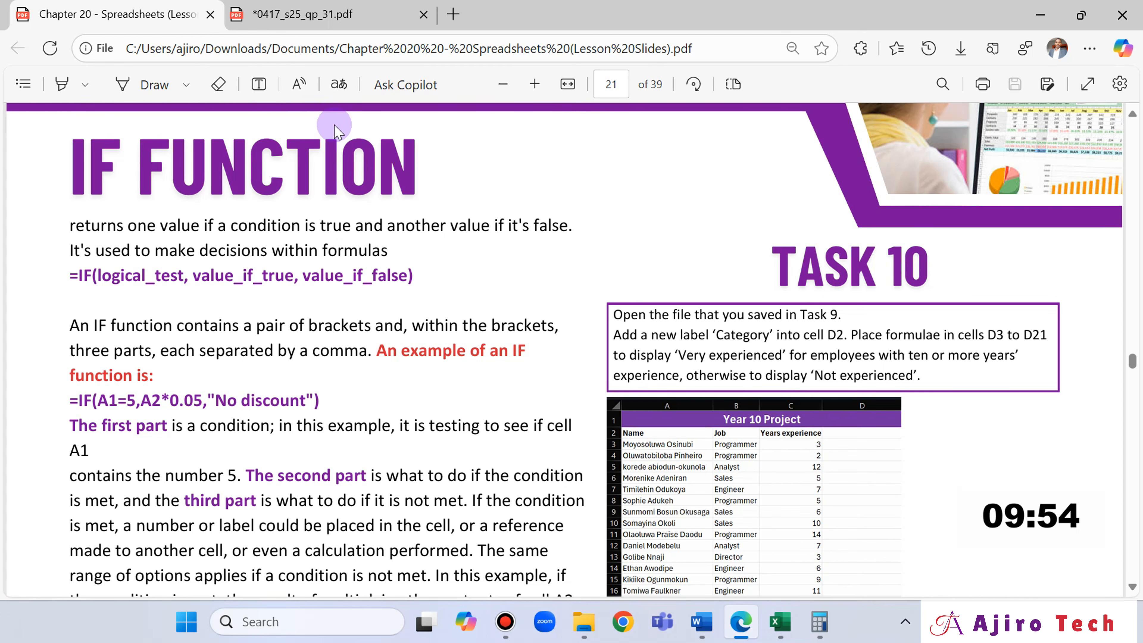
{"action": "left_click", "coordinate": [292, 8]}
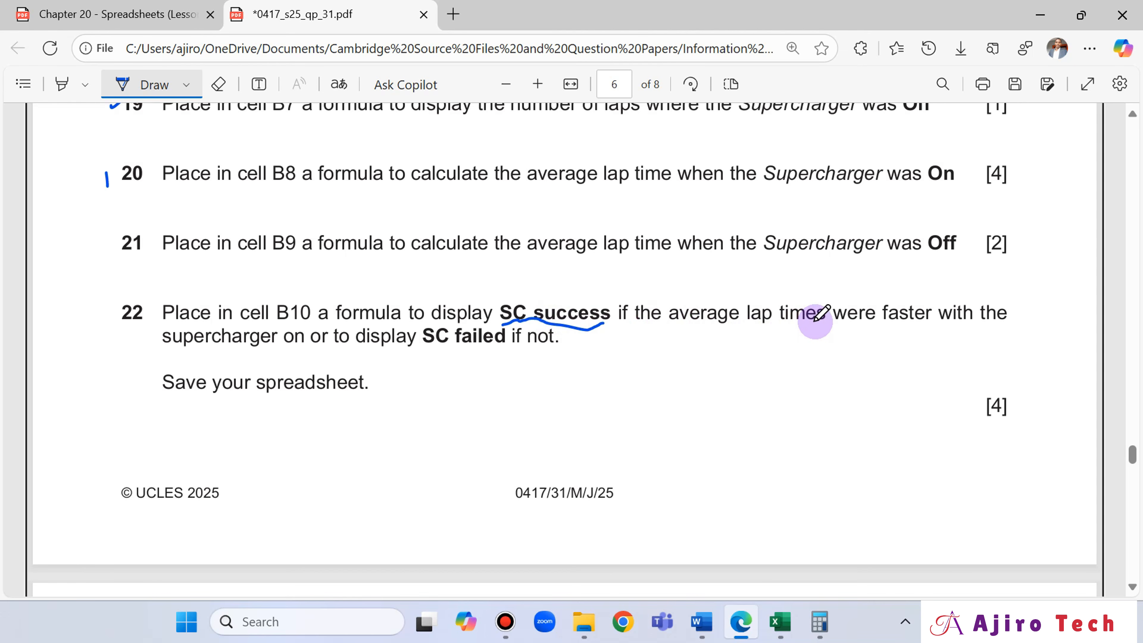
{"action": "left_click_drag", "start_coordinate": [676, 328], "coordinate": [816, 333]}
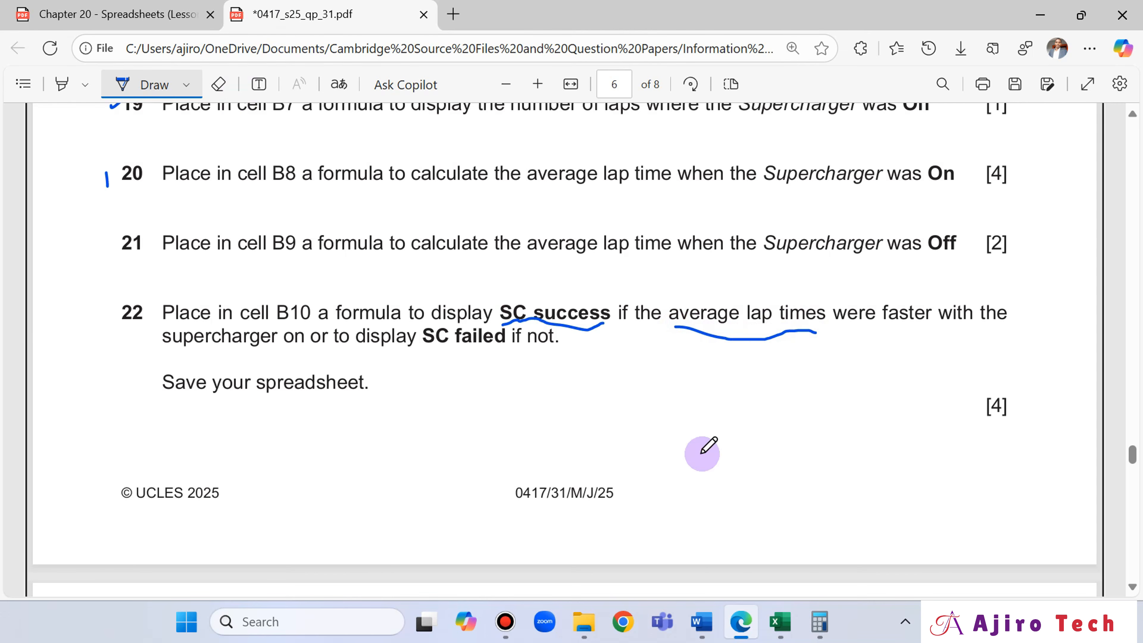
- Switch to Excel and compare the supercharger on and off averages in cells B8 and B9 against the condition in question 22
{"action": "left_click", "coordinate": [779, 621]}
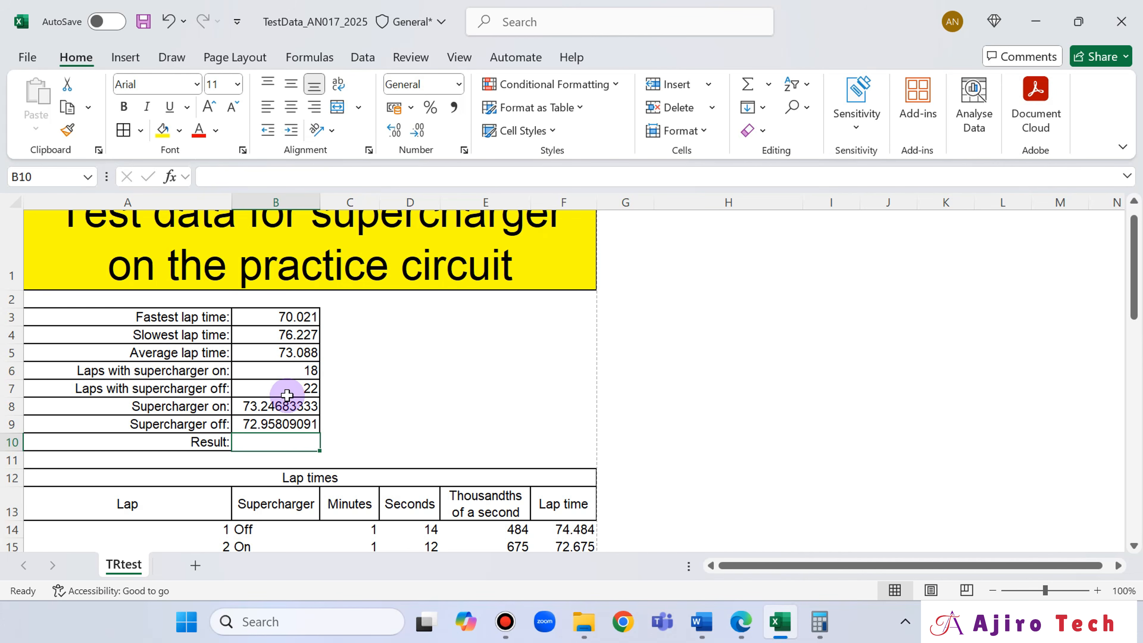
{"action": "left_click", "coordinate": [702, 622]}
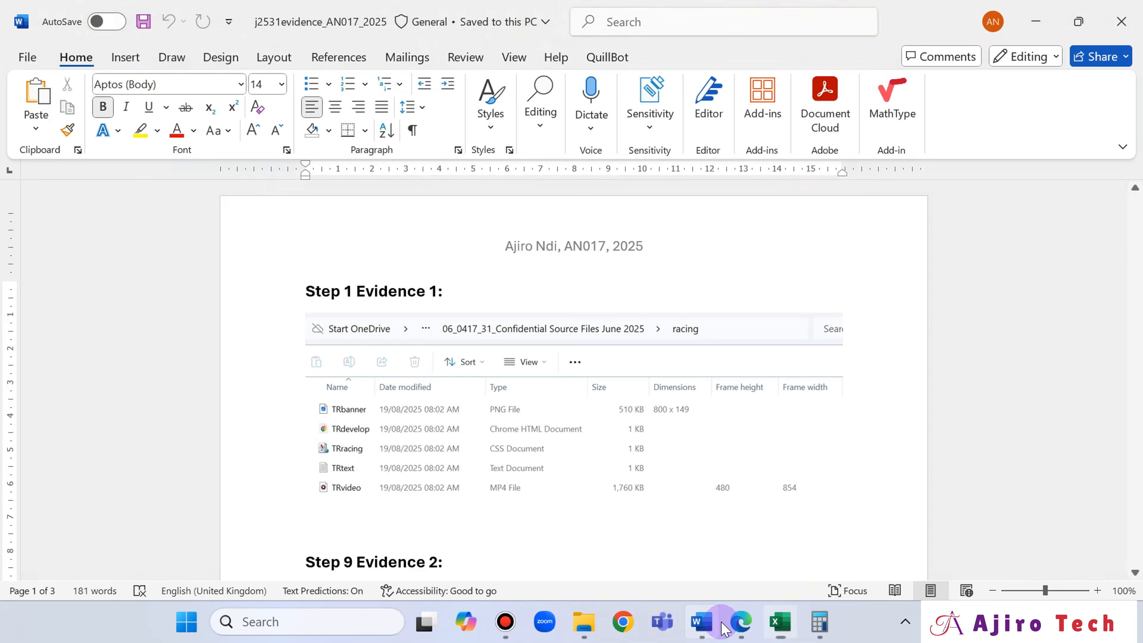
{"action": "left_click", "coordinate": [741, 621]}
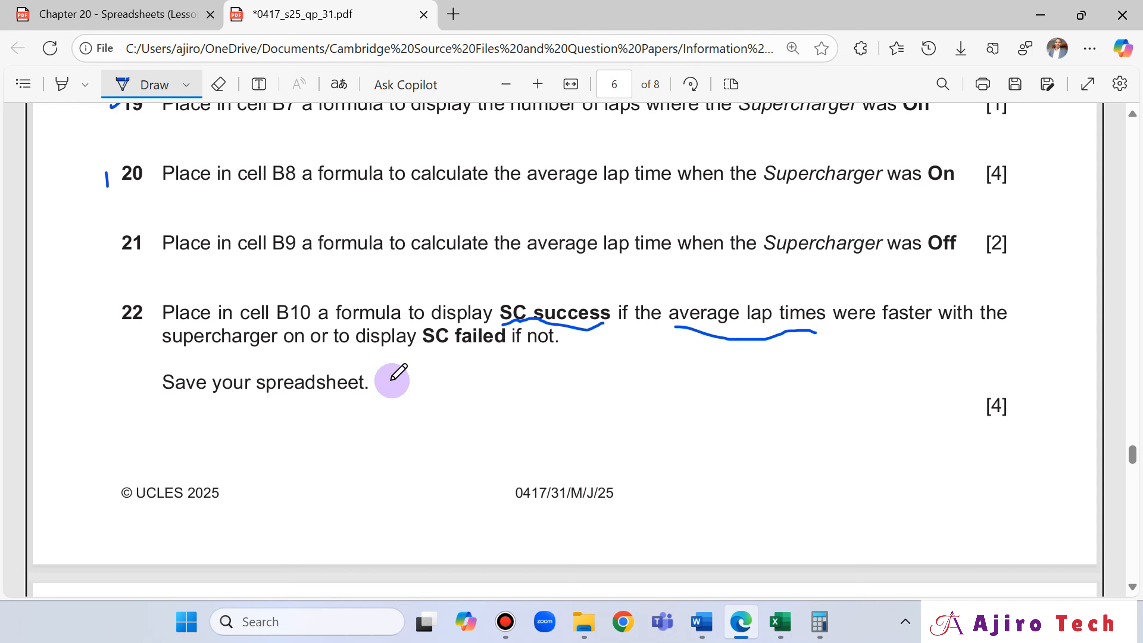
{"action": "left_click", "coordinate": [781, 632]}
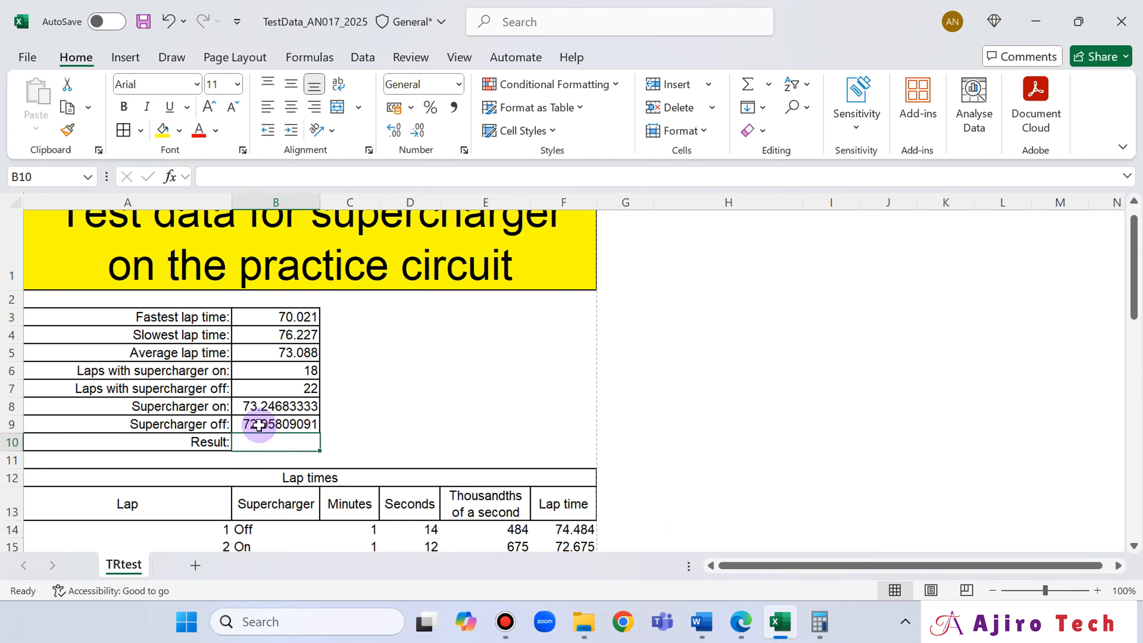
{"action": "left_click", "coordinate": [273, 407]}
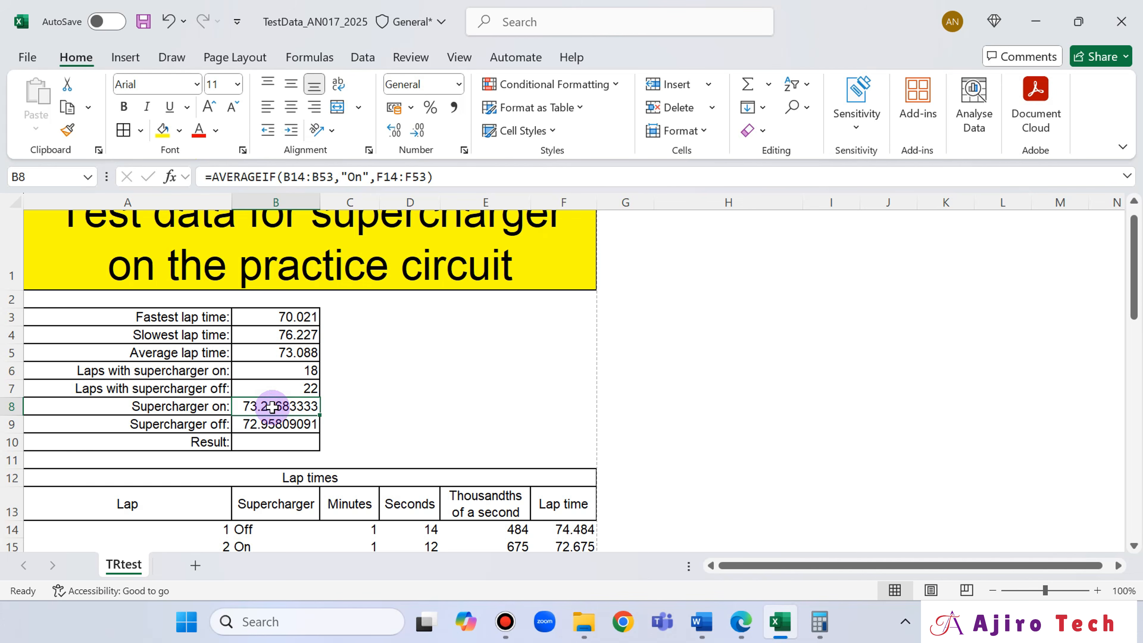
{"action": "left_click", "coordinate": [269, 424]}
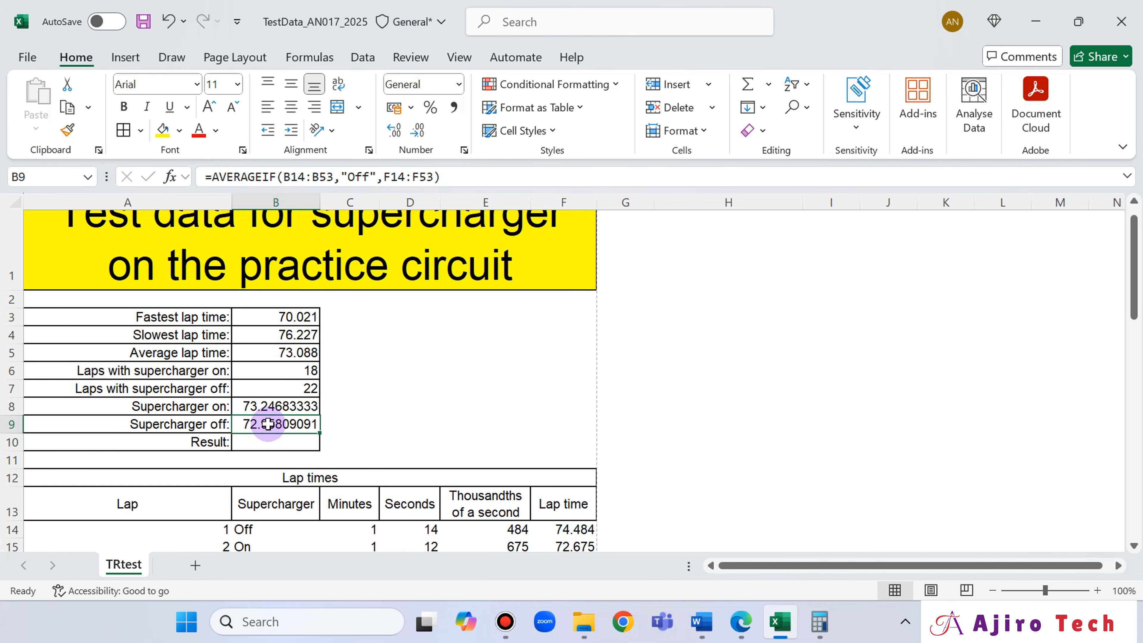
{"action": "left_click", "coordinate": [751, 631]}
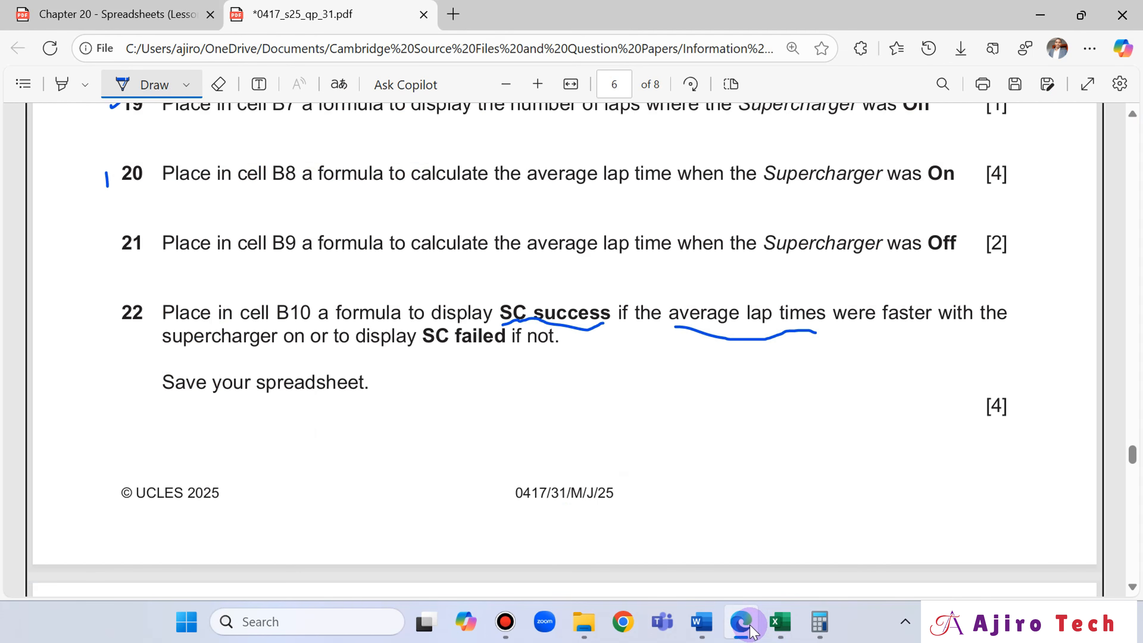
{"action": "left_click", "coordinate": [751, 630]}
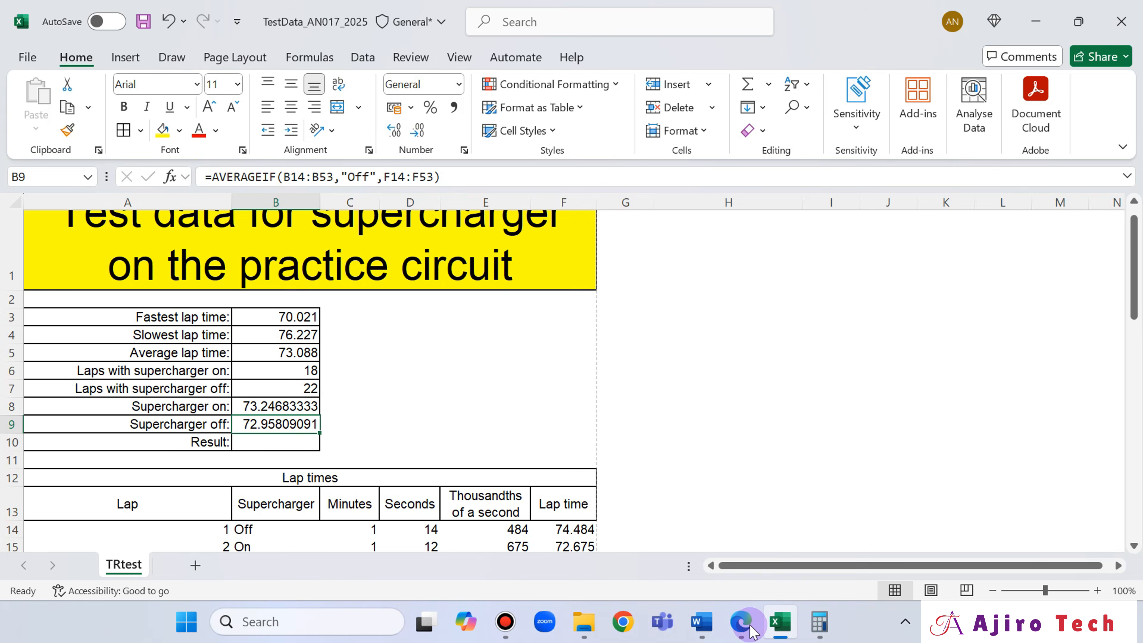
- Start an IF formula in cell B10 with the supercharger on average in B8 as the first part of the logical test
{"action": "left_click", "coordinate": [276, 441]}
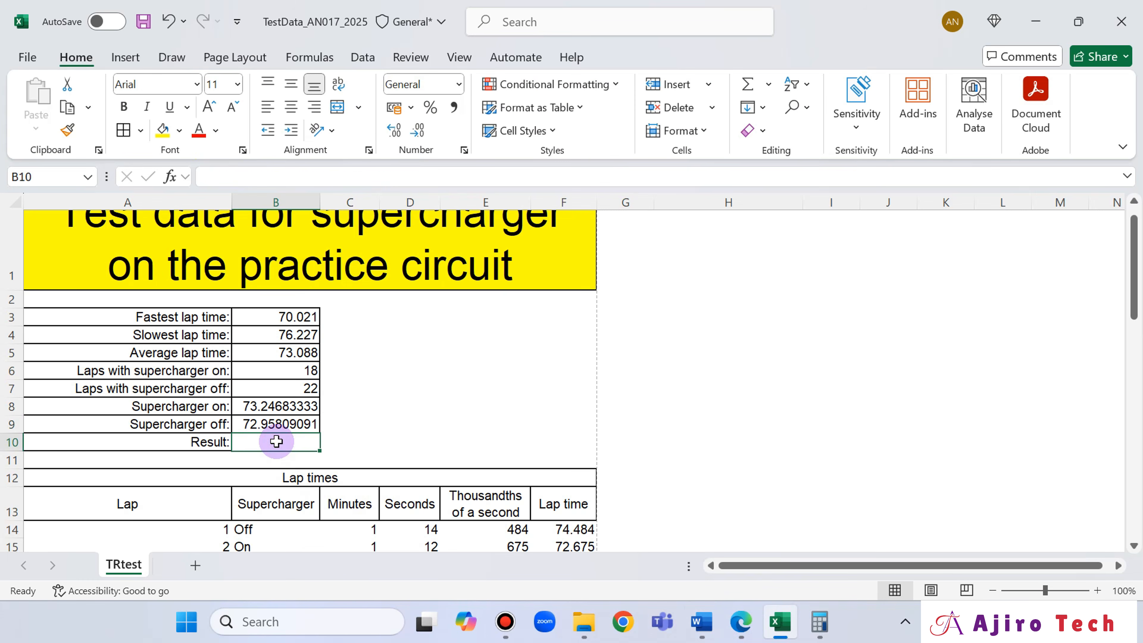
{"action": "type", "text": "=IF"}
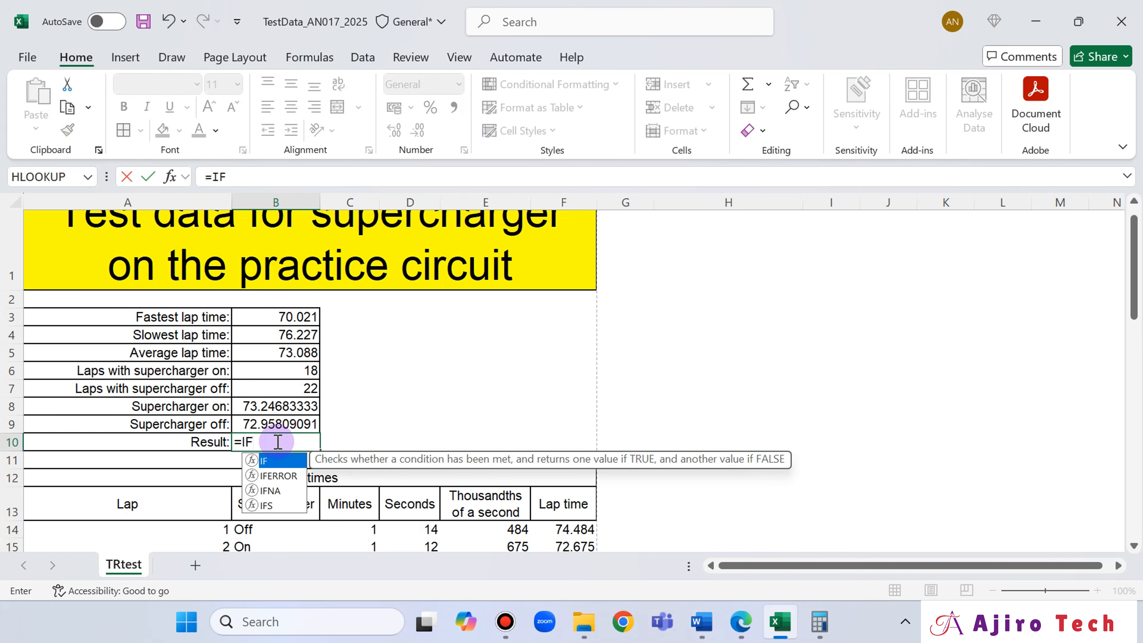
{"action": "double_click", "coordinate": [276, 462]}
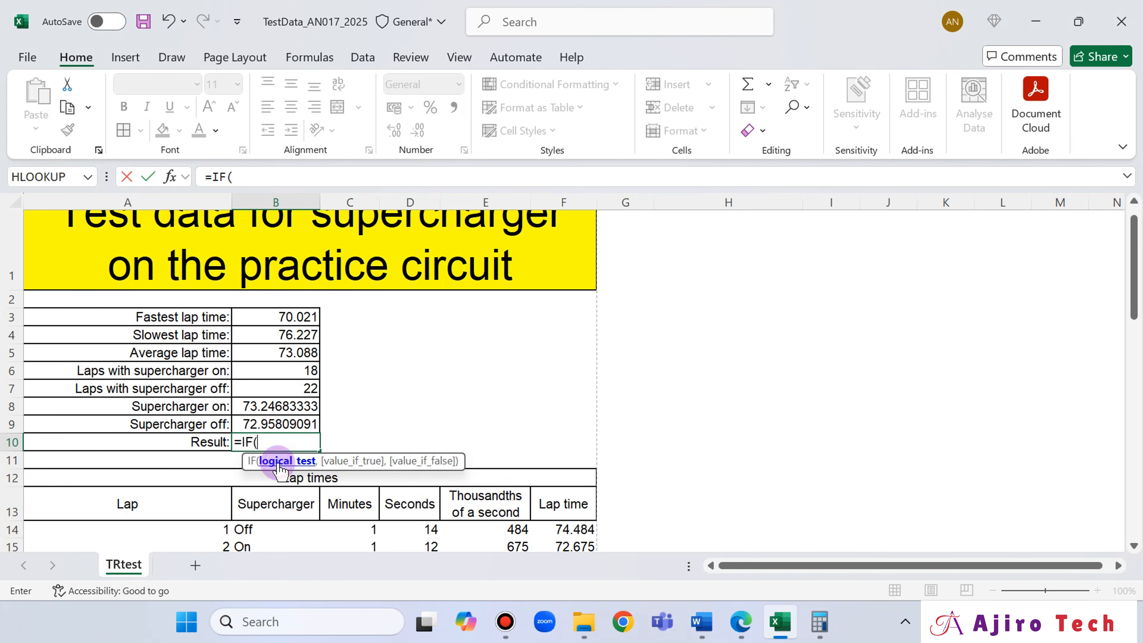
{"action": "left_click", "coordinate": [285, 407]}
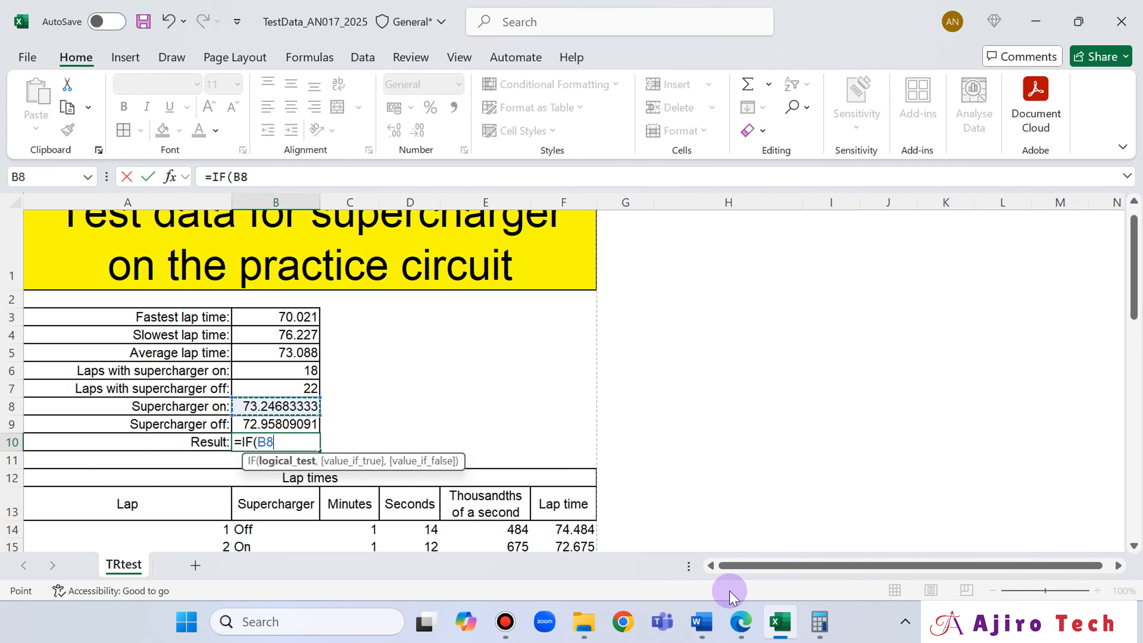
- Switch to the exam paper in Edge, underline "faster" in question 22 with the pen, and return to Excel
{"action": "left_click", "coordinate": [734, 618]}
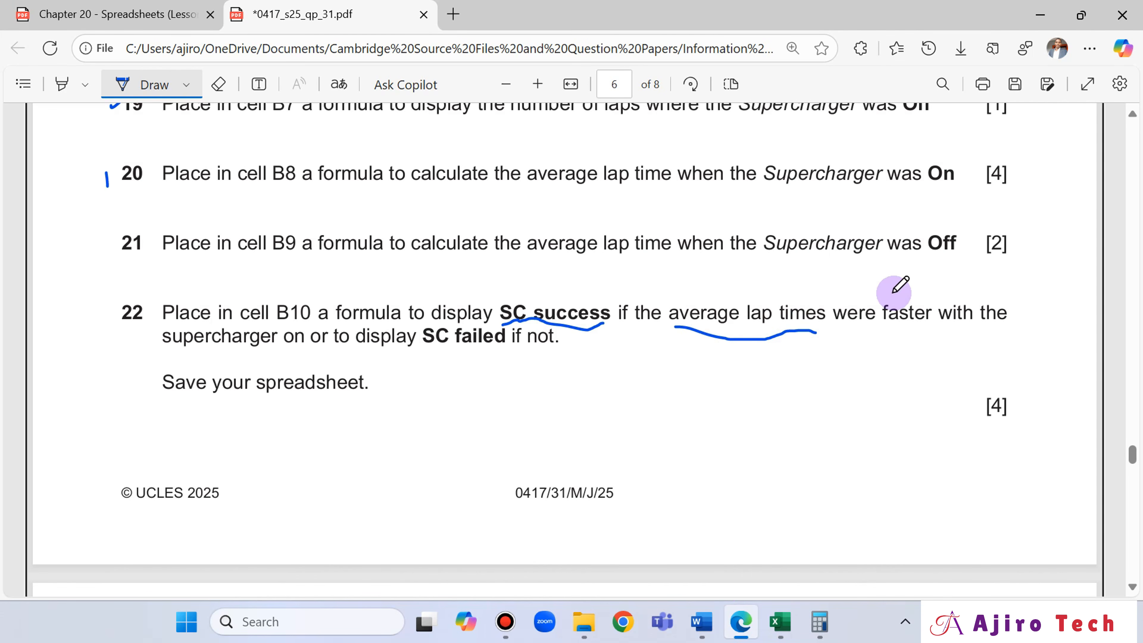
{"action": "left_click_drag", "start_coordinate": [873, 338], "coordinate": [922, 328]}
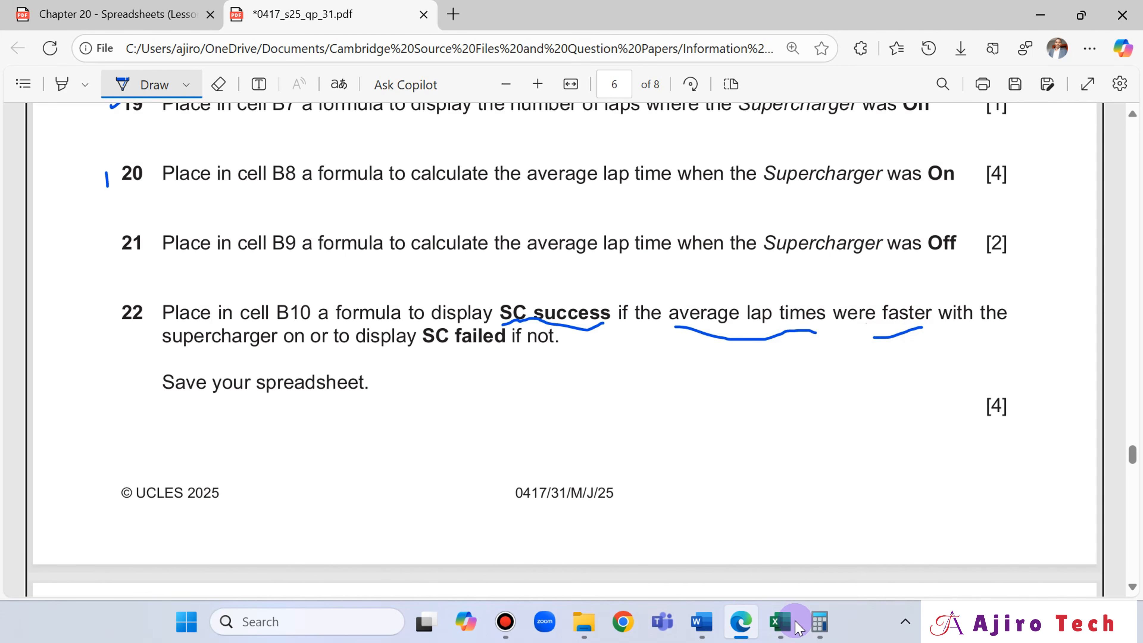
{"action": "left_click", "coordinate": [771, 630]}
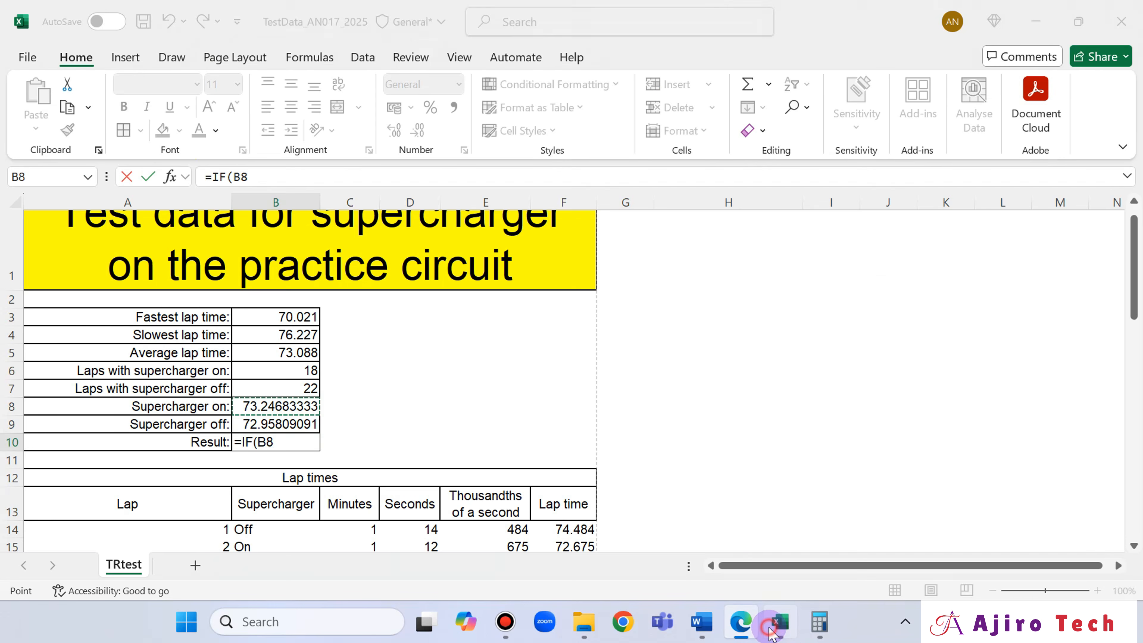
- Complete the logical test of the B10 formula as B8<B9 and move on to the value-if-true argument
{"action": "left_click", "coordinate": [266, 175]}
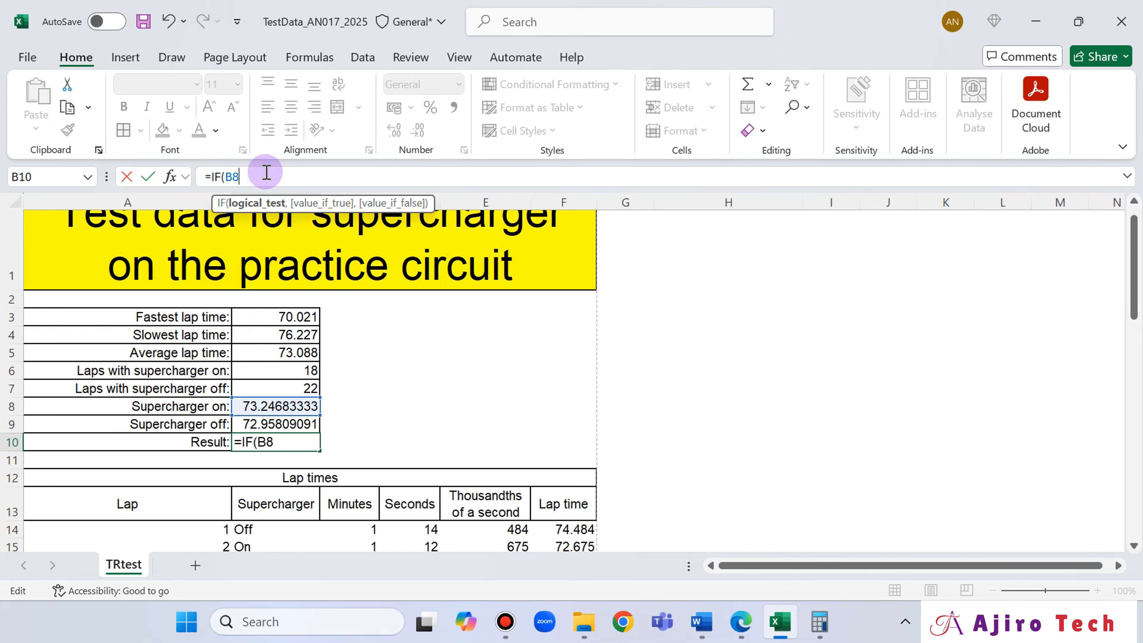
{"action": "type", "text": "<"}
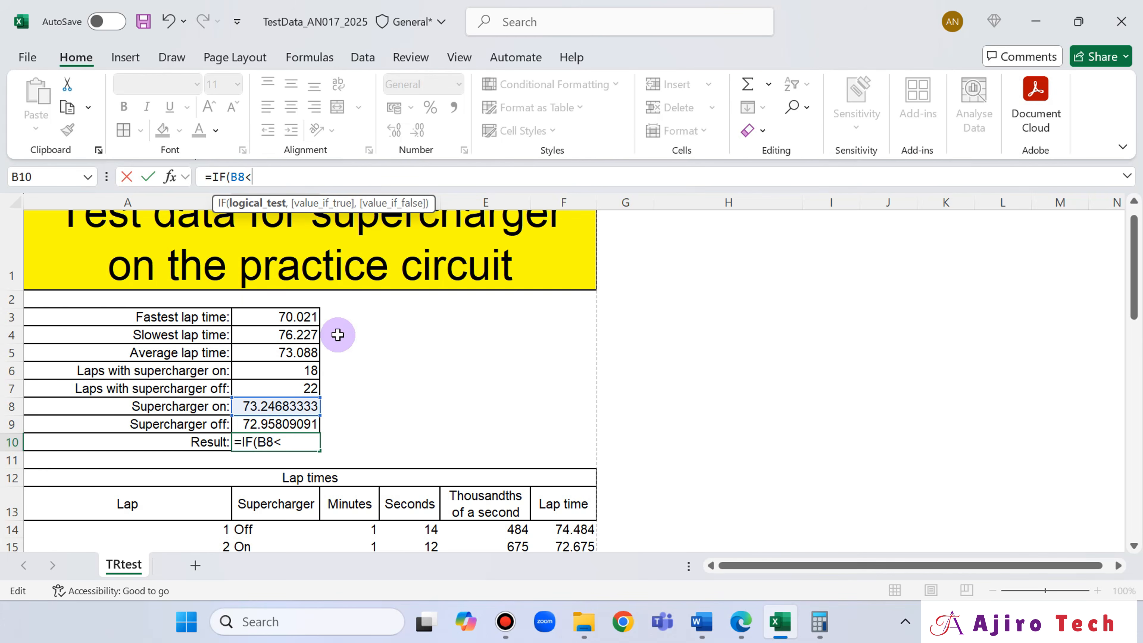
{"action": "left_click", "coordinate": [298, 426]}
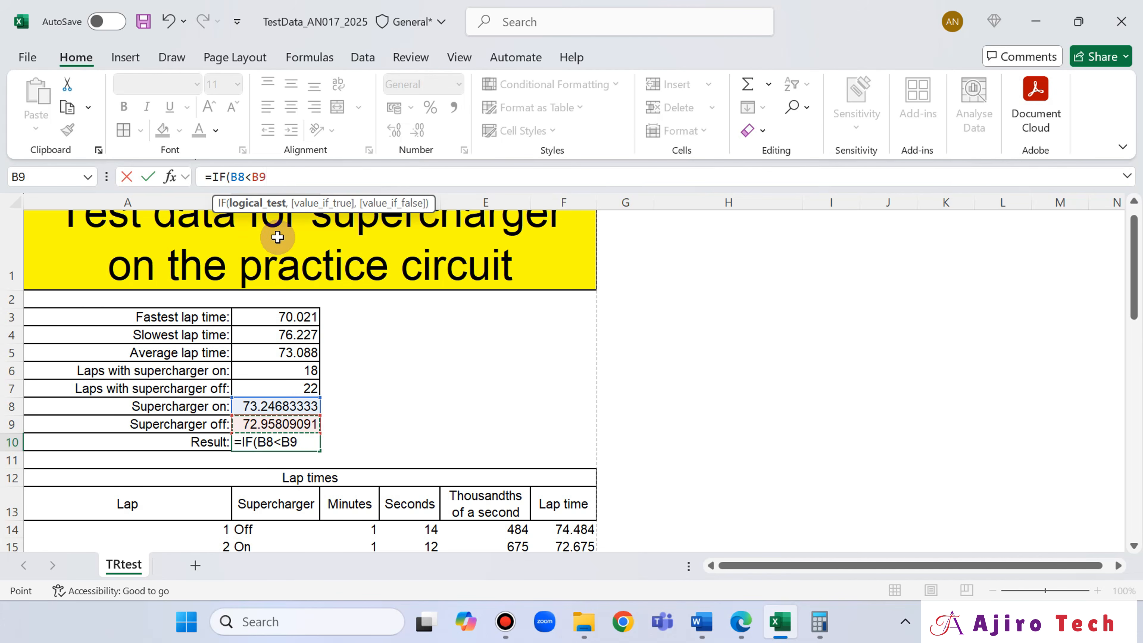
{"action": "type", "text": ","}
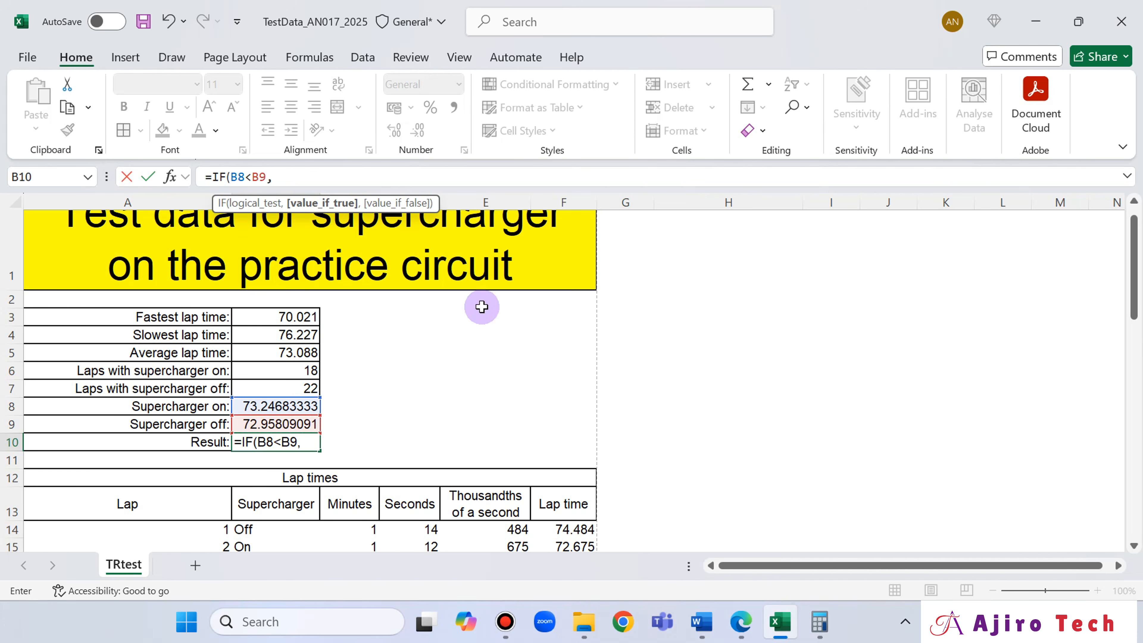
- Check the wording in question 22 and enter "SC success" in quotation marks as the formula's value if true, followed by a comma
{"action": "left_click", "coordinate": [738, 624]}
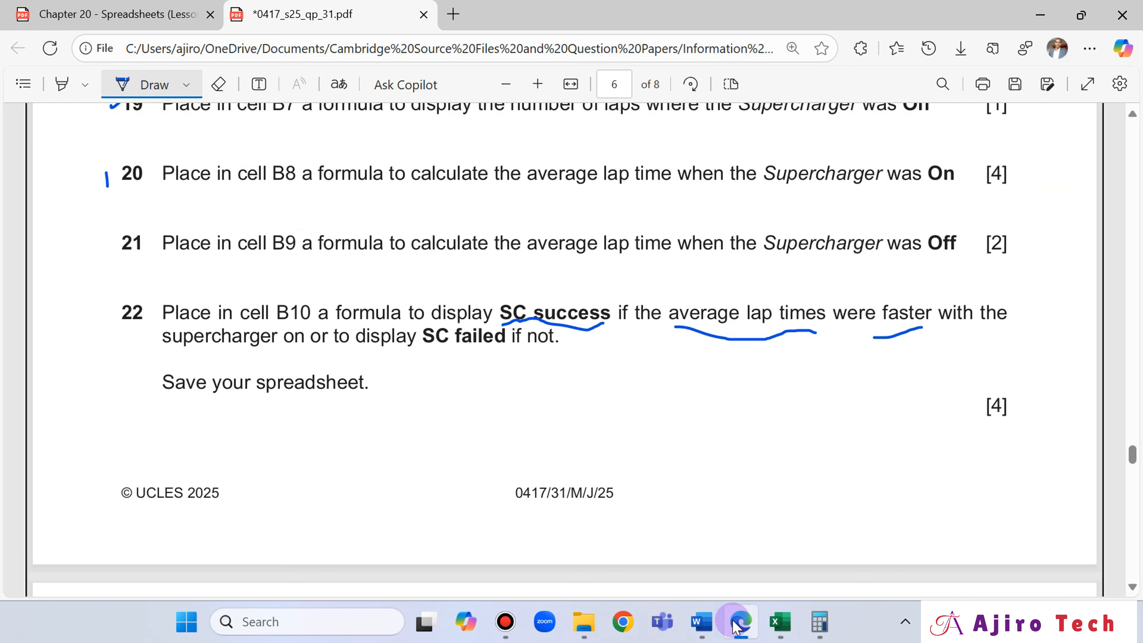
{"action": "key", "text": "alt+Tab"}
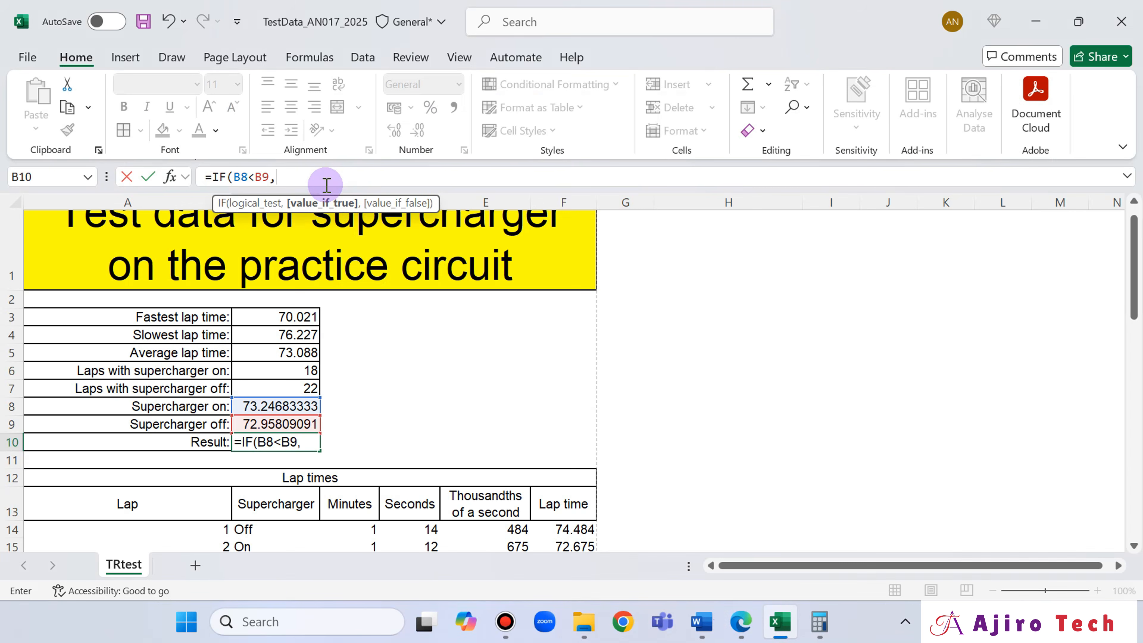
{"action": "type", "text": "S"}
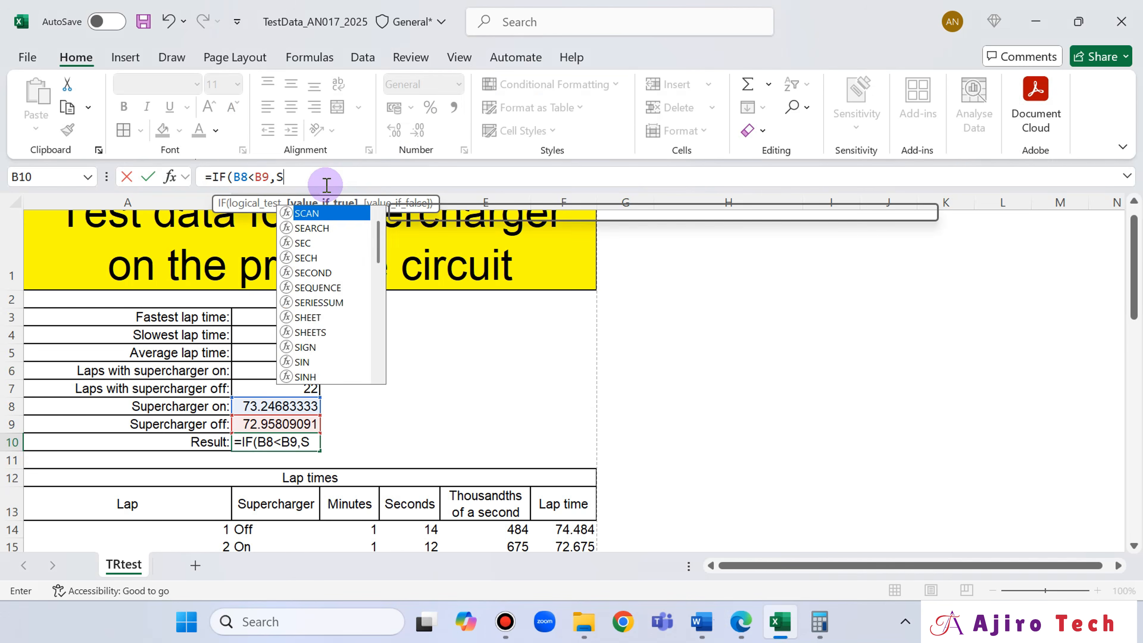
{"action": "type", "text": "C success"}
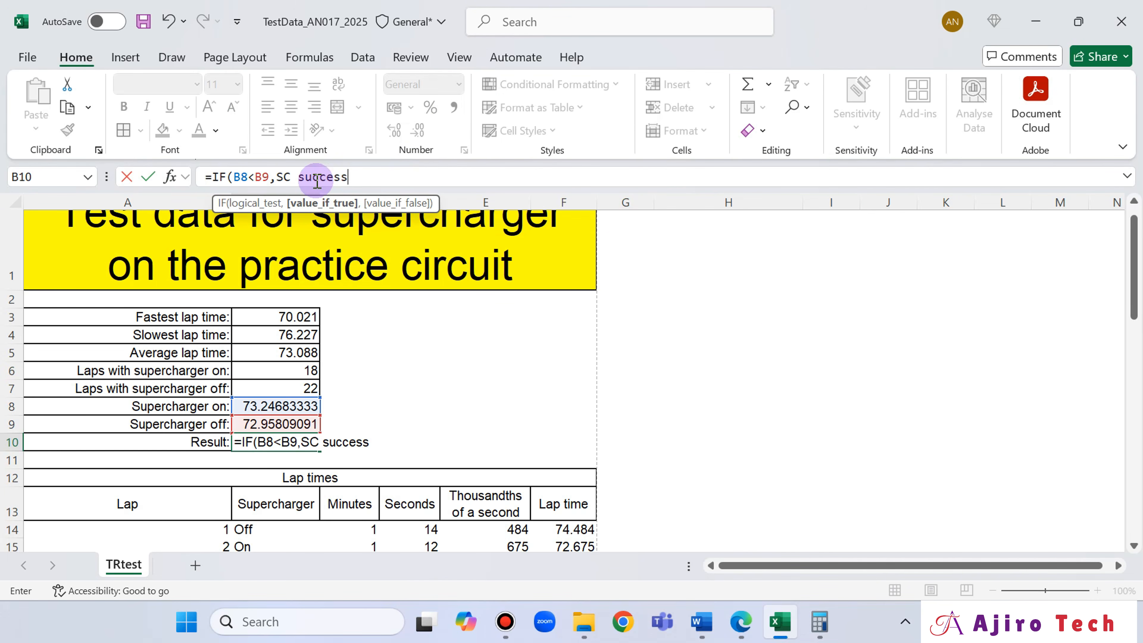
{"action": "left_click", "coordinate": [740, 631]}
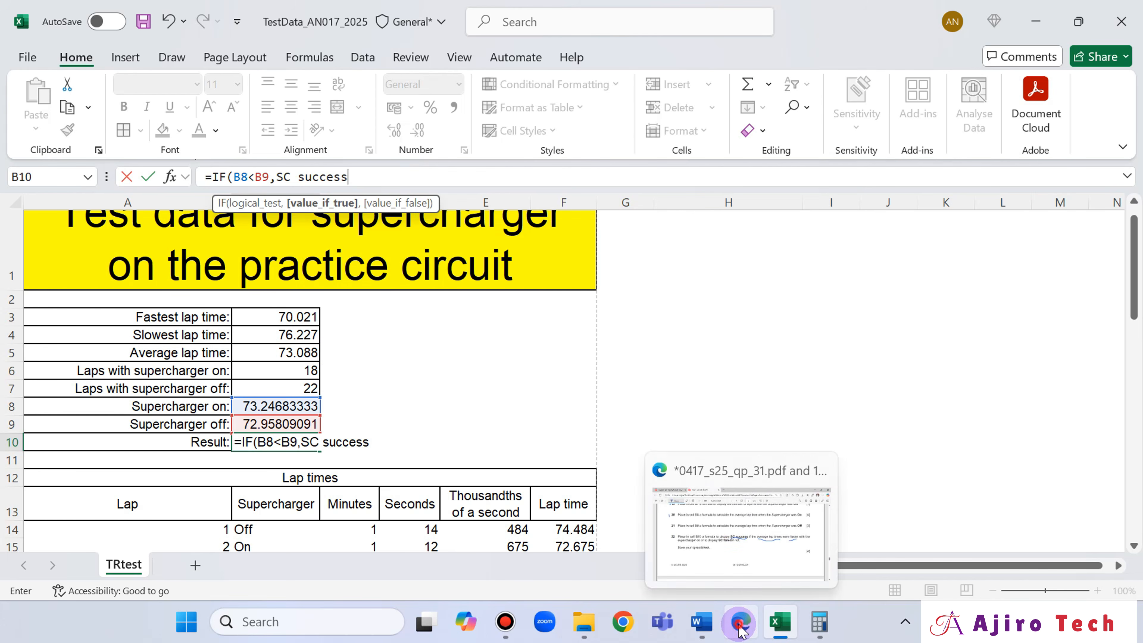
{"action": "left_click", "coordinate": [740, 630]}
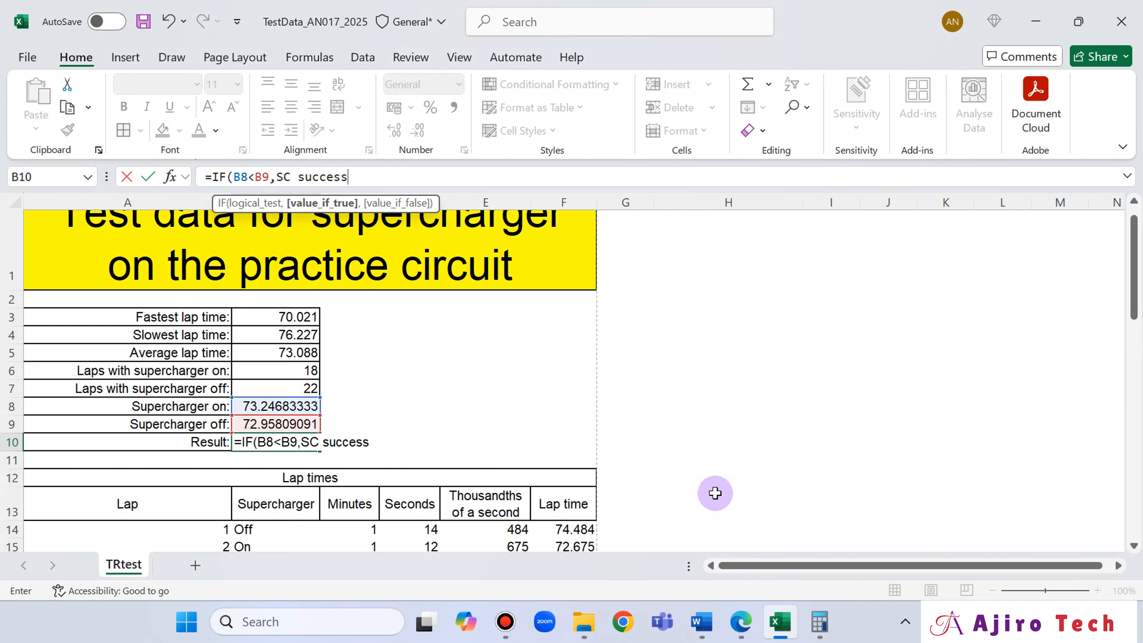
{"action": "type", "text": "\""}
{"action": "left_click", "coordinate": [277, 176]}
{"action": "type", "text": "\""}
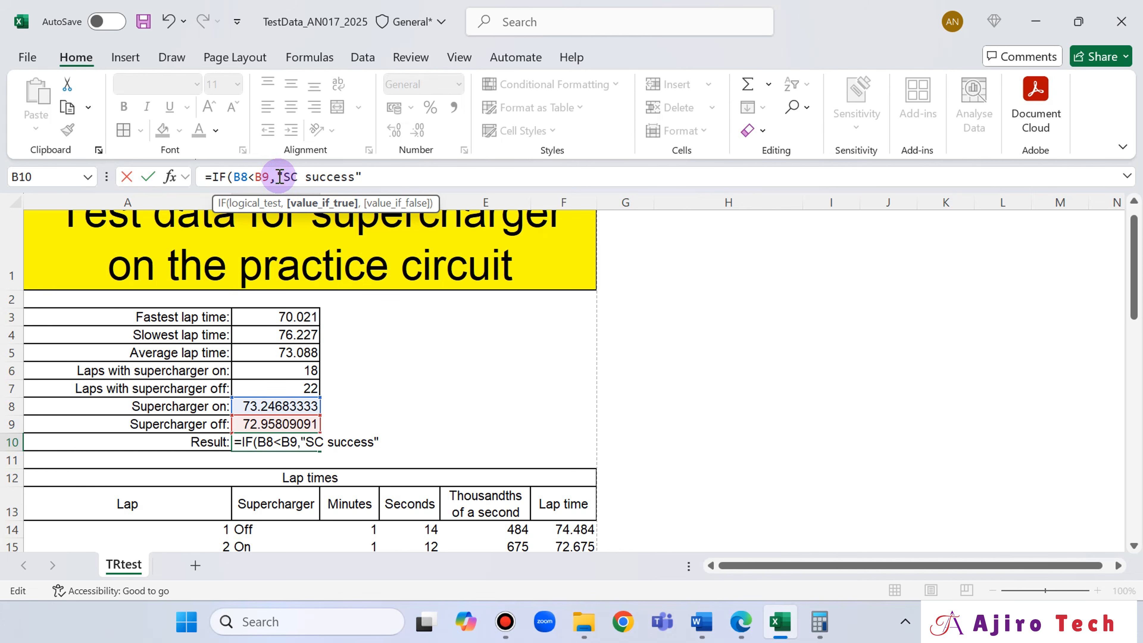
{"action": "left_click", "coordinate": [372, 176]}
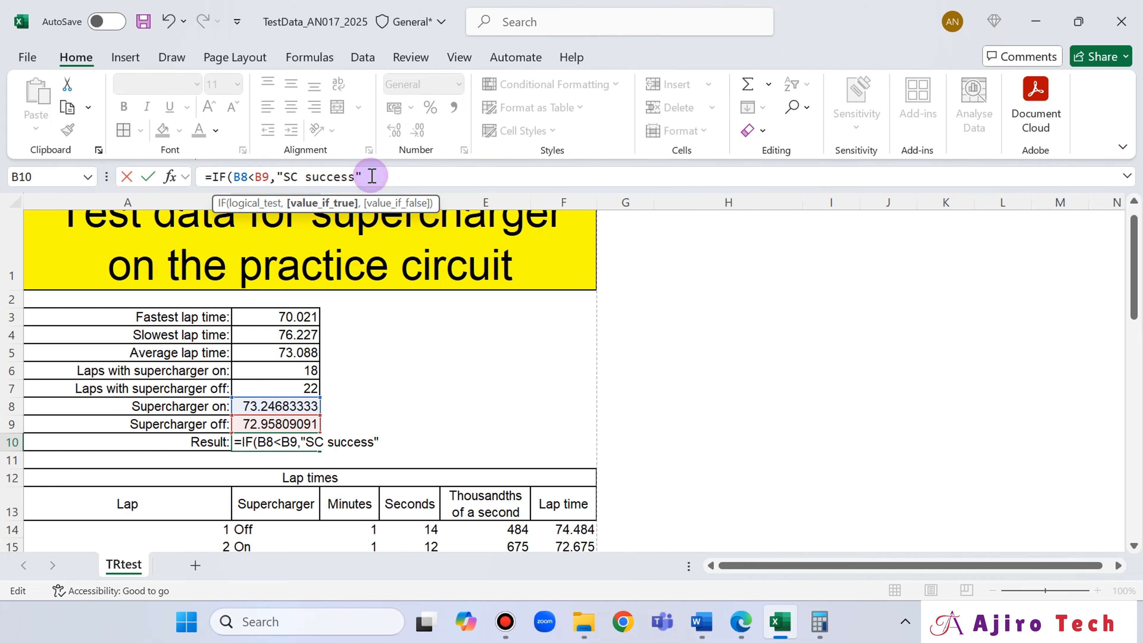
{"action": "type", "text": ","}
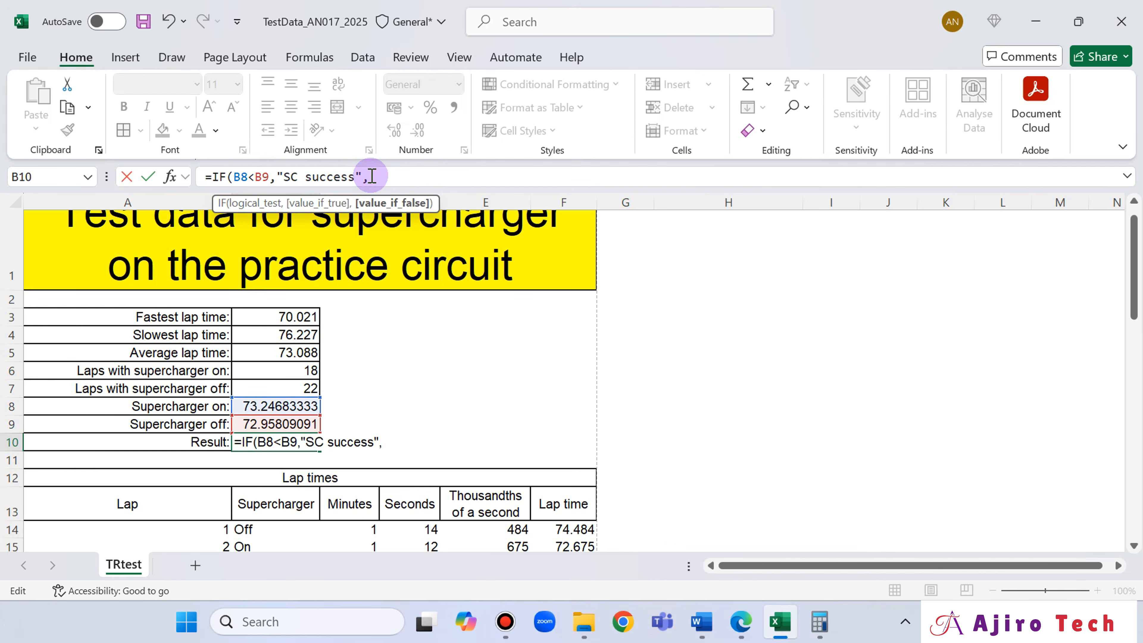
- Add "SC failed" as the value if false and enter the B10 formula as =IF(B8<B9,"SC success","SC failed")
{"action": "left_click", "coordinate": [741, 622]}
{"action": "left_click", "coordinate": [740, 623]}
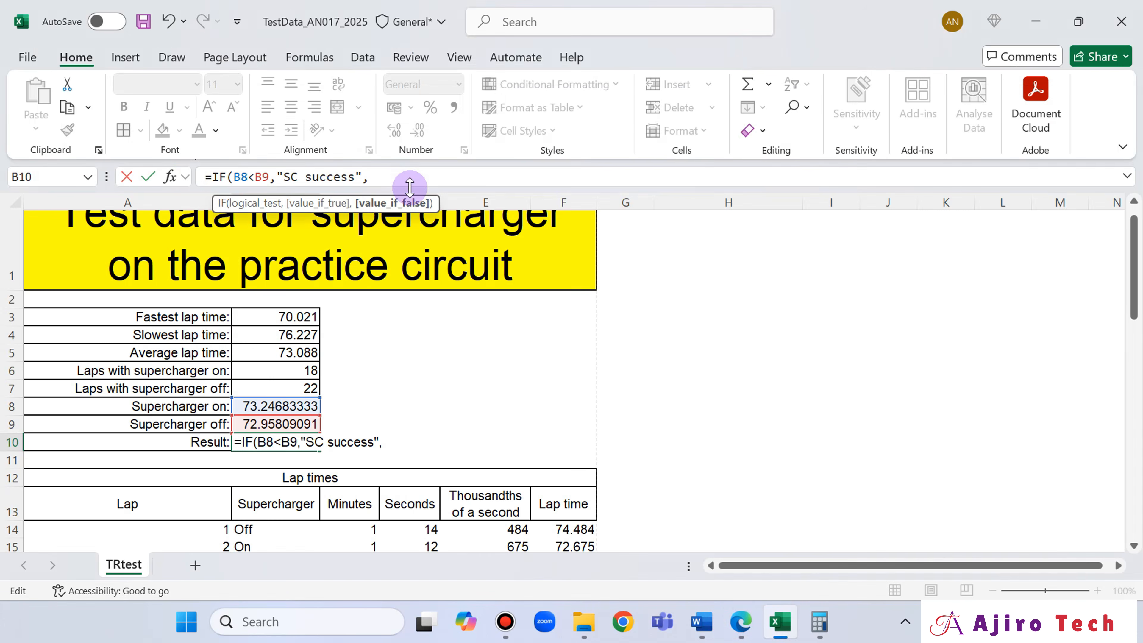
{"action": "type", "text": "\"SC failed"}
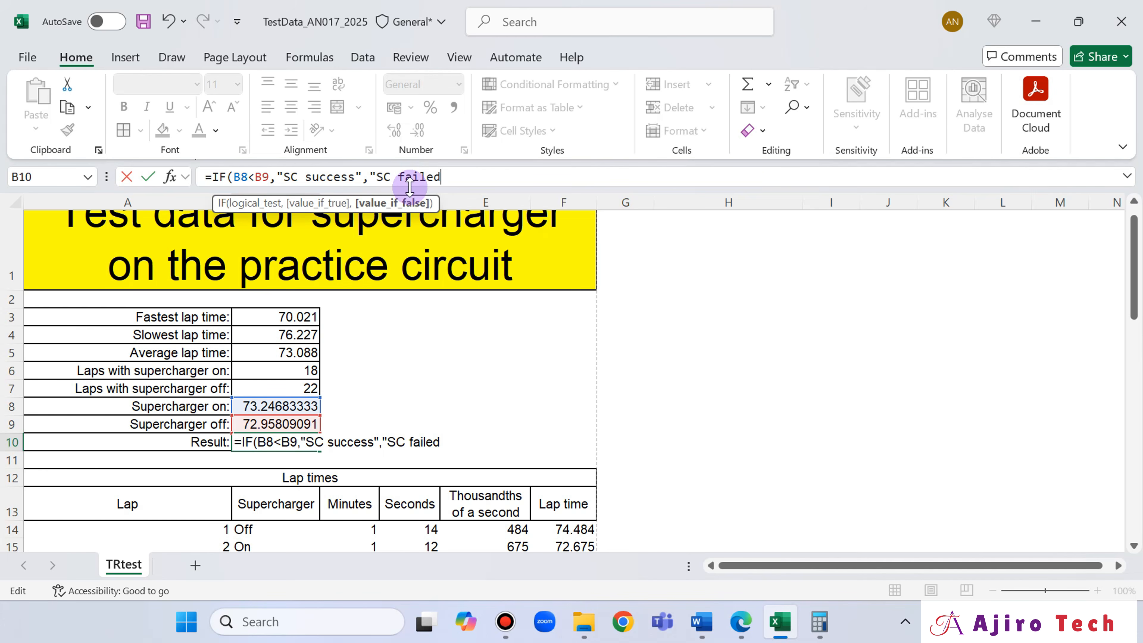
{"action": "type", "text": "\""}
{"action": "left_click", "coordinate": [738, 631]}
{"action": "left_click", "coordinate": [740, 624]}
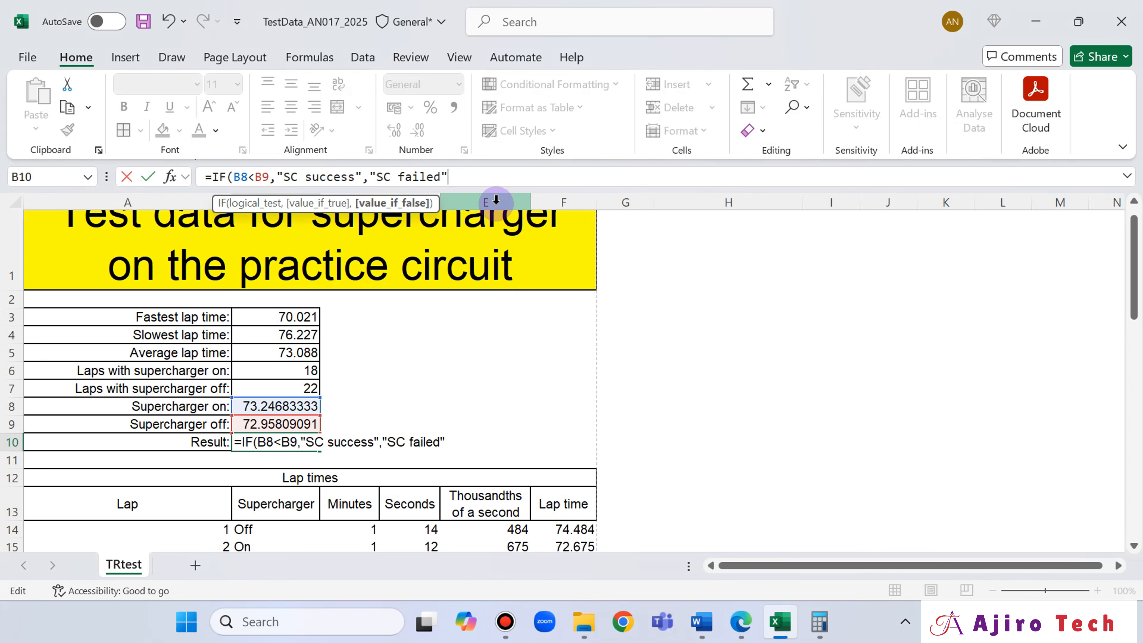
{"action": "type", "text": ")"}
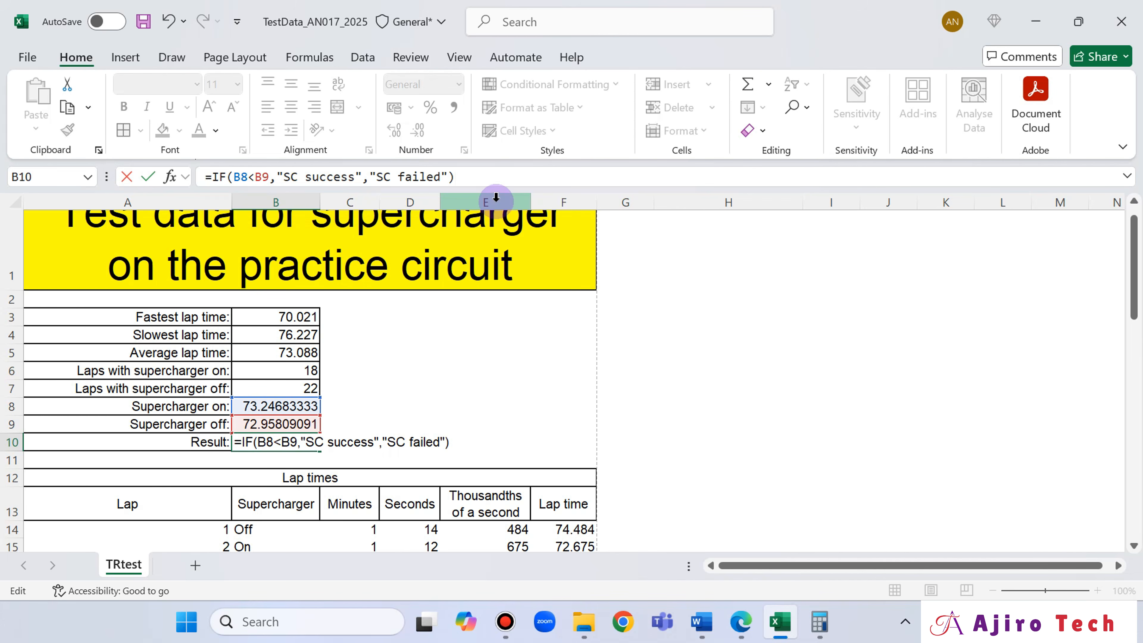
{"action": "key", "text": "Return"}
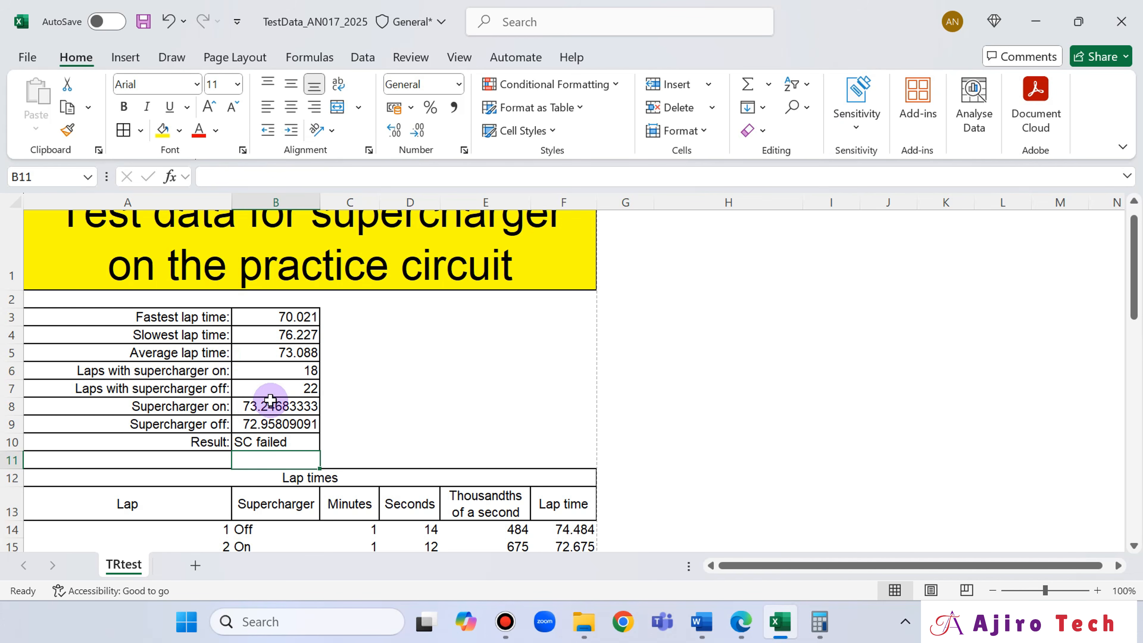
- Read the instruction after question 22 in the exam paper in Edge, return to Excel and save the TestData_AN017_2025 workbook
{"action": "left_click", "coordinate": [740, 621]}
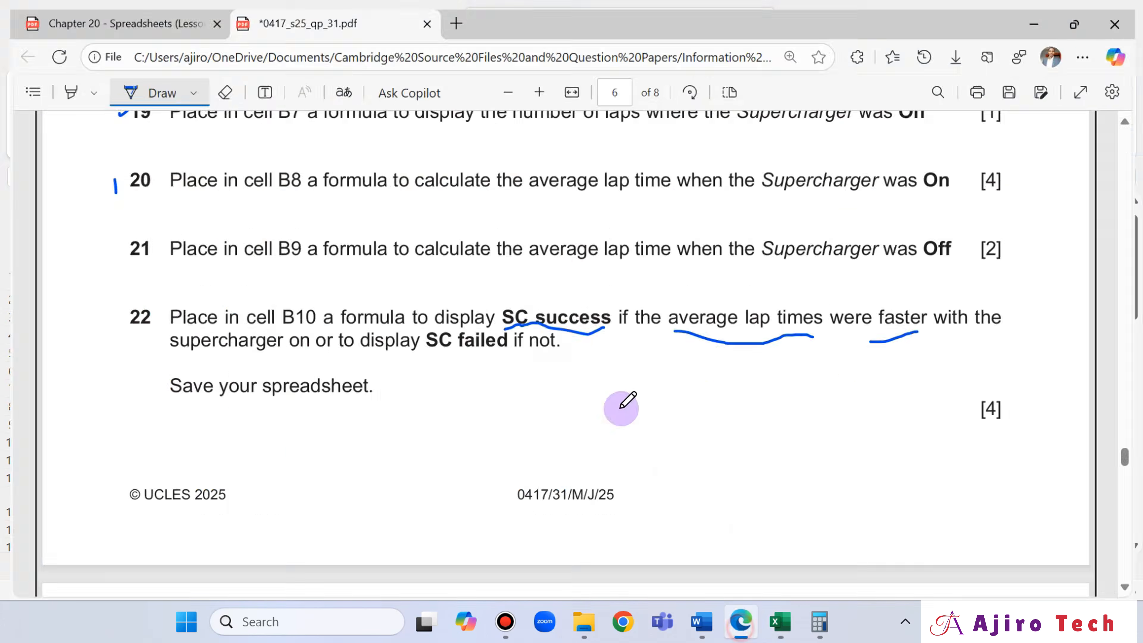
{"action": "scroll", "coordinate": [605, 293], "scroll_direction": "down", "scroll_amount": 3}
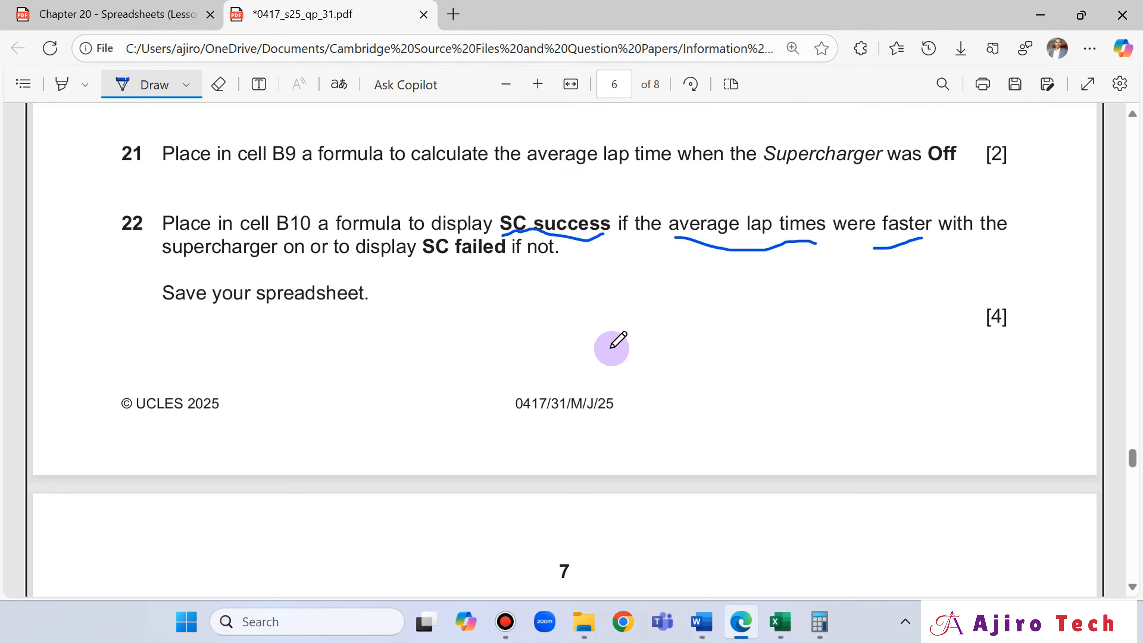
{"action": "left_click", "coordinate": [780, 621]}
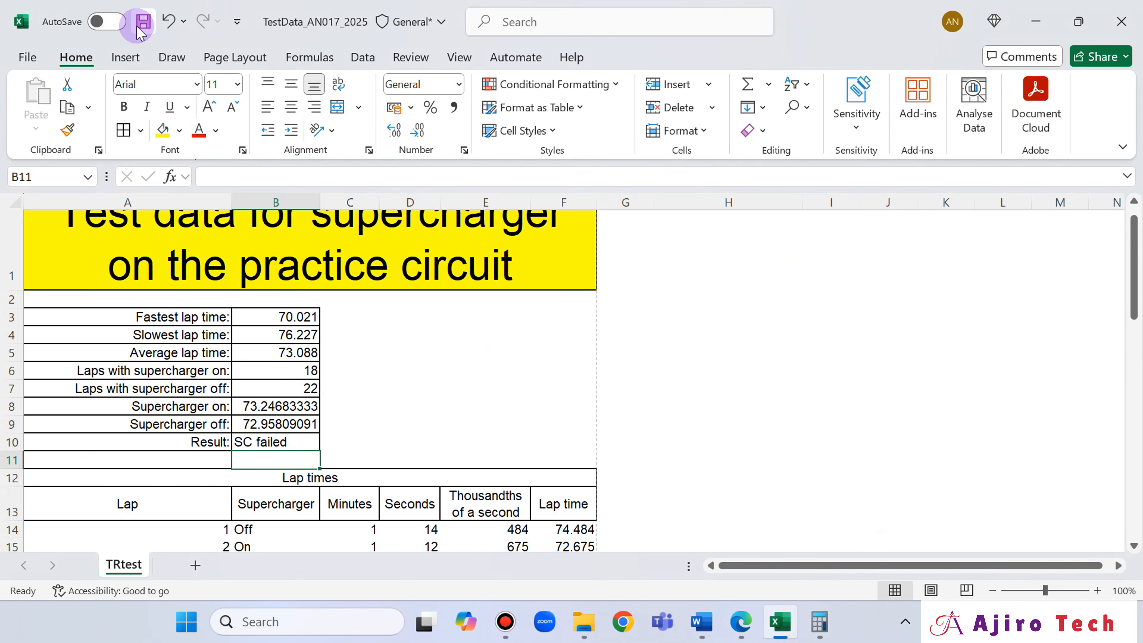
{"action": "left_click", "coordinate": [144, 22]}
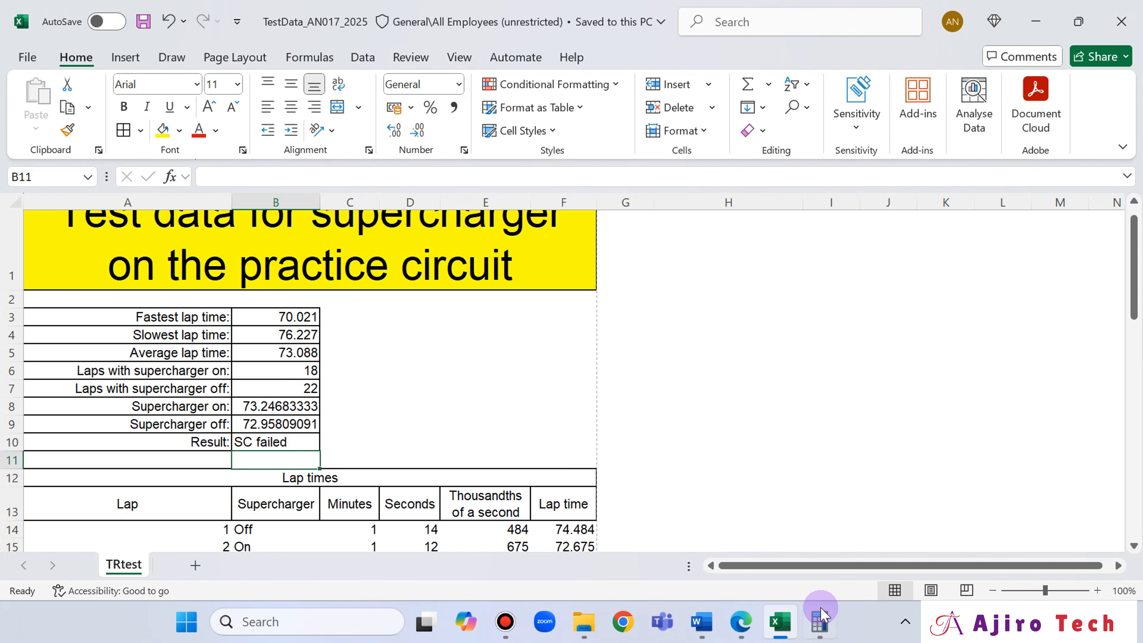
{"action": "left_click", "coordinate": [820, 620]}
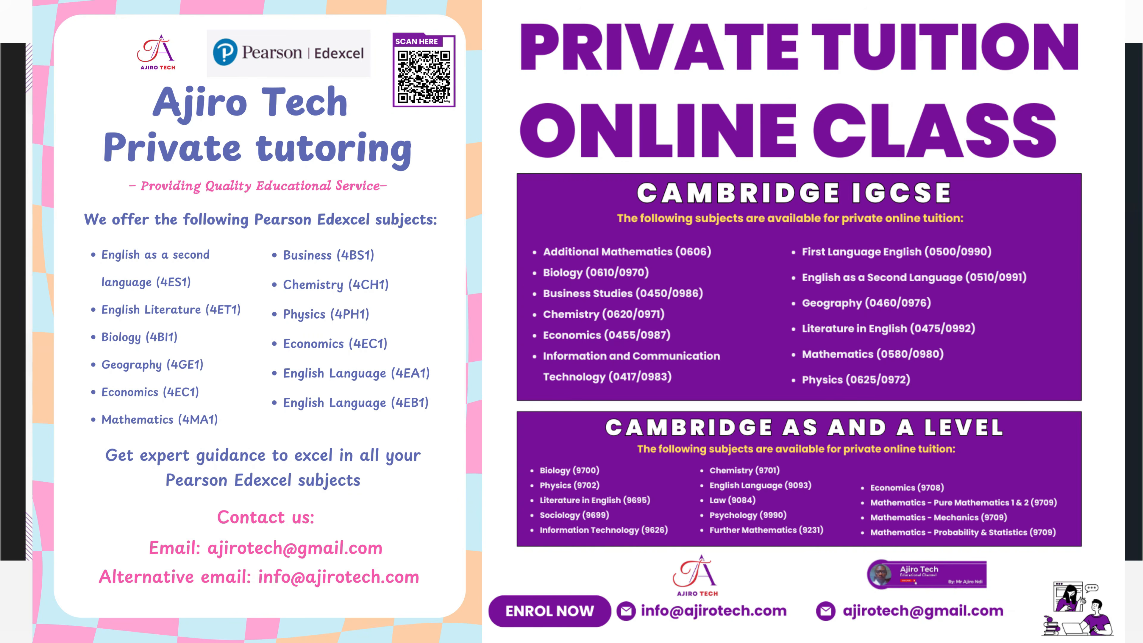
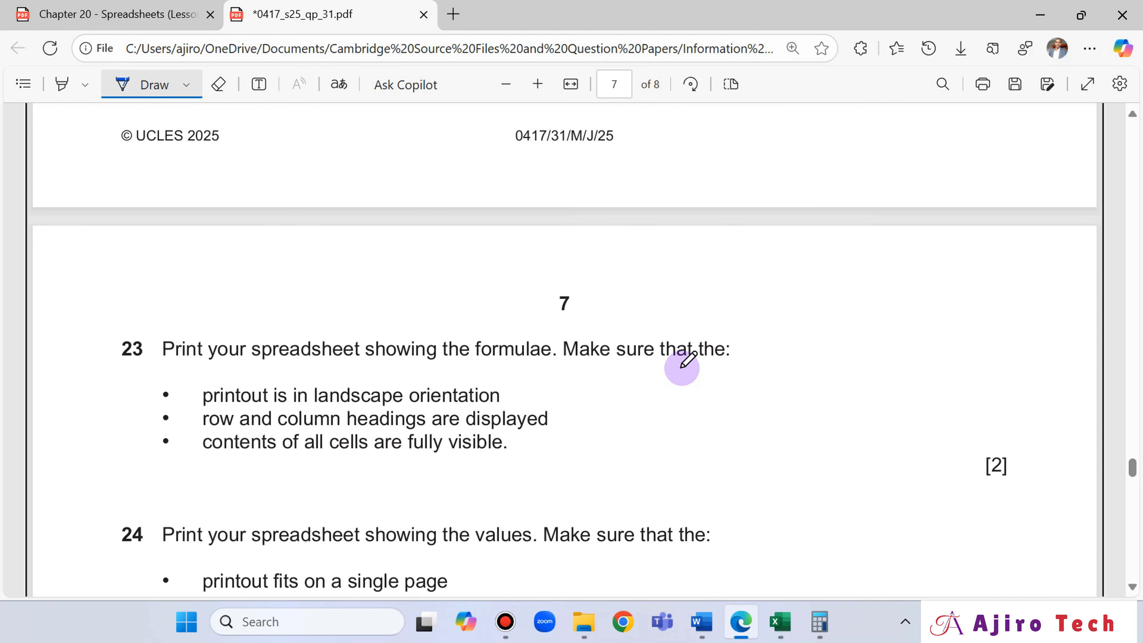
- Switch to the TestData_AN017_2025 workbook in Excel and display the formulas in the TRtest sheet instead of their values
{"action": "left_click", "coordinate": [781, 622]}
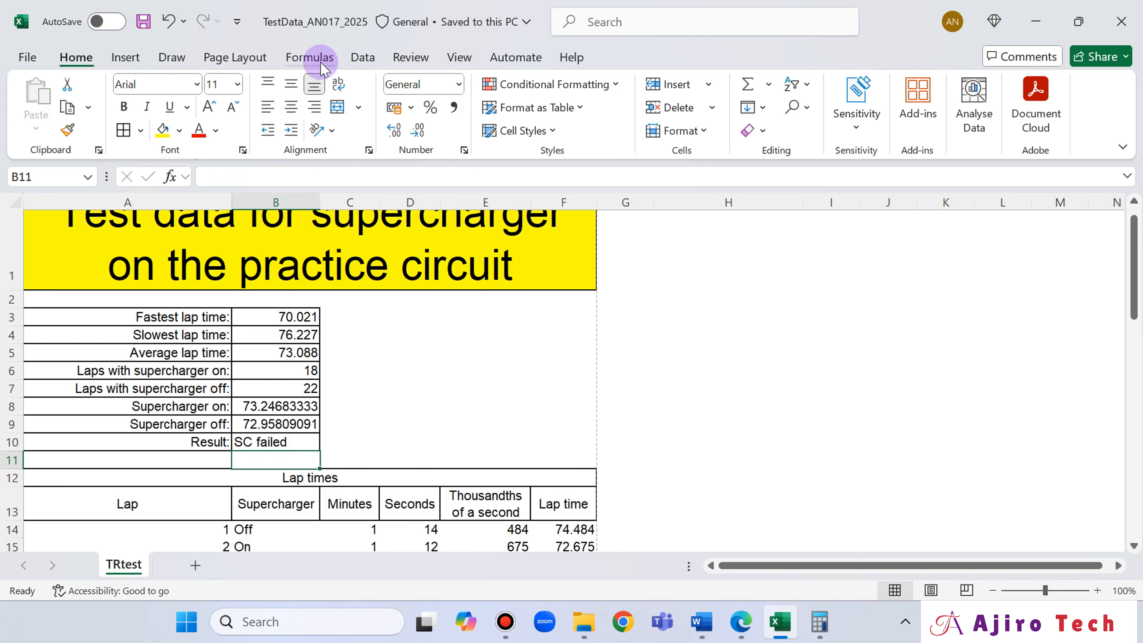
{"action": "left_click", "coordinate": [320, 63]}
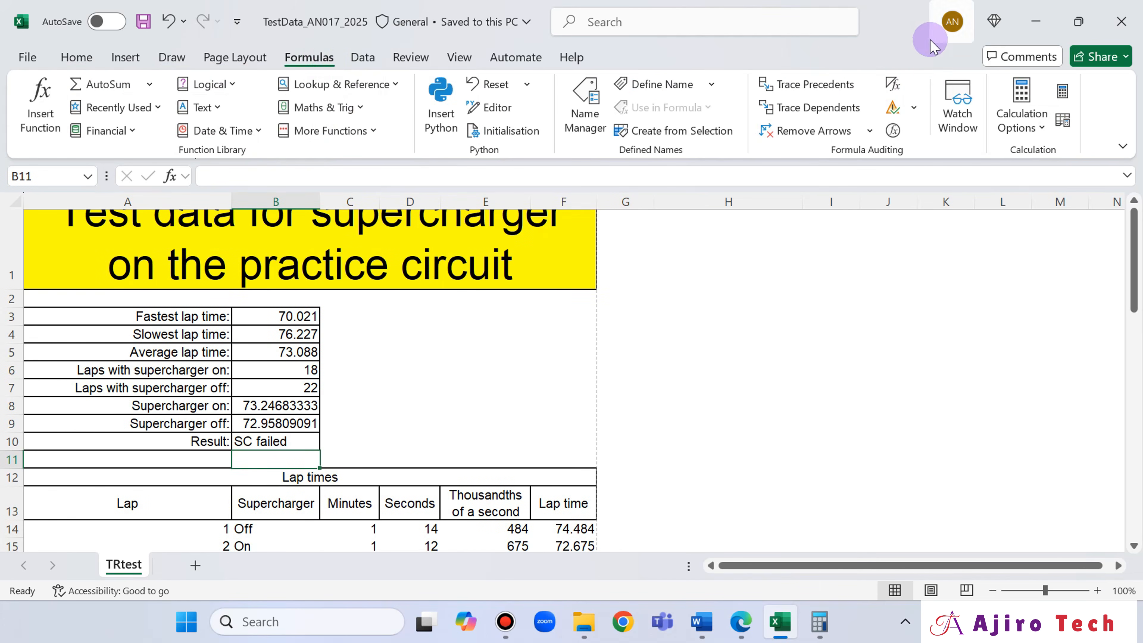
{"action": "left_click", "coordinate": [893, 85]}
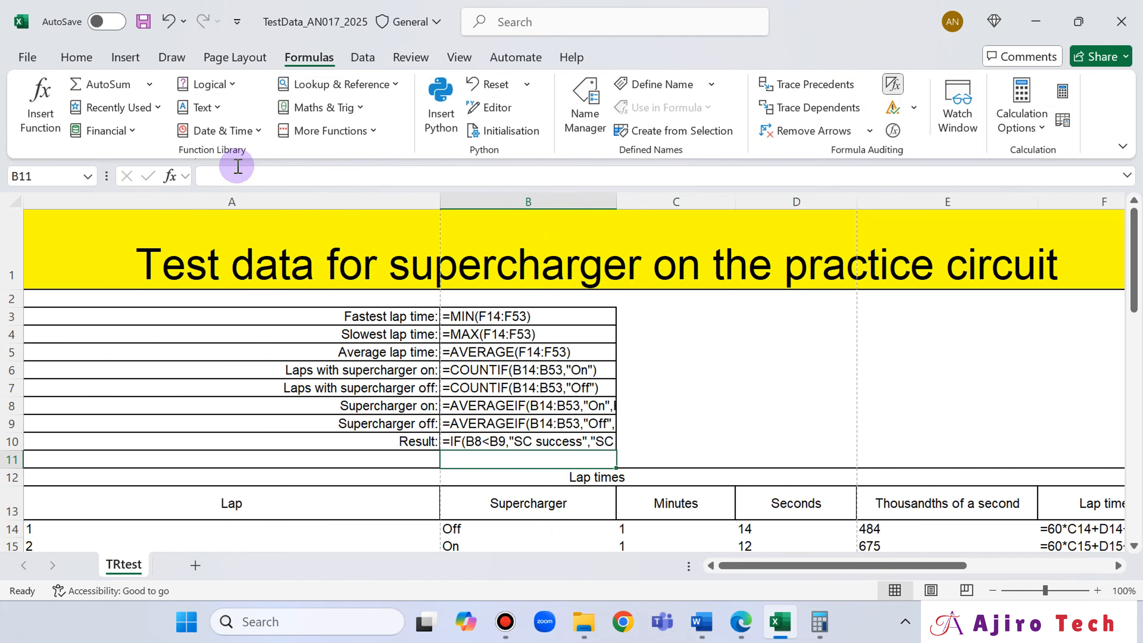
- Select the whole TRtest sheet and autofit all column widths so every formula is fully visible
{"action": "left_click", "coordinate": [14, 202]}
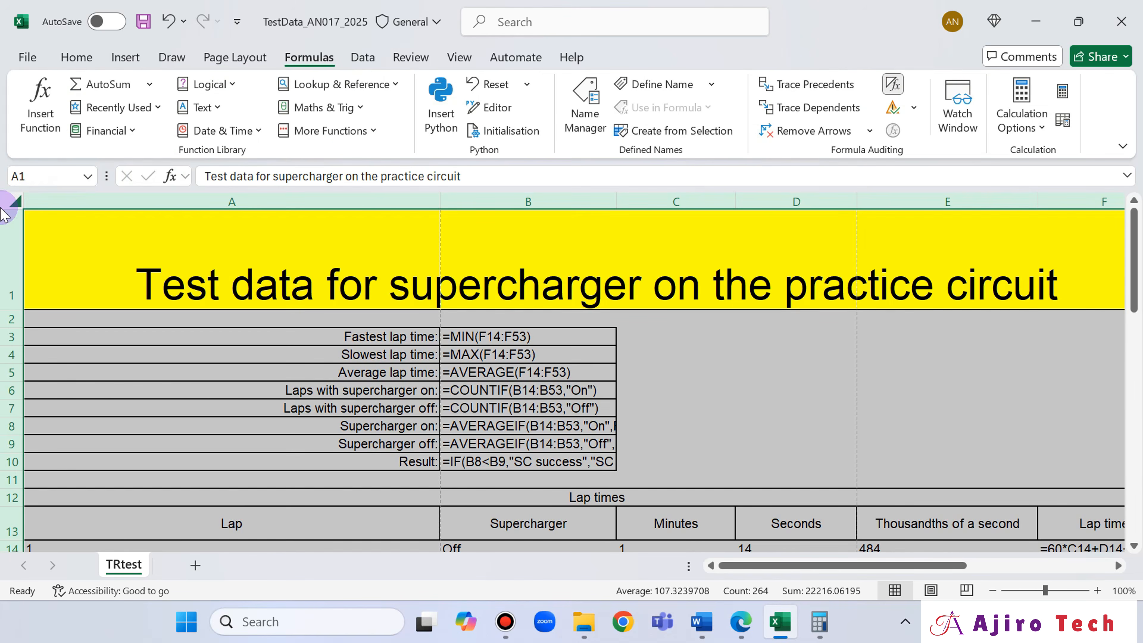
{"action": "double_click", "coordinate": [442, 196]}
{"action": "scroll", "coordinate": [657, 370], "scroll_direction": "down", "scroll_amount": 3}
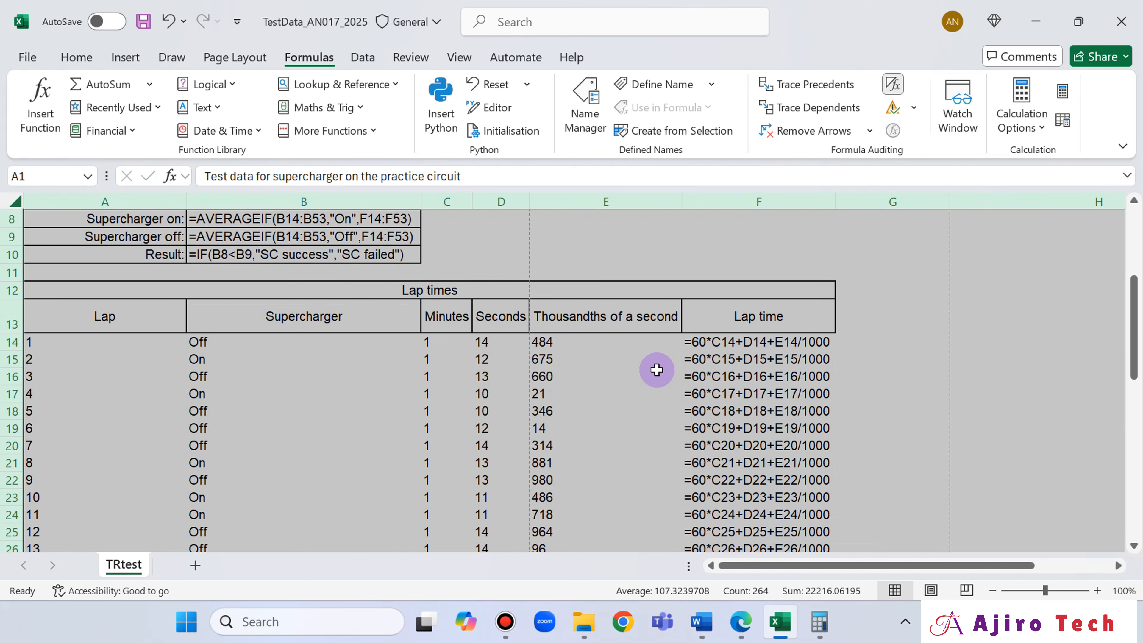
{"action": "scroll", "coordinate": [657, 369], "scroll_direction": "up", "scroll_amount": 3}
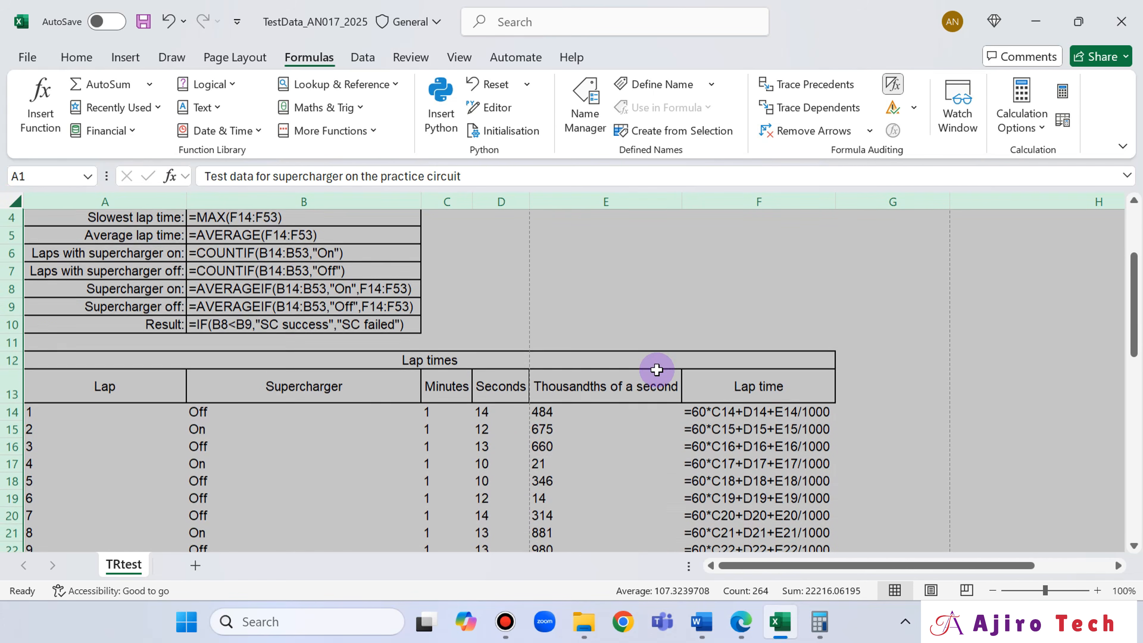
- Open the print settings, check question 23 in the exam paper, and set the printout to landscape orientation
{"action": "left_click", "coordinate": [25, 57]}
{"action": "left_click", "coordinate": [63, 371]}
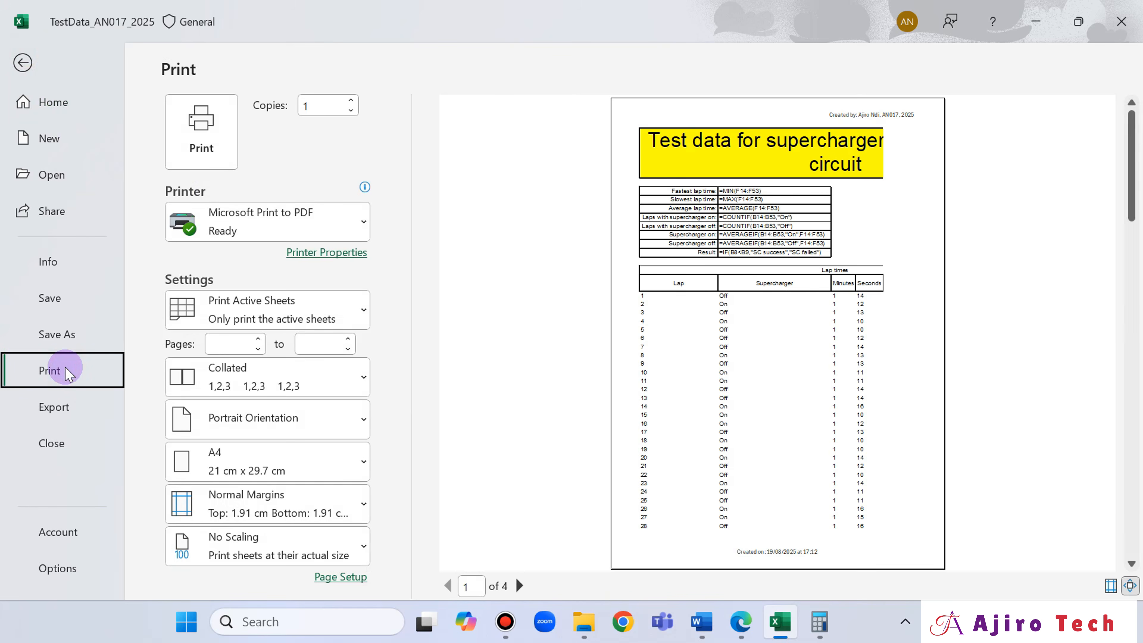
{"action": "left_click", "coordinate": [742, 621]}
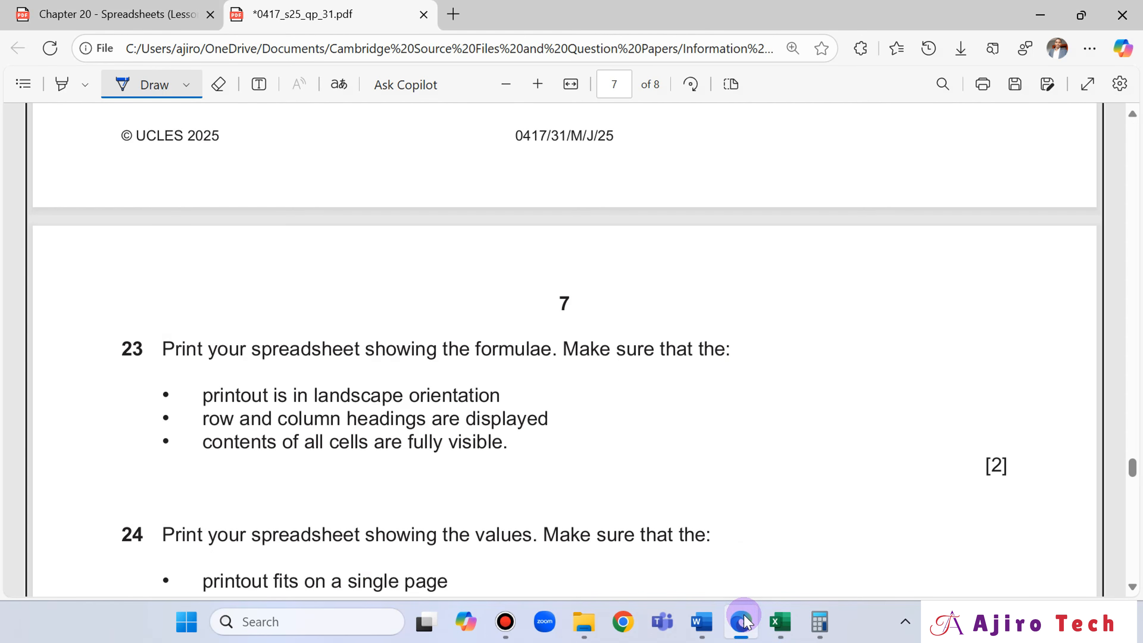
{"action": "left_click", "coordinate": [781, 622]}
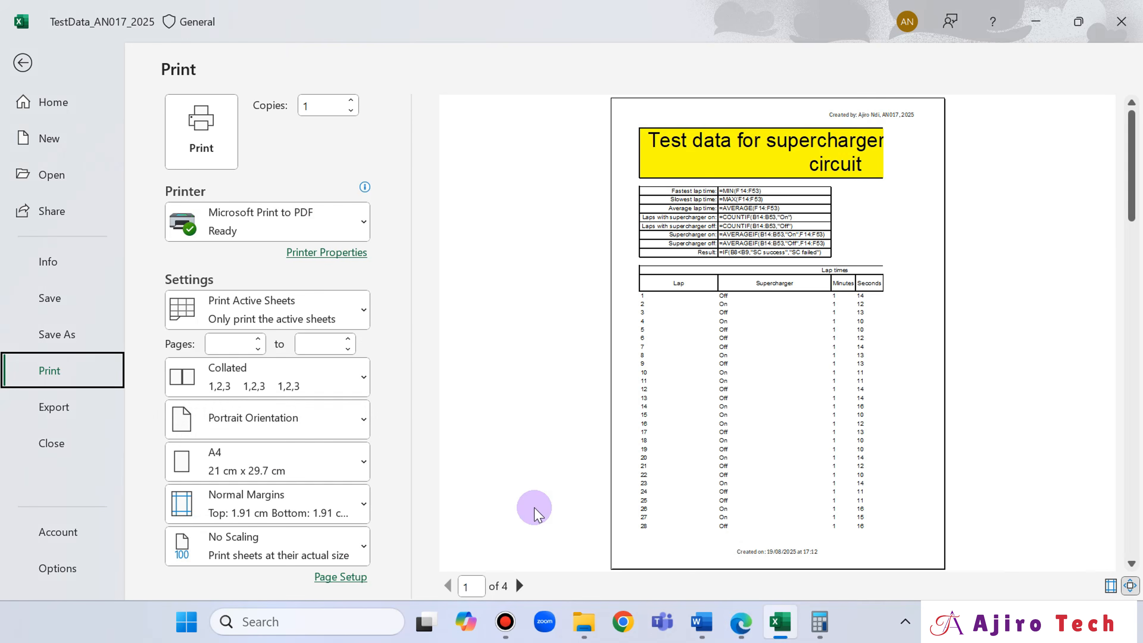
{"action": "left_click", "coordinate": [324, 425]}
{"action": "left_click", "coordinate": [313, 507]}
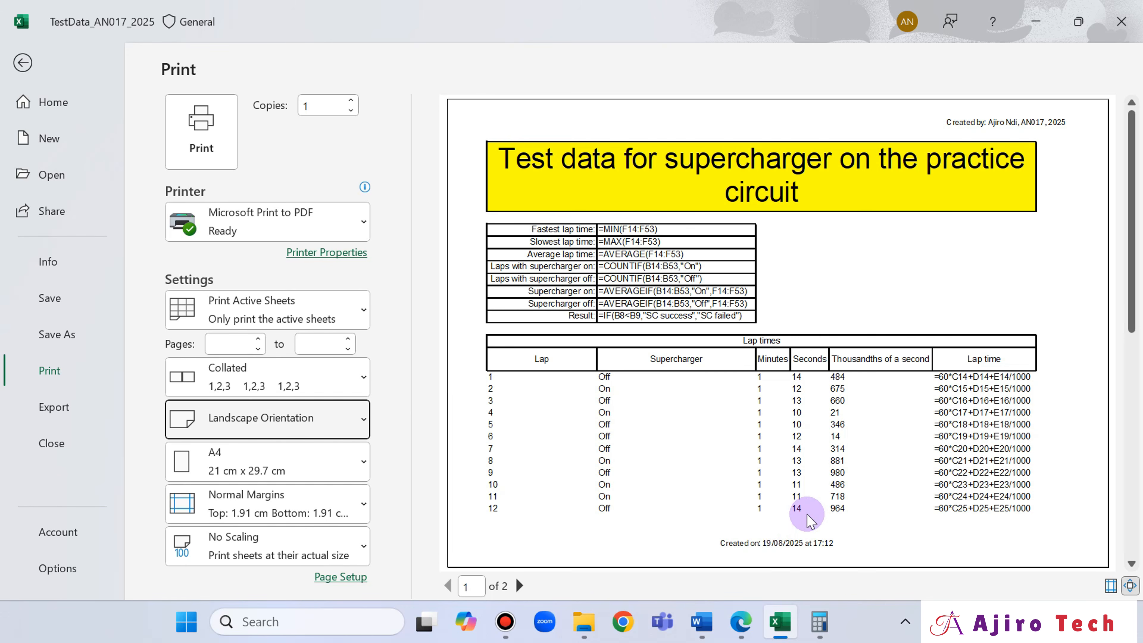
- Recheck question 23 in the exam paper and turn on printing of row and column headings in the sheet's page setup
{"action": "left_click", "coordinate": [740, 626]}
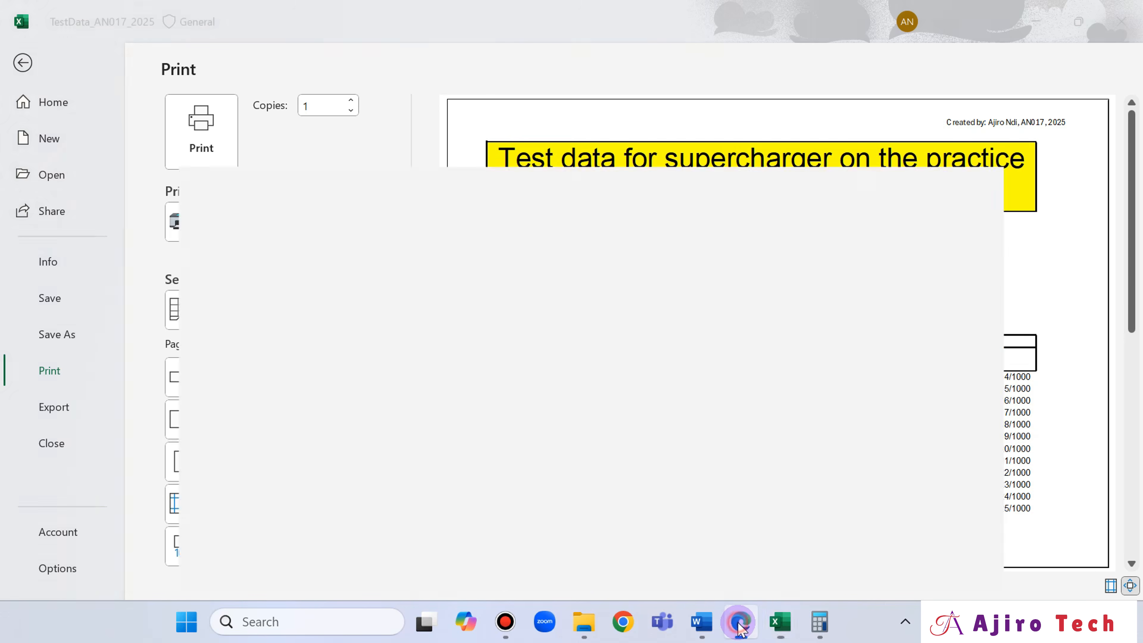
{"action": "left_click", "coordinate": [741, 624]}
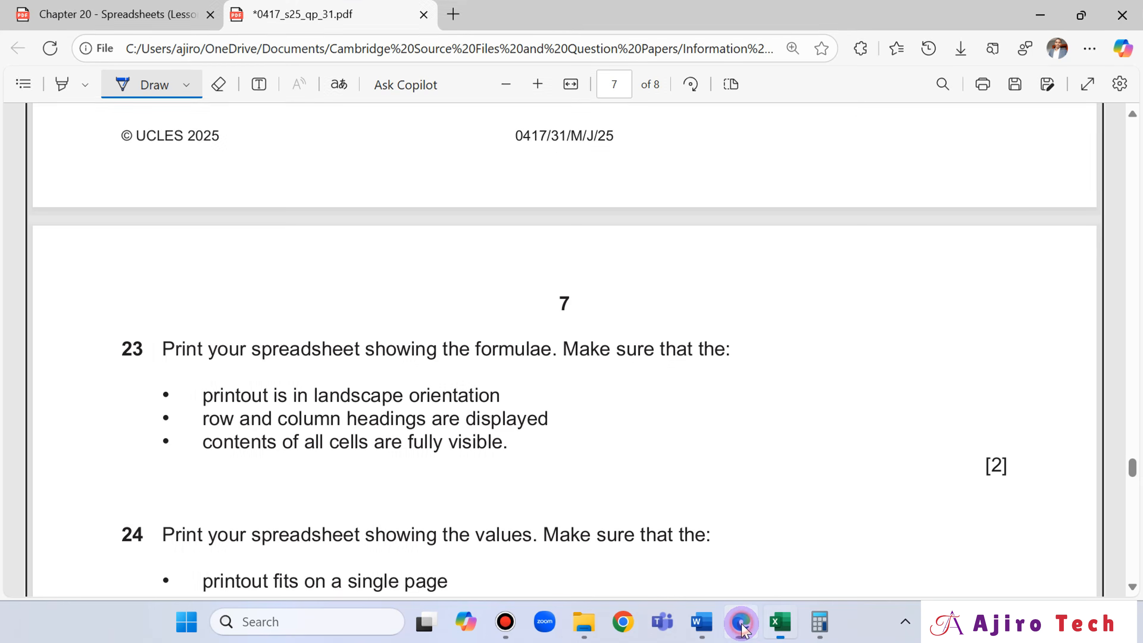
{"action": "left_click", "coordinate": [319, 579]}
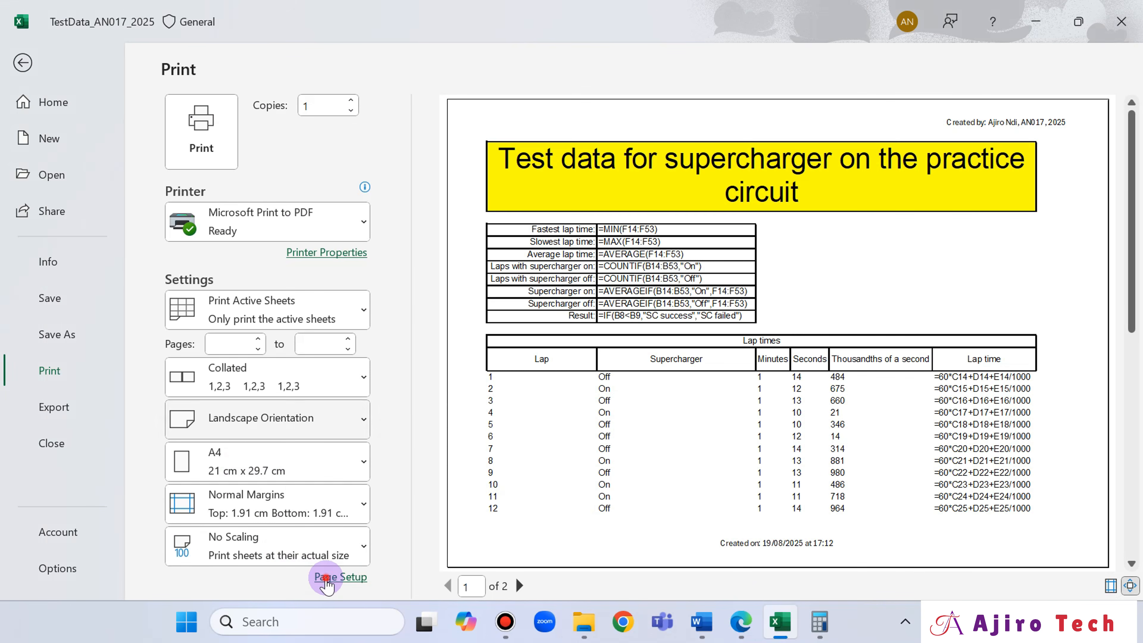
{"action": "left_click", "coordinate": [545, 45]}
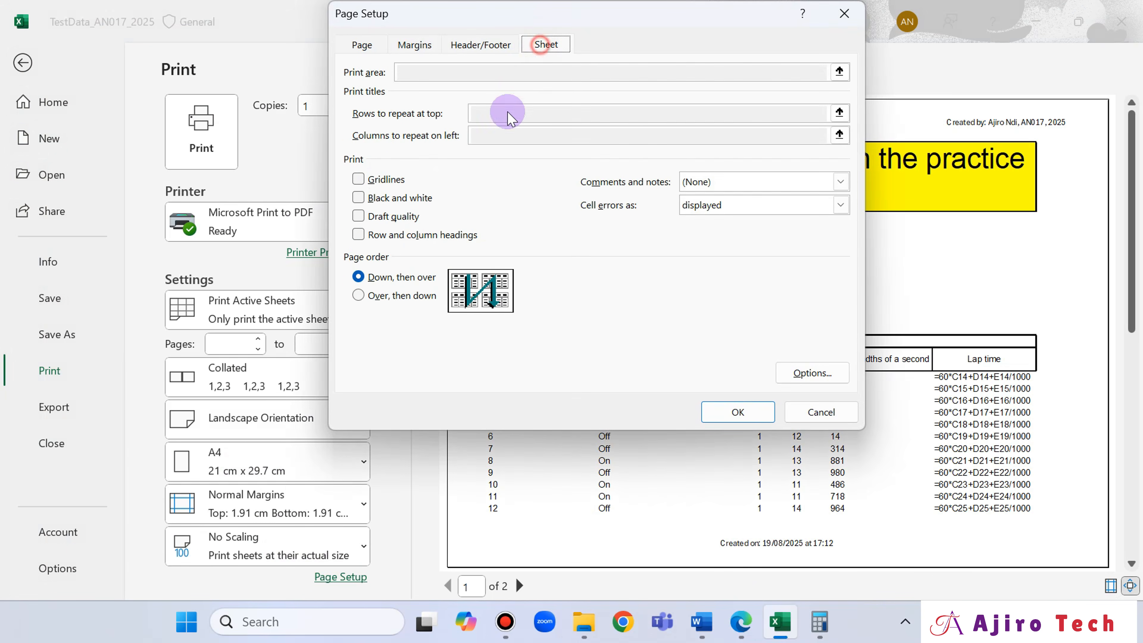
{"action": "left_click", "coordinate": [359, 234]}
{"action": "left_click", "coordinate": [737, 410]}
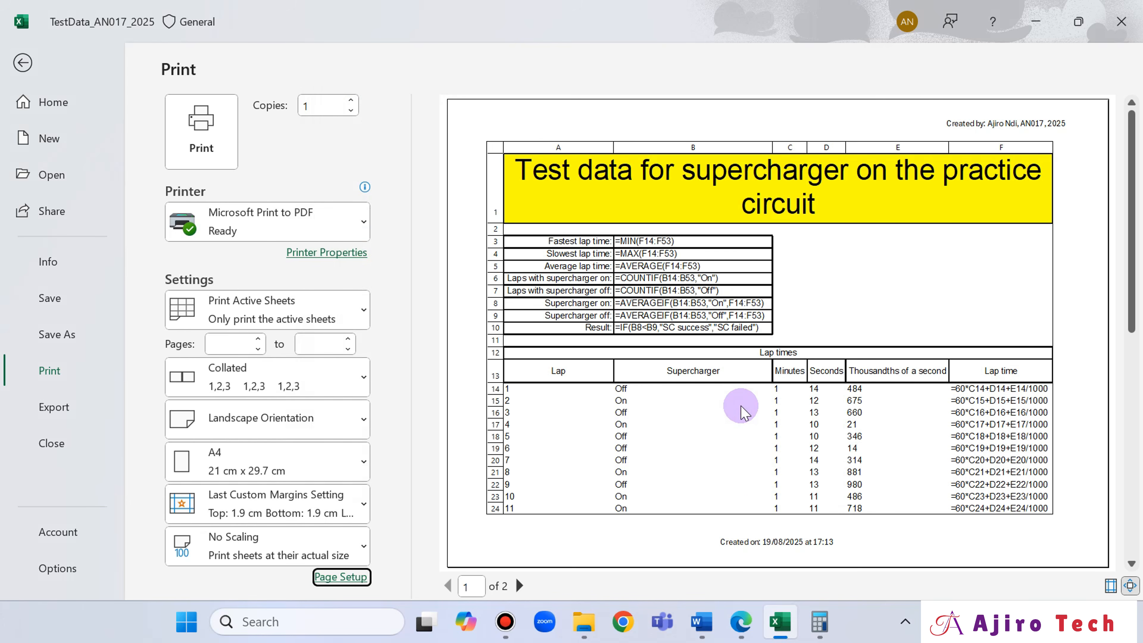
- Reread the requirements of question 23 in the exam paper and check the second page of the print preview
{"action": "left_click", "coordinate": [742, 633]}
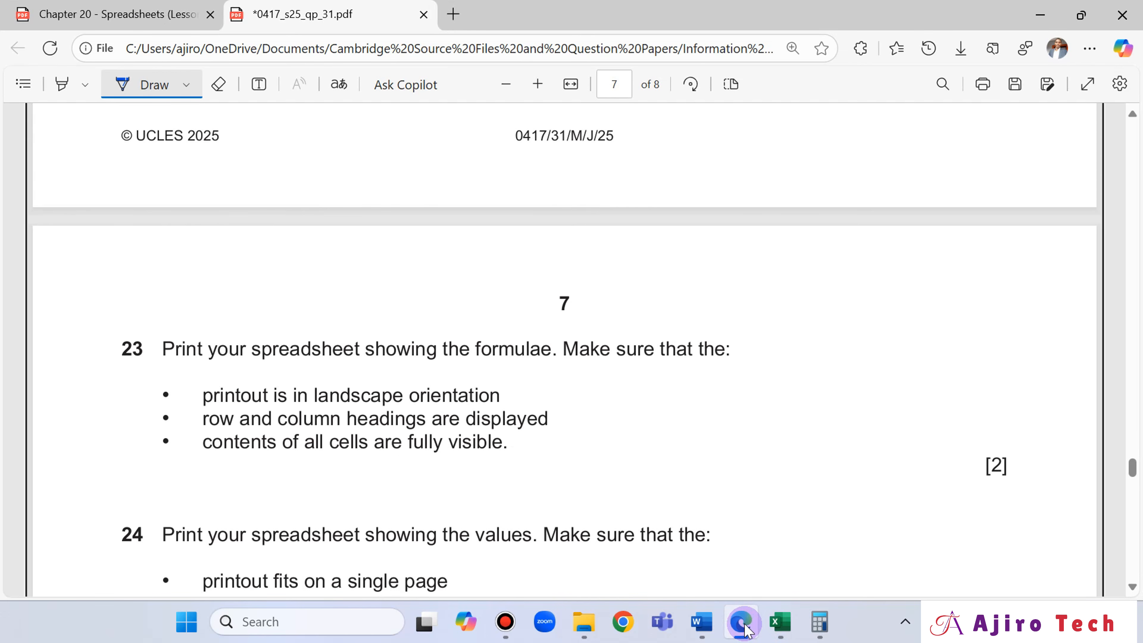
{"action": "left_click", "coordinate": [743, 628]}
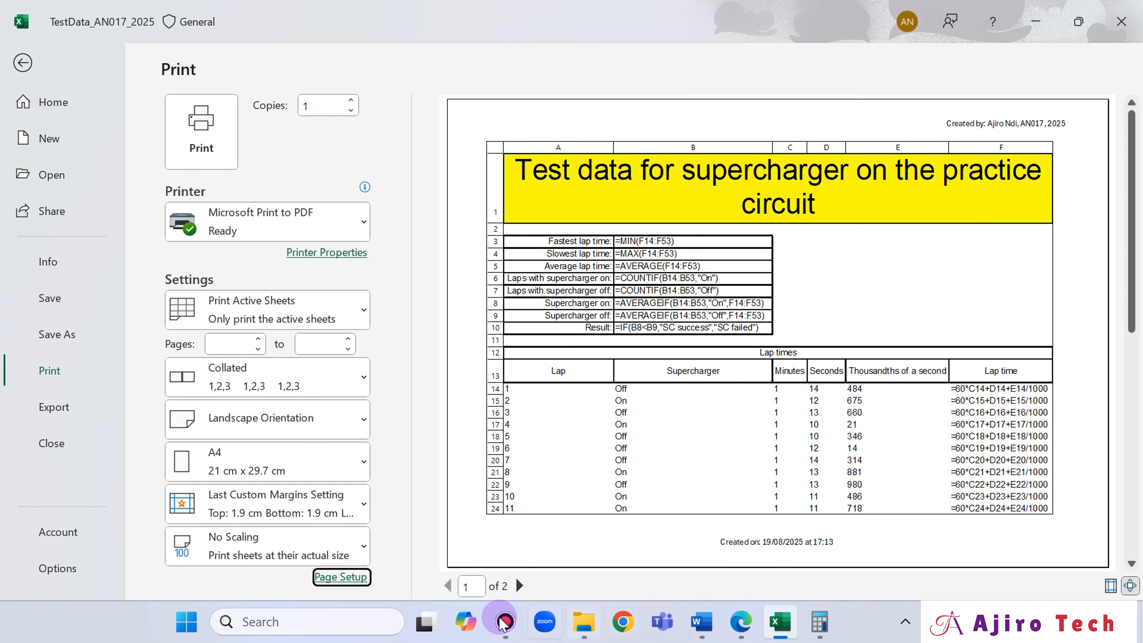
{"action": "left_click", "coordinate": [520, 586]}
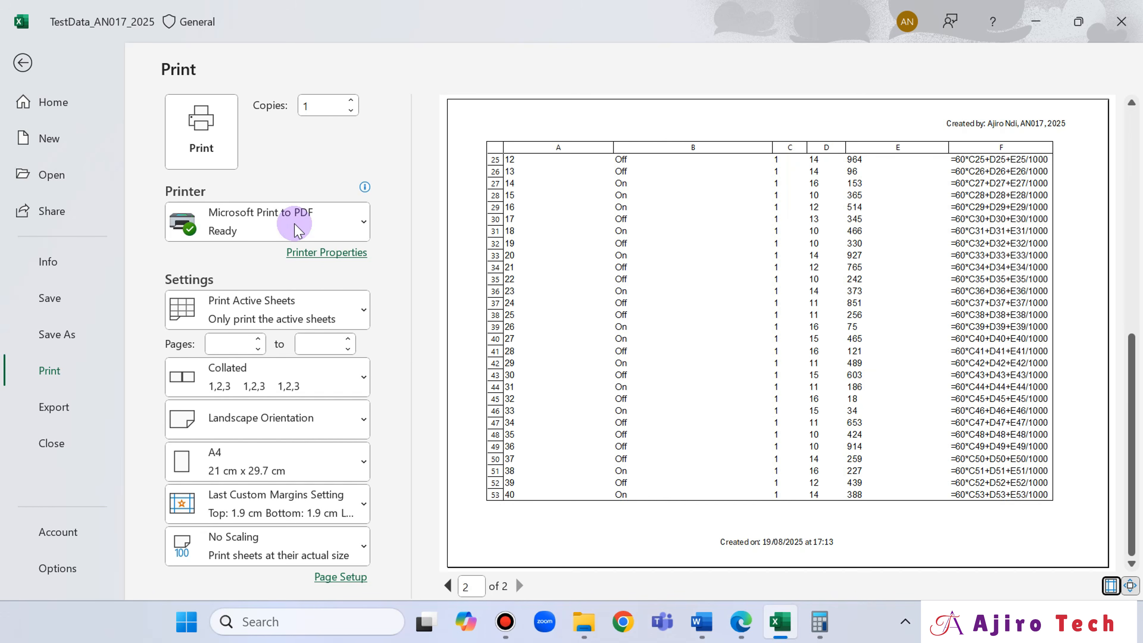
- Print the sheet with Microsoft Print to PDF, without sensitivity labels and other metadata, giving the organisation's name as justification
{"action": "left_click", "coordinate": [218, 143]}
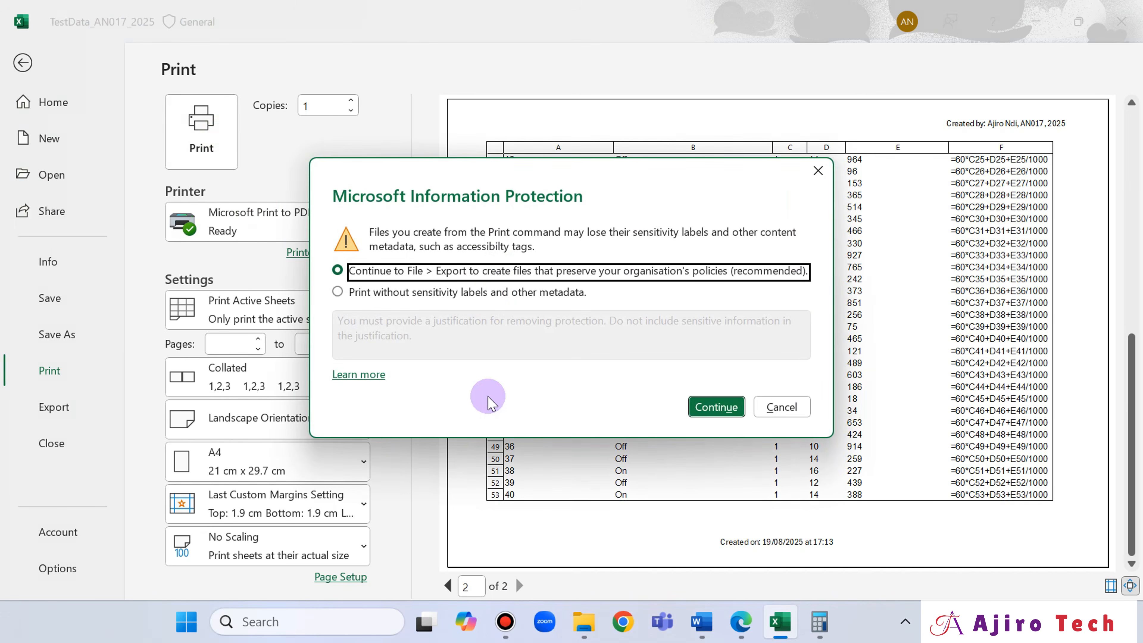
{"action": "left_click", "coordinate": [486, 292]}
{"action": "type", "text": "Ajiro Tech"}
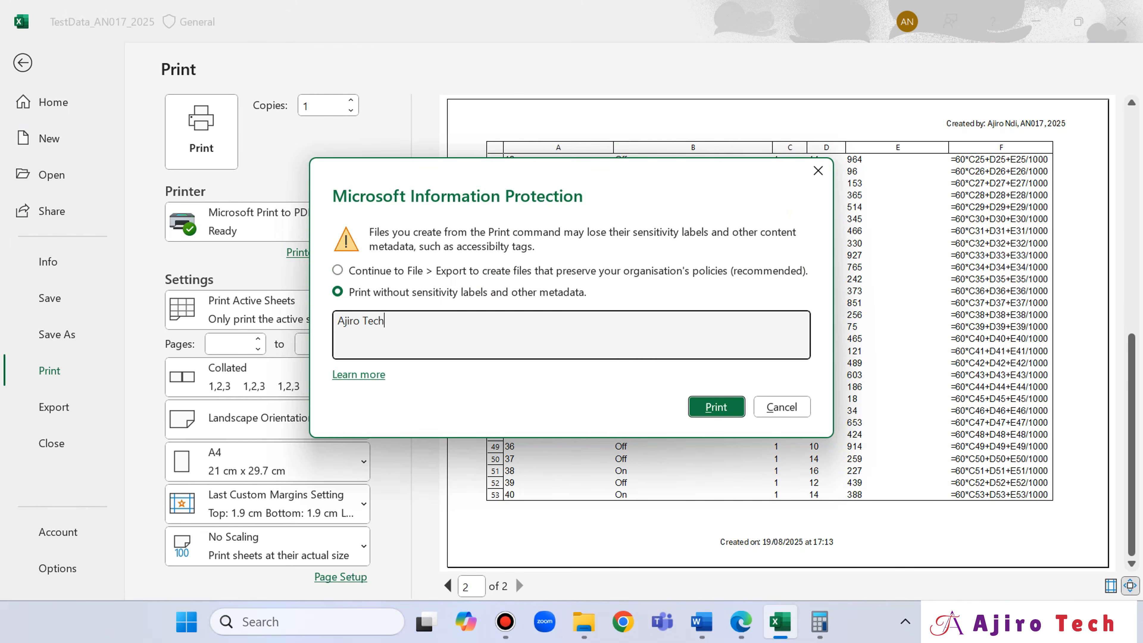
{"action": "left_click", "coordinate": [719, 406]}
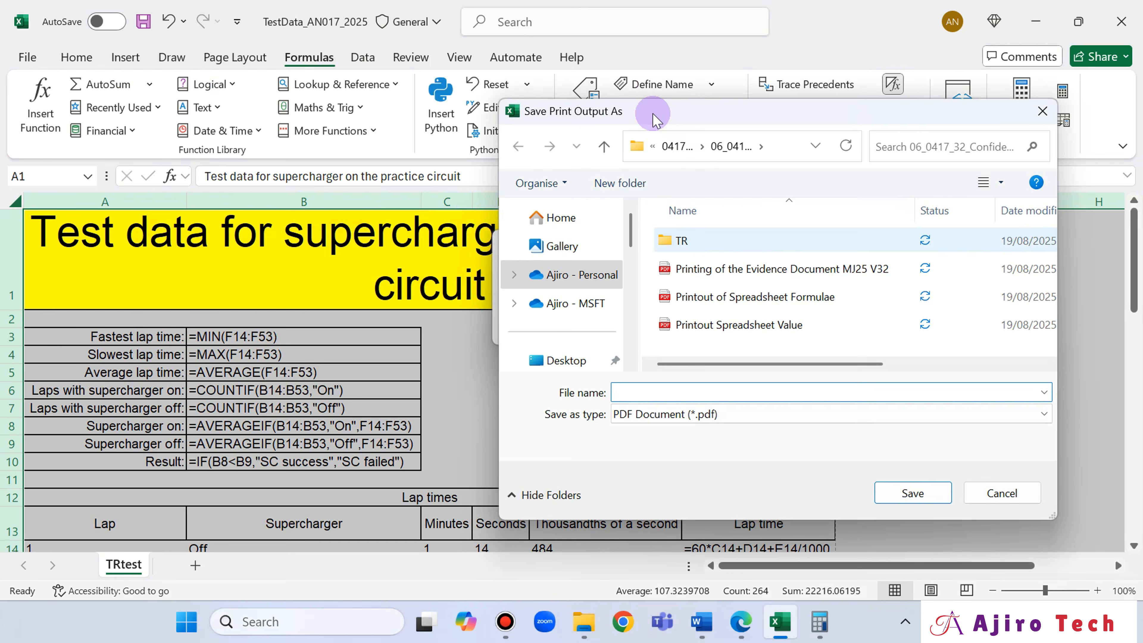
- Save the print output as a PDF named "Printout of Spreadsheet Formulae" in the 06_0417_31 confidential folder inside 0417_s25_sf_31
{"action": "left_click", "coordinate": [669, 146]}
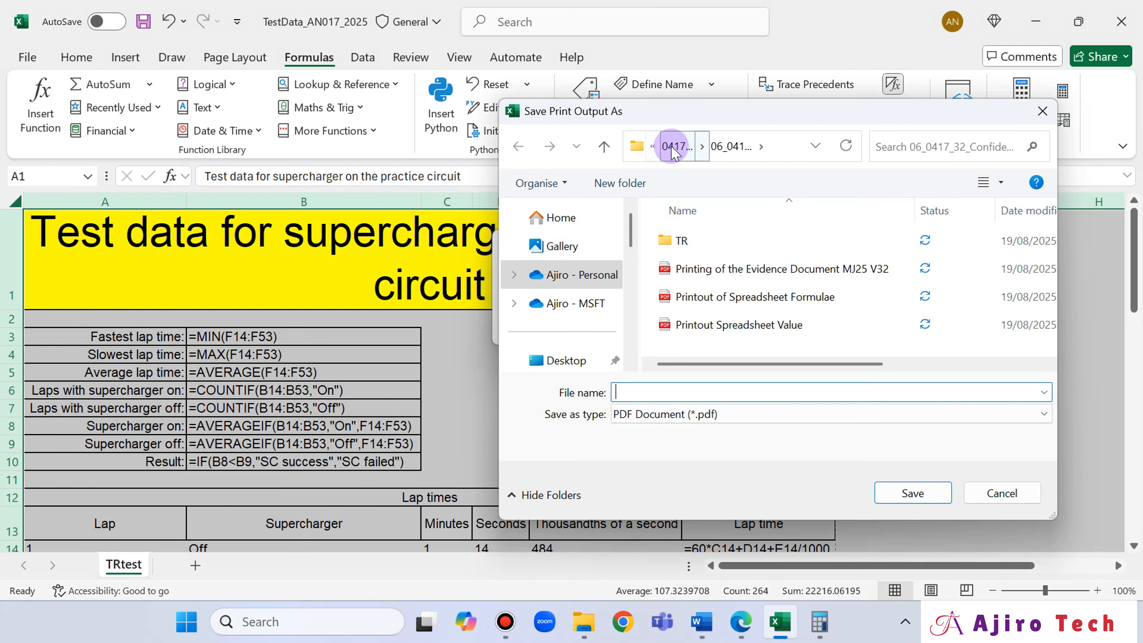
{"action": "left_click", "coordinate": [672, 146]}
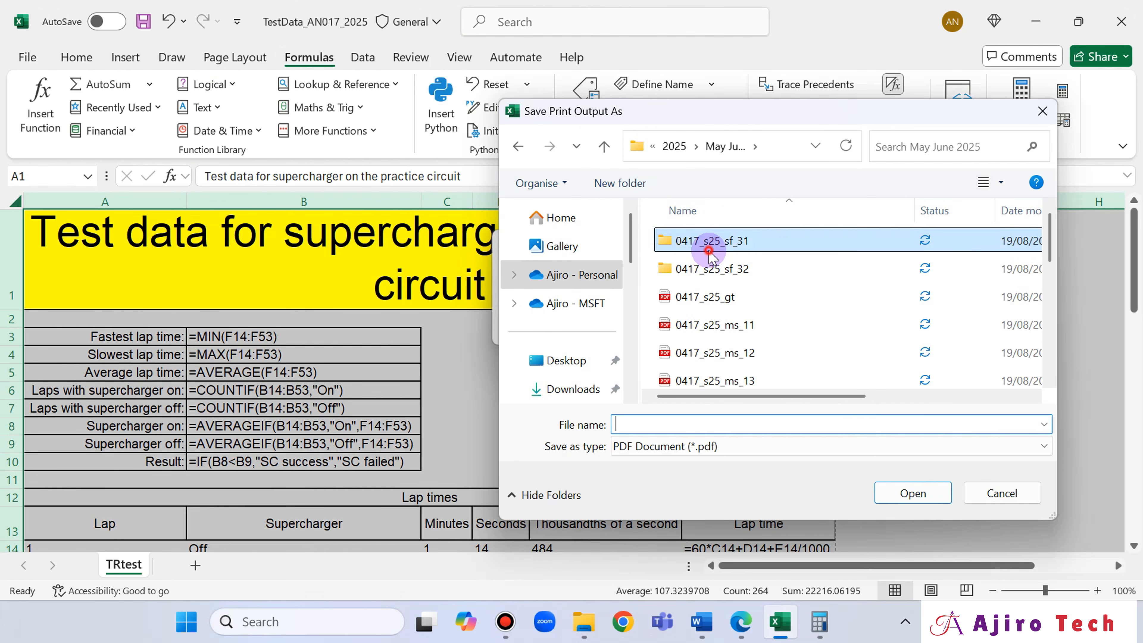
{"action": "double_click", "coordinate": [708, 241]}
{"action": "double_click", "coordinate": [709, 241]}
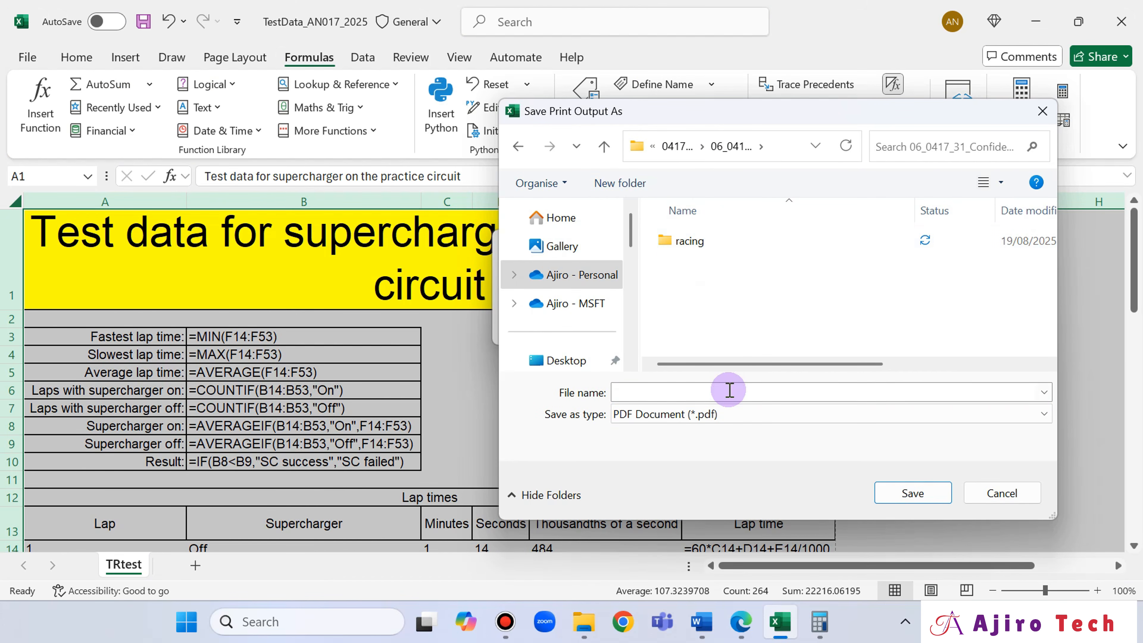
{"action": "left_click", "coordinate": [729, 391]}
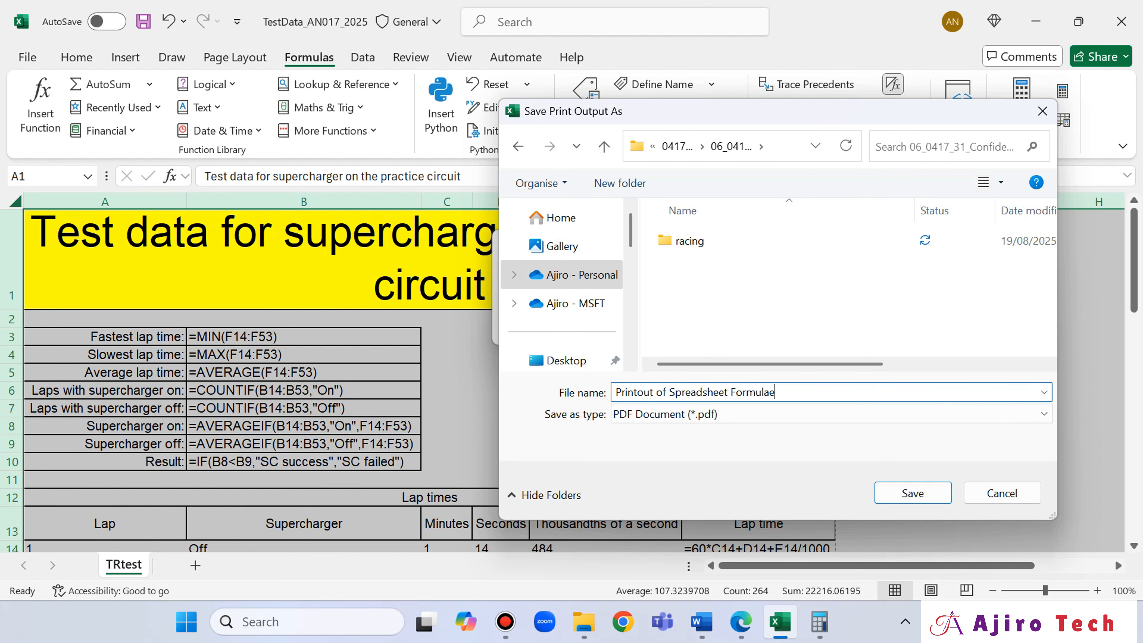
{"action": "key", "text": "Return"}
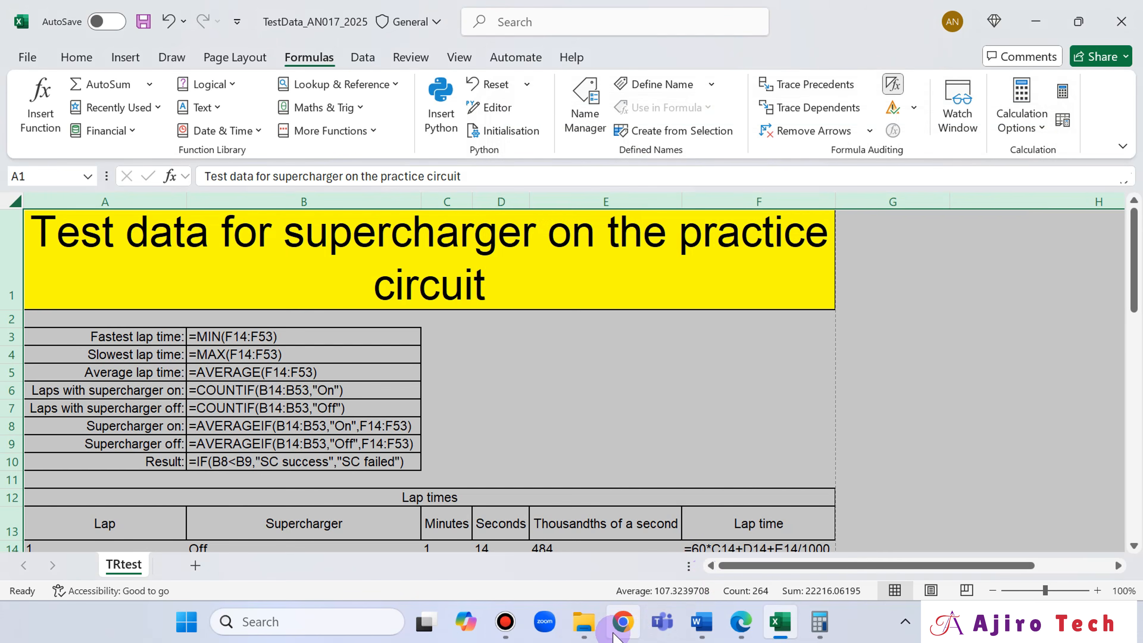
- Open the saved Printout of Spreadsheet Formulae PDF from File Explorer and review its formulas, headings and first-page layout
{"action": "left_click", "coordinate": [587, 633]}
{"action": "double_click", "coordinate": [455, 206]}
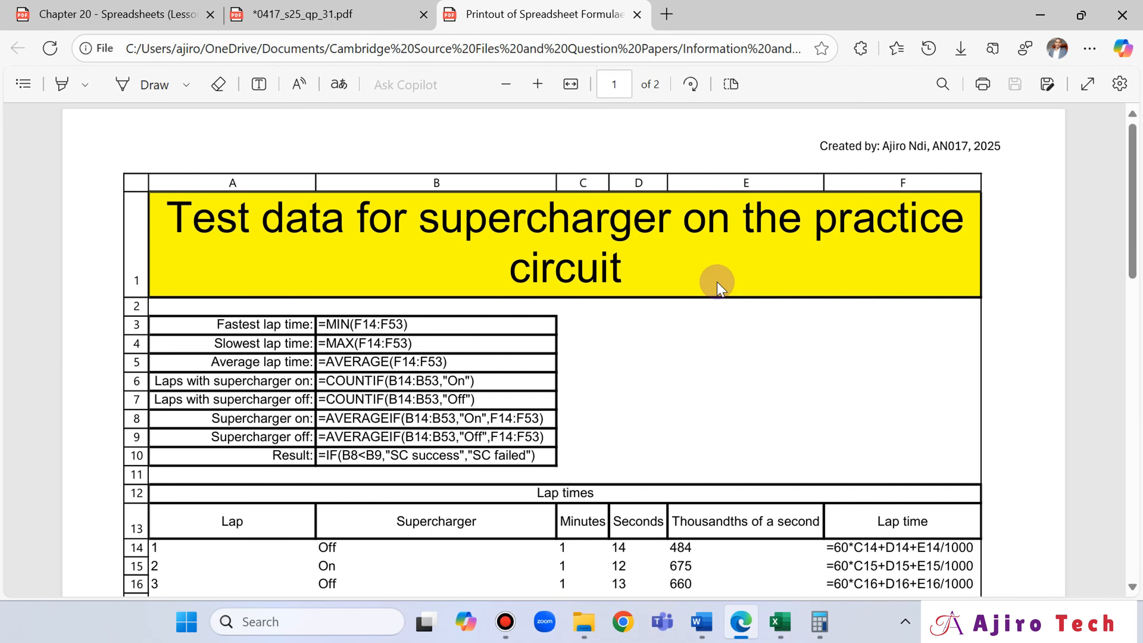
{"action": "scroll", "coordinate": [719, 289], "scroll_direction": "down", "scroll_amount": 10}
{"action": "scroll", "coordinate": [719, 288], "scroll_direction": "up", "scroll_amount": 8}
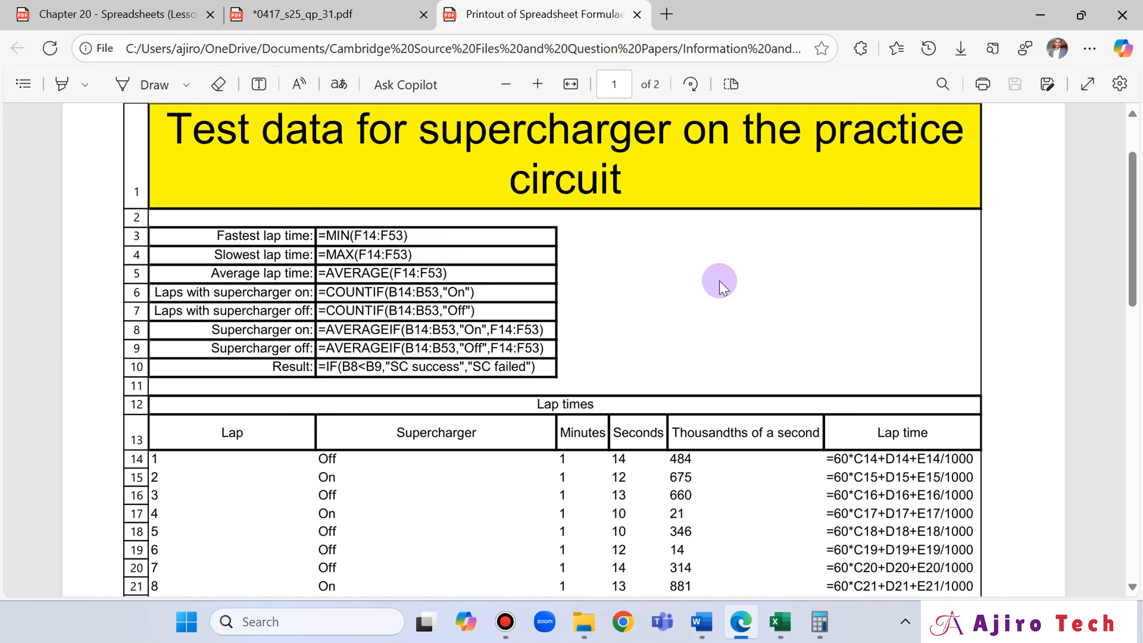
{"action": "scroll", "coordinate": [719, 289], "scroll_direction": "up", "scroll_amount": 2}
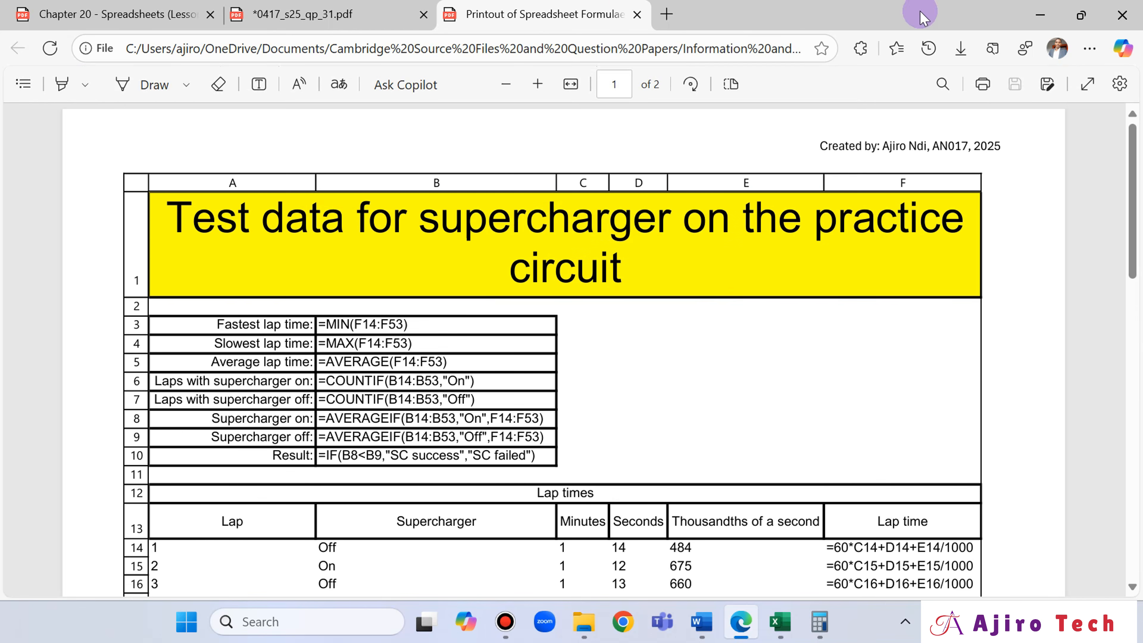
{"action": "scroll", "coordinate": [643, 449], "scroll_direction": "down", "scroll_amount": 5}
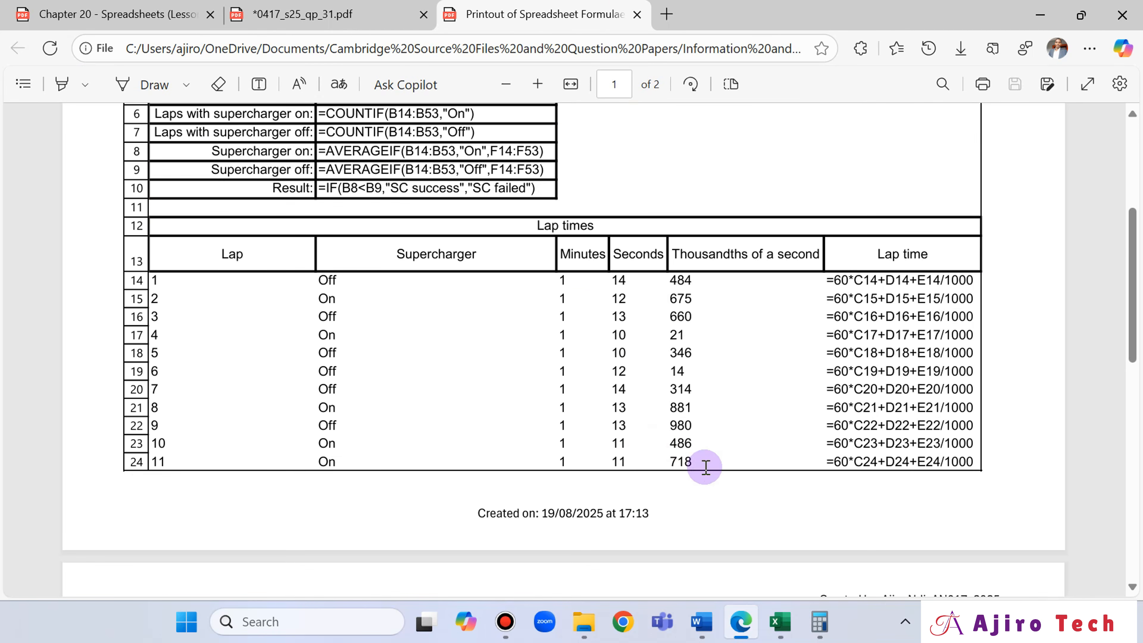
- Compare the formulae printout with the spreadsheet layout above question 15 in the exam paper, and return to the workbook in Excel
{"action": "left_click", "coordinate": [315, 14]}
{"action": "scroll", "coordinate": [766, 281], "scroll_direction": "up", "scroll_amount": 10}
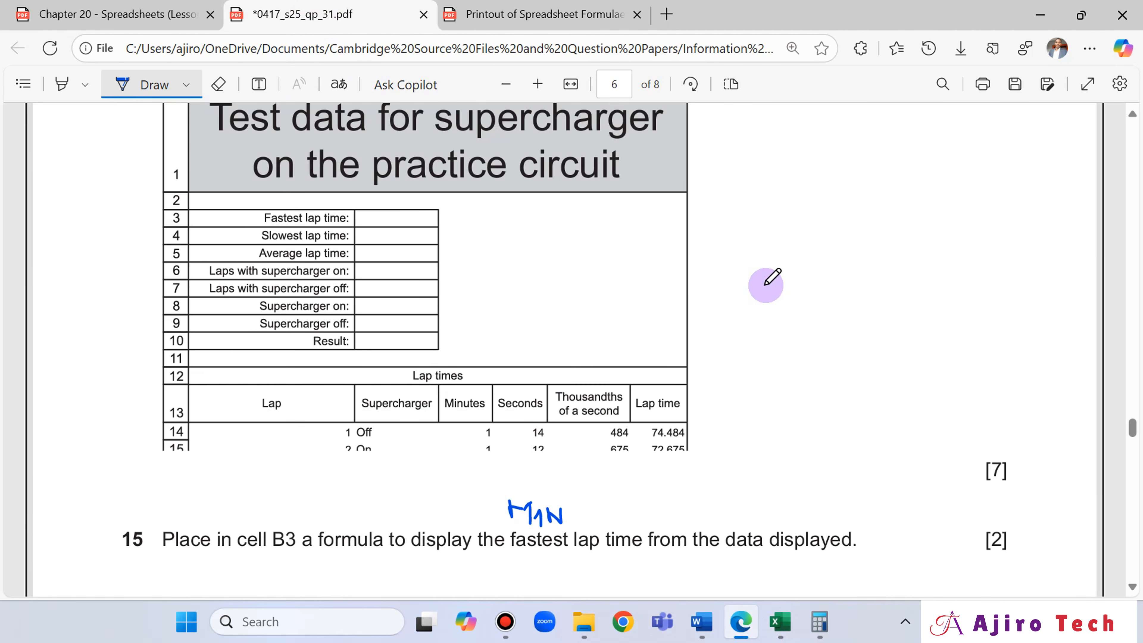
{"action": "left_click", "coordinate": [585, 14]}
{"action": "scroll", "coordinate": [595, 424], "scroll_direction": "up", "scroll_amount": 5}
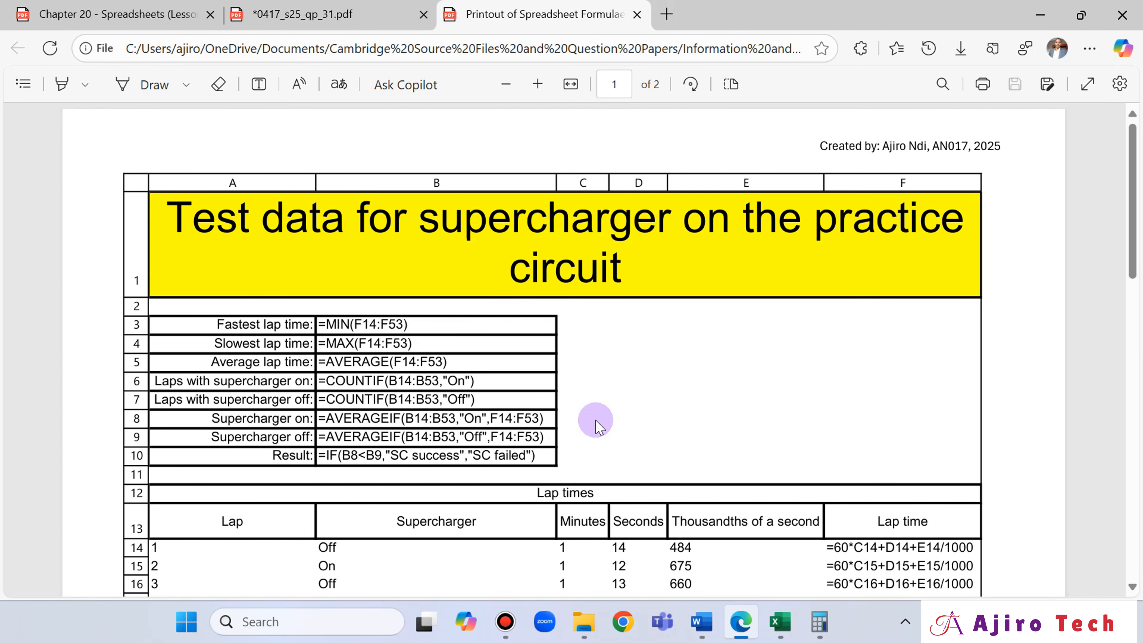
{"action": "left_click", "coordinate": [263, 14]}
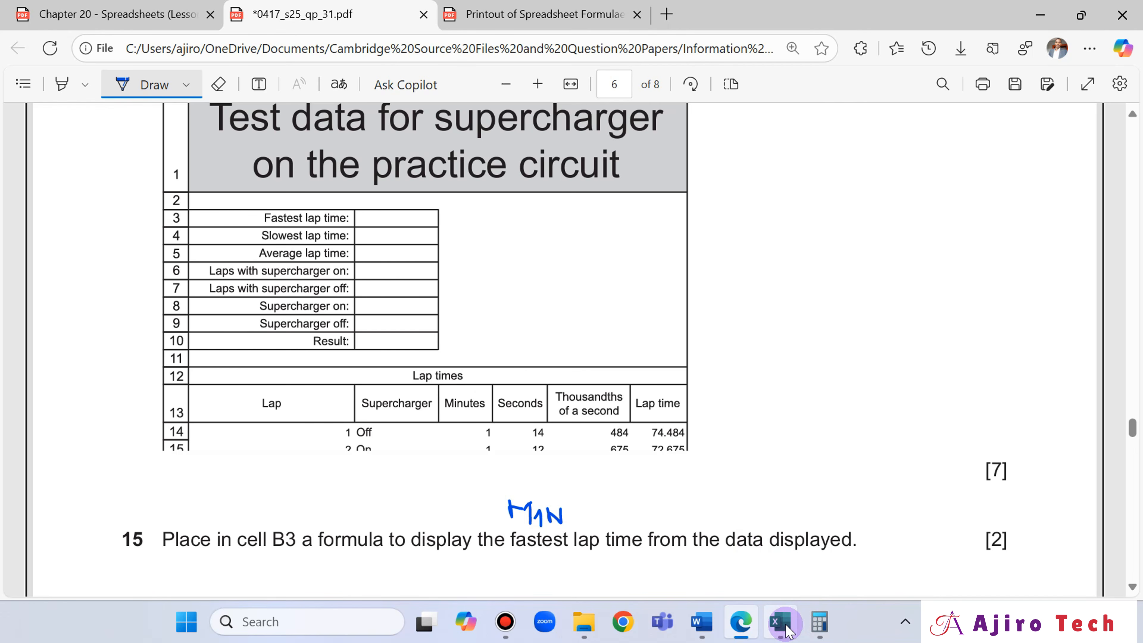
{"action": "mouse_move", "coordinate": [788, 631]}
{"action": "left_click", "coordinate": [504, 18]}
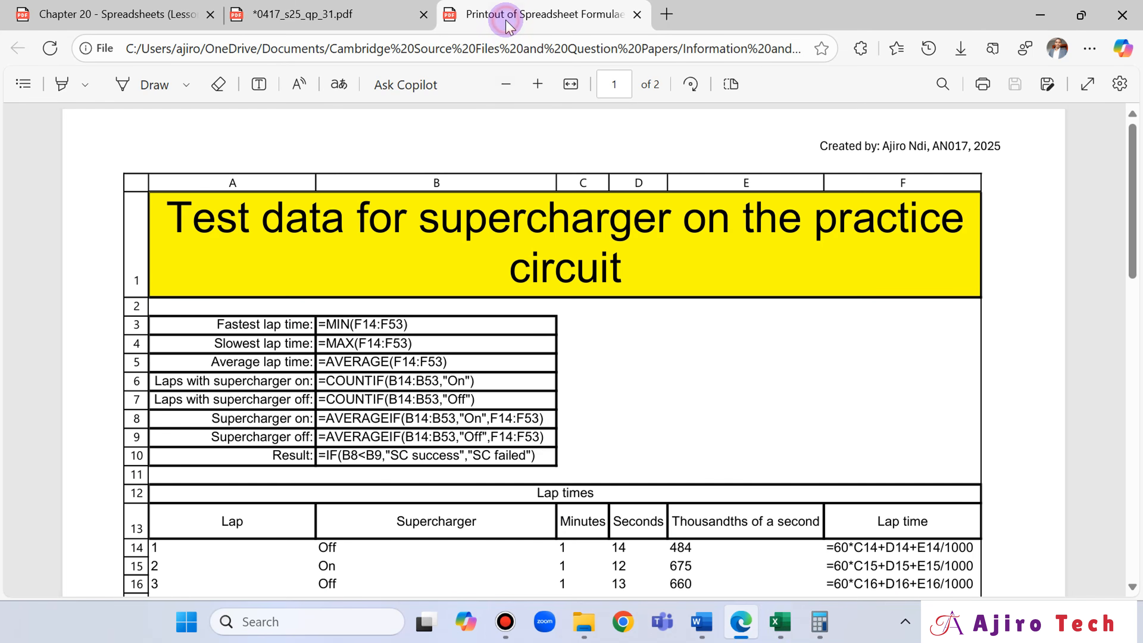
{"action": "left_click", "coordinate": [347, 16]}
{"action": "left_click", "coordinate": [781, 621]}
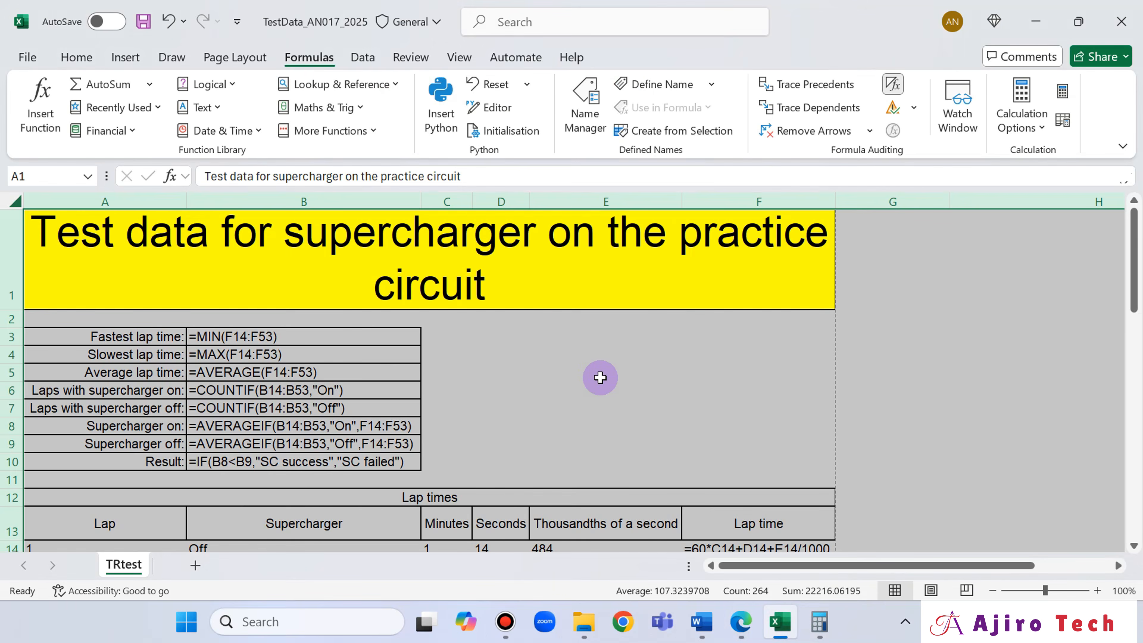
- Set the border line style to a thin solid line and reapply the borders around the title cell A1
{"action": "left_click", "coordinate": [467, 349]}
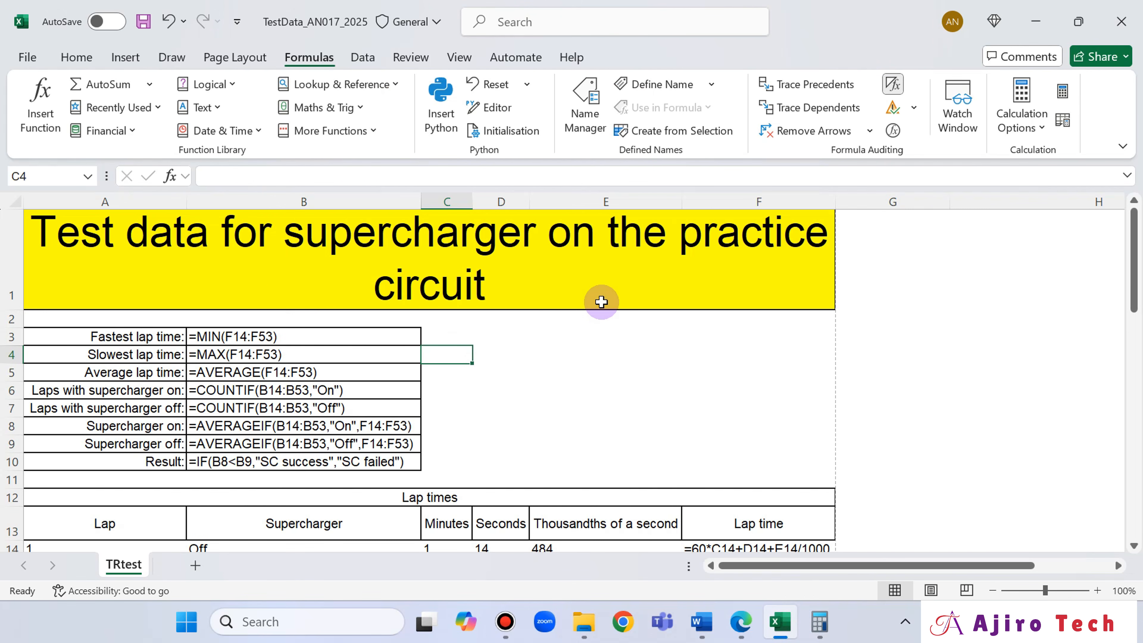
{"action": "left_click", "coordinate": [373, 258]}
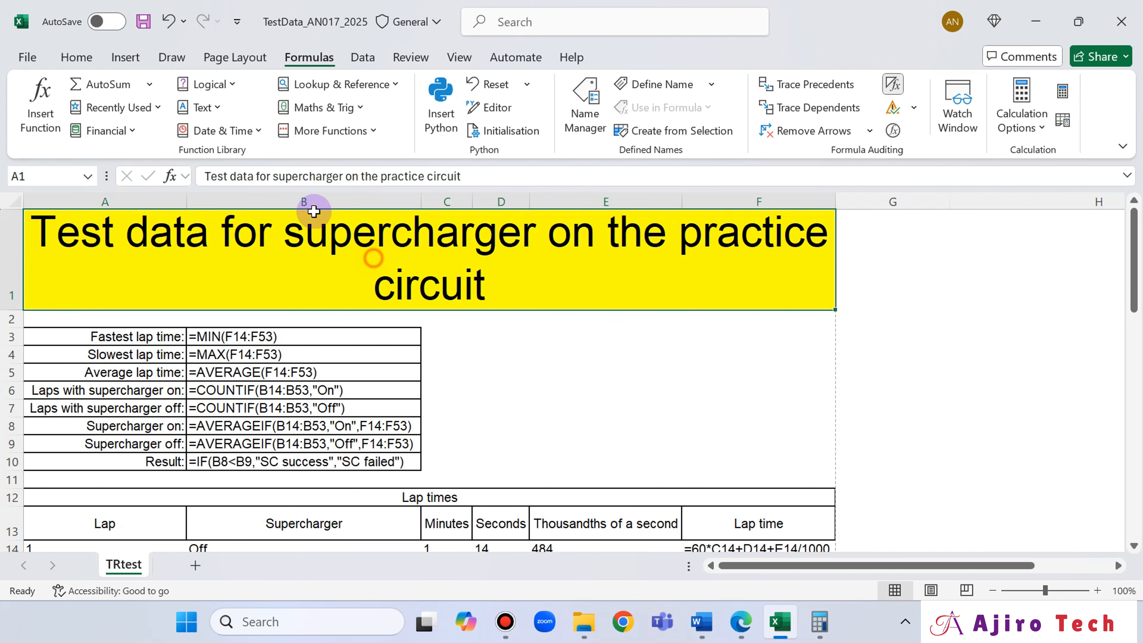
{"action": "left_click", "coordinate": [63, 62]}
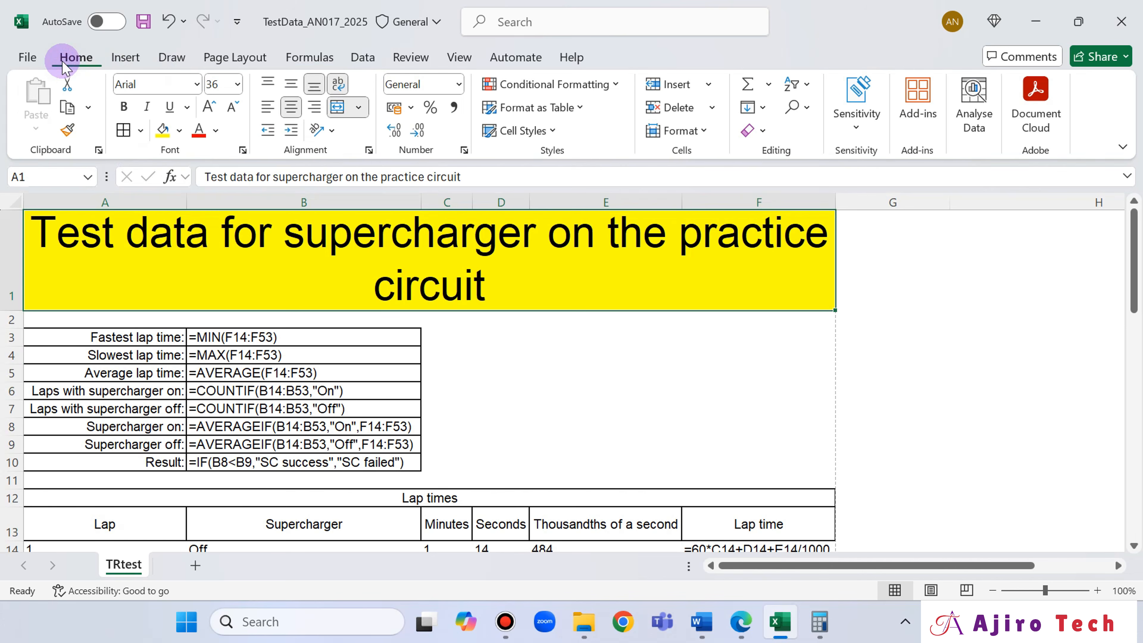
{"action": "left_click", "coordinate": [142, 131]}
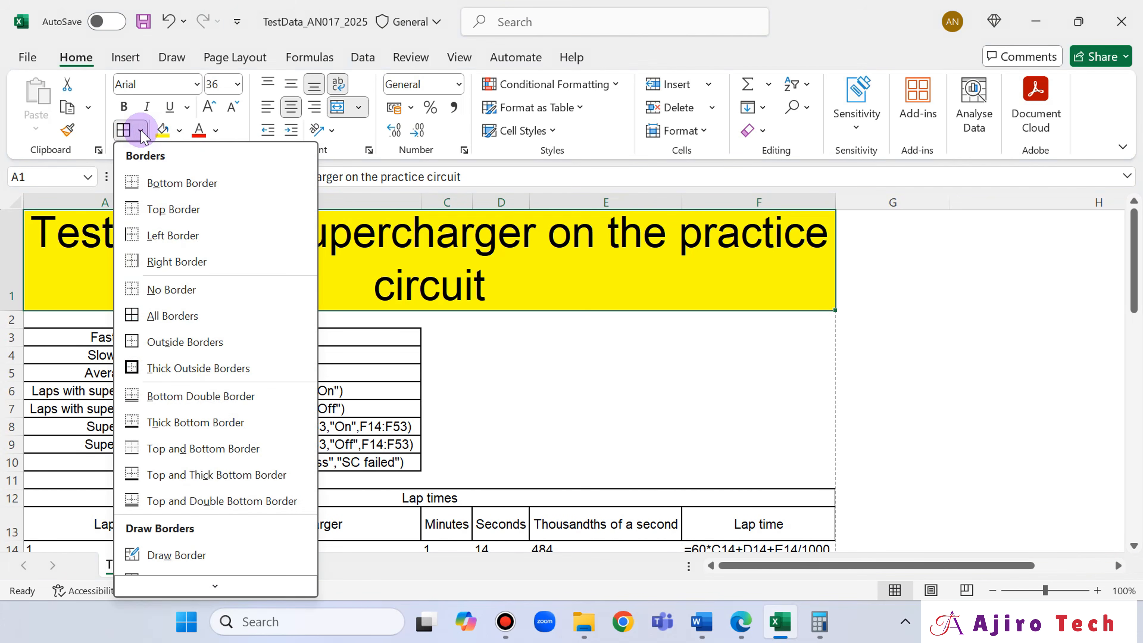
{"action": "scroll", "coordinate": [189, 509], "scroll_direction": "down", "scroll_amount": 1}
{"action": "scroll", "coordinate": [207, 561], "scroll_direction": "down", "scroll_amount": 1}
{"action": "mouse_move", "coordinate": [211, 553]}
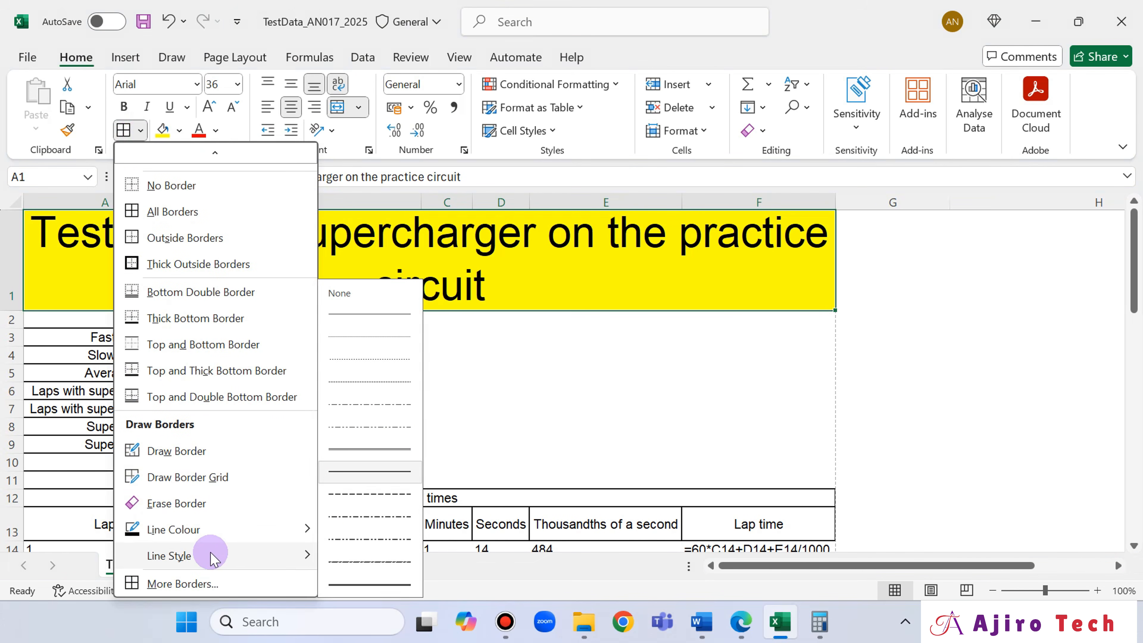
{"action": "left_click", "coordinate": [378, 314]}
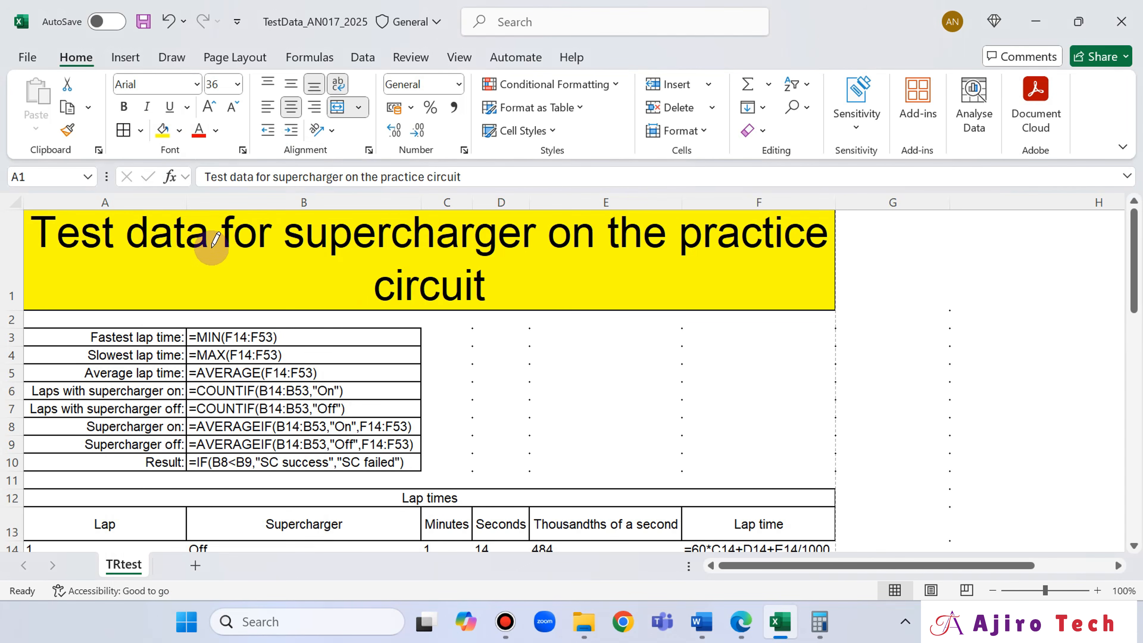
{"action": "left_click", "coordinate": [118, 132]}
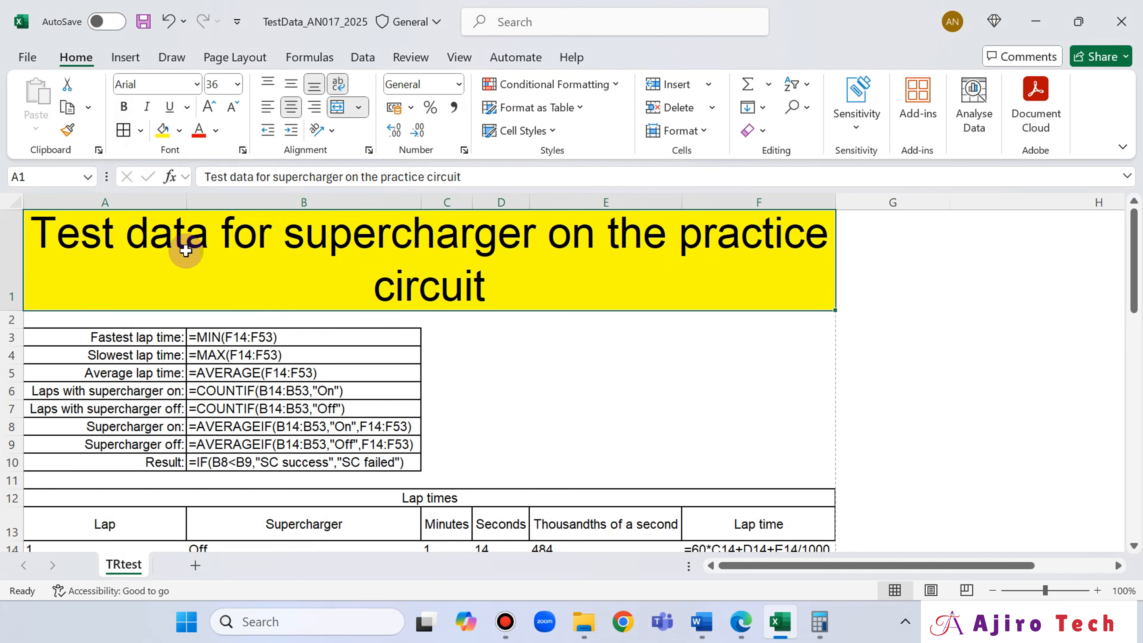
- Apply the thin solid borders to the summary block A3:B10 and to the Lap times heading rows 12 and 13
{"action": "left_click_drag", "start_coordinate": [124, 338], "coordinate": [311, 460]}
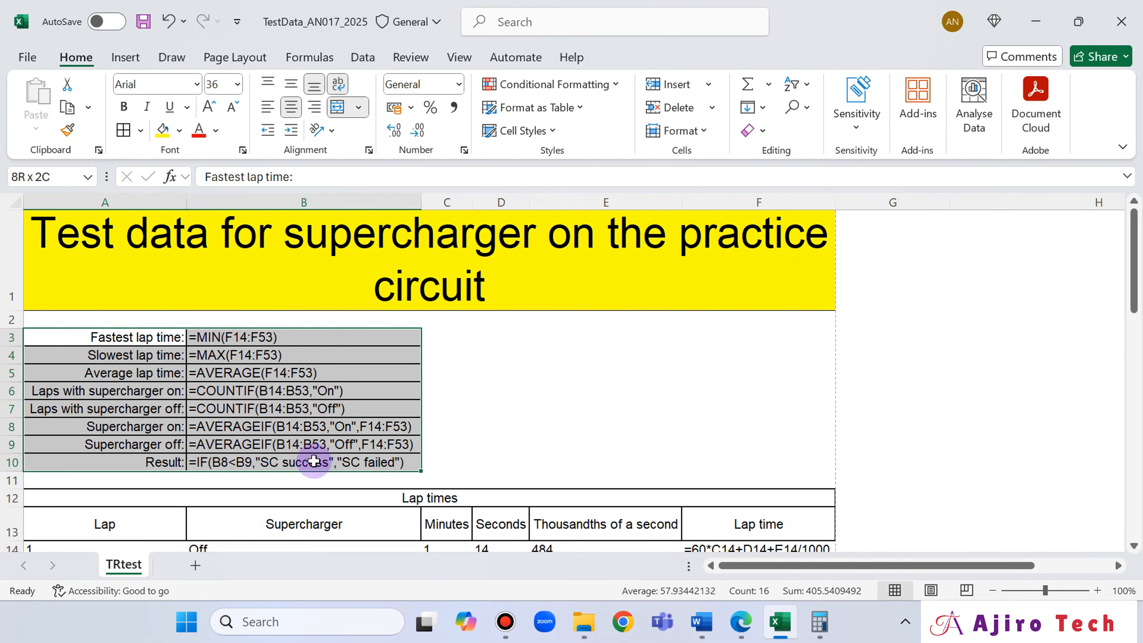
{"action": "scroll", "coordinate": [350, 321], "scroll_direction": "down", "scroll_amount": 2}
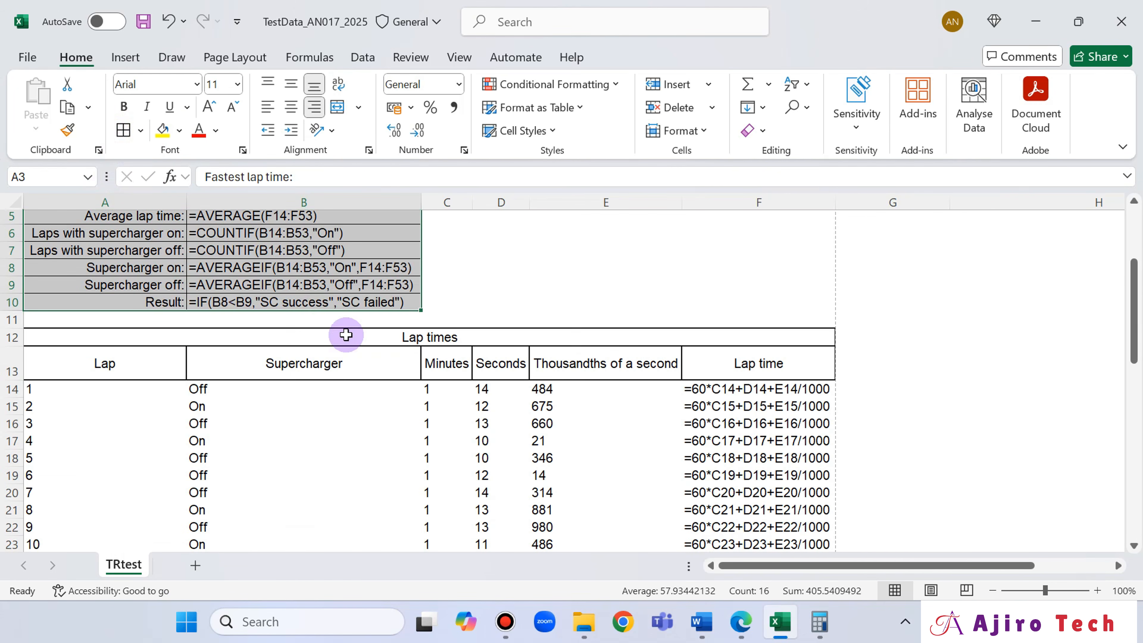
{"action": "left_click", "coordinate": [153, 338]}
{"action": "left_click_drag", "start_coordinate": [152, 338], "coordinate": [166, 364]}
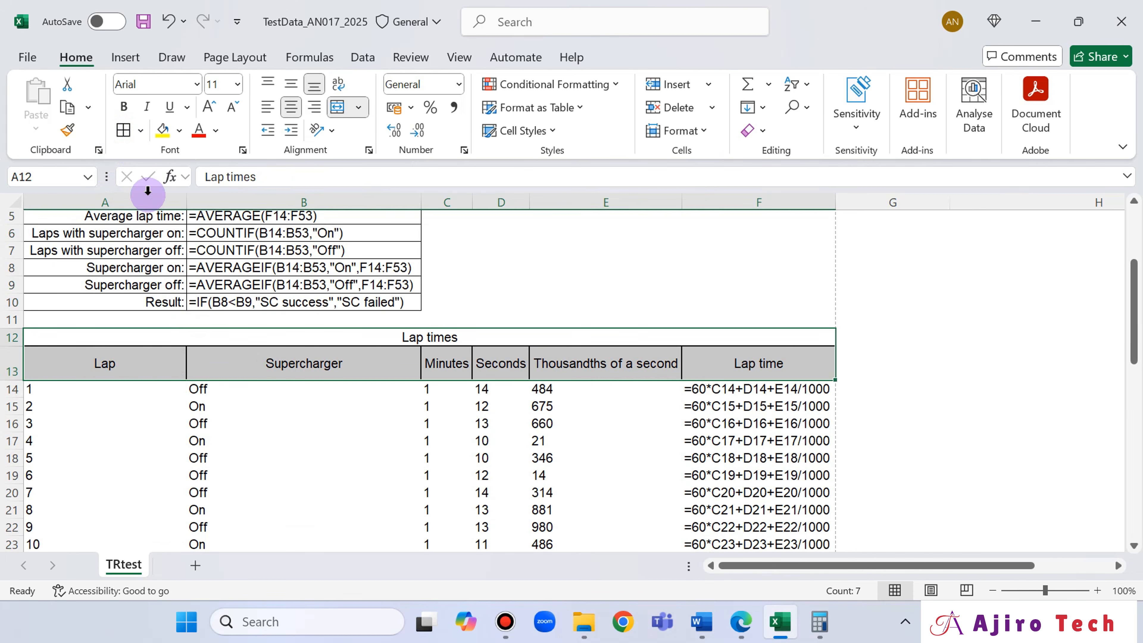
{"action": "left_click", "coordinate": [124, 132]}
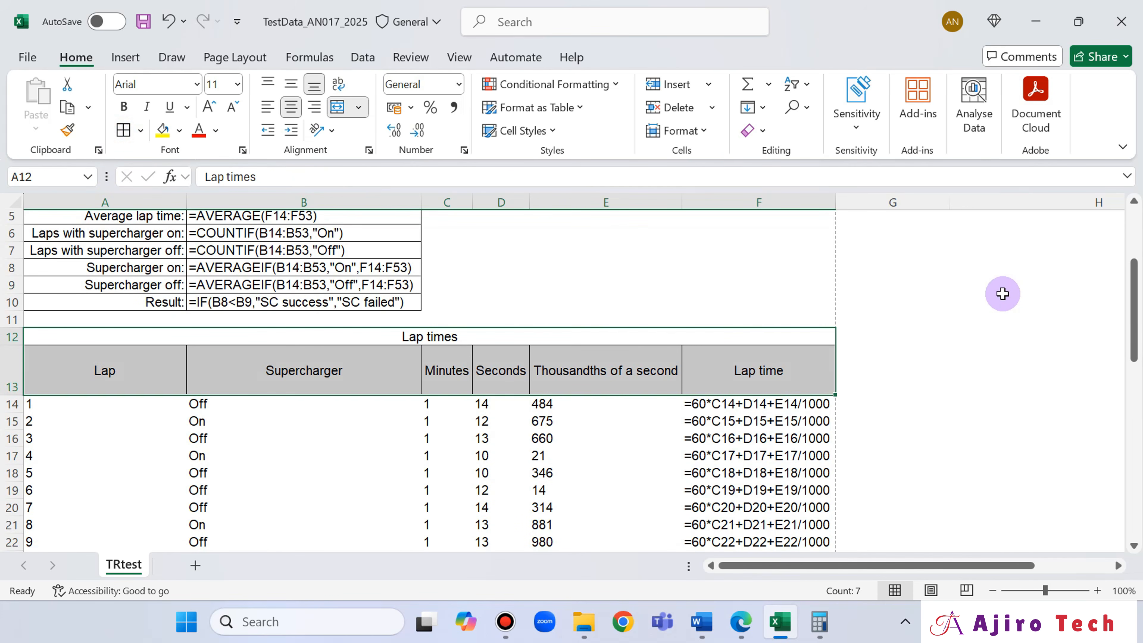
{"action": "left_click", "coordinate": [976, 310]}
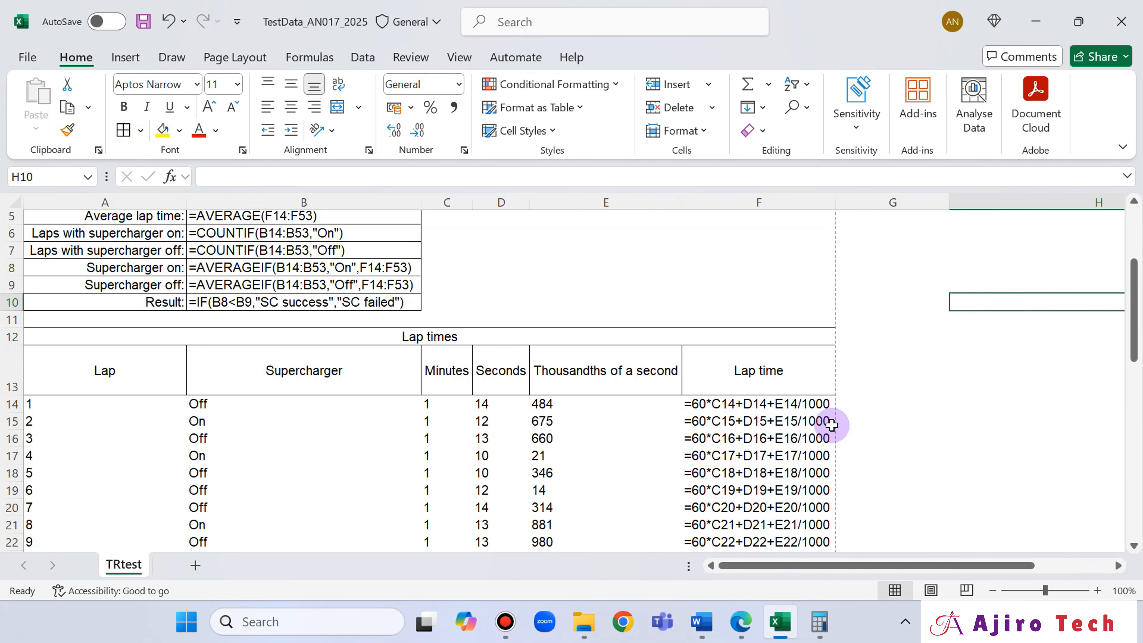
- Save the workbook and print it with Microsoft Print to PDF, without sensitivity labels and other metadata, giving the organisation's name as justification
{"action": "scroll", "coordinate": [832, 426], "scroll_direction": "up", "scroll_amount": 2}
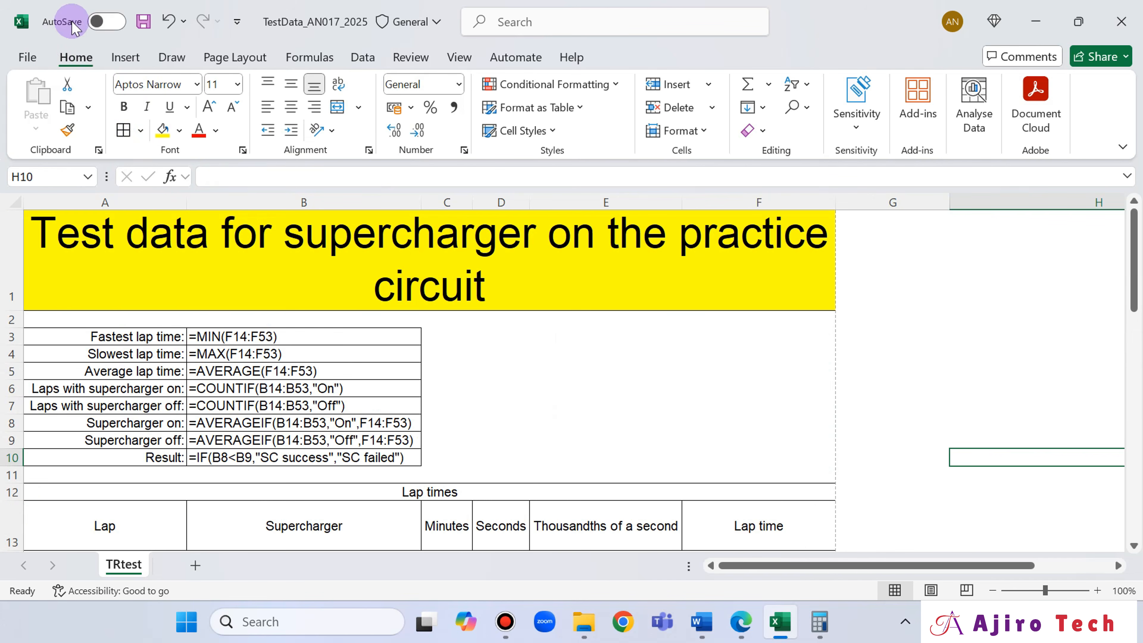
{"action": "left_click", "coordinate": [143, 22]}
{"action": "left_click", "coordinate": [28, 58]}
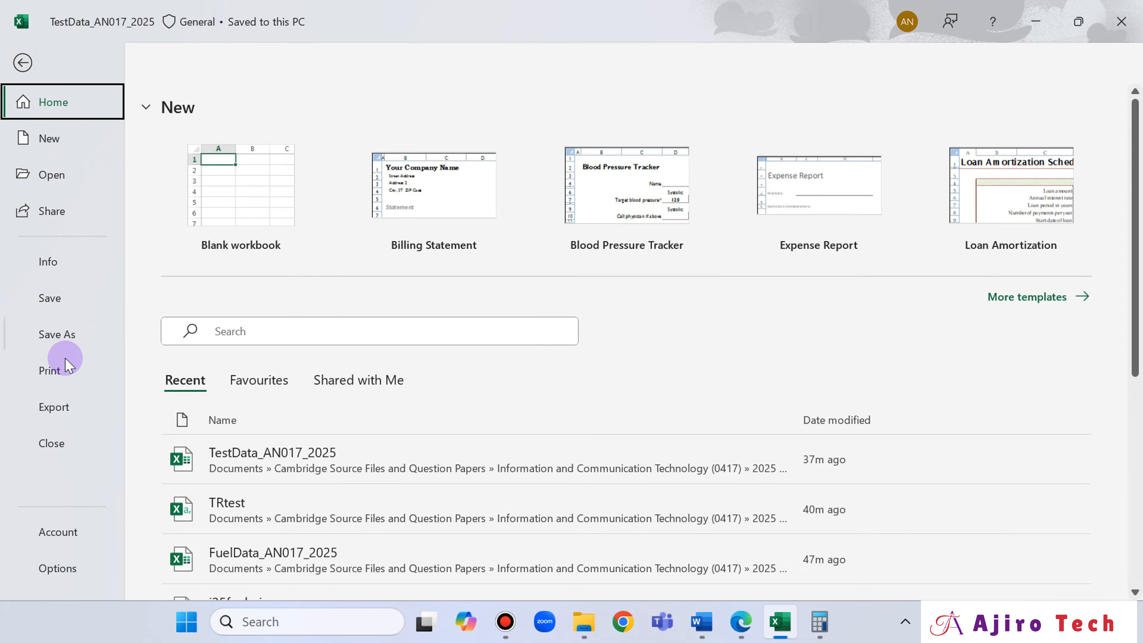
{"action": "left_click", "coordinate": [63, 367]}
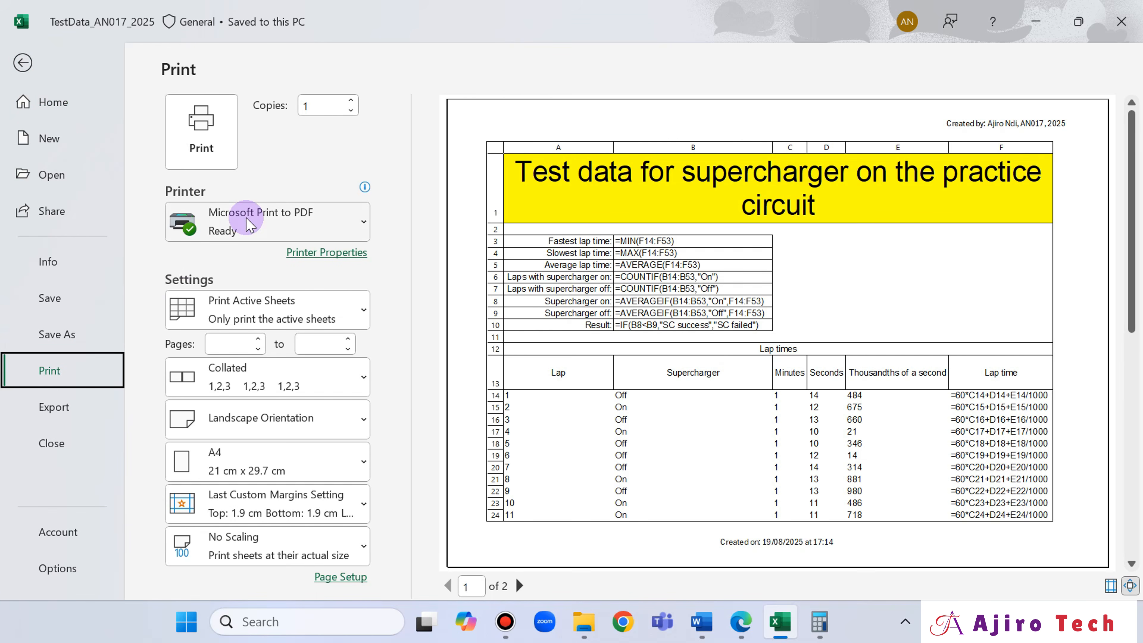
{"action": "left_click", "coordinate": [201, 128]}
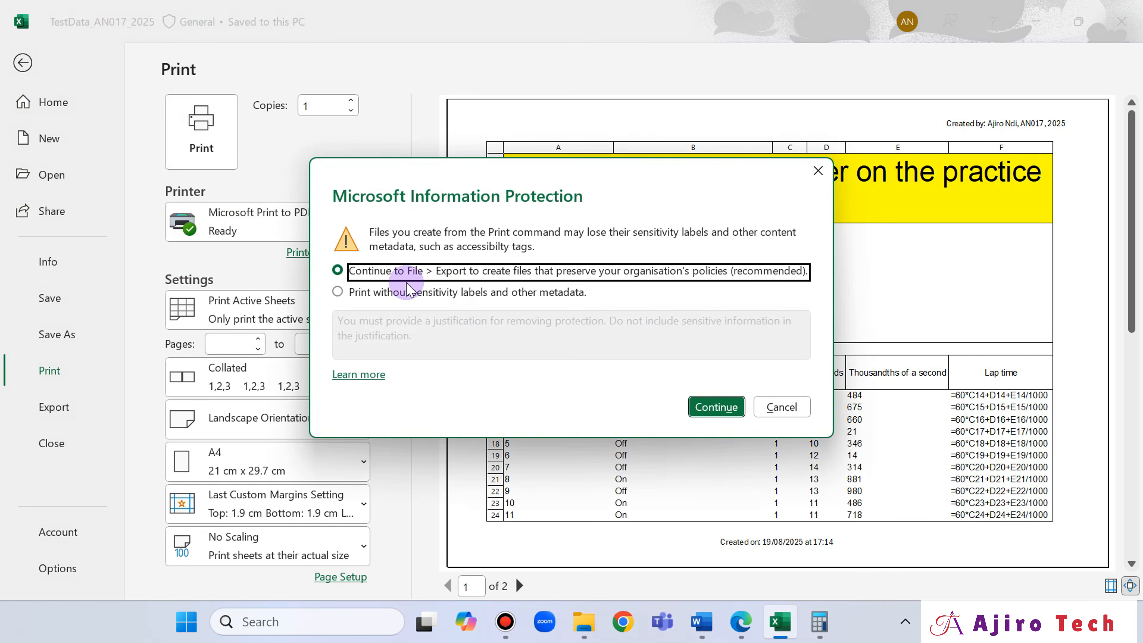
{"action": "left_click", "coordinate": [457, 291]}
{"action": "left_click", "coordinate": [448, 331]}
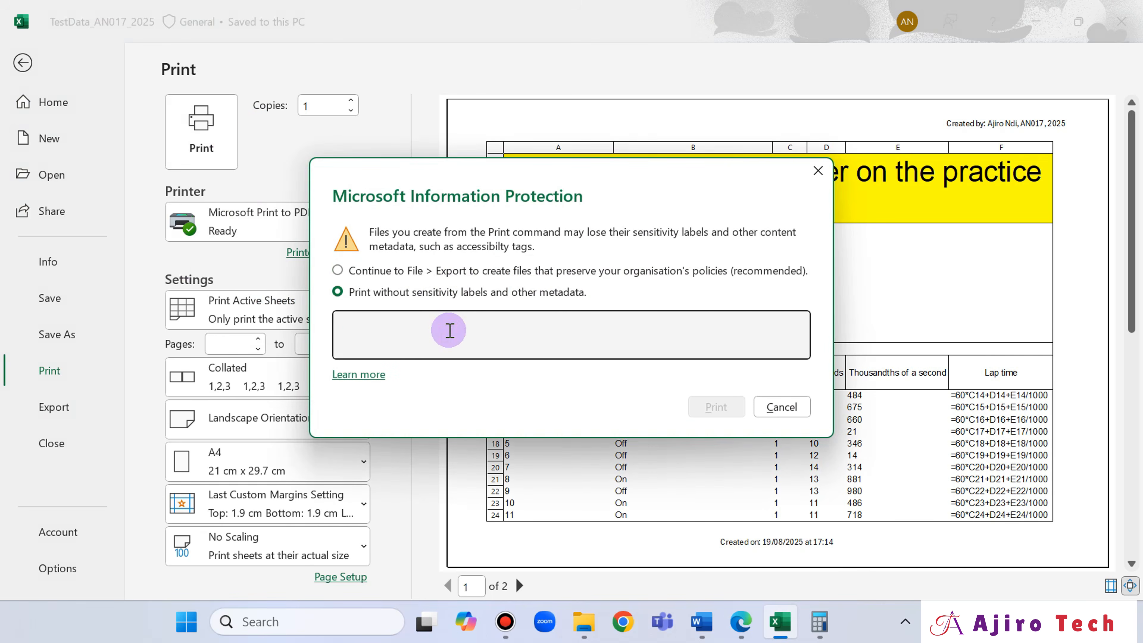
{"action": "type", "text": "Ajiro Tech"}
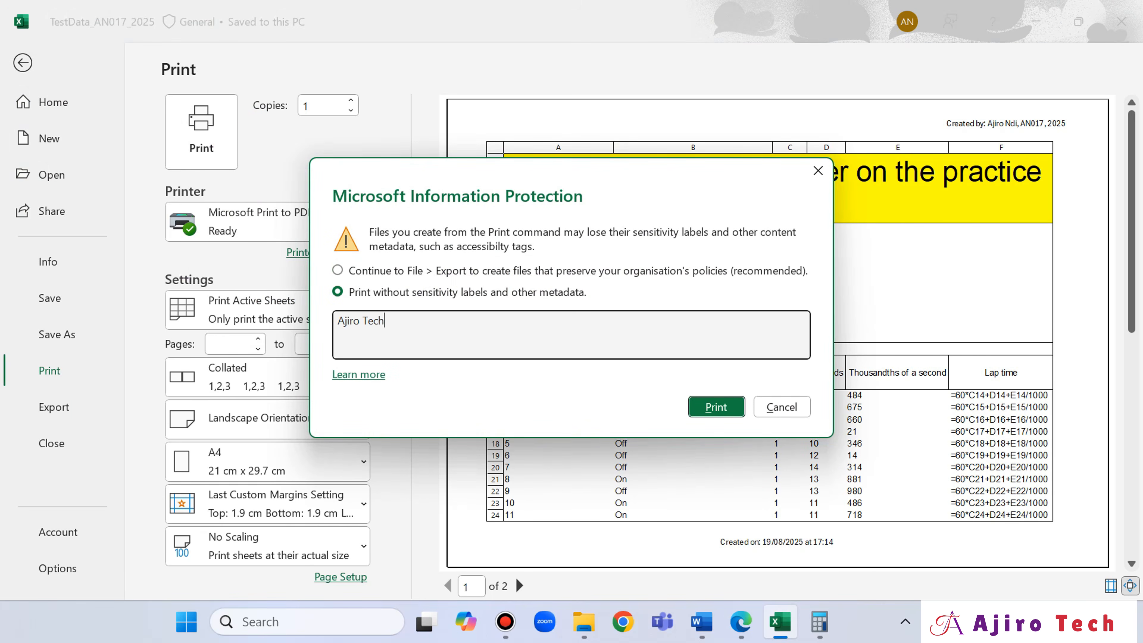
{"action": "left_click", "coordinate": [709, 407]}
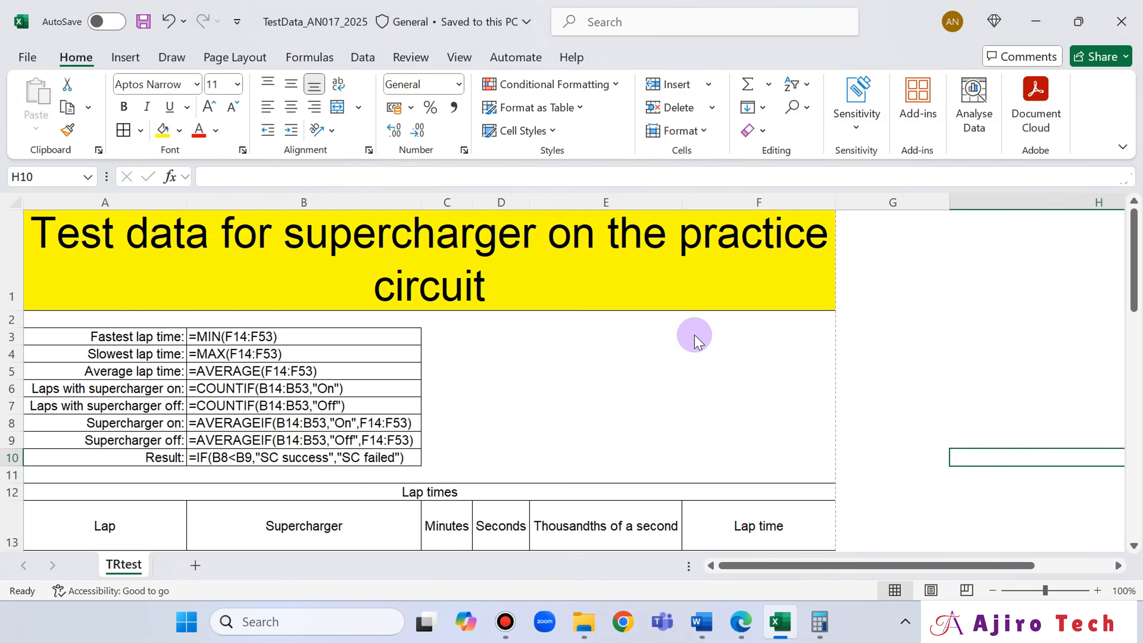
- Save the print output over the existing "Printout of Spreadsheet Formulae" PDF, confirming the replacement
{"action": "left_click", "coordinate": [727, 266]}
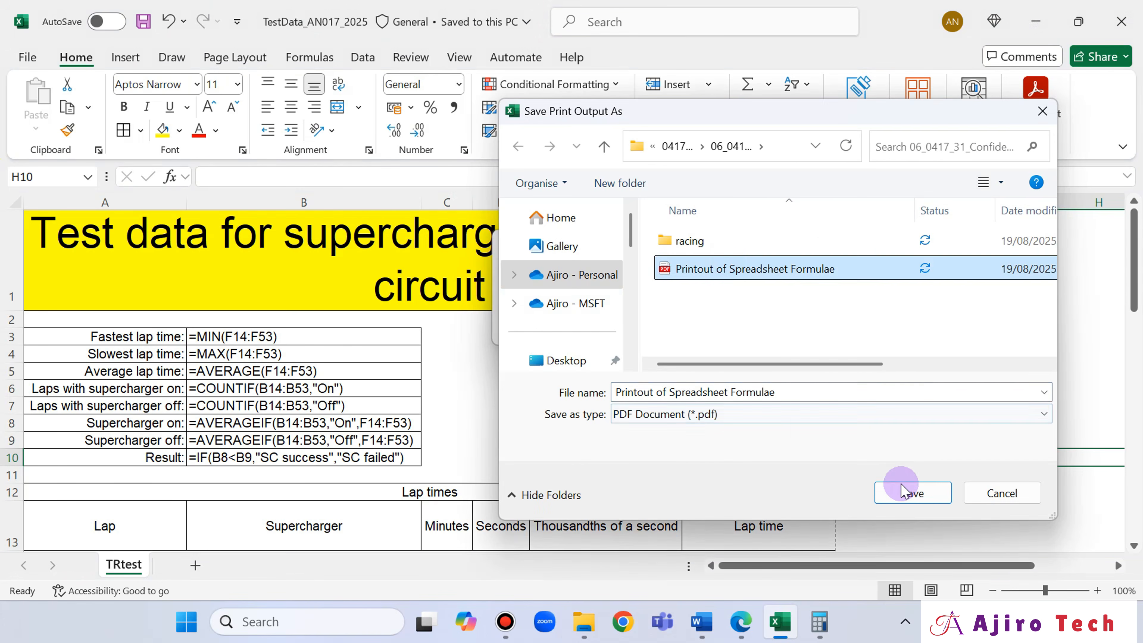
{"action": "left_click", "coordinate": [900, 493]}
{"action": "left_click", "coordinate": [605, 309]}
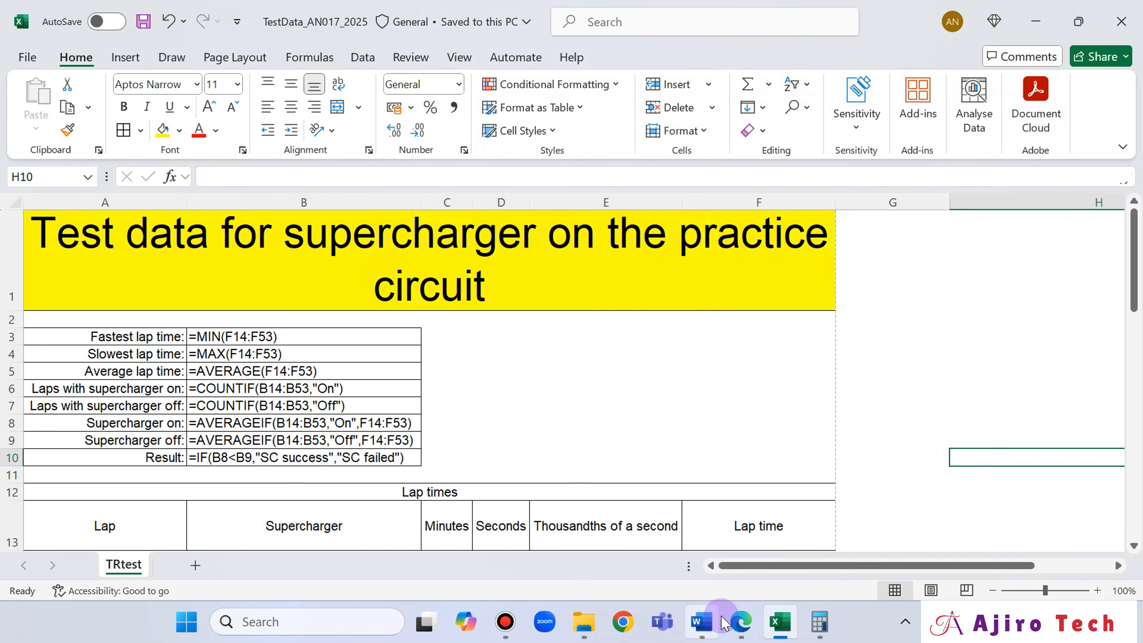
- Switch to Edge, reload the Printout of Spreadsheet Formulae PDF and compare its borders and layout with the spreadsheet above question 15 in the exam paper
{"action": "left_click", "coordinate": [723, 622]}
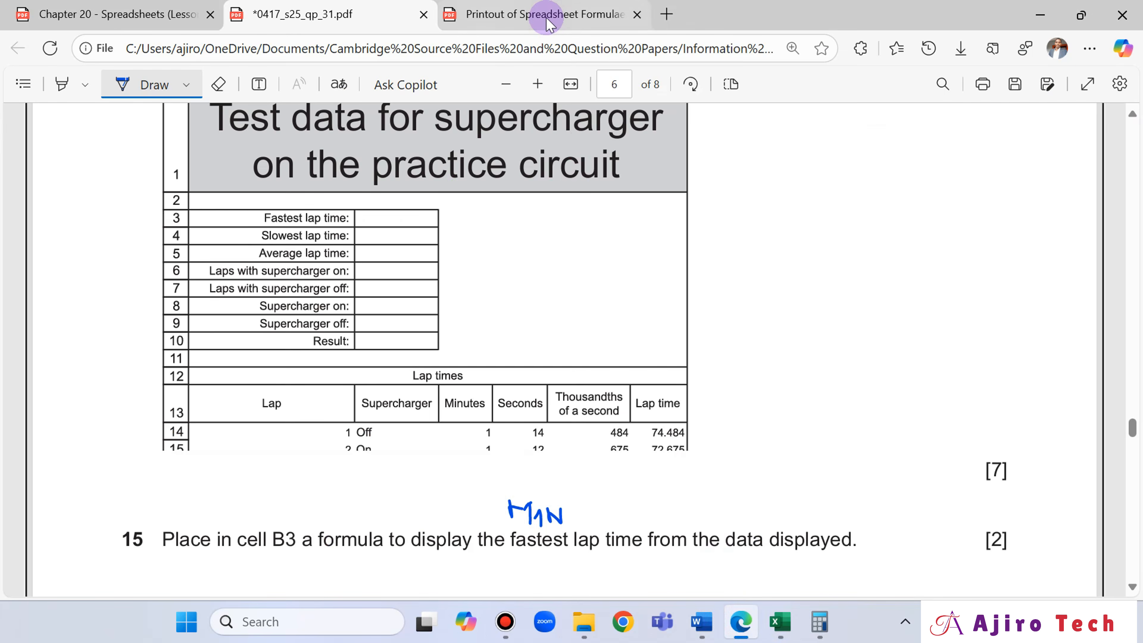
{"action": "left_click", "coordinate": [545, 14]}
{"action": "left_click", "coordinate": [51, 48]}
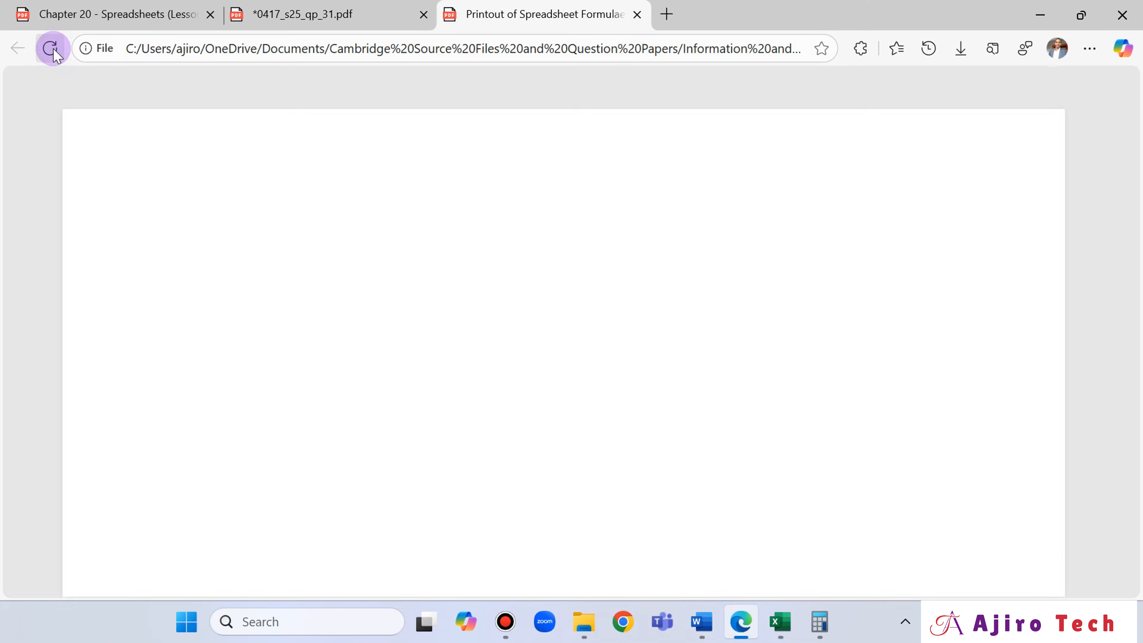
{"action": "scroll", "coordinate": [731, 444], "scroll_direction": "down", "scroll_amount": 2}
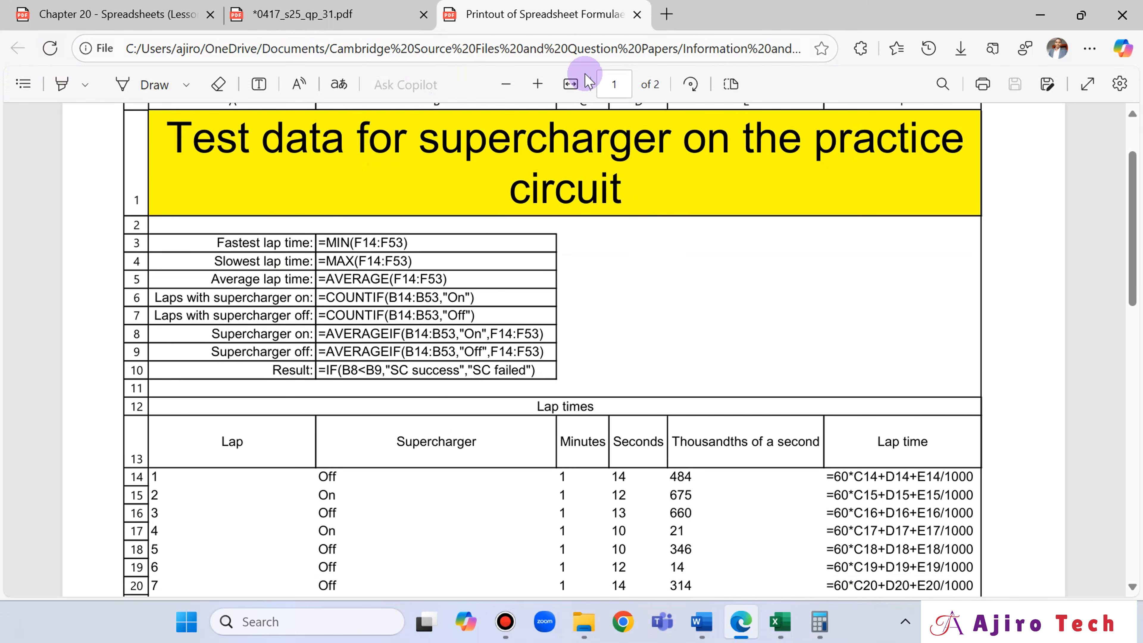
{"action": "left_click", "coordinate": [337, 16]}
{"action": "left_click", "coordinate": [487, 7]}
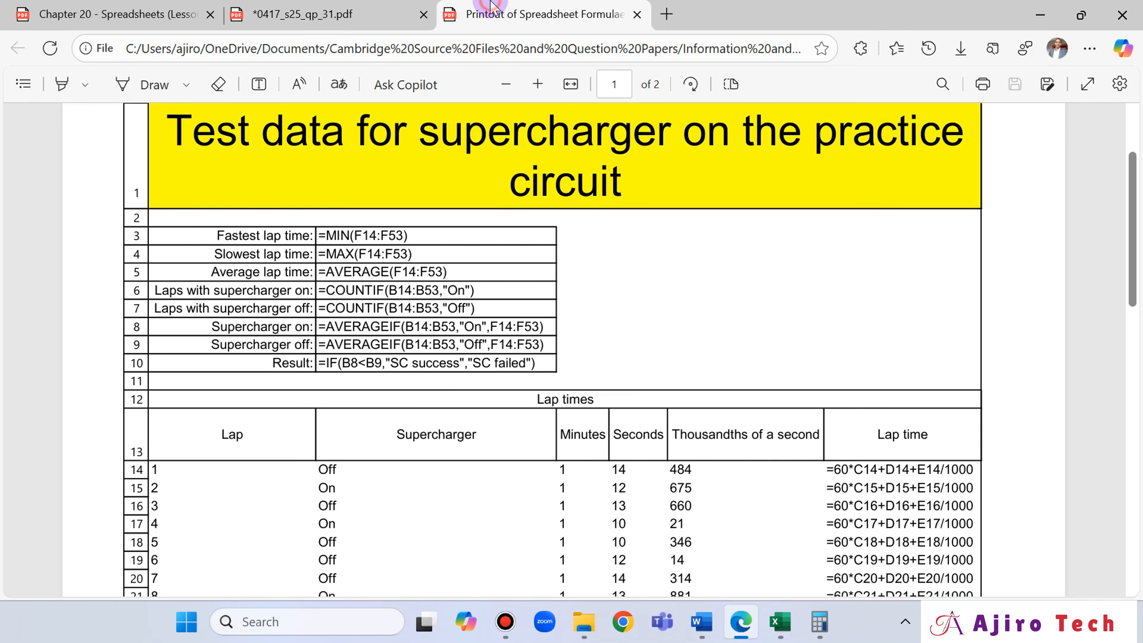
{"action": "left_click", "coordinate": [369, 13]}
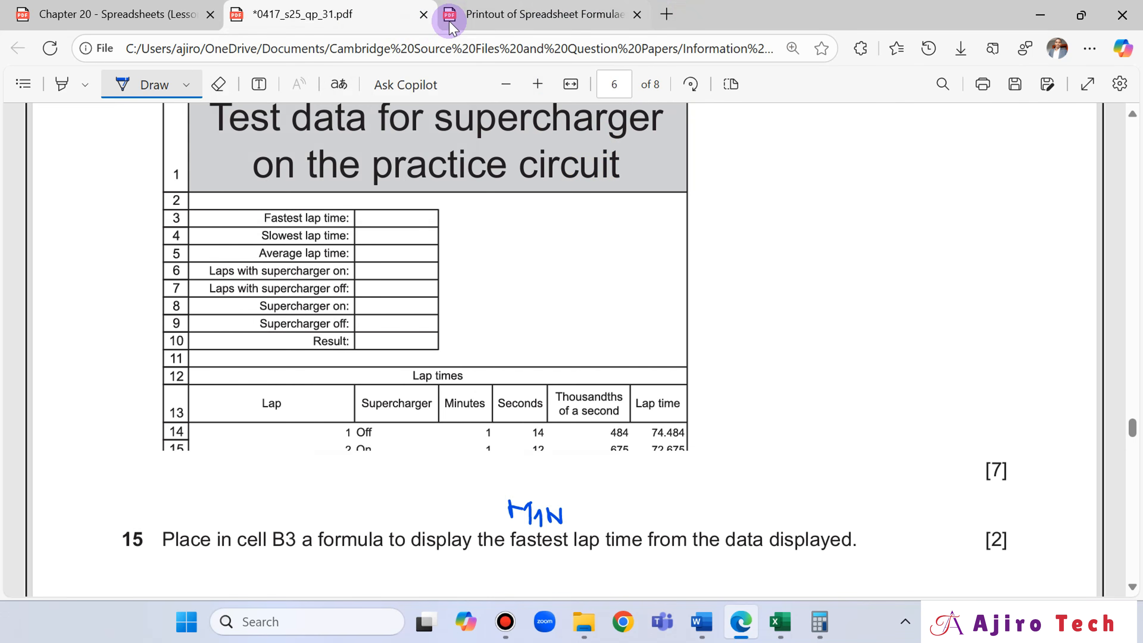
{"action": "left_click", "coordinate": [549, 6]}
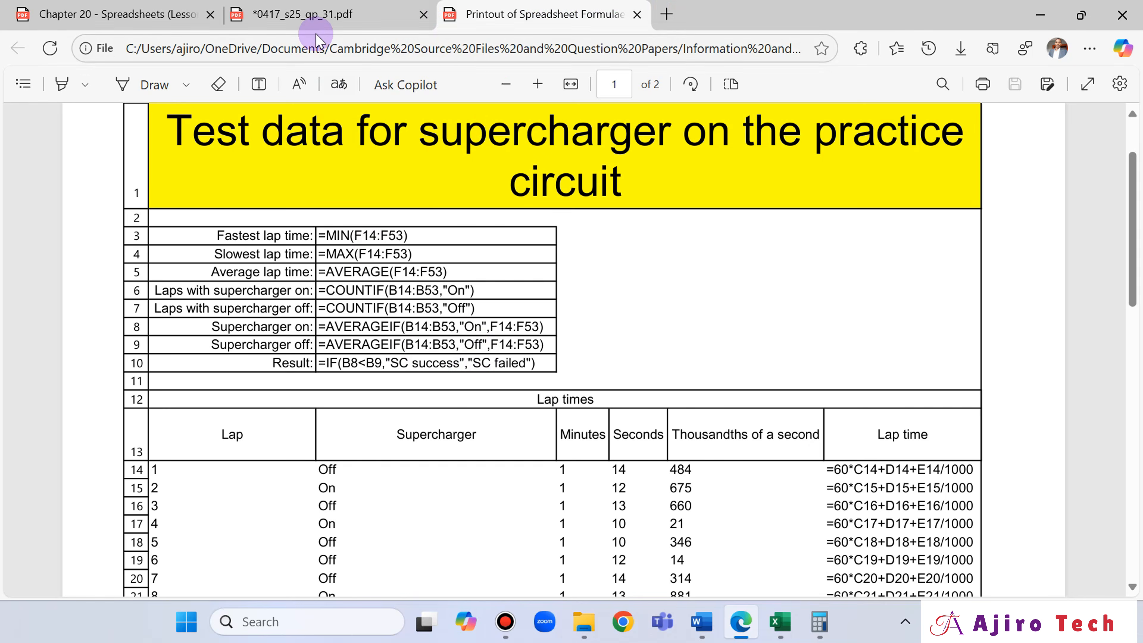
{"action": "left_click", "coordinate": [318, 22]}
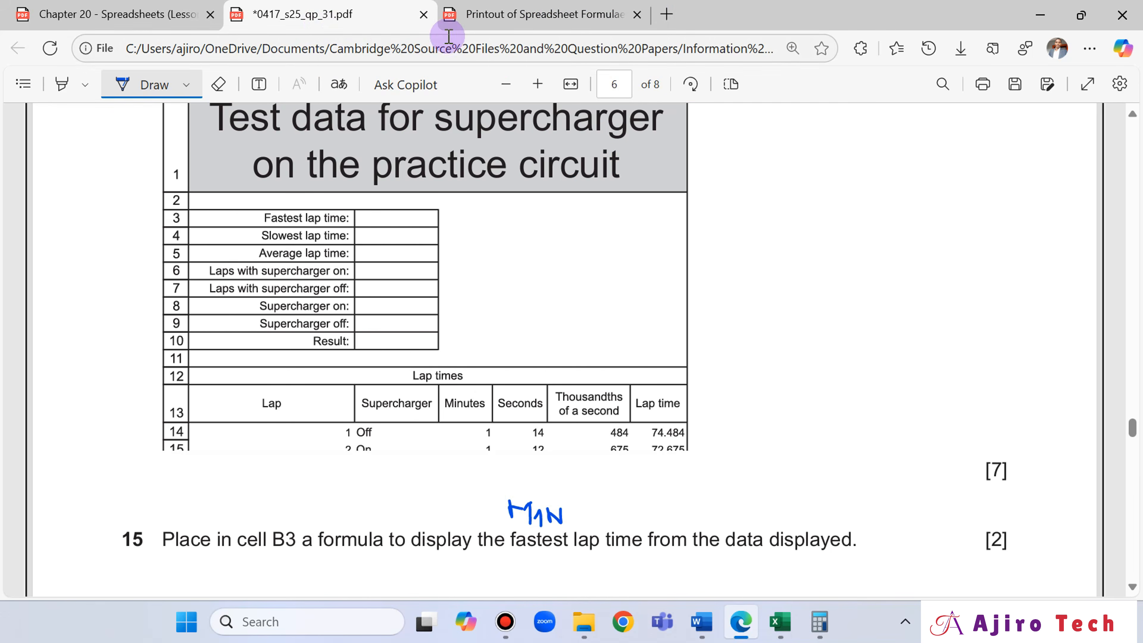
{"action": "left_click", "coordinate": [480, 20]}
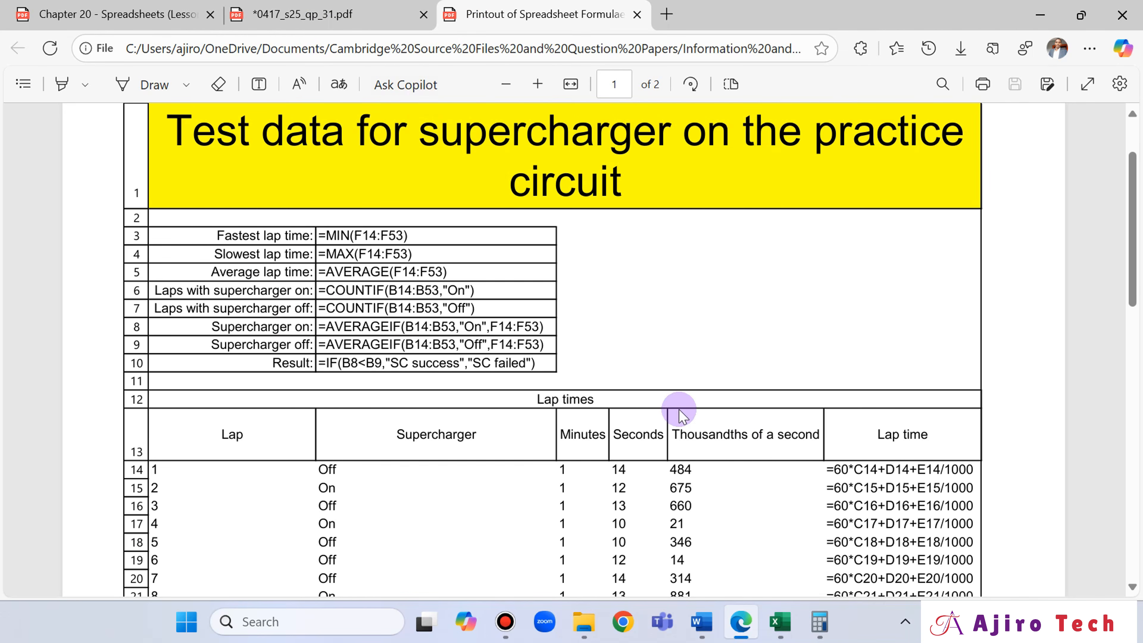
- Check the worksheet's borders in Excel, then recheck the exam paper's layout and the formulae printout's first page in Edge
{"action": "left_click", "coordinate": [780, 626]}
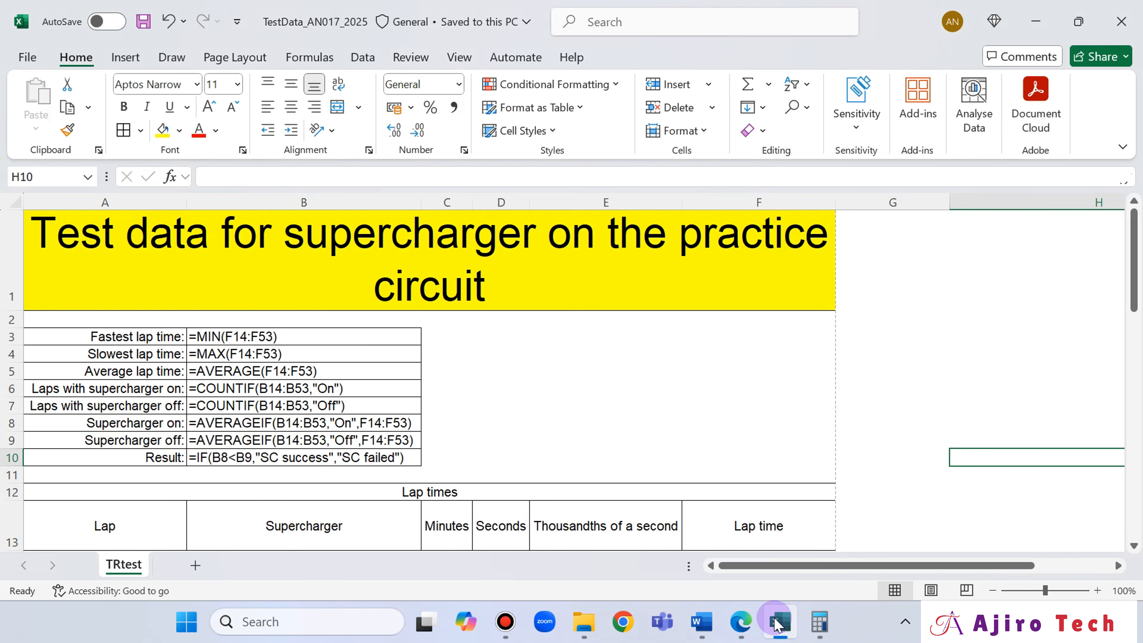
{"action": "scroll", "coordinate": [594, 390], "scroll_direction": "down", "scroll_amount": 1}
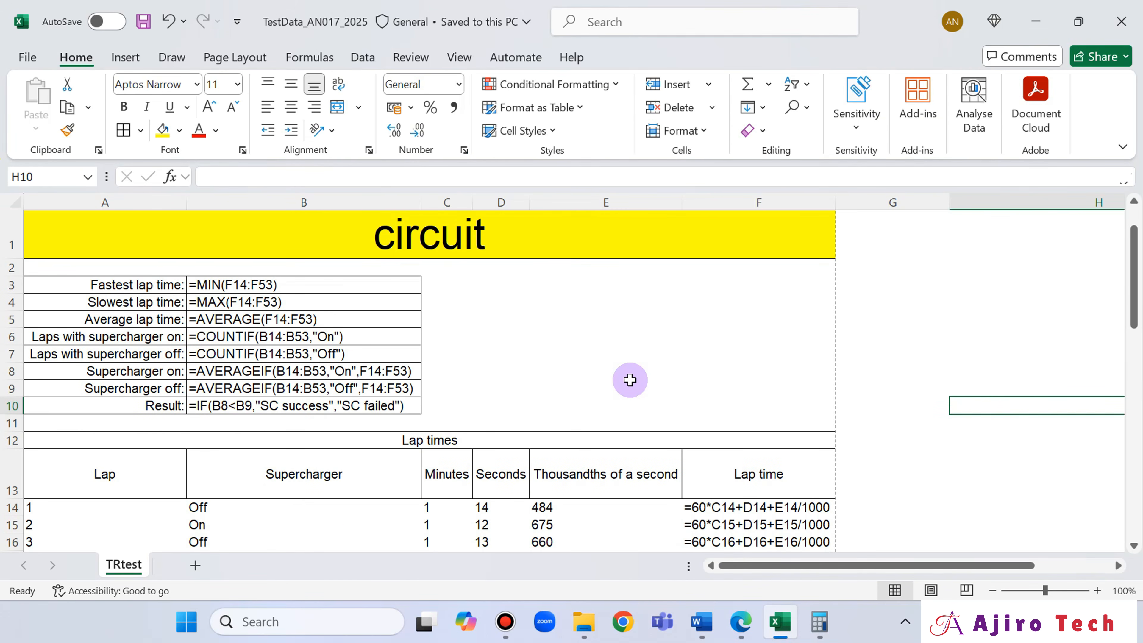
{"action": "scroll", "coordinate": [633, 377], "scroll_direction": "up", "scroll_amount": 1}
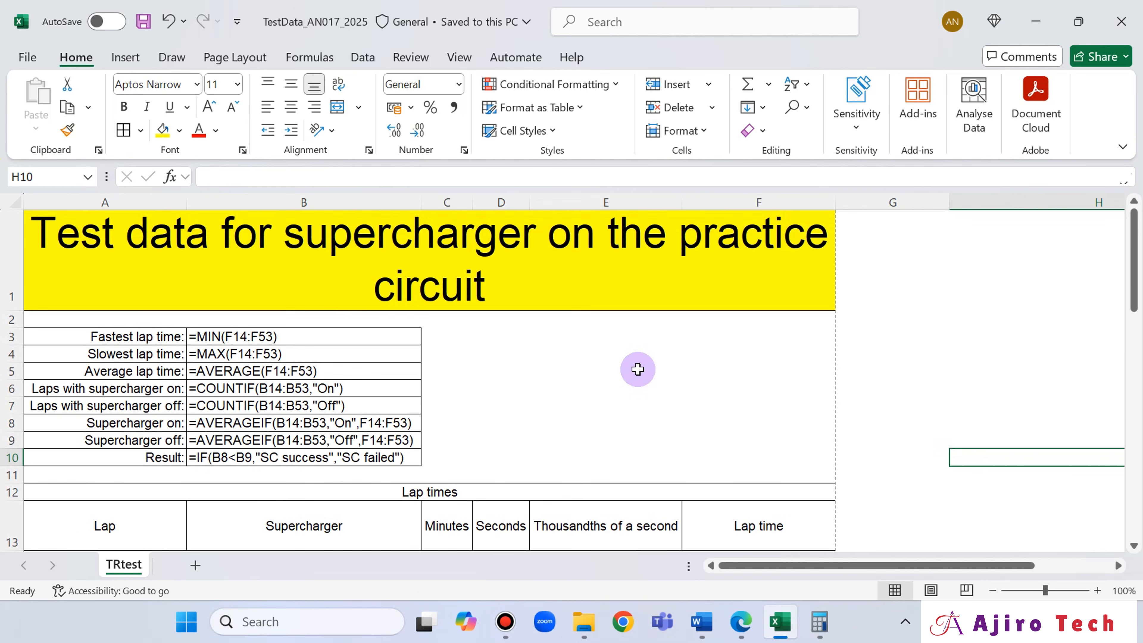
{"action": "scroll", "coordinate": [637, 369], "scroll_direction": "down", "scroll_amount": 1}
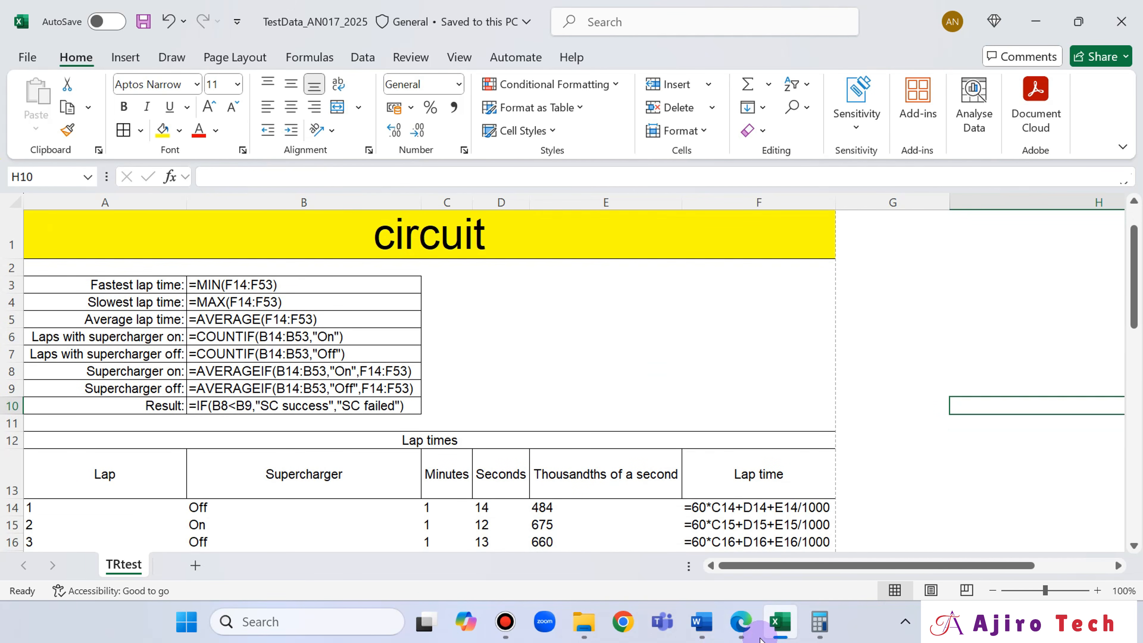
{"action": "left_click", "coordinate": [742, 621]}
{"action": "left_click", "coordinate": [340, 16]}
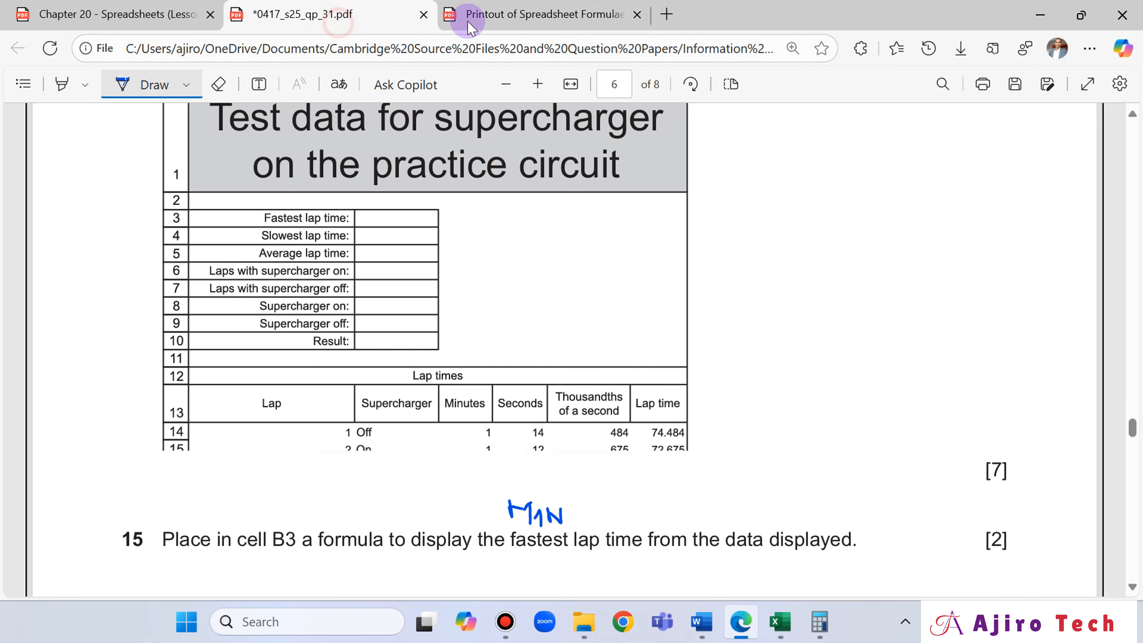
{"action": "left_click", "coordinate": [540, 14]}
{"action": "scroll", "coordinate": [875, 373], "scroll_direction": "down", "scroll_amount": 15}
{"action": "scroll", "coordinate": [879, 374], "scroll_direction": "up", "scroll_amount": 15}
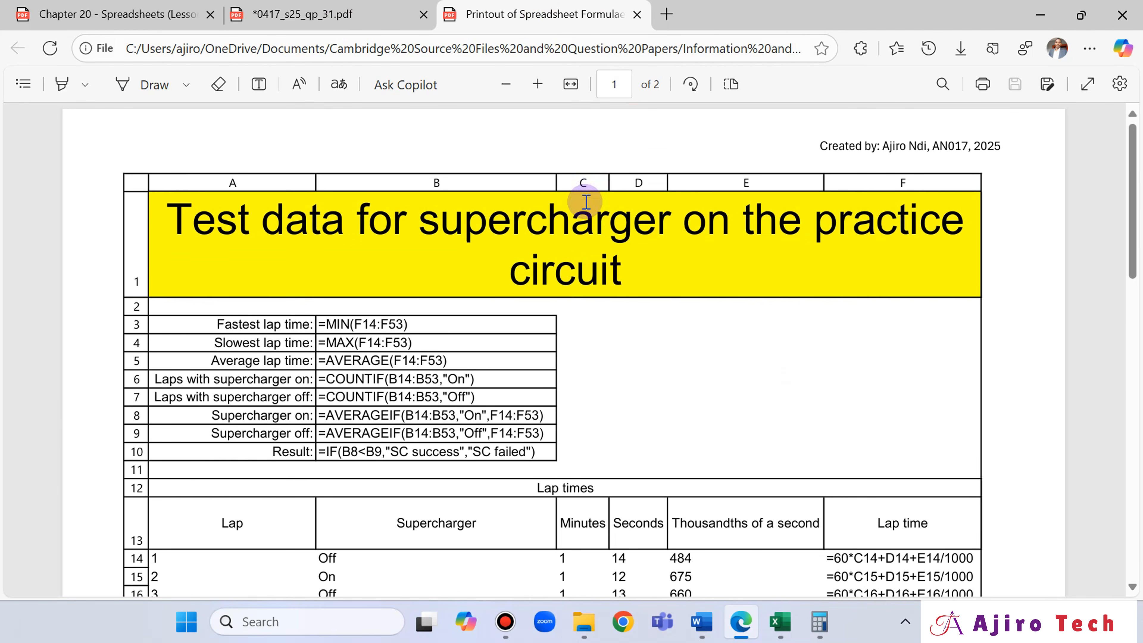
- Review the printing requirements in questions 23 and 24 of the exam paper, and switch the Excel worksheet from formulae to values view
{"action": "left_click", "coordinate": [319, 14]}
{"action": "scroll", "coordinate": [526, 349], "scroll_direction": "down", "scroll_amount": 1}
{"action": "scroll", "coordinate": [533, 343], "scroll_direction": "down", "scroll_amount": 20}
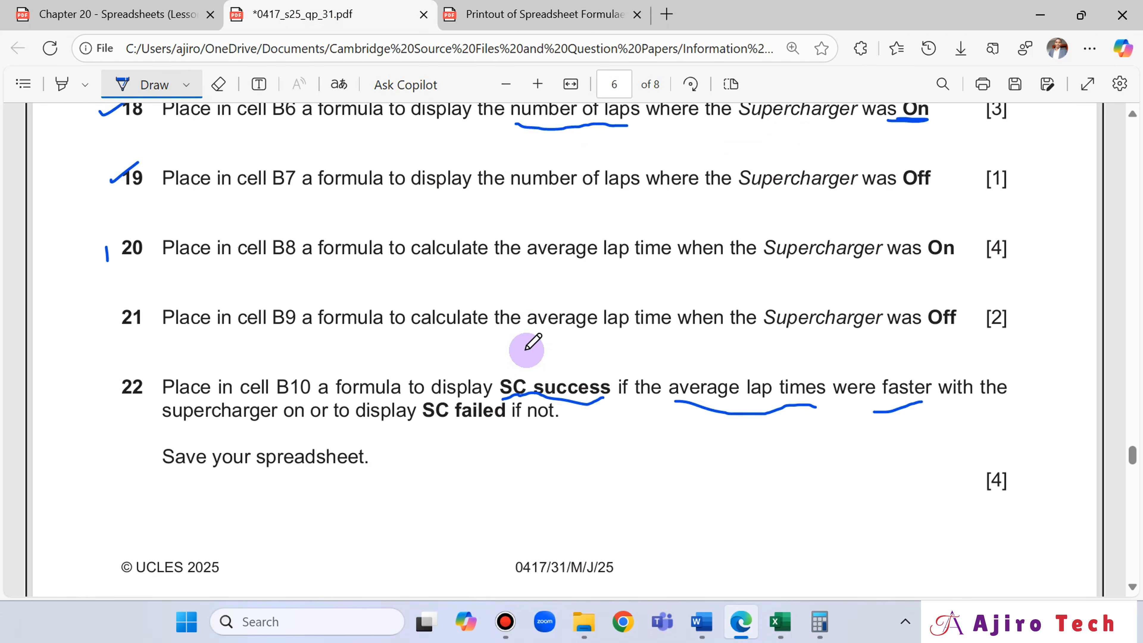
{"action": "scroll", "coordinate": [528, 350], "scroll_direction": "up", "scroll_amount": 8}
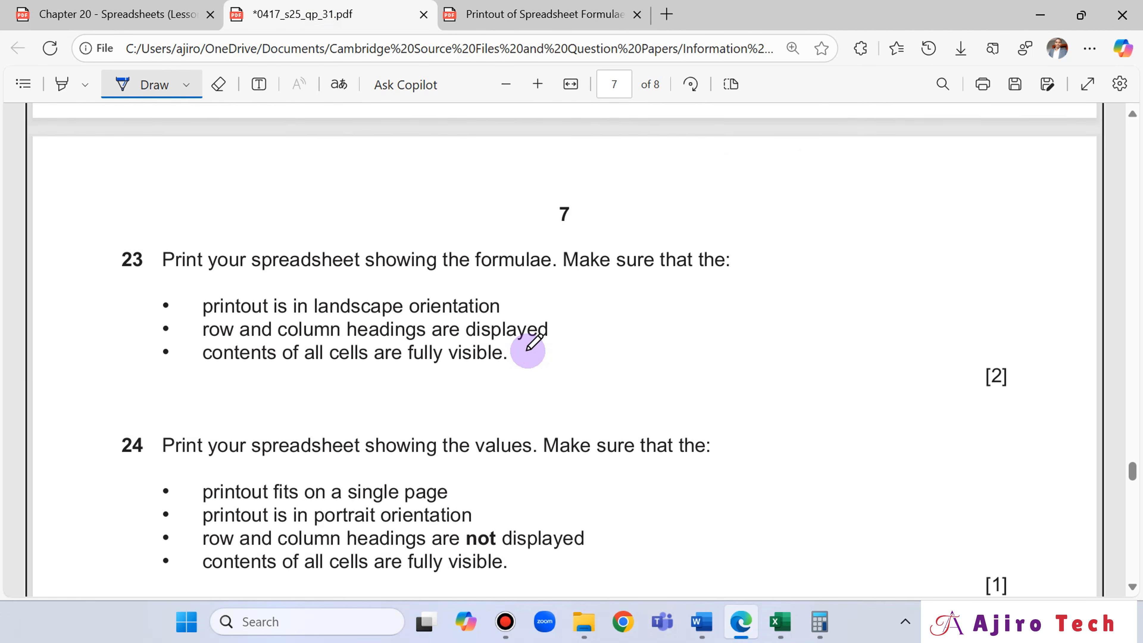
{"action": "scroll", "coordinate": [528, 350], "scroll_direction": "down", "scroll_amount": 2}
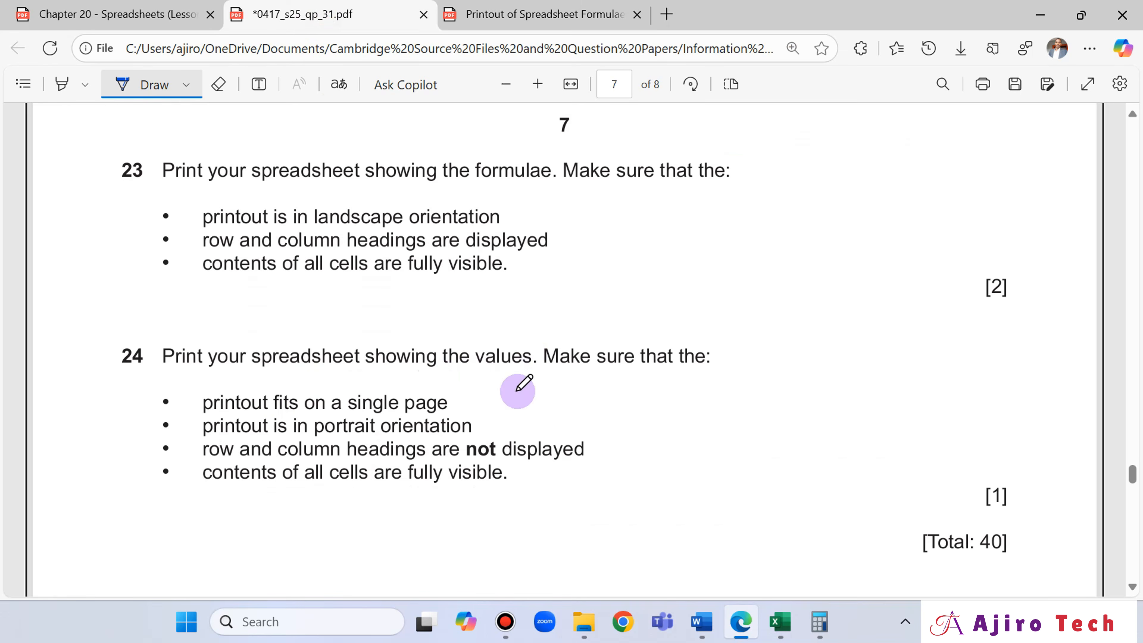
{"action": "left_click", "coordinate": [780, 621]}
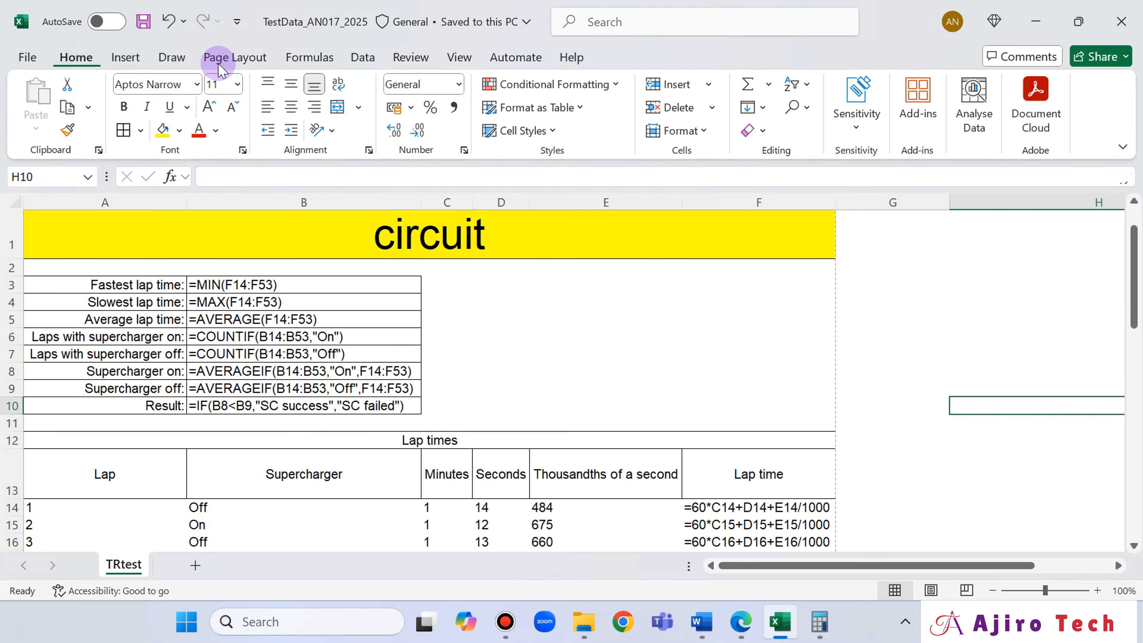
{"action": "left_click", "coordinate": [315, 58]}
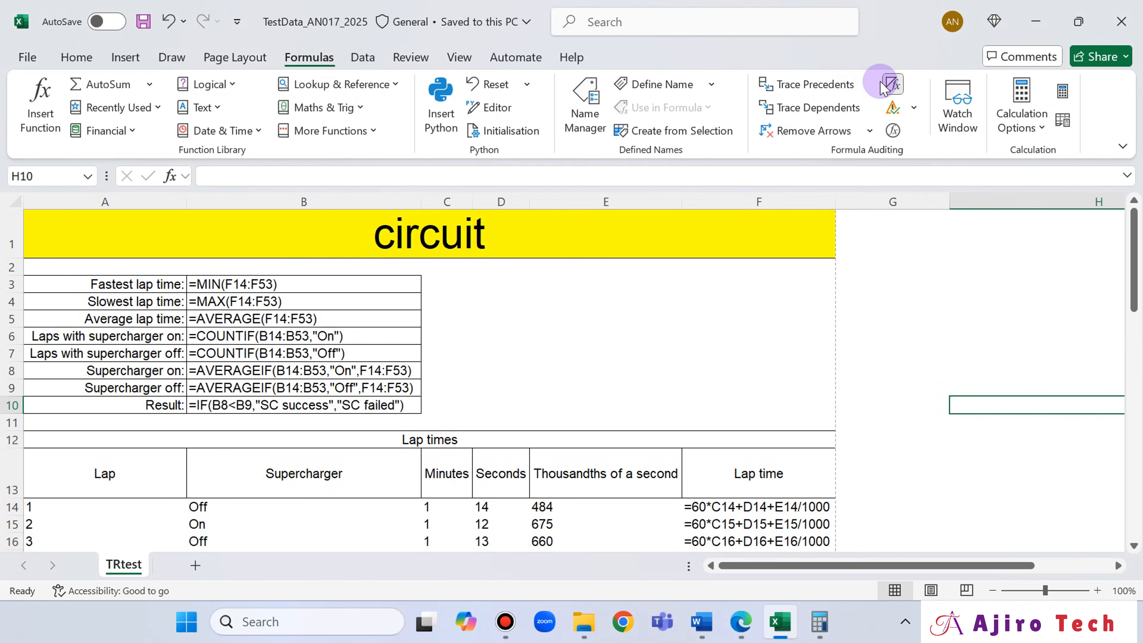
{"action": "left_click", "coordinate": [892, 84]}
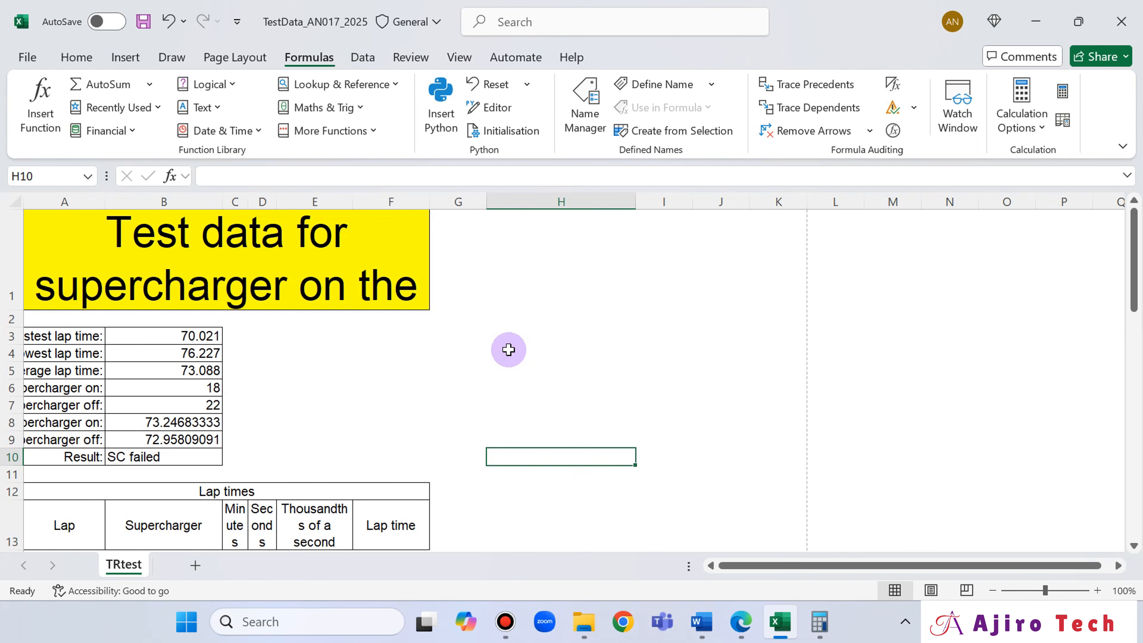
- Autofit the widths of all worksheet columns to their contents
{"action": "left_click", "coordinate": [19, 201]}
{"action": "double_click", "coordinate": [108, 201]}
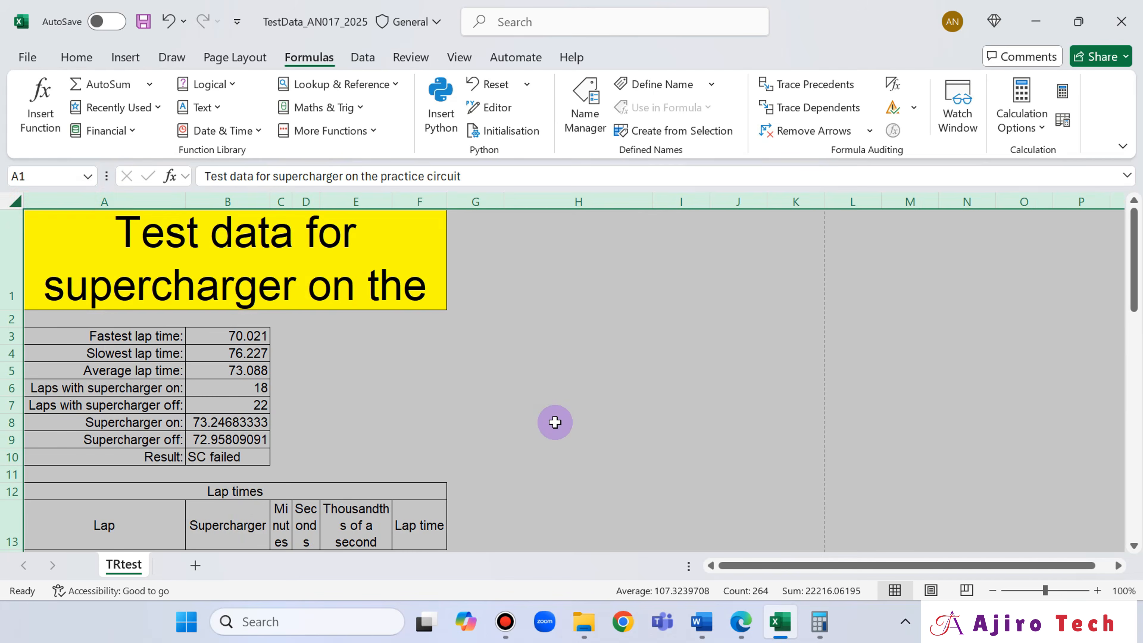
{"action": "left_click", "coordinate": [554, 422]}
{"action": "scroll", "coordinate": [367, 446], "scroll_direction": "down", "scroll_amount": 1}
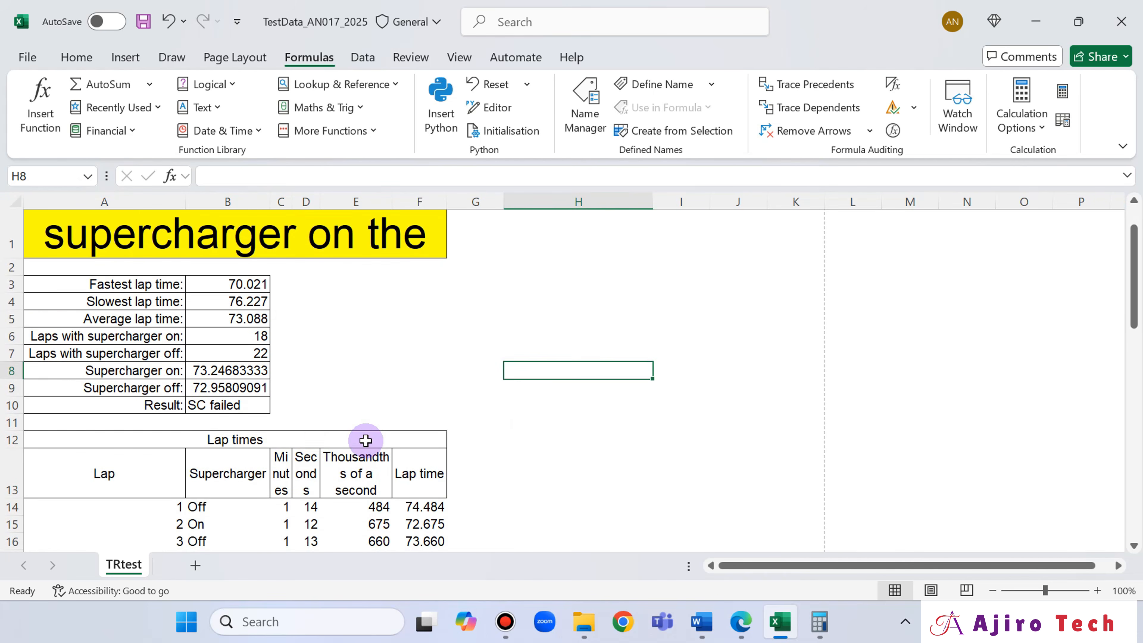
- Widen columns C to F so the row 13 headings no longer split within words and "Thousandths of a second" wraps onto two lines
{"action": "left_click_drag", "start_coordinate": [291, 205], "coordinate": [379, 199]}
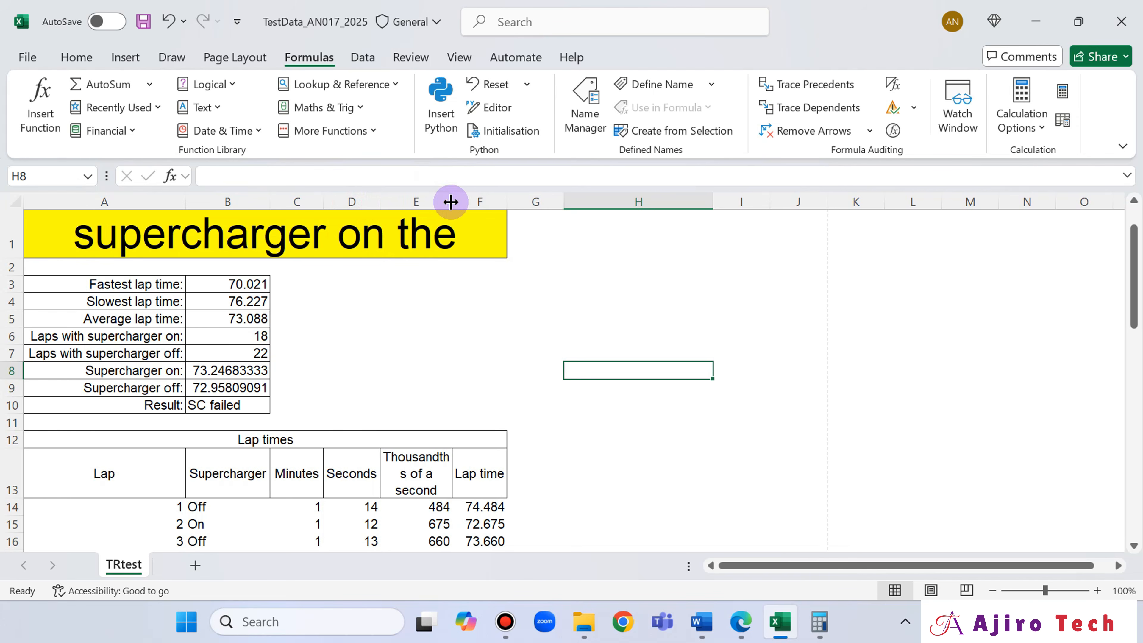
{"action": "left_click_drag", "start_coordinate": [450, 202], "coordinate": [528, 199]}
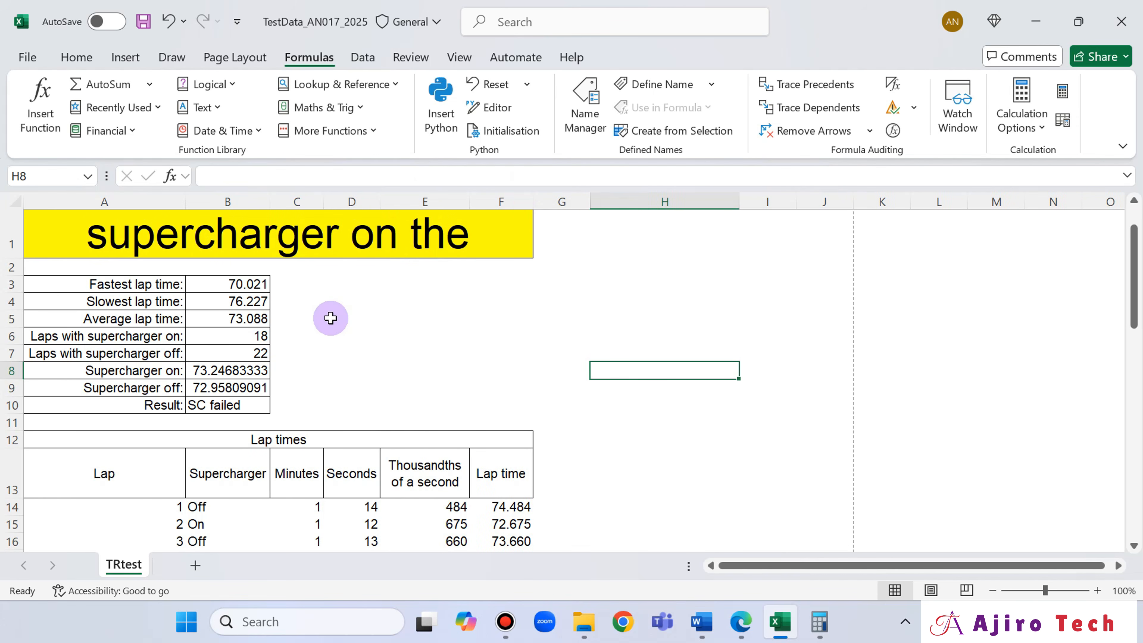
{"action": "scroll", "coordinate": [378, 345], "scroll_direction": "up", "scroll_amount": 1}
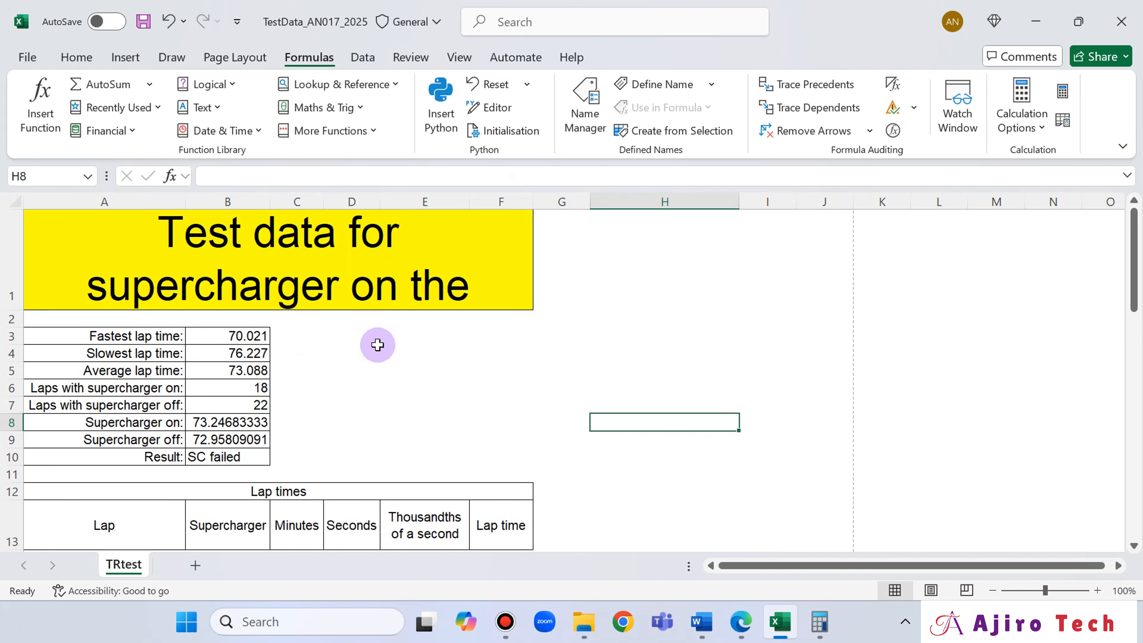
{"action": "scroll", "coordinate": [378, 345], "scroll_direction": "down", "scroll_amount": 3}
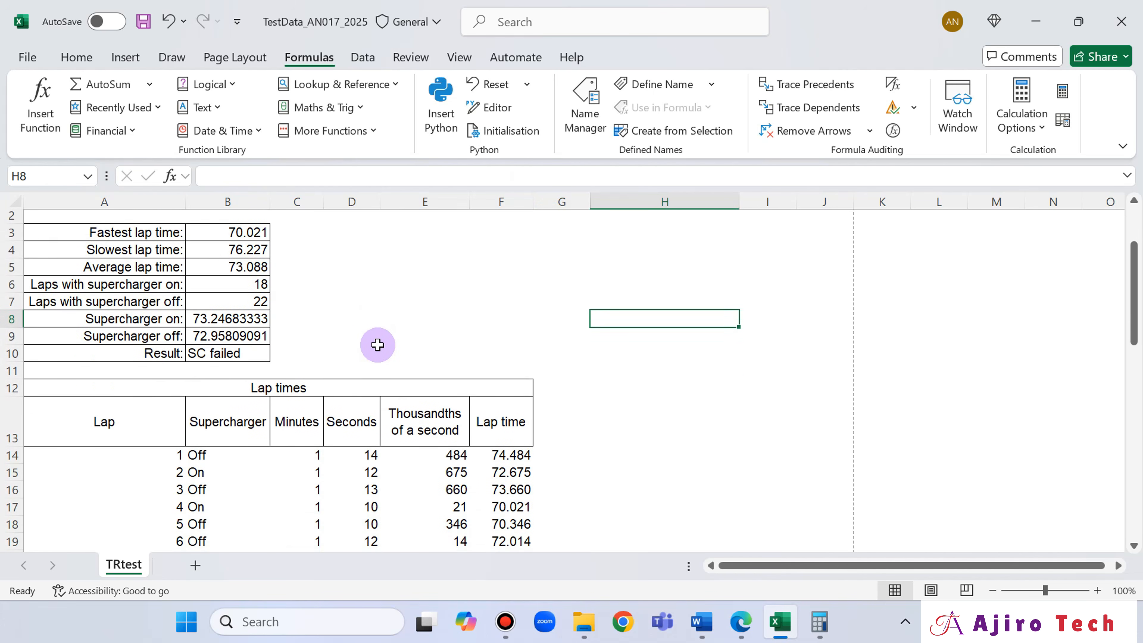
{"action": "scroll", "coordinate": [377, 345], "scroll_direction": "up", "scroll_amount": 3}
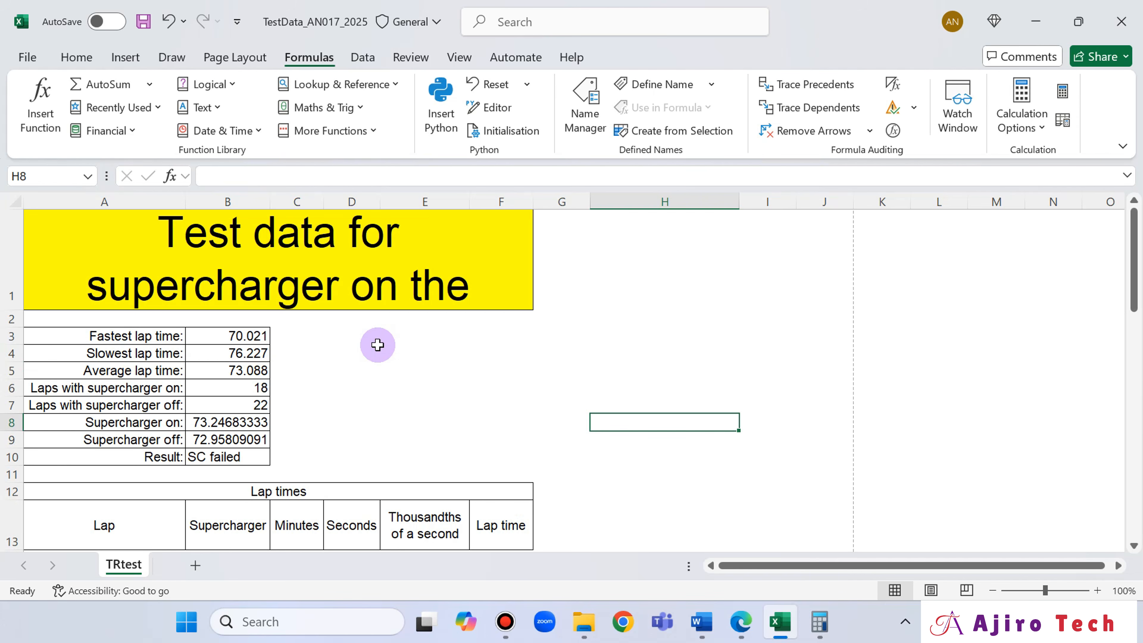
- Widen column A so the title wraps onto two lines, and widen columns B, C and D slightly to match the exam paper's layout
{"action": "left_click_drag", "start_coordinate": [185, 202], "coordinate": [195, 202]}
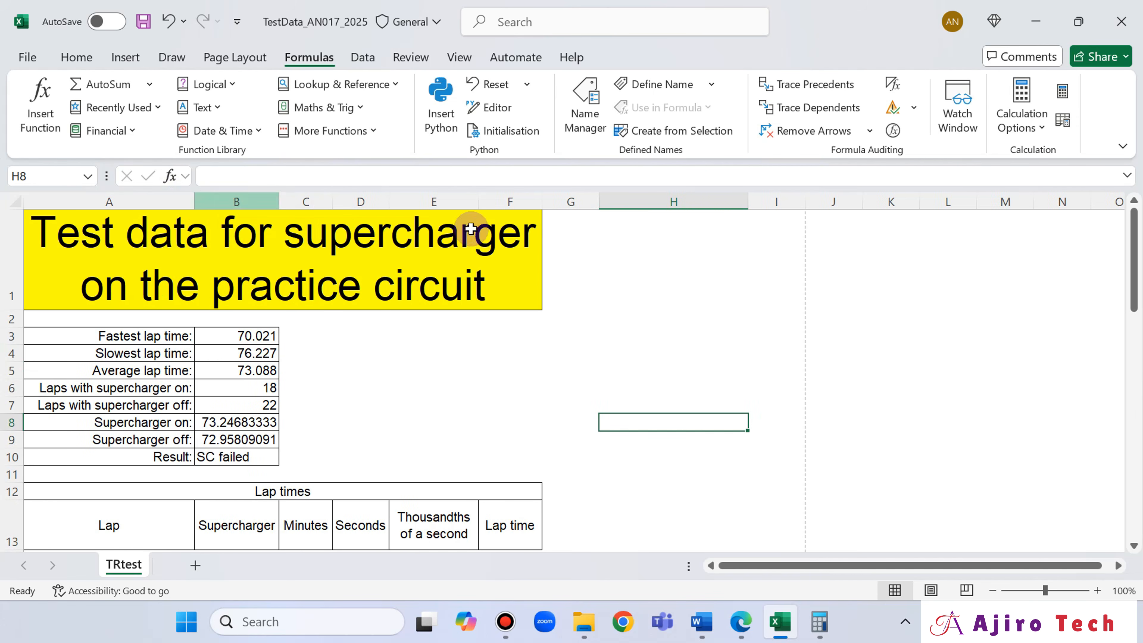
{"action": "scroll", "coordinate": [566, 398], "scroll_direction": "down", "scroll_amount": 1}
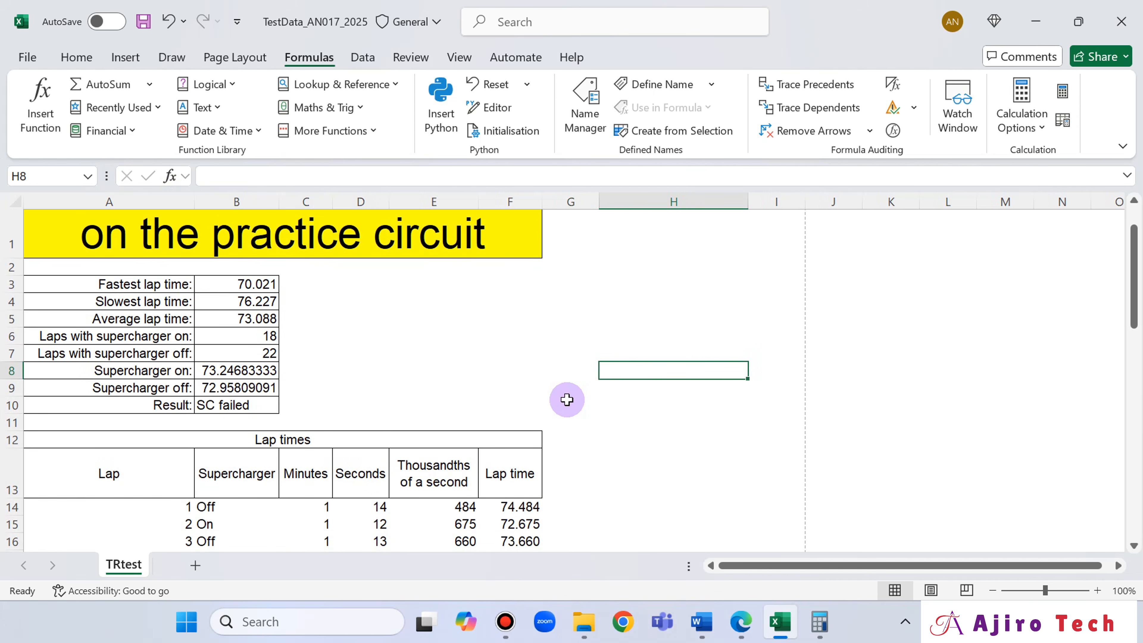
{"action": "left_click", "coordinate": [744, 620]}
{"action": "scroll", "coordinate": [692, 392], "scroll_direction": "up", "scroll_amount": 10}
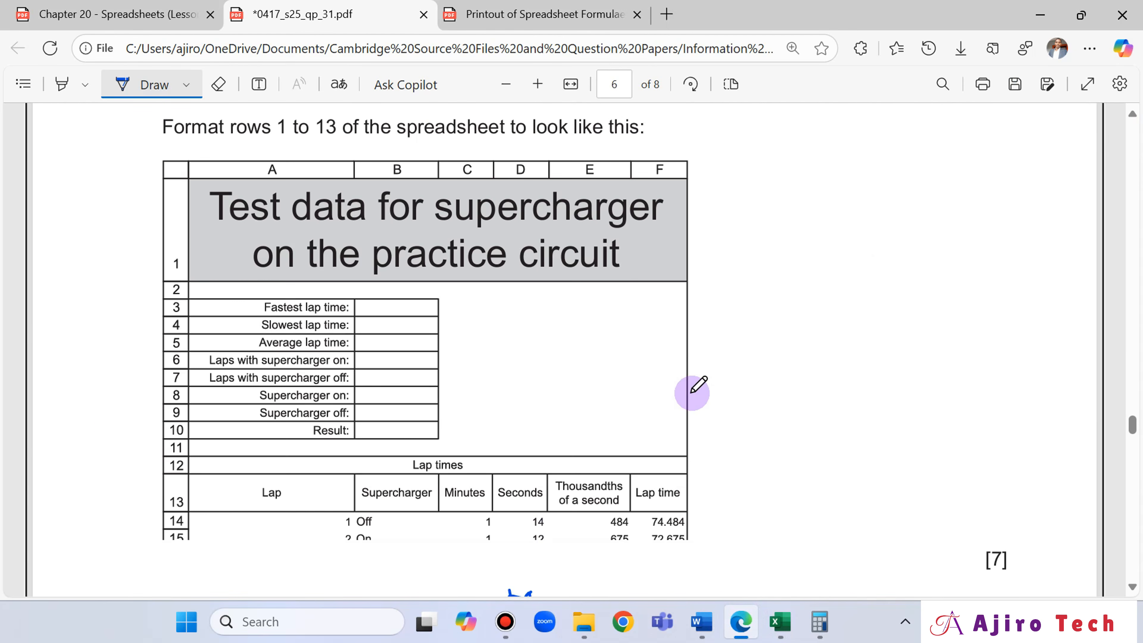
{"action": "left_click", "coordinate": [750, 631]}
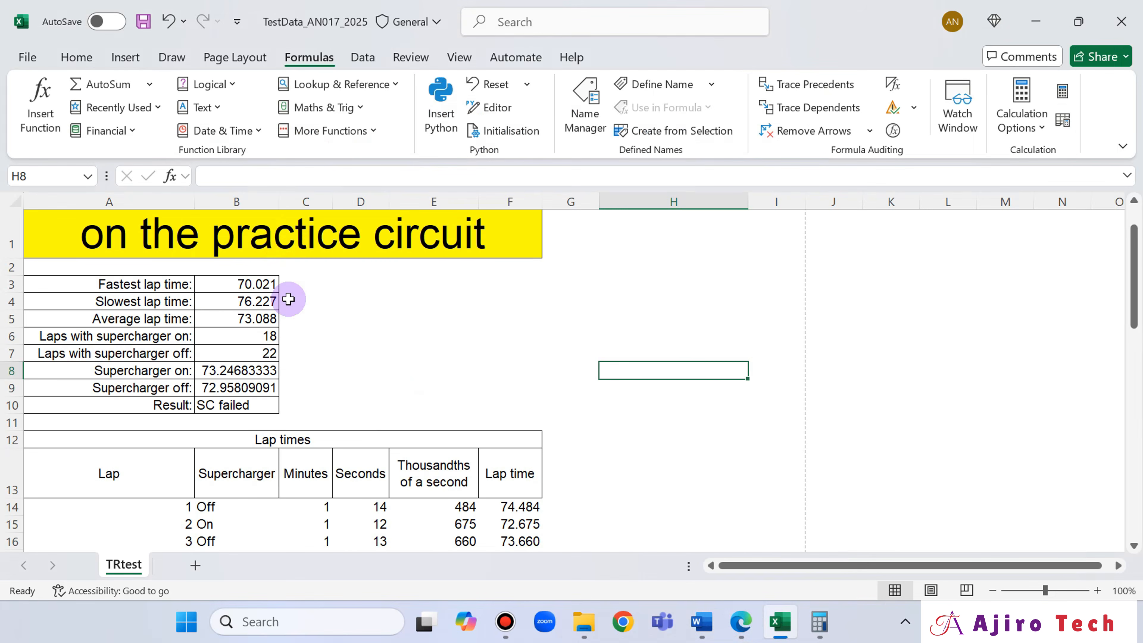
{"action": "left_click_drag", "start_coordinate": [283, 204], "coordinate": [409, 200]}
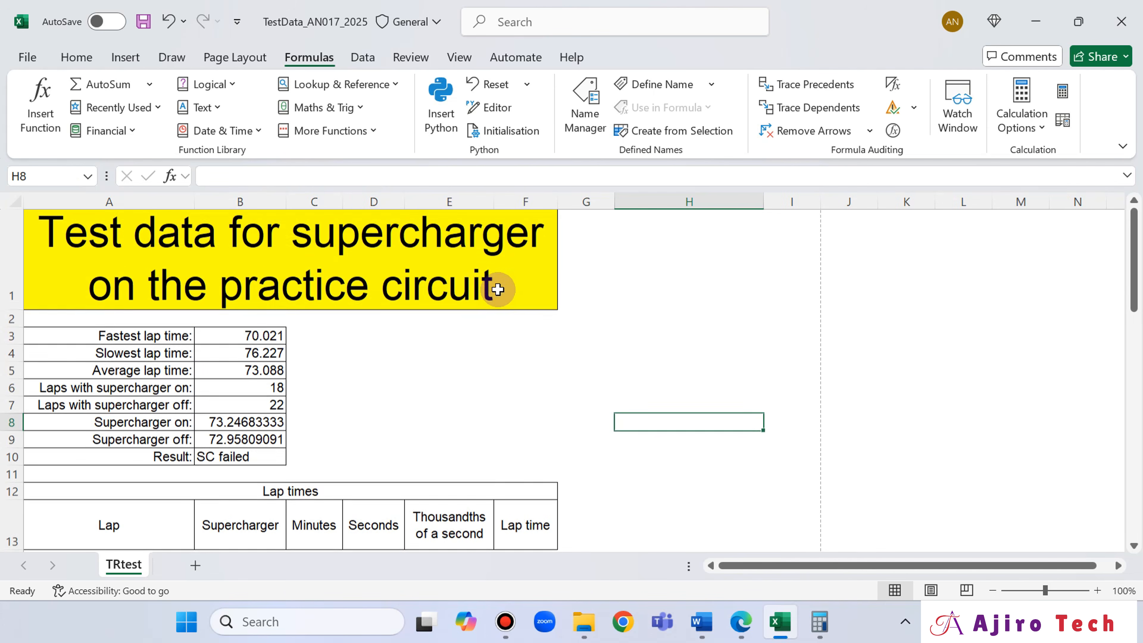
- Compare the sheet with the exam paper's layout, and slightly widen column F and narrow column E
{"action": "left_click", "coordinate": [734, 626]}
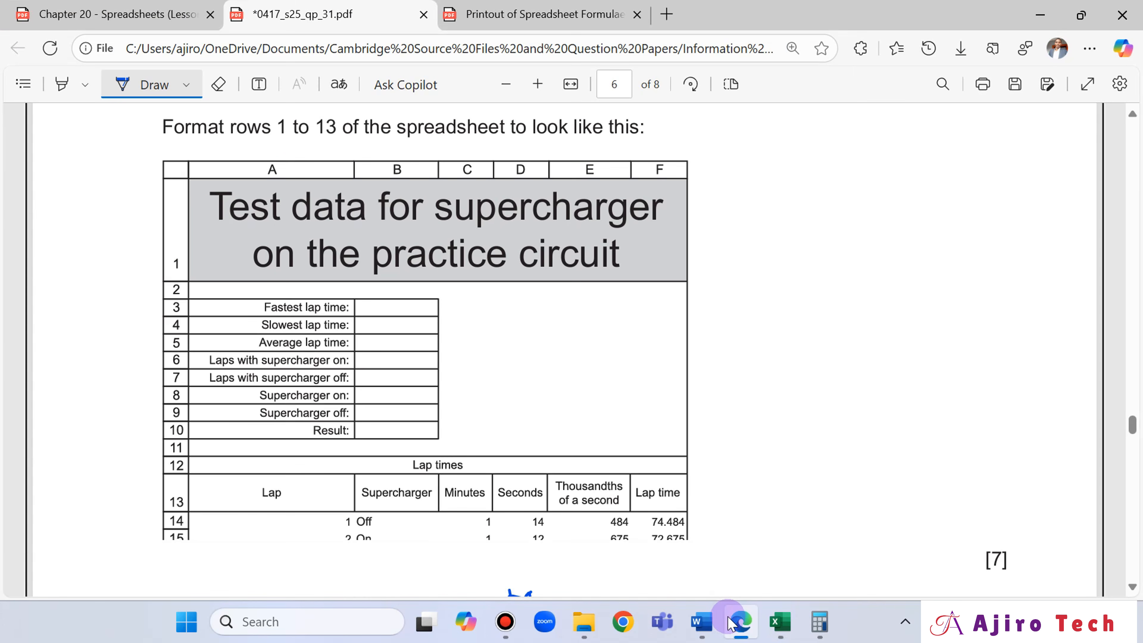
{"action": "left_click", "coordinate": [733, 626]}
{"action": "left_click", "coordinate": [732, 625]}
{"action": "left_click", "coordinate": [733, 625]}
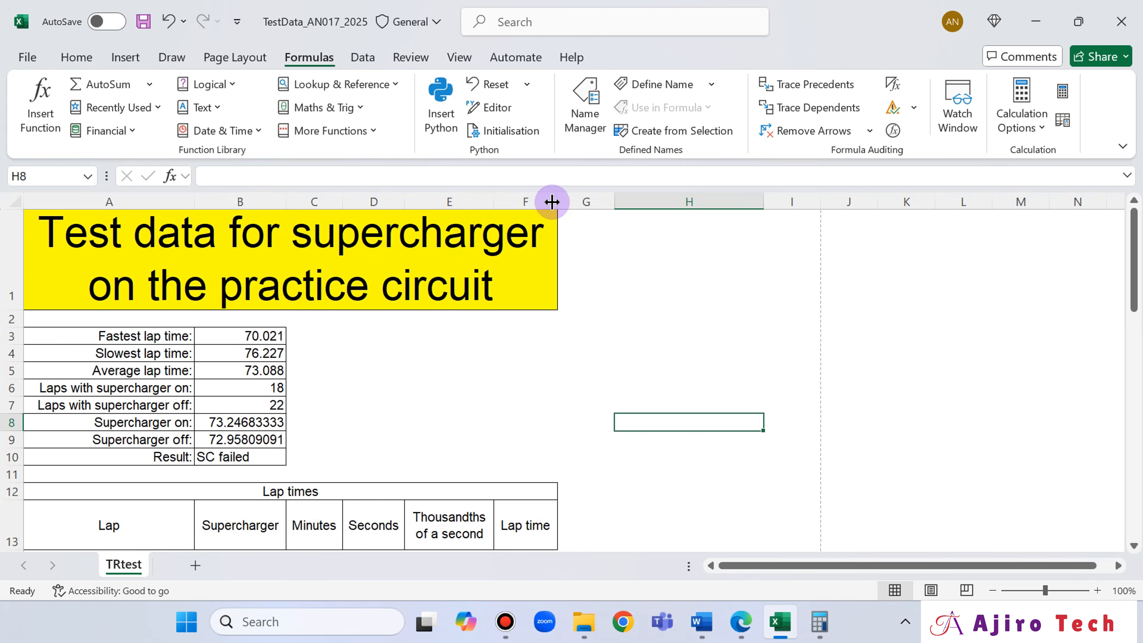
{"action": "left_click_drag", "start_coordinate": [553, 201], "coordinate": [554, 201]}
{"action": "scroll", "coordinate": [685, 384], "scroll_direction": "down", "scroll_amount": 1}
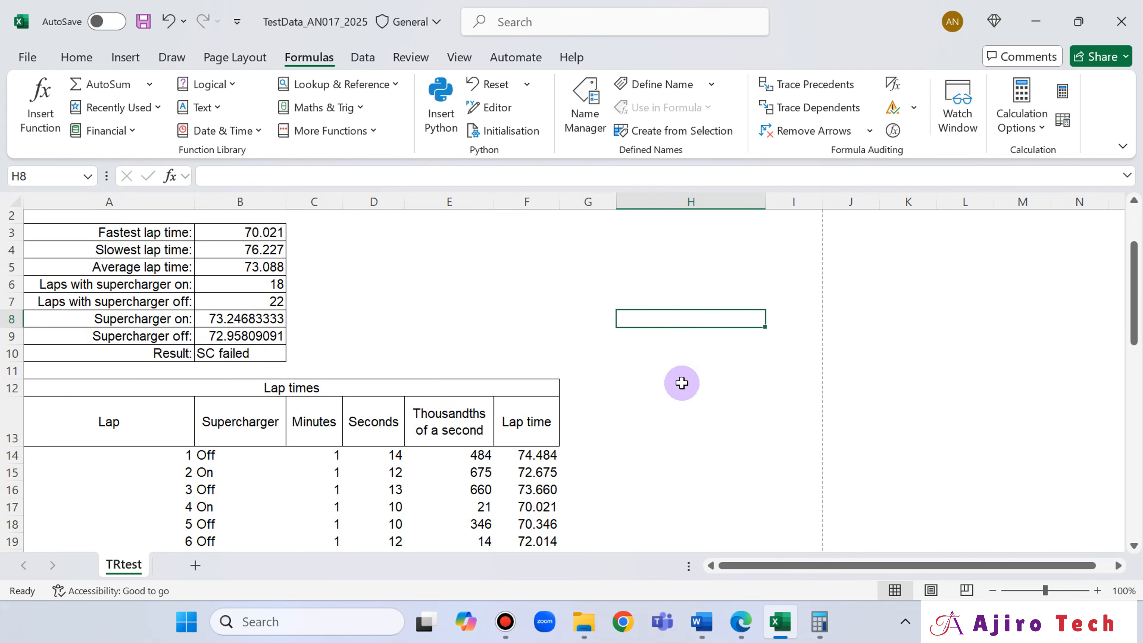
{"action": "left_click_drag", "start_coordinate": [494, 202], "coordinate": [490, 204]}
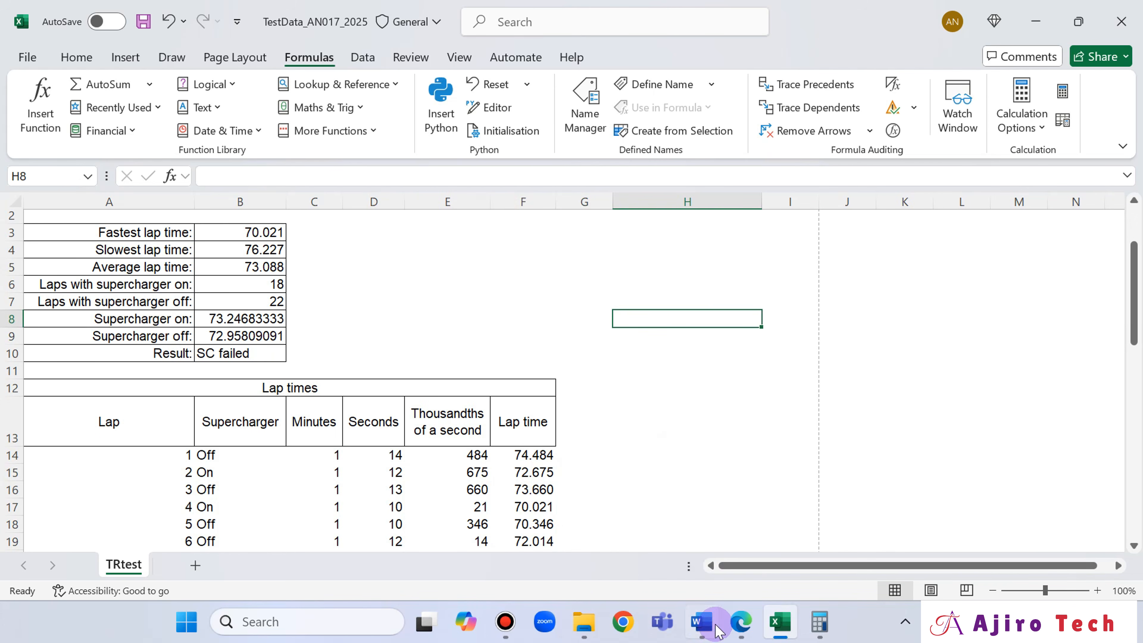
- Compare the title wrapping, column widths and row 13 headings in Excel with the spreadsheet layout shown in the exam paper in Edge
{"action": "left_click", "coordinate": [739, 627]}
{"action": "left_click", "coordinate": [739, 626]}
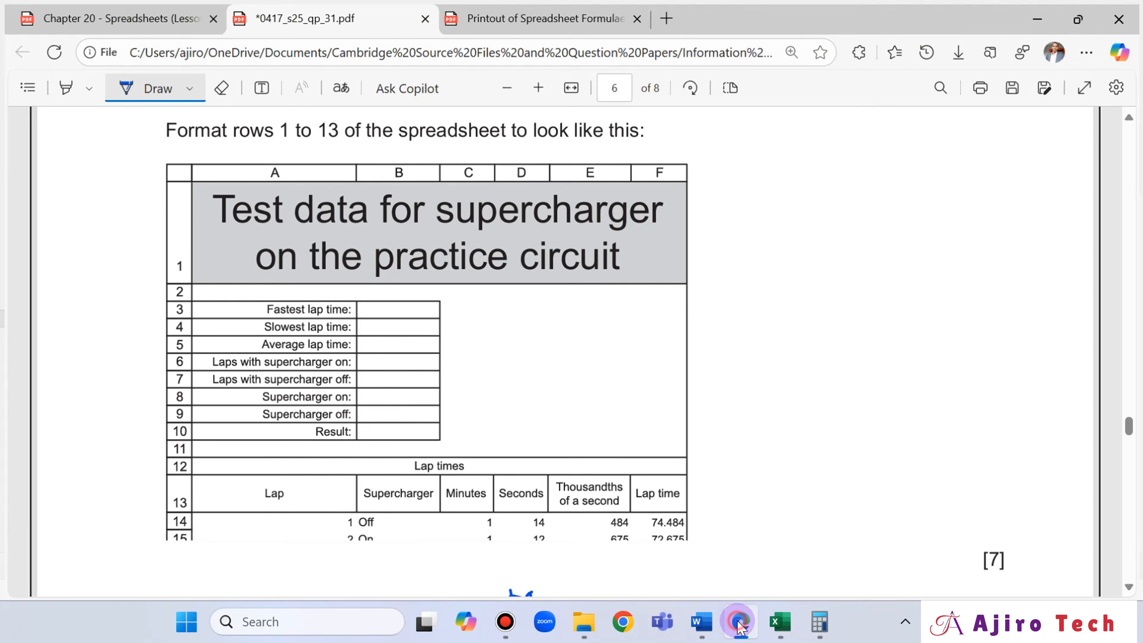
{"action": "left_click", "coordinate": [740, 626]}
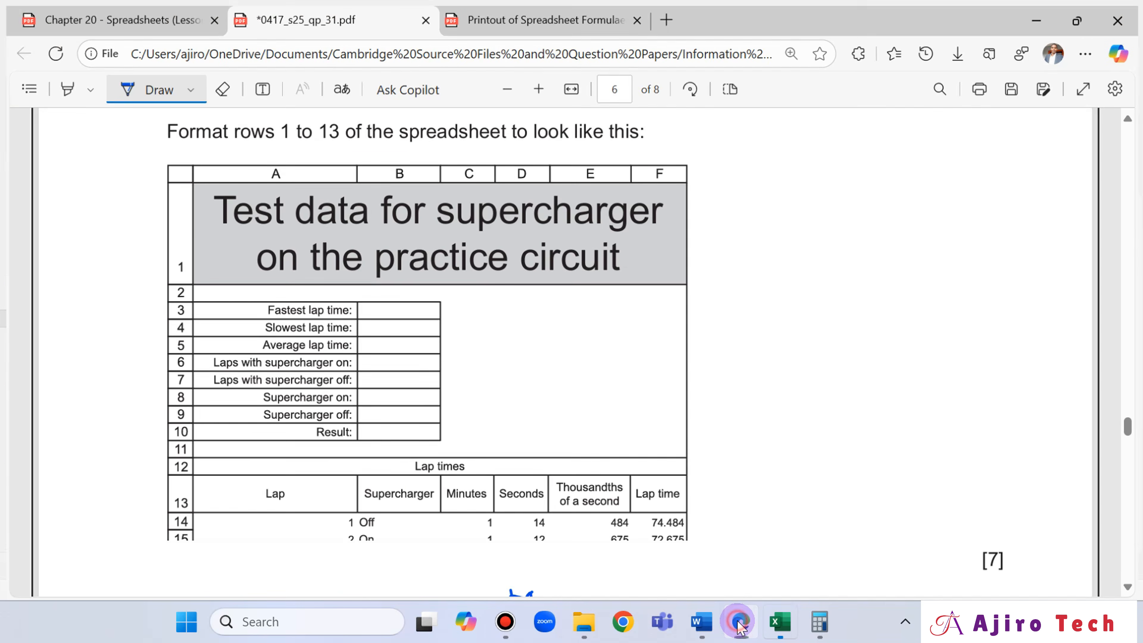
{"action": "left_click", "coordinate": [739, 626]}
{"action": "scroll", "coordinate": [599, 452], "scroll_direction": "up", "scroll_amount": 3}
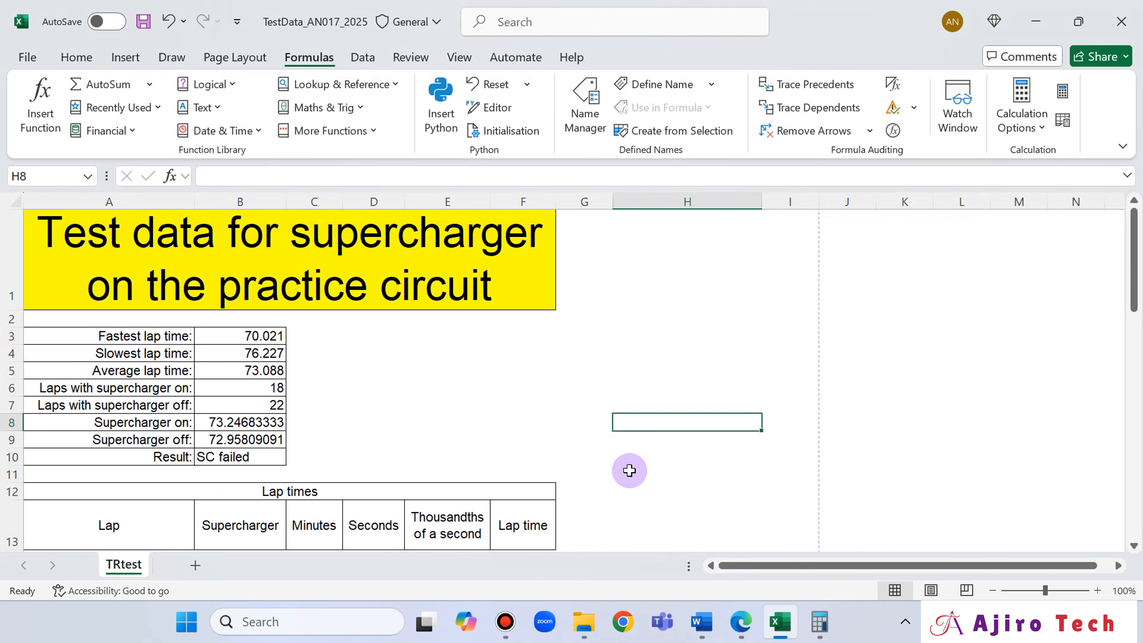
{"action": "left_click", "coordinate": [742, 627]}
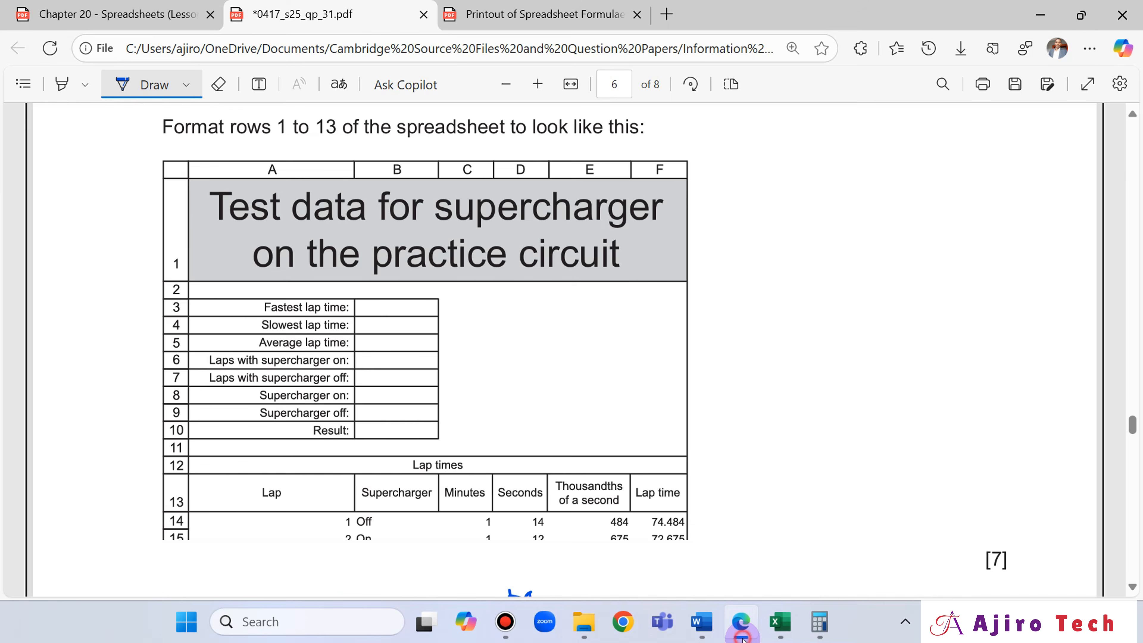
{"action": "left_click", "coordinate": [743, 639]}
{"action": "left_click", "coordinate": [744, 639]}
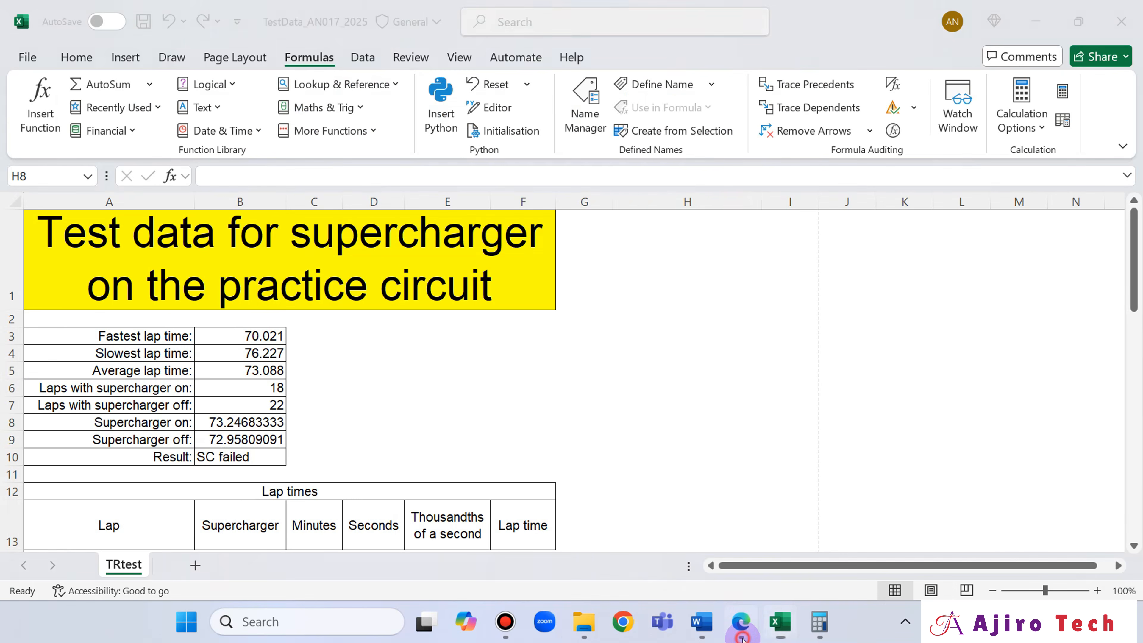
{"action": "left_click", "coordinate": [743, 639]}
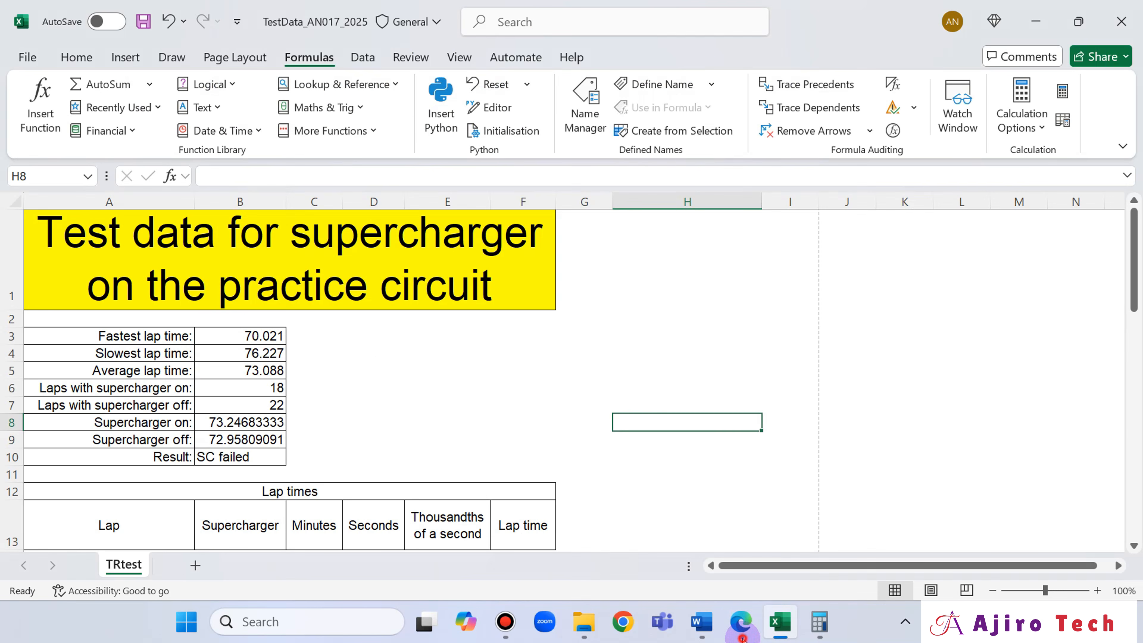
{"action": "left_click", "coordinate": [743, 639]}
{"action": "left_click", "coordinate": [743, 638]}
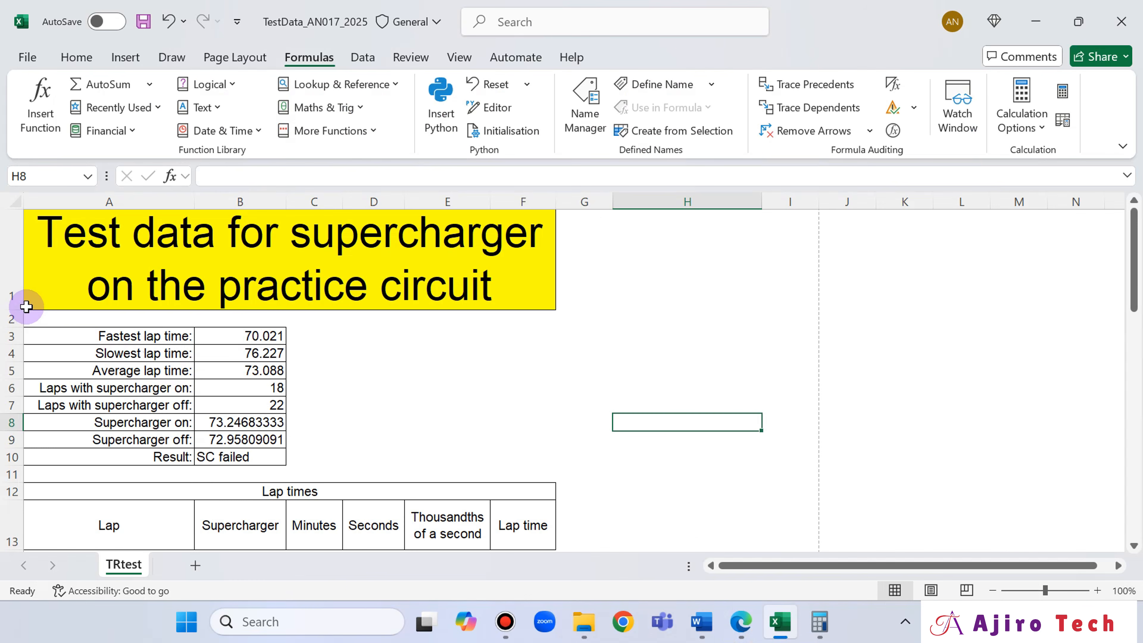
- Increase the height of title row 1 slightly, and check rows 1 to 13 against the exam paper's layout
{"action": "left_click_drag", "start_coordinate": [20, 309], "coordinate": [24, 311]}
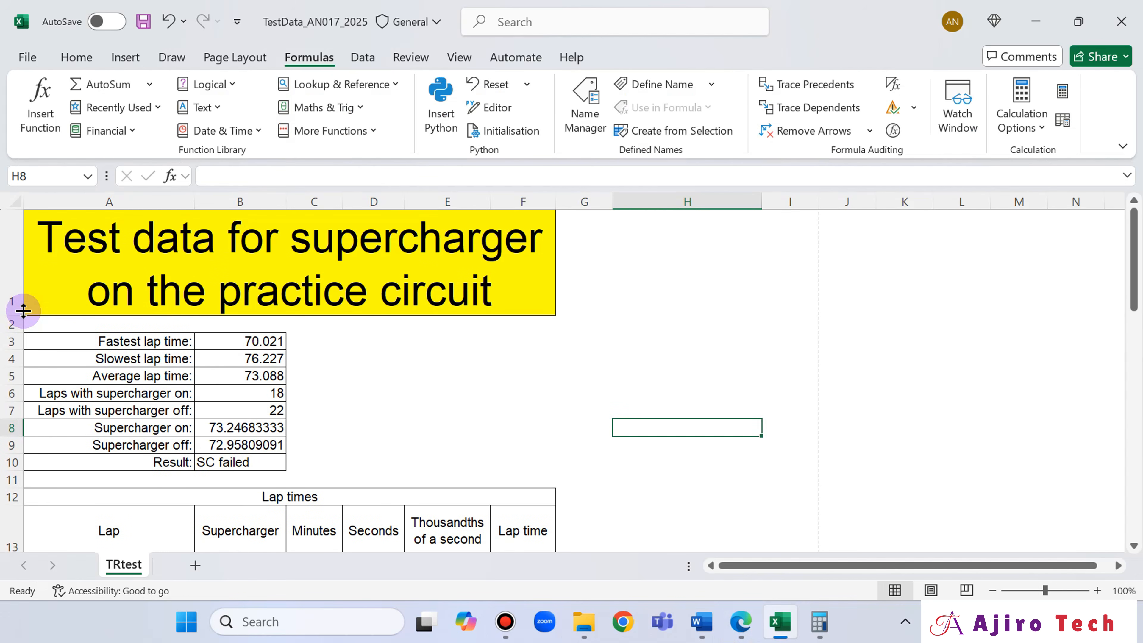
{"action": "left_click", "coordinate": [741, 624]}
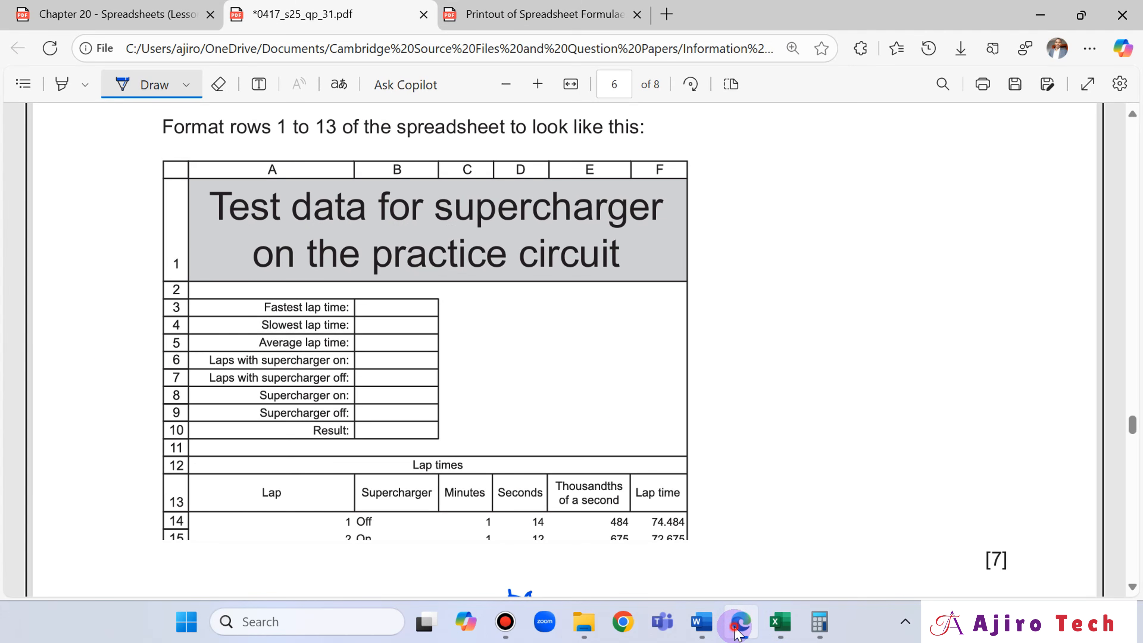
{"action": "left_click", "coordinate": [738, 631]}
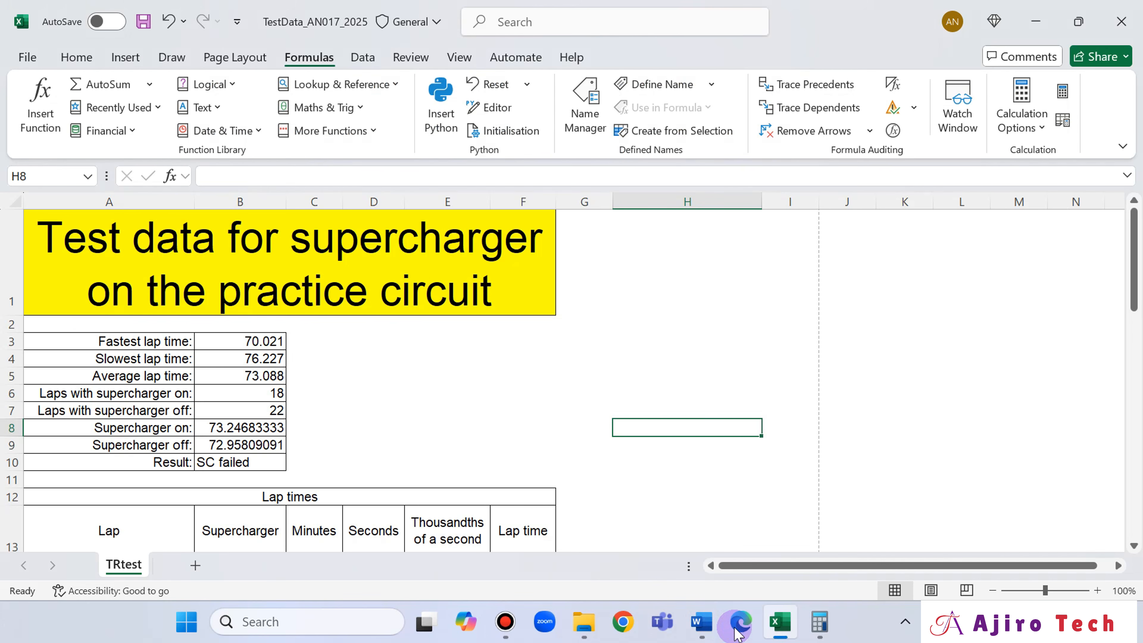
{"action": "left_click", "coordinate": [739, 631]}
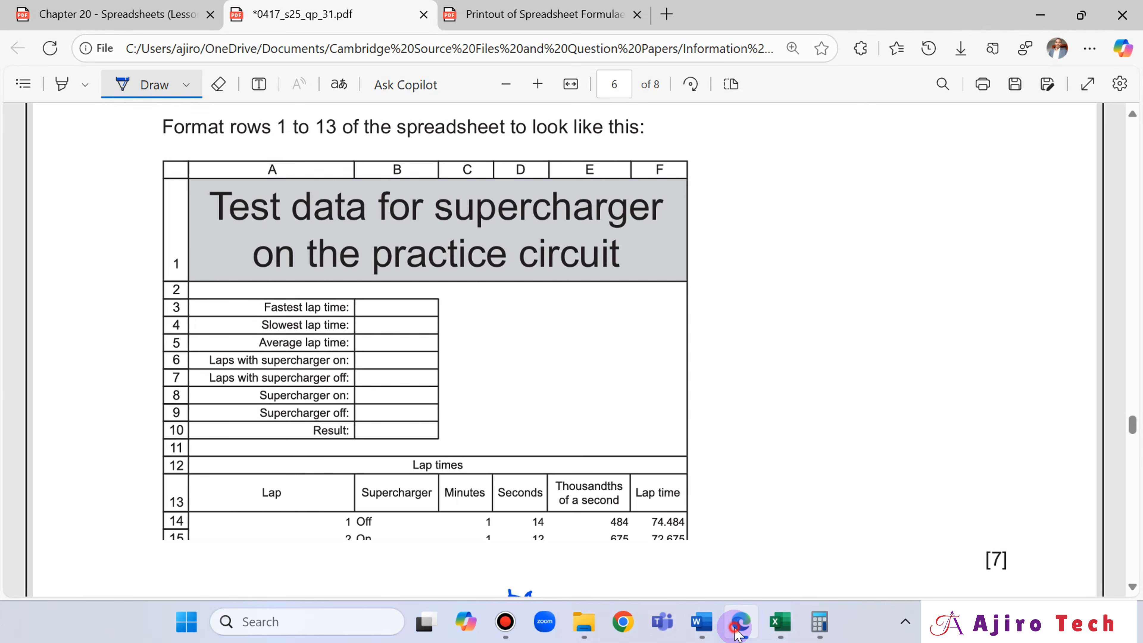
{"action": "left_click", "coordinate": [738, 631]}
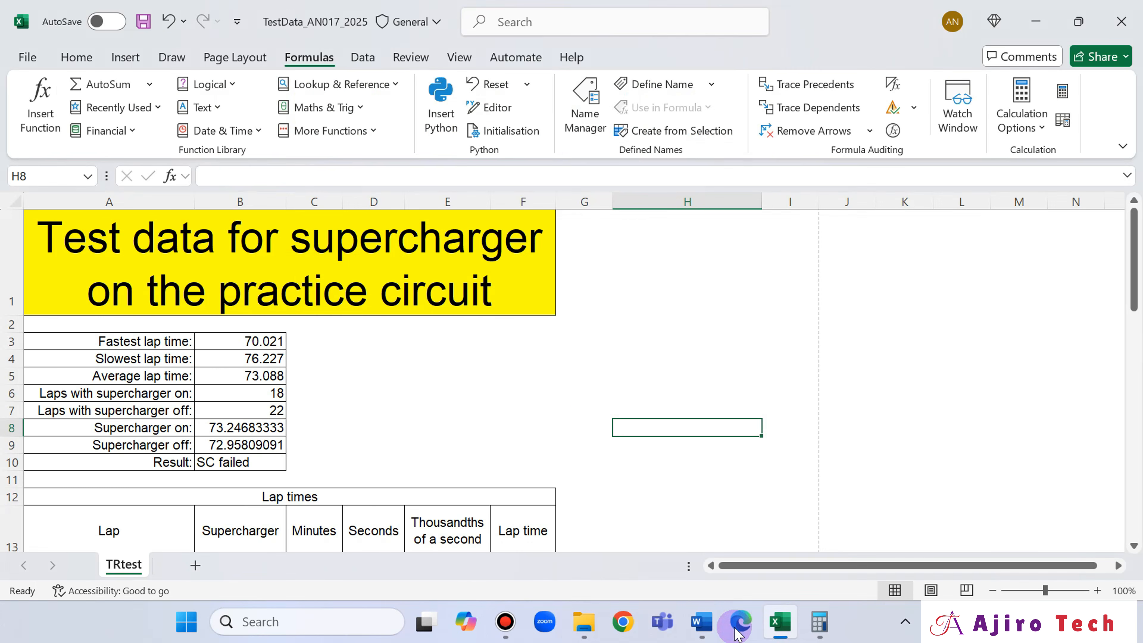
{"action": "left_click", "coordinate": [76, 56]}
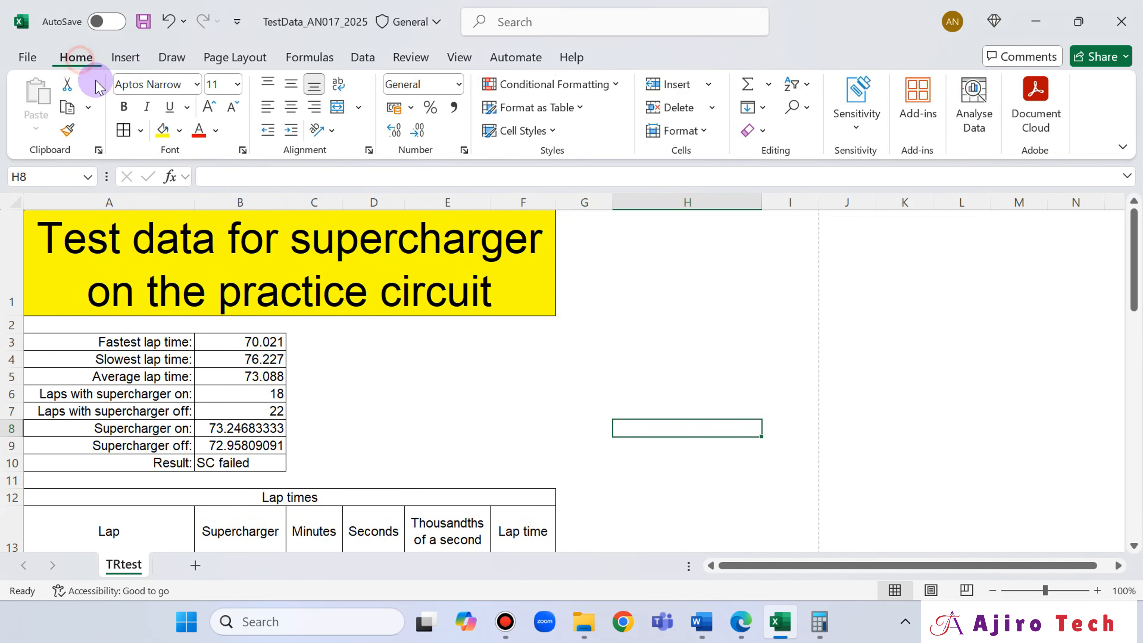
- Try middle vertical alignment on the title in merged cell A1, and return it to bottom alignment
{"action": "left_click", "coordinate": [292, 85]}
{"action": "left_click", "coordinate": [279, 254]}
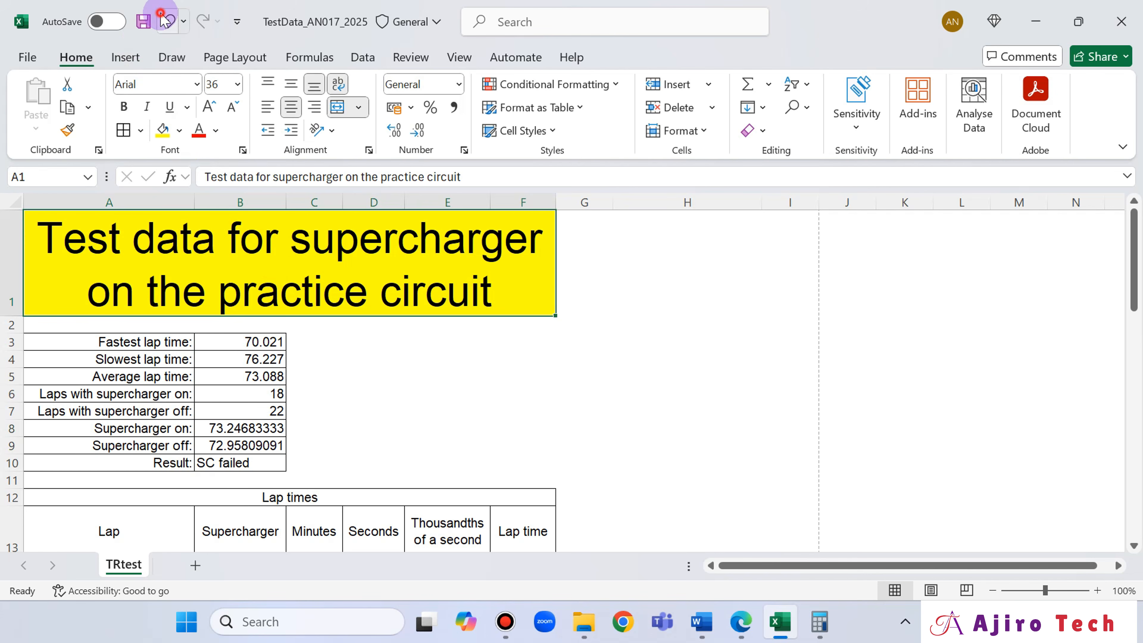
{"action": "left_click", "coordinate": [166, 20]}
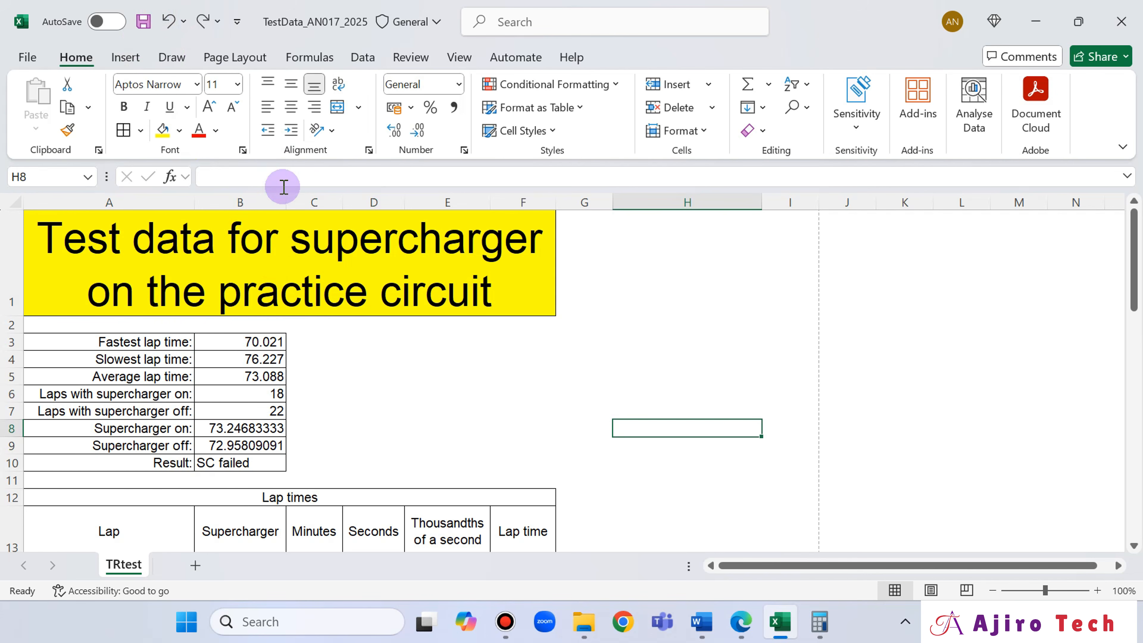
{"action": "left_click", "coordinate": [286, 292]}
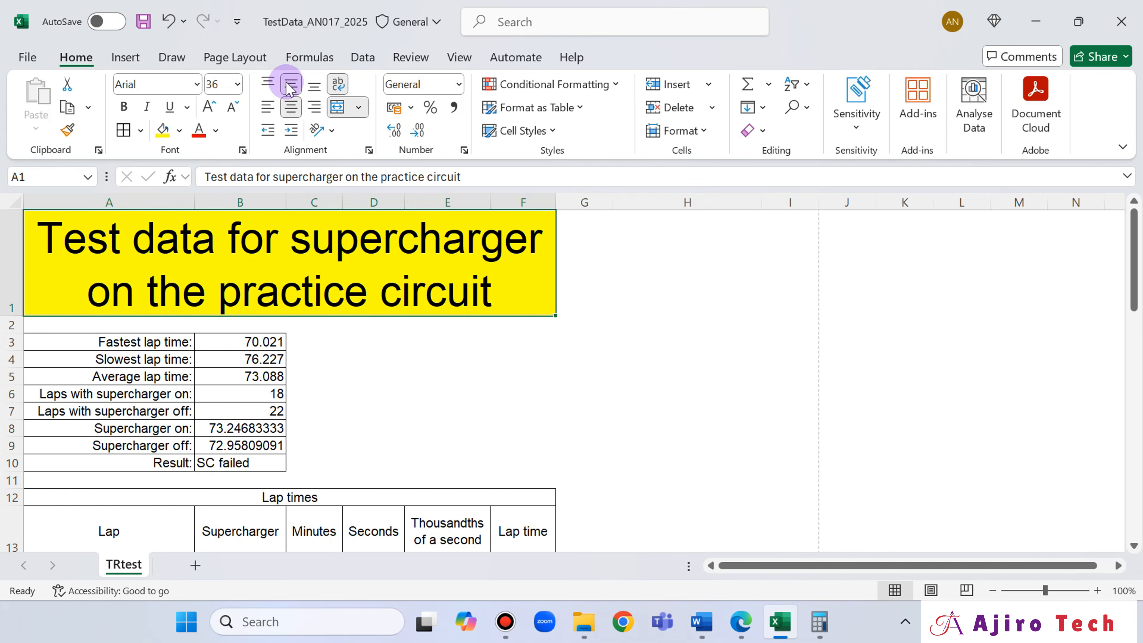
{"action": "left_click", "coordinate": [318, 92]}
{"action": "left_click", "coordinate": [575, 288]}
{"action": "left_click", "coordinate": [457, 296]}
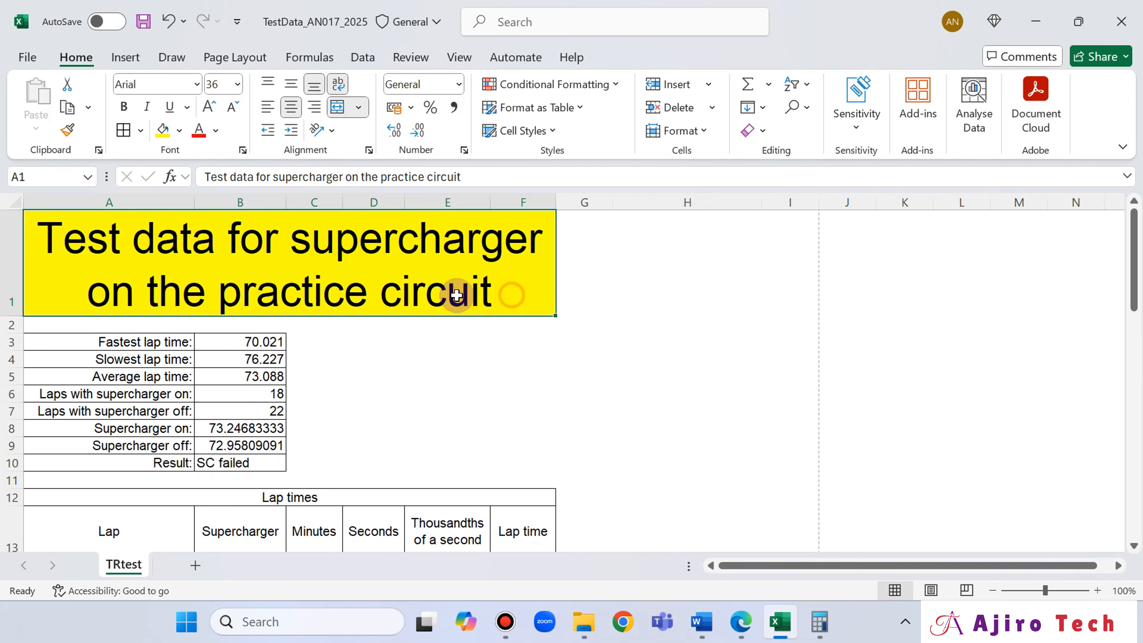
- Try small changes to the height of title row 1, and undo them
{"action": "mouse_move", "coordinate": [22, 312]}
{"action": "left_mouse_down"}
{"action": "mouse_move", "coordinate": [22, 324]}
{"action": "mouse_move", "coordinate": [21, 314]}
{"action": "left_mouse_up"}
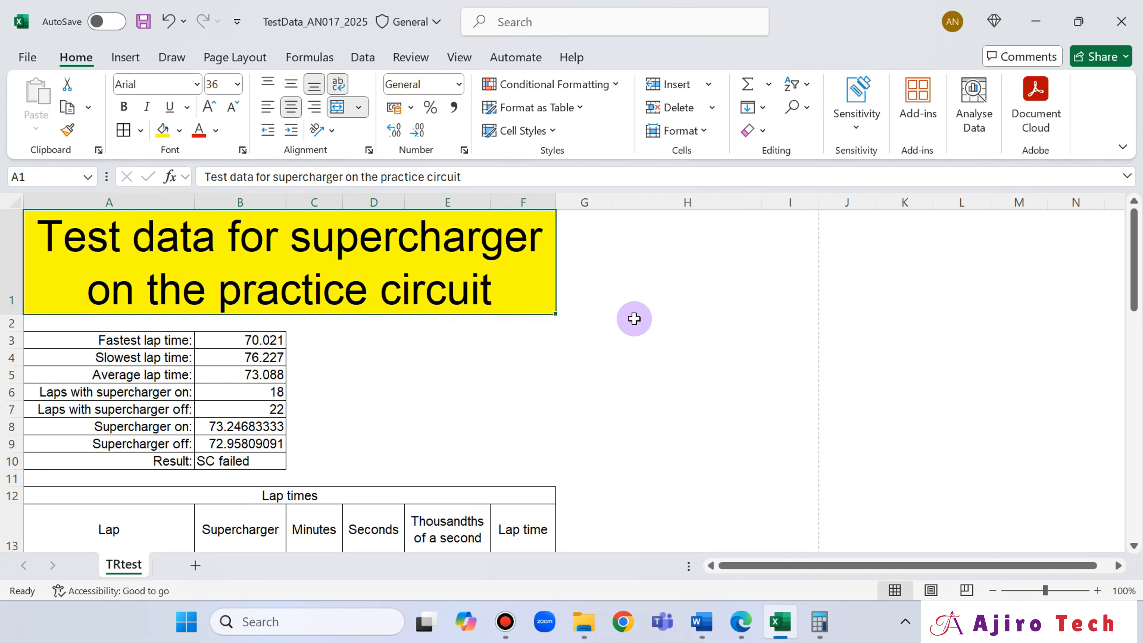
{"action": "left_click", "coordinate": [168, 30]}
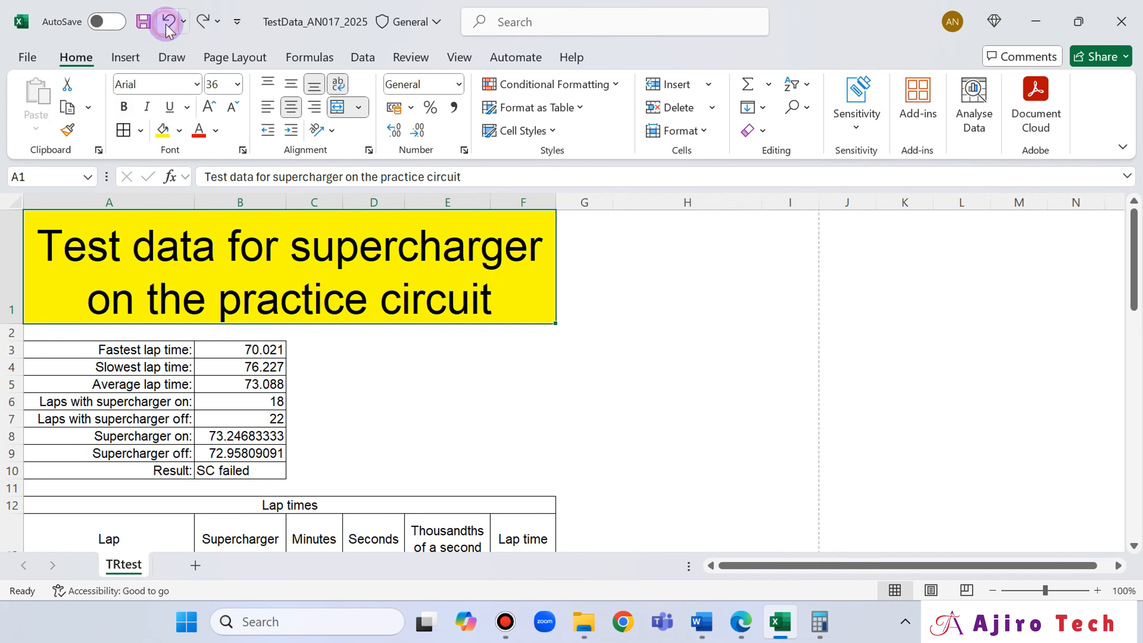
{"action": "left_click", "coordinate": [168, 30]}
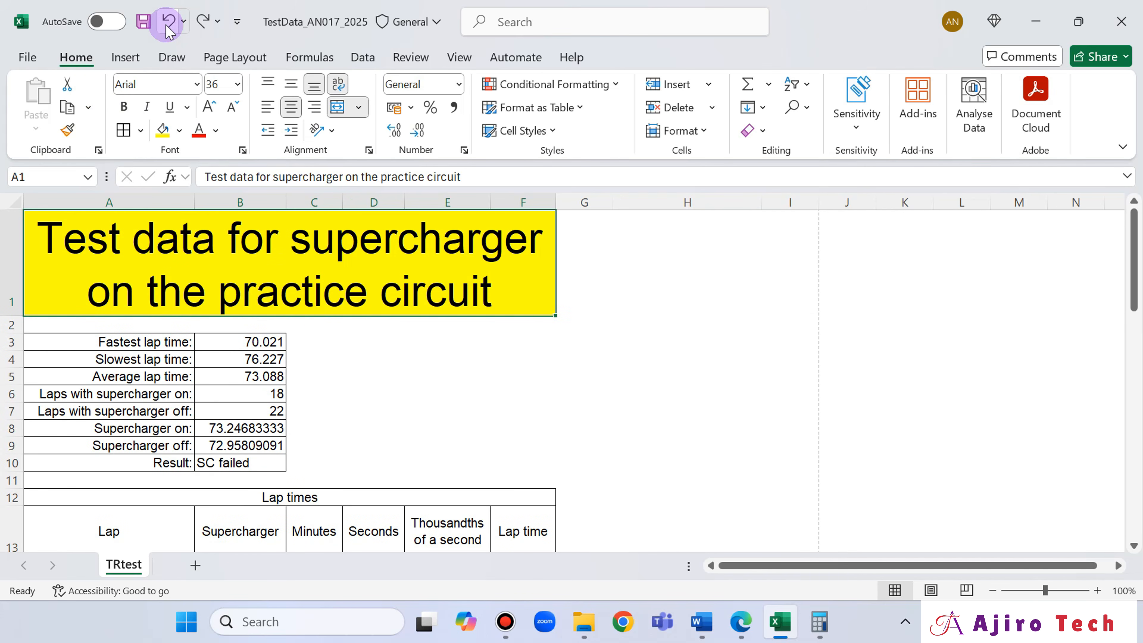
{"action": "left_click", "coordinate": [169, 30]}
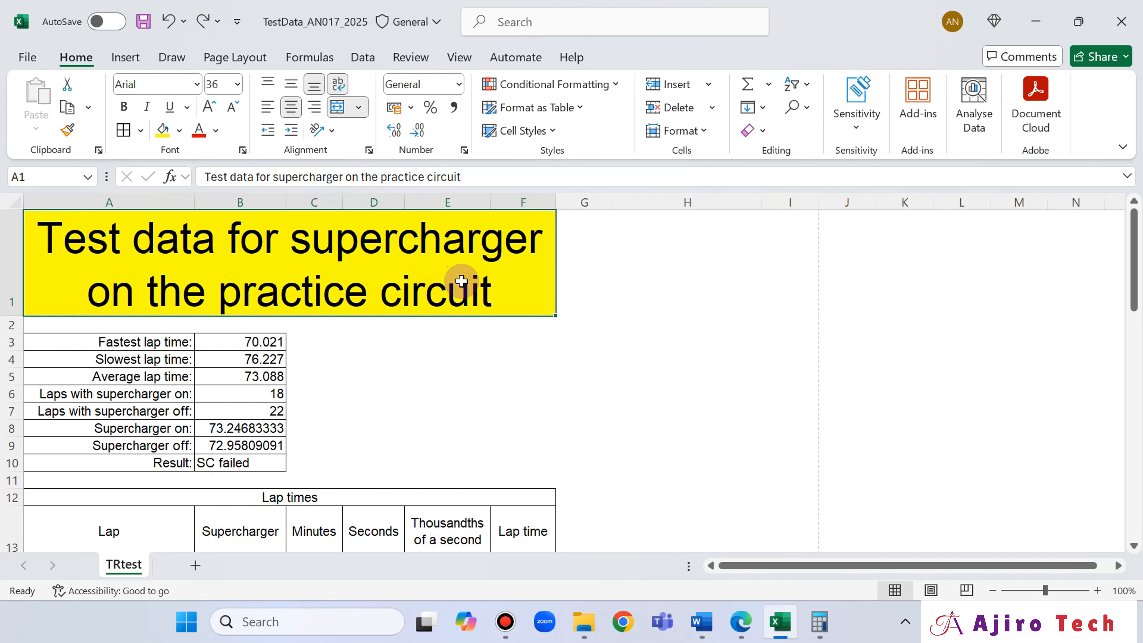
- Compare rows 1 to 13 of the spreadsheet in Excel with the layout shown in question 14 of the exam paper in Edge
{"action": "left_click", "coordinate": [742, 622]}
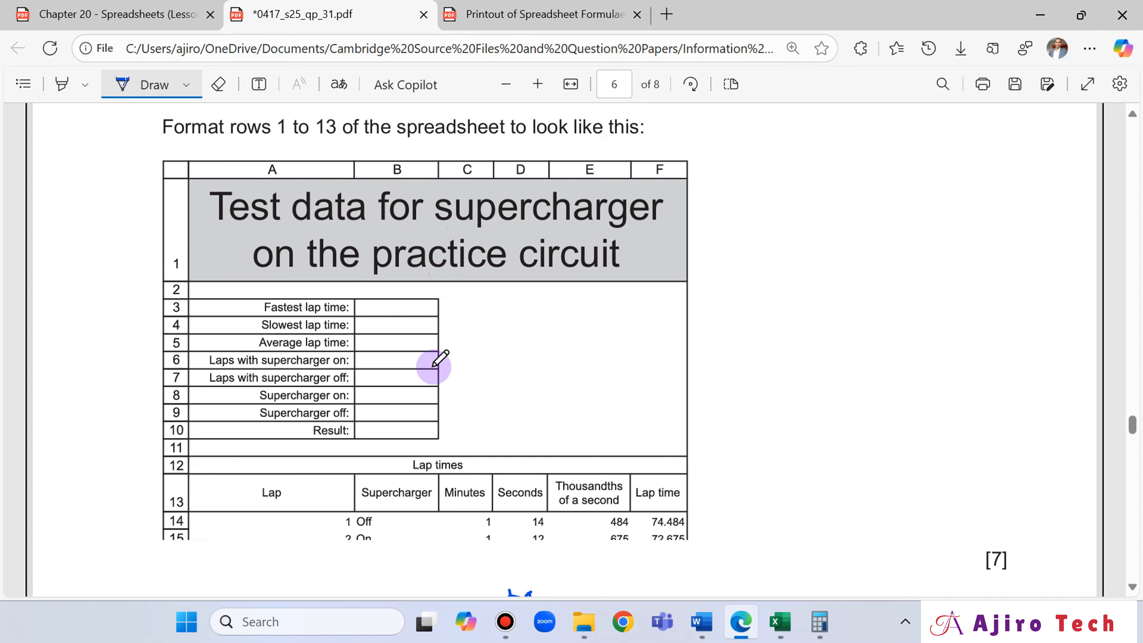
{"action": "left_click", "coordinate": [777, 624]}
{"action": "left_click", "coordinate": [743, 622]}
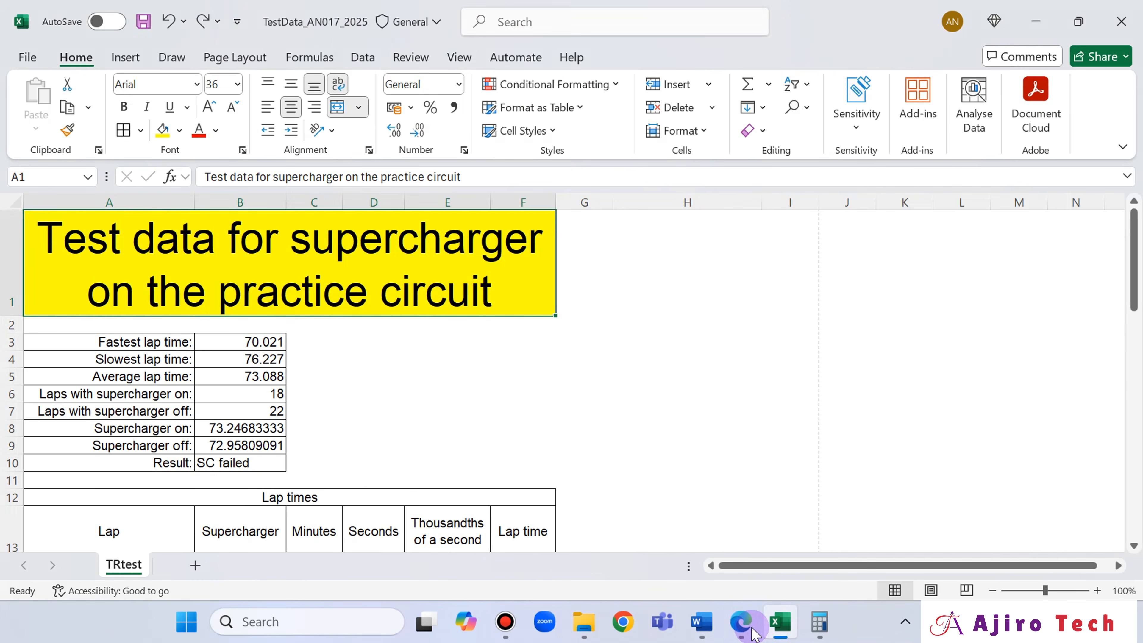
{"action": "left_click", "coordinate": [753, 632]}
{"action": "left_click", "coordinate": [753, 633]}
{"action": "scroll", "coordinate": [528, 280], "scroll_direction": "up", "scroll_amount": 5}
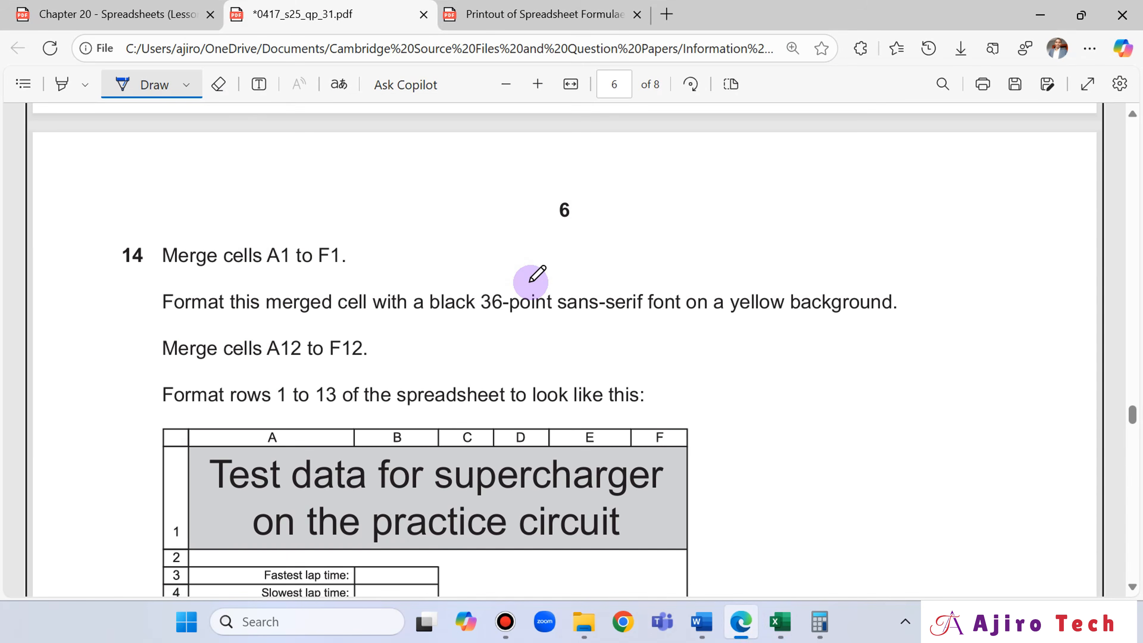
{"action": "scroll", "coordinate": [531, 276], "scroll_direction": "down", "scroll_amount": 2}
{"action": "left_click", "coordinate": [745, 626]}
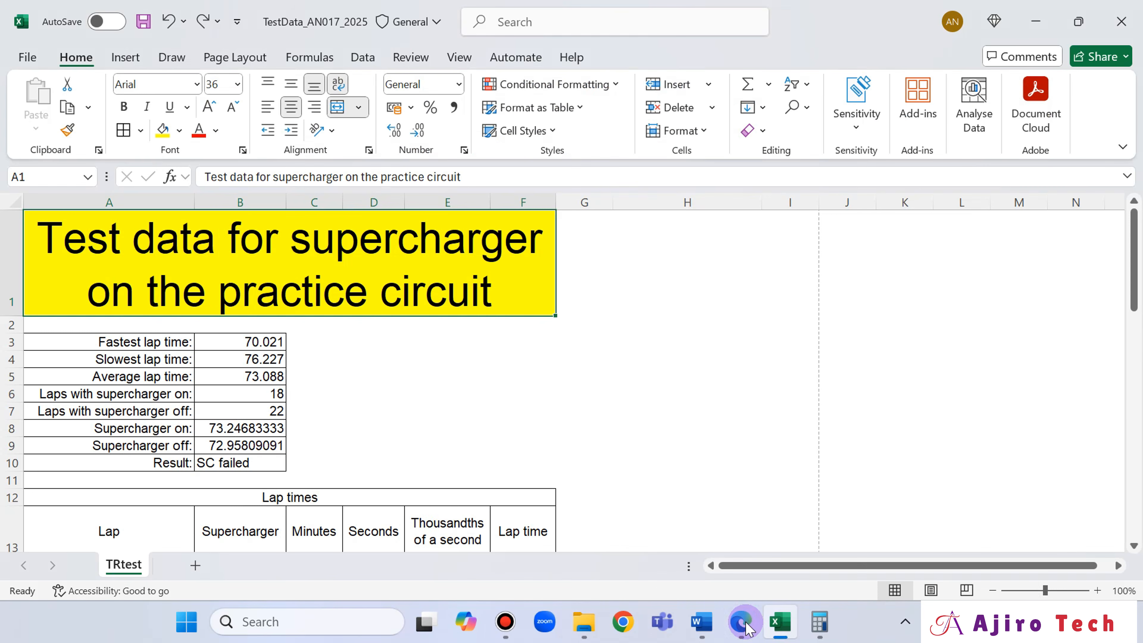
{"action": "left_click", "coordinate": [741, 620]}
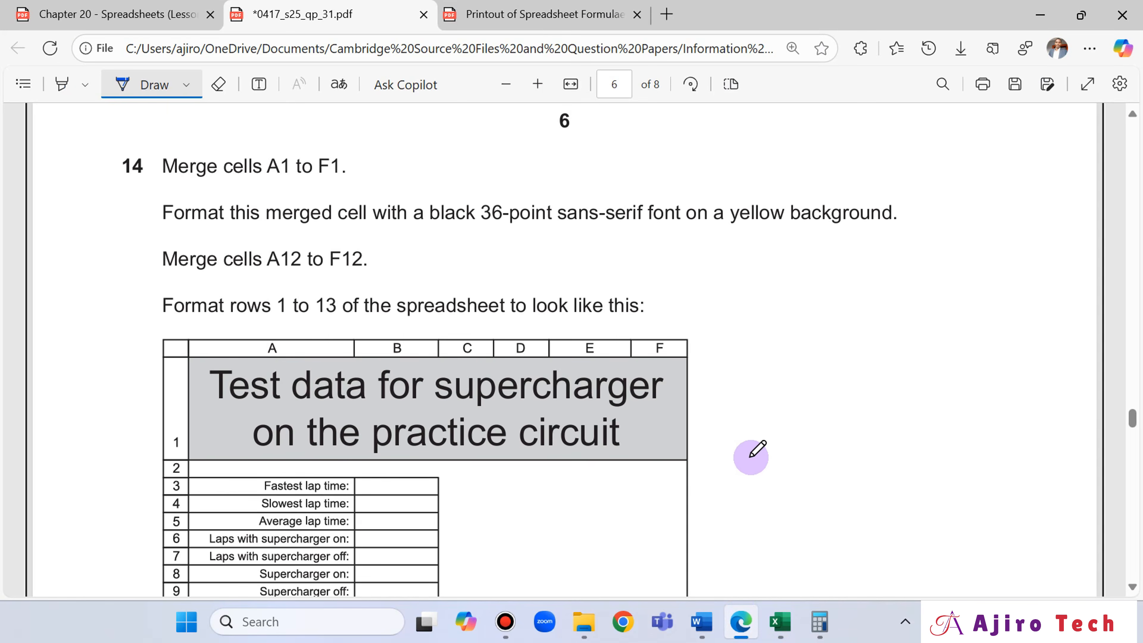
{"action": "scroll", "coordinate": [761, 491], "scroll_direction": "down", "scroll_amount": 3}
{"action": "left_click", "coordinate": [744, 626]}
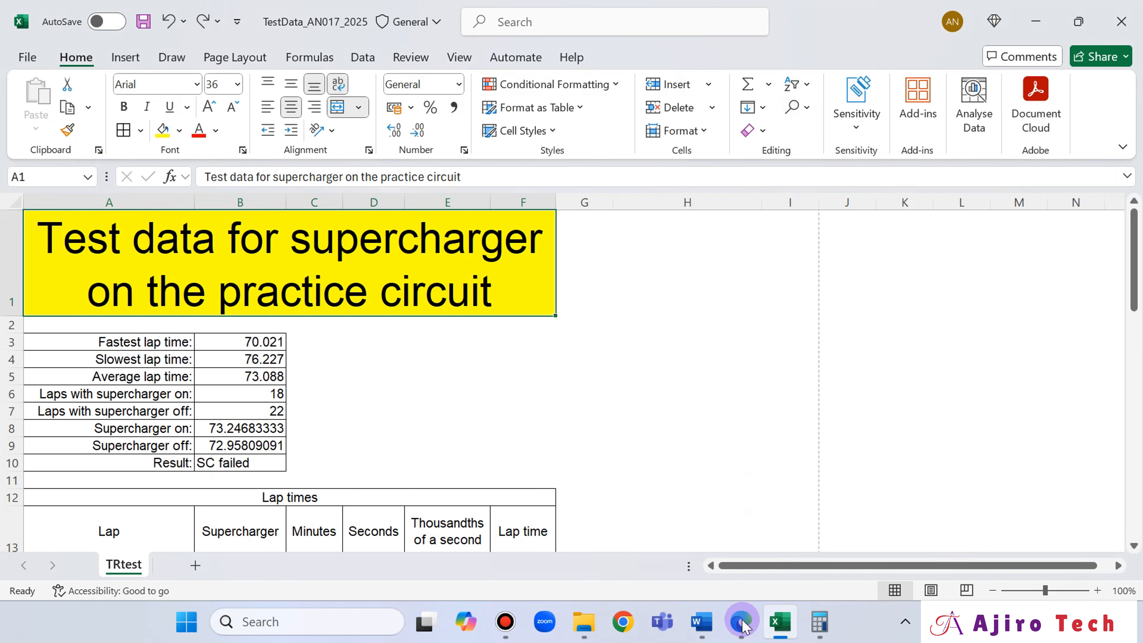
{"action": "left_click", "coordinate": [743, 626]}
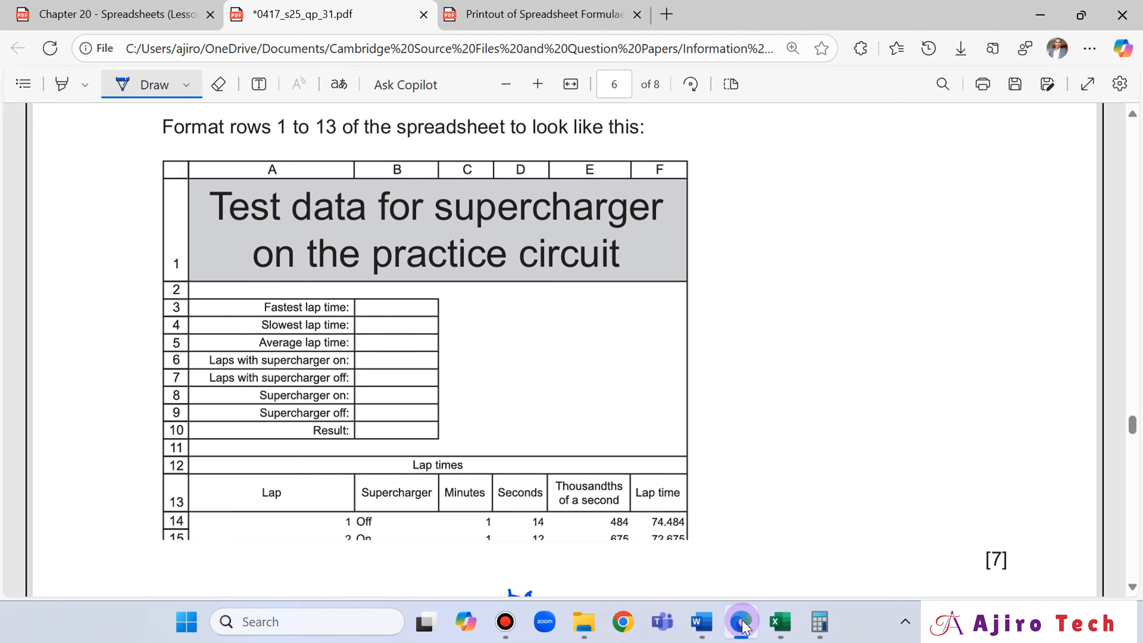
{"action": "left_click", "coordinate": [744, 626]}
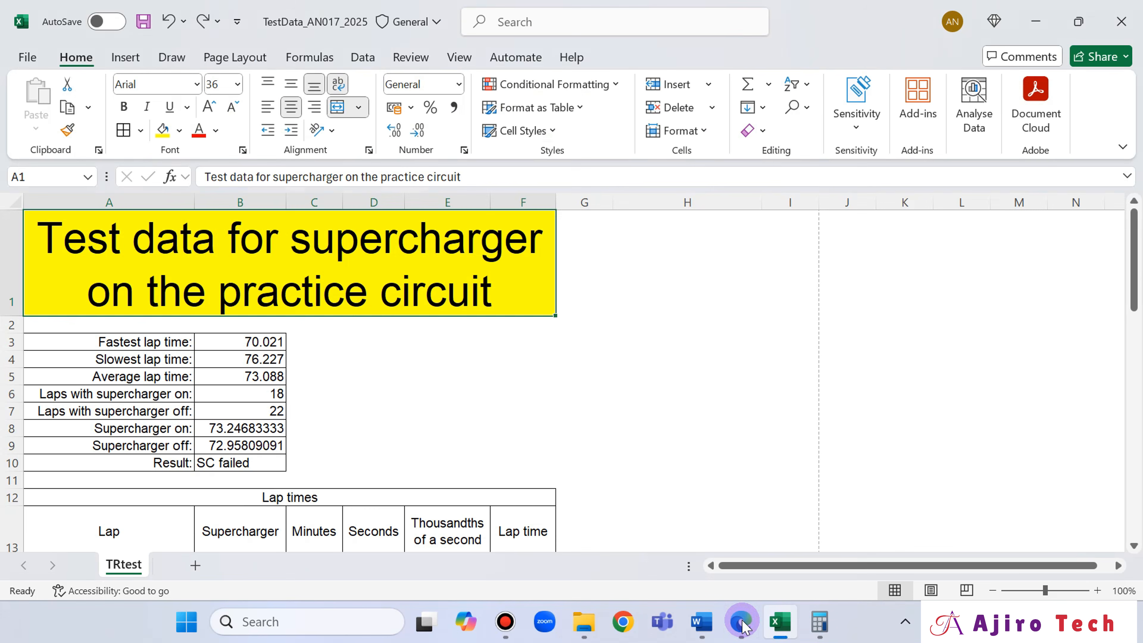
{"action": "left_click", "coordinate": [744, 627]}
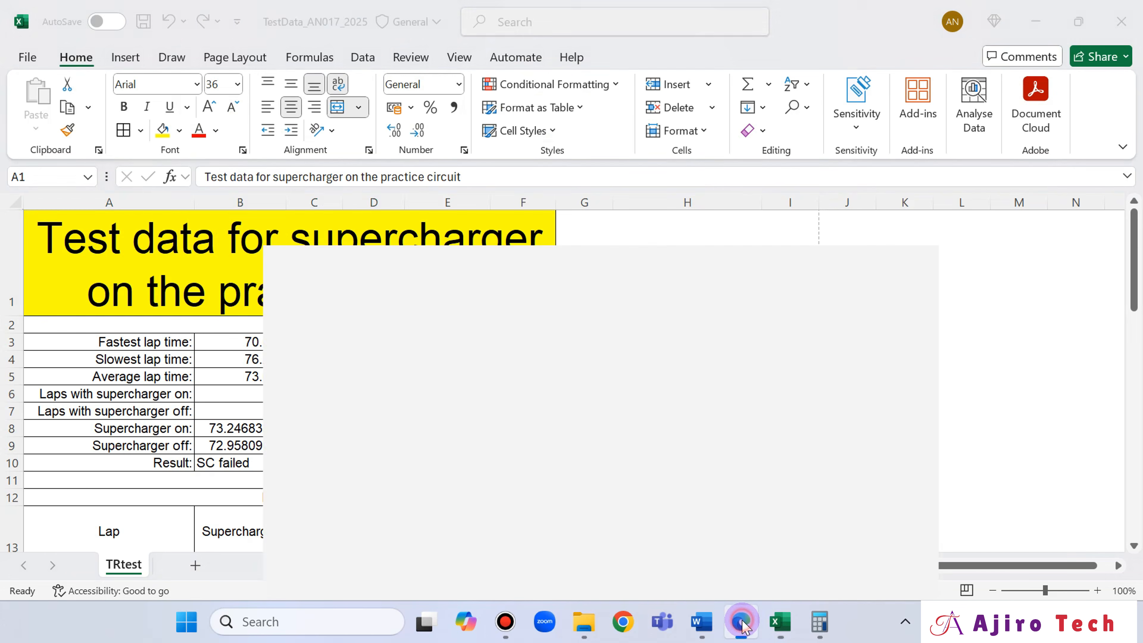
{"action": "left_click", "coordinate": [744, 626]}
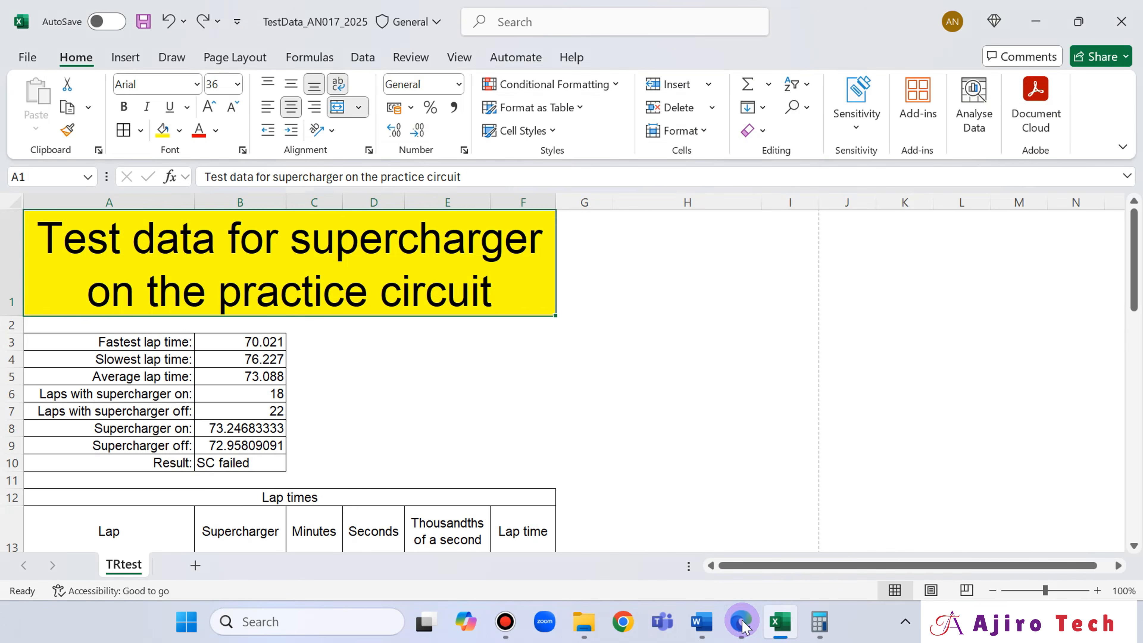
{"action": "scroll", "coordinate": [716, 490], "scroll_direction": "down", "scroll_amount": 2}
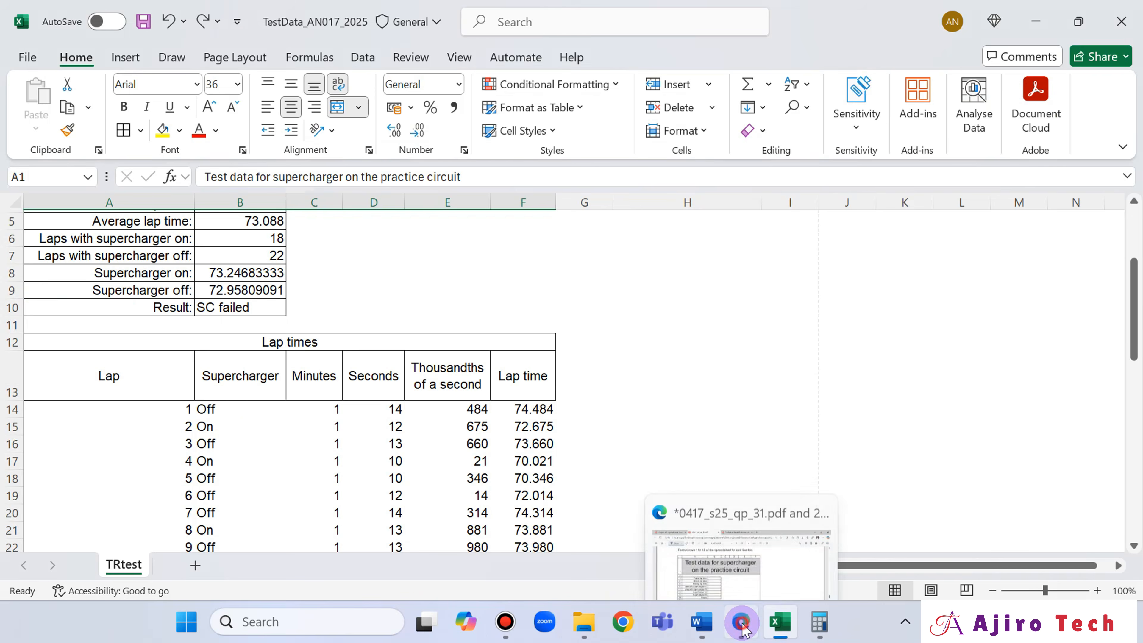
{"action": "left_click", "coordinate": [743, 626]}
{"action": "left_click", "coordinate": [744, 626]}
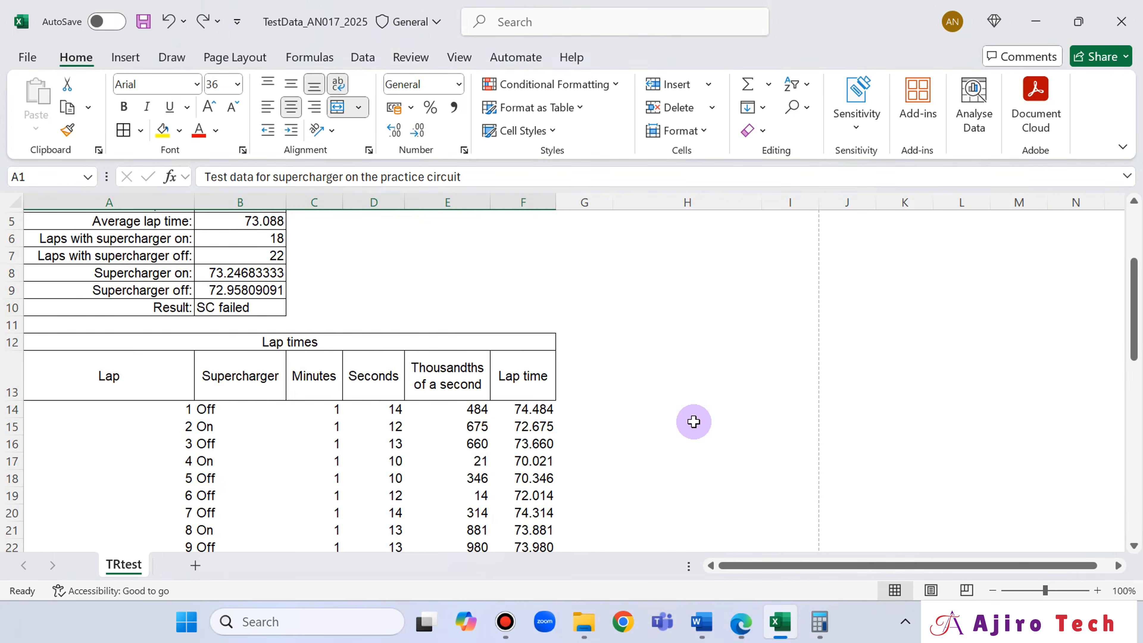
- Check the printout requirements of question 24 in Edge, and set the spreadsheet's print orientation to portrait in Excel
{"action": "scroll", "coordinate": [691, 415], "scroll_direction": "down", "scroll_amount": 10}
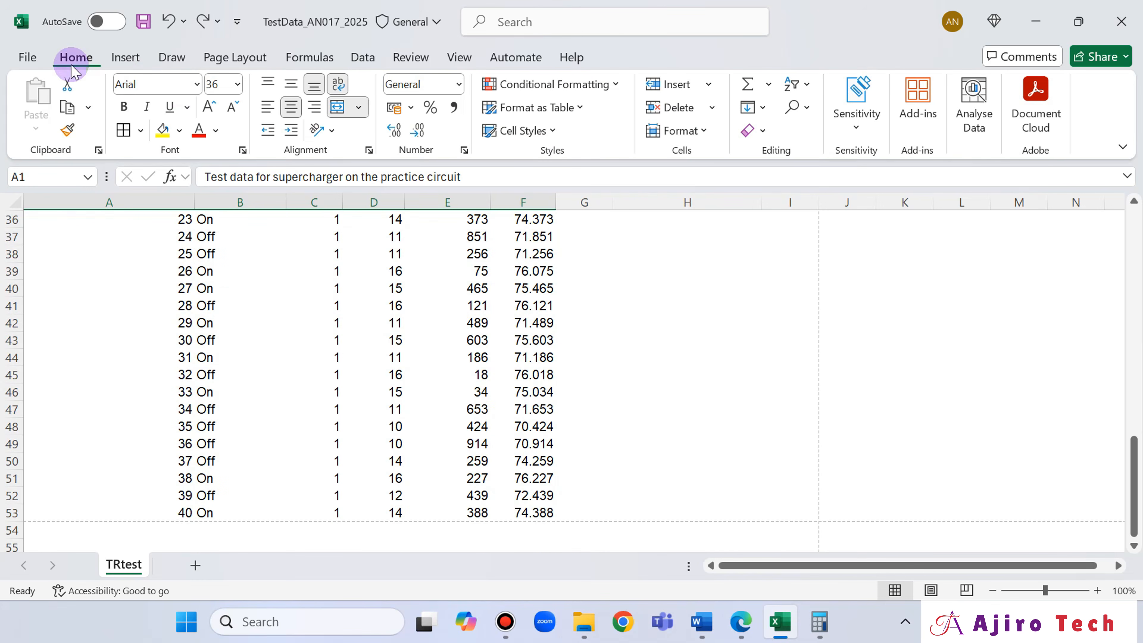
{"action": "left_click", "coordinate": [25, 58]}
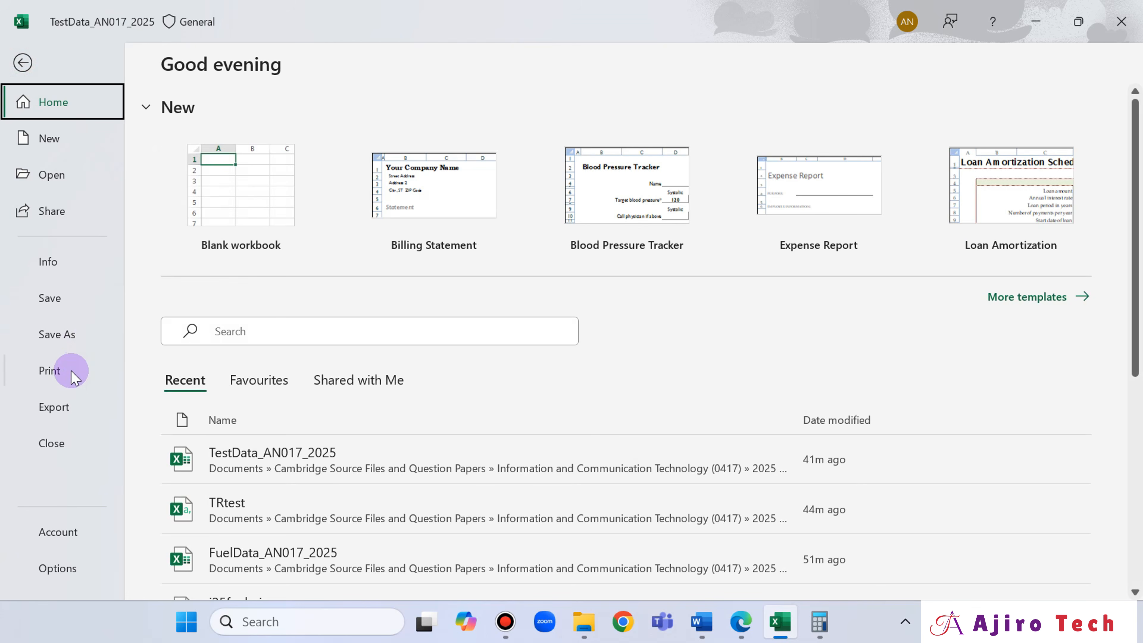
{"action": "left_click", "coordinate": [741, 621]}
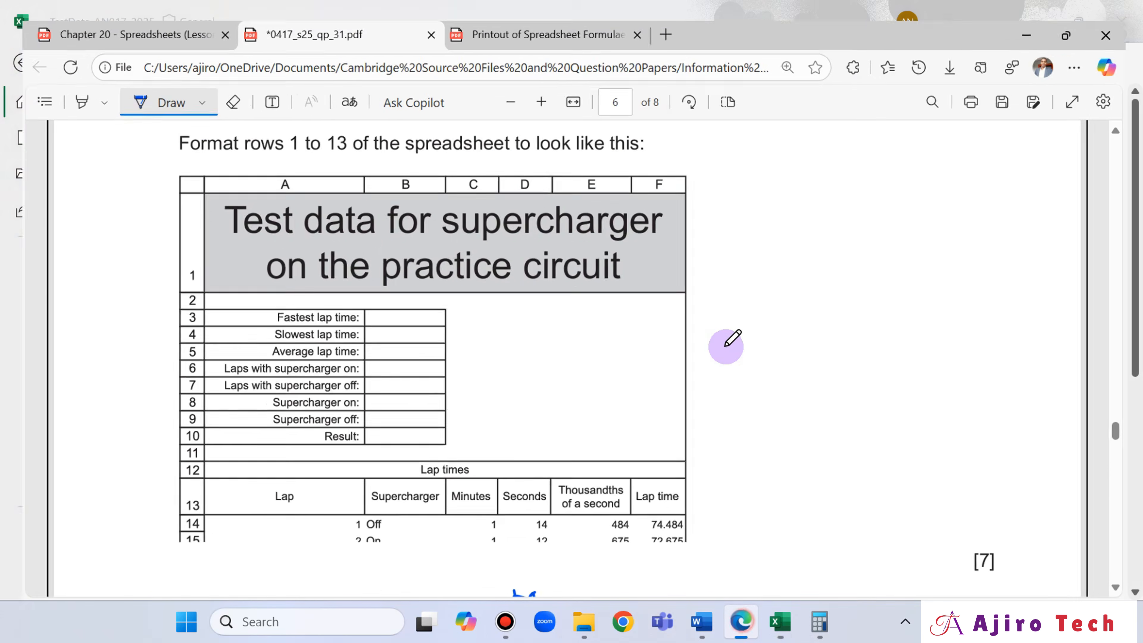
{"action": "scroll", "coordinate": [727, 343], "scroll_direction": "down", "scroll_amount": 15}
{"action": "scroll", "coordinate": [679, 367], "scroll_direction": "up", "scroll_amount": 2}
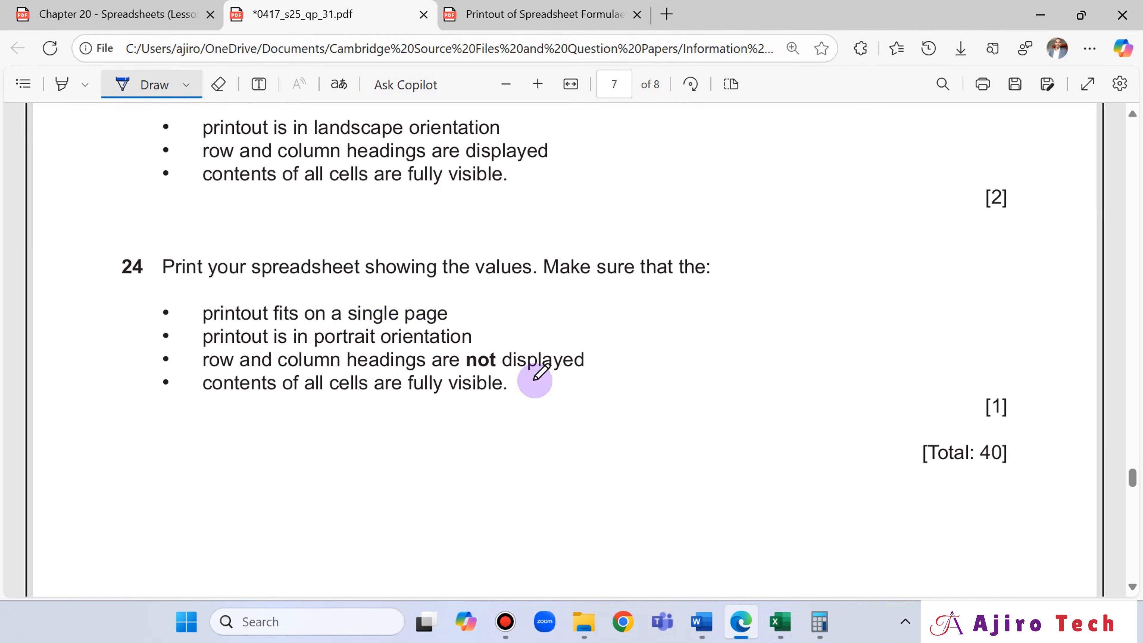
{"action": "left_click", "coordinate": [781, 622]}
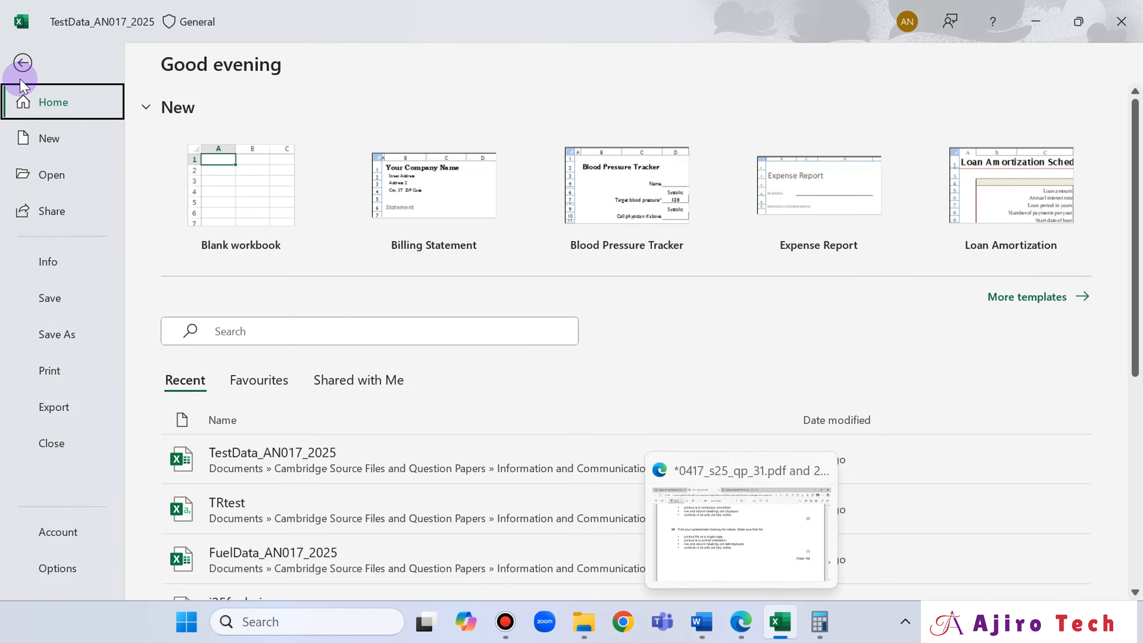
{"action": "left_click", "coordinate": [49, 370]}
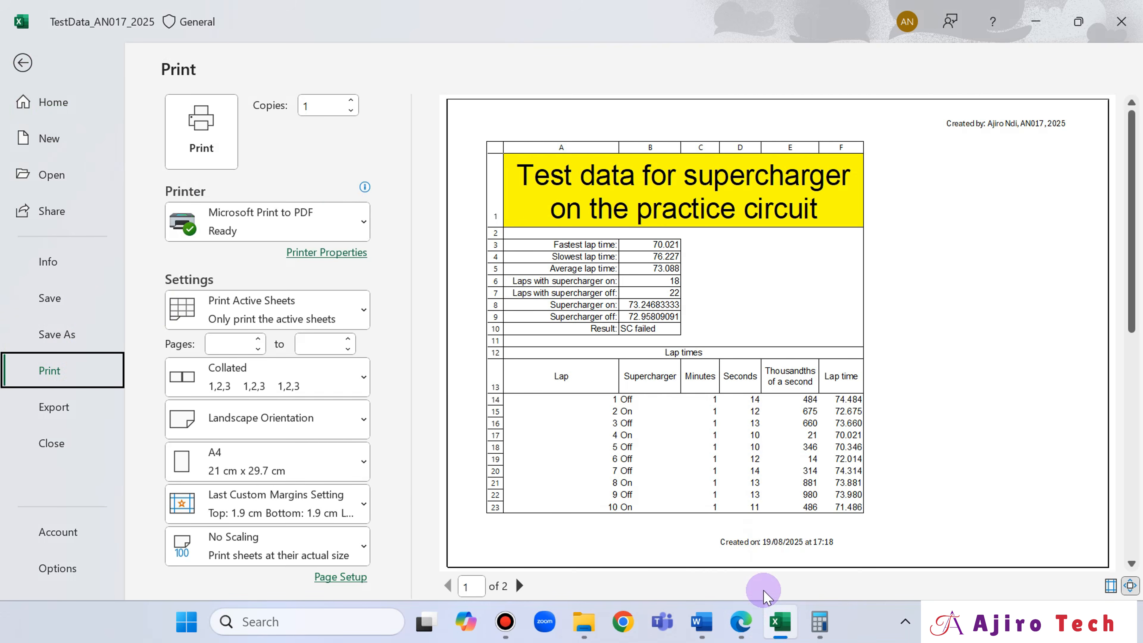
{"action": "left_click", "coordinate": [318, 423]}
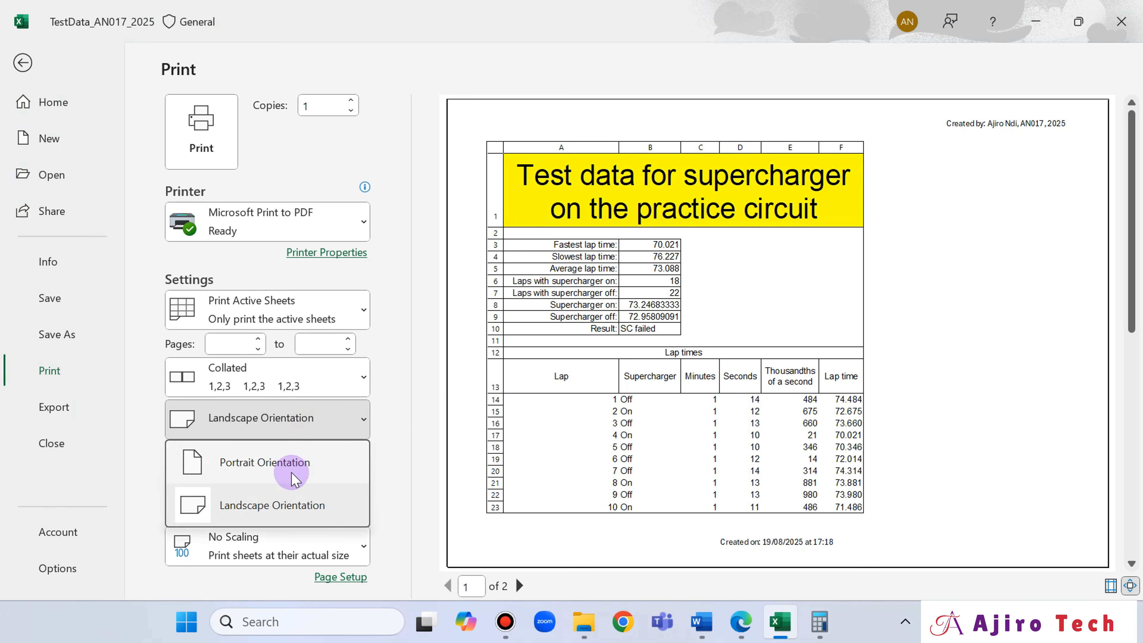
{"action": "left_click", "coordinate": [295, 467]}
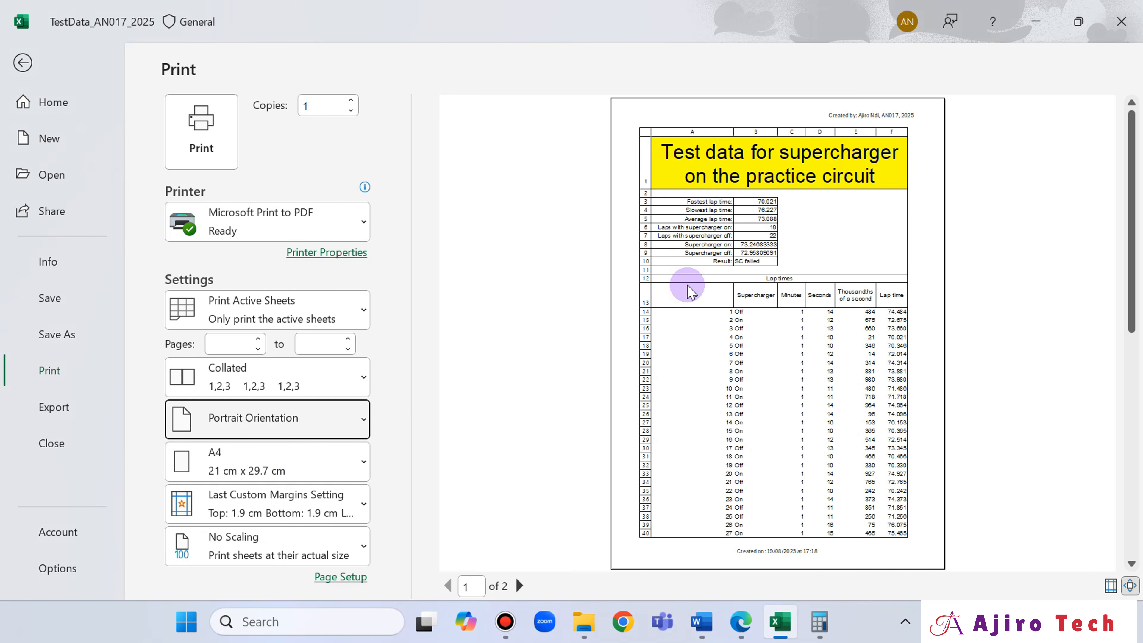
- Turn off printing of row and column headings as question 24 requires, and open the print preview
{"action": "left_click", "coordinate": [741, 621]}
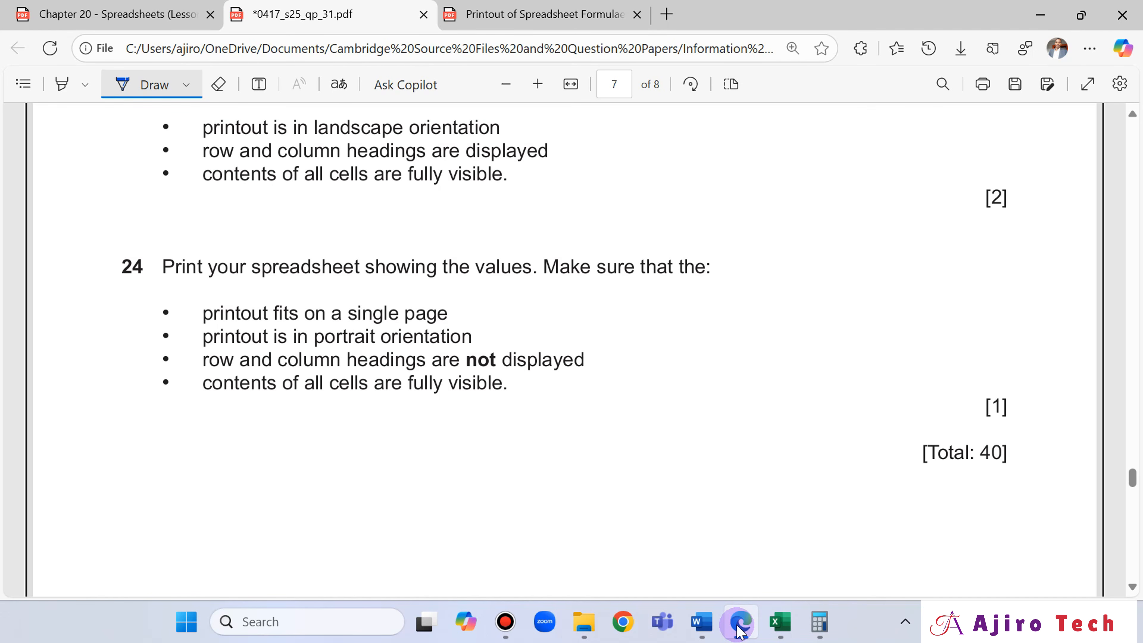
{"action": "left_click", "coordinate": [739, 627]}
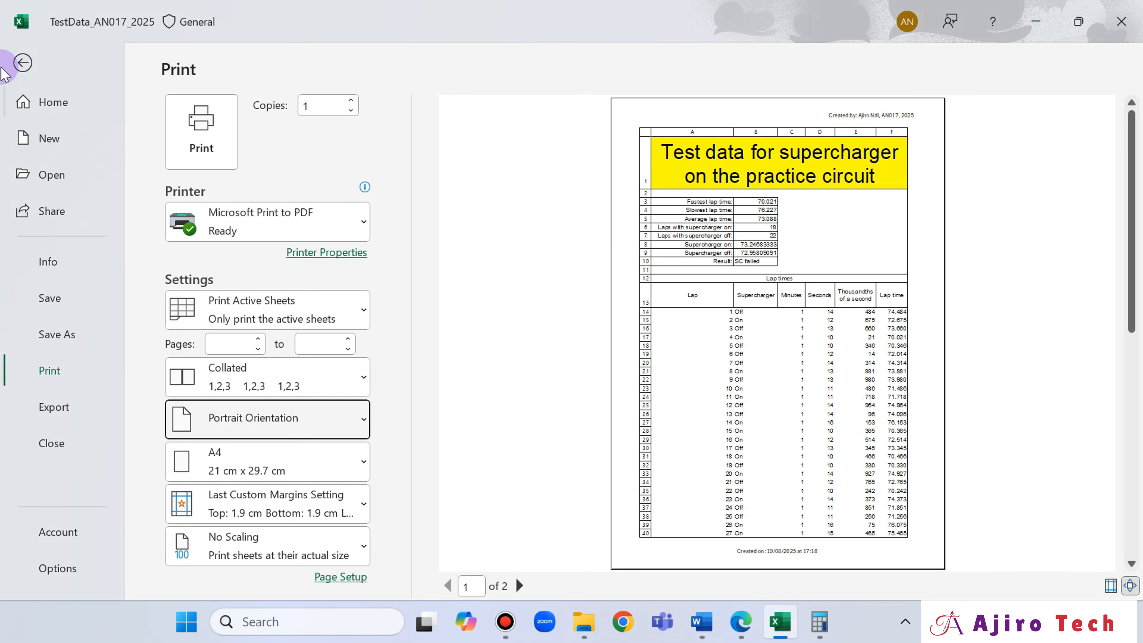
{"action": "left_click", "coordinate": [24, 61]}
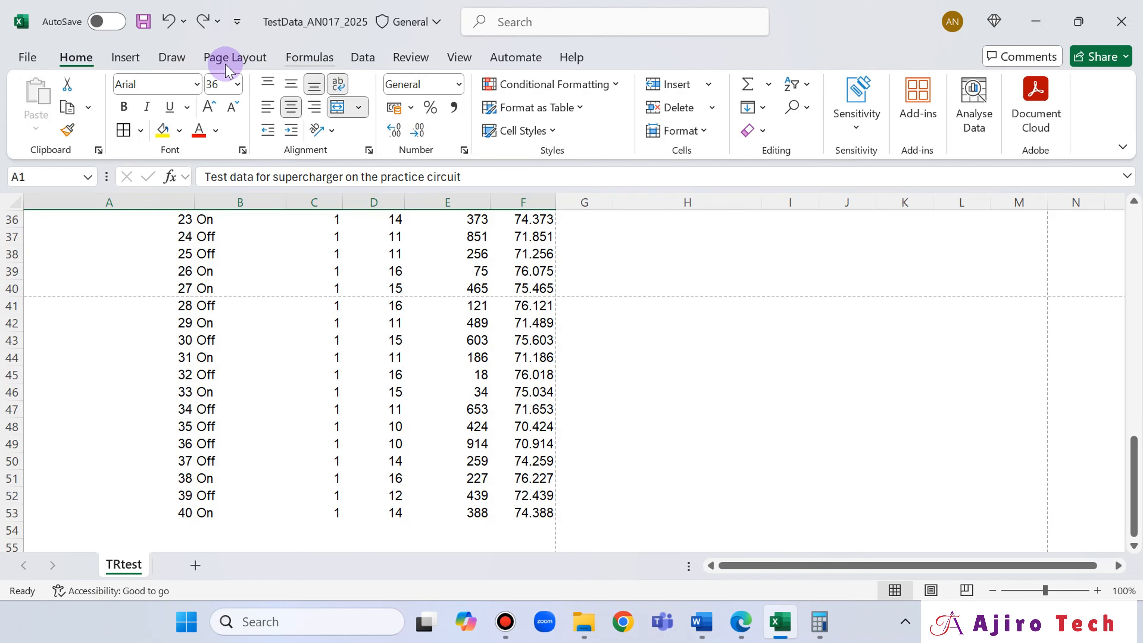
{"action": "left_click", "coordinate": [253, 57]}
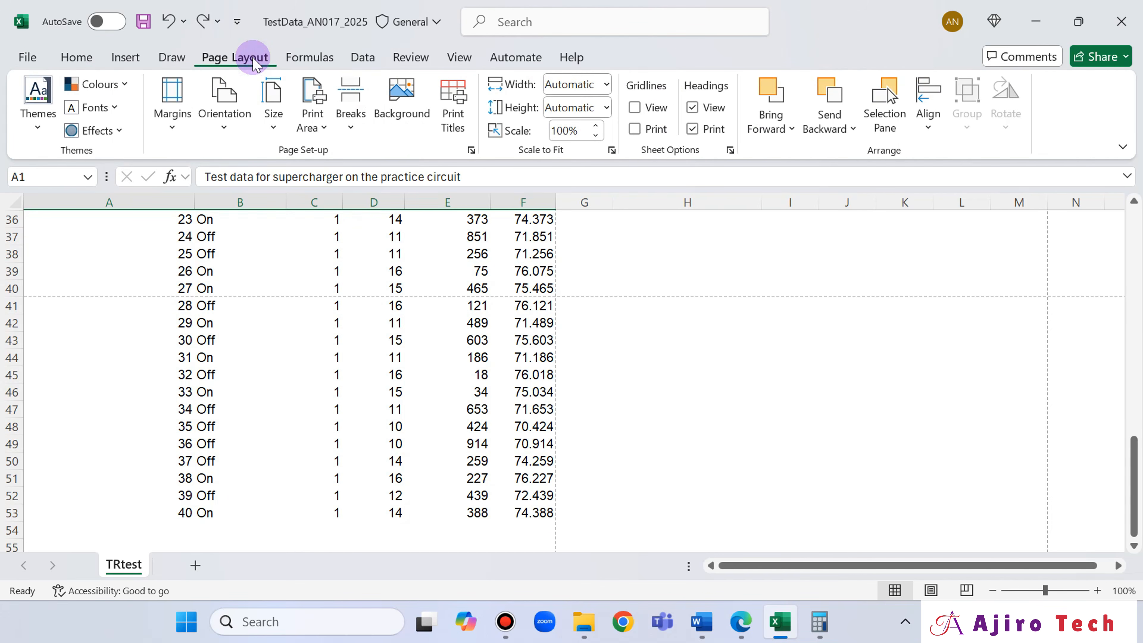
{"action": "left_click", "coordinate": [692, 129]}
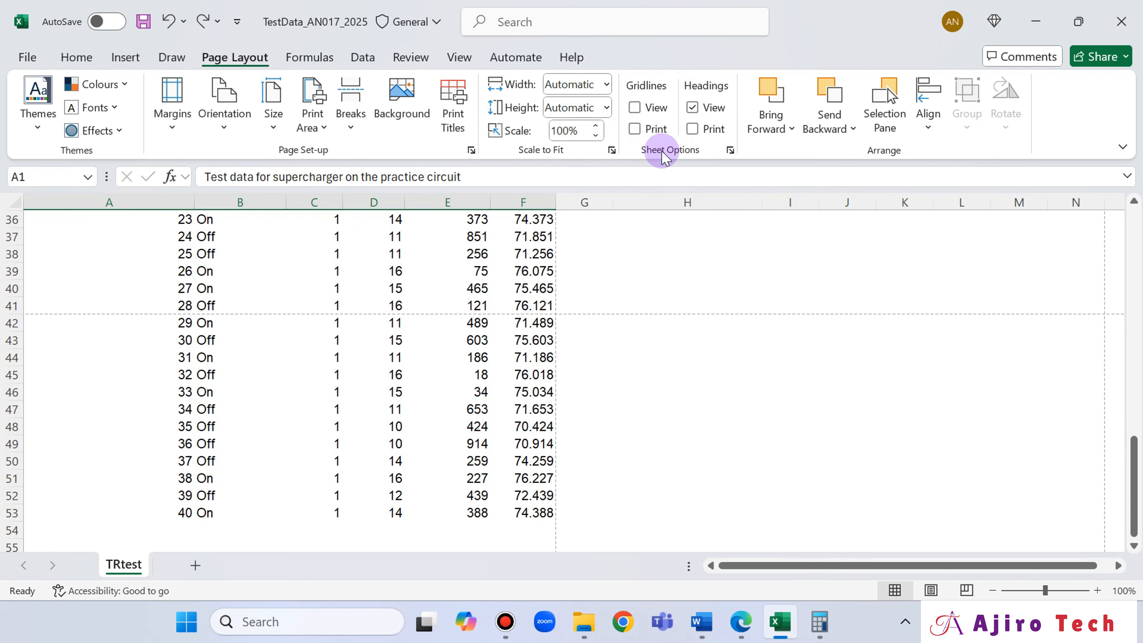
{"action": "left_click", "coordinate": [36, 59]}
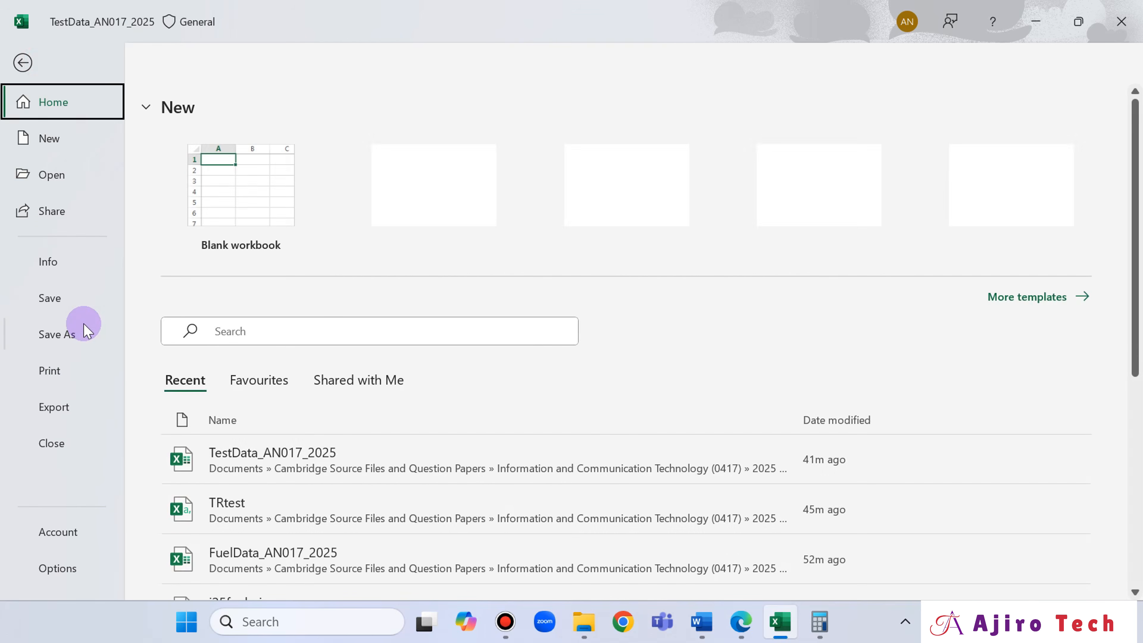
{"action": "left_click", "coordinate": [52, 369]}
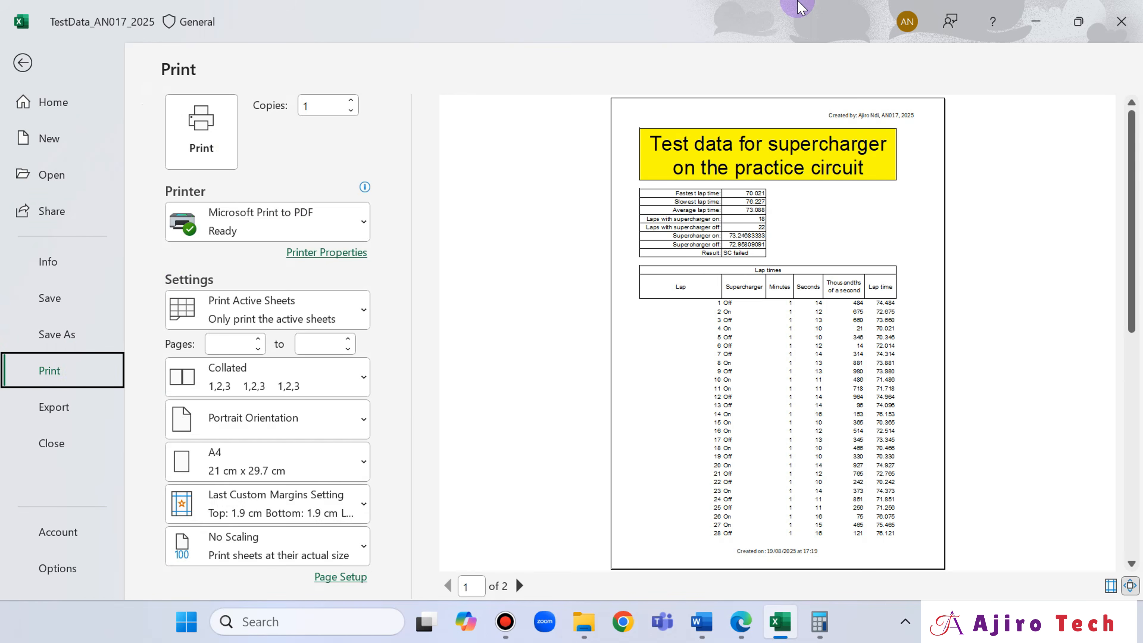
- Compare Excel's print preview with the layout for rows 1 to 13 shown in the exam paper in Edge
{"action": "left_click", "coordinate": [738, 620]}
{"action": "scroll", "coordinate": [426, 344], "scroll_direction": "up", "scroll_amount": 15}
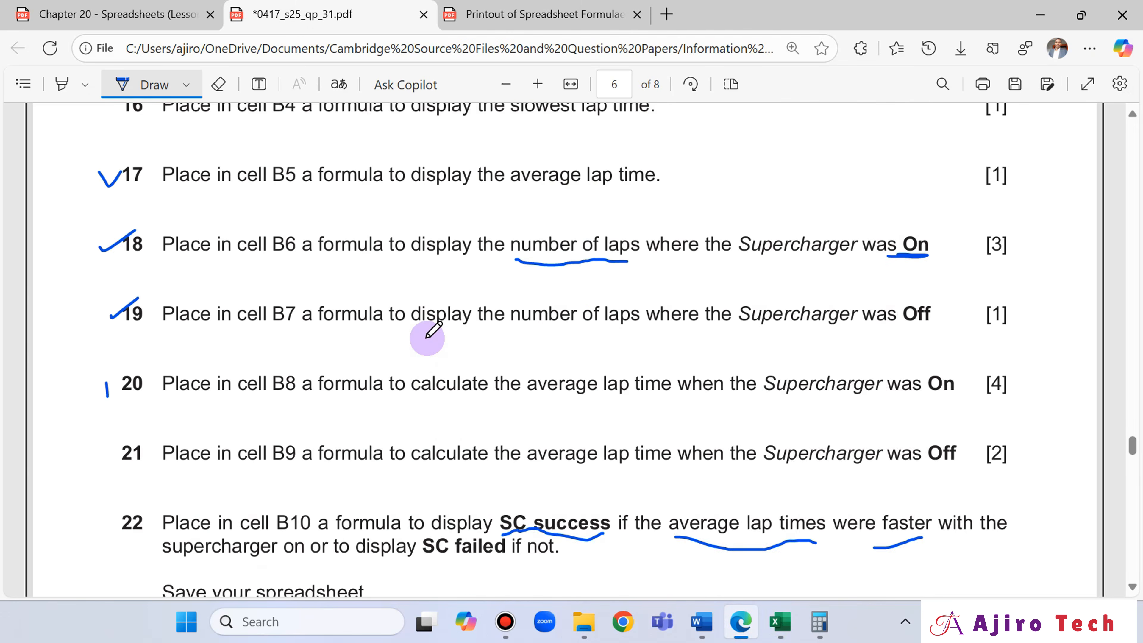
{"action": "scroll", "coordinate": [427, 337], "scroll_direction": "up", "scroll_amount": 2}
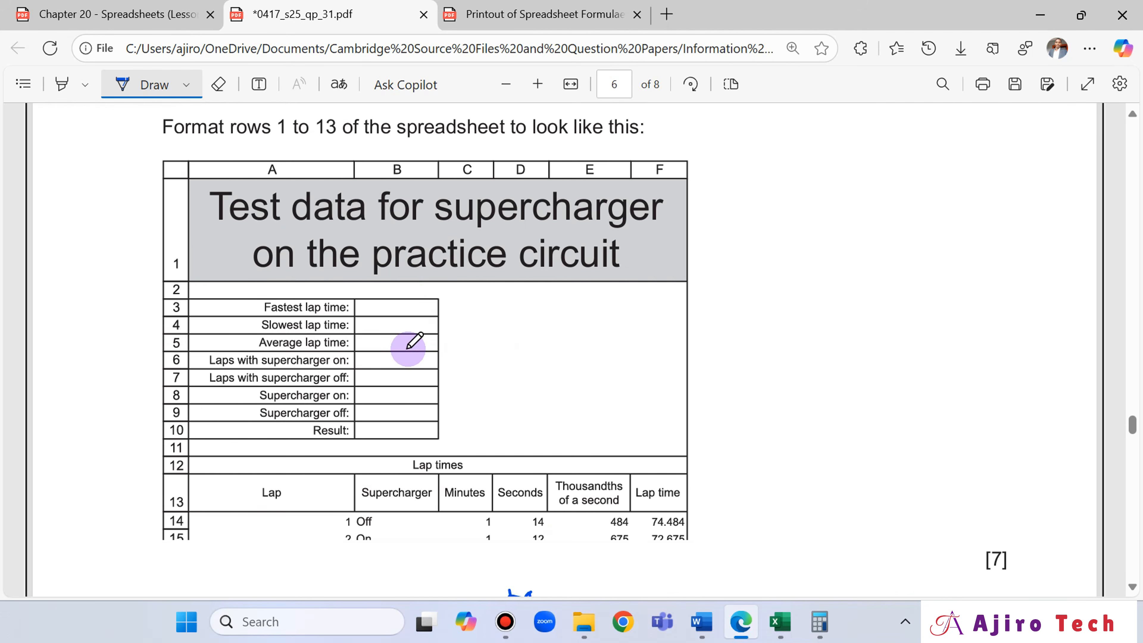
{"action": "scroll", "coordinate": [414, 341], "scroll_direction": "down", "scroll_amount": 4}
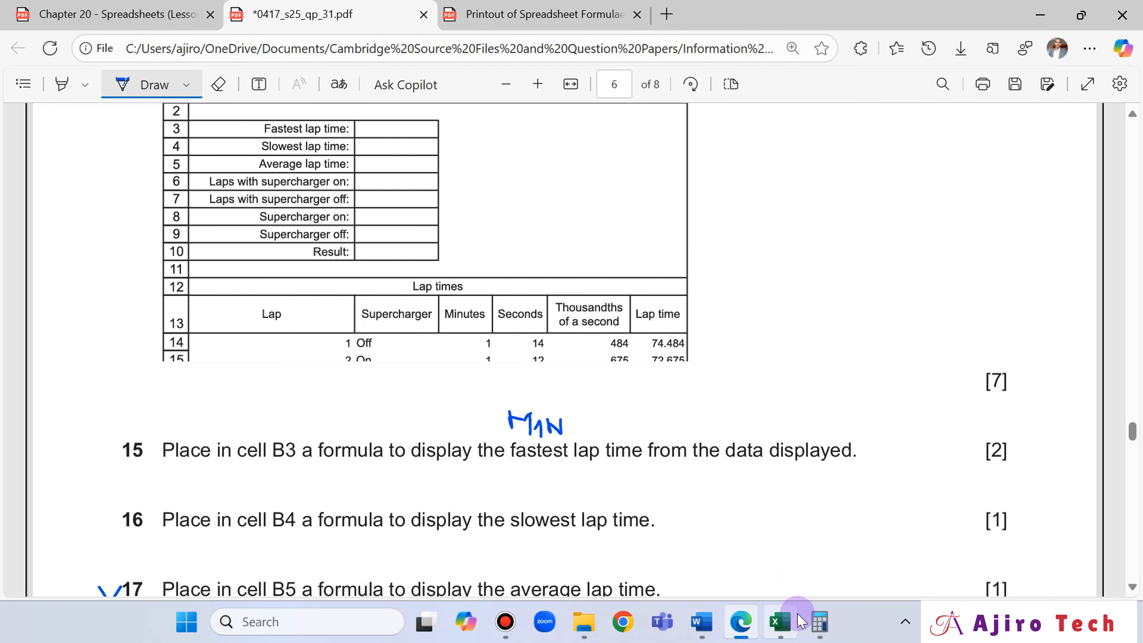
{"action": "left_click", "coordinate": [780, 622]}
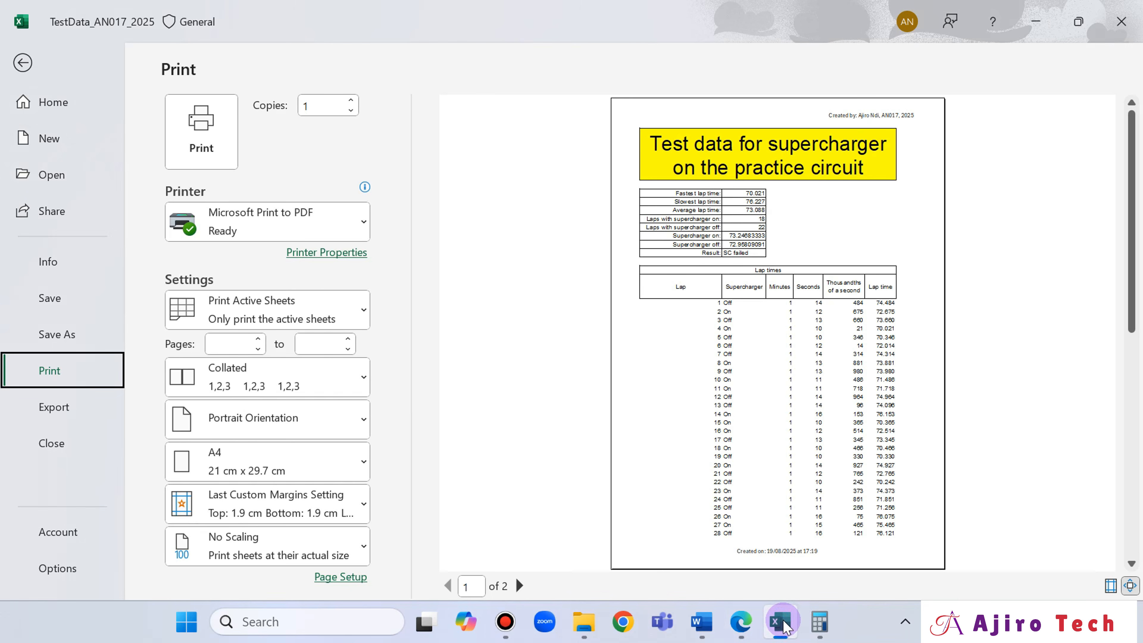
{"action": "left_click", "coordinate": [747, 628]}
{"action": "left_click", "coordinate": [748, 632]}
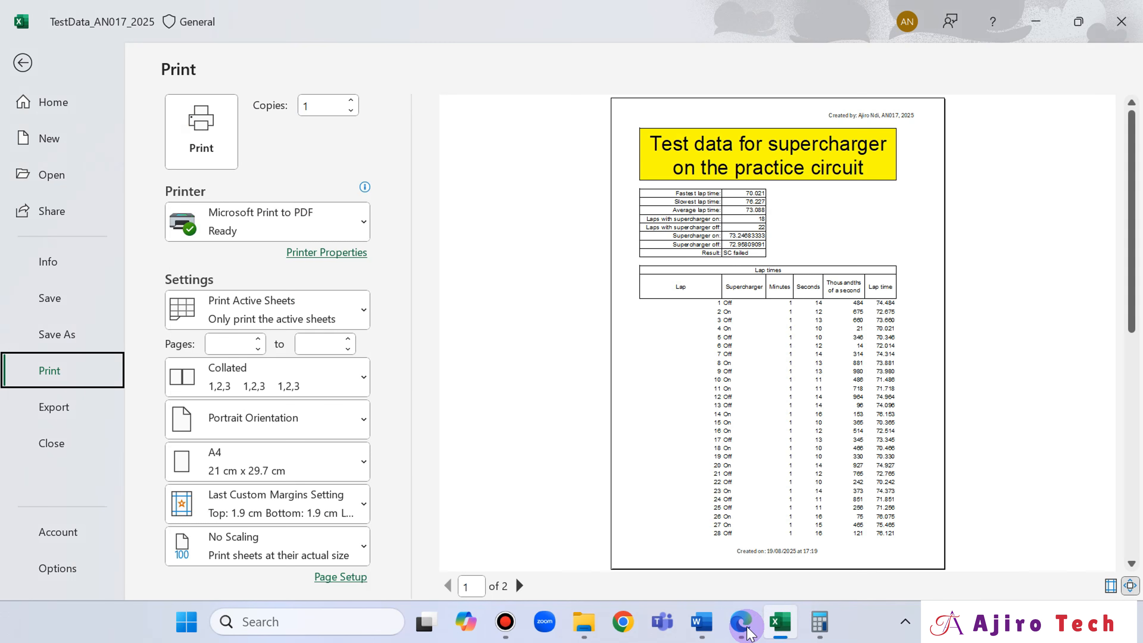
{"action": "left_click", "coordinate": [749, 633]}
{"action": "left_click", "coordinate": [748, 632]}
{"action": "left_click", "coordinate": [749, 633]}
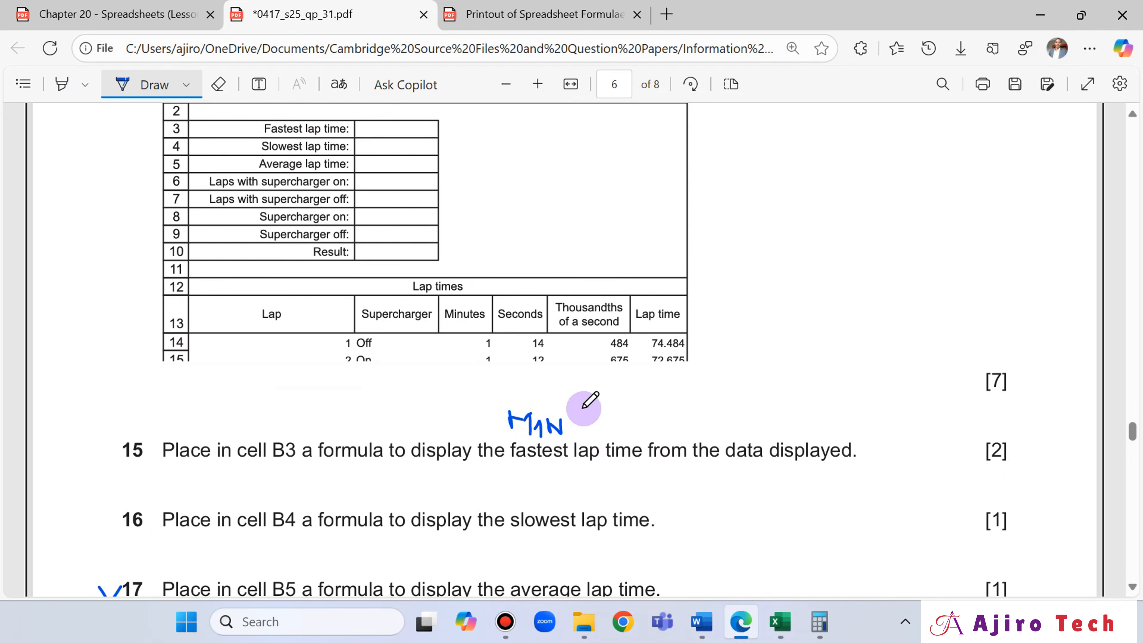
- Review questions 13 to 24 of the exam paper, including the printout requirements in questions 23 and 24
{"action": "scroll", "coordinate": [594, 423], "scroll_direction": "down", "scroll_amount": 15}
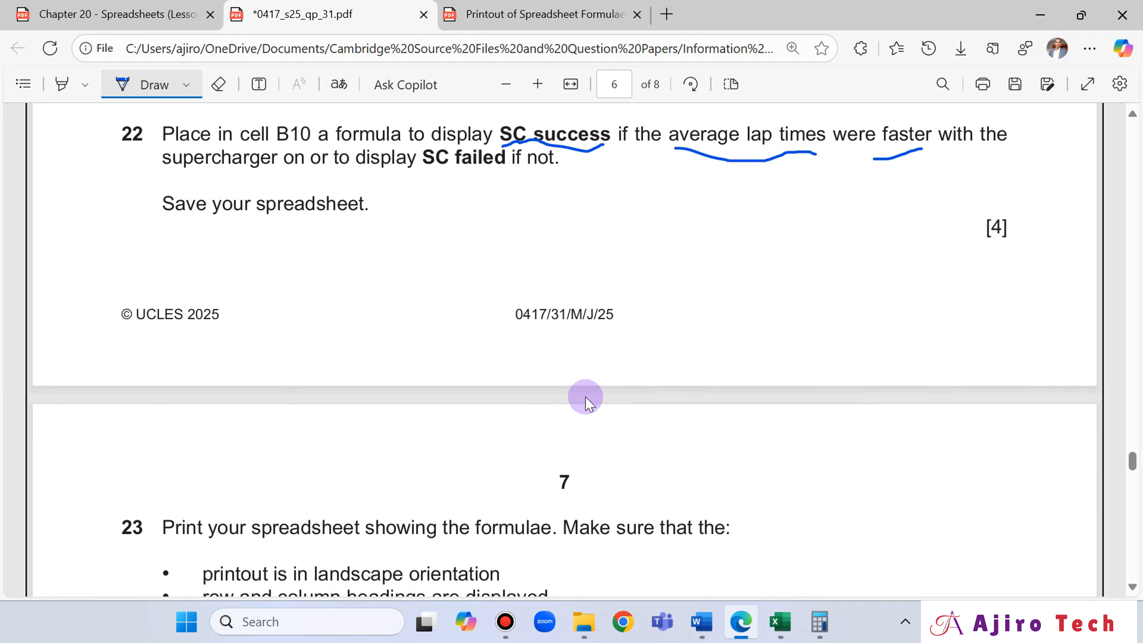
{"action": "scroll", "coordinate": [588, 406], "scroll_direction": "up", "scroll_amount": 8}
{"action": "scroll", "coordinate": [590, 392], "scroll_direction": "down", "scroll_amount": 10}
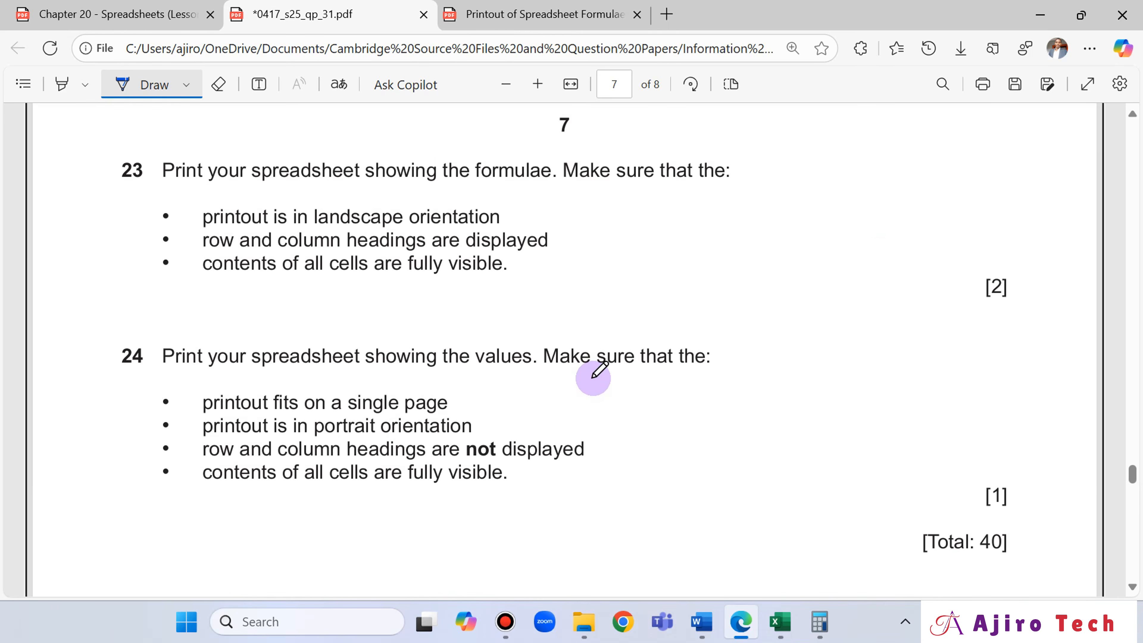
{"action": "scroll", "coordinate": [592, 378], "scroll_direction": "up", "scroll_amount": 9}
{"action": "scroll", "coordinate": [598, 371], "scroll_direction": "up", "scroll_amount": 12}
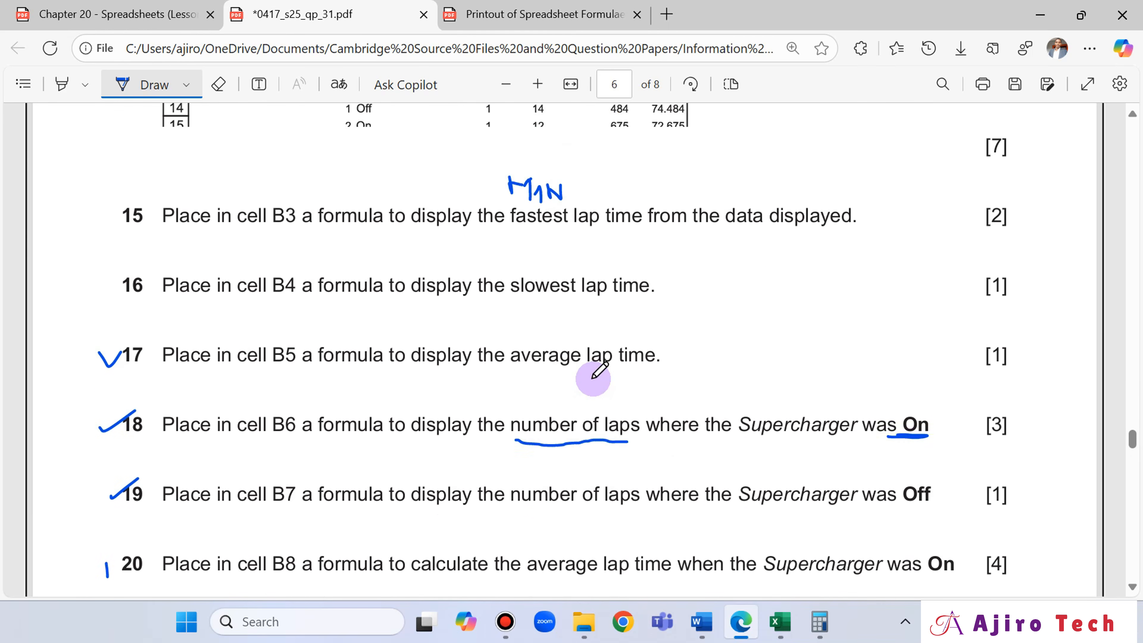
{"action": "scroll", "coordinate": [598, 372], "scroll_direction": "down", "scroll_amount": 5}
{"action": "scroll", "coordinate": [594, 378], "scroll_direction": "down", "scroll_amount": 5}
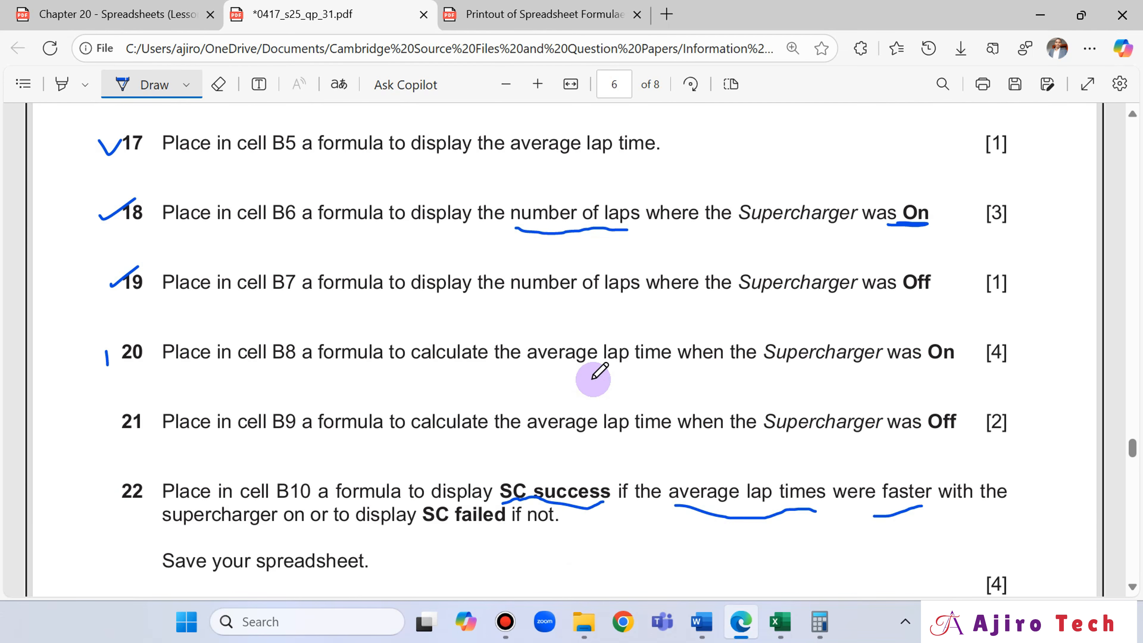
{"action": "scroll", "coordinate": [594, 378], "scroll_direction": "up", "scroll_amount": 20}
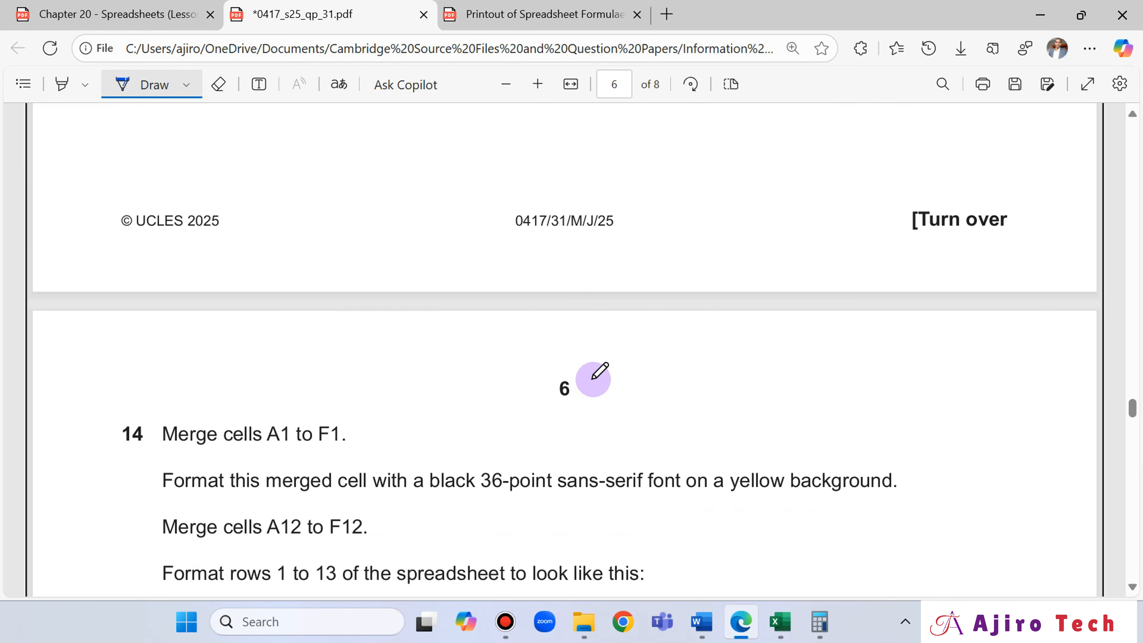
{"action": "scroll", "coordinate": [593, 378], "scroll_direction": "up", "scroll_amount": 12}
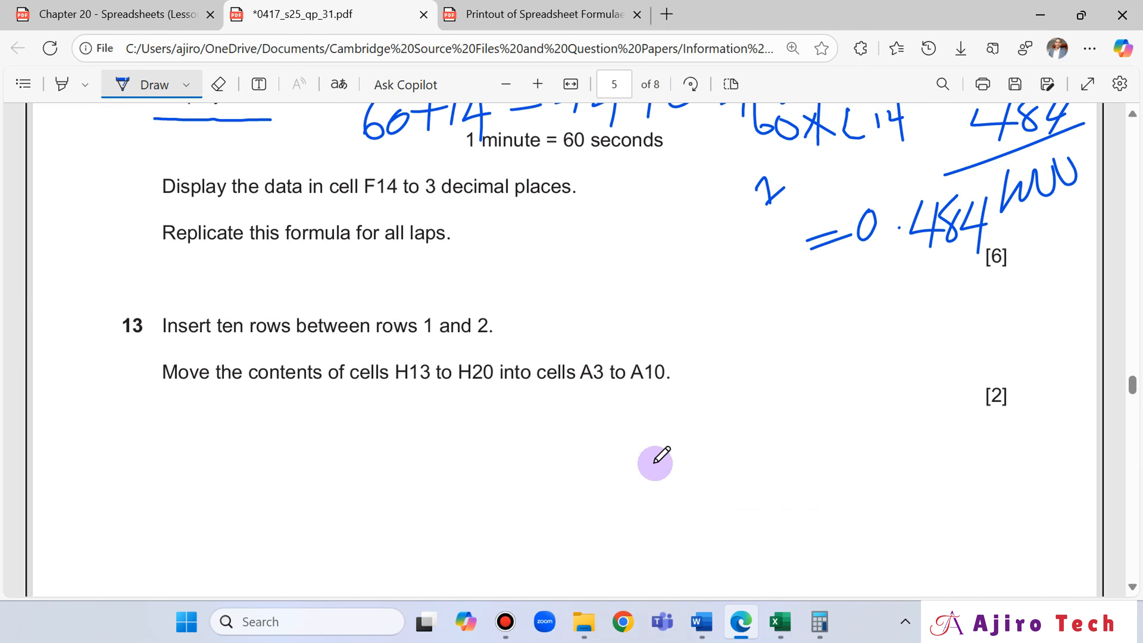
- Print the values view from Excel to PDF without sensitivity labels and other metadata, giving "Ajiro Tech" as the justification
{"action": "left_click", "coordinate": [772, 623]}
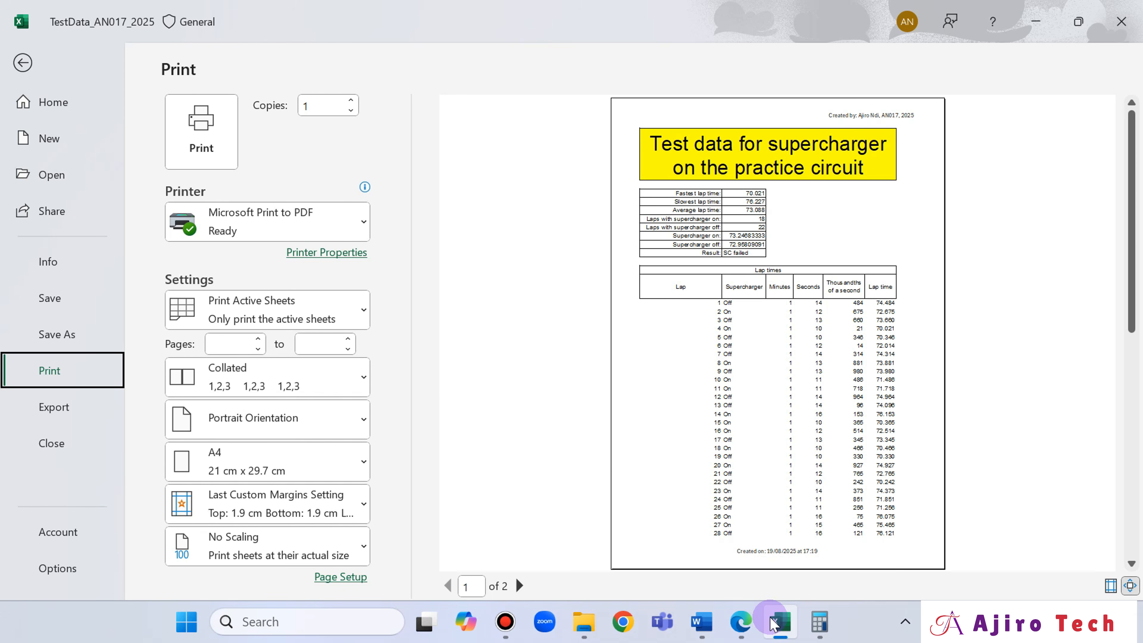
{"action": "left_click", "coordinate": [210, 146]}
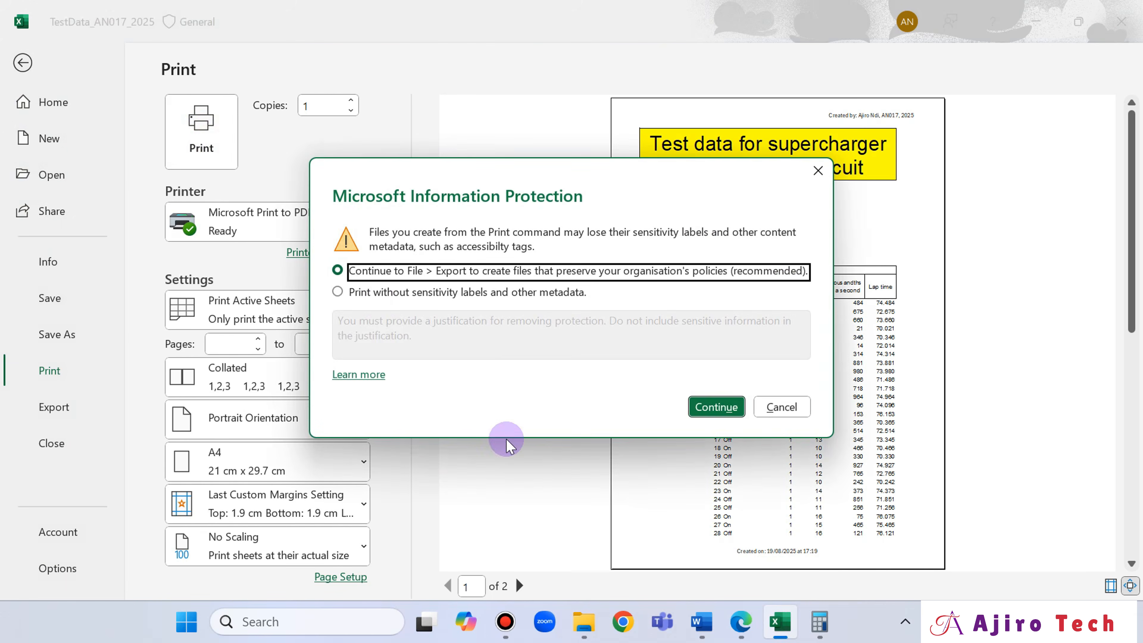
{"action": "left_click", "coordinate": [493, 293]}
{"action": "left_click", "coordinate": [503, 336]}
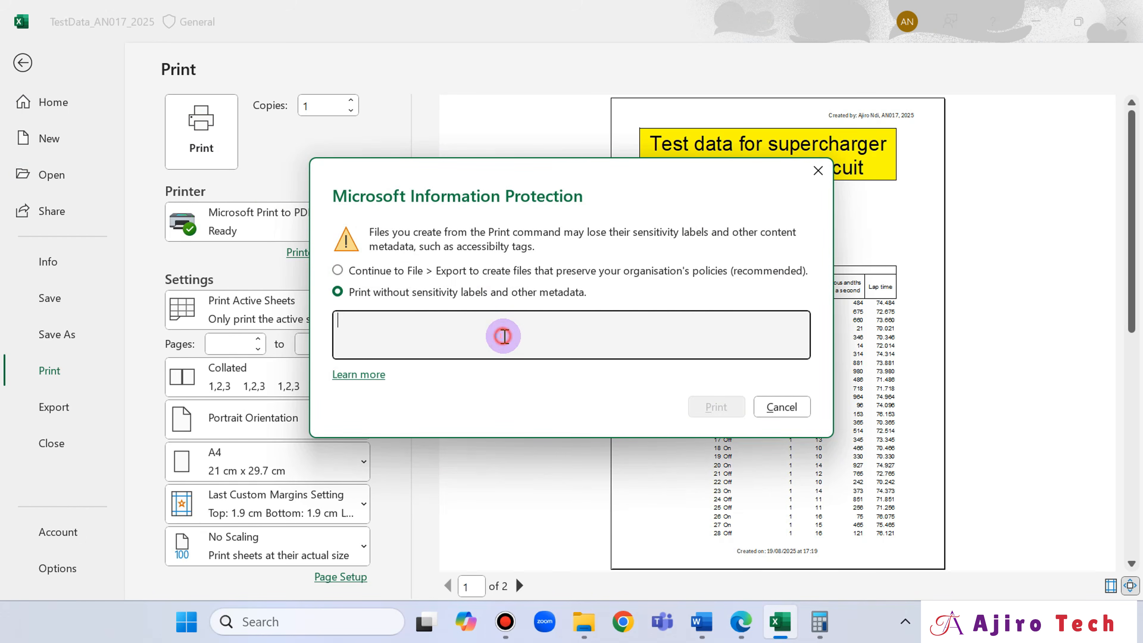
{"action": "type", "text": "Ajiro Tech"}
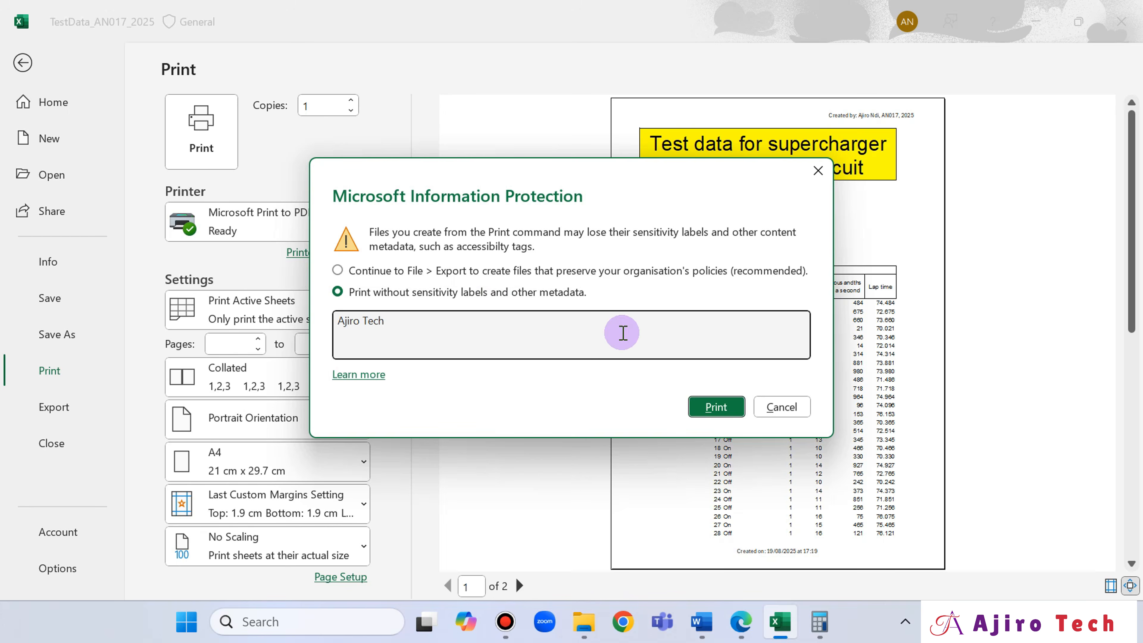
{"action": "left_click", "coordinate": [716, 406]}
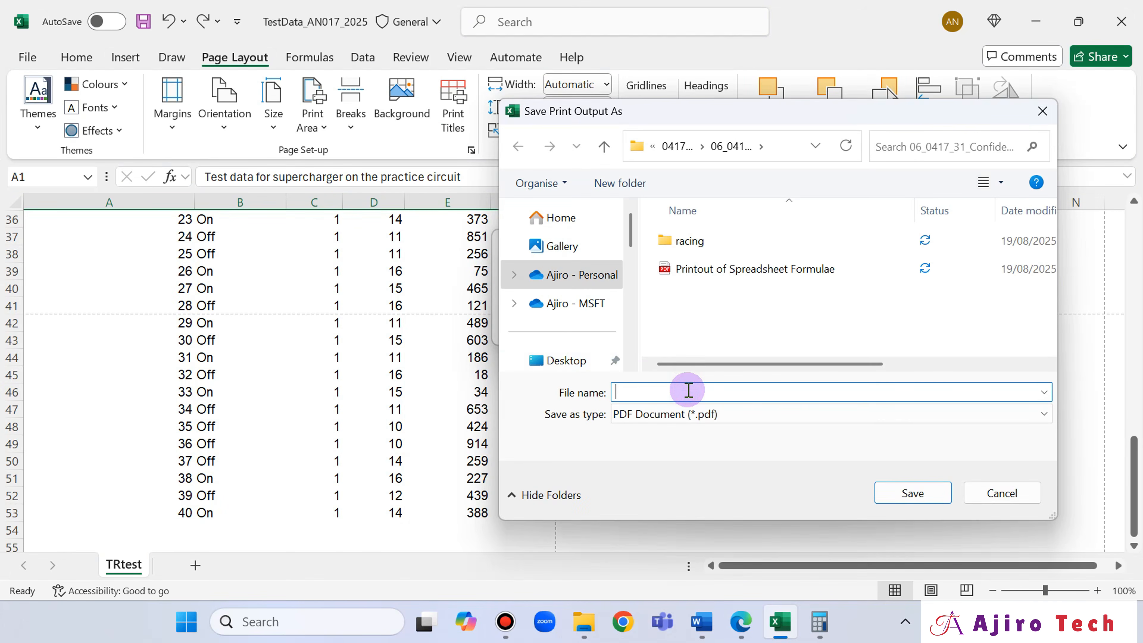
- Save the print output as a PDF named "Printout of Spreadsheet Value"
{"action": "type", "text": "Printout of Spreadsheet"}
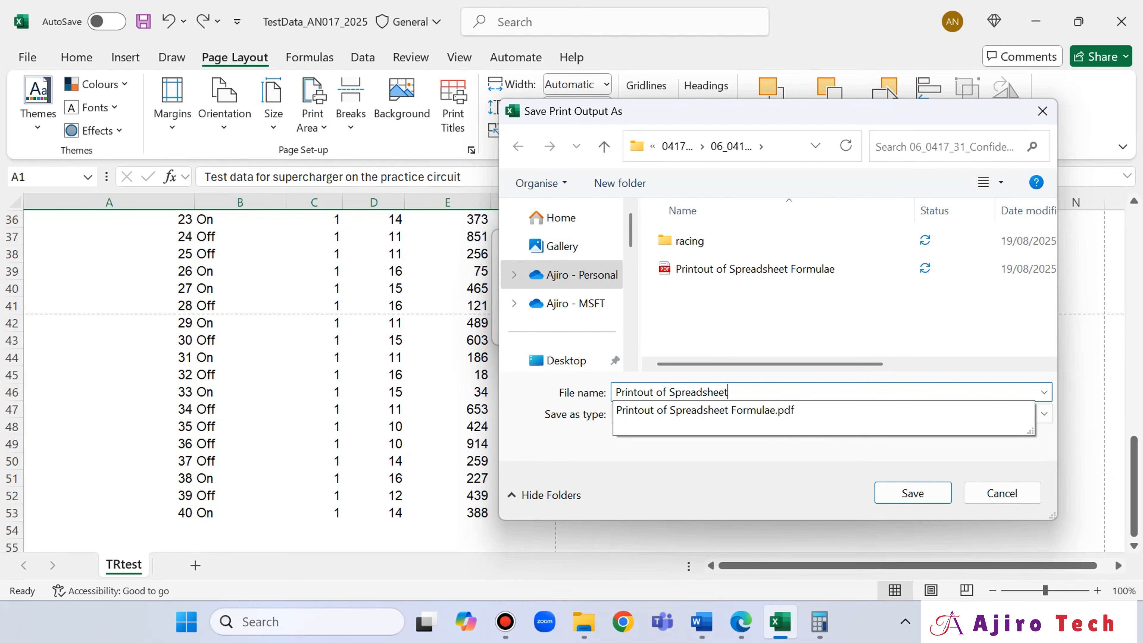
{"action": "type", "text": "Vak"}
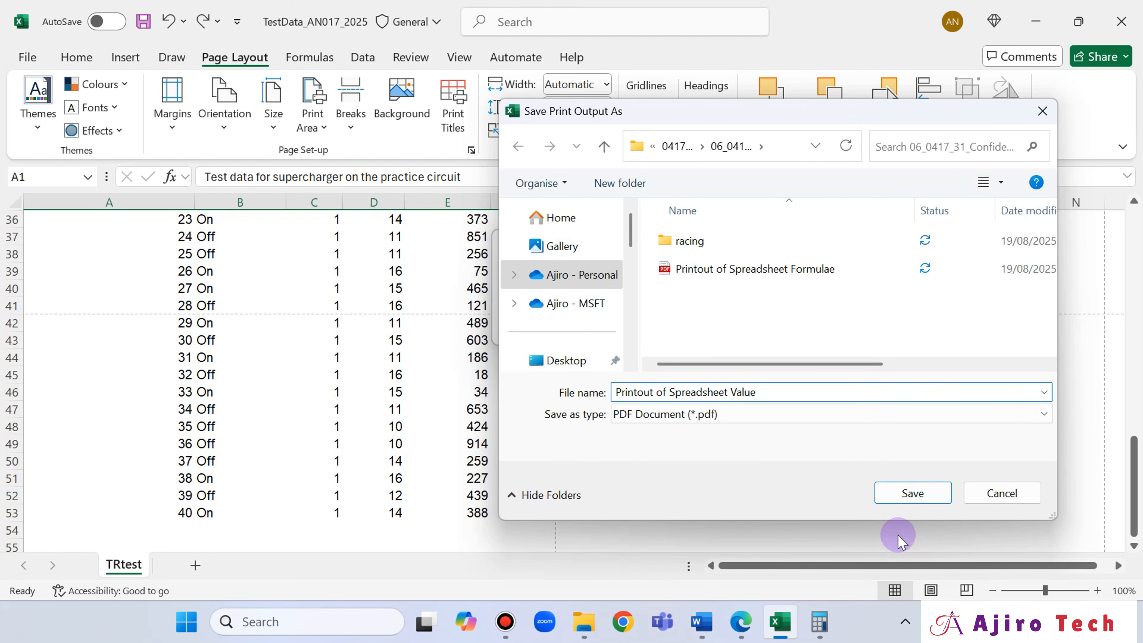
{"action": "left_click", "coordinate": [913, 493]}
- Open the "Printout of Spreadsheet Value" PDF from File Explorer and compare it with the "Printout of Spreadsheet Formulae" PDF in Edge
{"action": "left_click", "coordinate": [584, 622]}
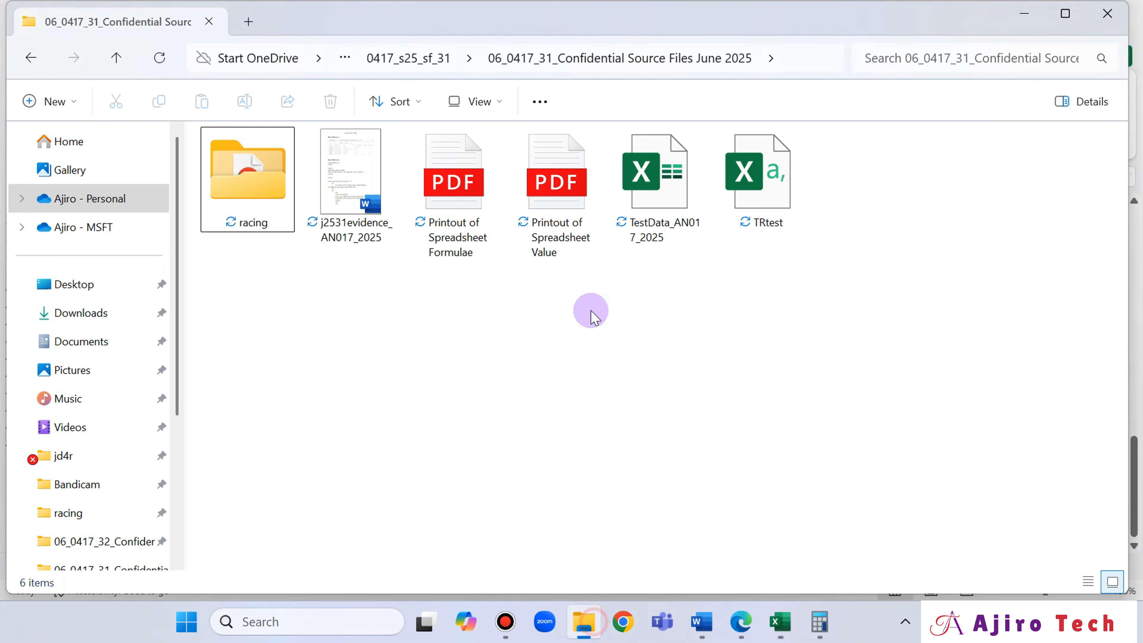
{"action": "double_click", "coordinate": [558, 214]}
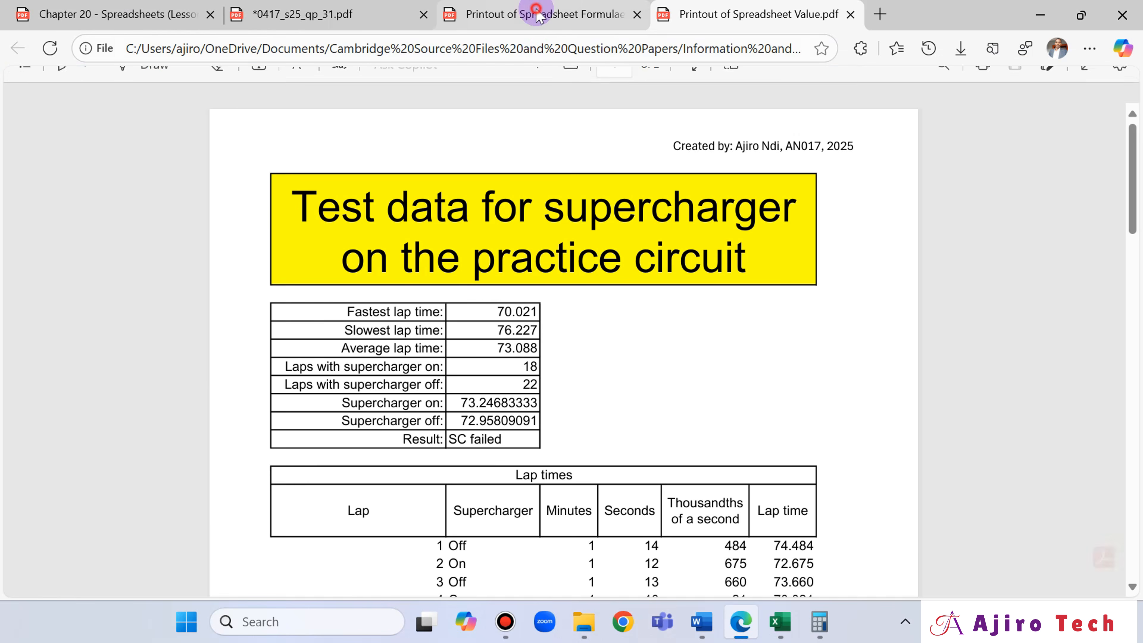
{"action": "left_click", "coordinate": [538, 15]}
{"action": "left_click", "coordinate": [749, 15]}
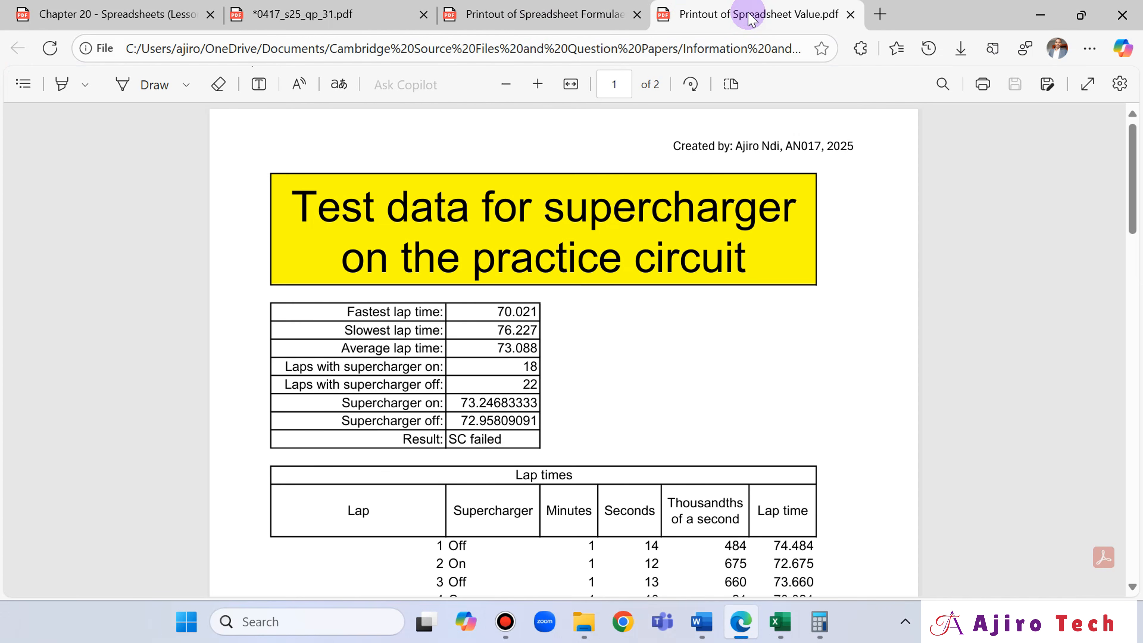
{"action": "left_click", "coordinate": [560, 28]}
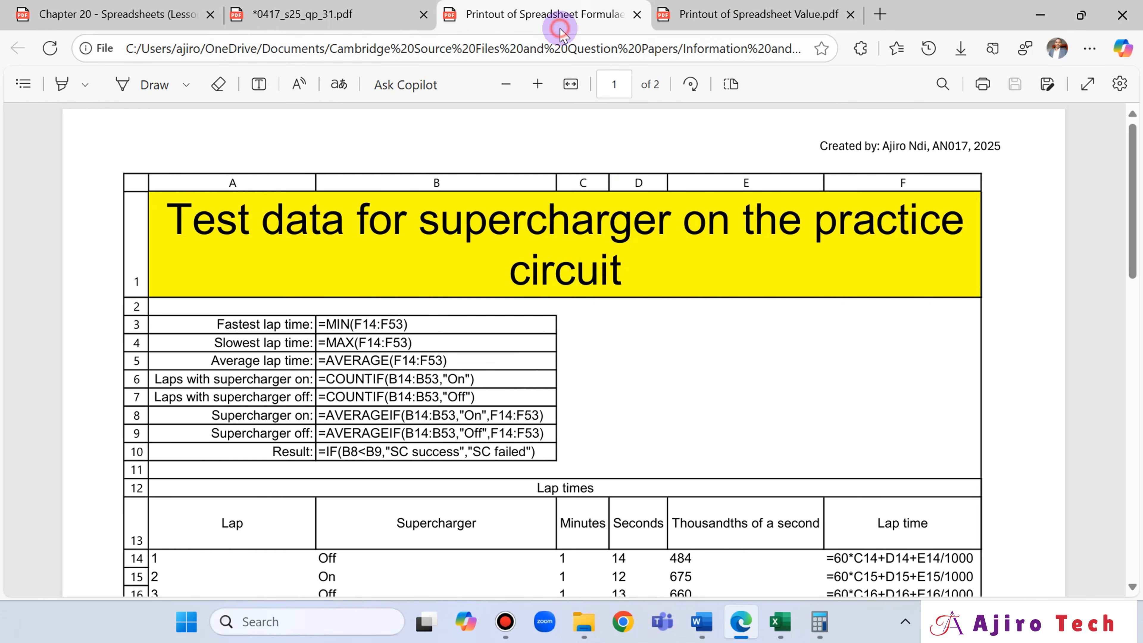
{"action": "left_click", "coordinate": [728, 20]}
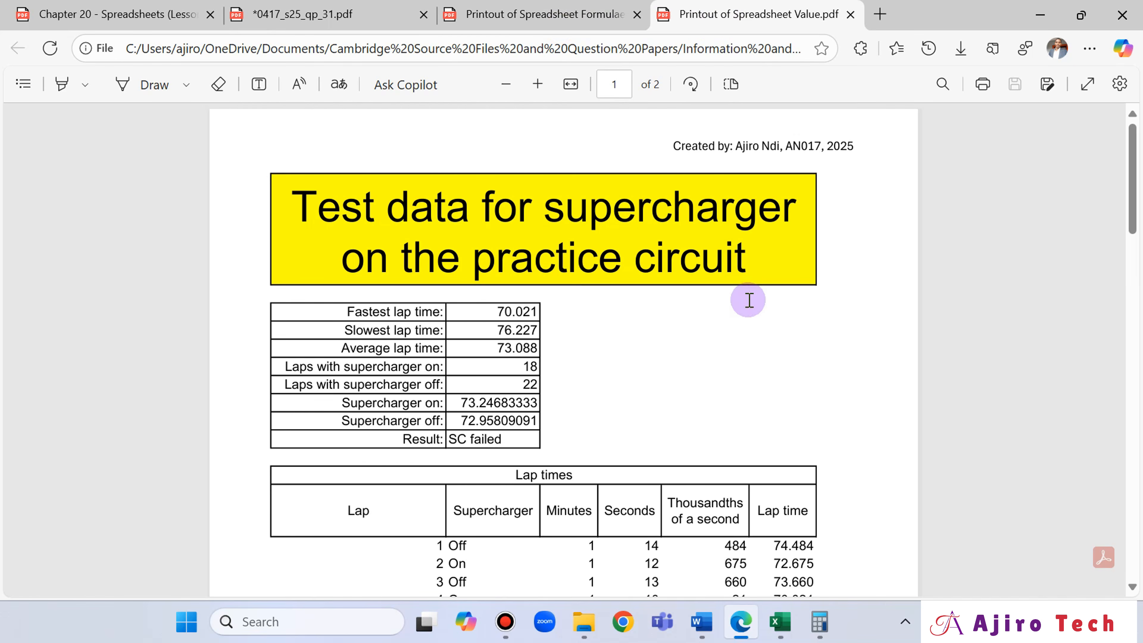
- Examine the pages of the values printout from the title and summary block down to the last lap row
{"action": "scroll", "coordinate": [752, 316], "scroll_direction": "down", "scroll_amount": 12}
{"action": "scroll", "coordinate": [755, 332], "scroll_direction": "down", "scroll_amount": 10}
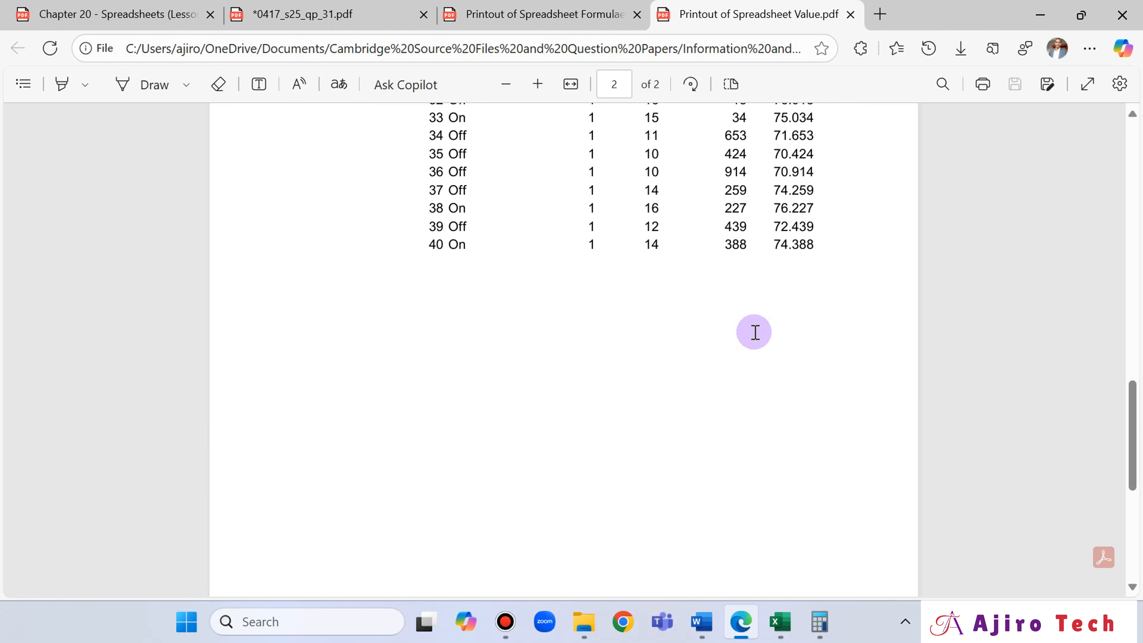
{"action": "scroll", "coordinate": [754, 332], "scroll_direction": "up", "scroll_amount": 12}
{"action": "scroll", "coordinate": [755, 332], "scroll_direction": "up", "scroll_amount": 8}
{"action": "scroll", "coordinate": [755, 331], "scroll_direction": "down", "scroll_amount": 12}
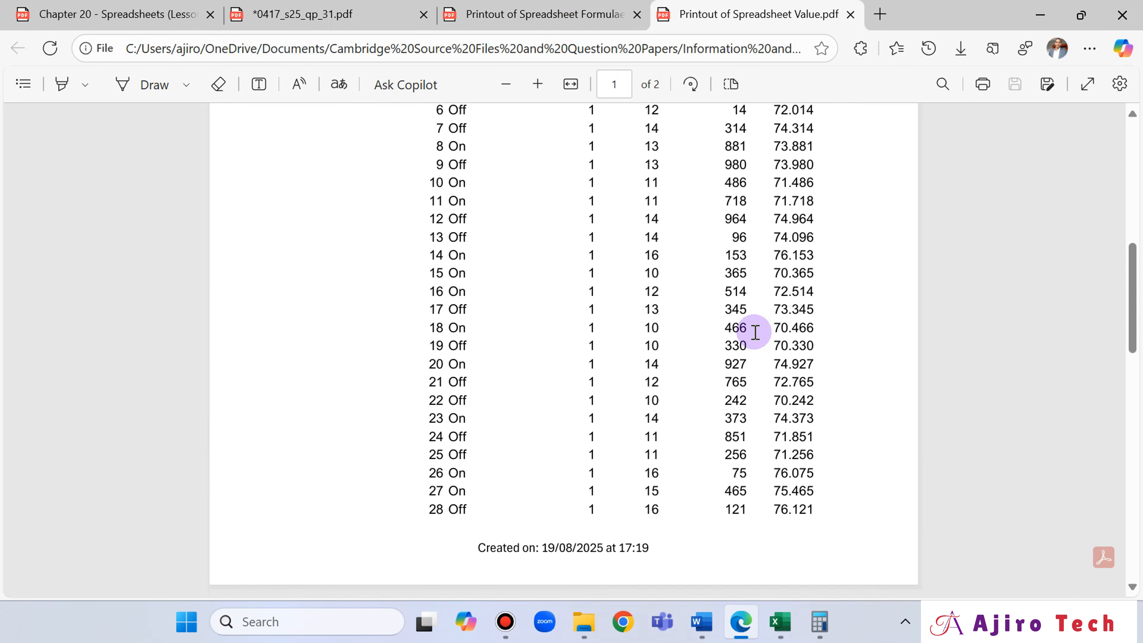
{"action": "scroll", "coordinate": [758, 332], "scroll_direction": "up", "scroll_amount": 2}
{"action": "scroll", "coordinate": [758, 332], "scroll_direction": "up", "scroll_amount": 12}
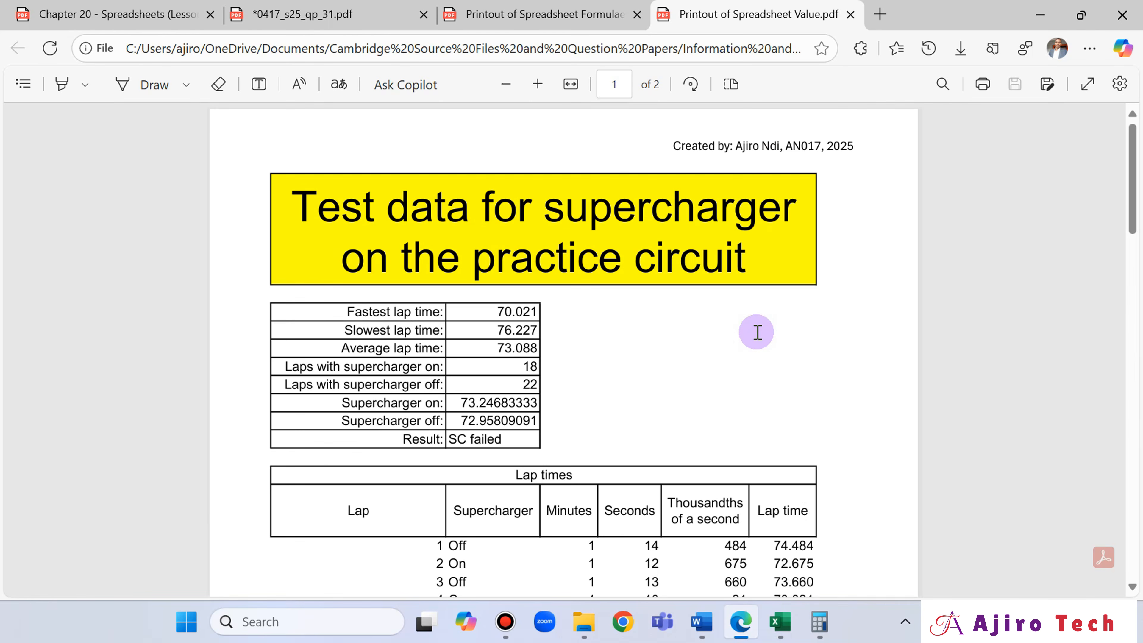
{"action": "scroll", "coordinate": [757, 332], "scroll_direction": "down", "scroll_amount": 7}
{"action": "scroll", "coordinate": [757, 332], "scroll_direction": "up", "scroll_amount": 5}
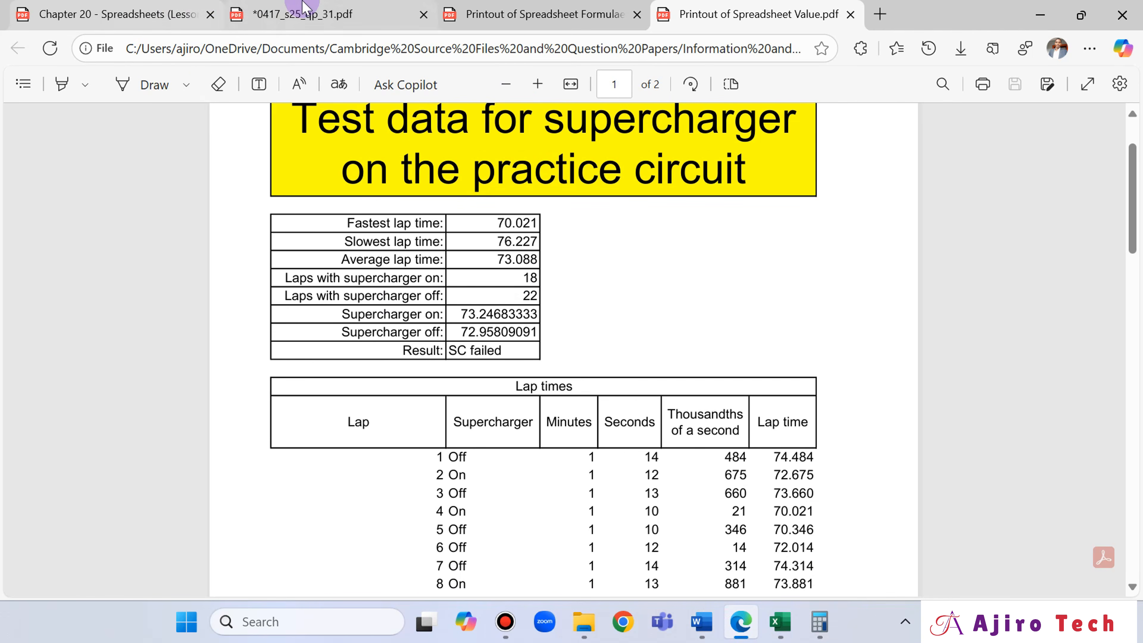
- Read the Task 4 instructions for printing the Evidence Document in the exam paper, and switch to the evidence document in Word
{"action": "left_click", "coordinate": [301, 13]}
{"action": "scroll", "coordinate": [753, 376], "scroll_direction": "up", "scroll_amount": 10}
{"action": "scroll", "coordinate": [758, 378], "scroll_direction": "up", "scroll_amount": 8}
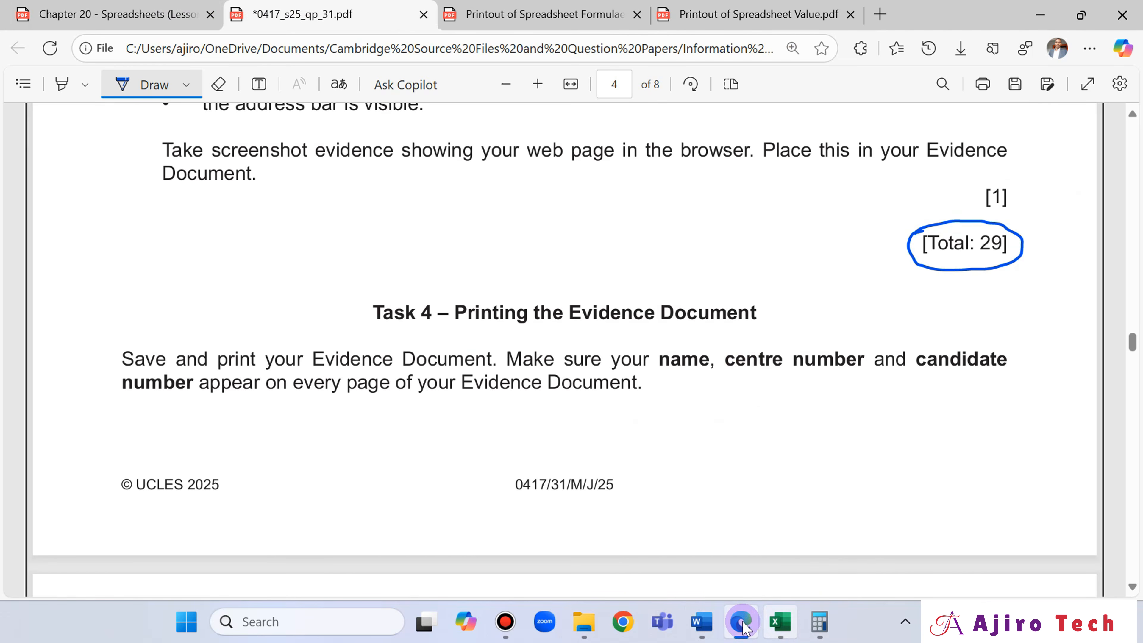
{"action": "left_click", "coordinate": [701, 622]}
{"action": "scroll", "coordinate": [689, 414], "scroll_direction": "down", "scroll_amount": 1}
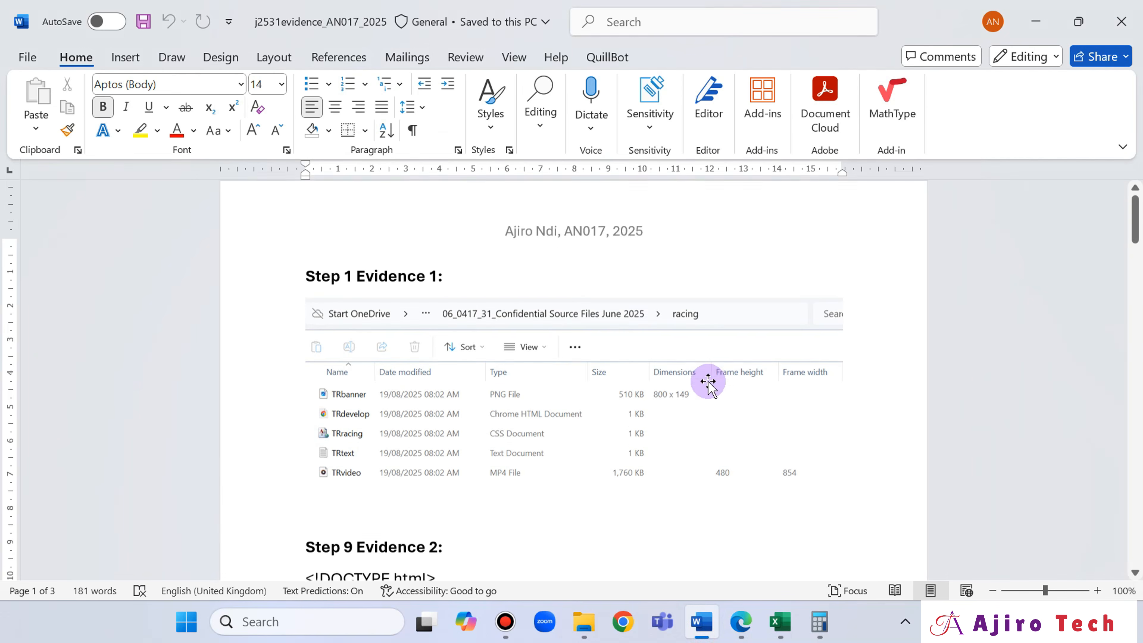
{"action": "left_click", "coordinate": [730, 620]}
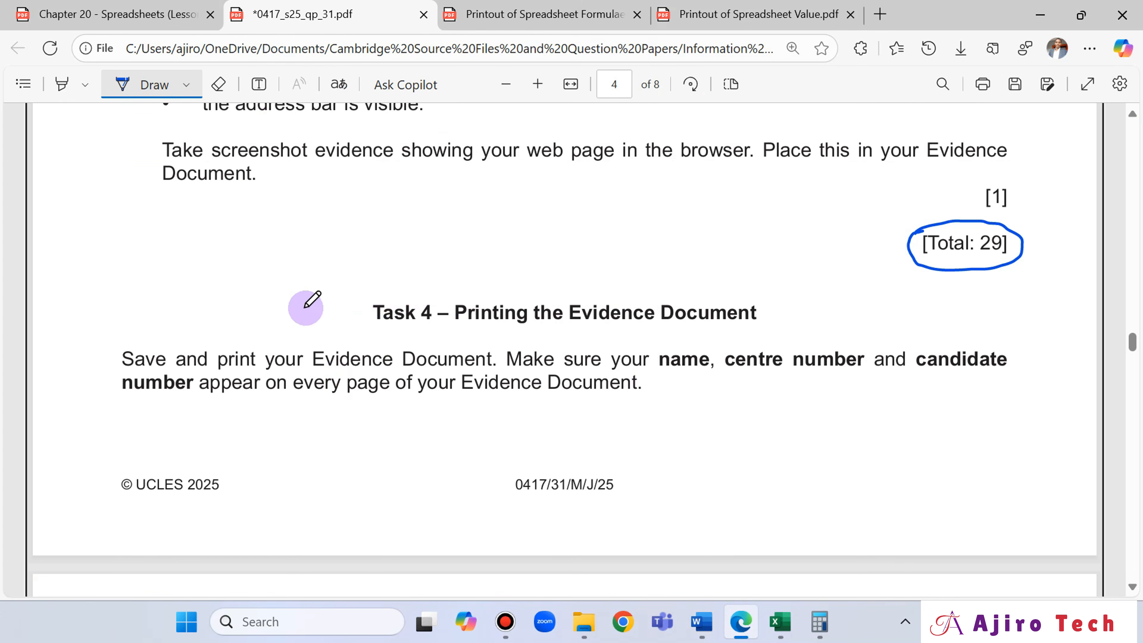
{"action": "left_click", "coordinate": [736, 628]}
- Delete the "Step Evidence 4:" heading and the empty line above it at the end of the evidence document
{"action": "scroll", "coordinate": [740, 372], "scroll_direction": "down", "scroll_amount": 4}
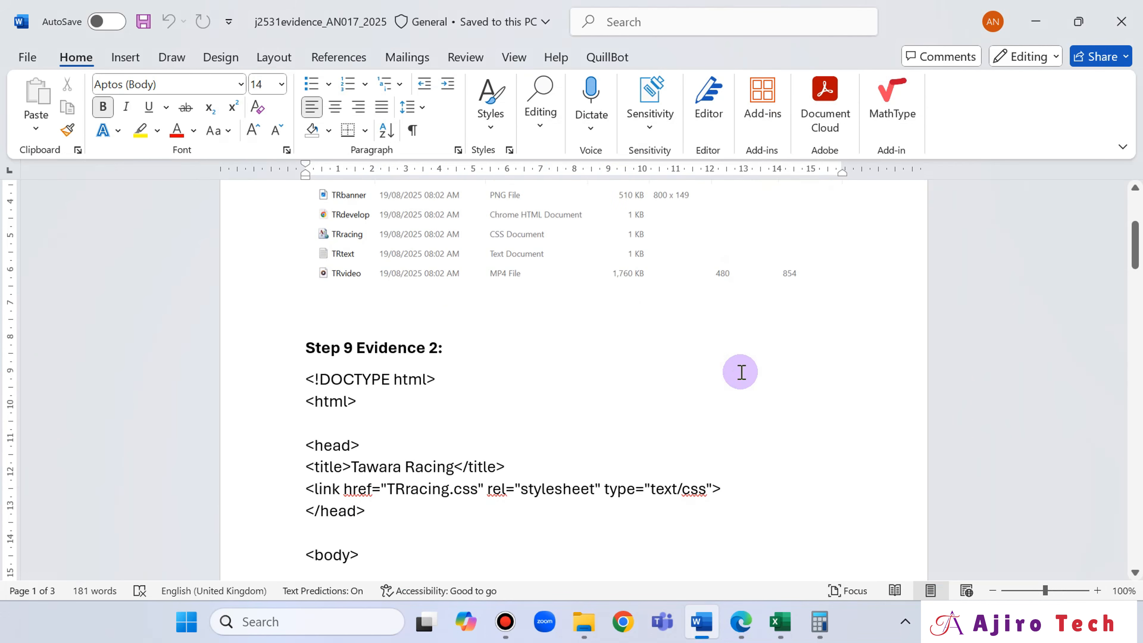
{"action": "scroll", "coordinate": [741, 372], "scroll_direction": "down", "scroll_amount": 20}
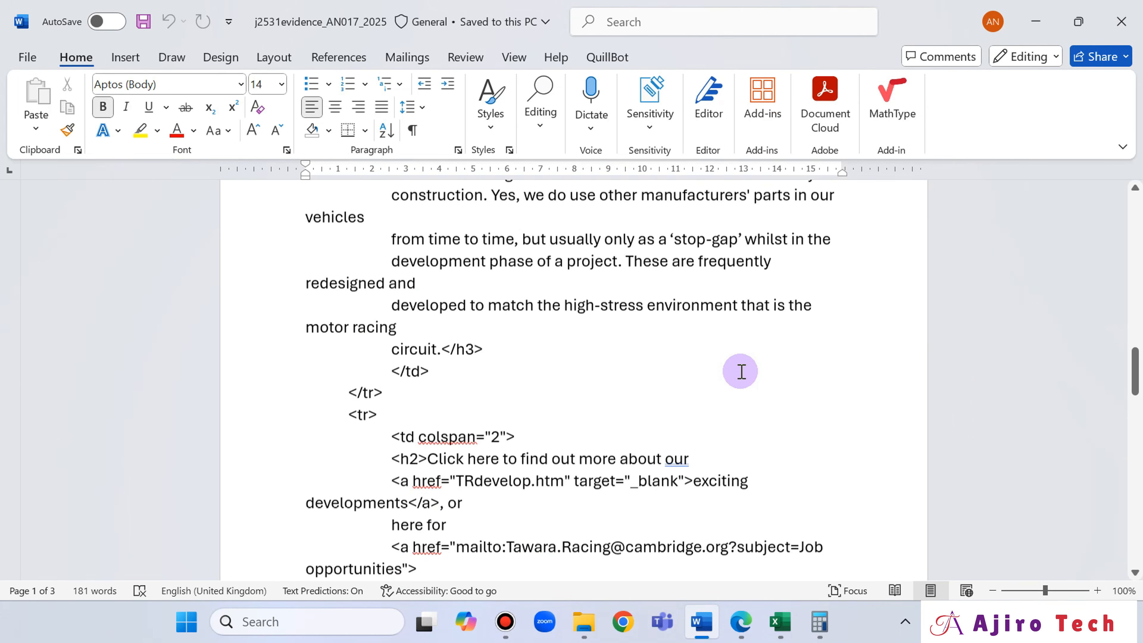
{"action": "scroll", "coordinate": [741, 372], "scroll_direction": "down", "scroll_amount": 20}
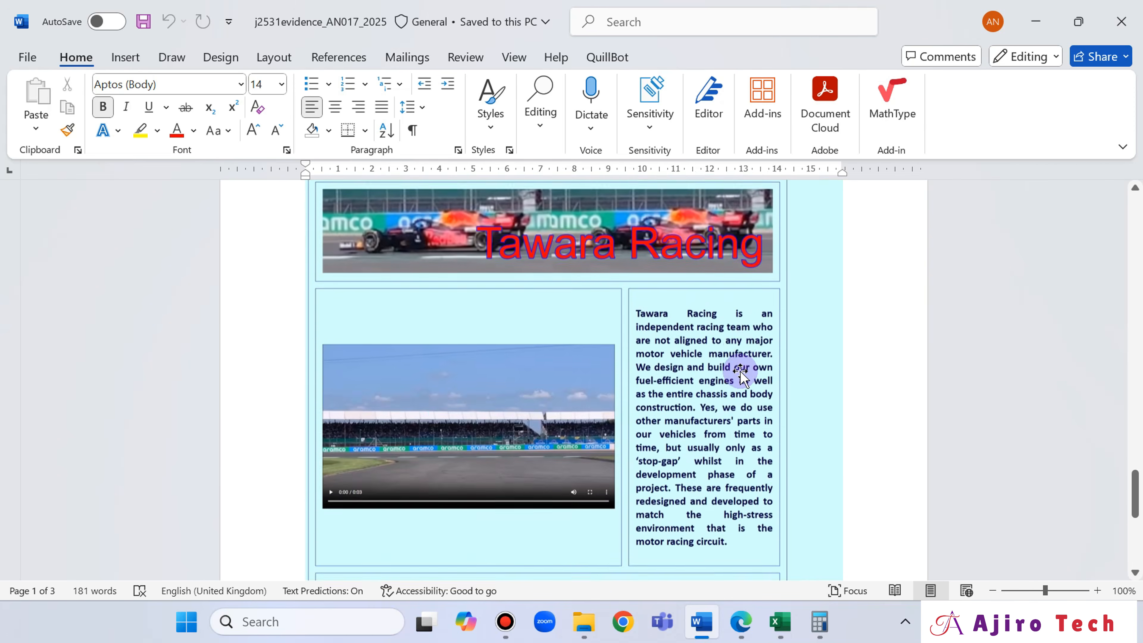
{"action": "scroll", "coordinate": [740, 372], "scroll_direction": "down", "scroll_amount": 11}
{"action": "left_click", "coordinate": [459, 353]}
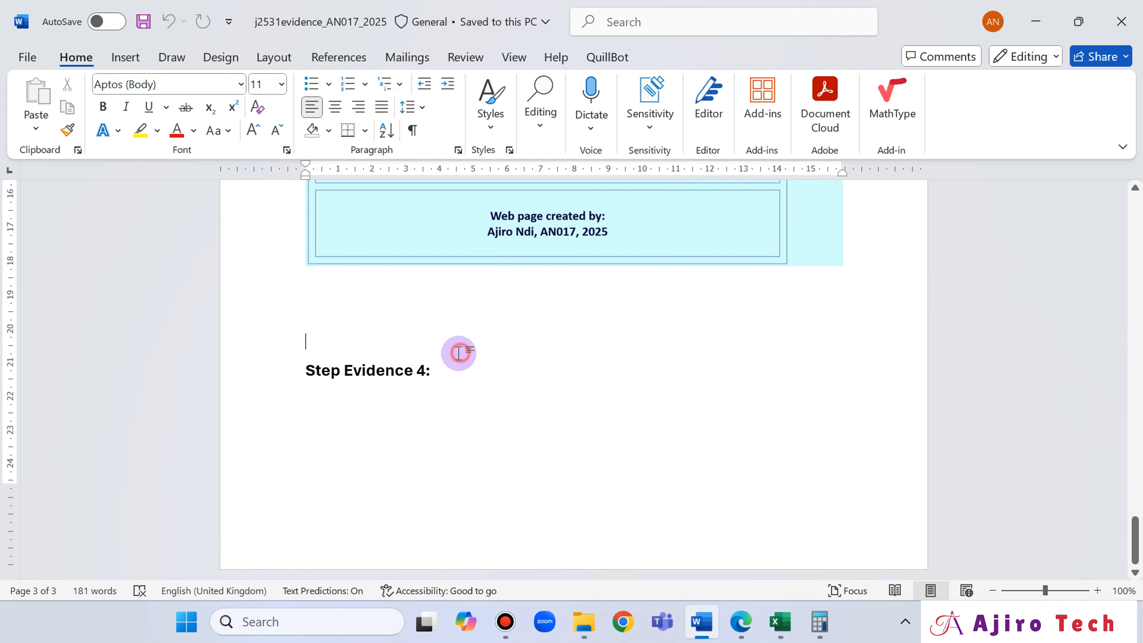
{"action": "left_click_drag", "start_coordinate": [441, 370], "coordinate": [268, 365]}
{"action": "key", "text": "Delete"}
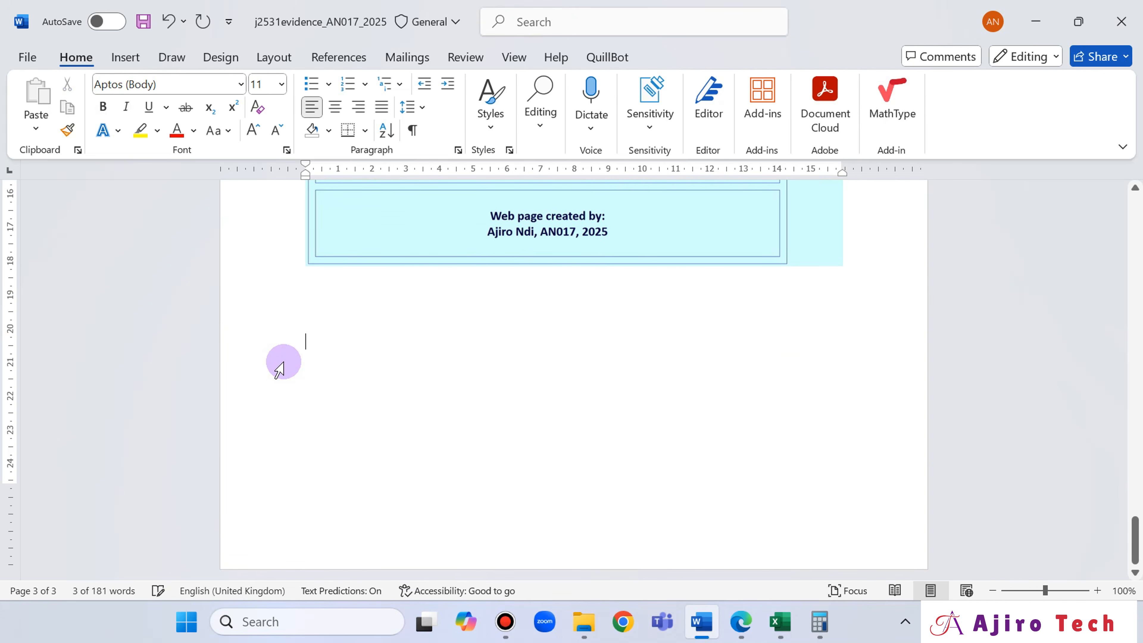
{"action": "key", "text": "BackSpace"}
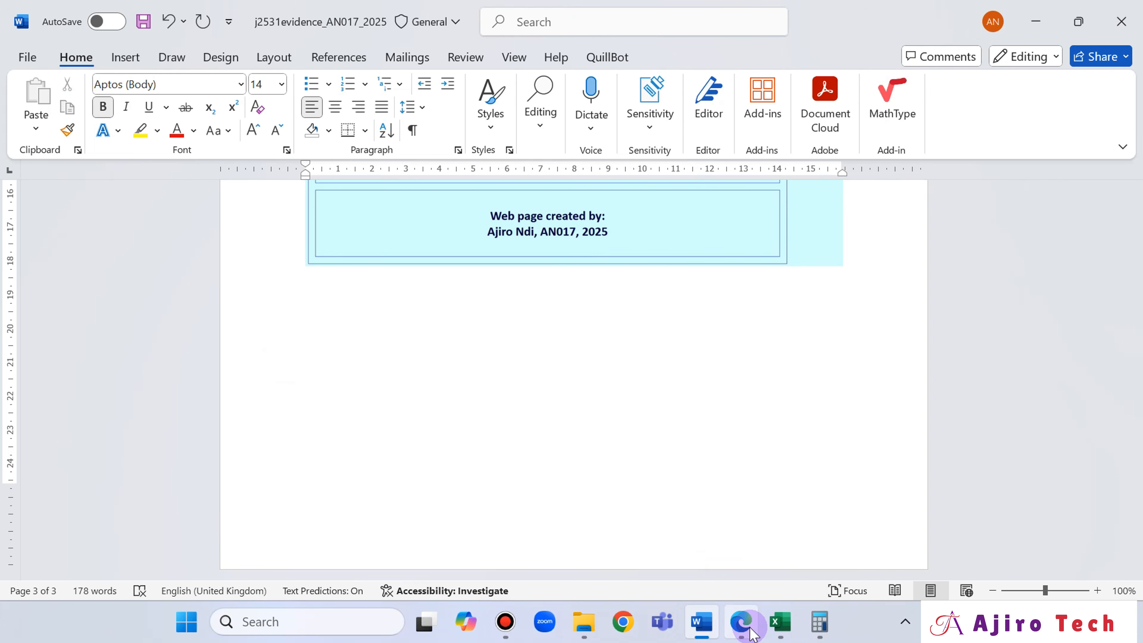
- Open the print preview of the evidence document and check its pages through to the last one
{"action": "scroll", "coordinate": [1119, 460], "scroll_direction": "up", "scroll_amount": 1}
{"action": "left_click_drag", "start_coordinate": [1120, 460], "coordinate": [1115, 205]}
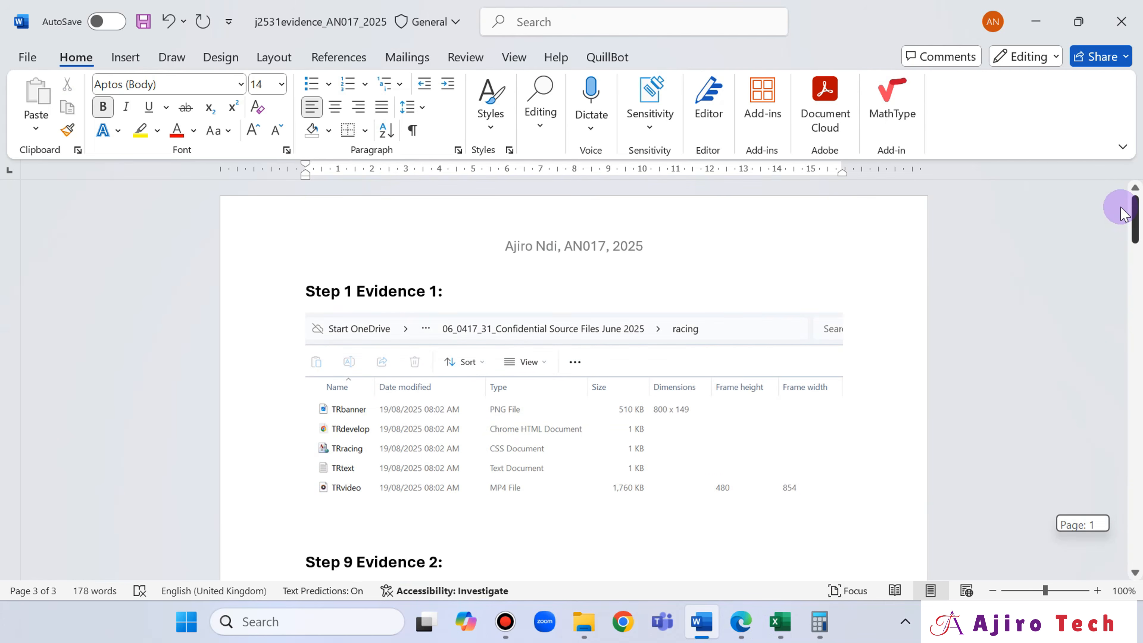
{"action": "left_click", "coordinate": [23, 66]}
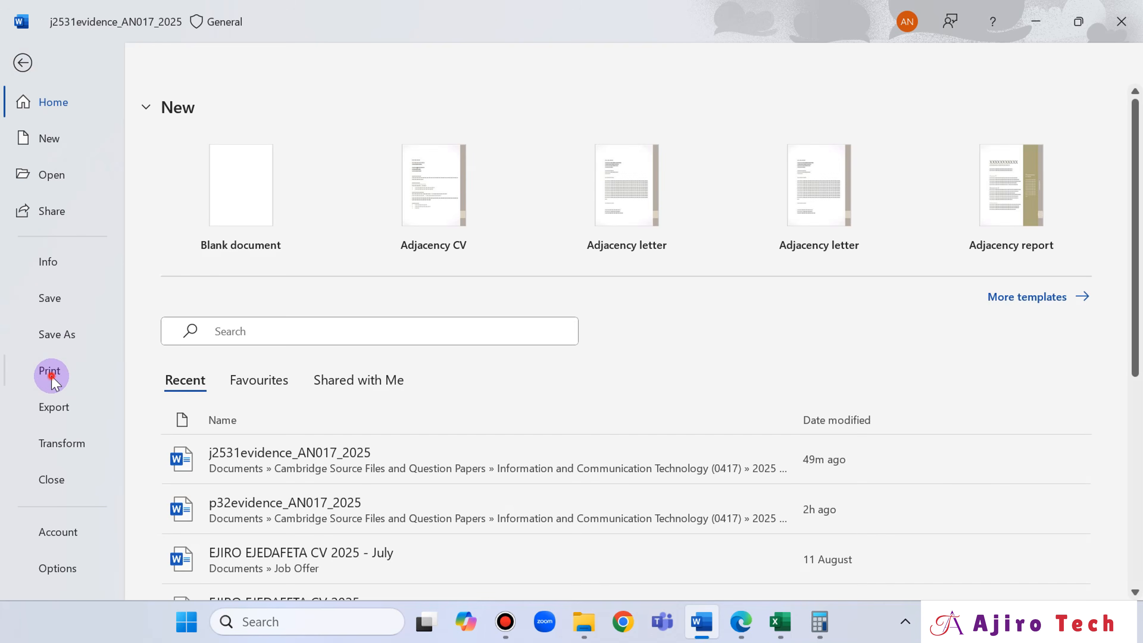
{"action": "left_click", "coordinate": [73, 359]}
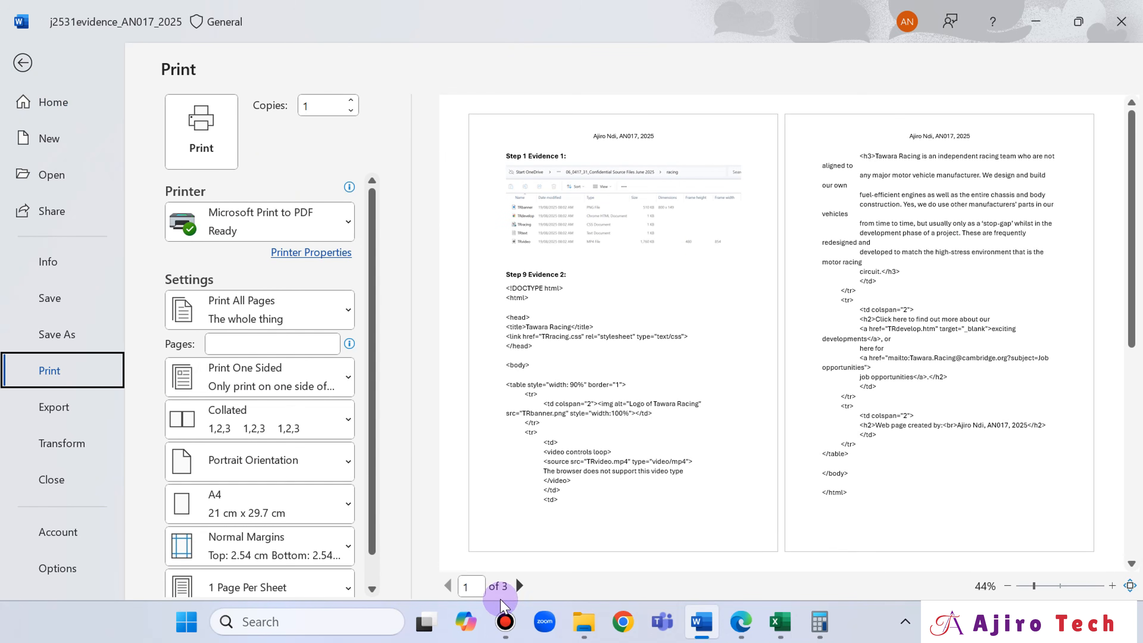
{"action": "left_click", "coordinate": [519, 586]}
{"action": "left_click", "coordinate": [520, 585]}
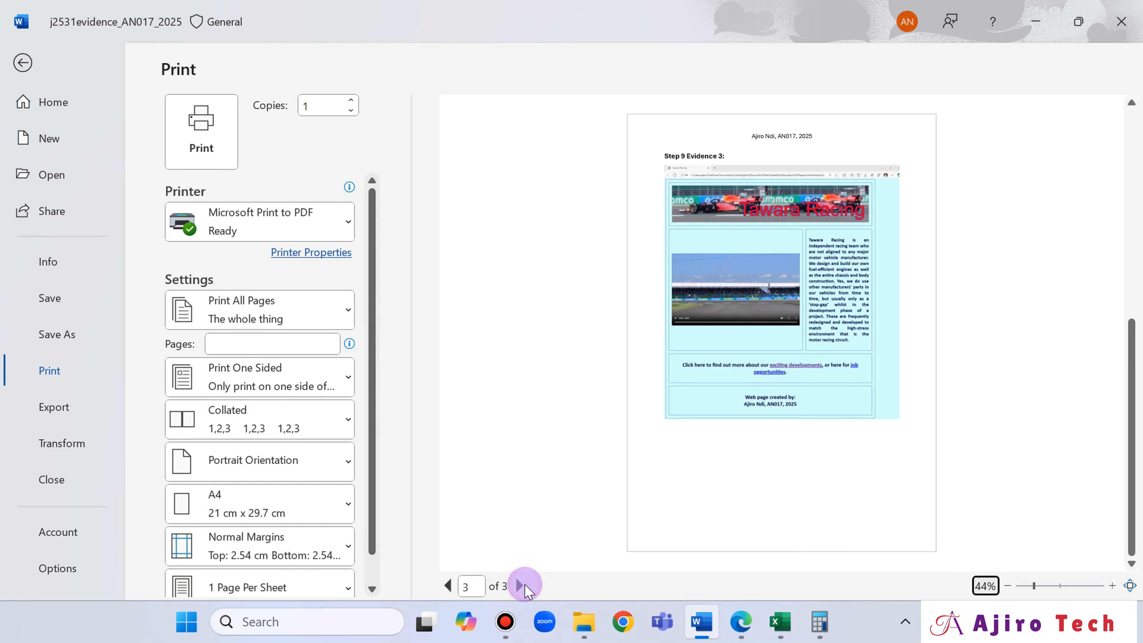
- Print the document to PDF without sensitivity labels and other metadata, giving "Ajiro Tech" as the justification
{"action": "left_click", "coordinate": [222, 135]}
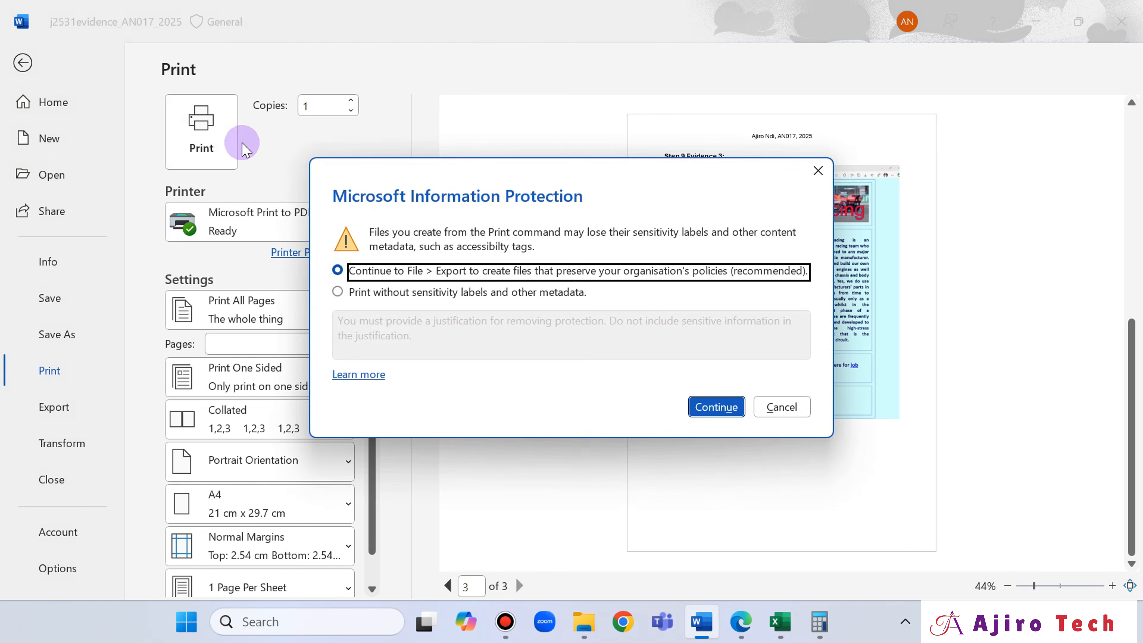
{"action": "left_click", "coordinate": [377, 294]}
{"action": "left_click", "coordinate": [374, 320]}
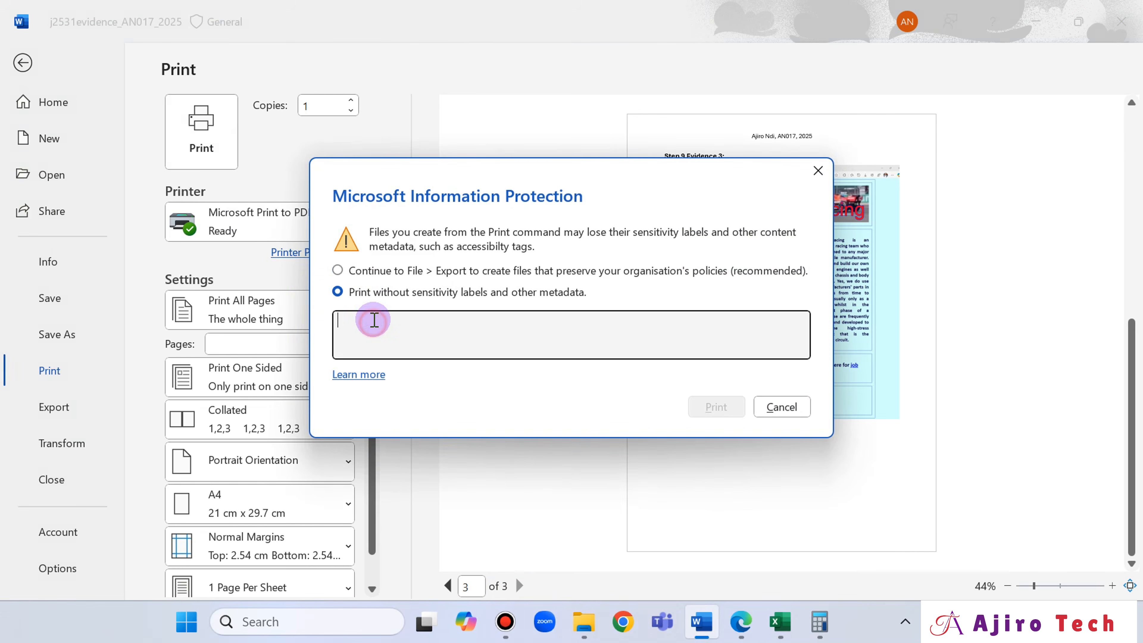
{"action": "type", "text": "Ajiro Tech"}
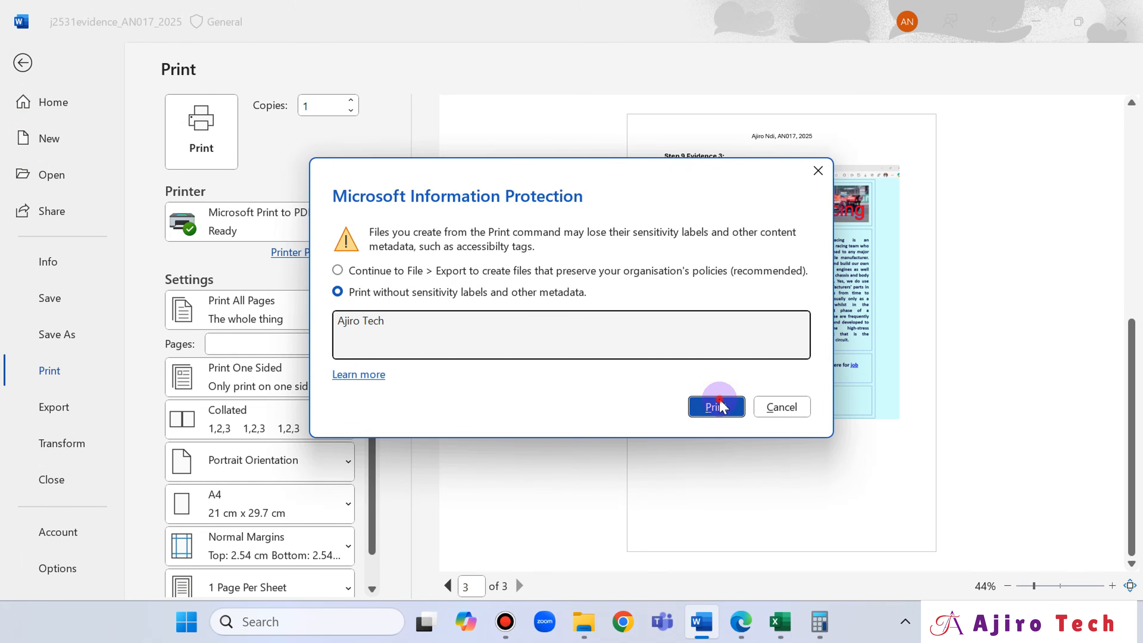
{"action": "left_click", "coordinate": [716, 406]}
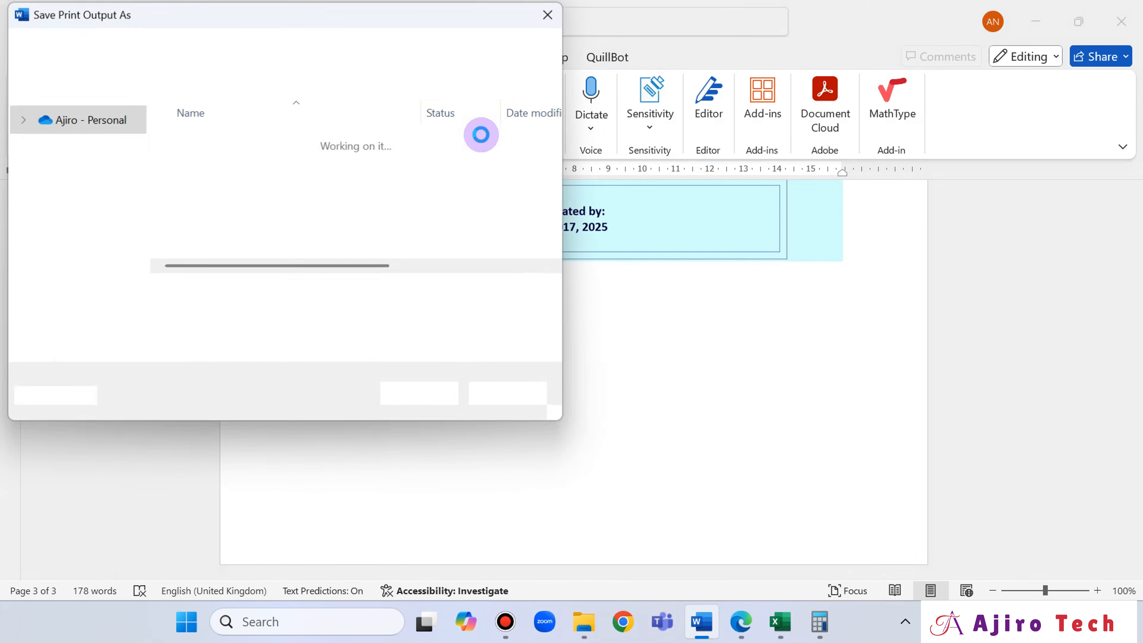
- Save the print output as "Printout of the Evidence Document" in the "06_0417_31_Confidential Source Files June 2025" folder
{"action": "left_click", "coordinate": [194, 55]}
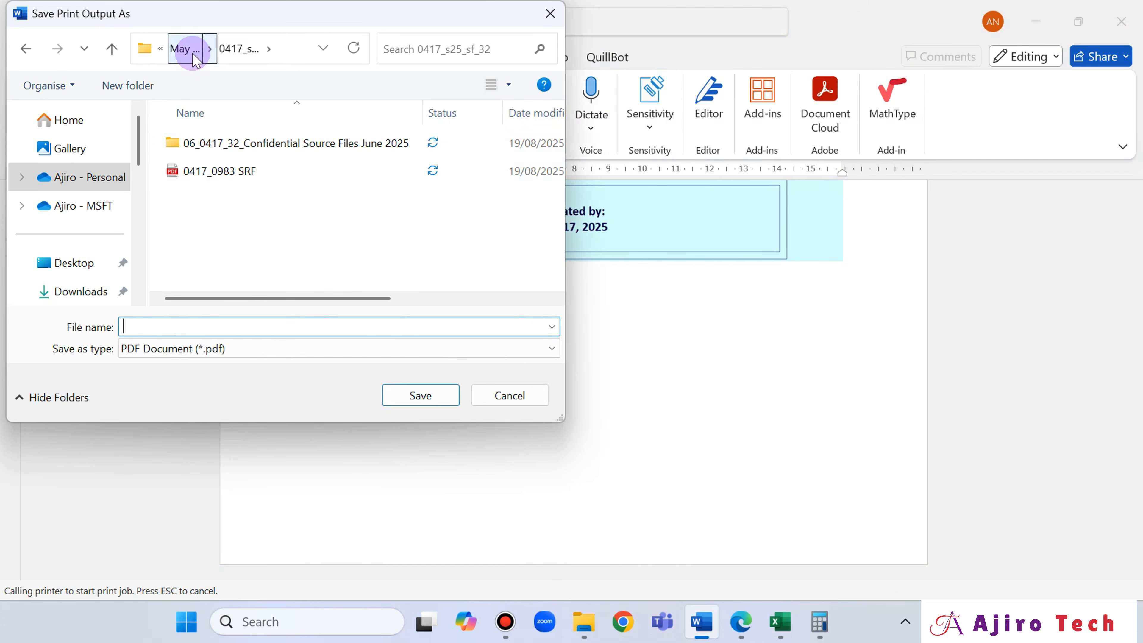
{"action": "left_click", "coordinate": [191, 51]}
{"action": "double_click", "coordinate": [212, 153]}
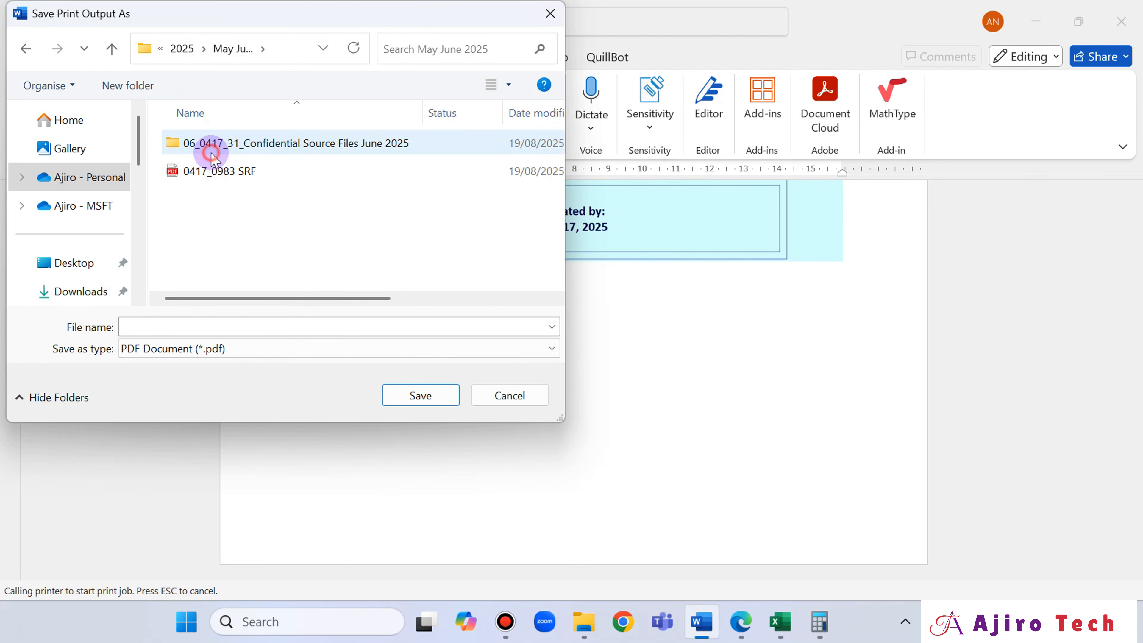
{"action": "double_click", "coordinate": [249, 151]}
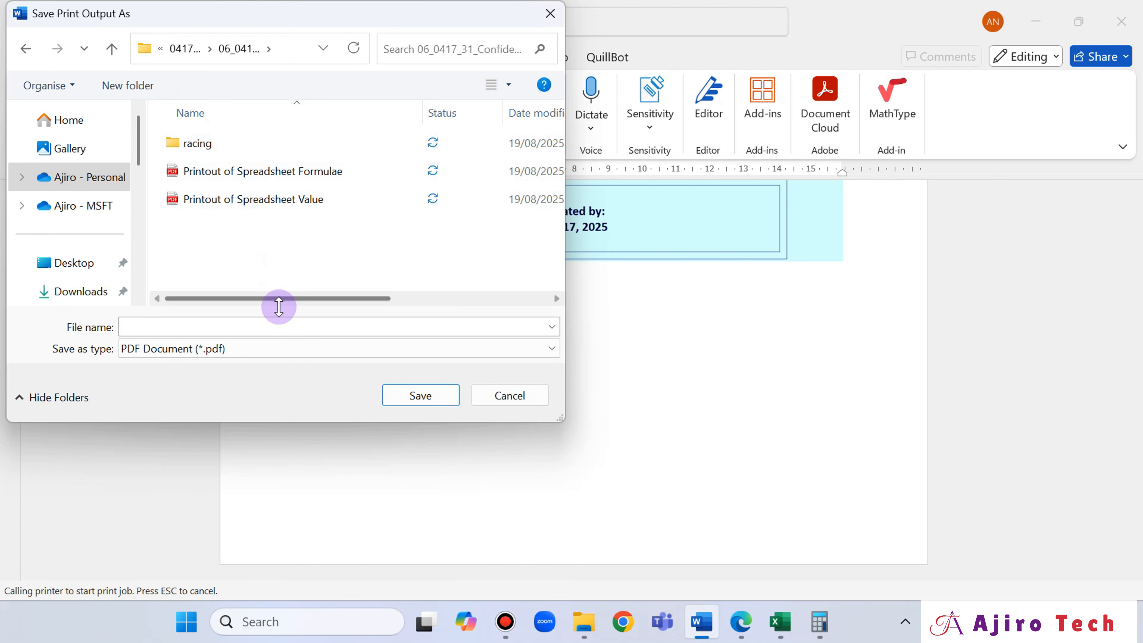
{"action": "left_click", "coordinate": [273, 326]}
{"action": "type", "text": "Prin"}
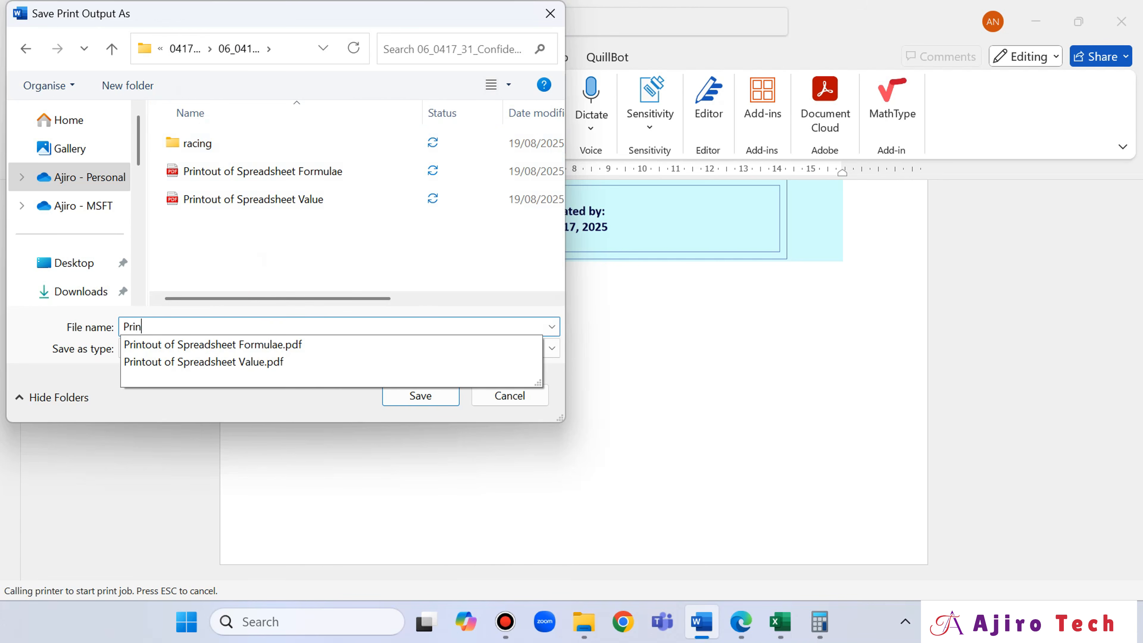
{"action": "type", "text": "tout of the Evidence Document"}
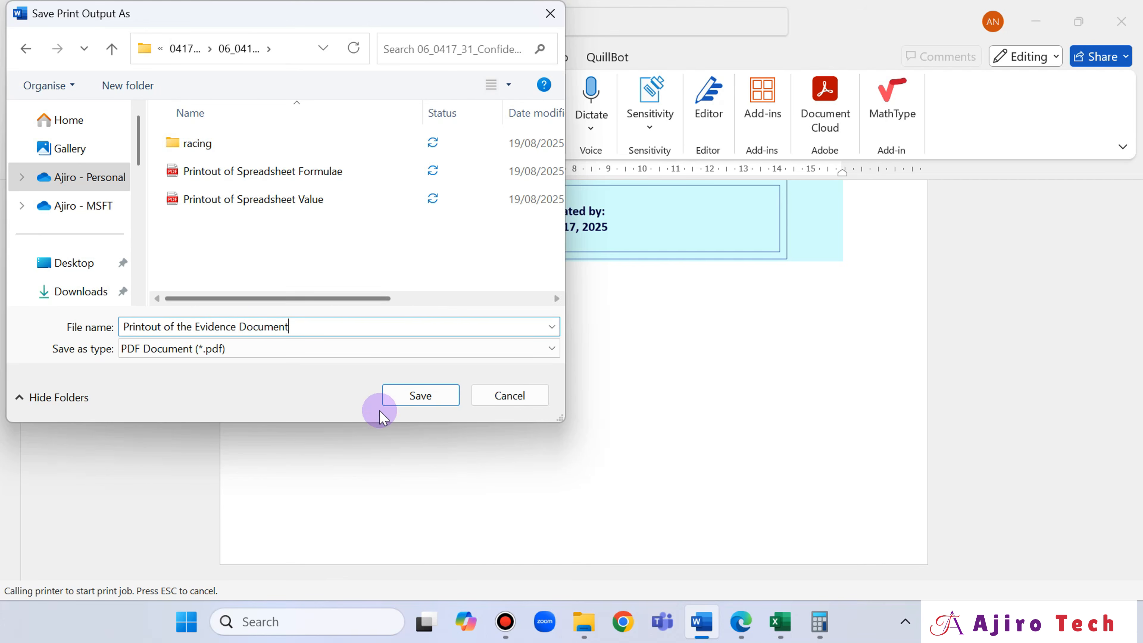
{"action": "left_click", "coordinate": [418, 396]}
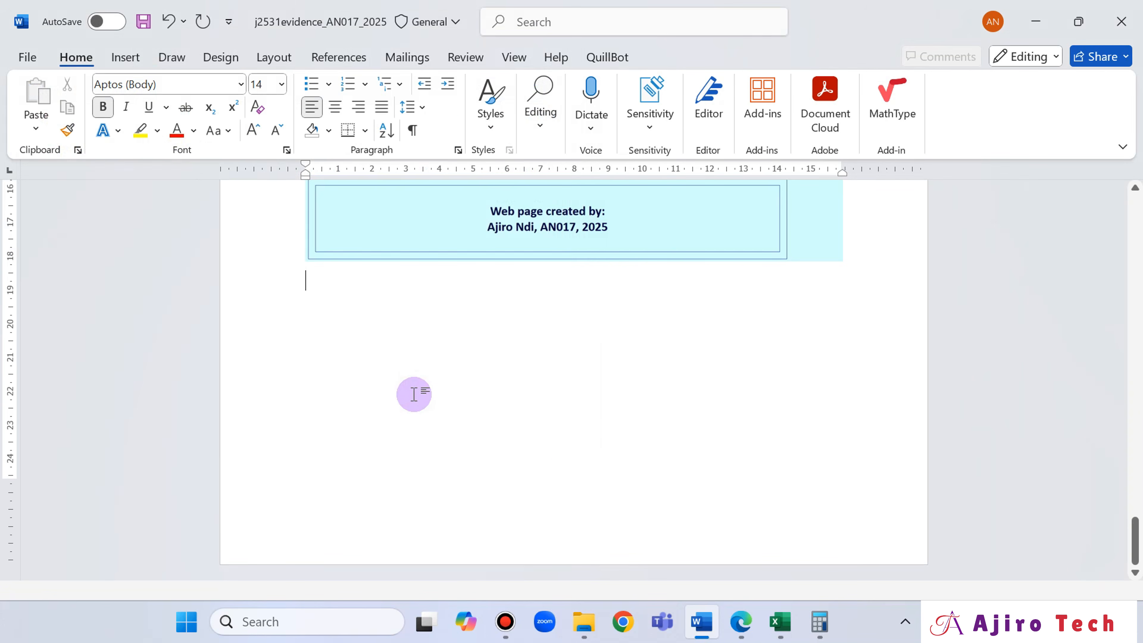
- Open the "Printout of the Evidence Document" PDF from File Explorer and look through its pages
{"action": "left_click", "coordinate": [740, 624]}
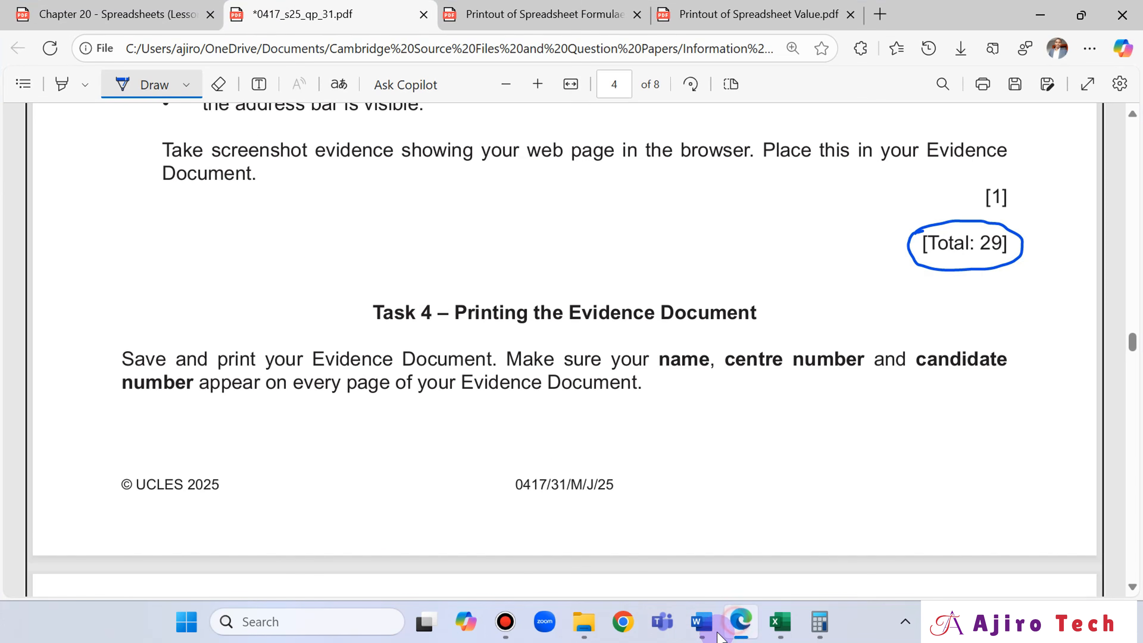
{"action": "left_click", "coordinate": [584, 622]}
{"action": "double_click", "coordinate": [641, 213]}
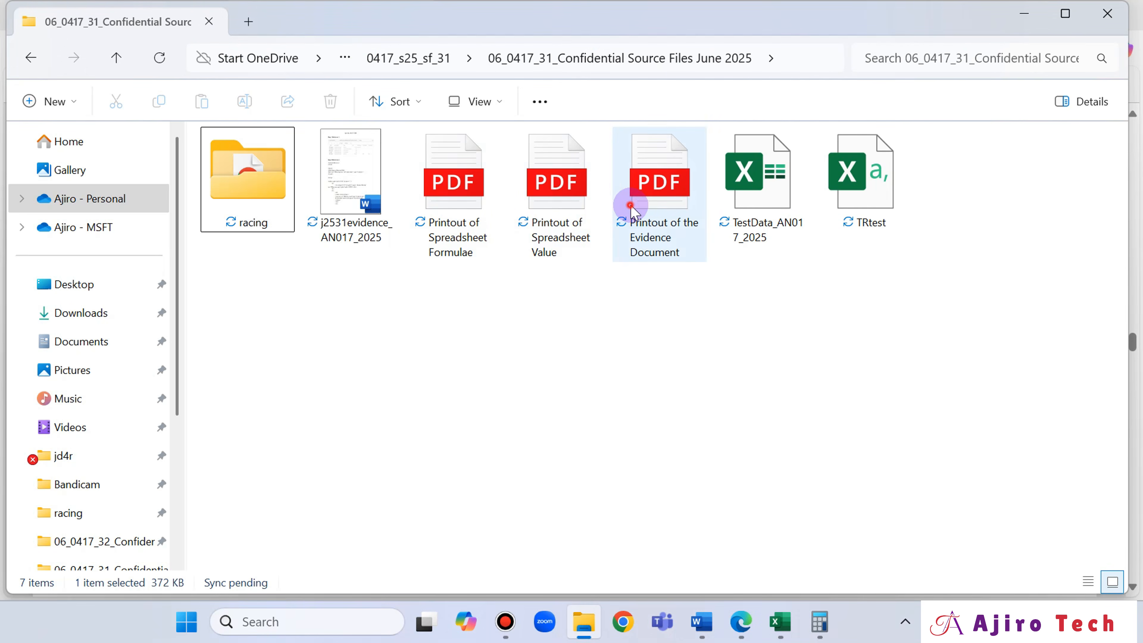
{"action": "scroll", "coordinate": [634, 199], "scroll_direction": "down", "scroll_amount": 20}
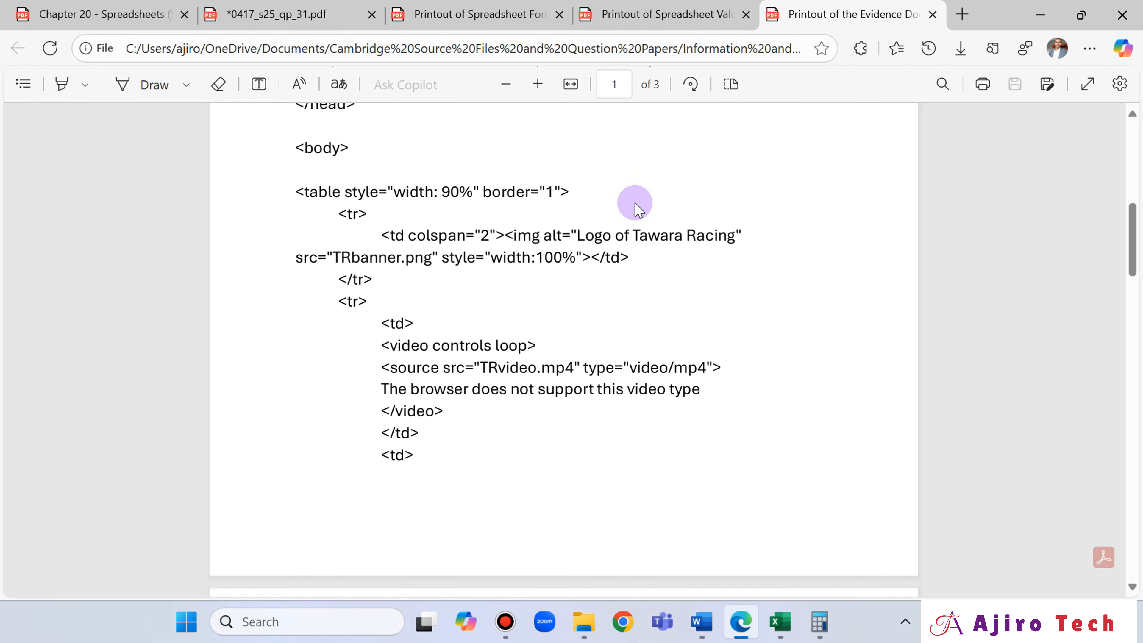
{"action": "scroll", "coordinate": [634, 198], "scroll_direction": "down", "scroll_amount": 5}
- Return to the 0417_s25_qp_31 exam paper and review its questions from step 9 through the spreadsheet printing tasks 23 and 24
{"action": "left_click", "coordinate": [290, 14]}
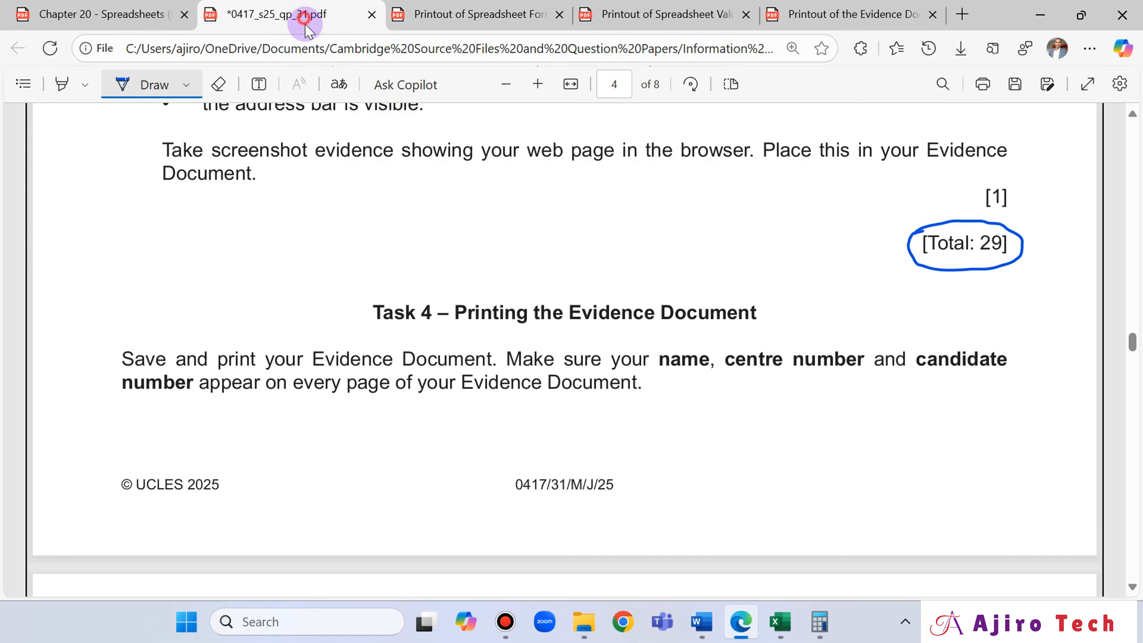
{"action": "scroll", "coordinate": [791, 365], "scroll_direction": "up", "scroll_amount": 5}
{"action": "scroll", "coordinate": [792, 363], "scroll_direction": "down", "scroll_amount": 5}
{"action": "scroll", "coordinate": [793, 359], "scroll_direction": "up", "scroll_amount": 6}
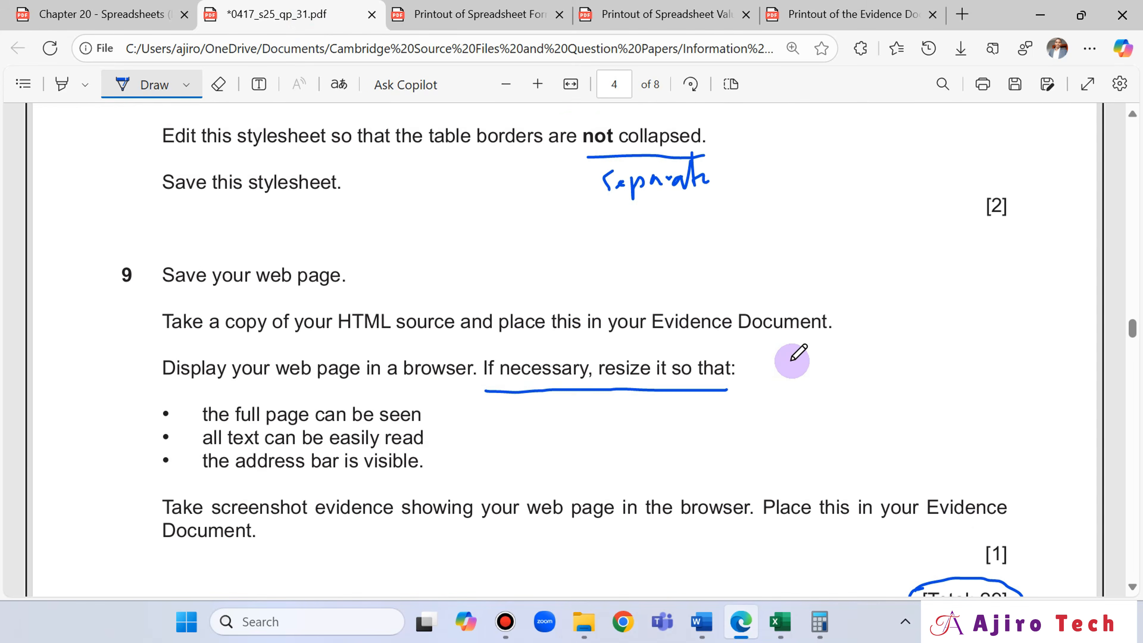
{"action": "scroll", "coordinate": [794, 358], "scroll_direction": "down", "scroll_amount": 20}
{"action": "scroll", "coordinate": [795, 354], "scroll_direction": "down", "scroll_amount": 20}
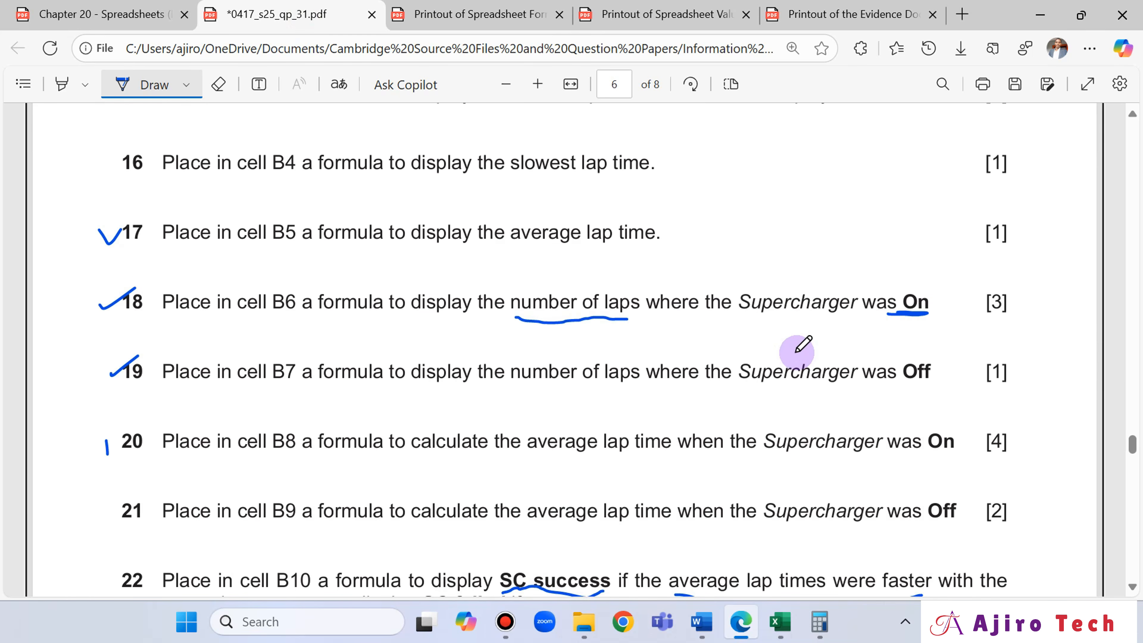
{"action": "scroll", "coordinate": [804, 344], "scroll_direction": "up", "scroll_amount": 2}
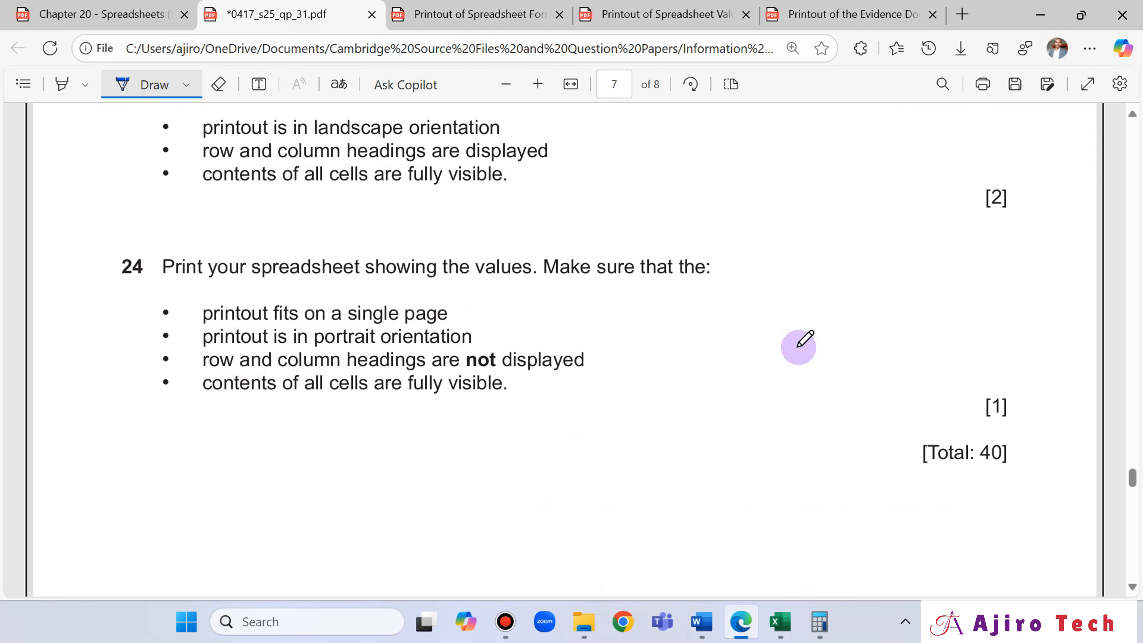
{"action": "scroll", "coordinate": [804, 343], "scroll_direction": "up", "scroll_amount": 15}
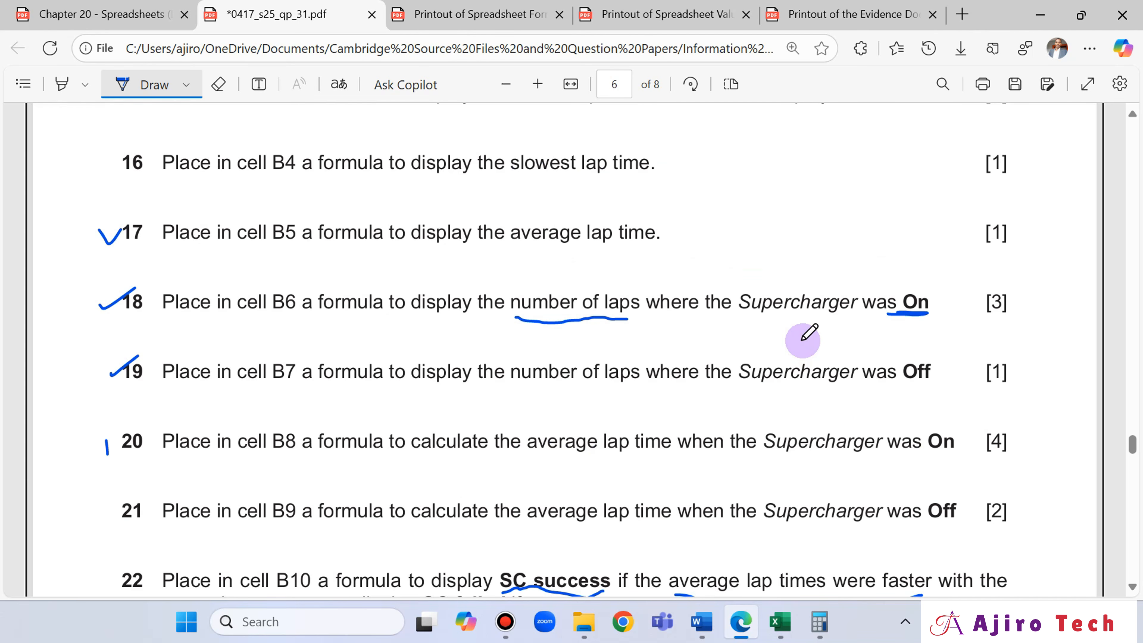
{"action": "scroll", "coordinate": [809, 330], "scroll_direction": "down", "scroll_amount": 6}
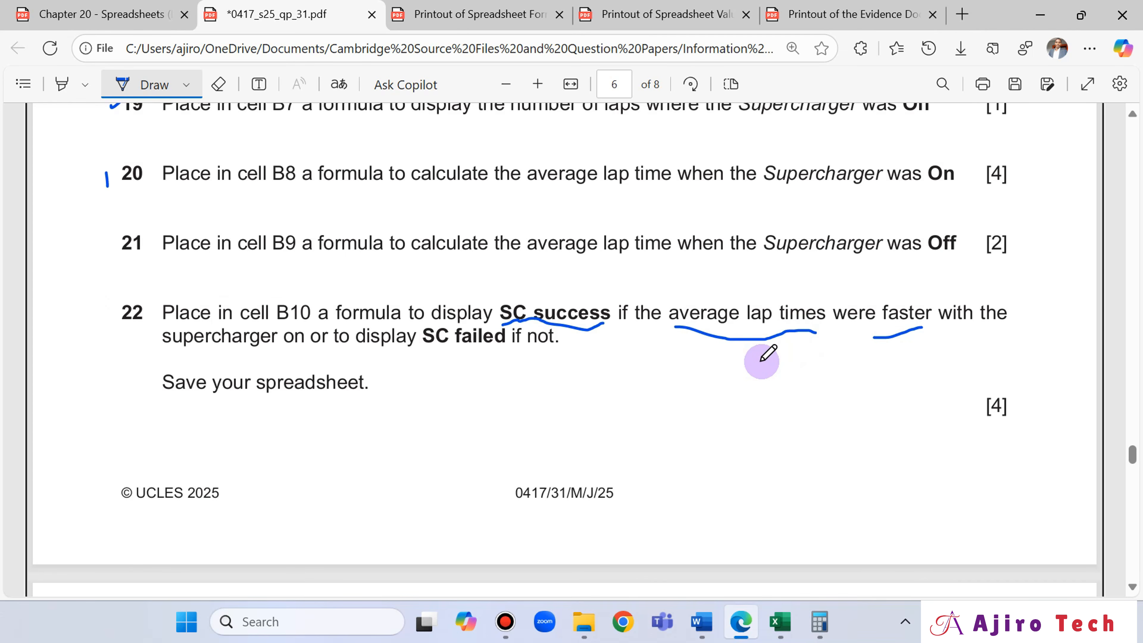
{"action": "scroll", "coordinate": [765, 355], "scroll_direction": "down", "scroll_amount": 18}
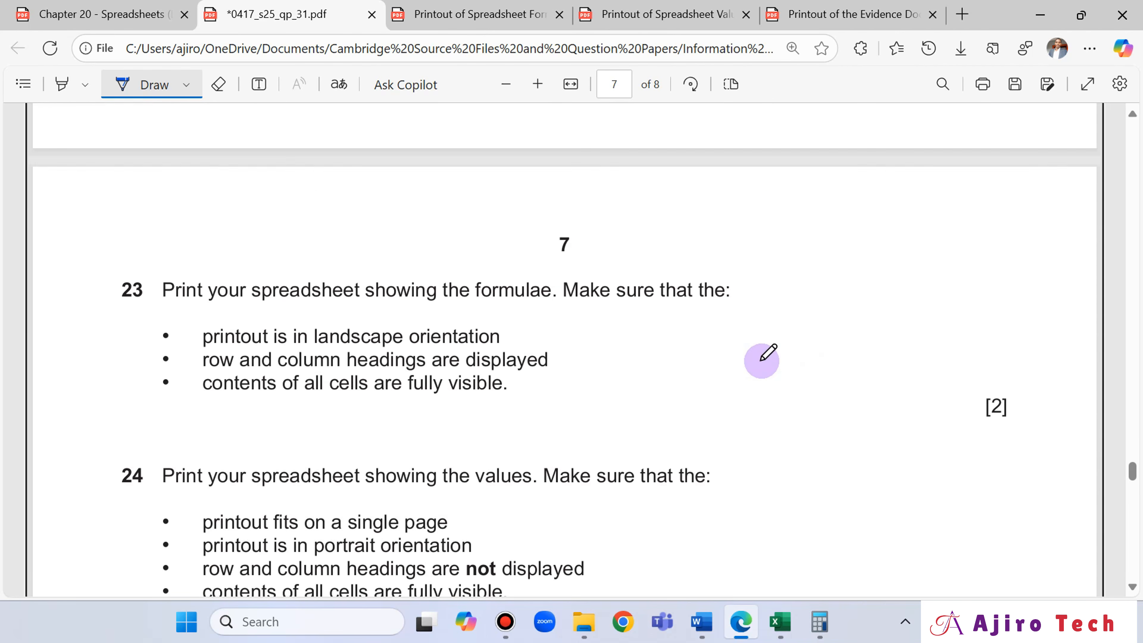
{"action": "scroll", "coordinate": [765, 356], "scroll_direction": "up", "scroll_amount": 2}
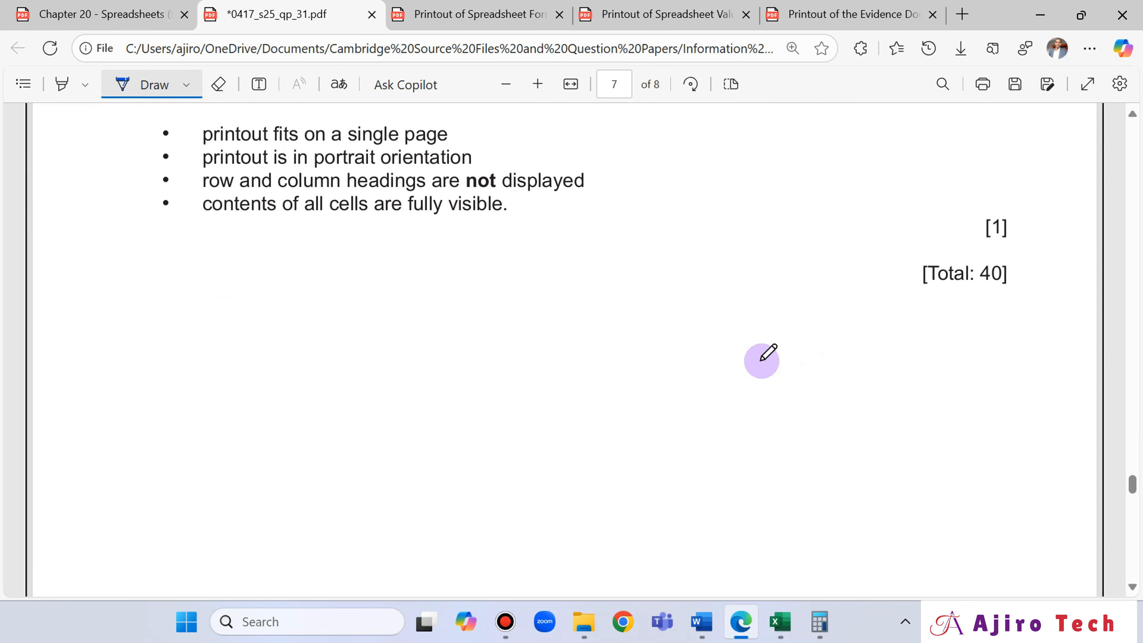